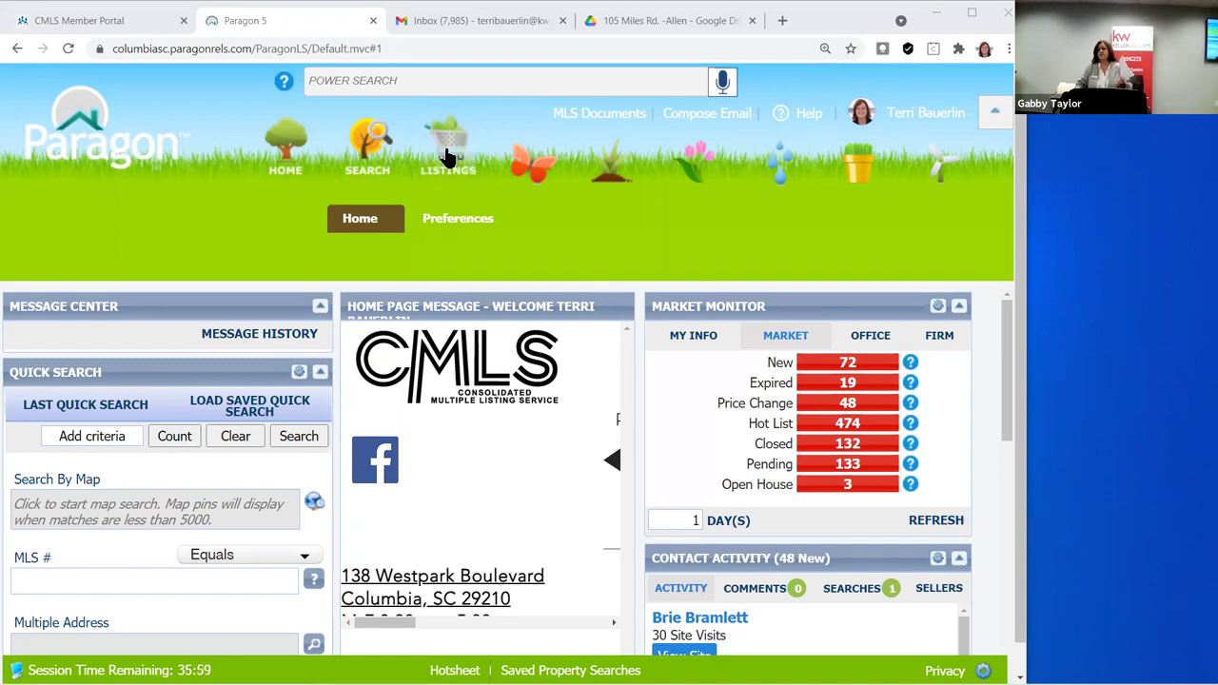
Open the Listings menu to show the Add Listing and Maintain choices
click(447, 157)
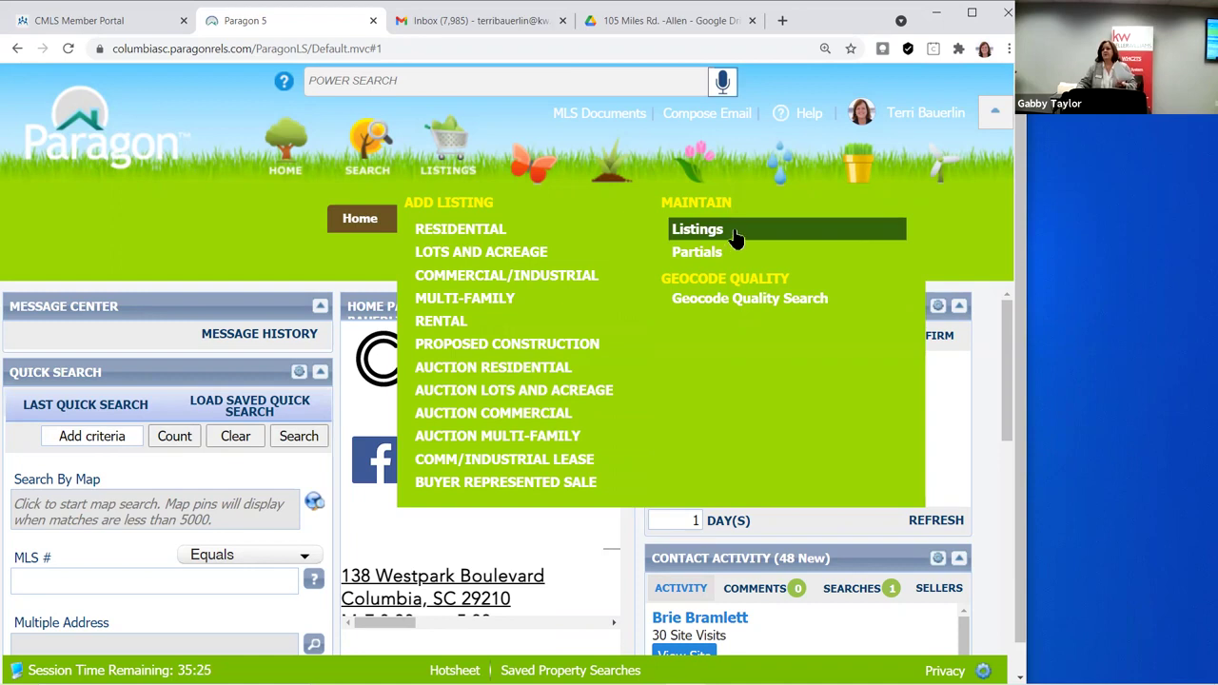
Discard a new Residential listing, then close the Maintain Listings and Preferences tabs to return home
click(446, 234)
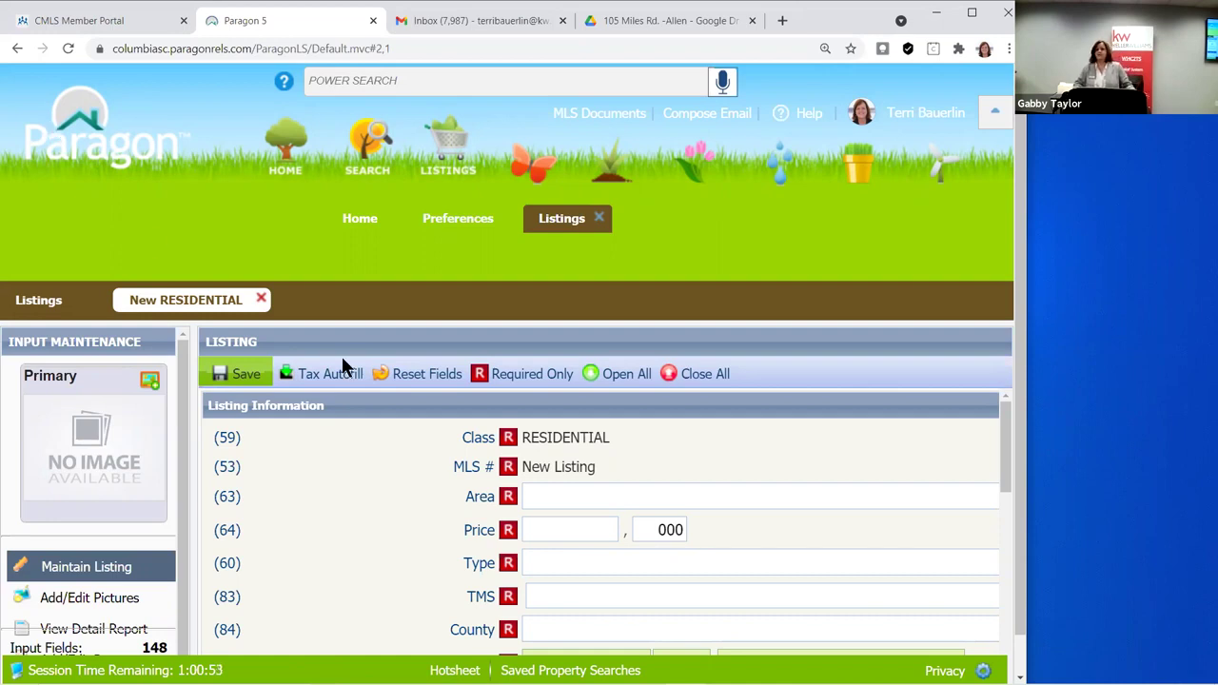
click(261, 300)
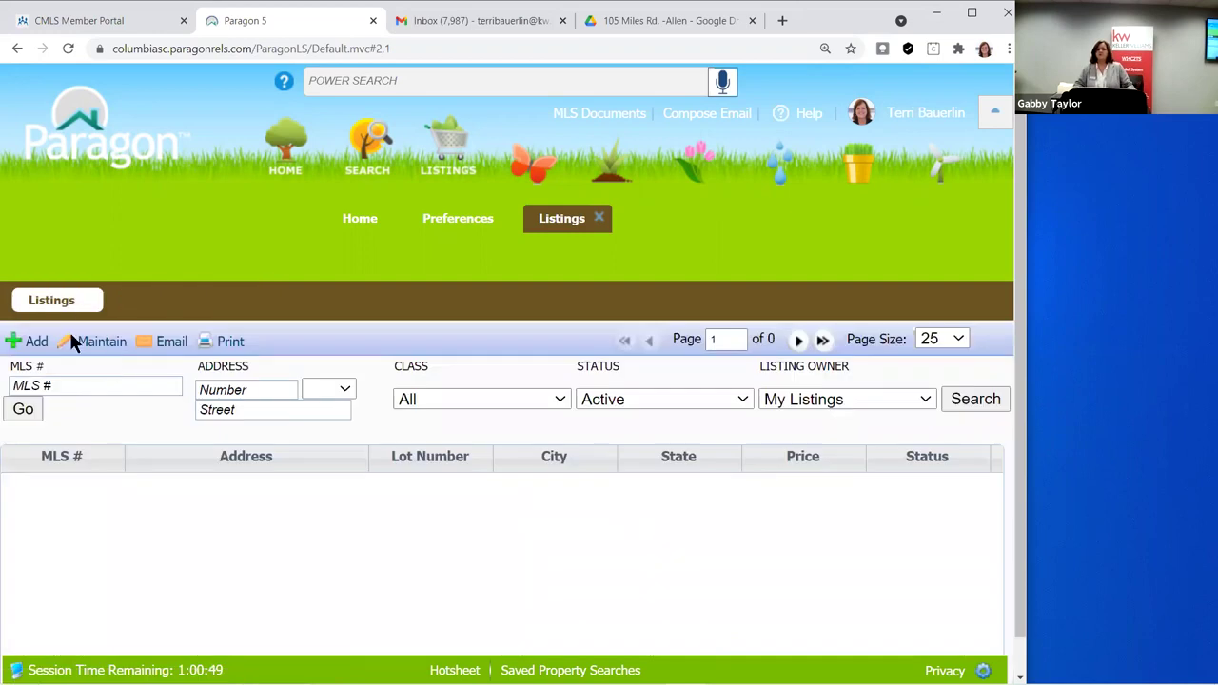
click(105, 342)
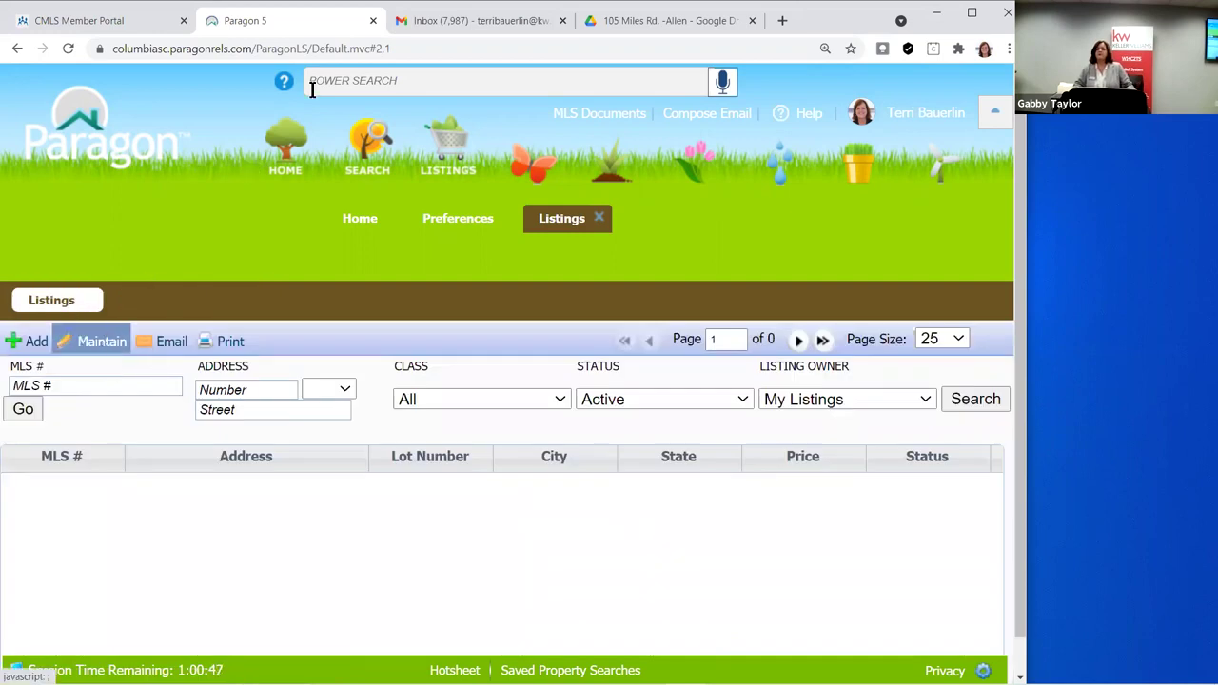
click(603, 217)
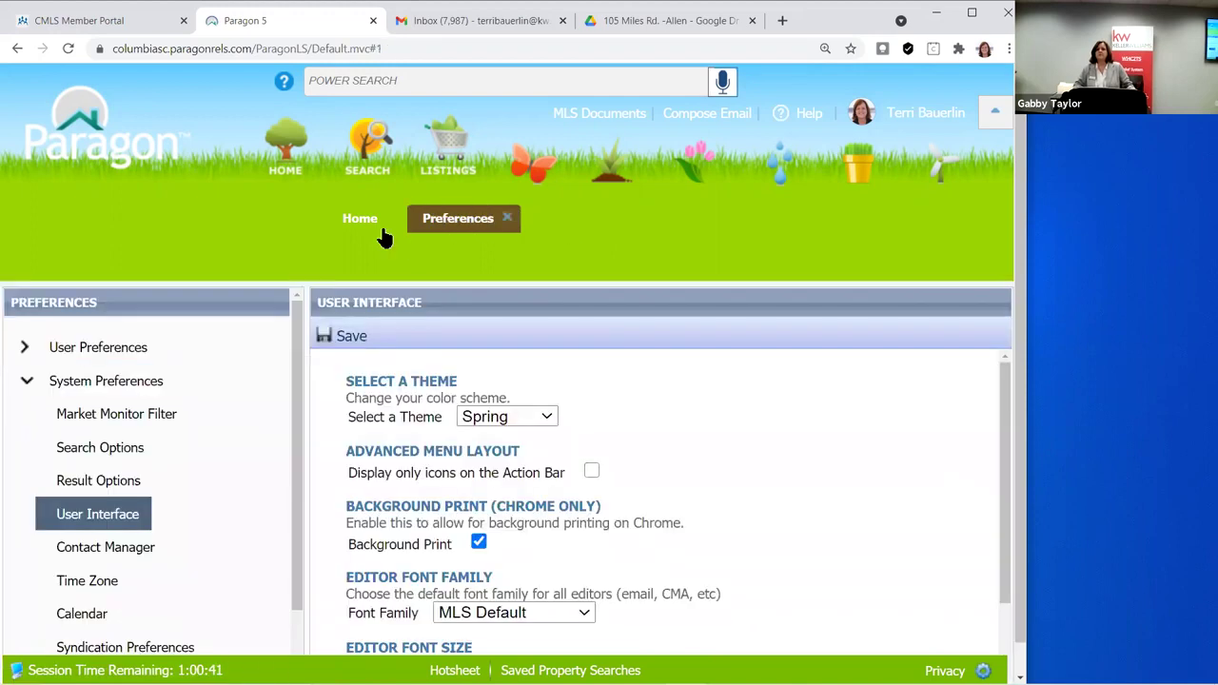
click(519, 218)
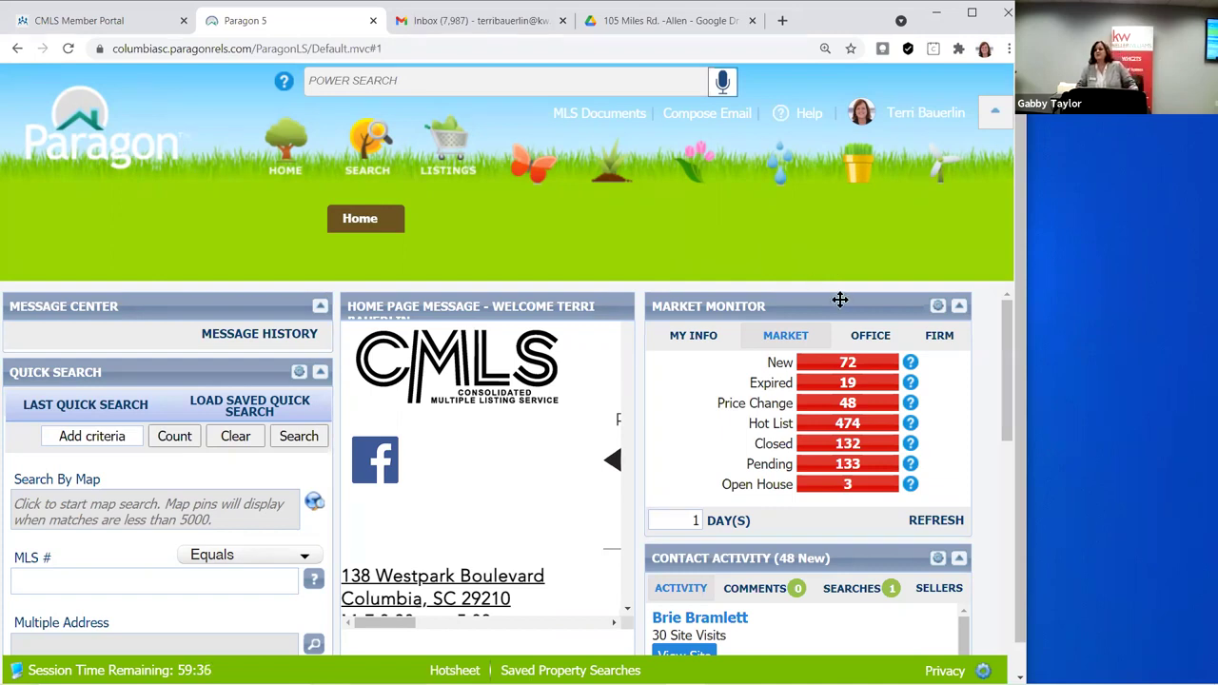
Open Preferences from the profile menu and go to User Preferences > Assume Identity
click(871, 103)
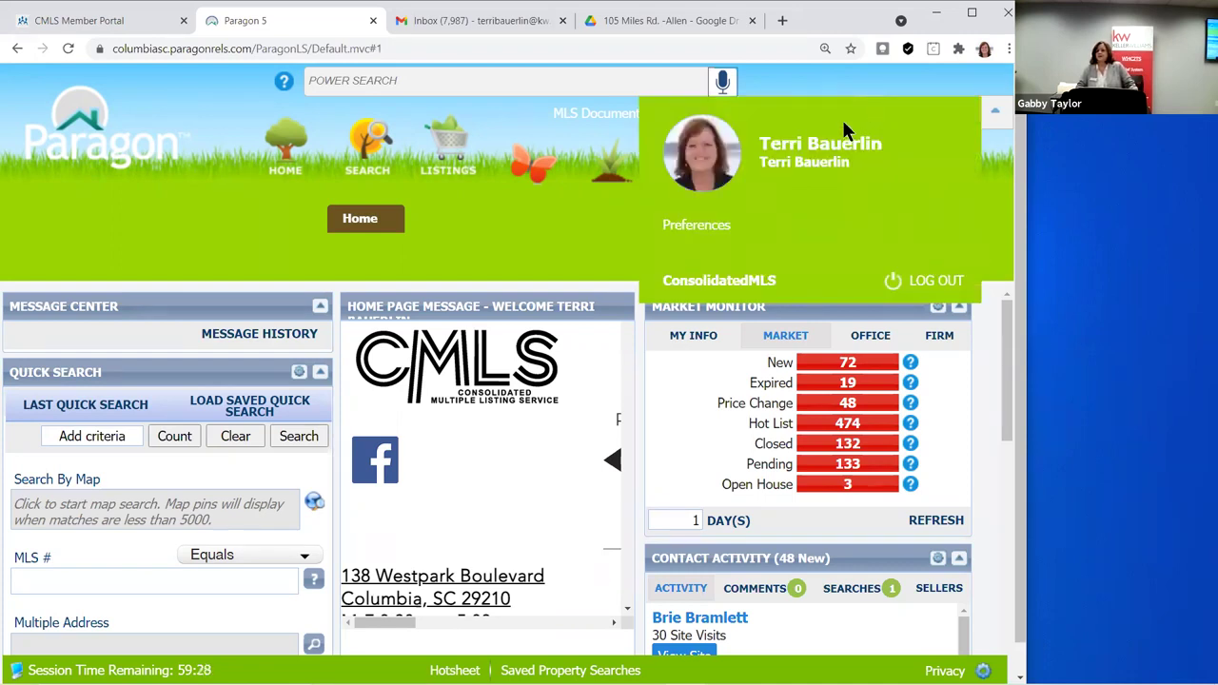
click(701, 233)
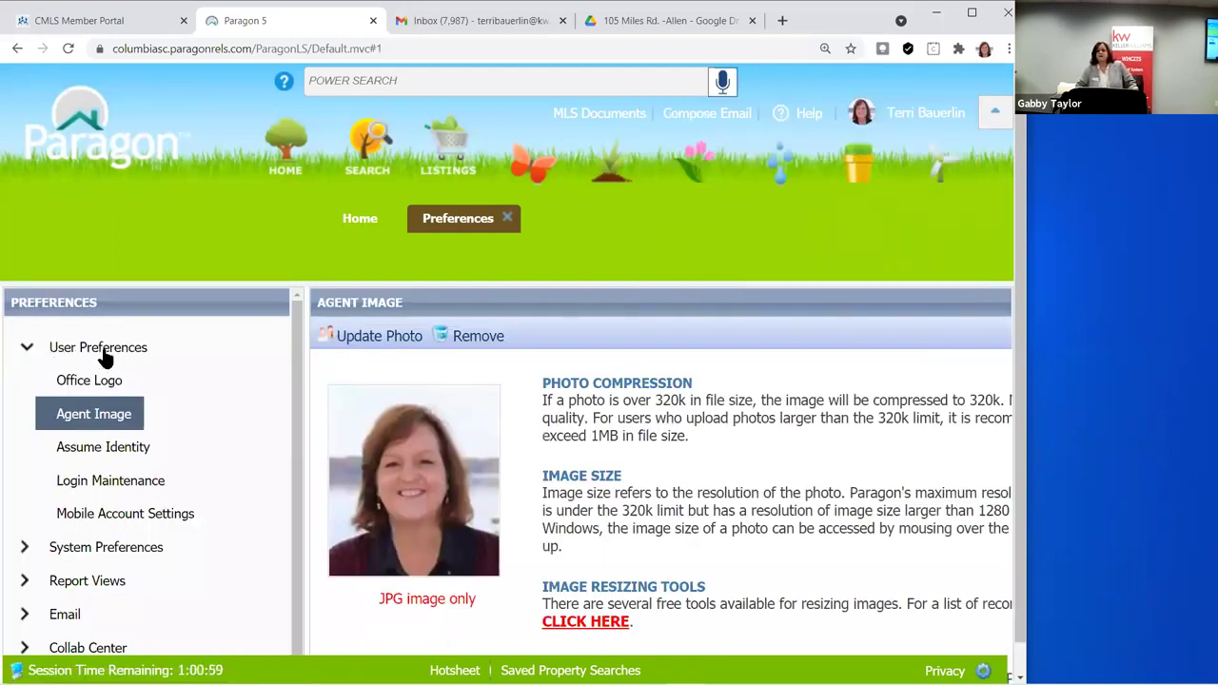
click(29, 349)
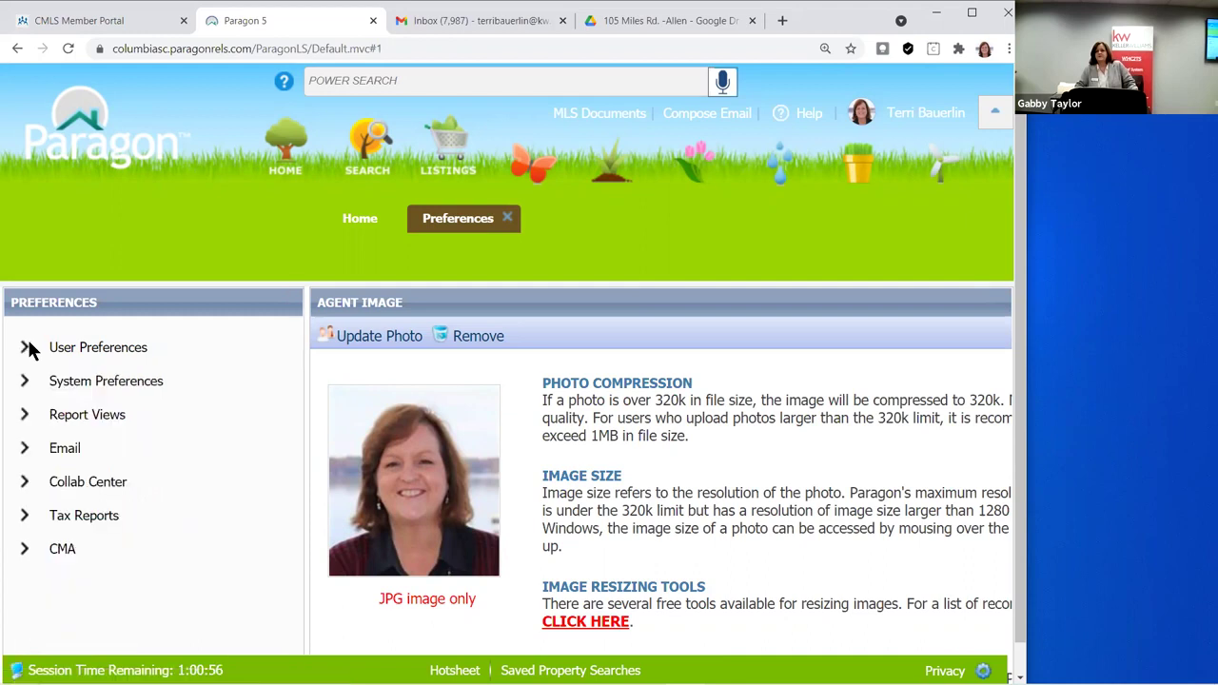
click(28, 350)
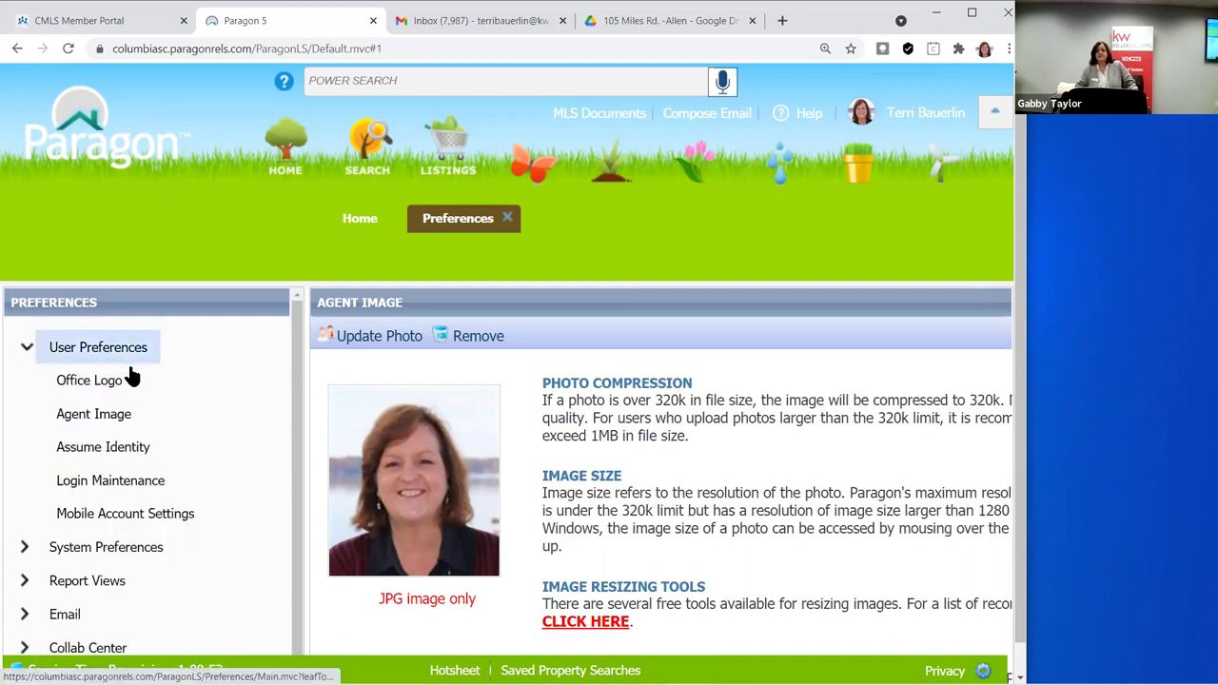
click(138, 450)
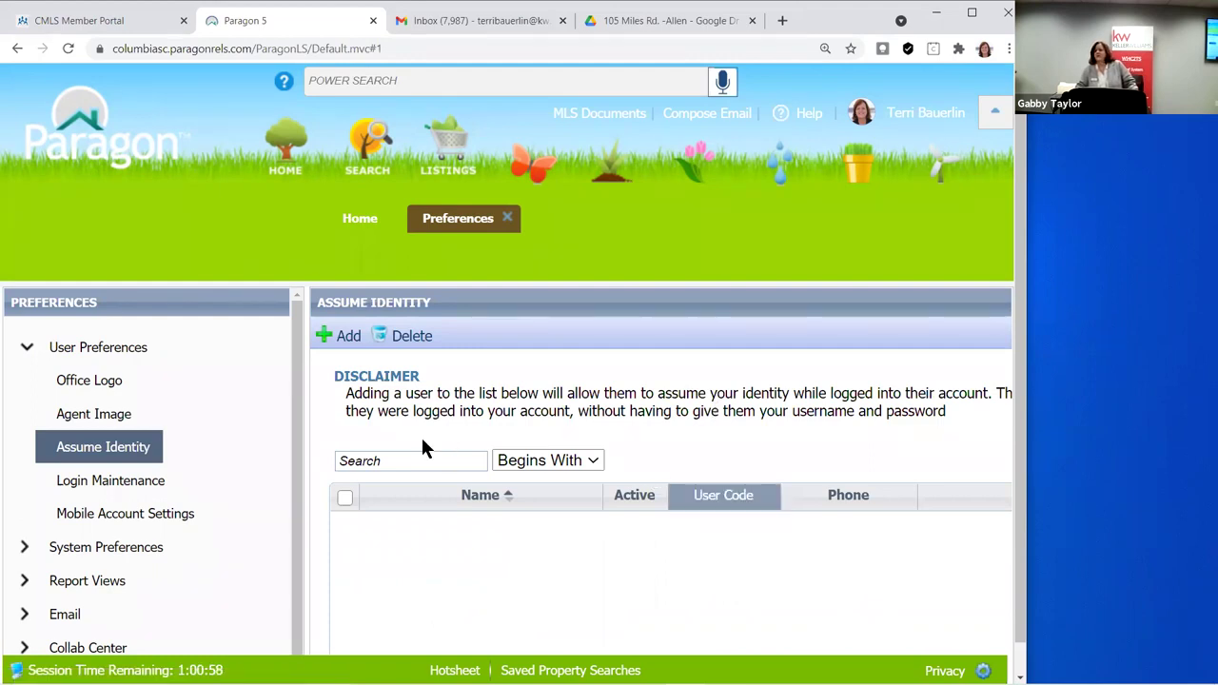
Start adding an agent to the Assume Identity list
scroll(422, 443, down, 1)
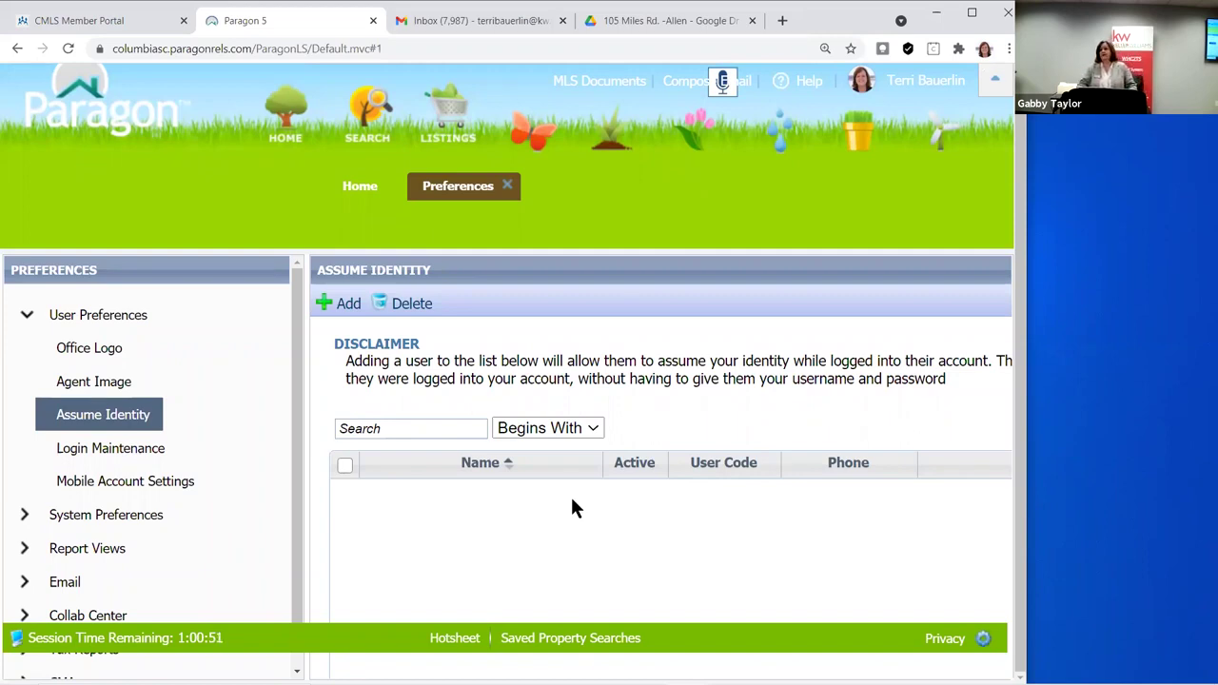
click(324, 306)
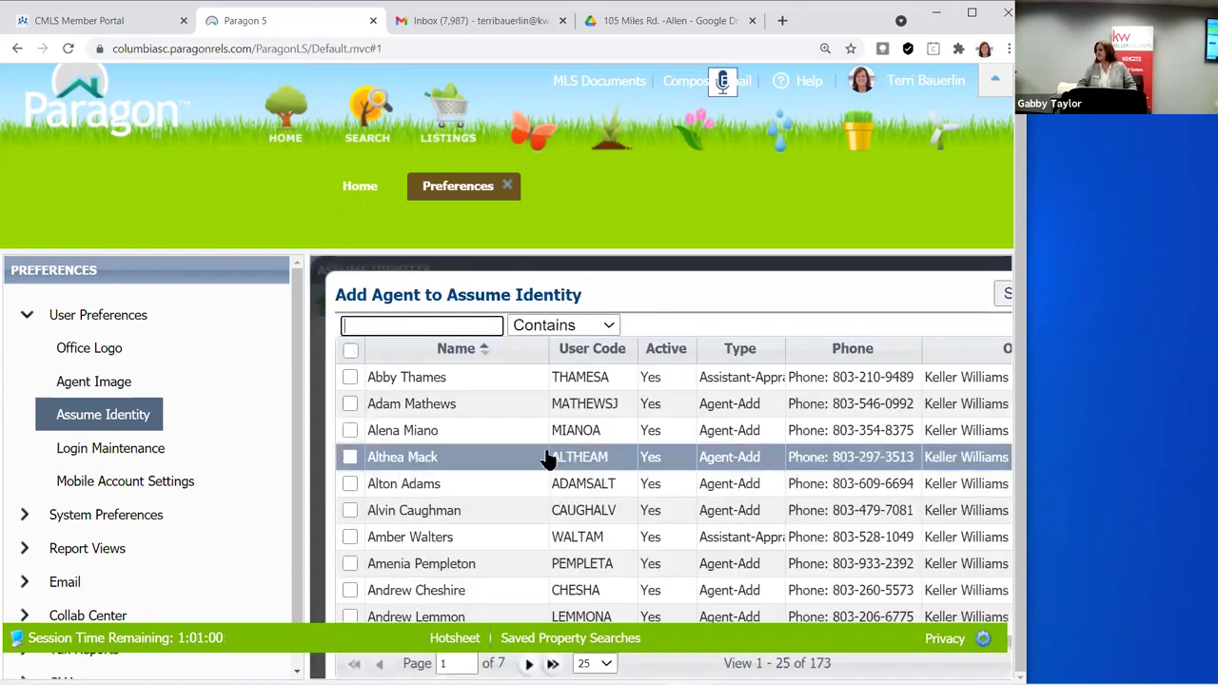
scroll(550, 464, down, 3)
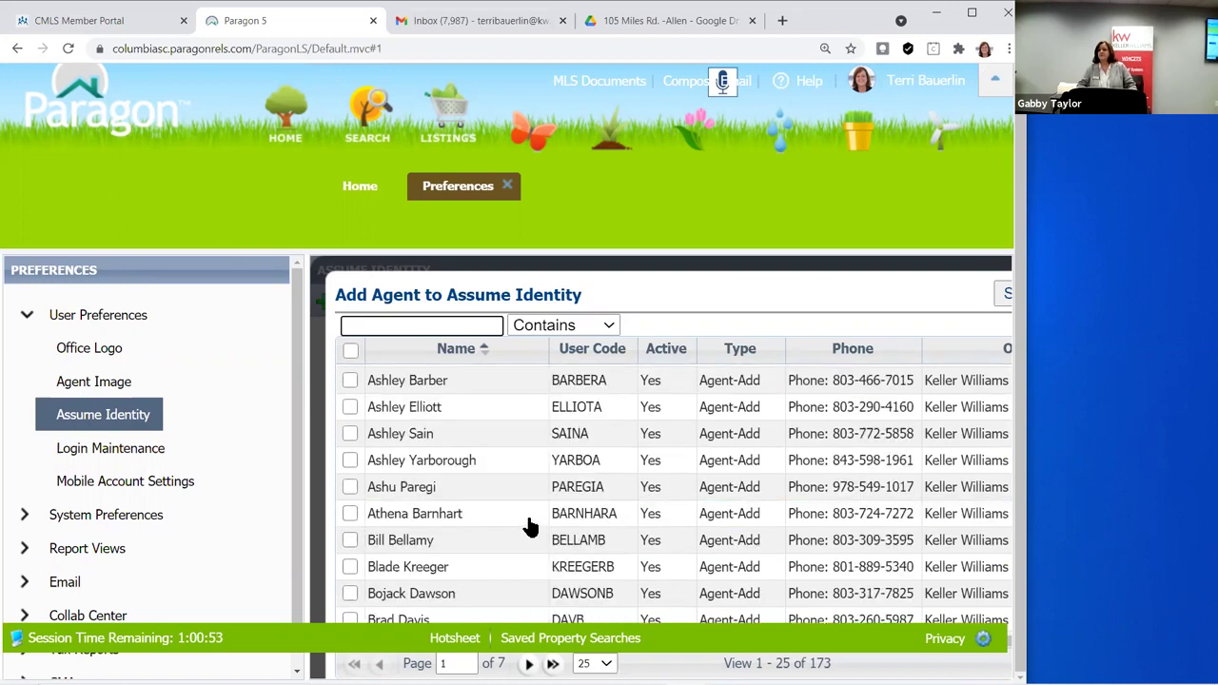
click(529, 521)
click(671, 268)
click(886, 408)
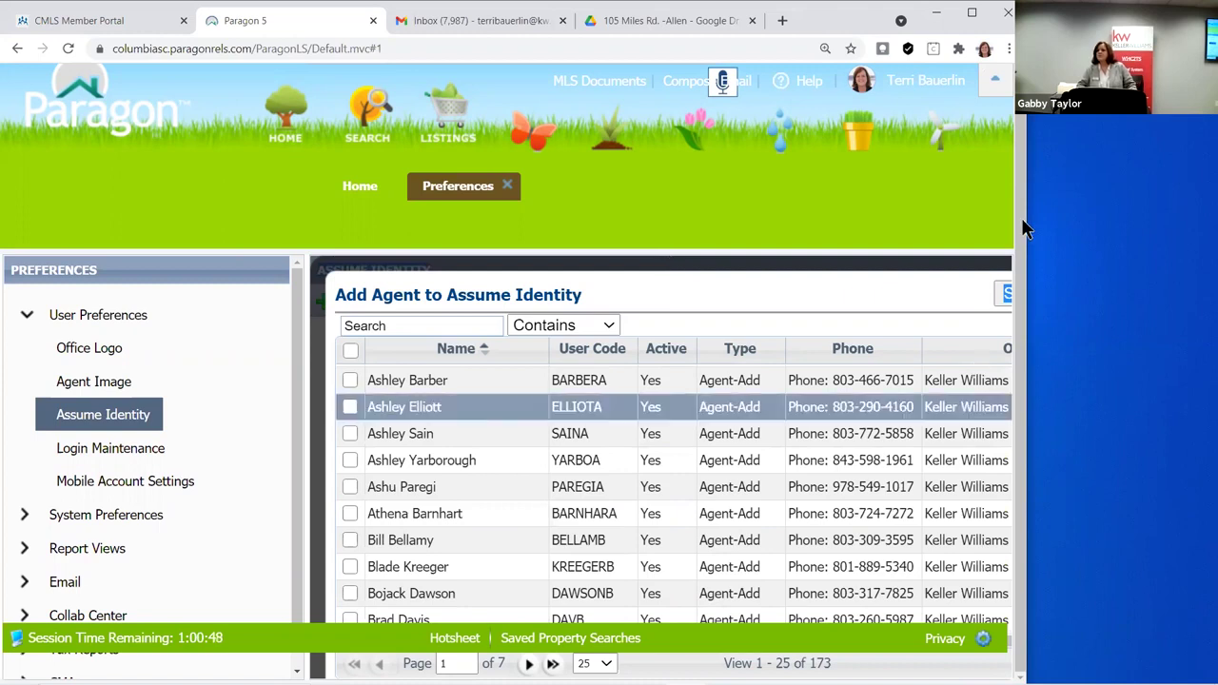
Search the add-agent list by the agent's name and tick the matching agent
click(400, 324)
text(Gabri)
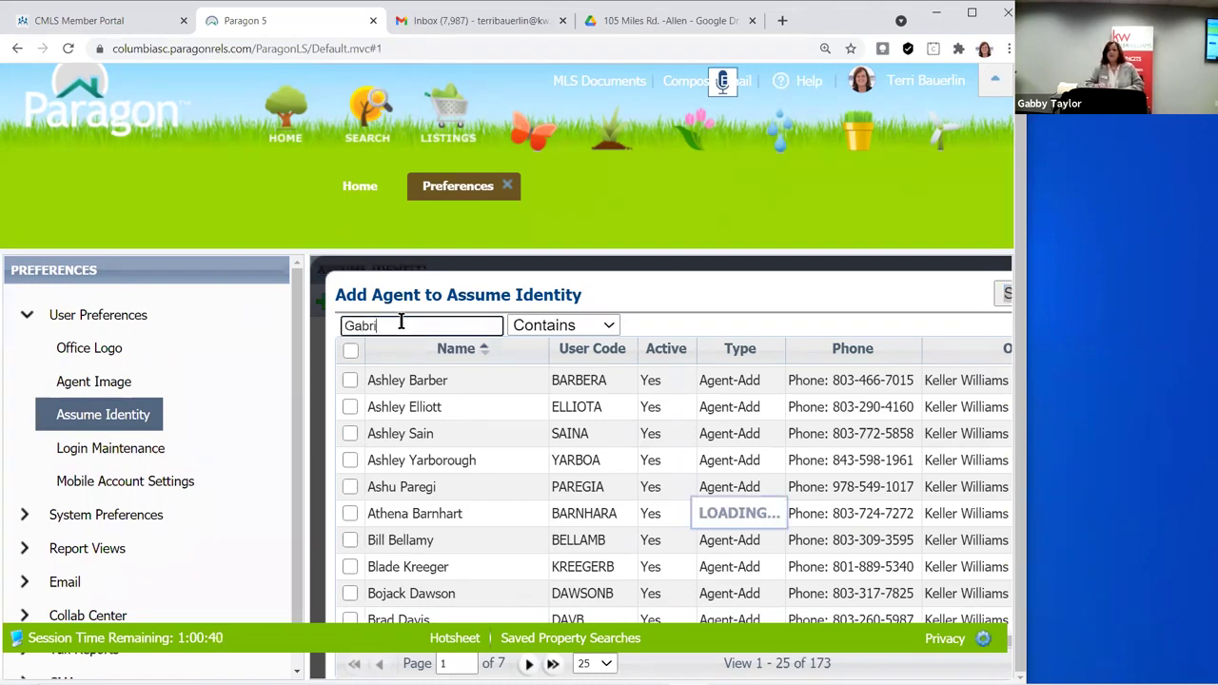
text(Gabri)
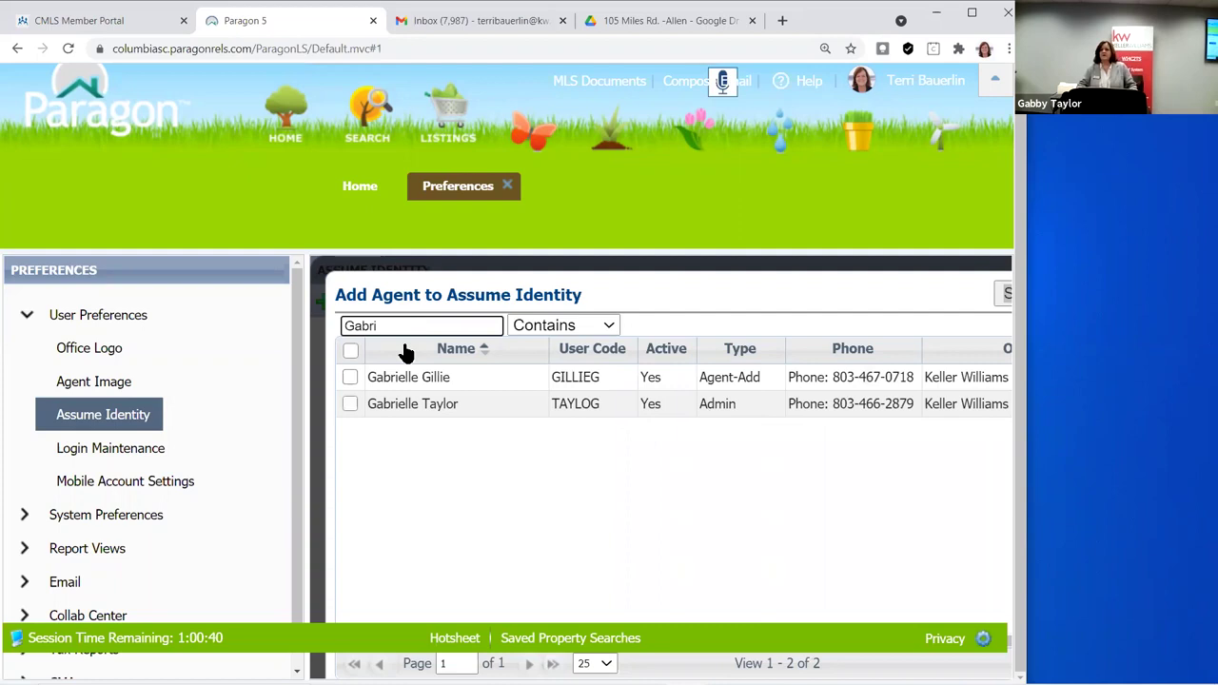
click(350, 377)
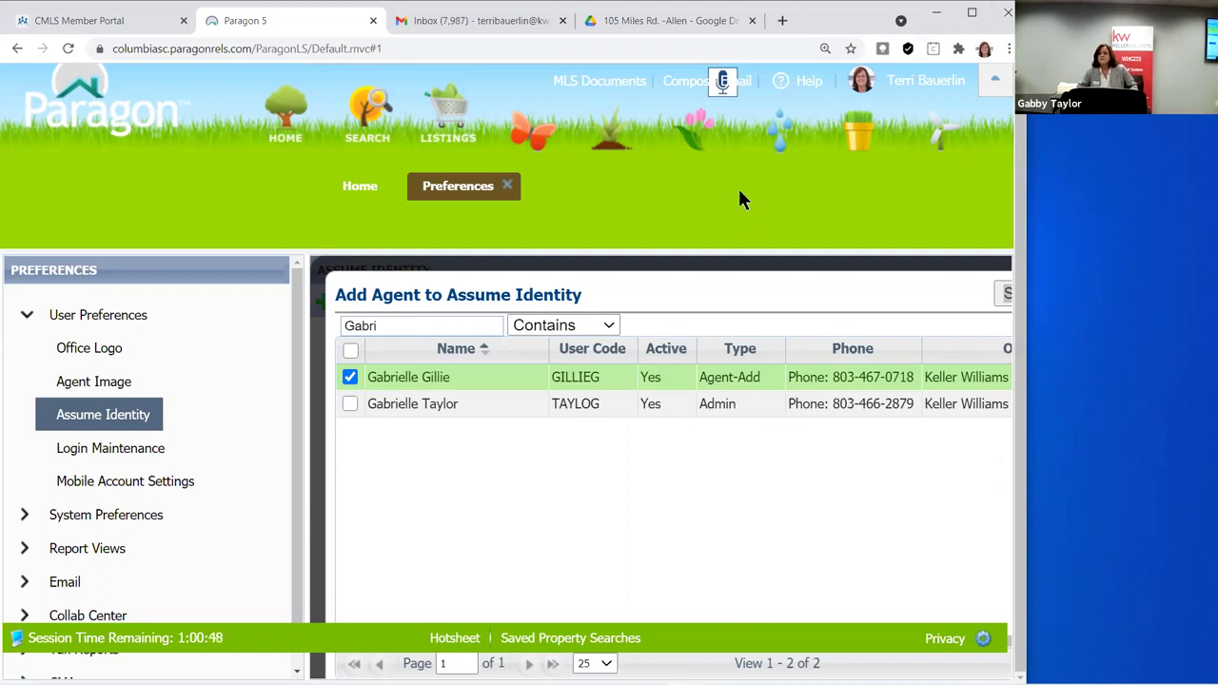
double_click(597, 528)
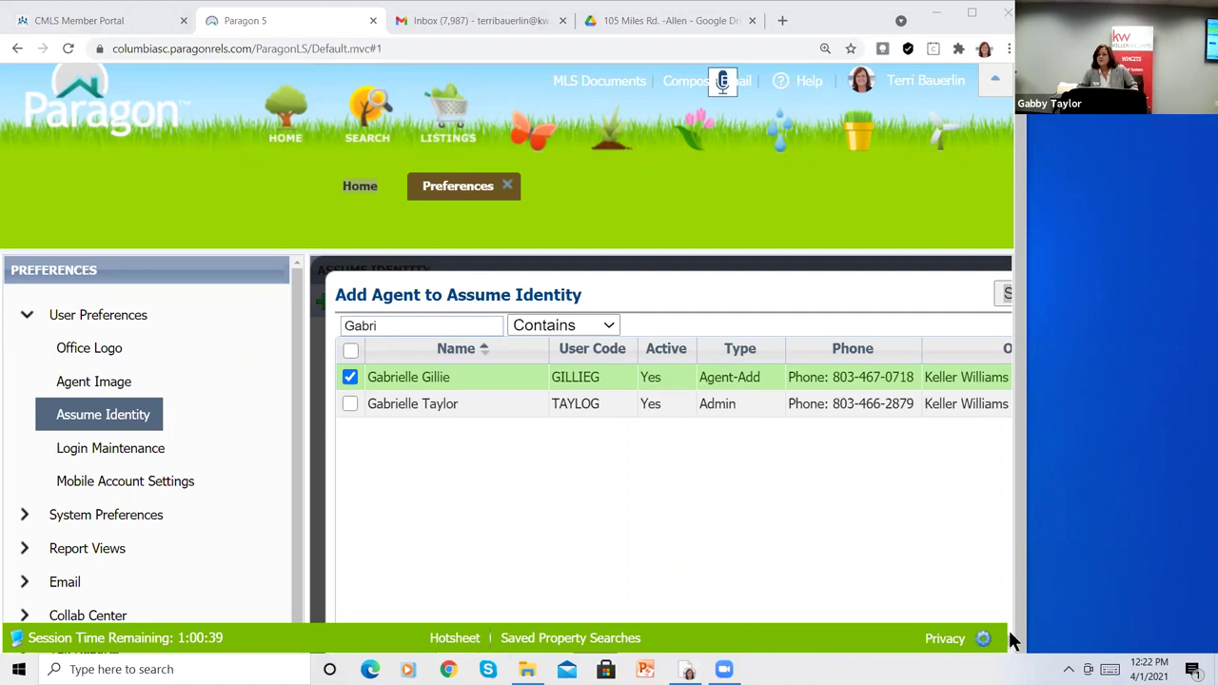
click(872, 522)
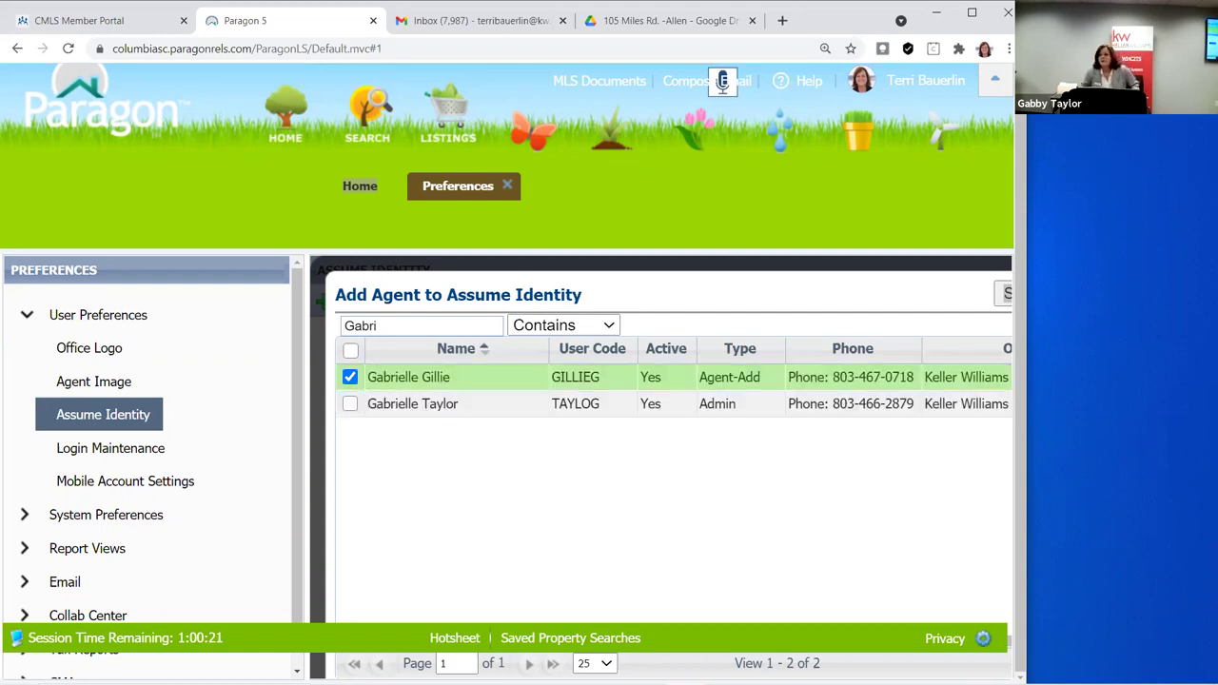
key(alt+f)
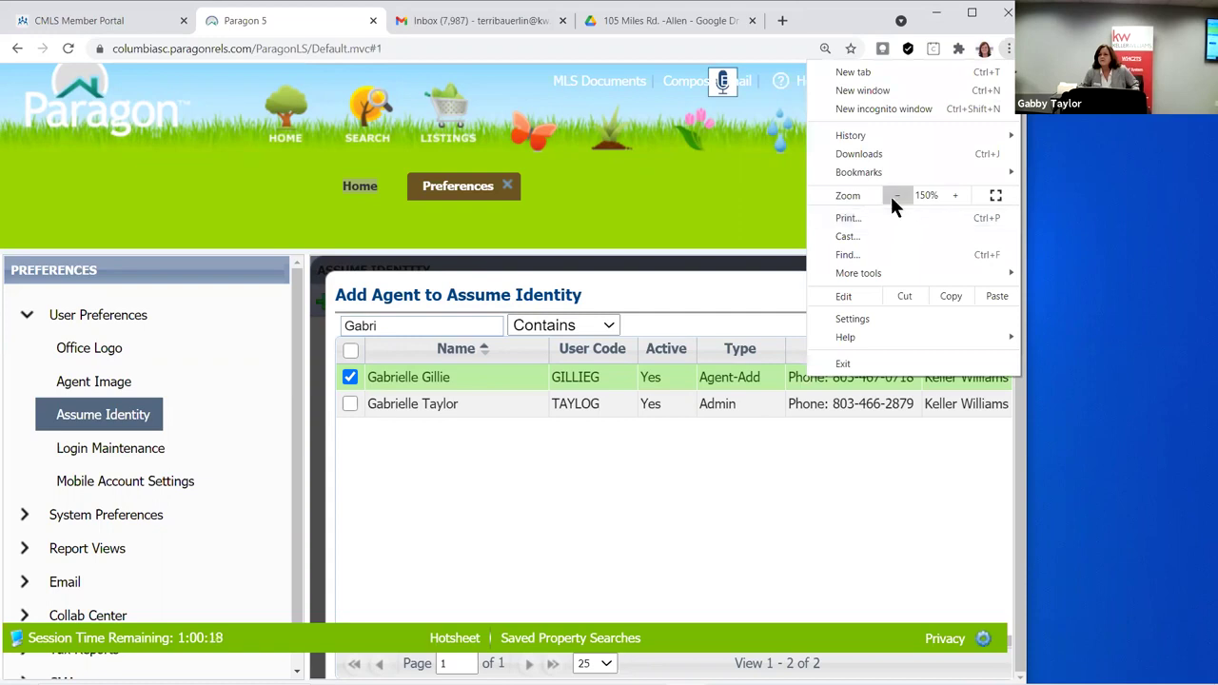
Zoom the page out to 110% and enter a partial agent name in the Assume Identity search
click(895, 195)
click(896, 196)
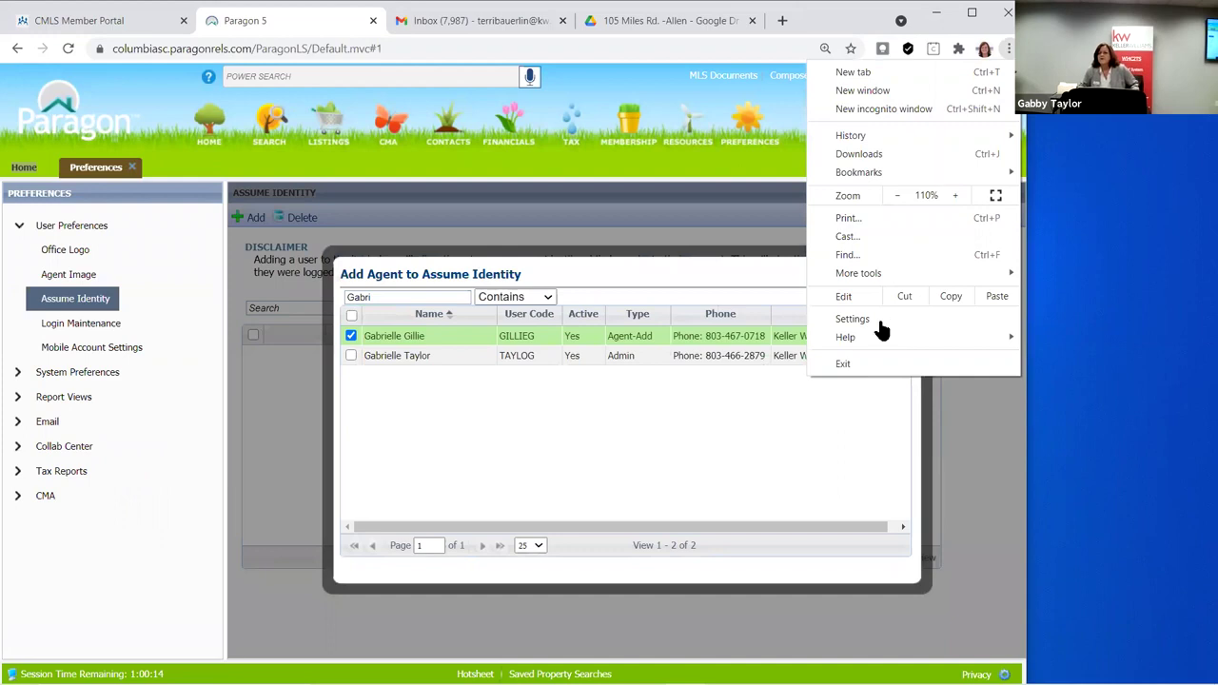
key(Escape)
key(Escape)
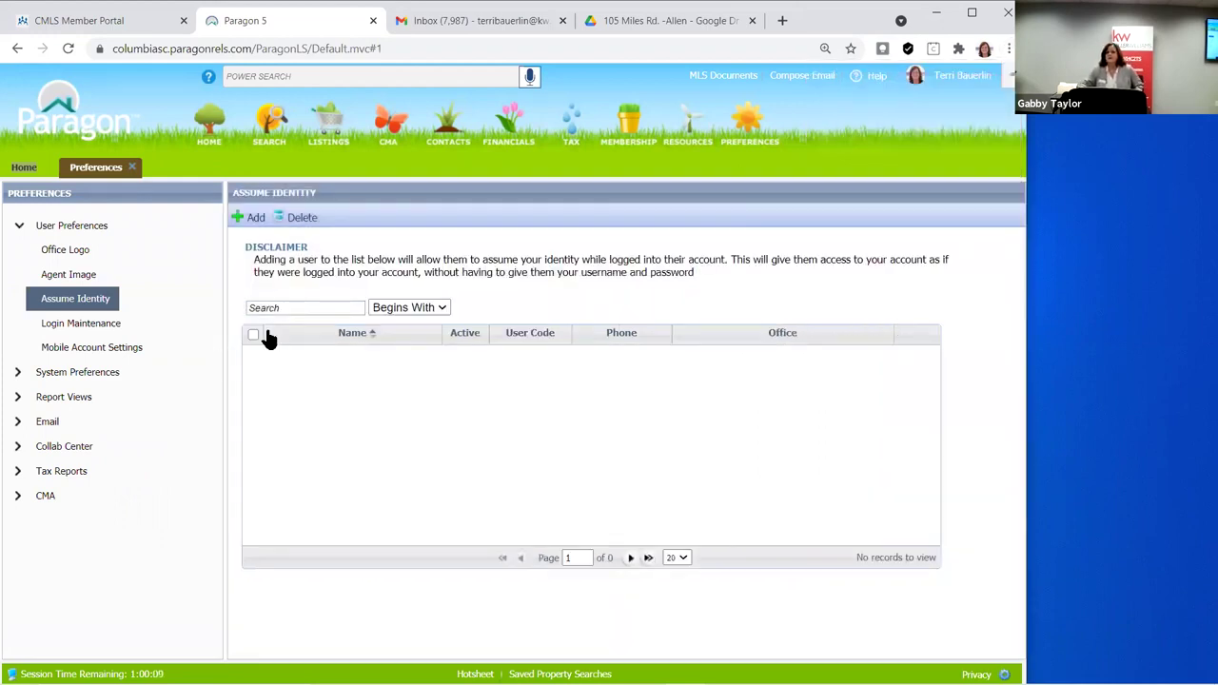
click(286, 310)
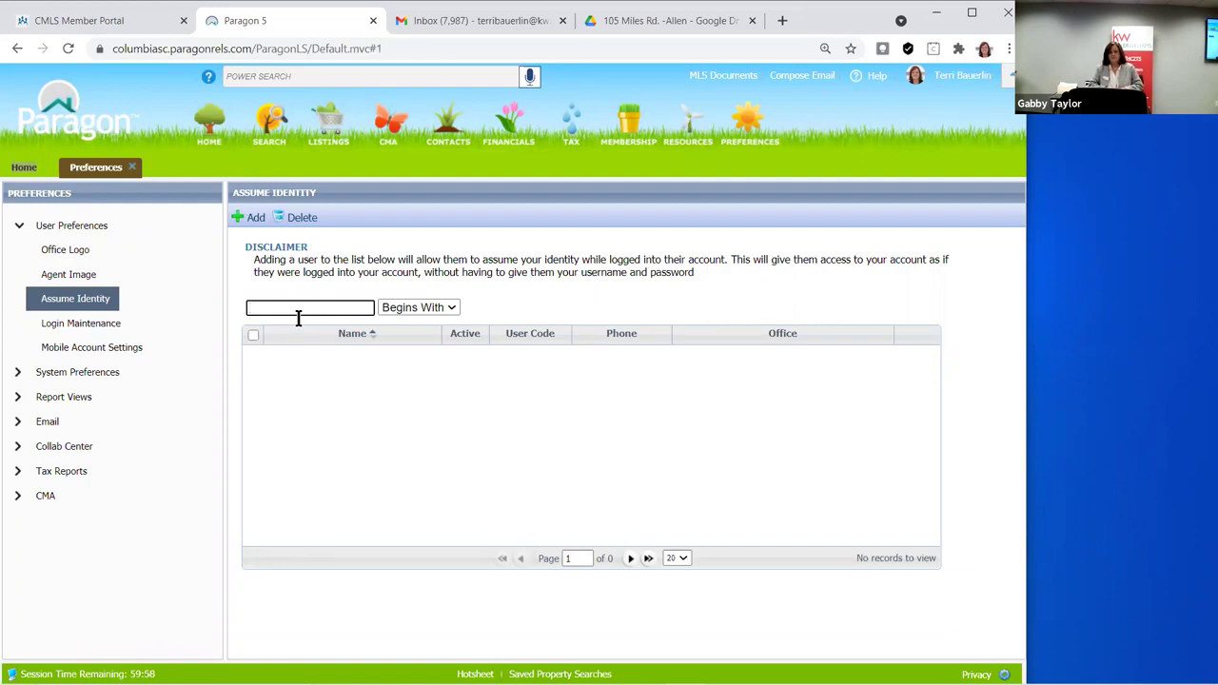
text(Gab)
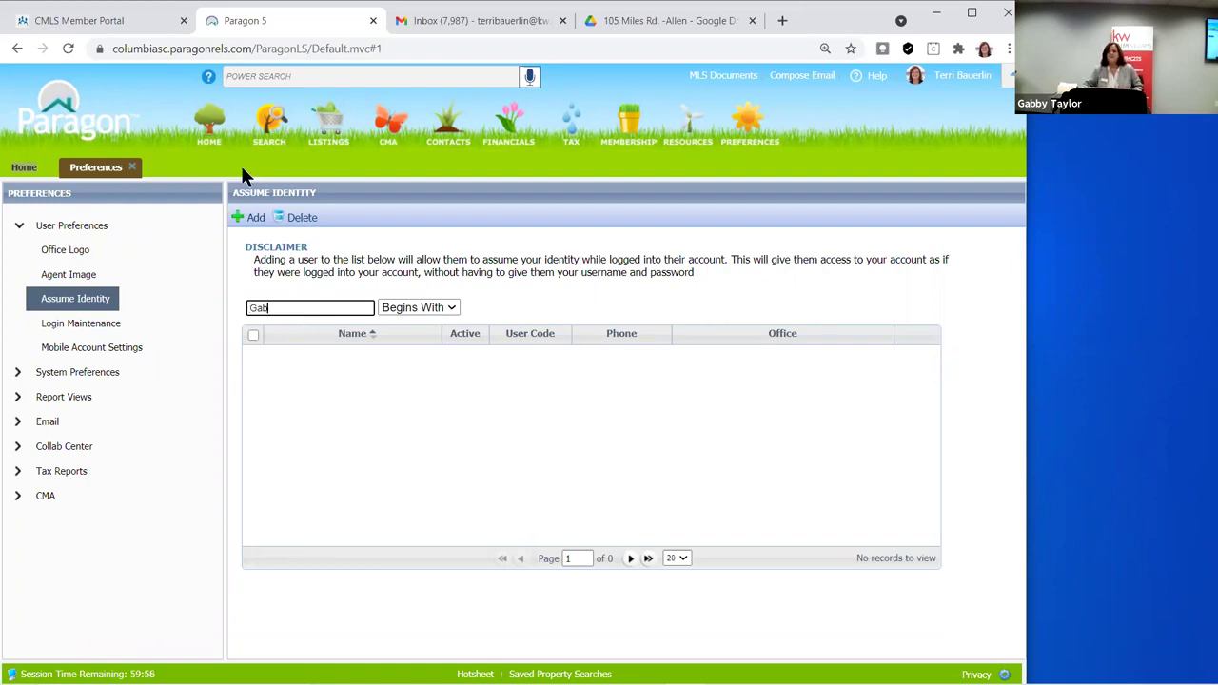
Add the agent found by partial-name search to the Assume Identity list and select its row
click(249, 217)
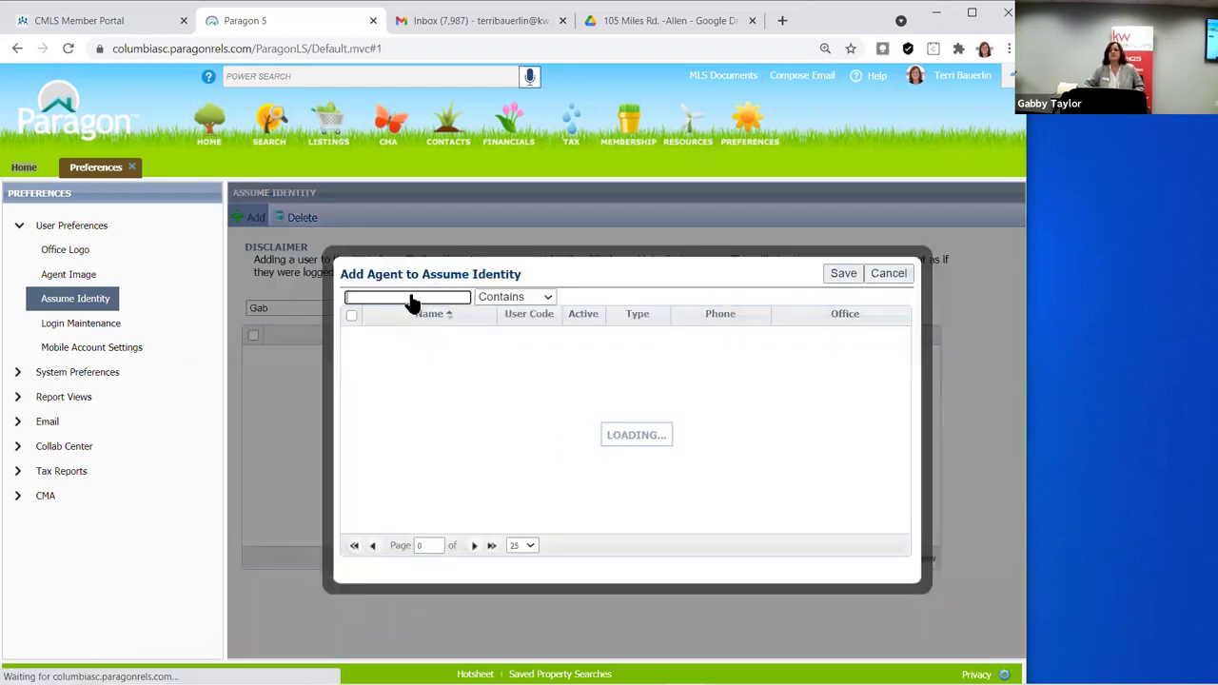
click(369, 298)
text(gab)
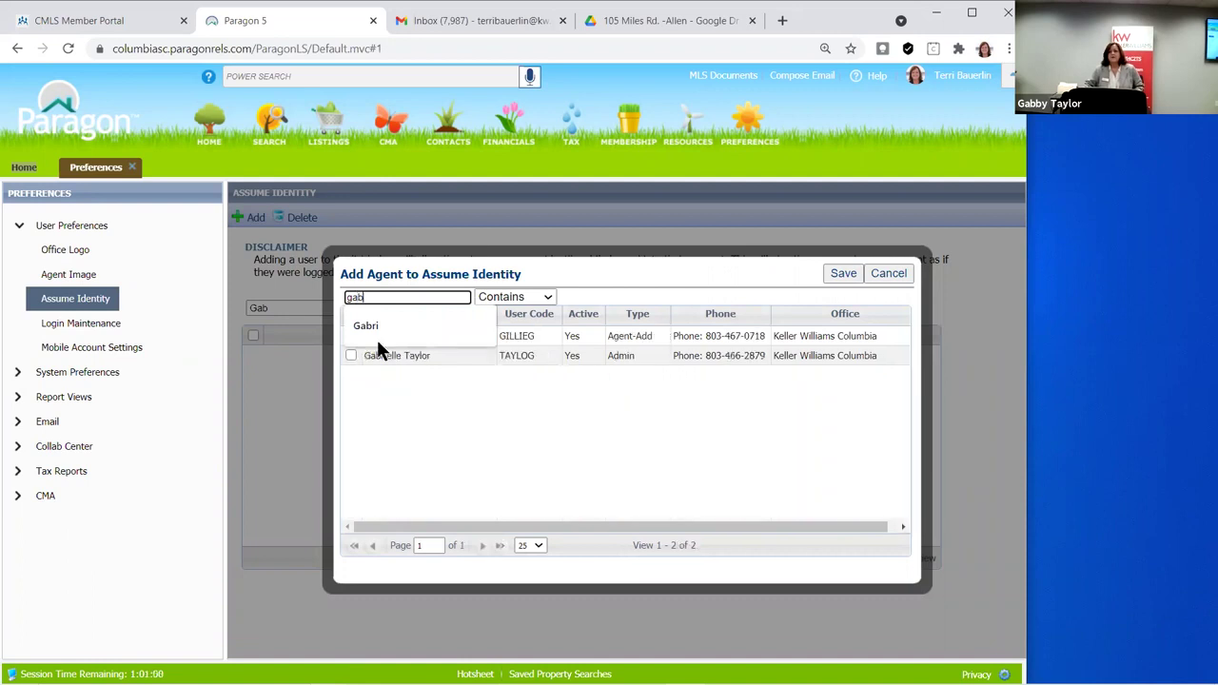
click(410, 447)
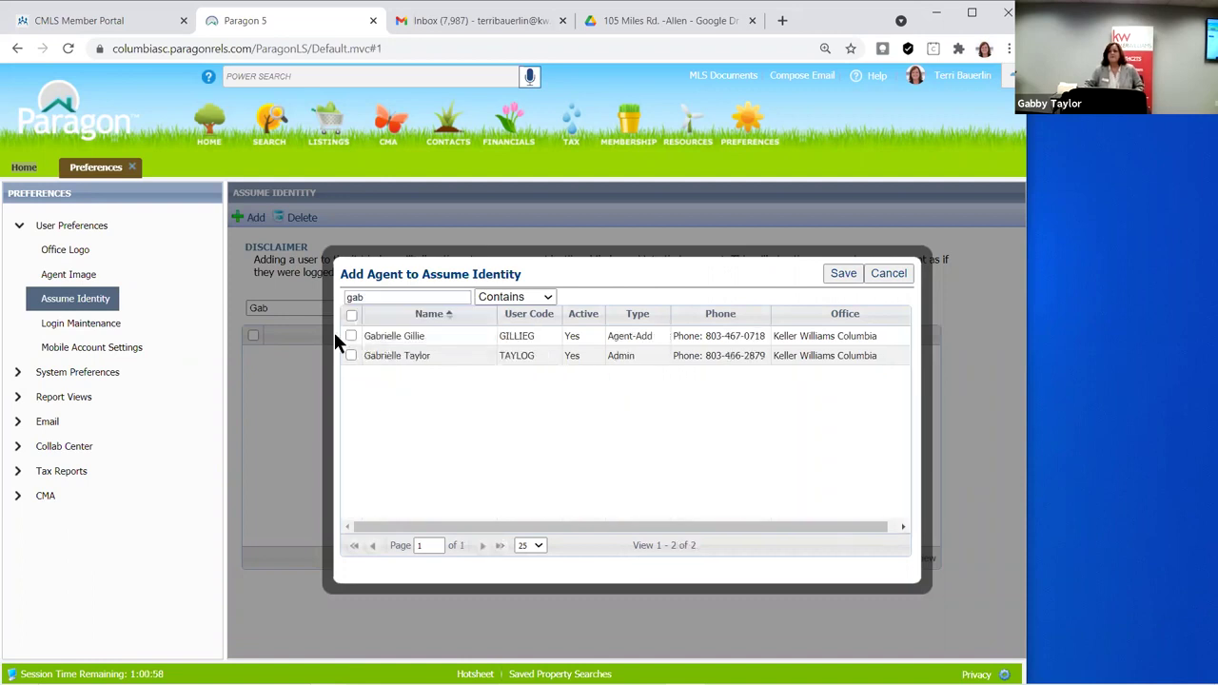
click(351, 336)
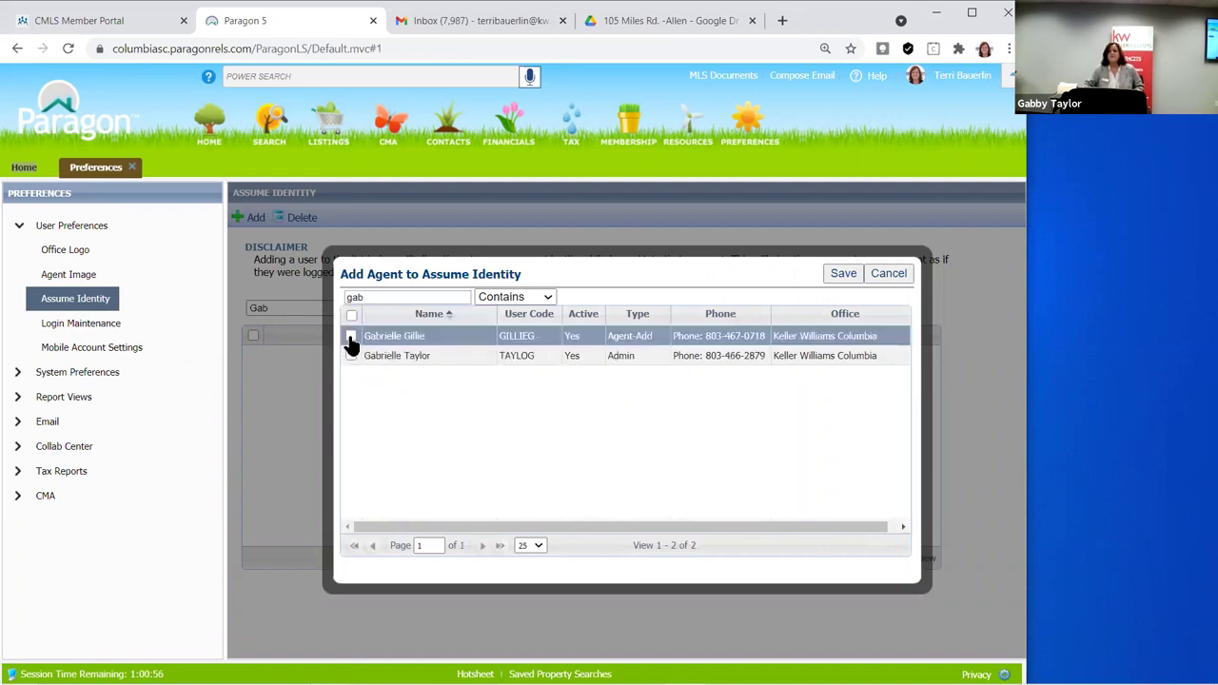
click(842, 273)
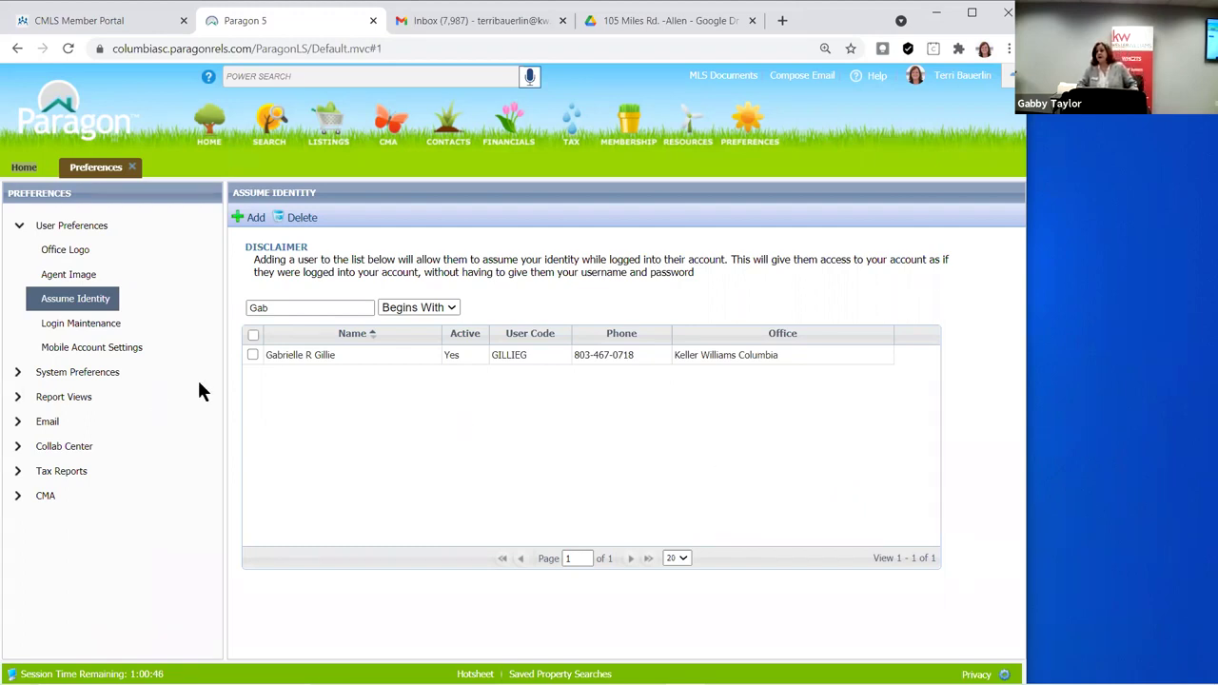
click(252, 355)
Delete the agent from the Assume Identity list, leaving it empty
click(253, 357)
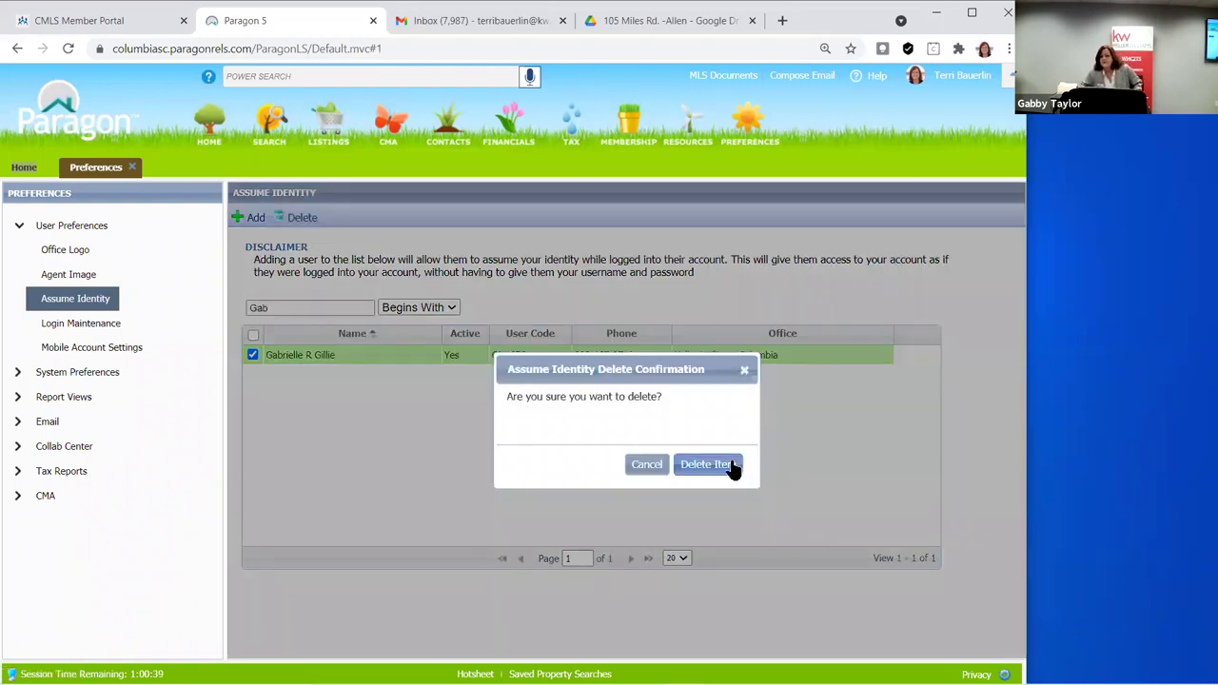
click(729, 468)
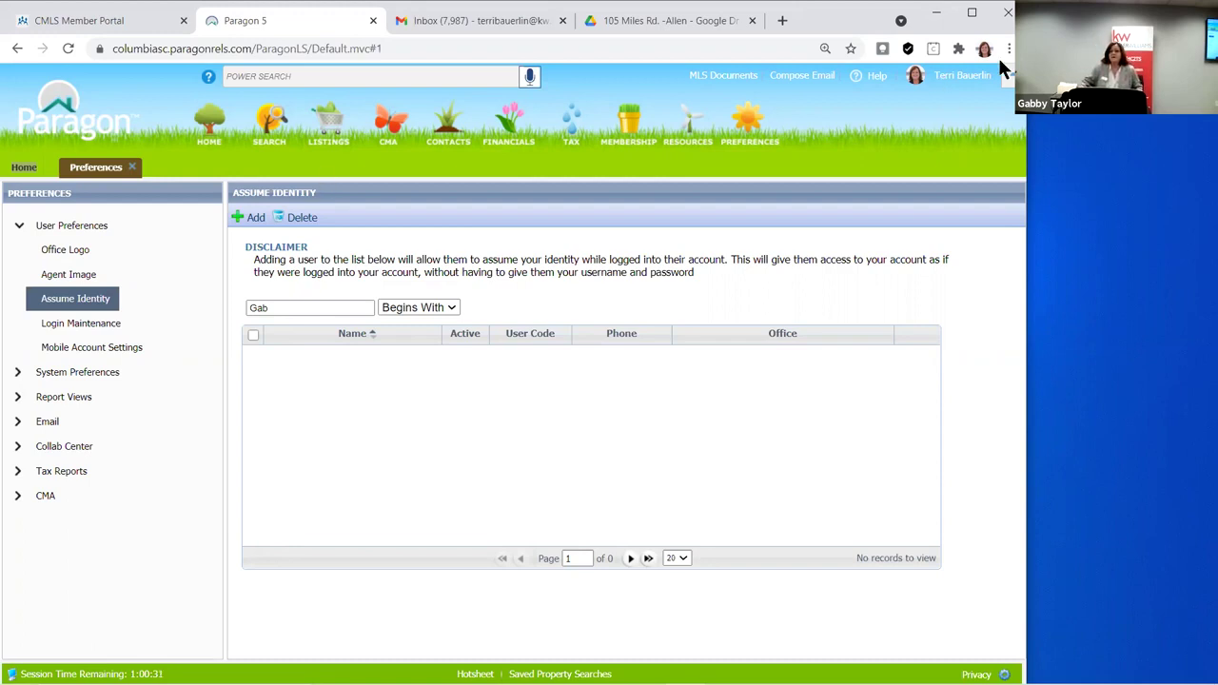
click(76, 274)
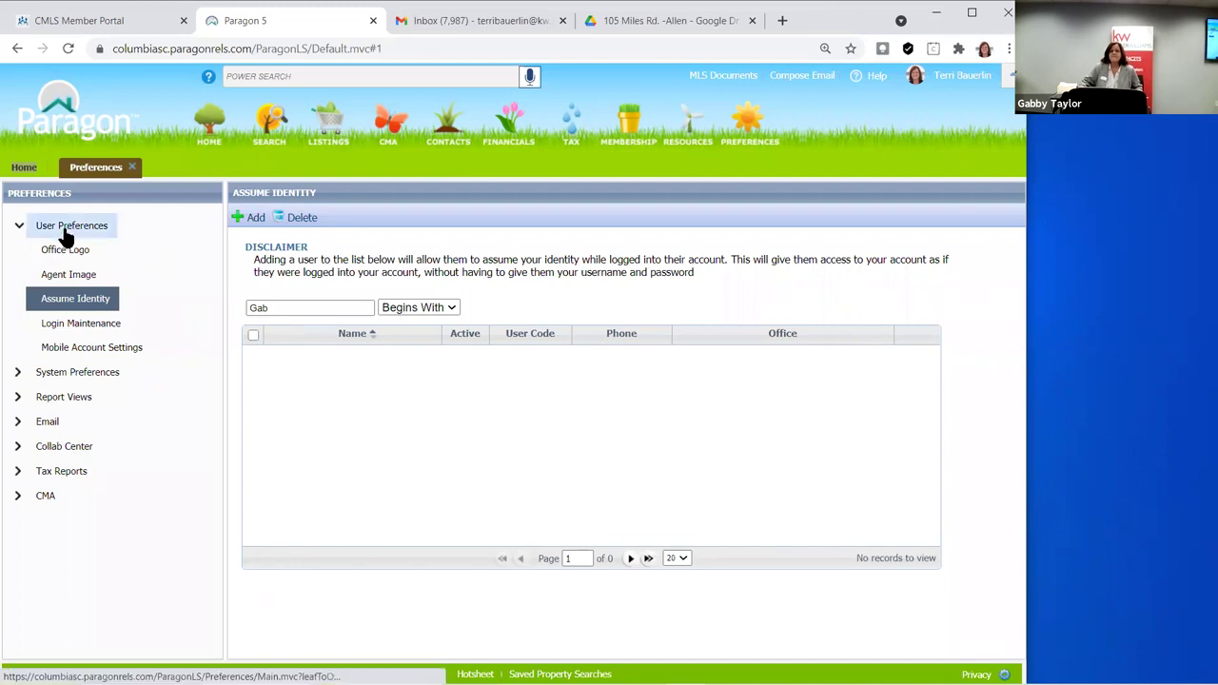
Enlarge the browser page zoom to 150%
click(961, 72)
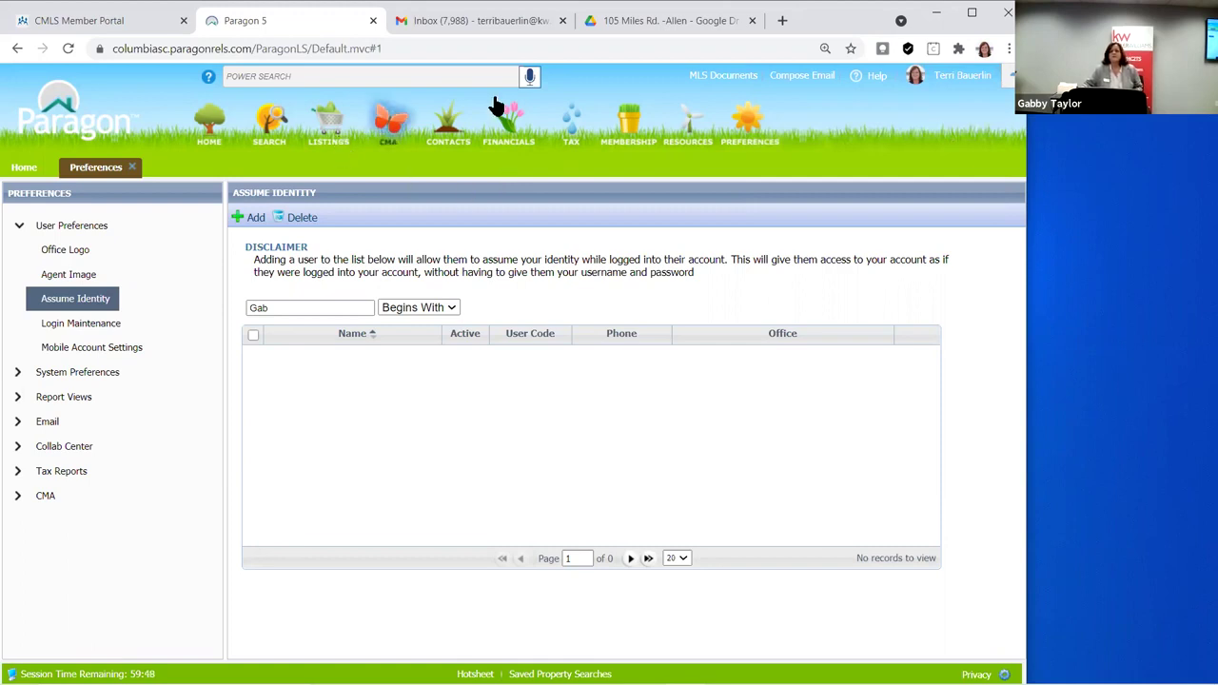
click(1008, 48)
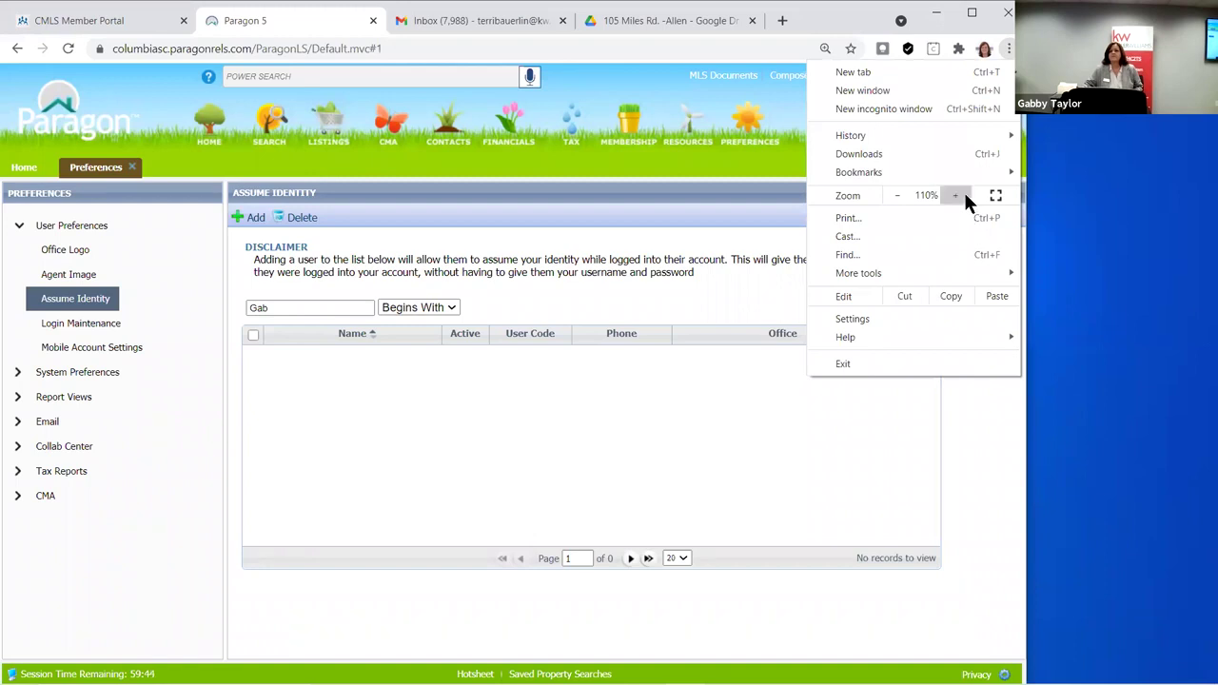
click(954, 195)
click(954, 195)
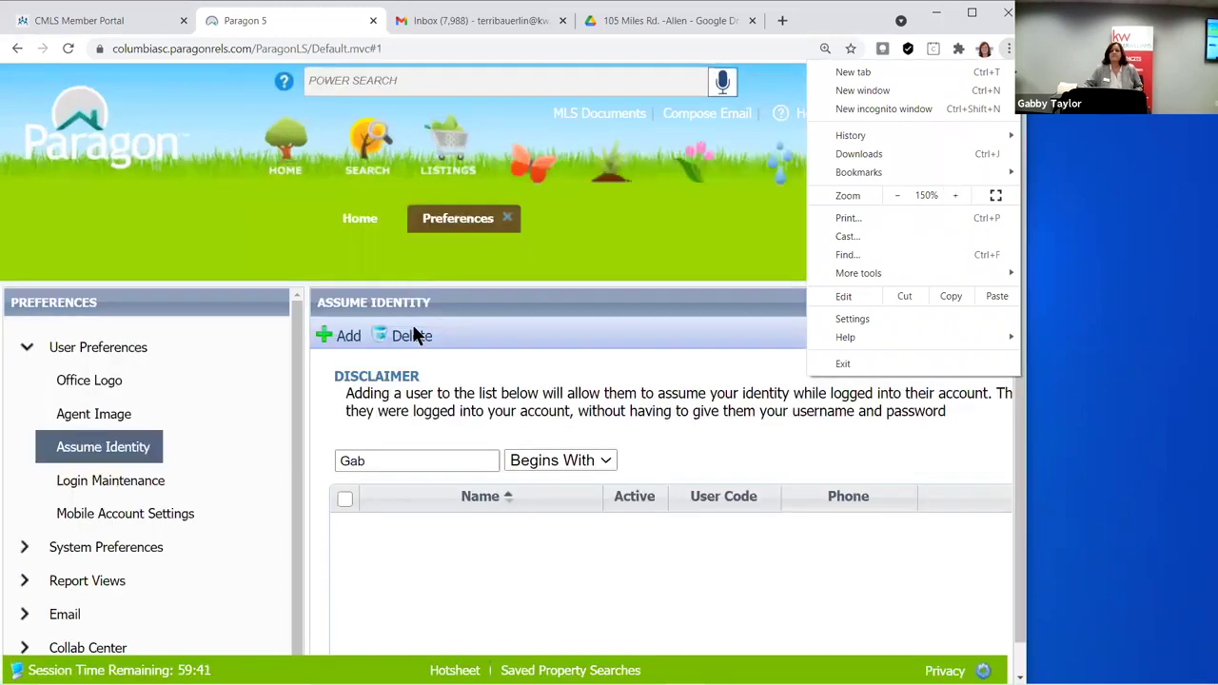
click(419, 337)
Close Preferences and start a new Residential listing via Listings > Add Listing
click(510, 218)
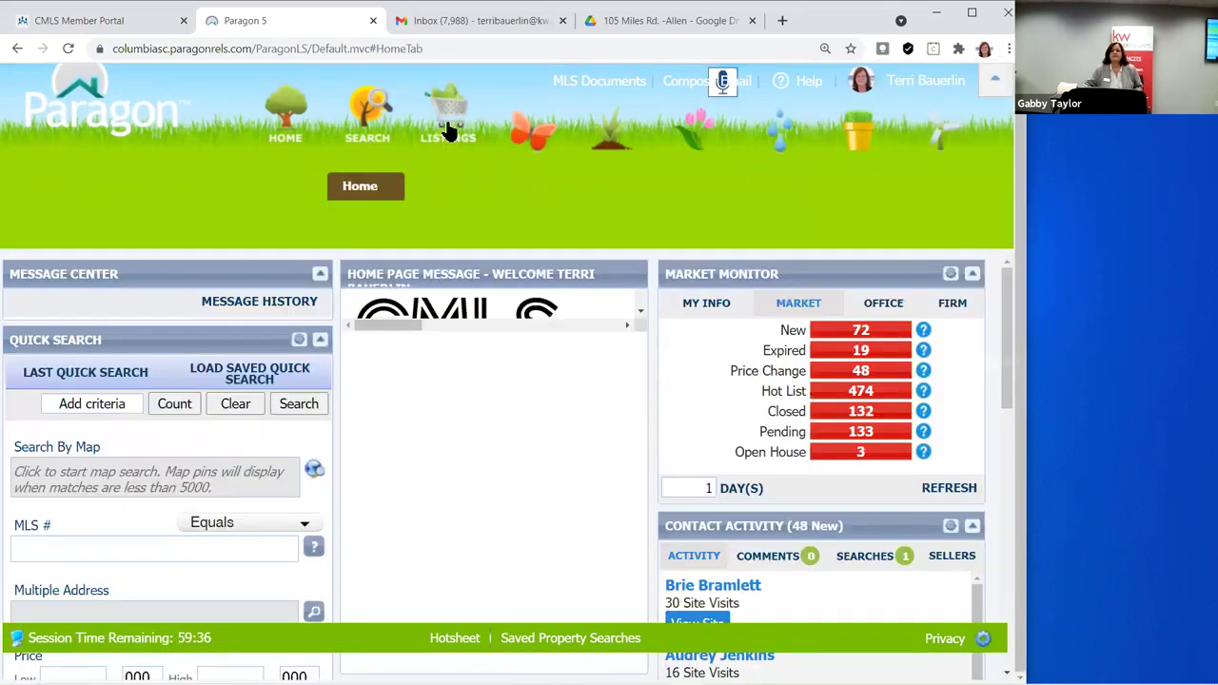
click(448, 129)
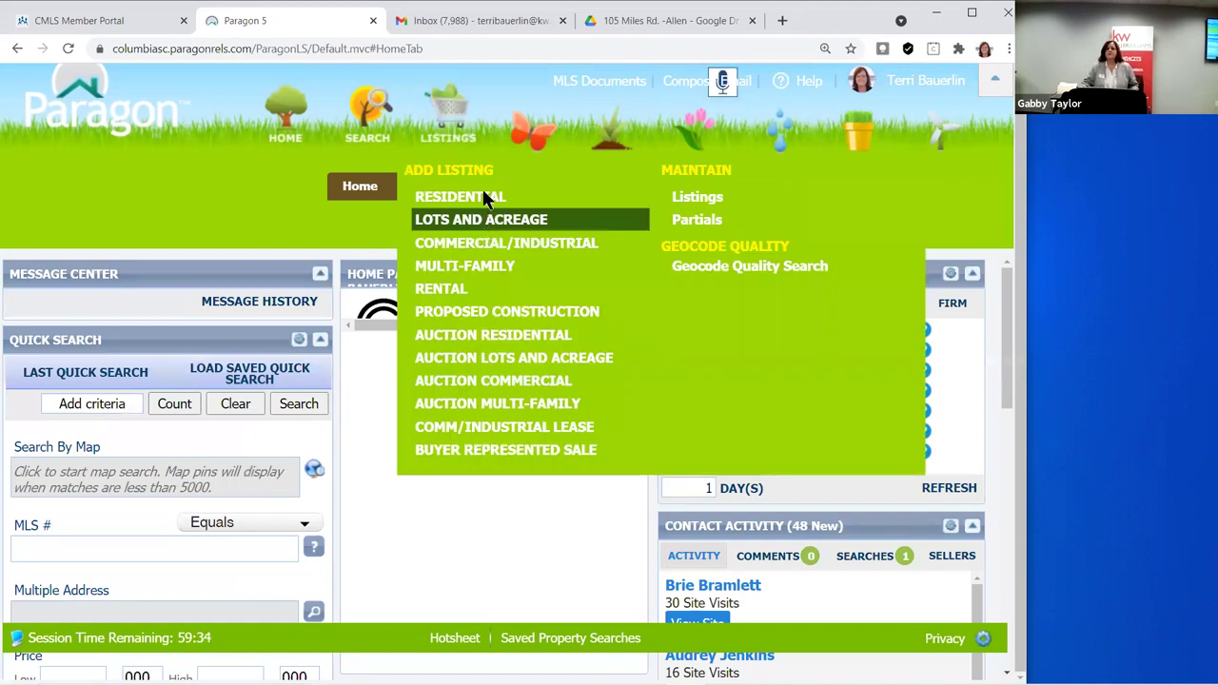
click(483, 197)
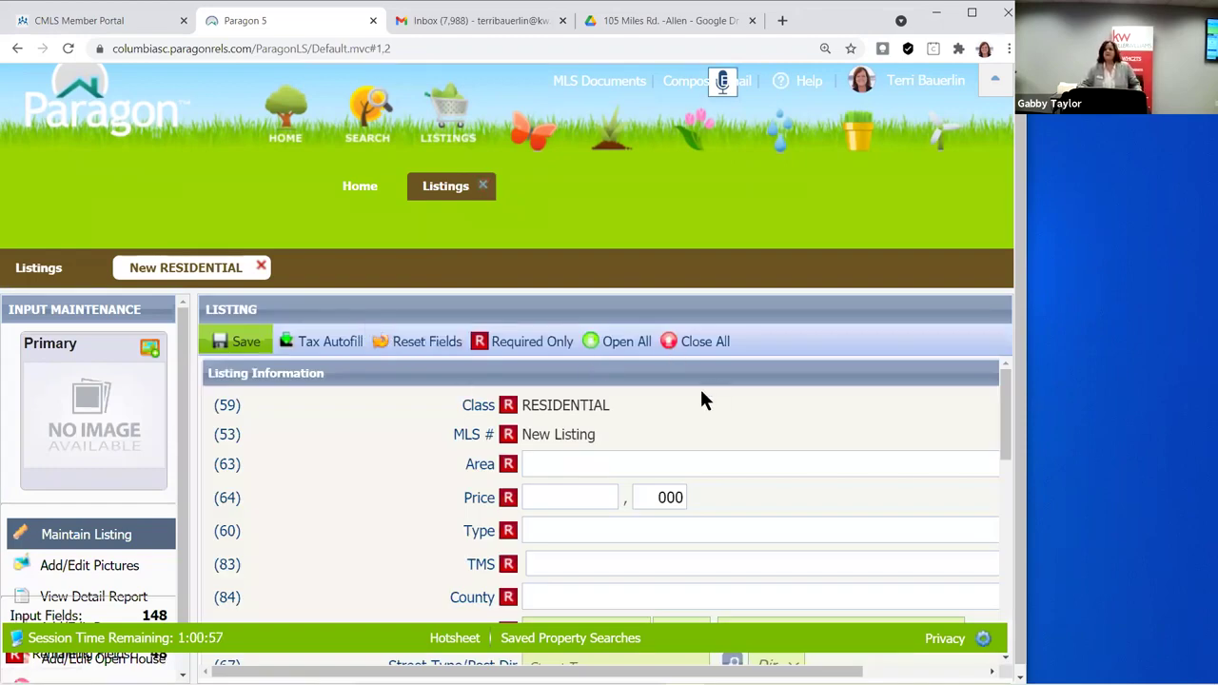
scroll(699, 404, down, 1)
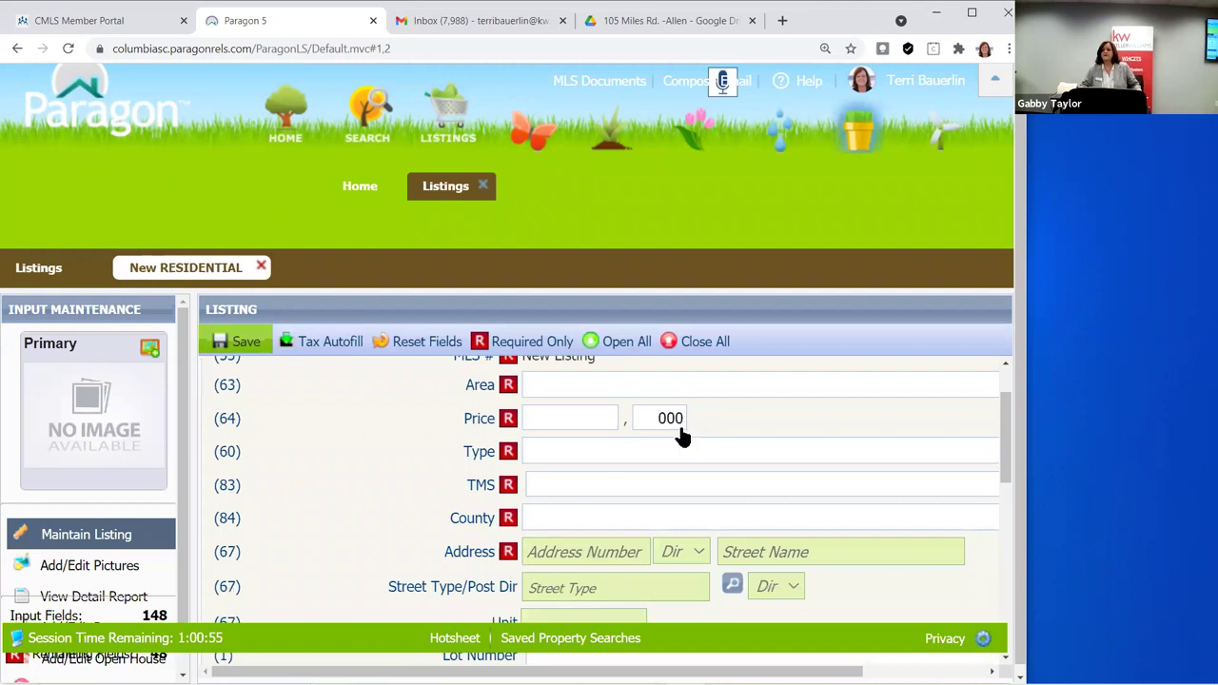
click(1009, 48)
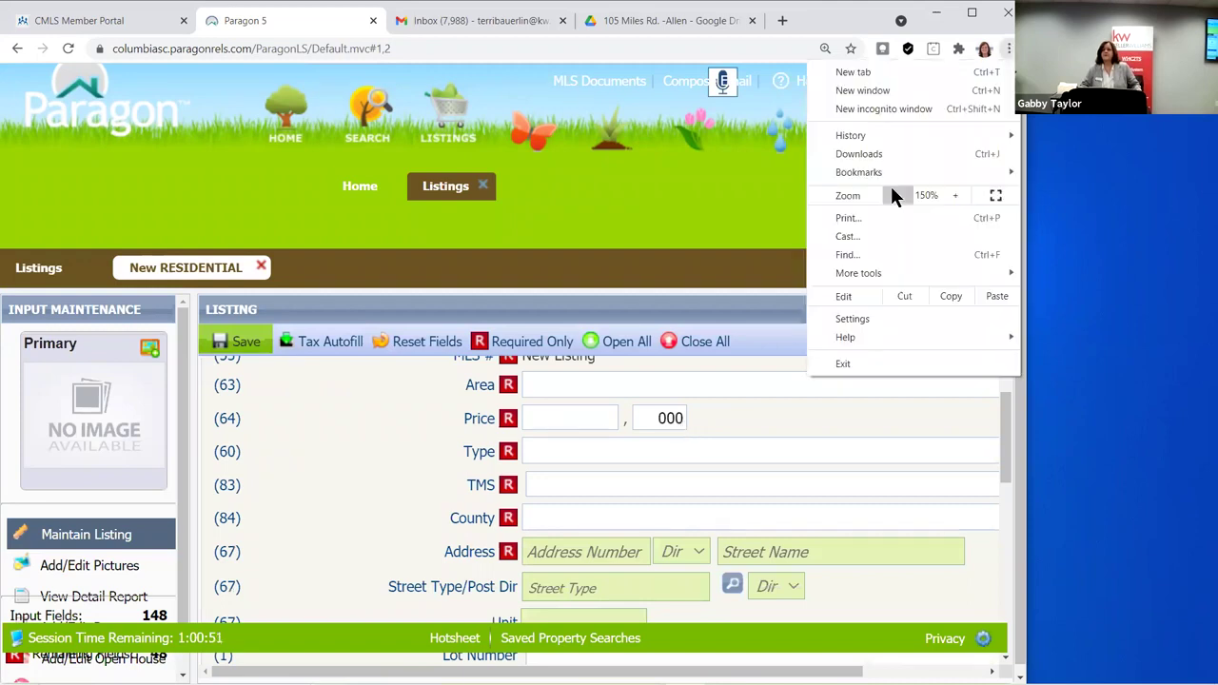
Reduce the page zoom to 125% and scroll back to the top of the listing form
click(895, 194)
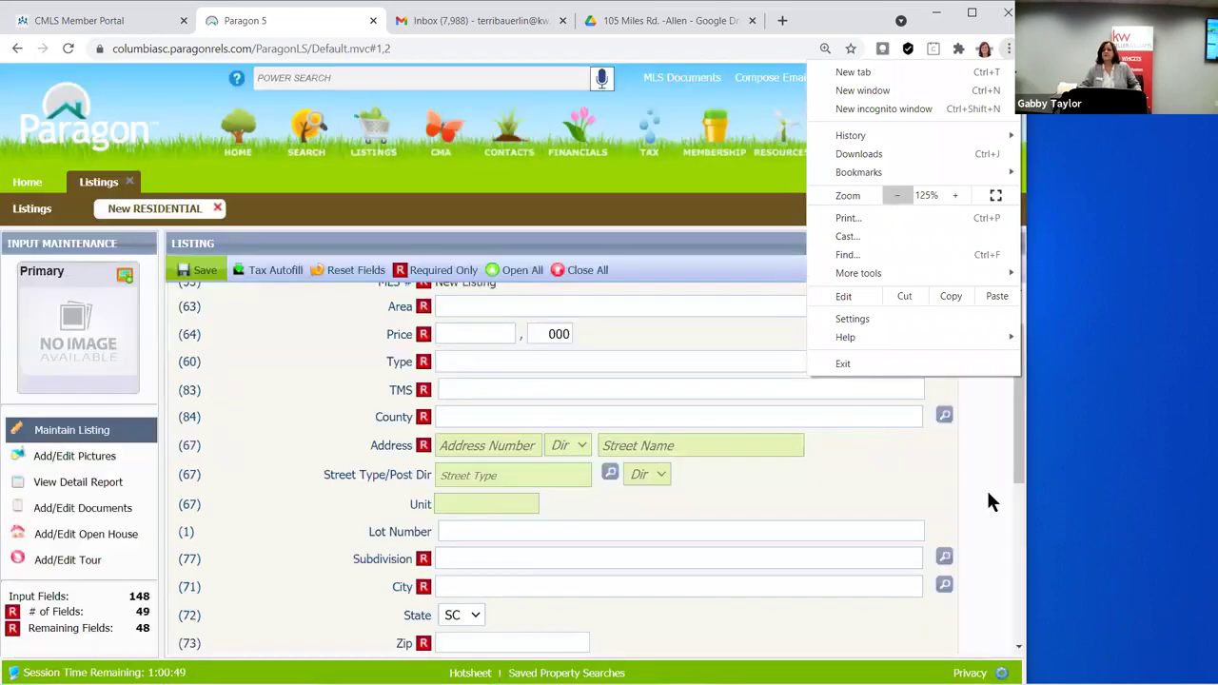
click(961, 469)
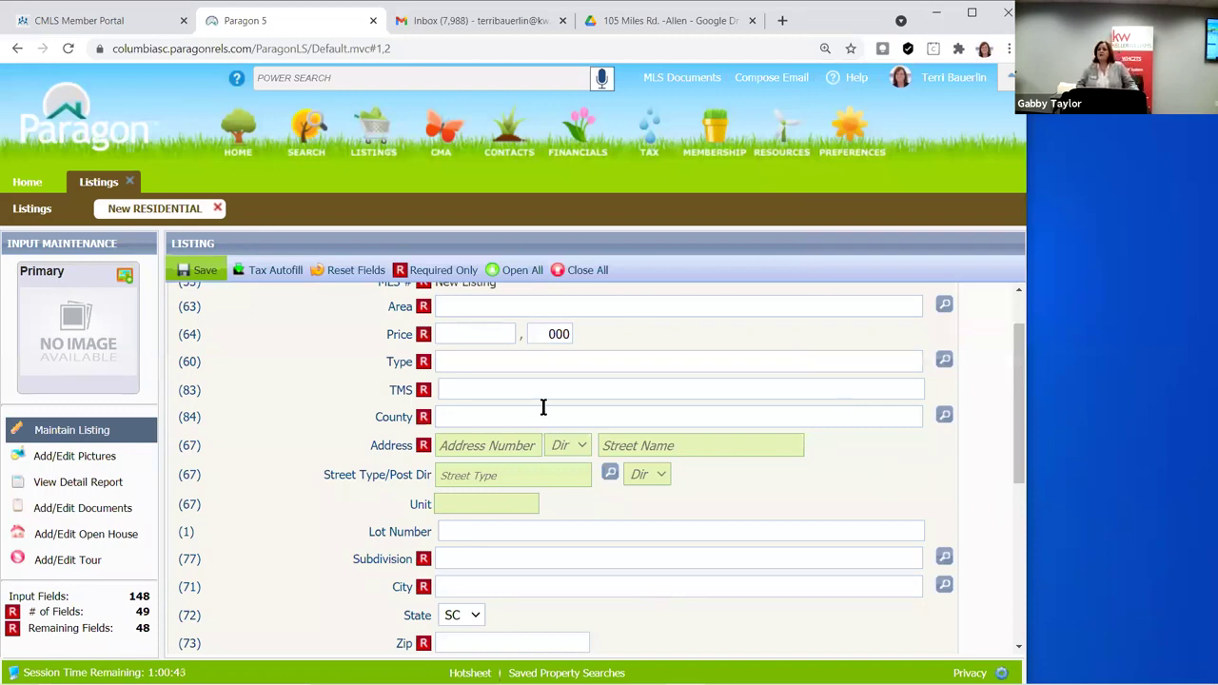
scroll(485, 397, up, 2)
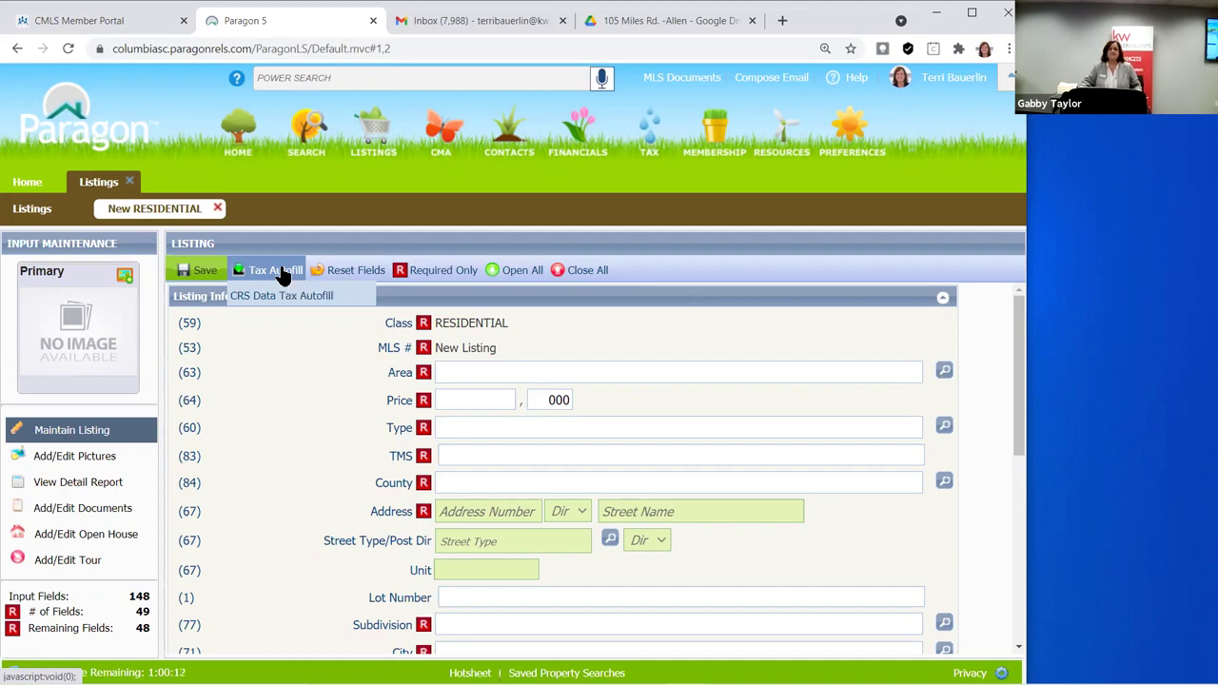
Open CRS Data Tax Autofill and set its County criterion to Richland
click(273, 293)
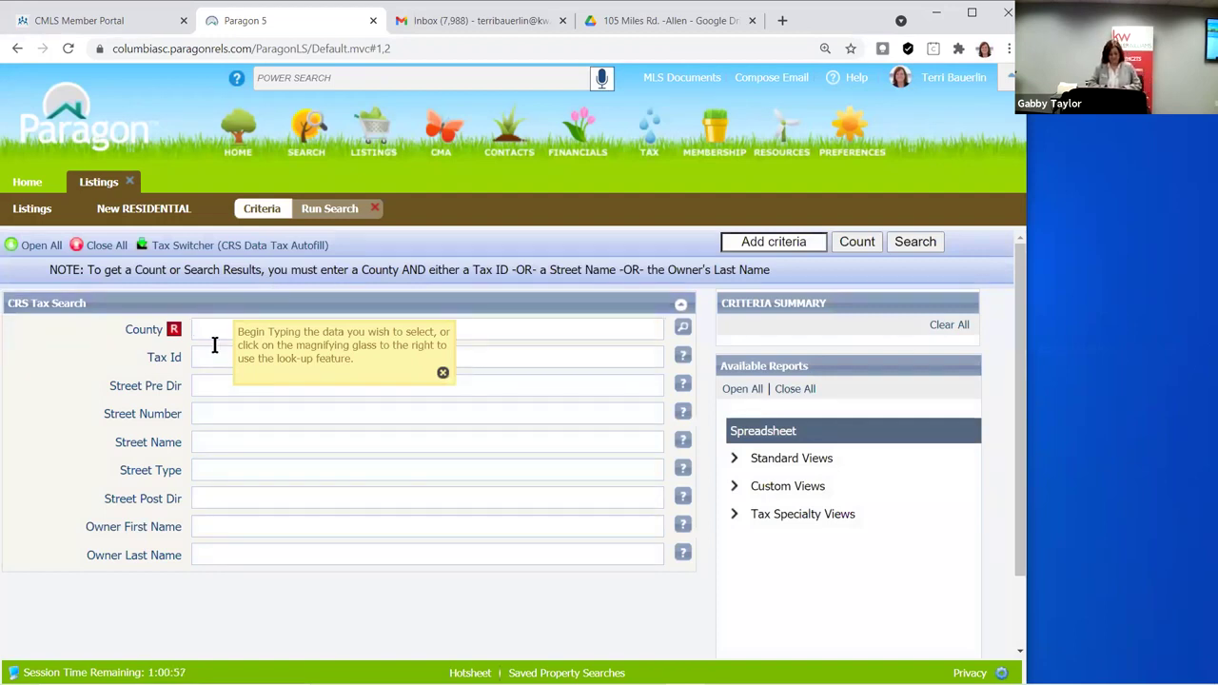
text(Rich)
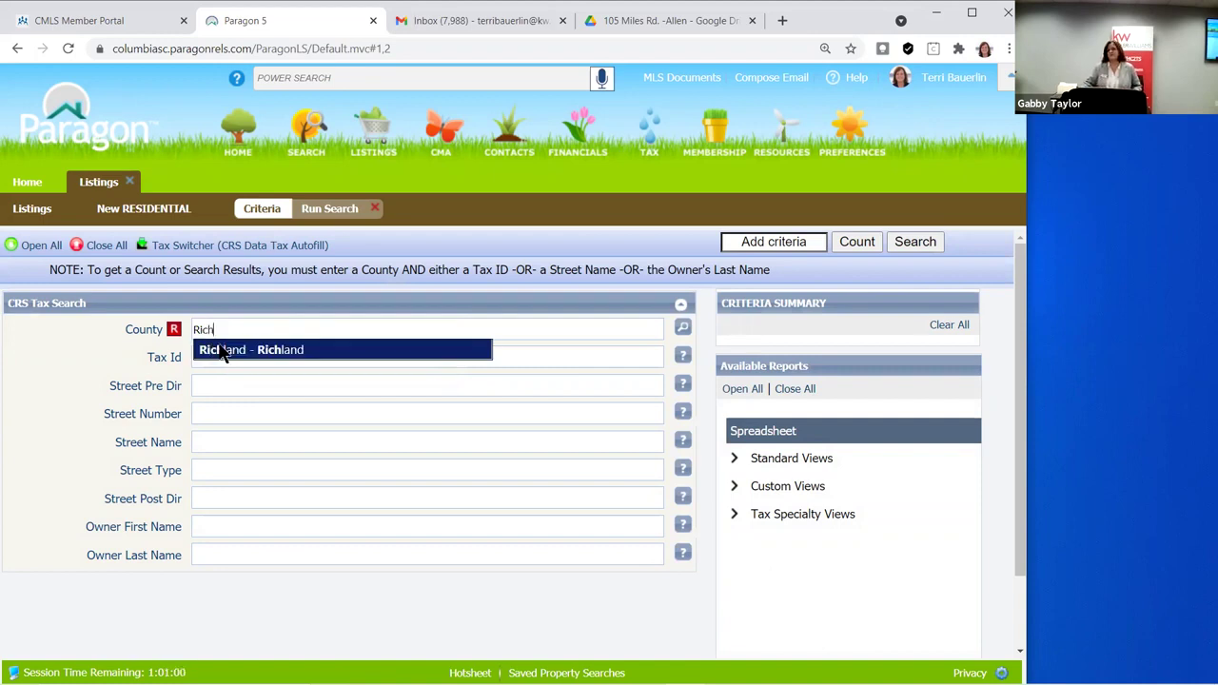
click(276, 350)
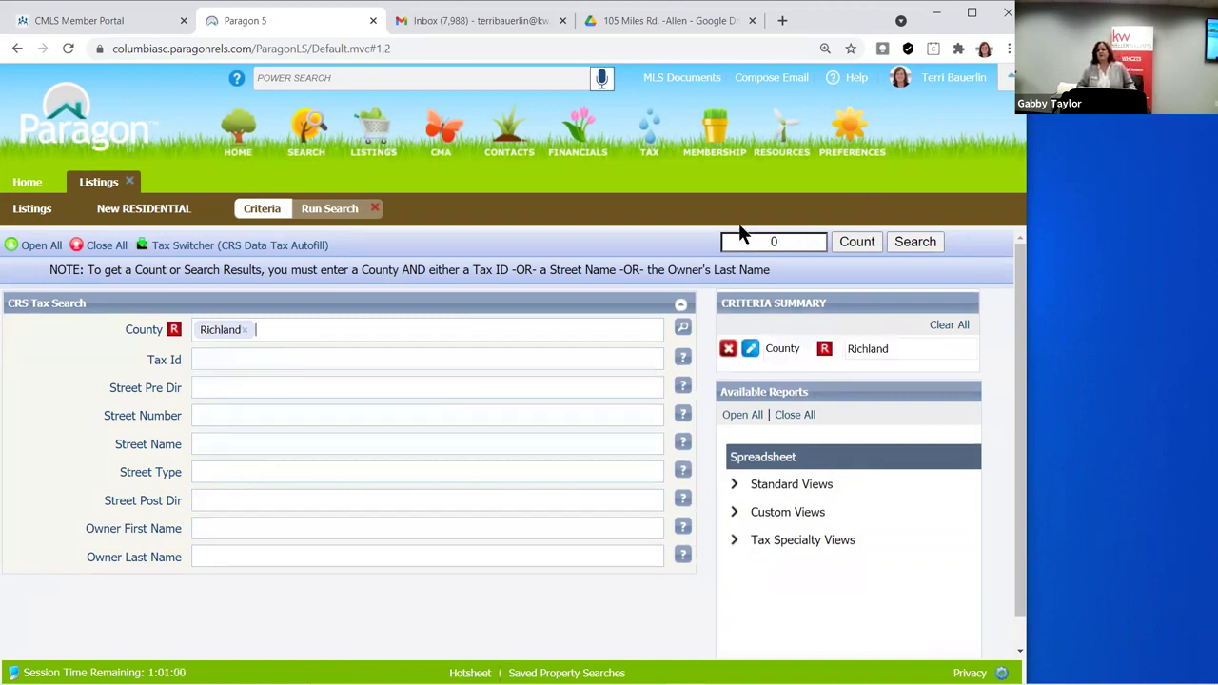
click(195, 358)
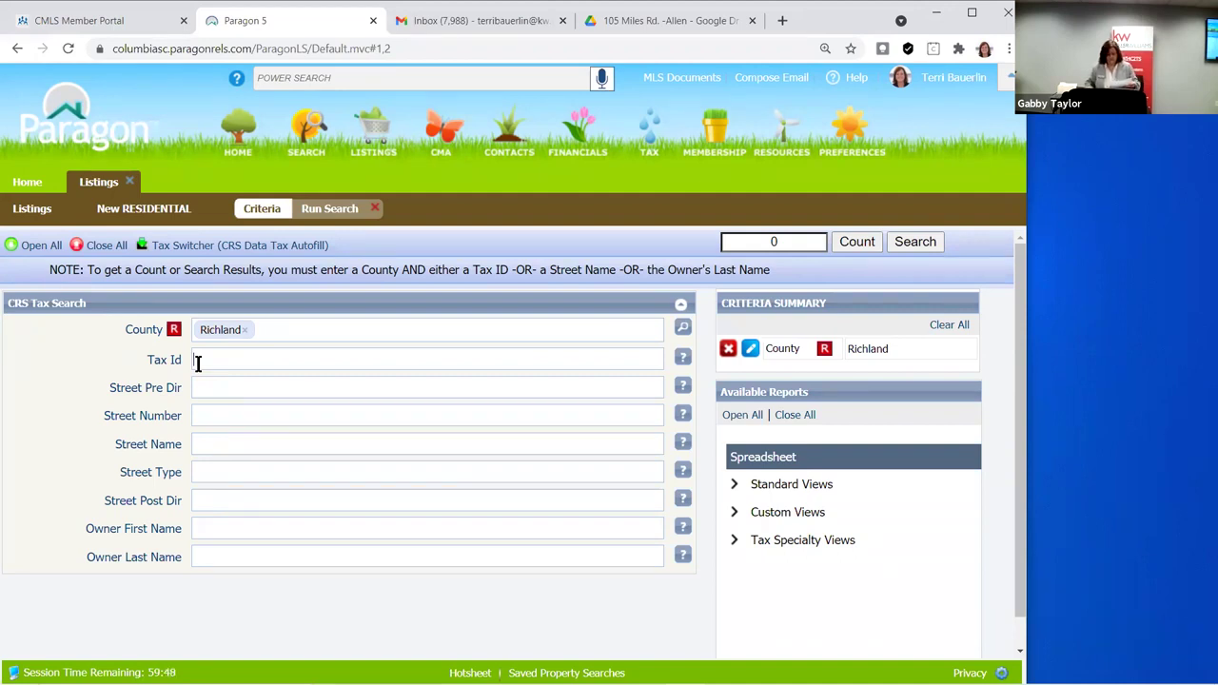
text(R2)
text(706)
text(-0)
text(1-13)
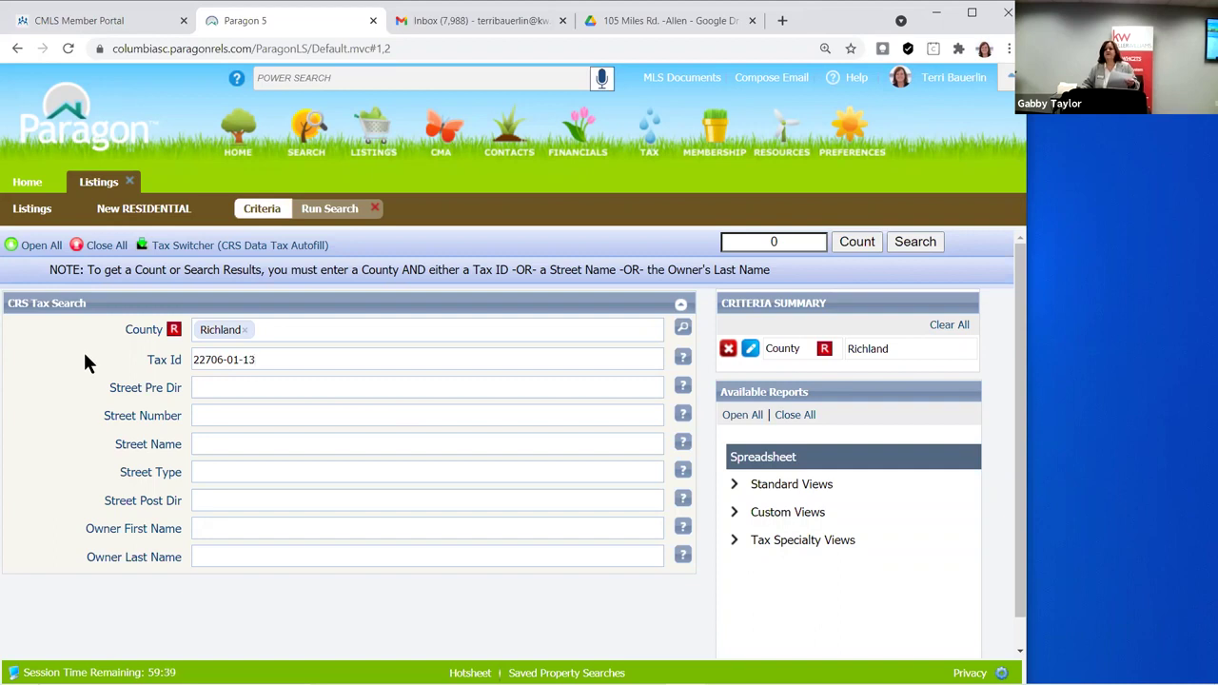
key(Return)
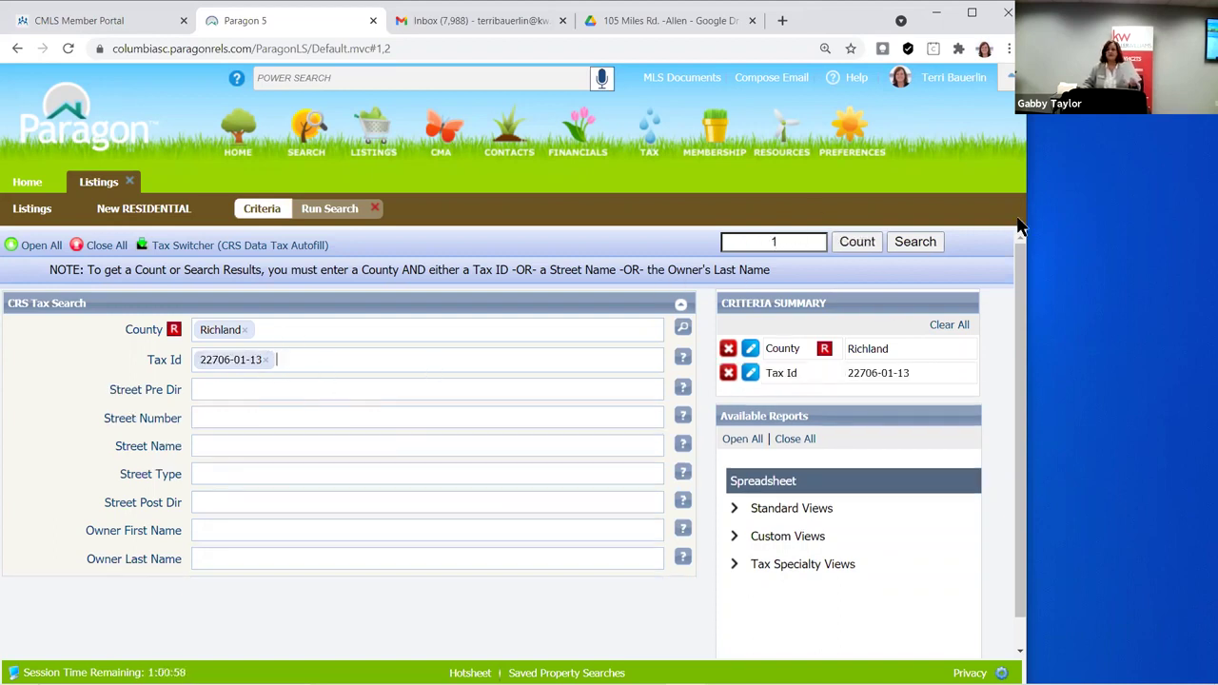
click(907, 240)
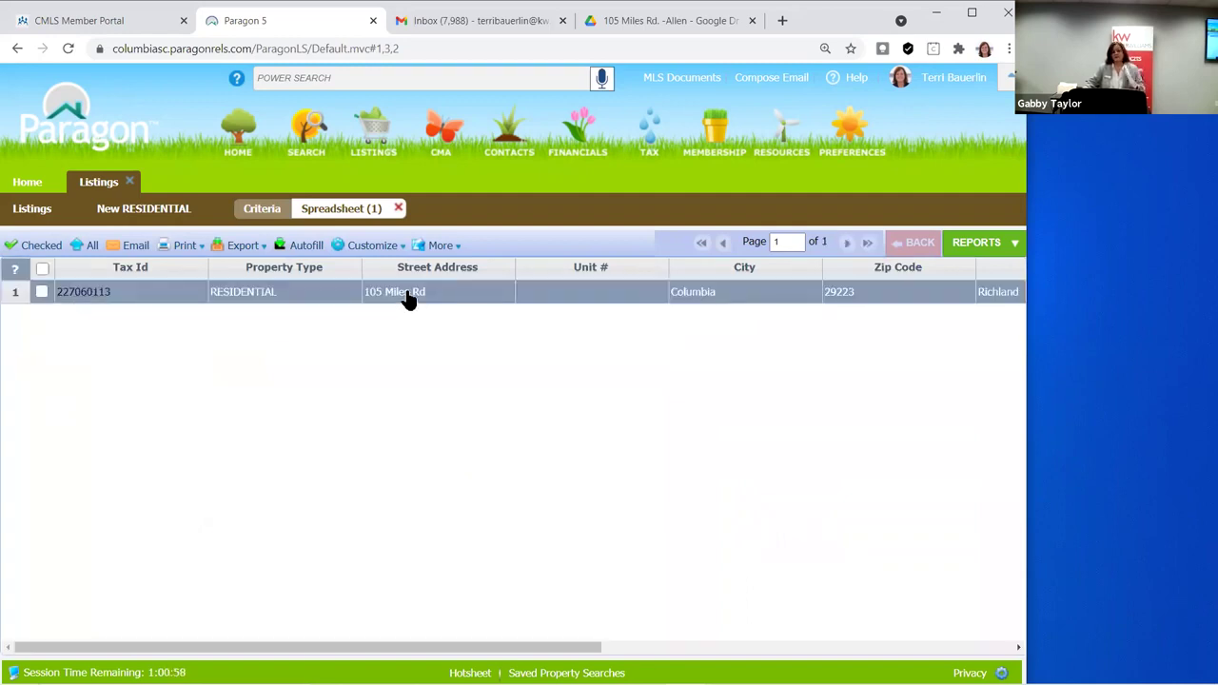
click(42, 293)
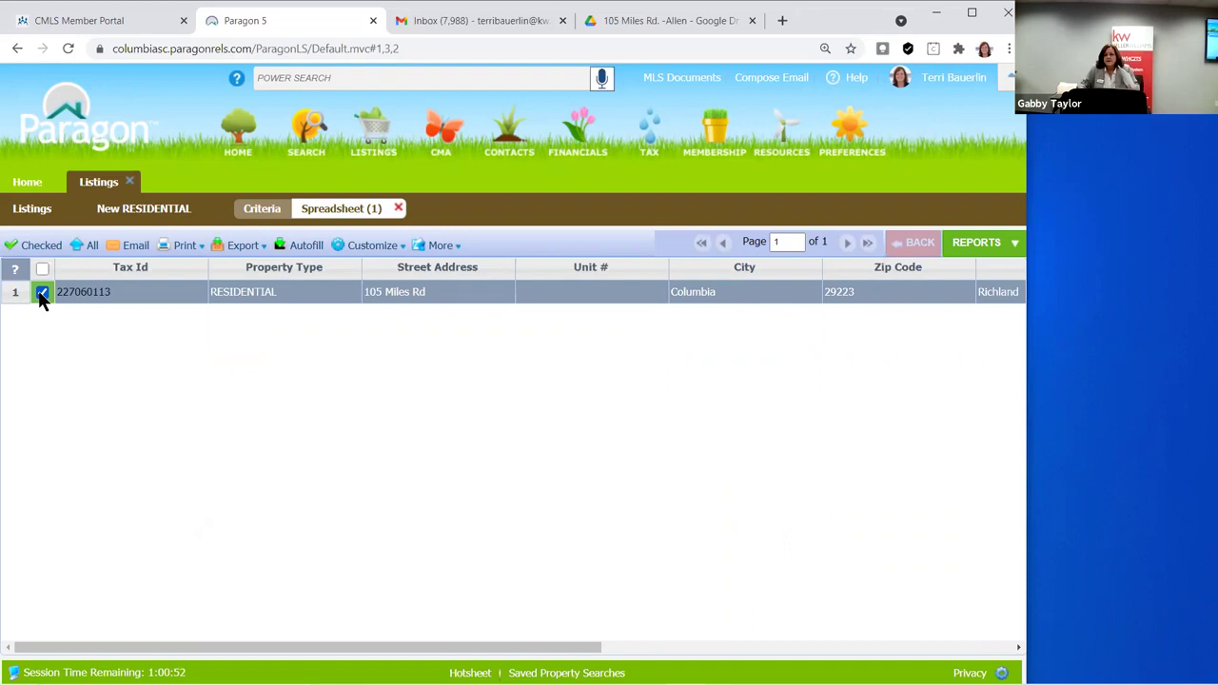
click(299, 250)
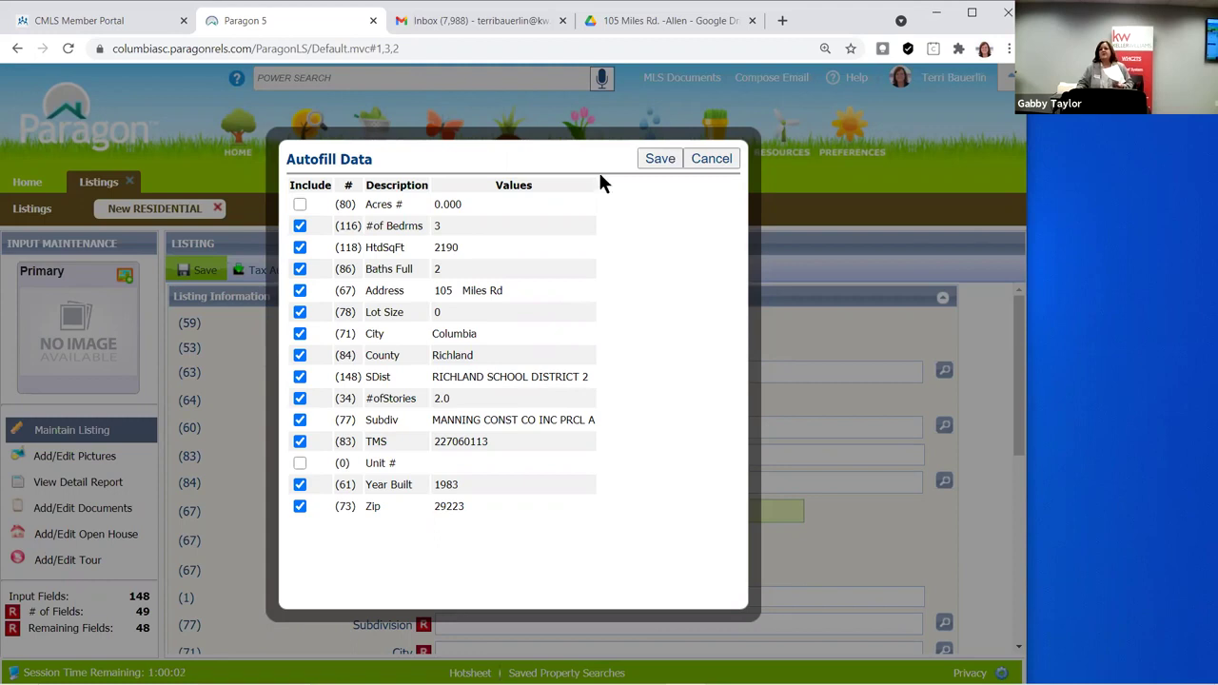
click(659, 160)
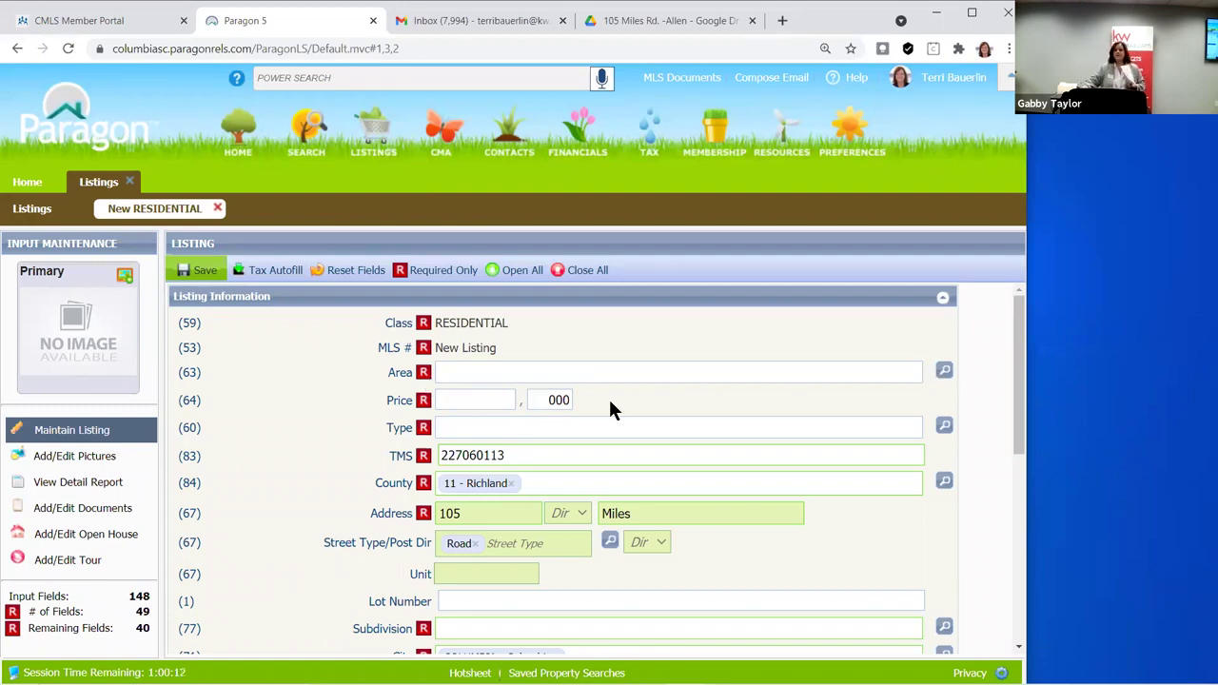
Open the Area lookup list of available area codes
click(943, 373)
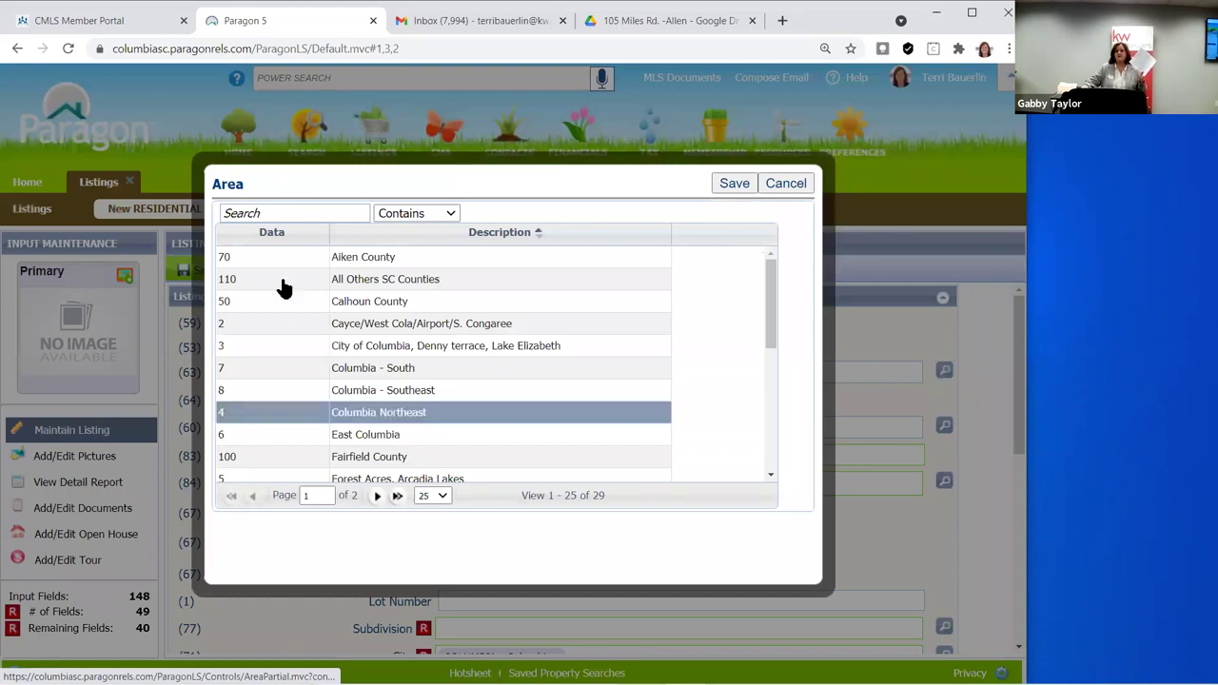
Close the area list and set the Area to 4 - Columbia Northeast
scroll(366, 429, down, 3)
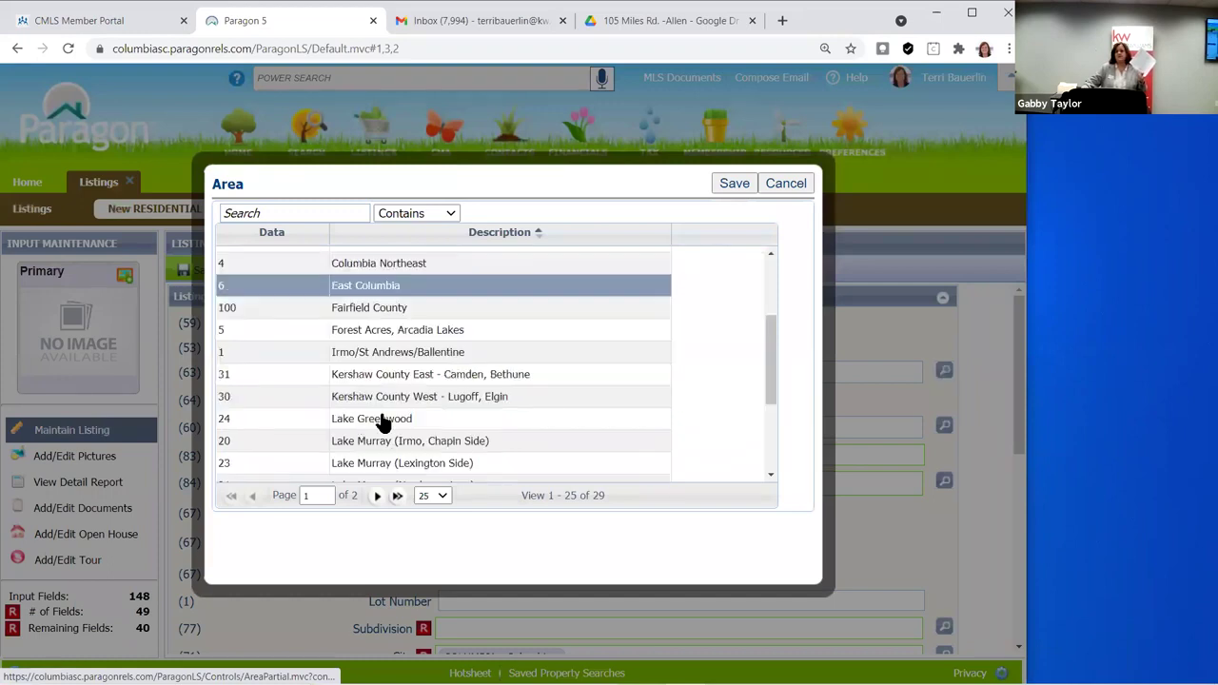
scroll(386, 380, down, 3)
scroll(389, 328, up, 6)
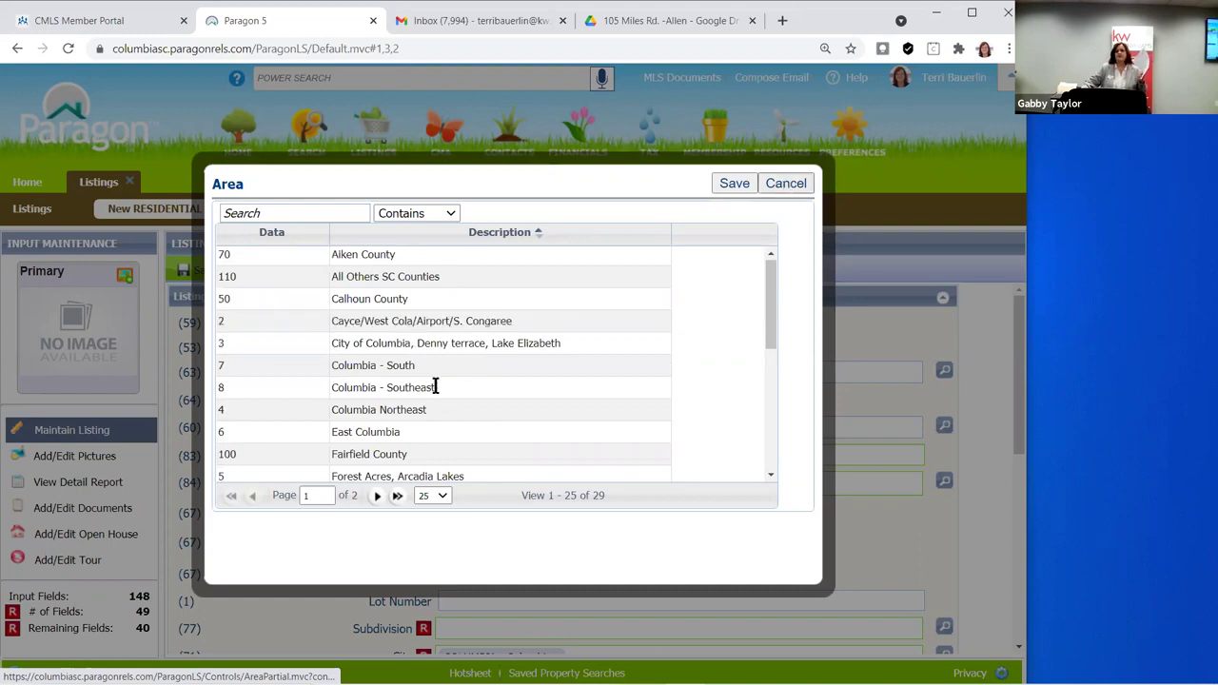
key(Escape)
click(470, 372)
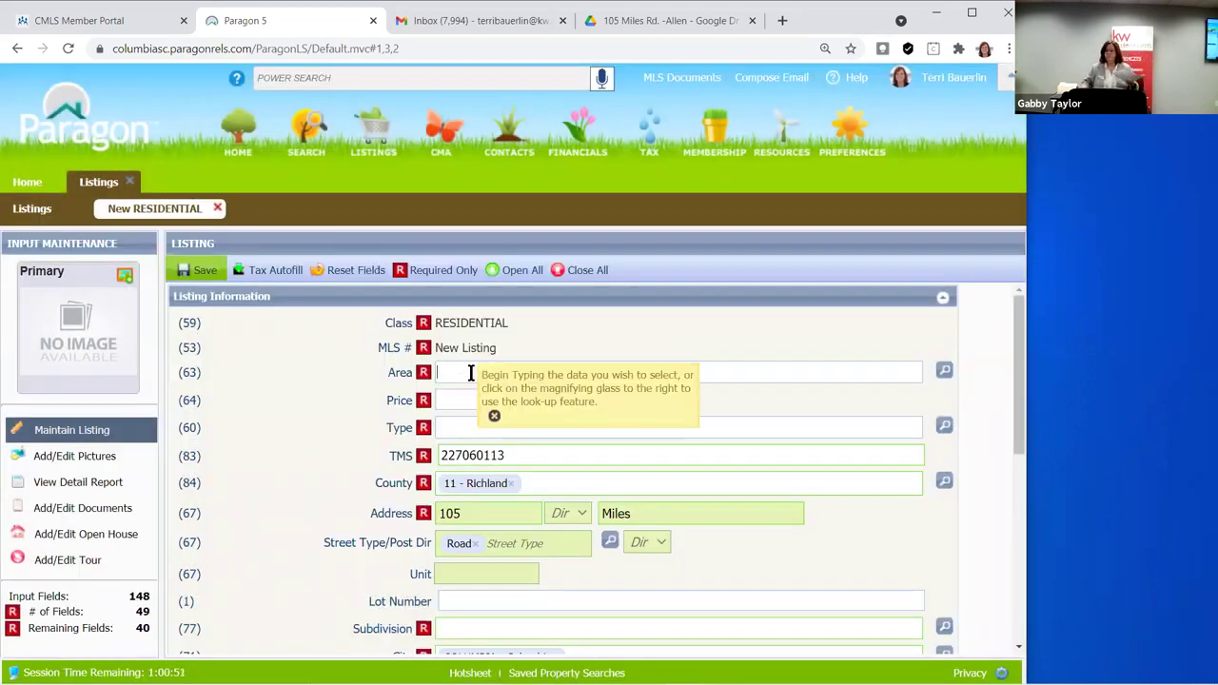
text(4)
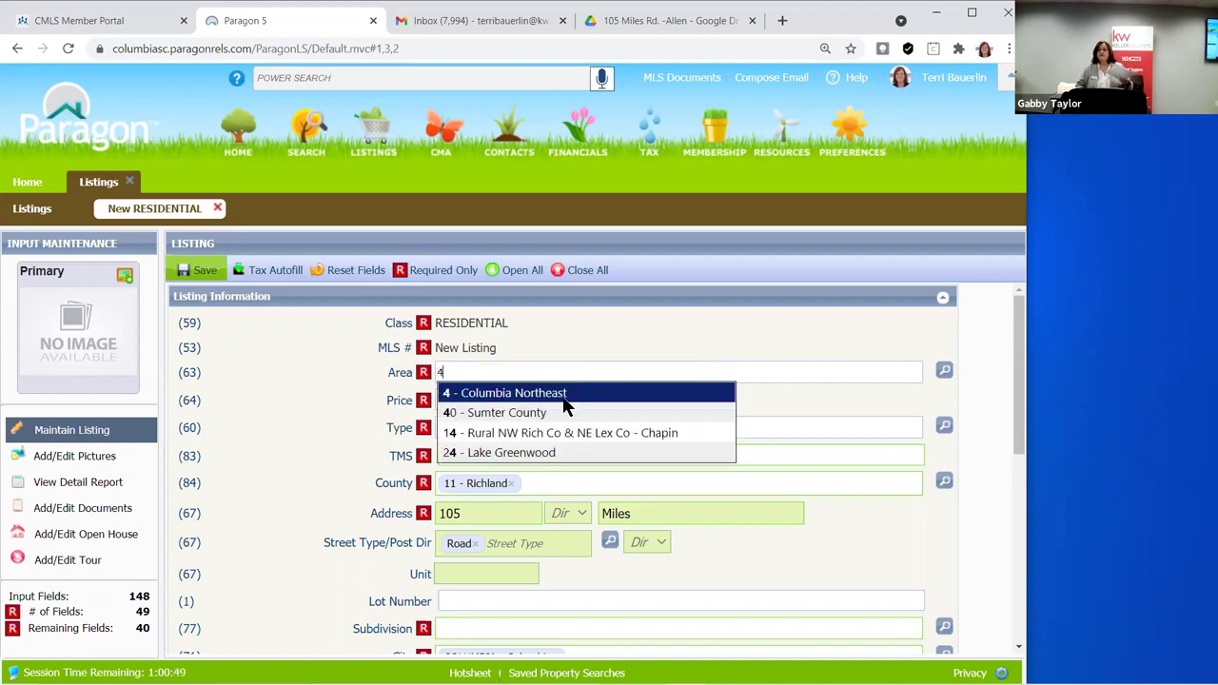
click(565, 391)
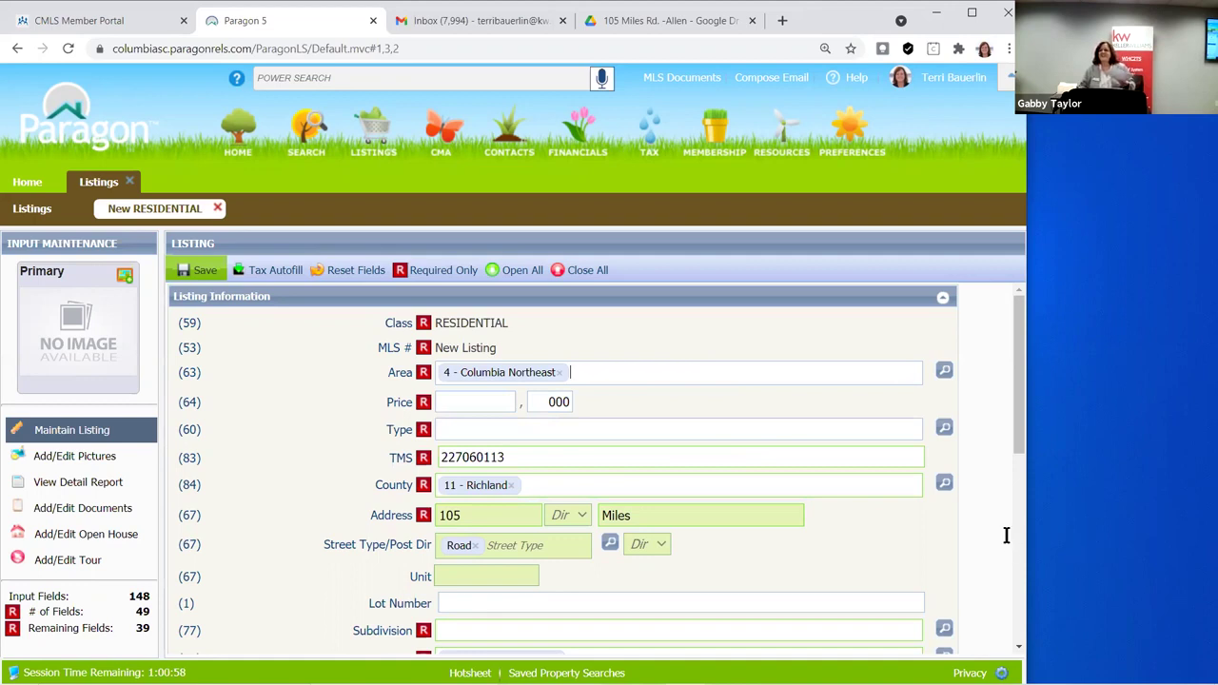
Set the listing Price to 275,000
click(473, 404)
text(275)
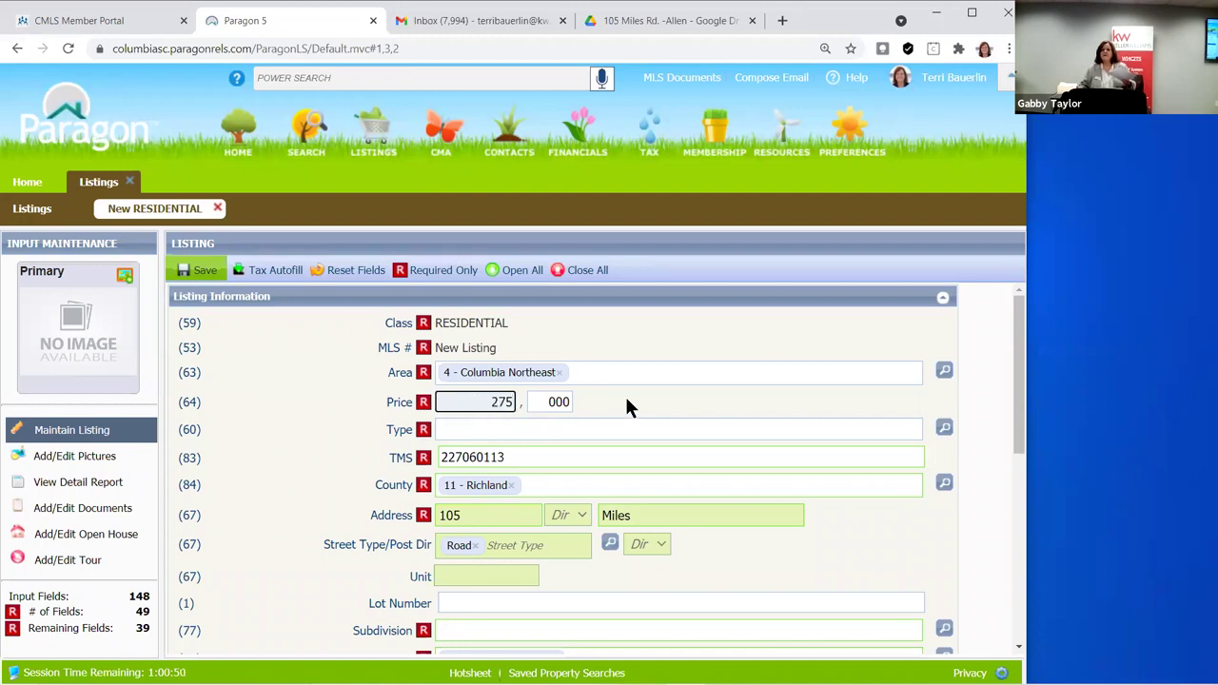
click(627, 400)
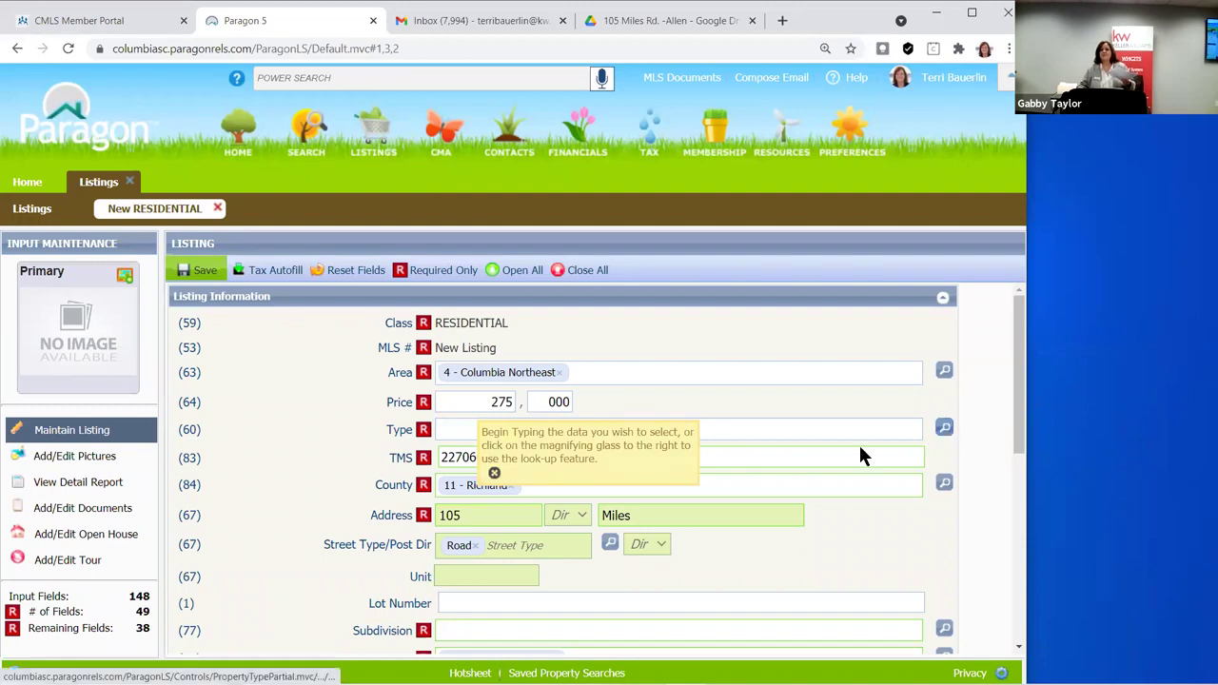
click(558, 444)
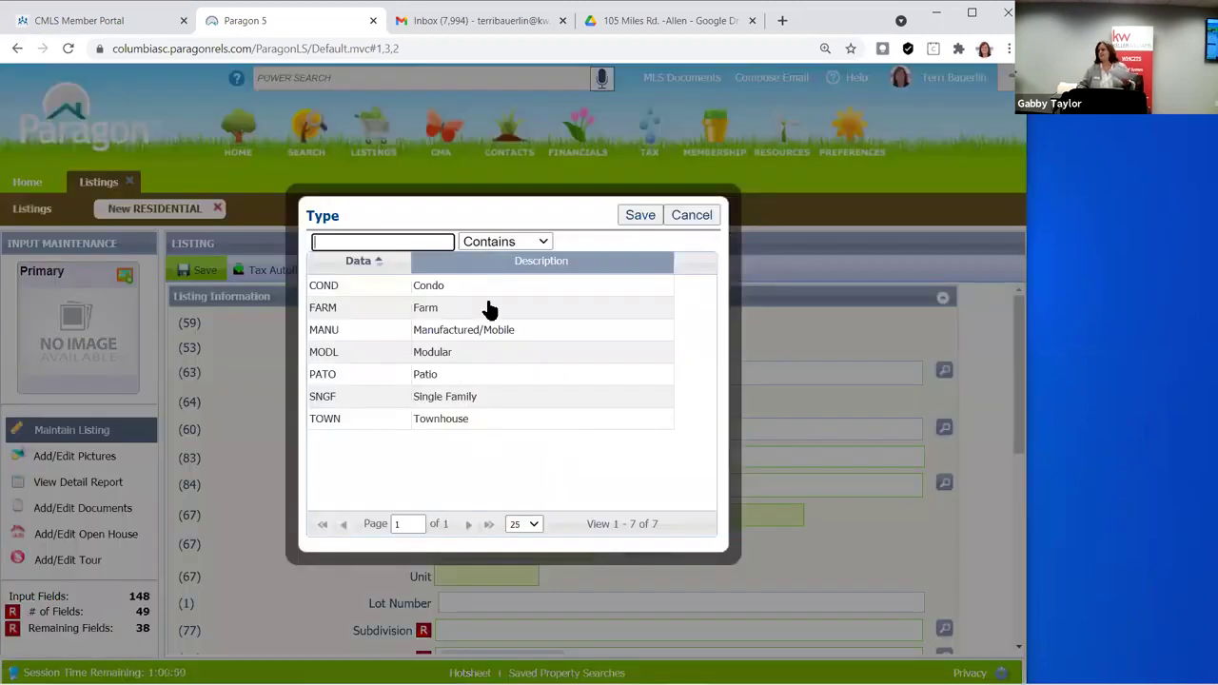
Choose SNGF - Single Family as the property Type and save it
click(505, 399)
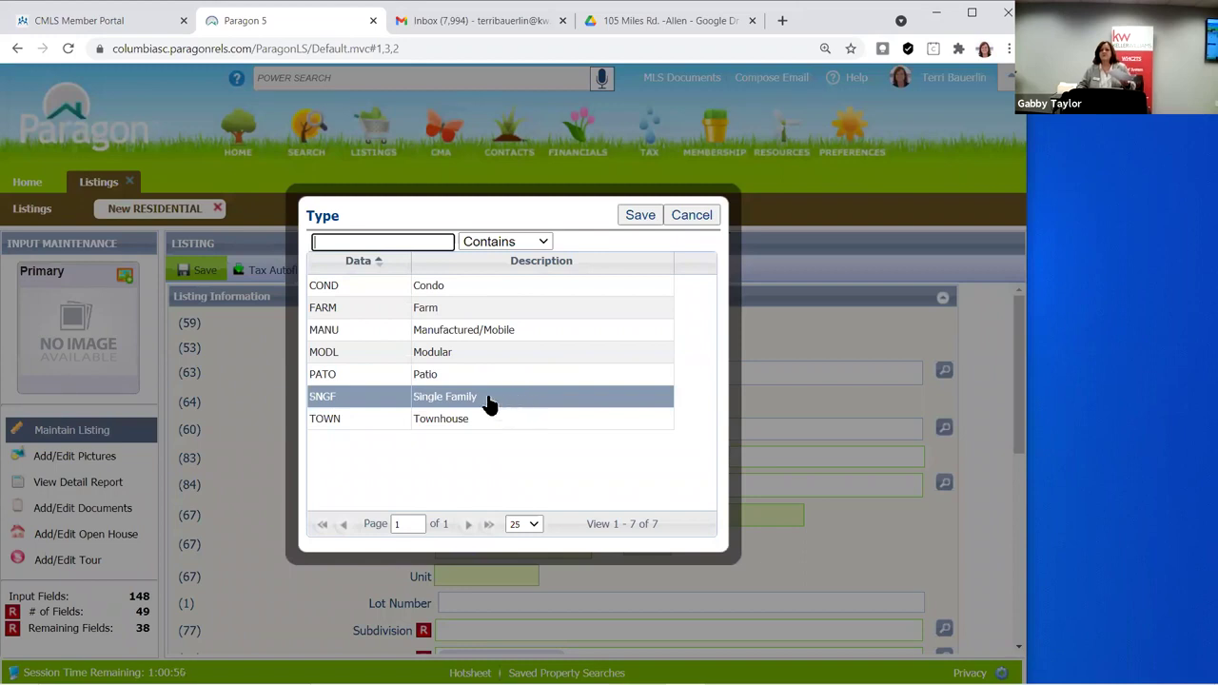
click(495, 398)
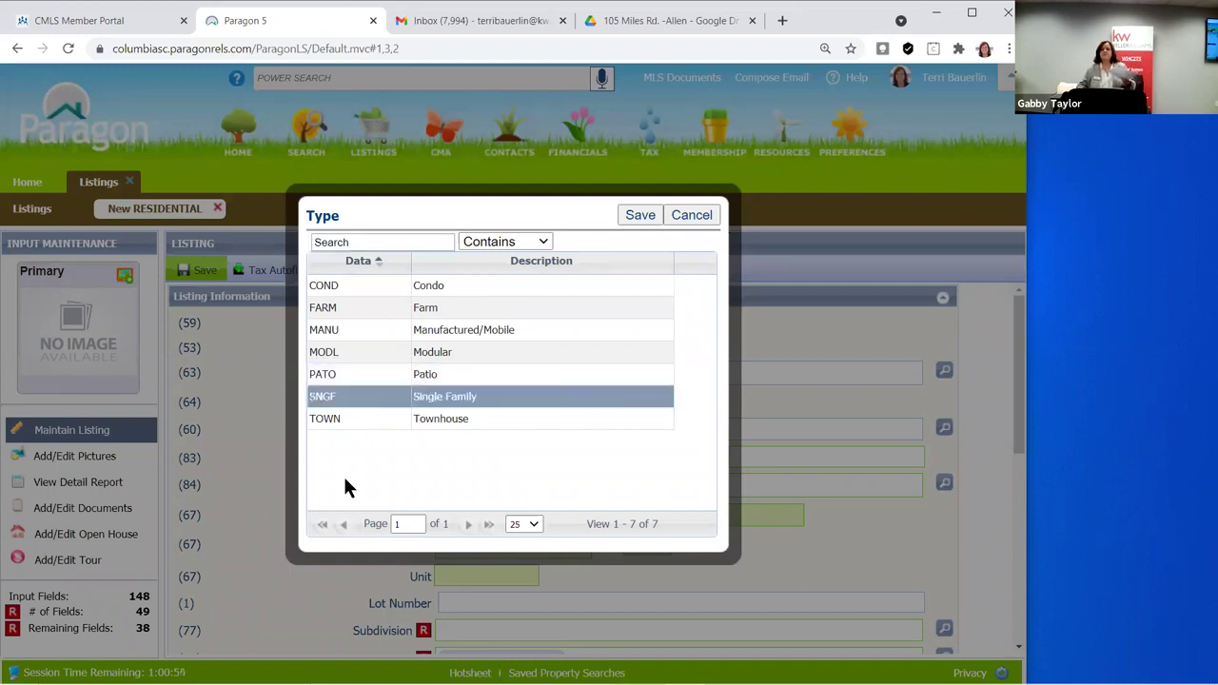
click(451, 418)
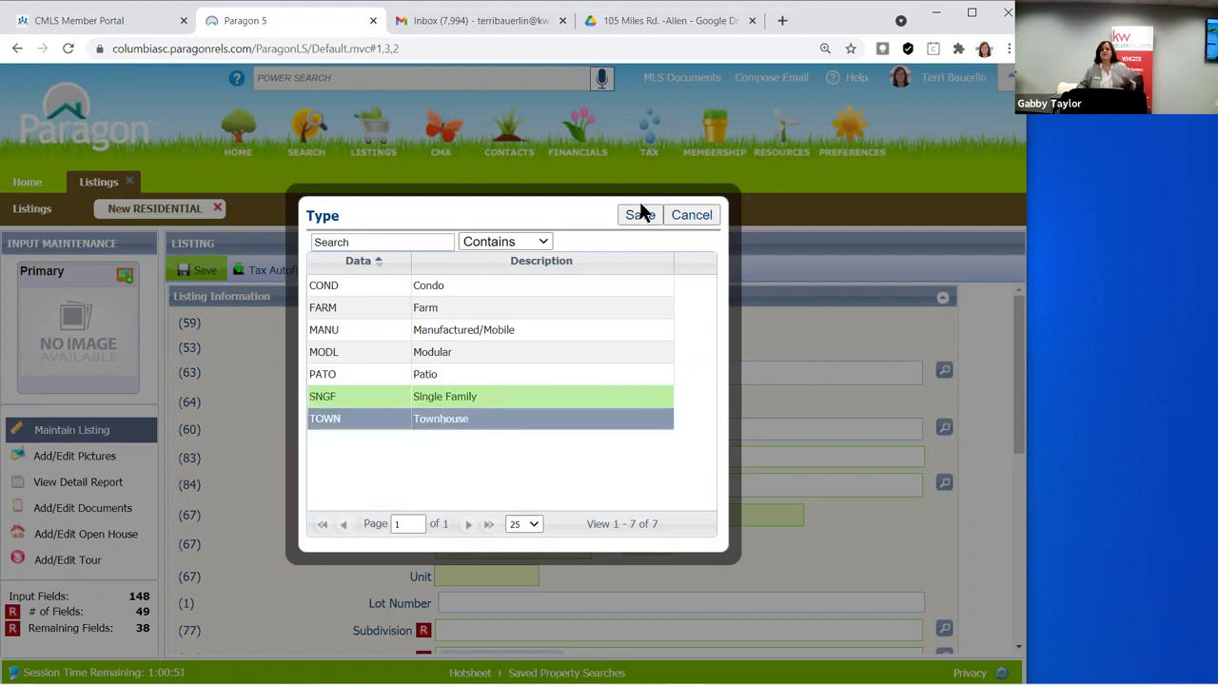
click(638, 208)
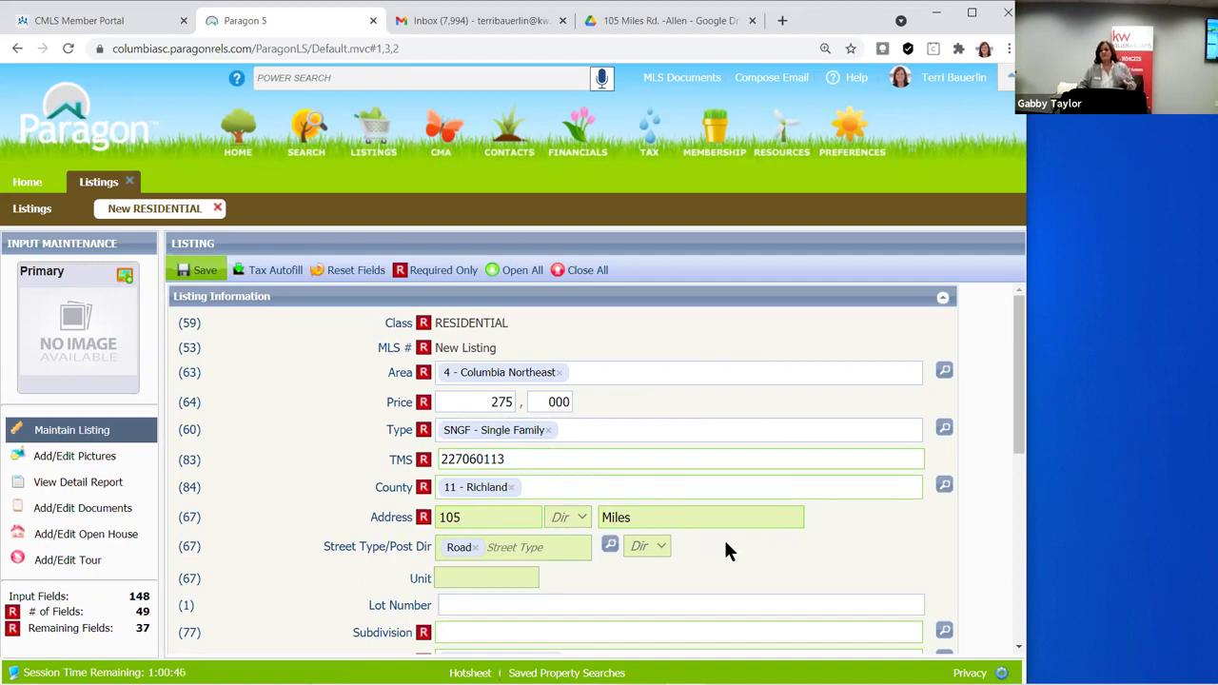
scroll(538, 548, down, 1)
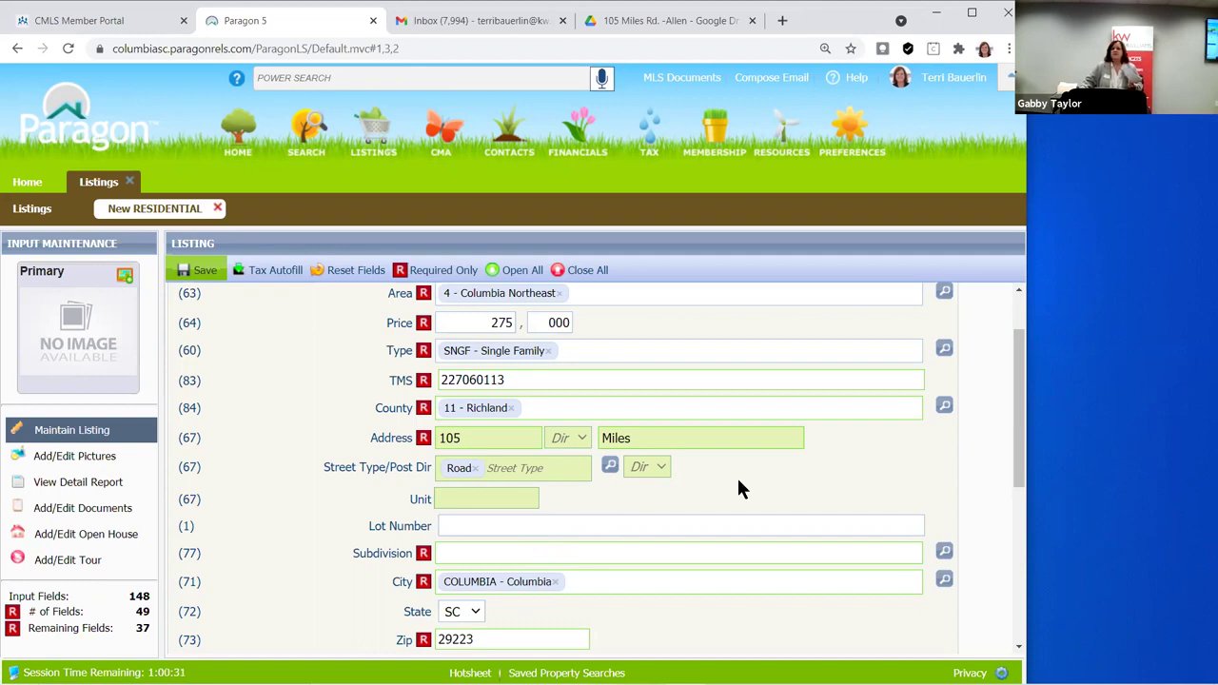
scroll(623, 538, down, 1)
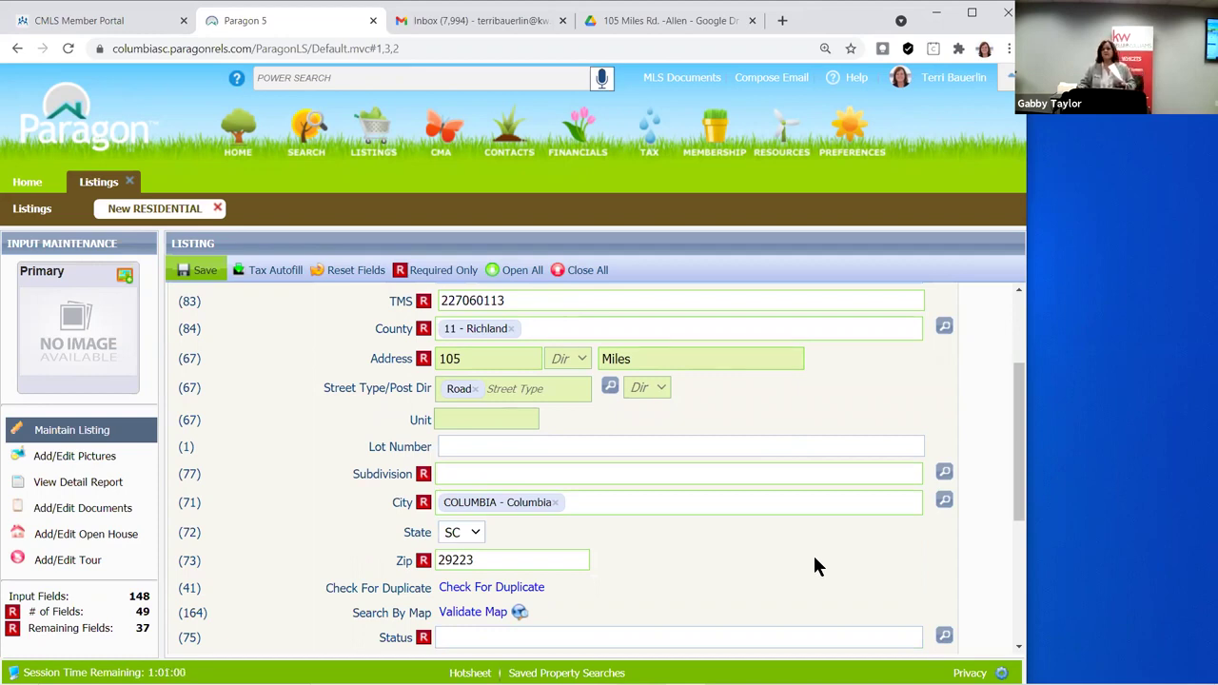
Enter 'wilde' in Subdivision and choose 1465 - WILDEWOOD from the matches
click(489, 476)
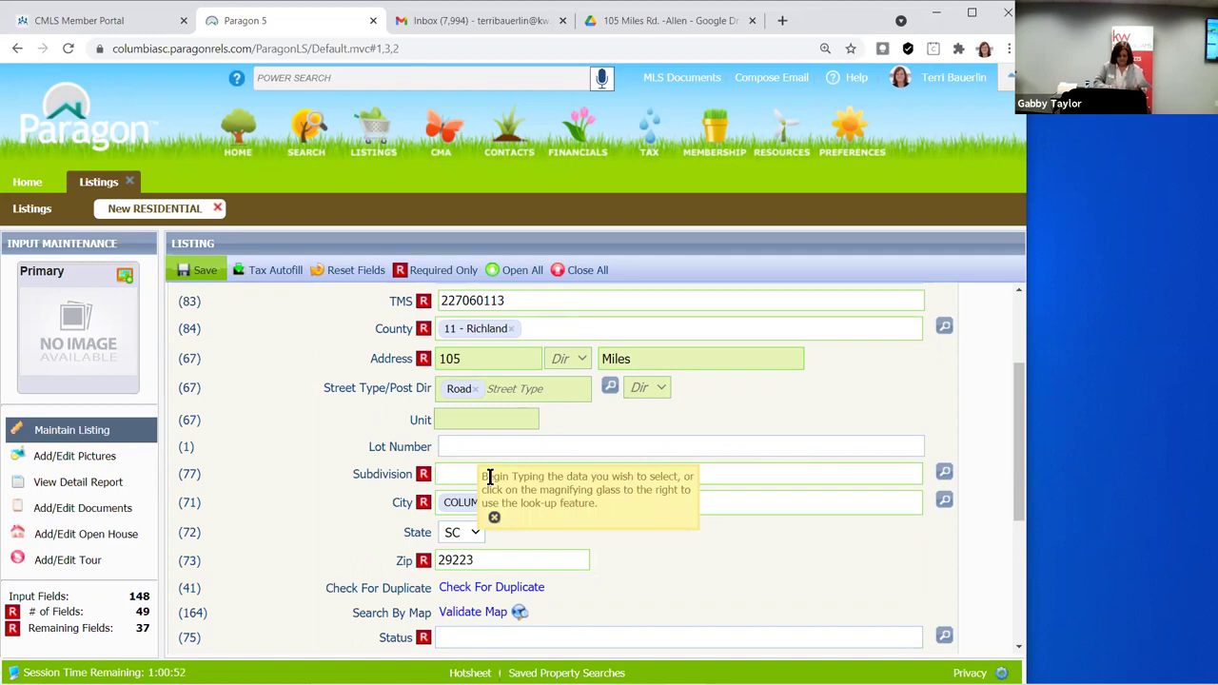
text(wilde)
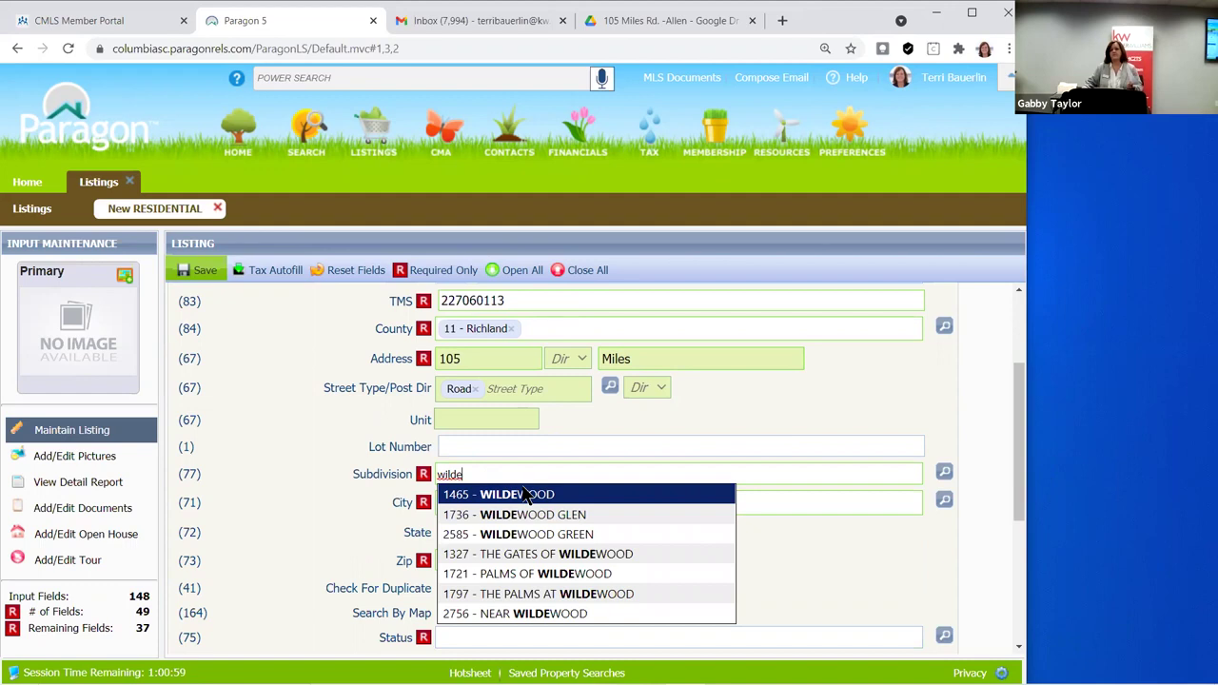
click(524, 496)
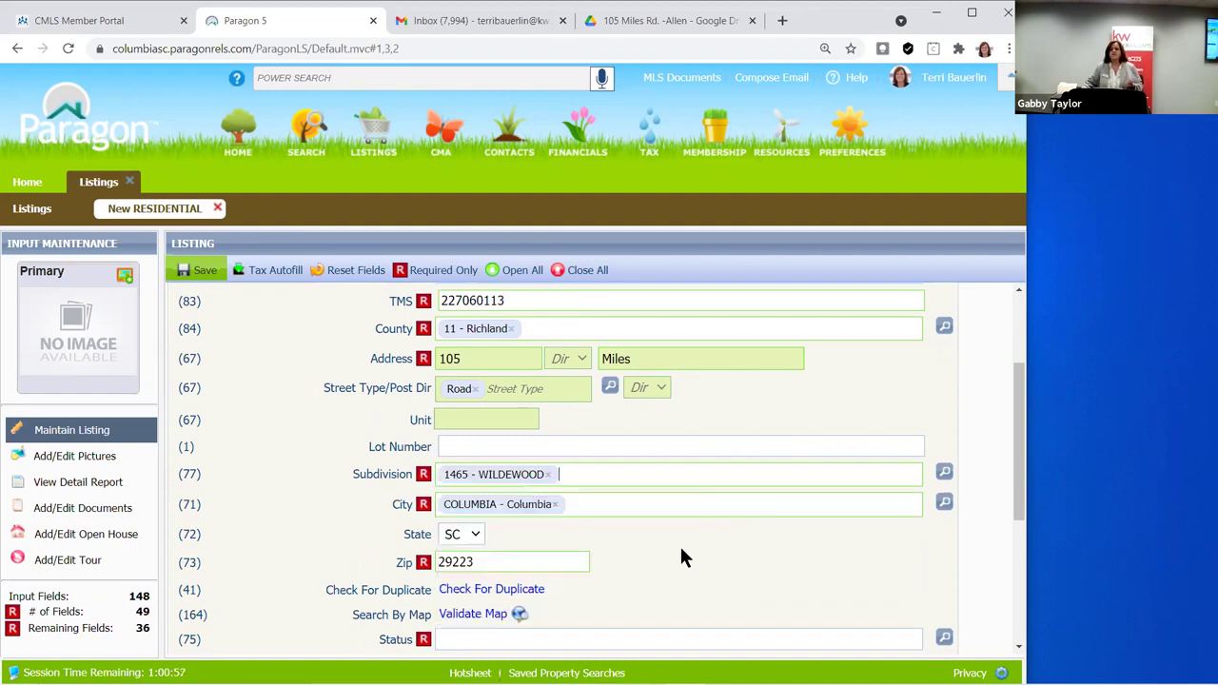
Run Check For Duplicate and dismiss the no-duplicates result
scroll(716, 557, down, 1)
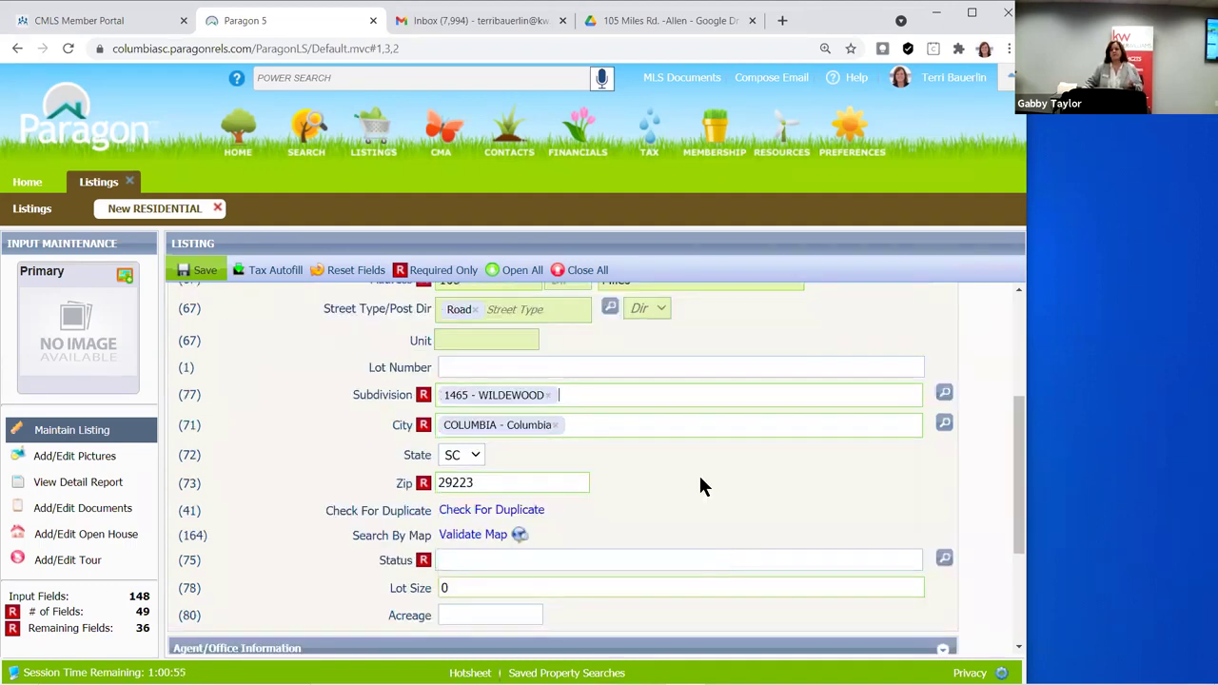
scroll(523, 436, down, 1)
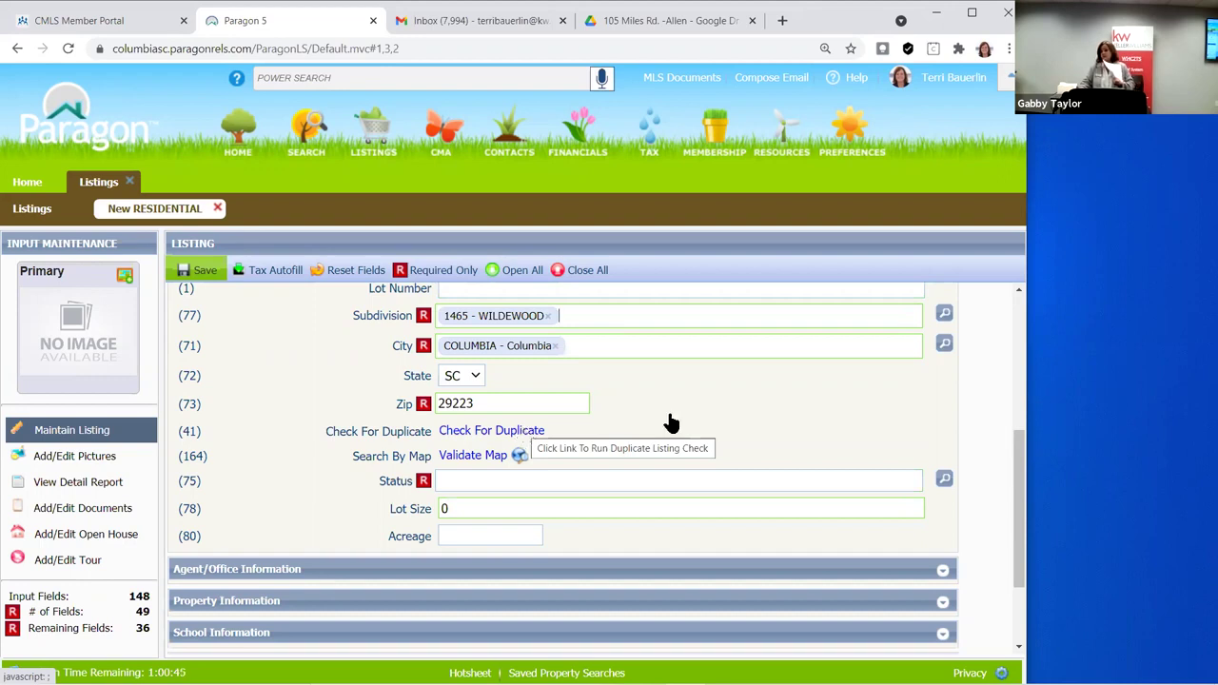
click(518, 433)
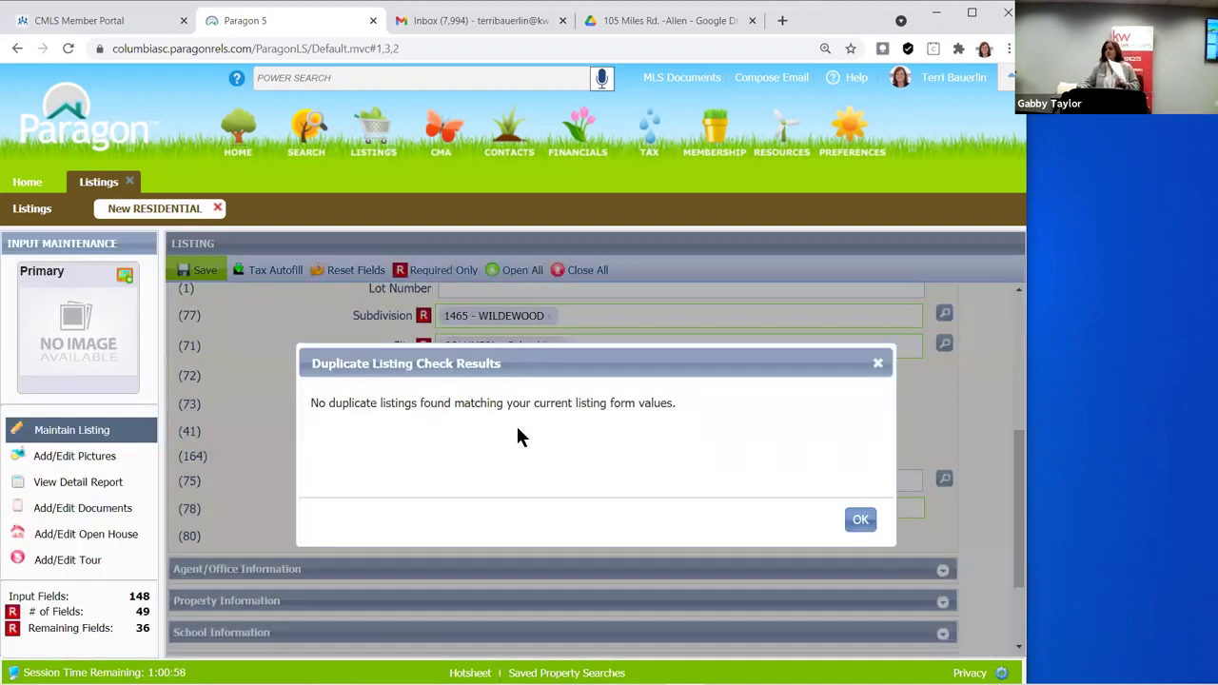
click(866, 520)
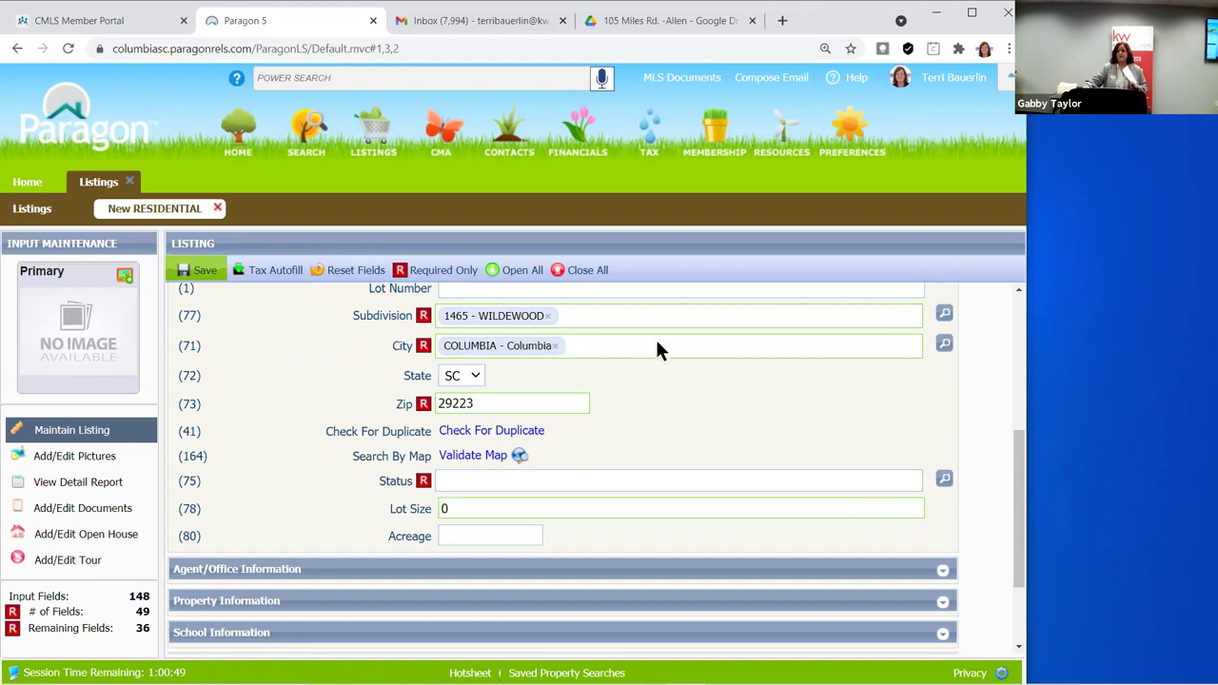
scroll(682, 350, down, 1)
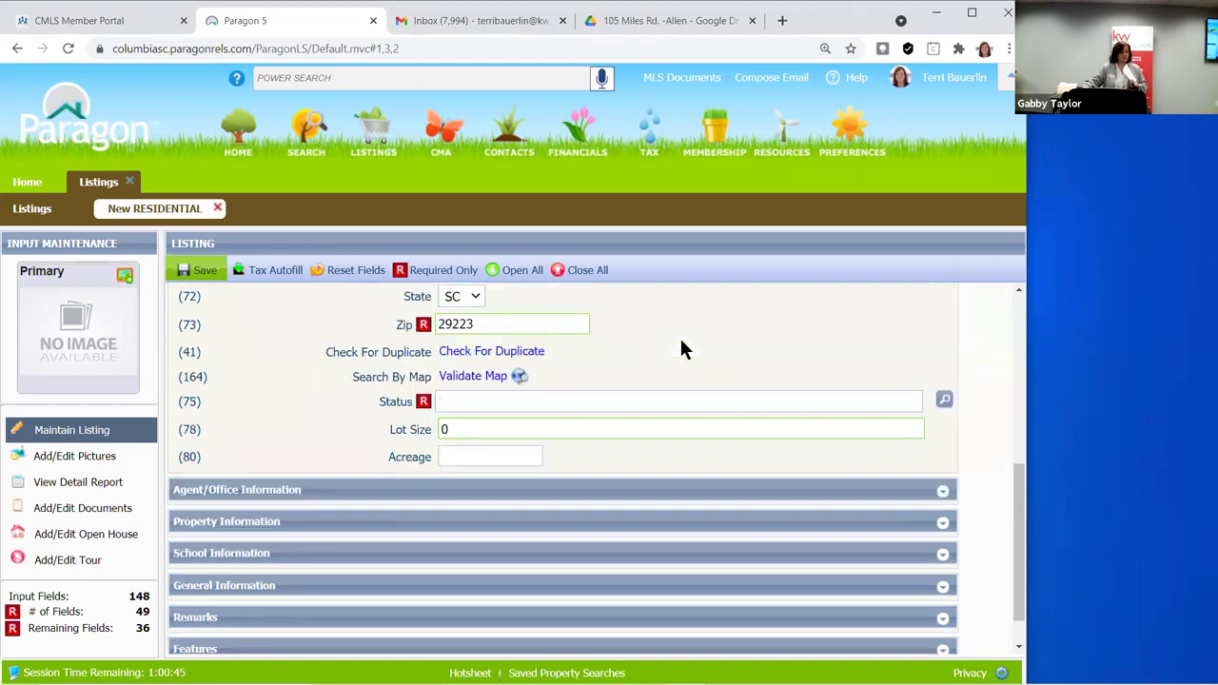
click(478, 377)
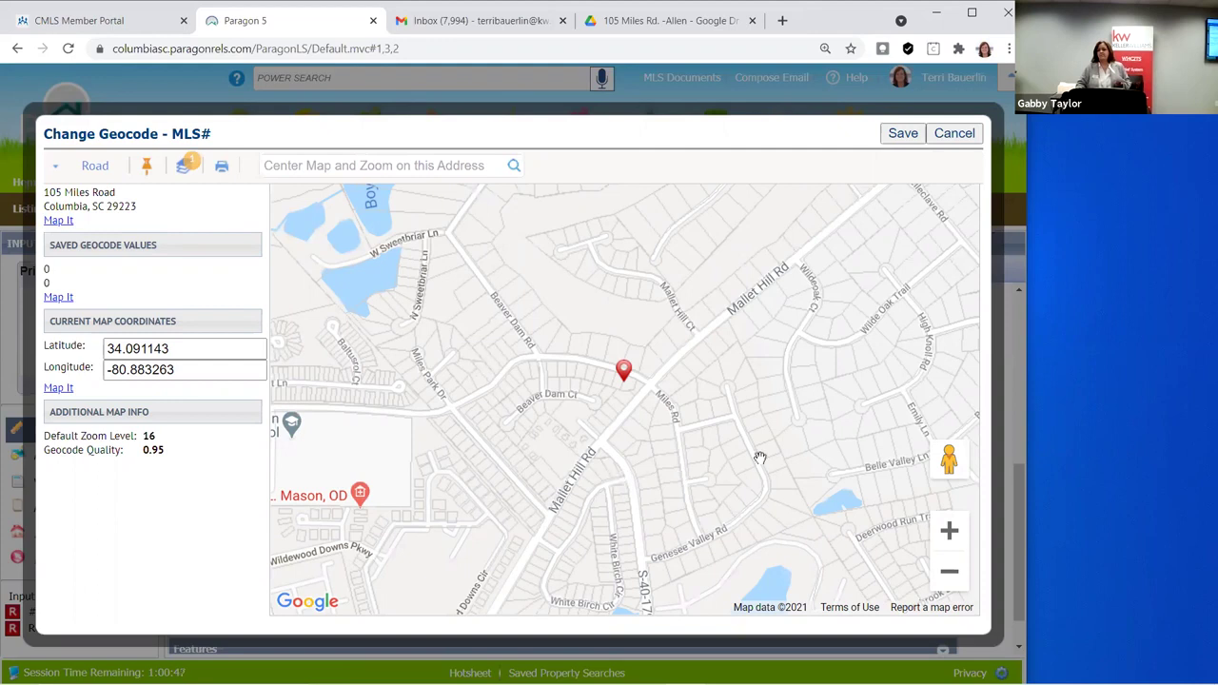
Zoom and pan the geocode map to bring the 105 Miles Road marker into view
scroll(788, 447, up, 1)
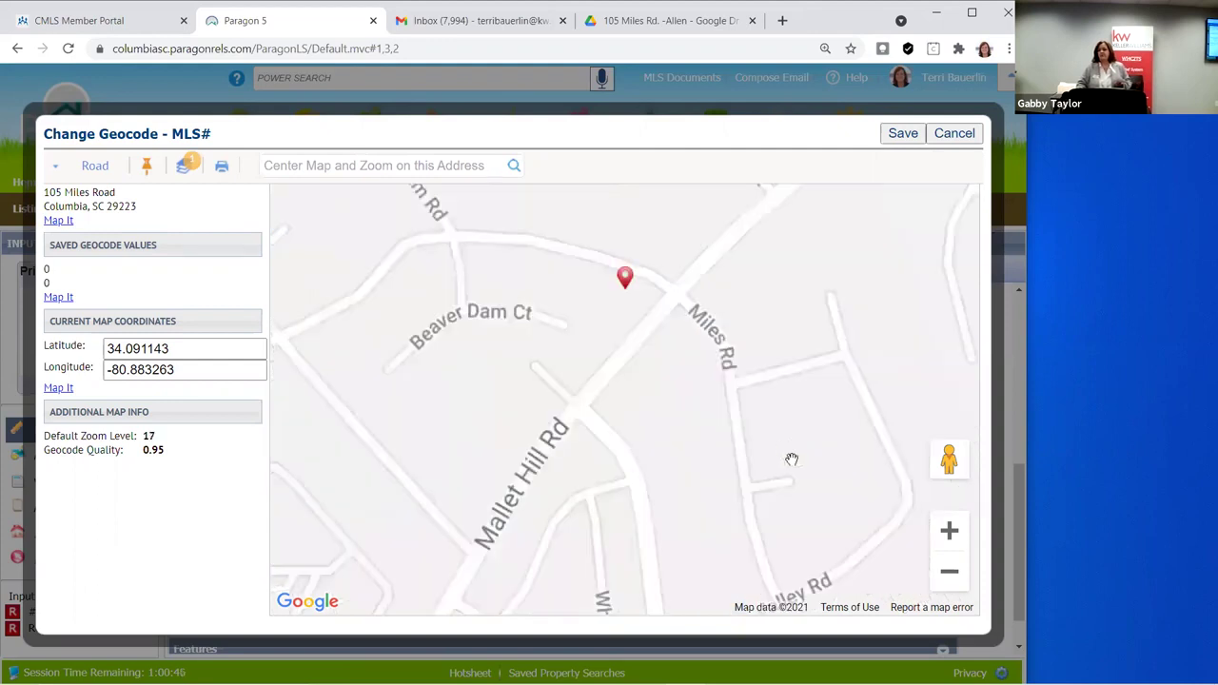
scroll(756, 461, down, 2)
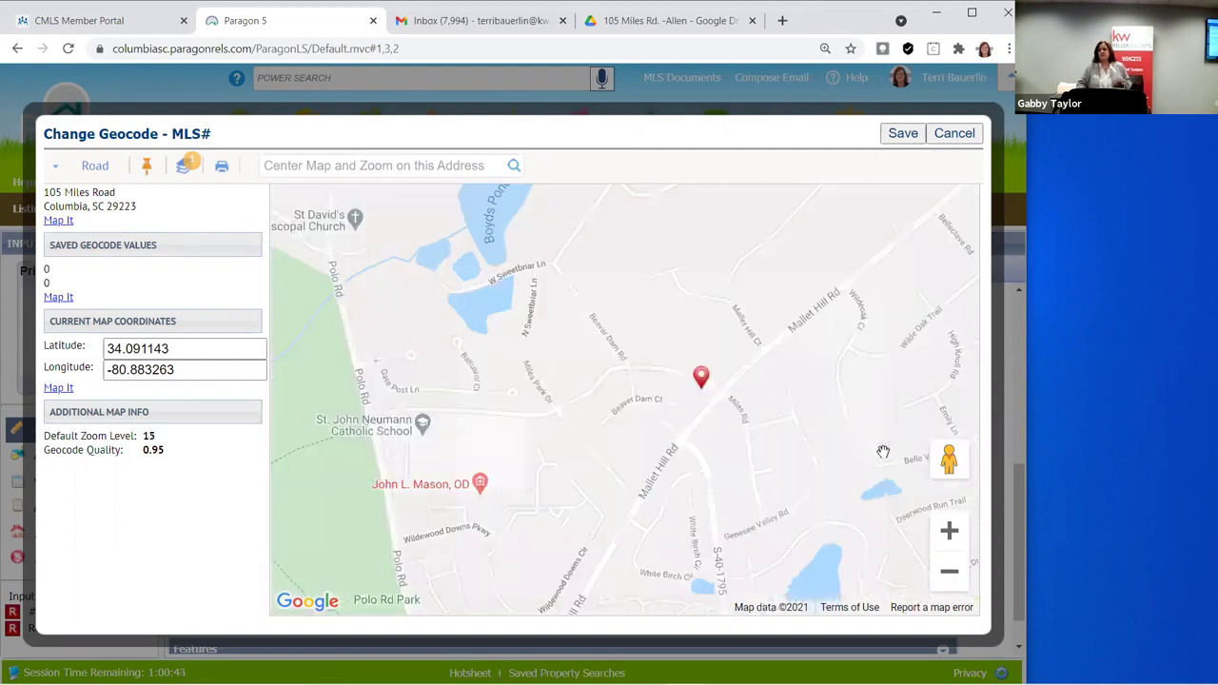
scroll(948, 533, down, 1)
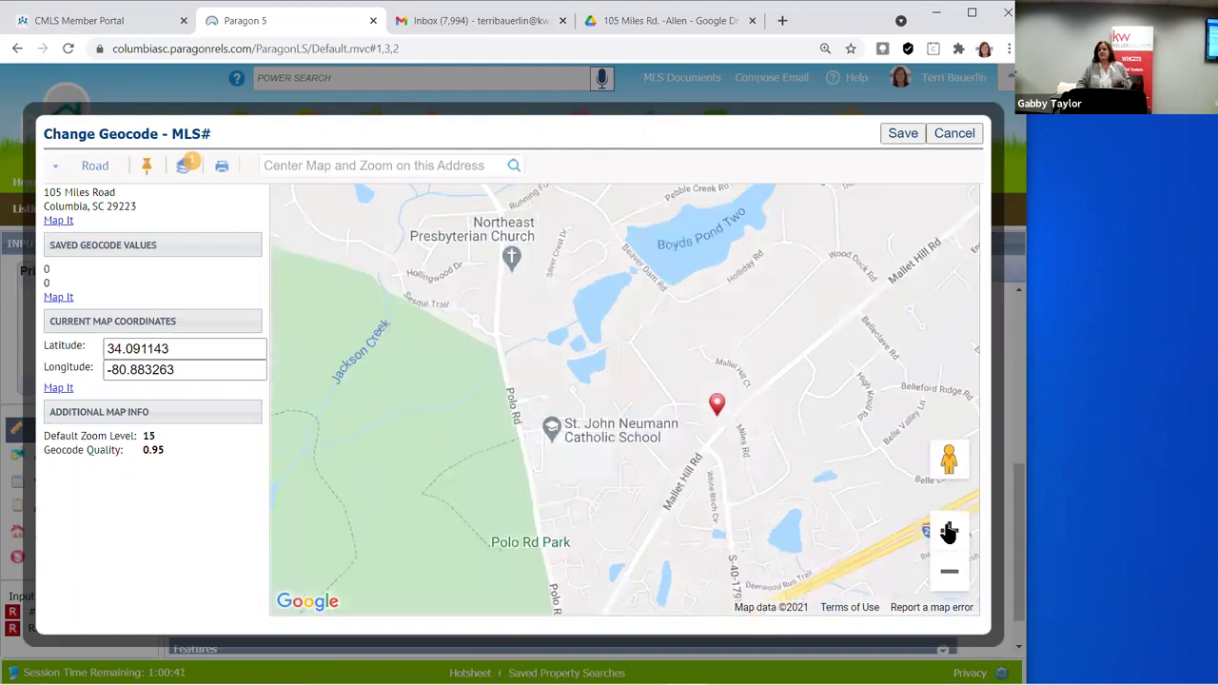
scroll(888, 510, up, 2)
scroll(864, 517, up, 1)
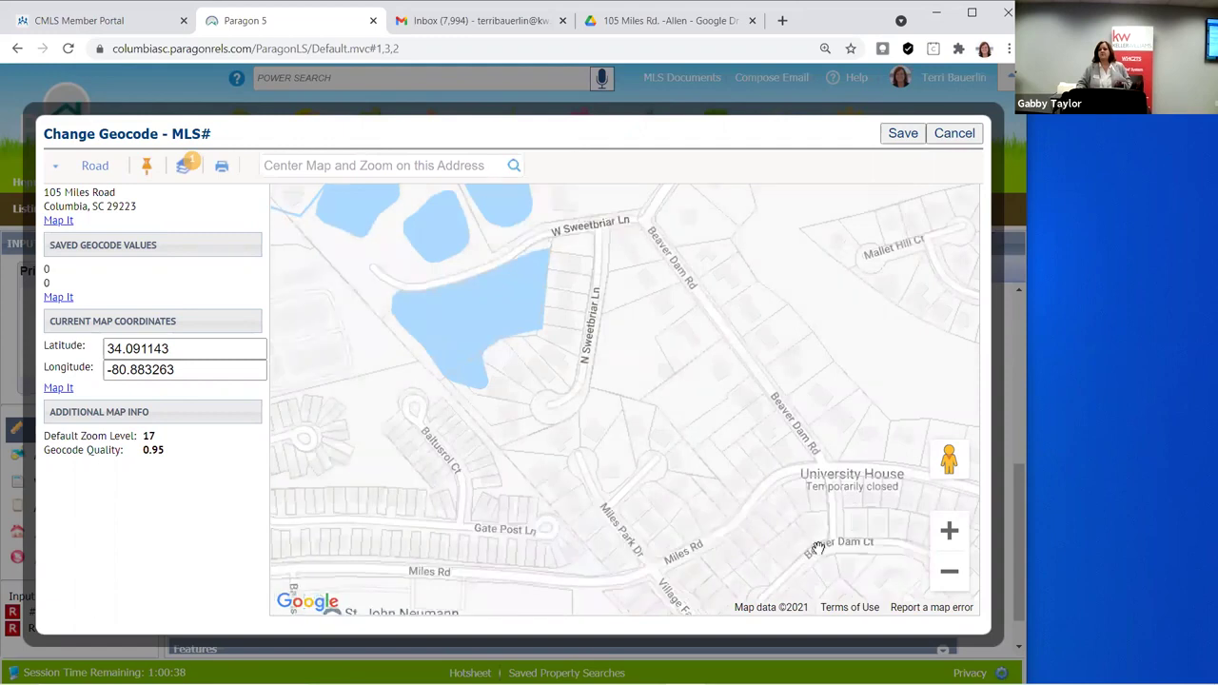
mouse_move(664, 517)
mouse_down()
mouse_move(581, 509)
mouse_move(528, 481)
mouse_move(478, 428)
mouse_move(475, 343)
mouse_up()
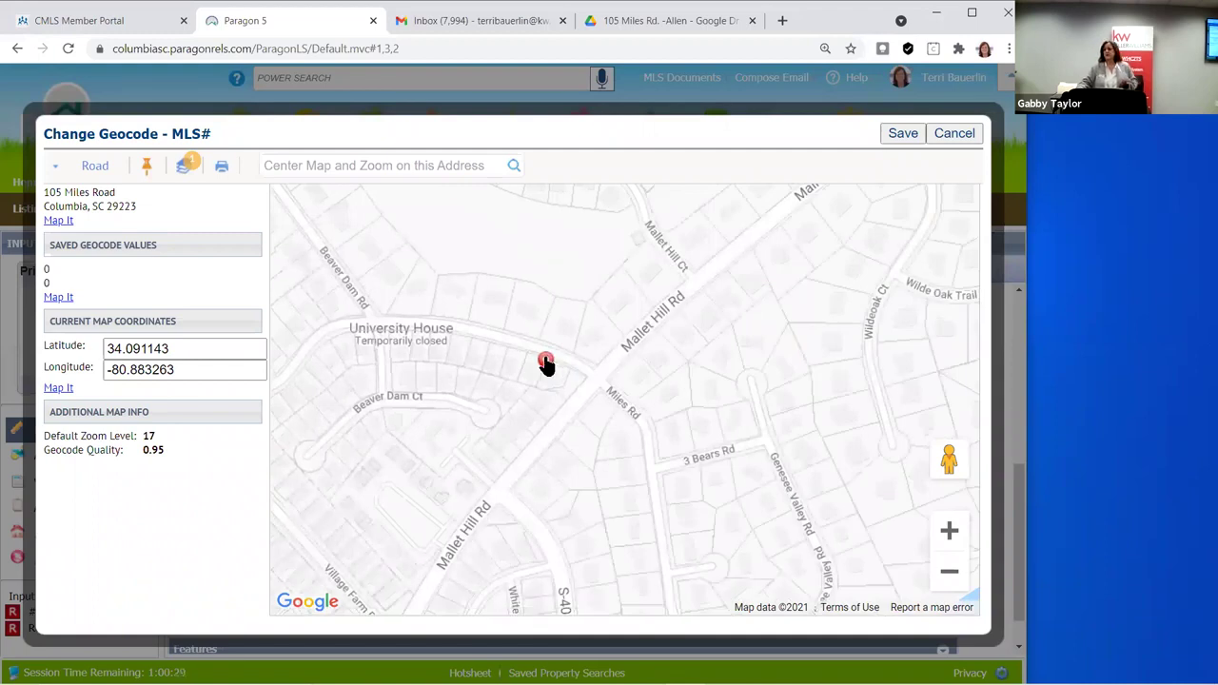
Move the pin onto the lot beside Miles Rd and Mallet Hill Rd and save geocode 34.0911, -80.8832
click(445, 404)
click(514, 377)
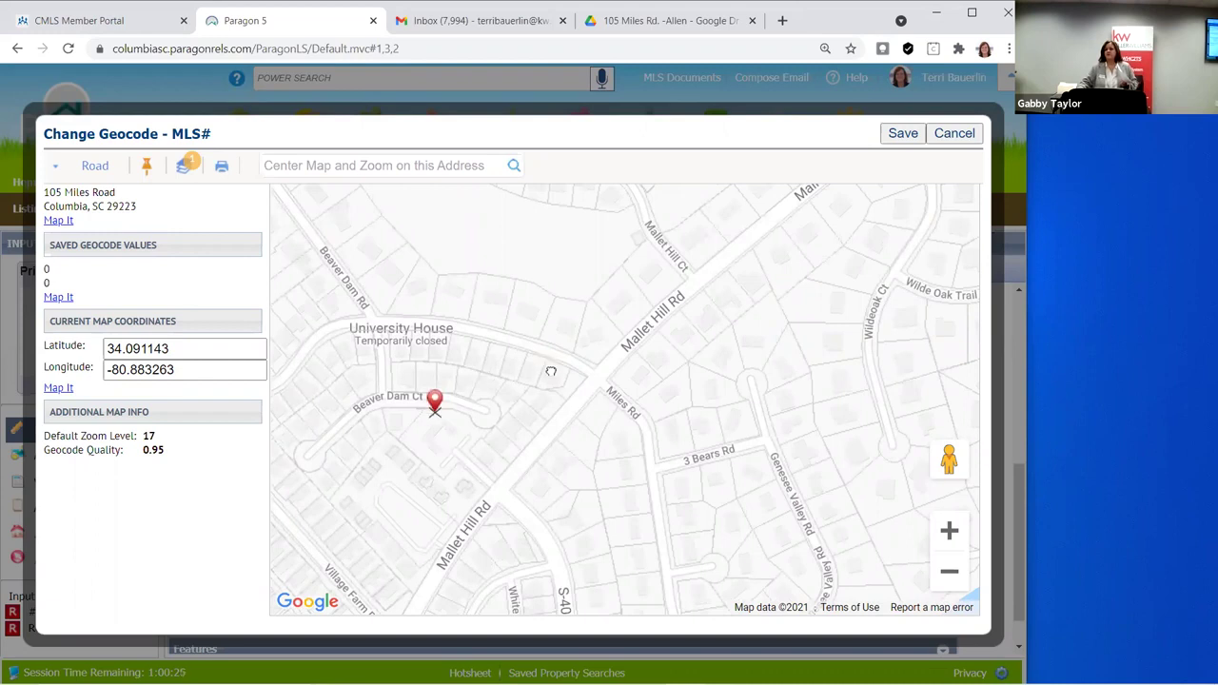
click(551, 366)
drag(553, 371, 549, 373)
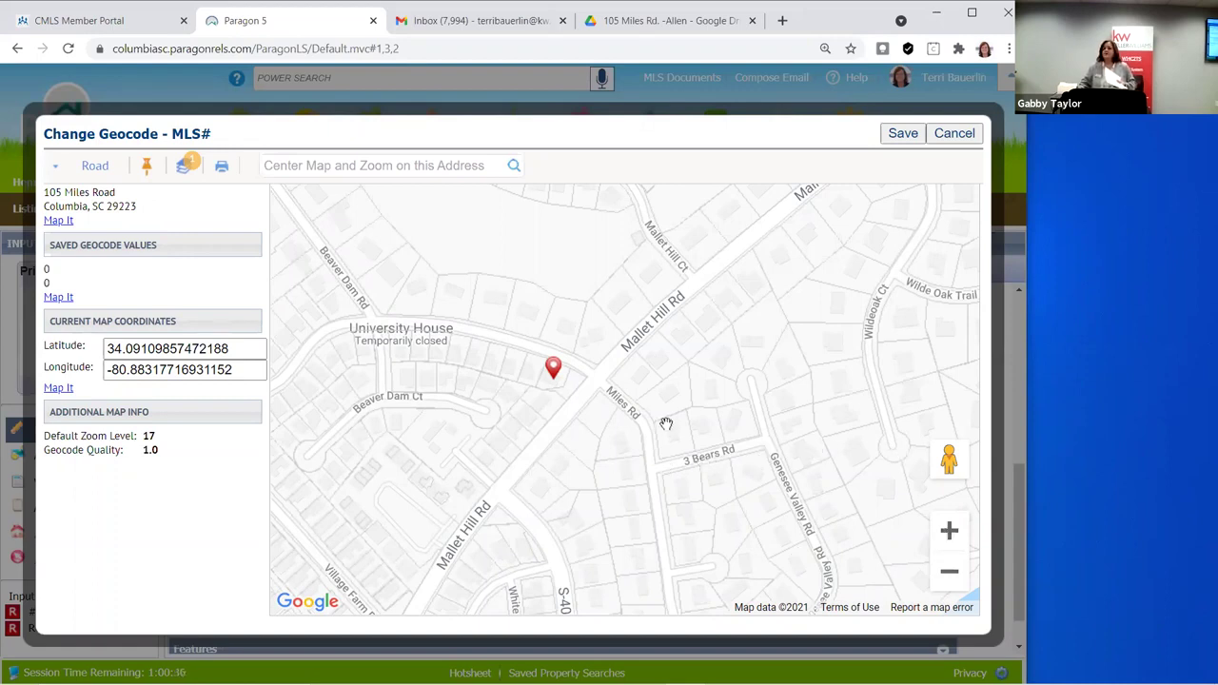
scroll(656, 371, up, 1)
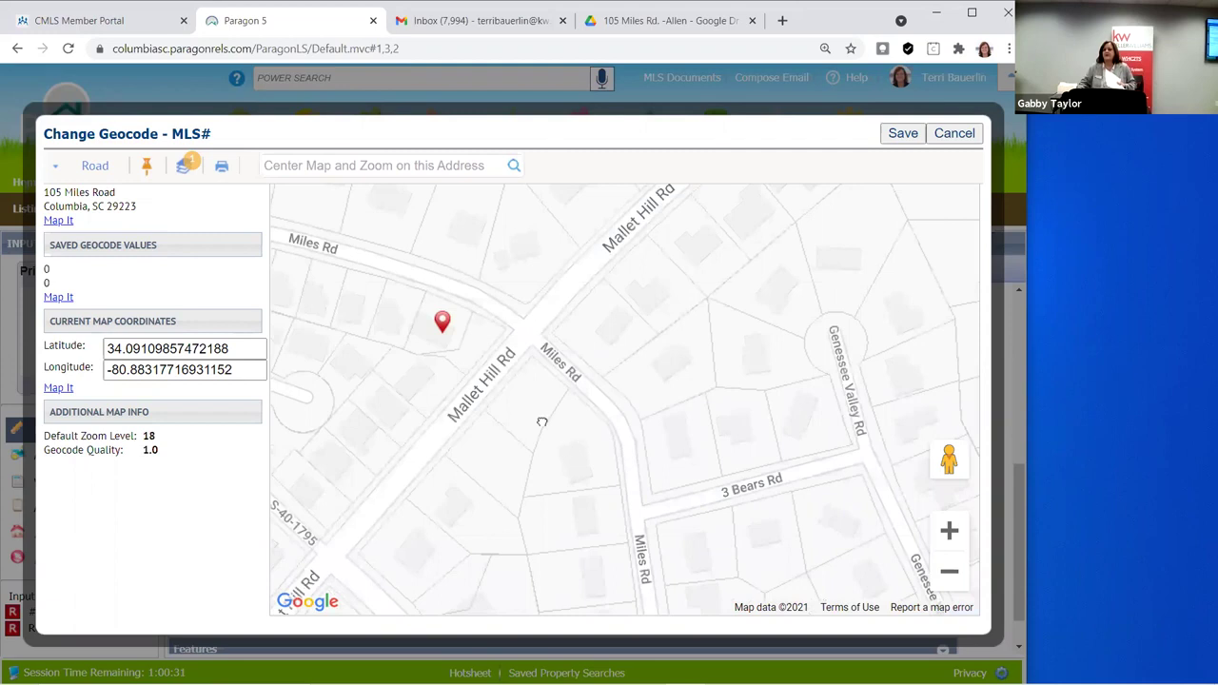
drag(551, 419, 551, 419)
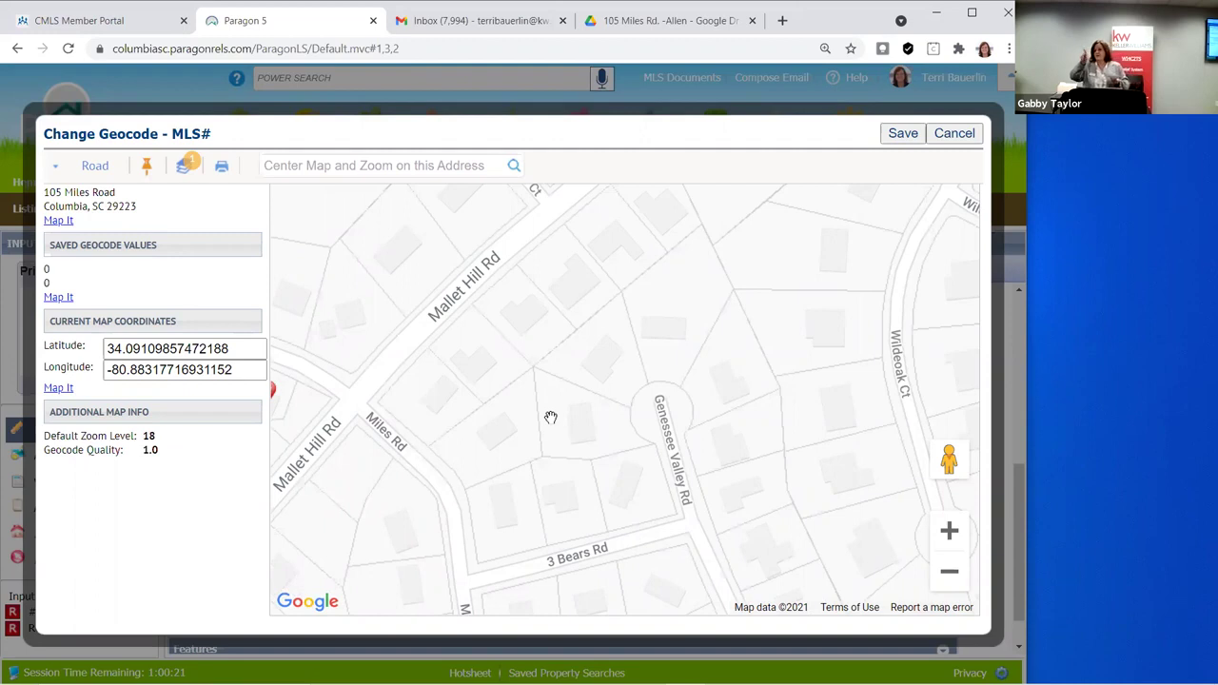
scroll(581, 421, down, 1)
scroll(521, 412, down, 1)
drag(521, 412, 764, 458)
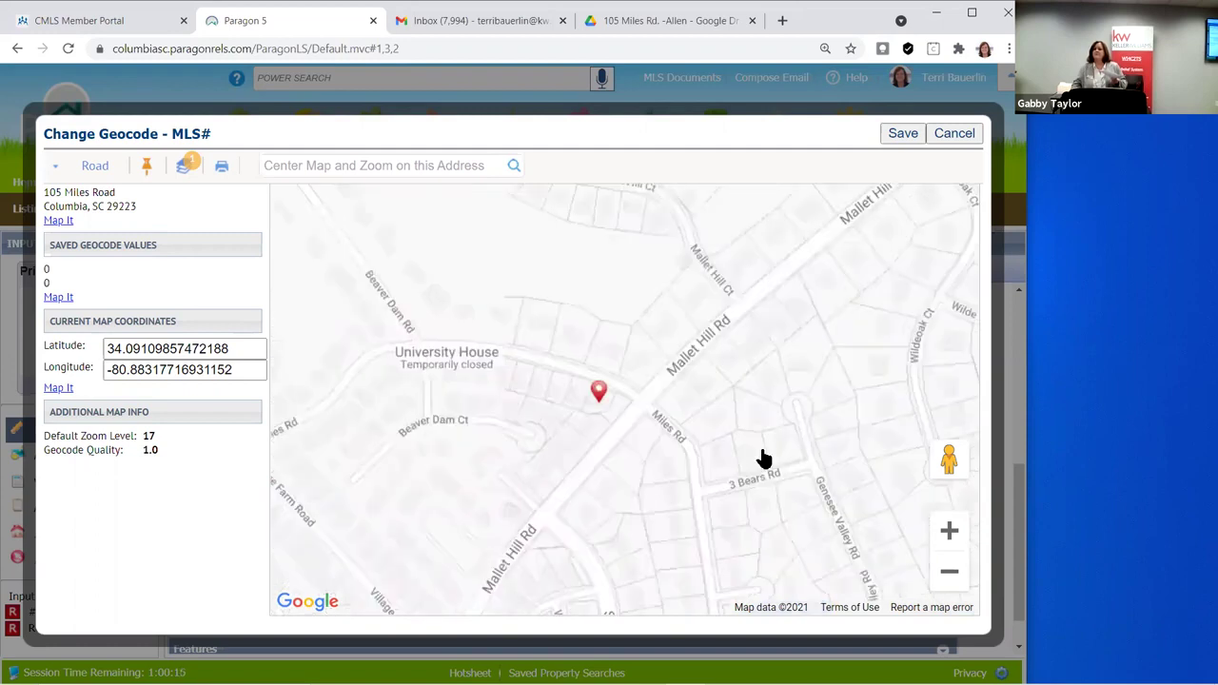
click(901, 132)
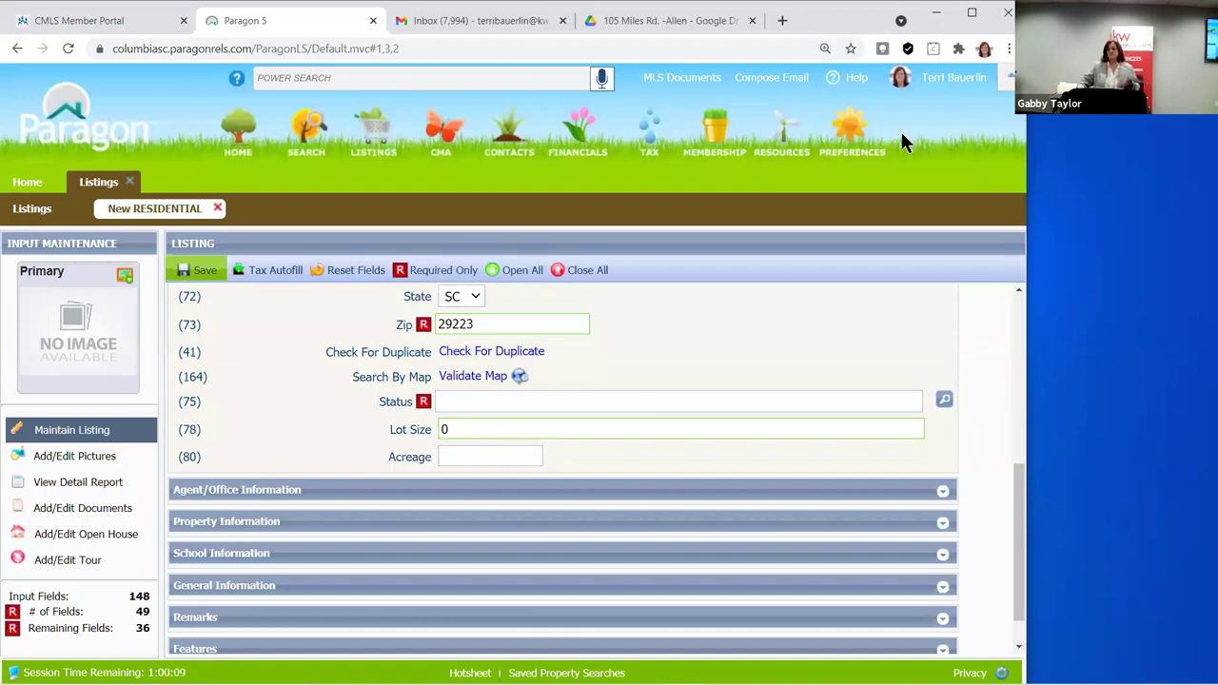
Type 'a' in the Status field and select ACT - ACTIVE
click(484, 401)
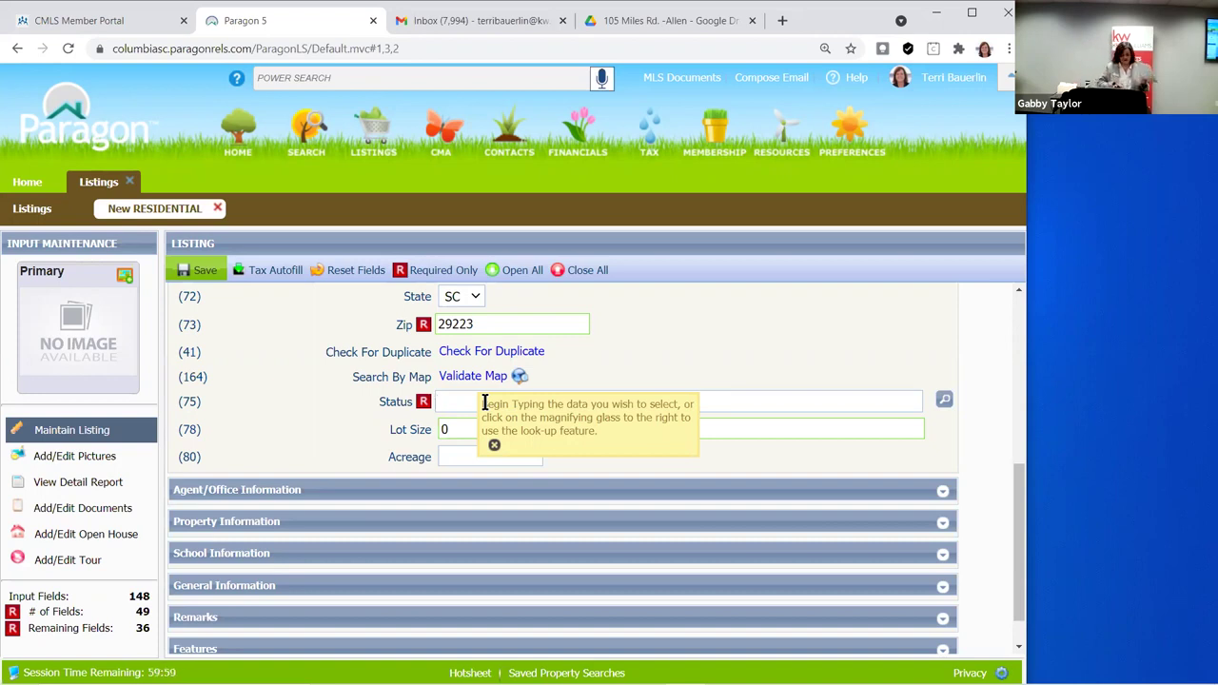
text(a)
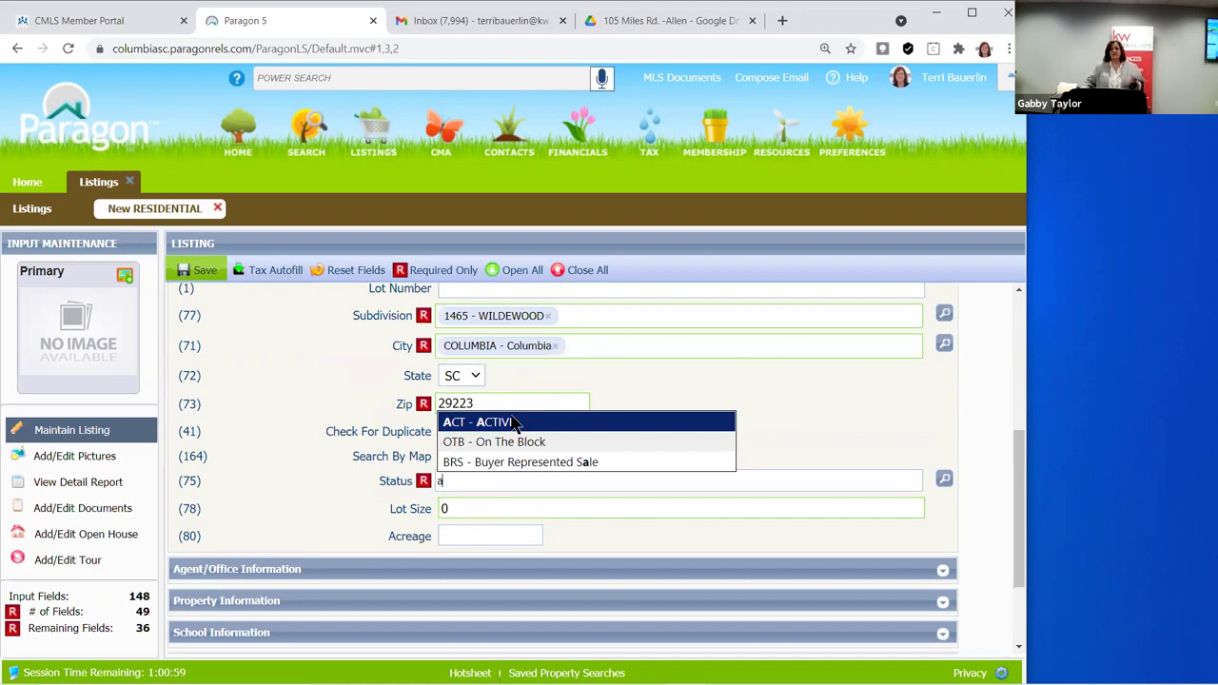
click(495, 421)
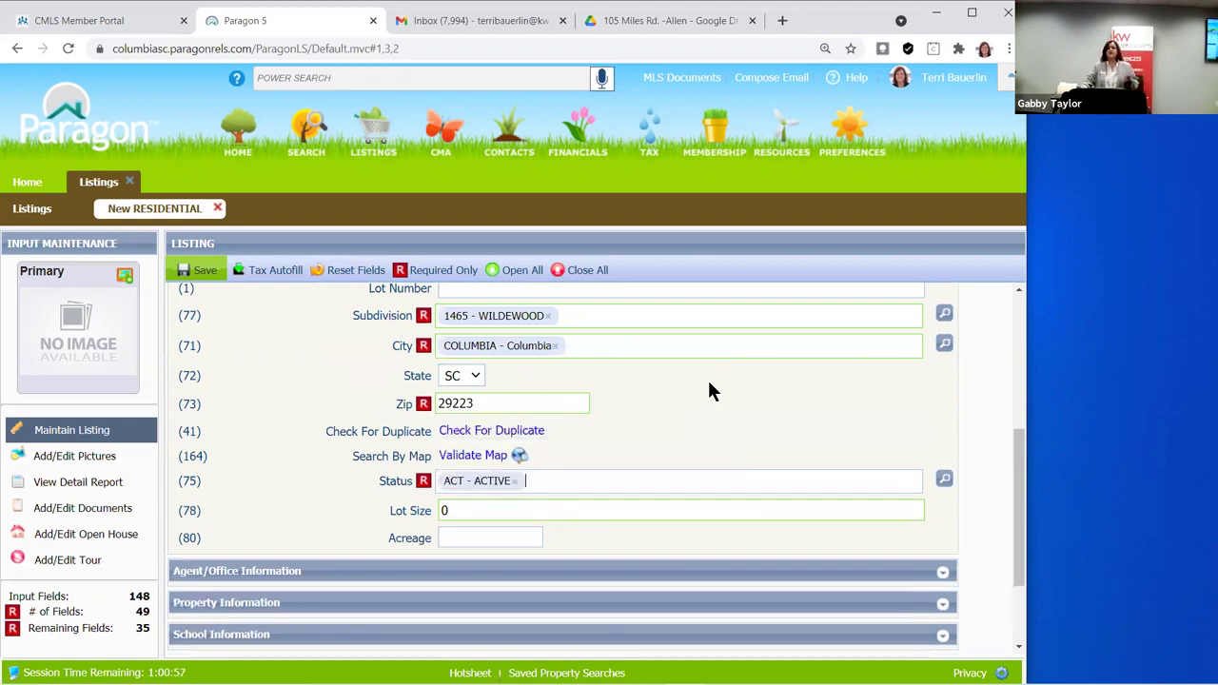
scroll(709, 390, down, 2)
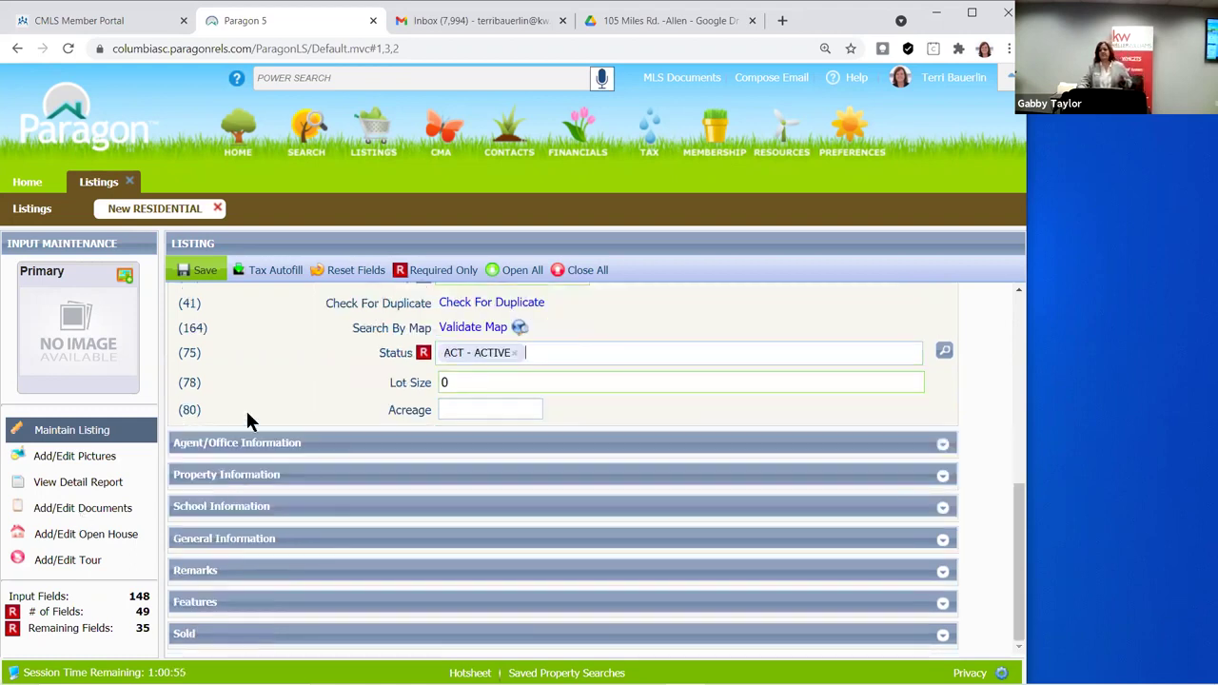
scroll(427, 394, up, 4)
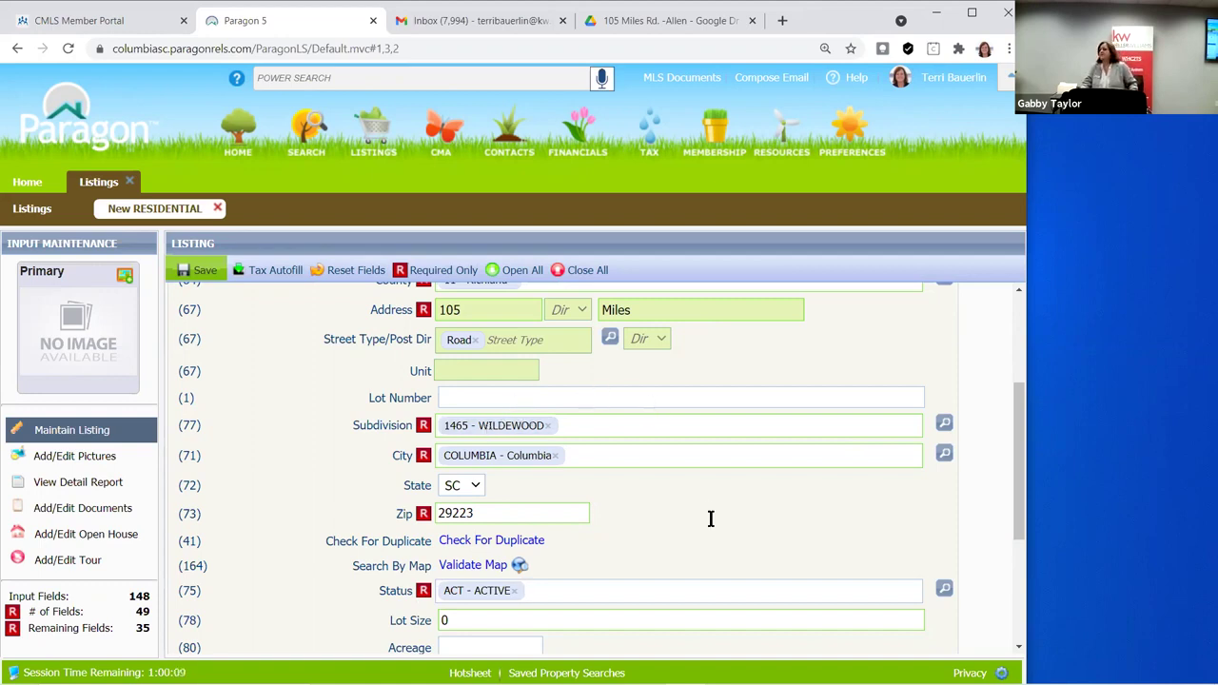
scroll(666, 430, down, 1)
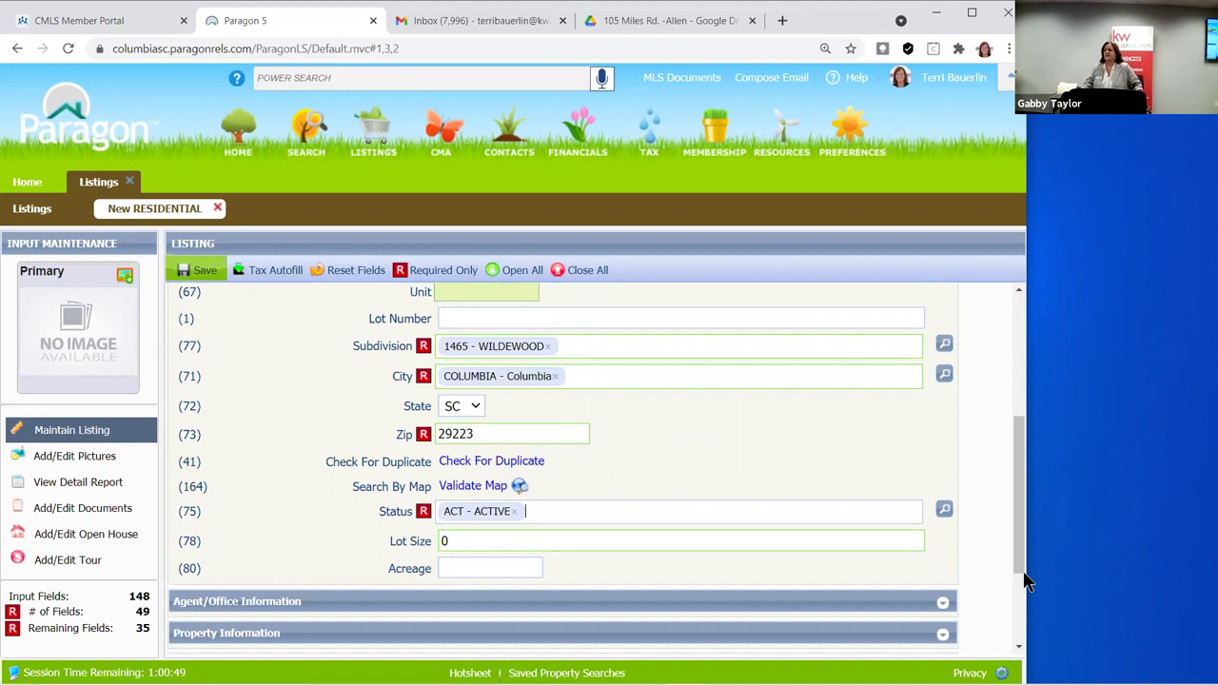
click(943, 510)
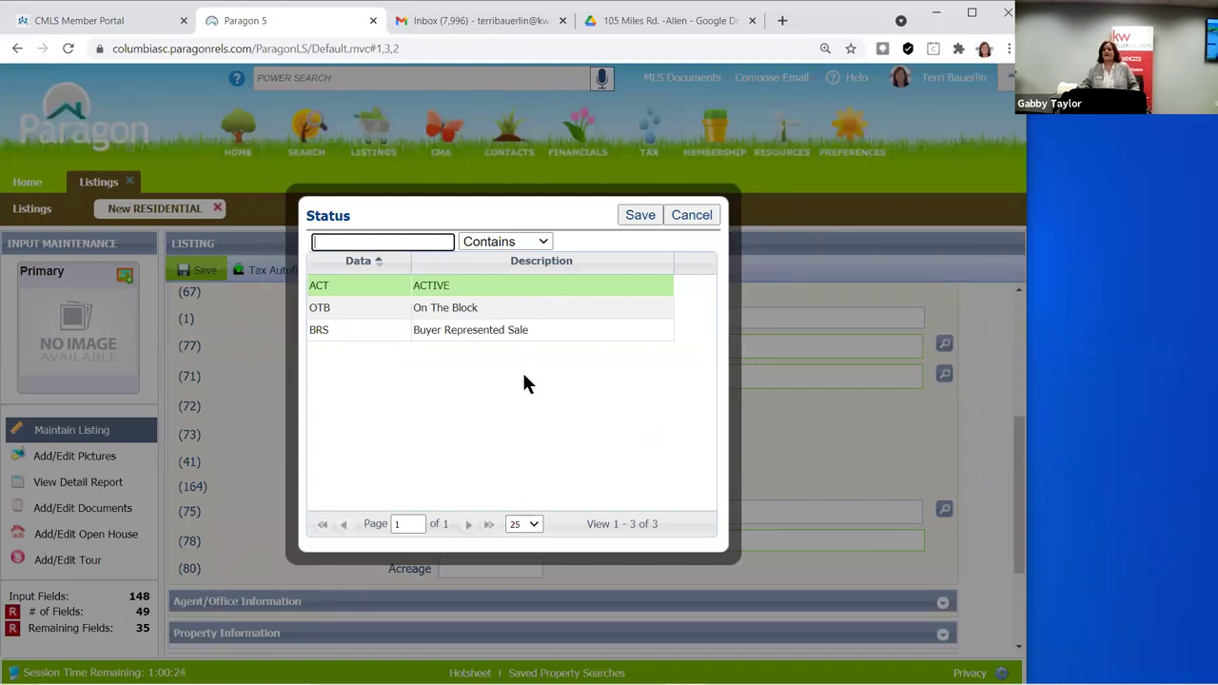
click(422, 286)
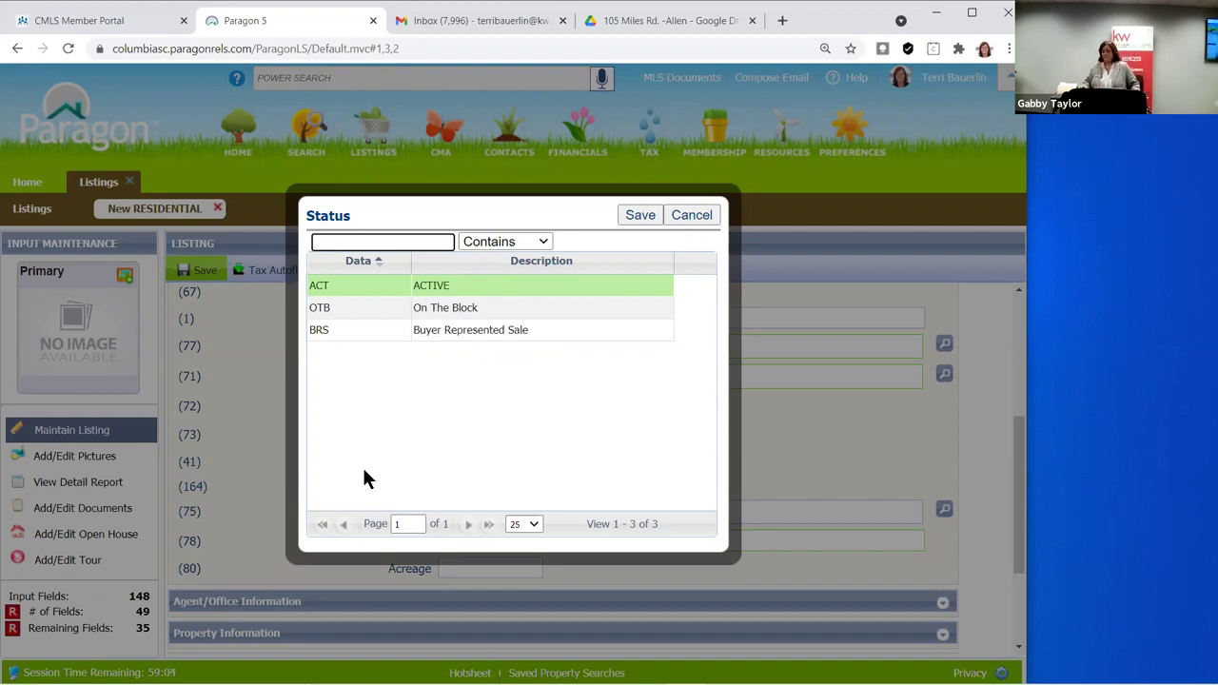
double_click(638, 290)
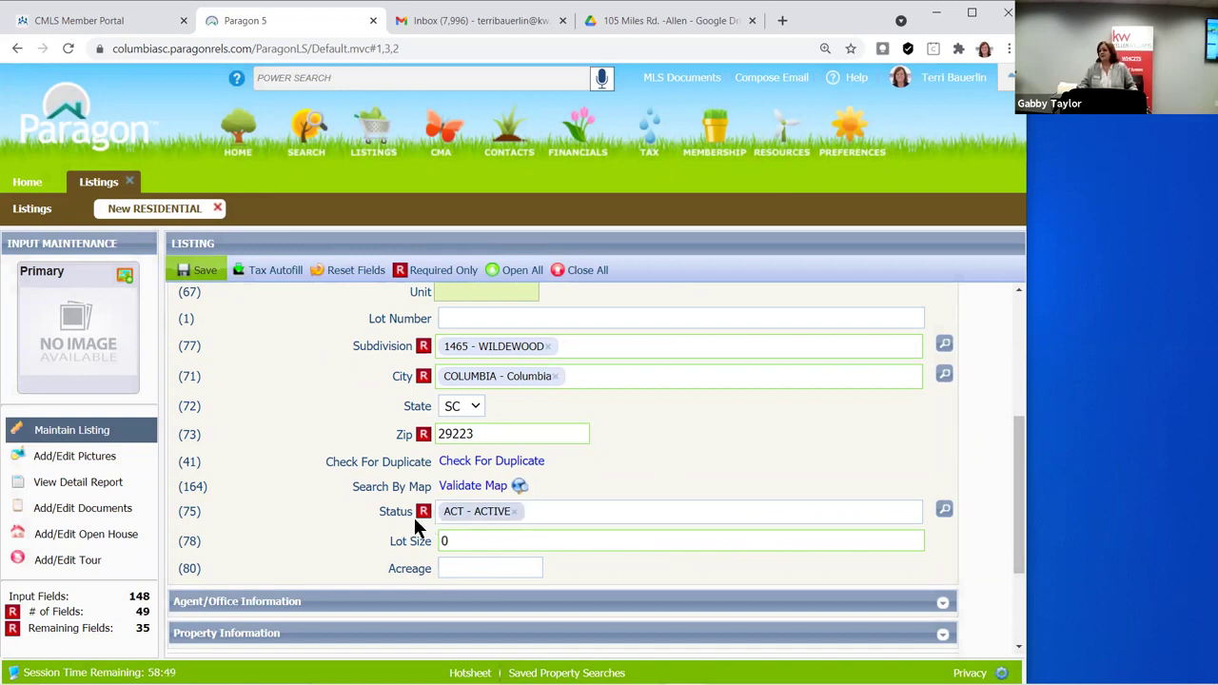
click(945, 512)
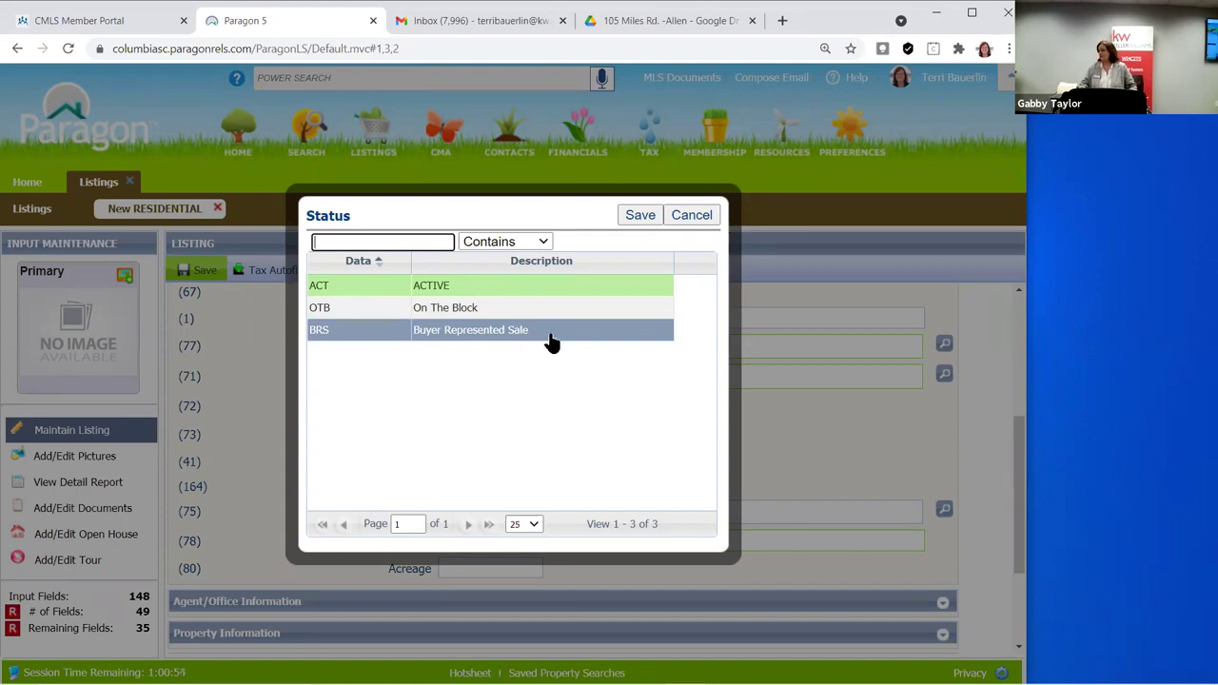
click(687, 215)
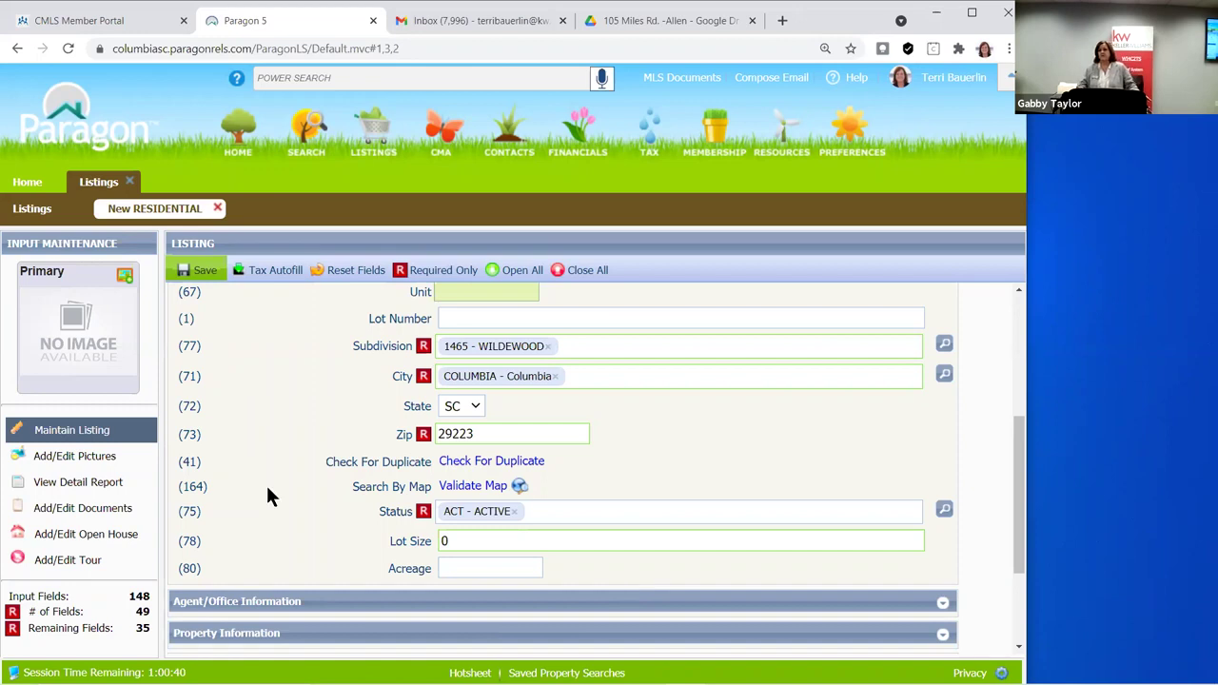
click(250, 276)
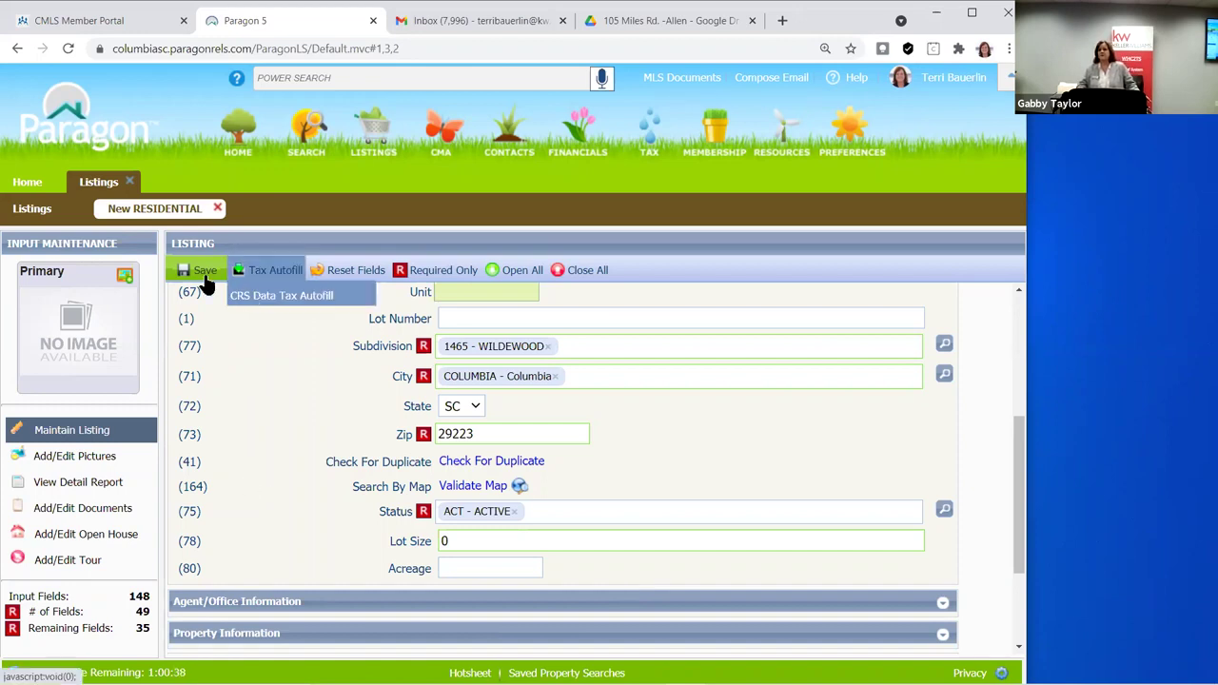
click(204, 273)
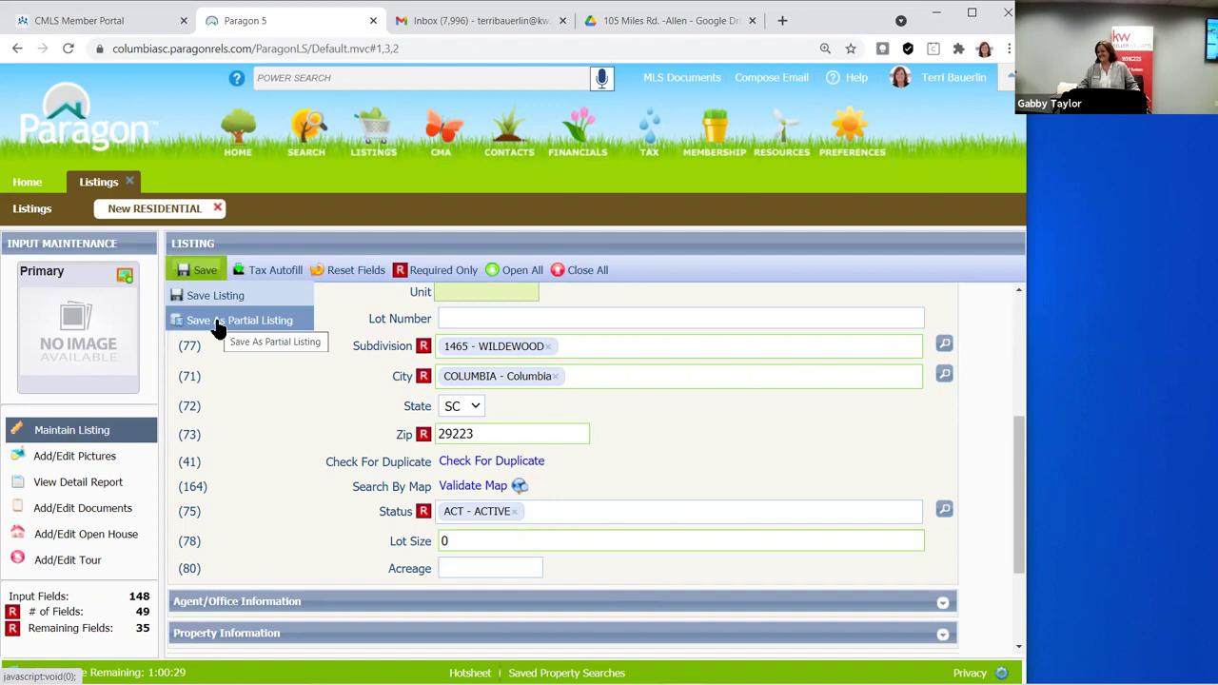
click(217, 322)
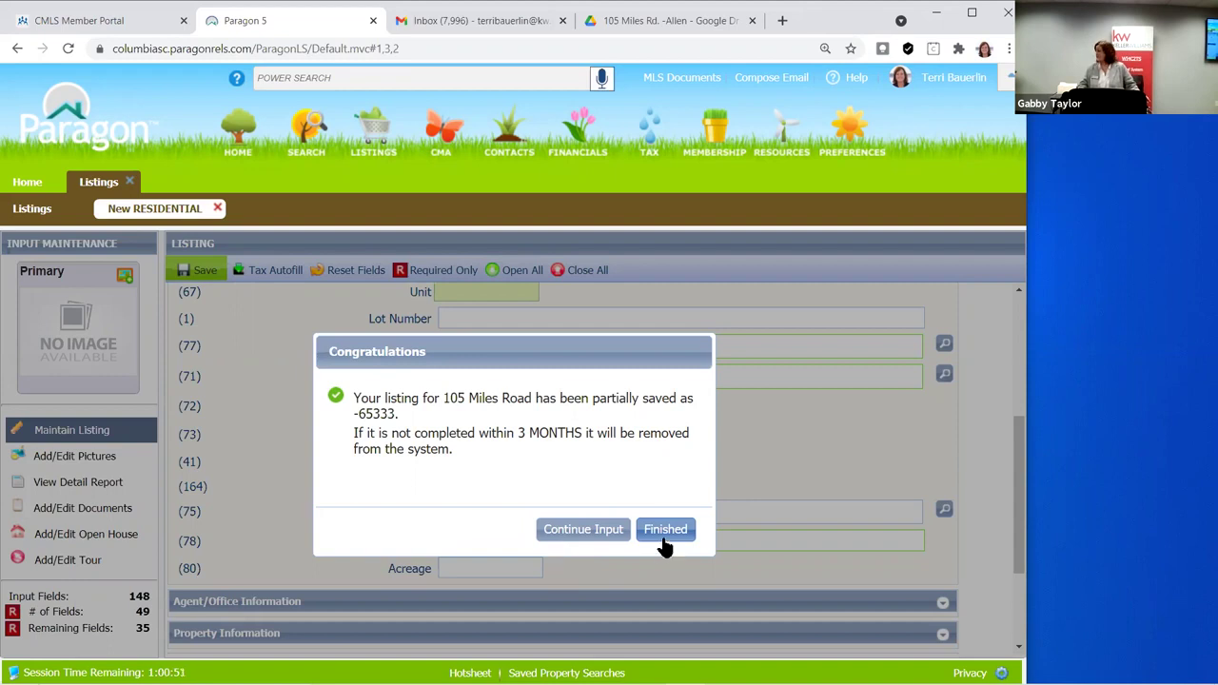
Continue editing partial listing -65333, save it as a partial listing again, and close the confirmation
click(568, 536)
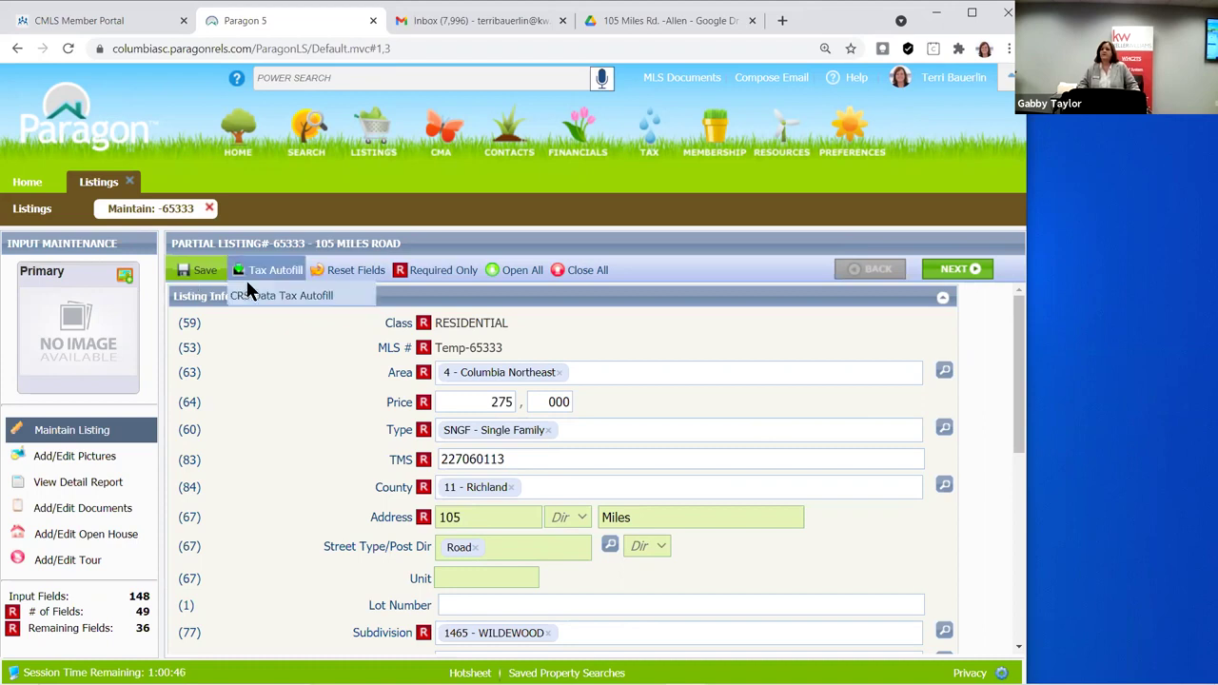
click(199, 272)
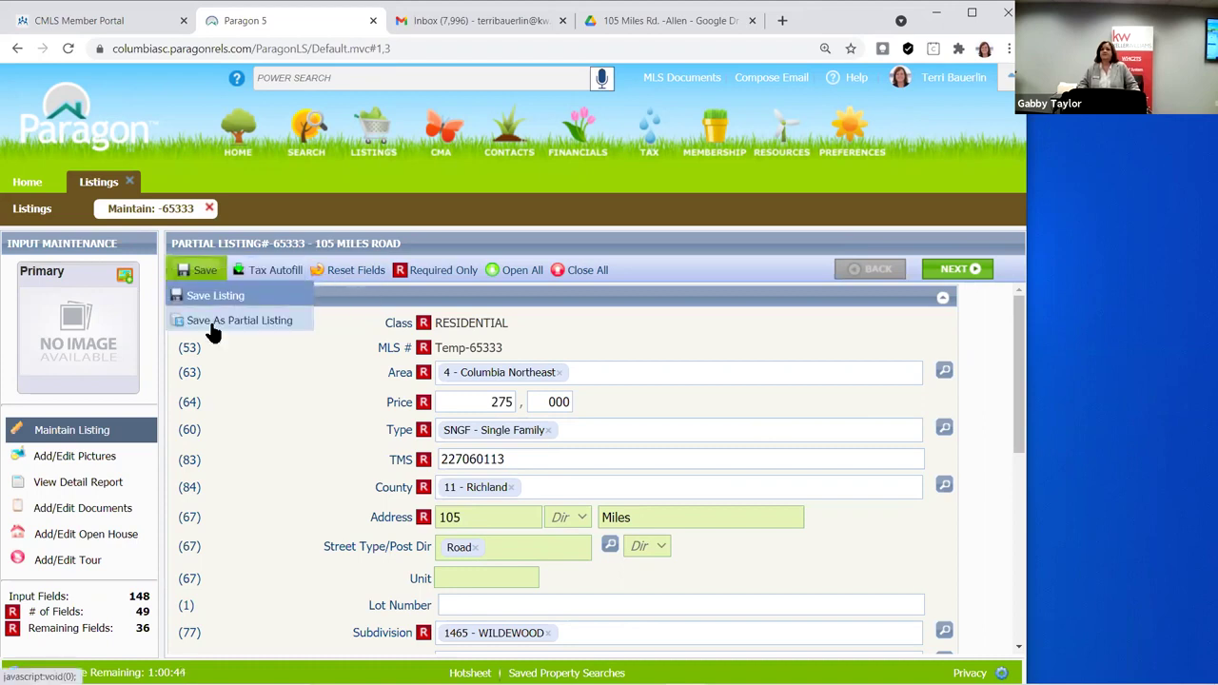
click(219, 321)
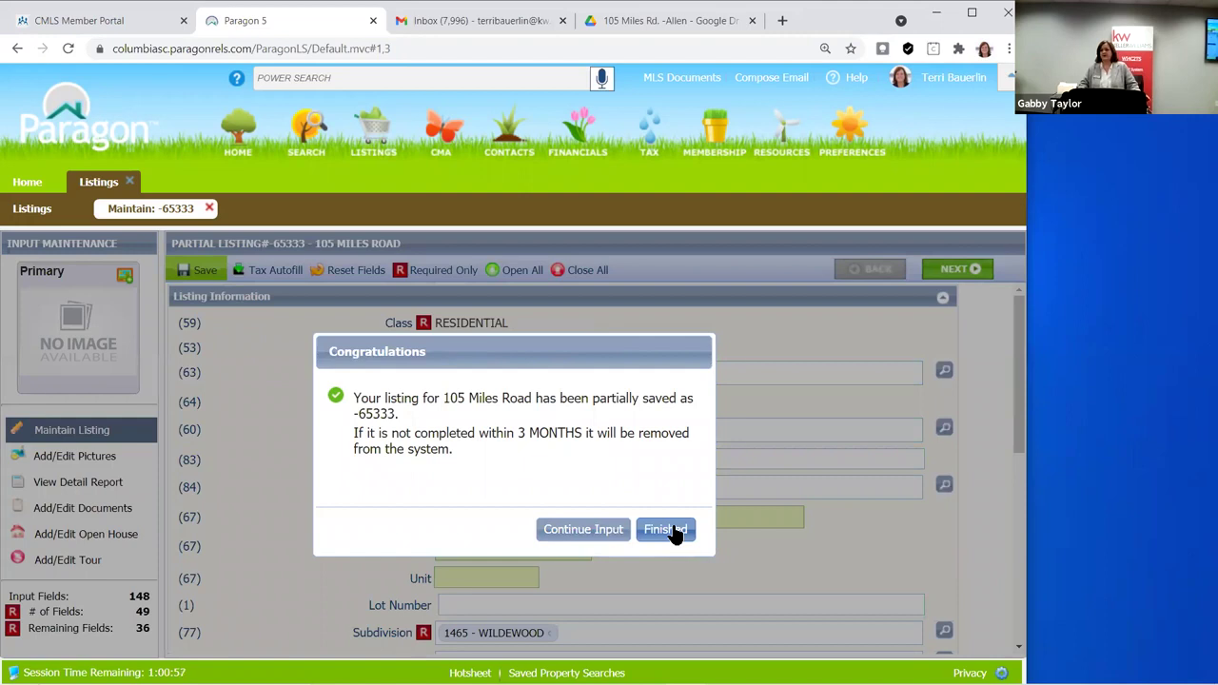
click(672, 527)
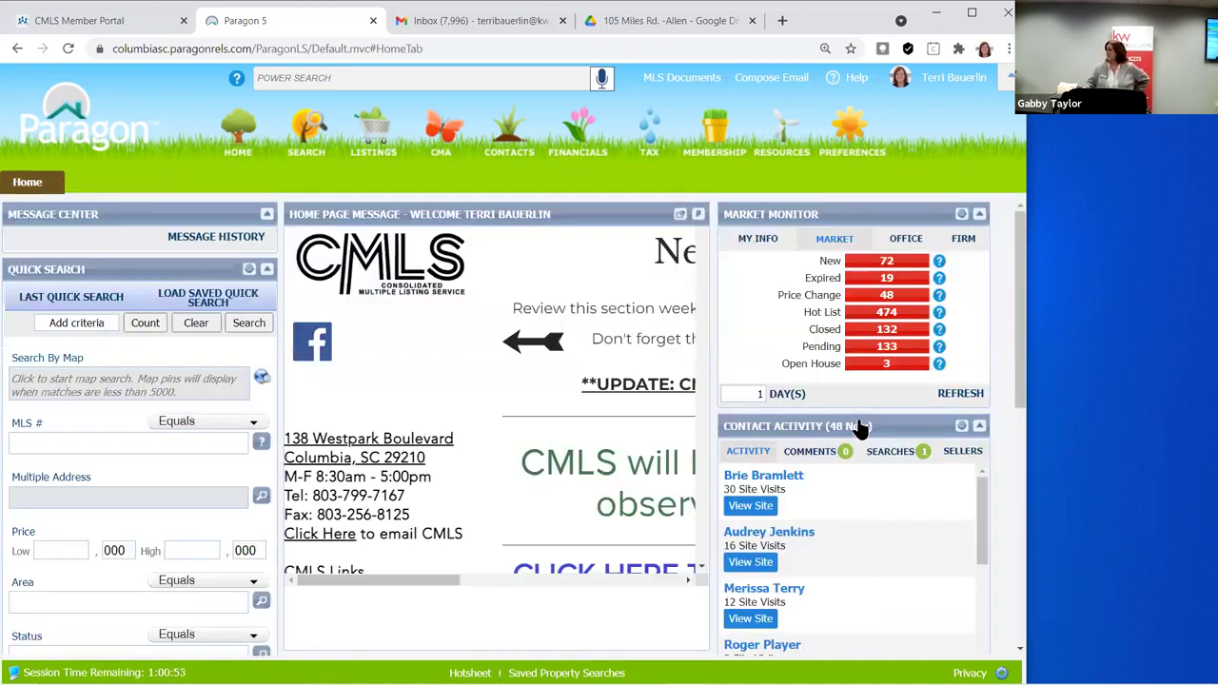
Return to the Paragon home page and bring up the LISTINGS menu
mouse_move(939, 350)
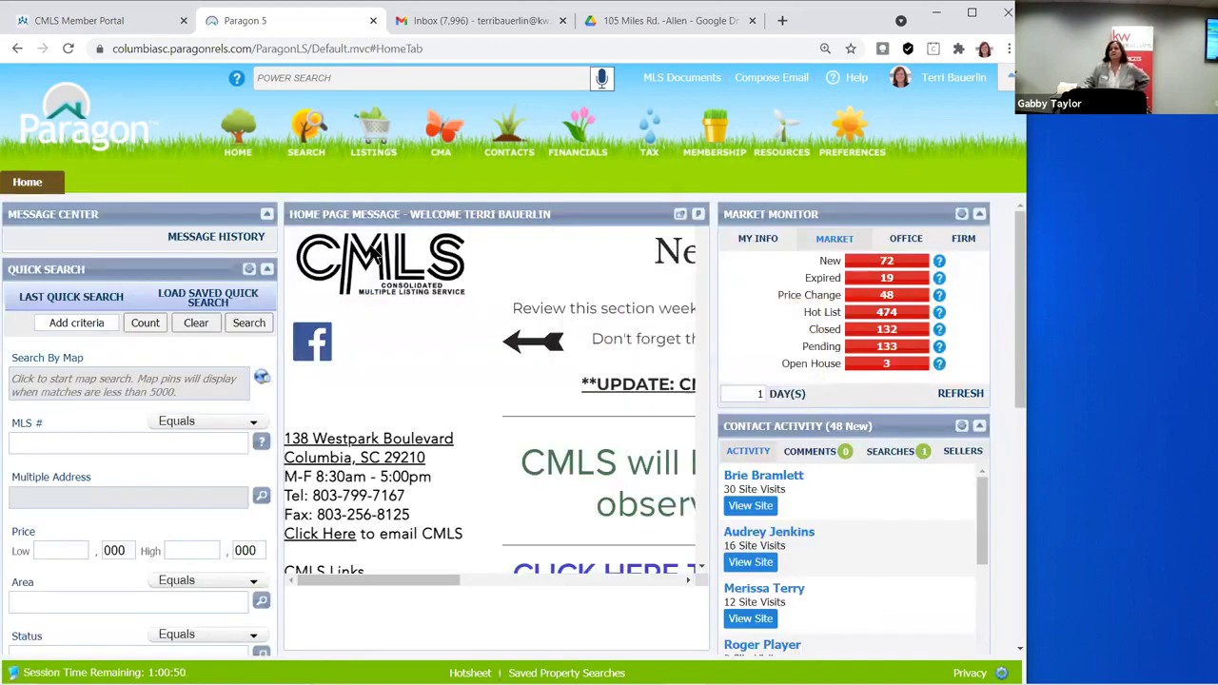
click(370, 174)
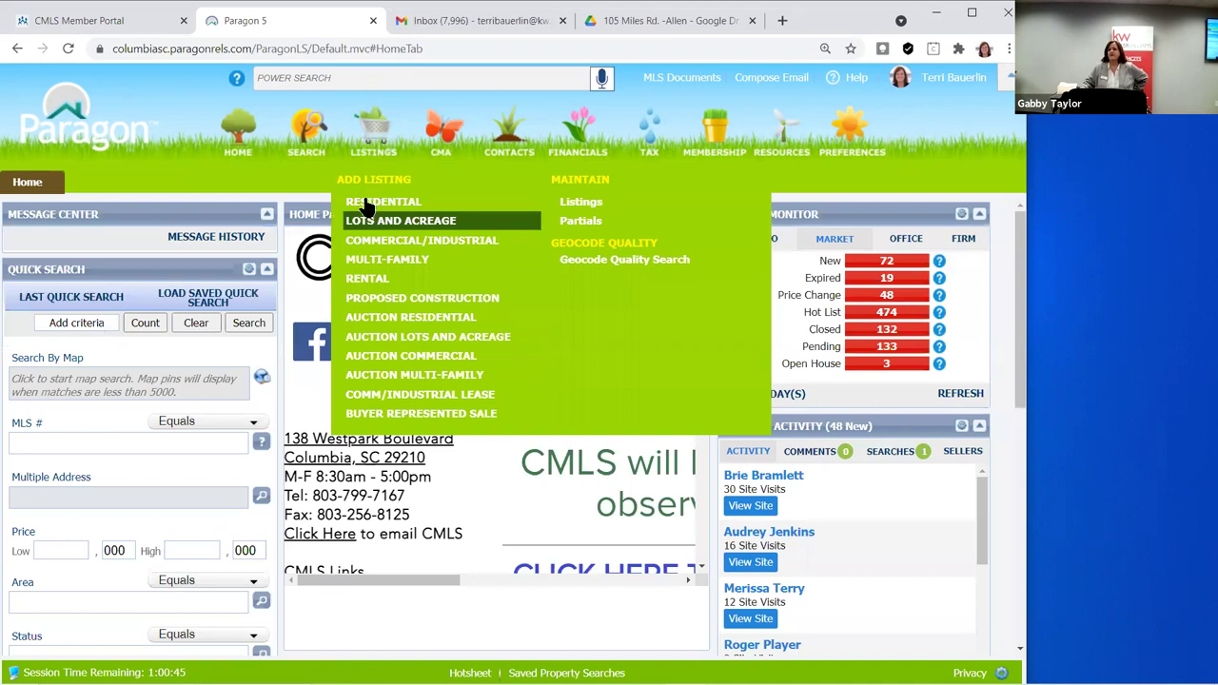
click(595, 219)
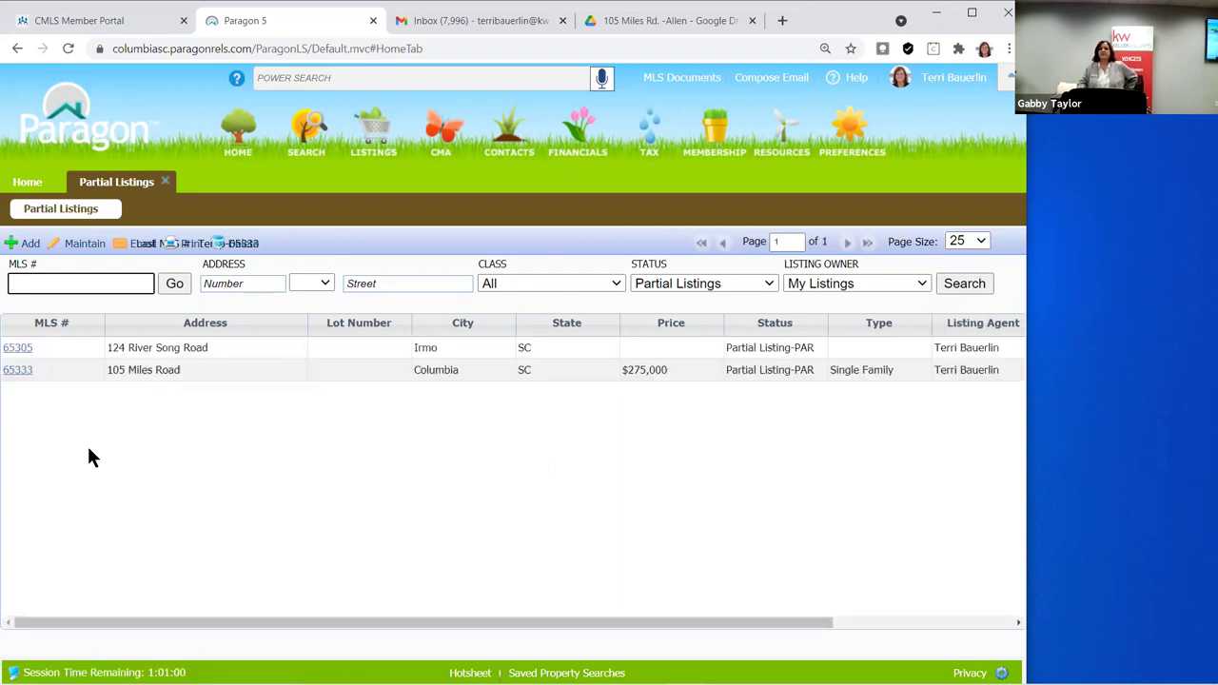
click(12, 373)
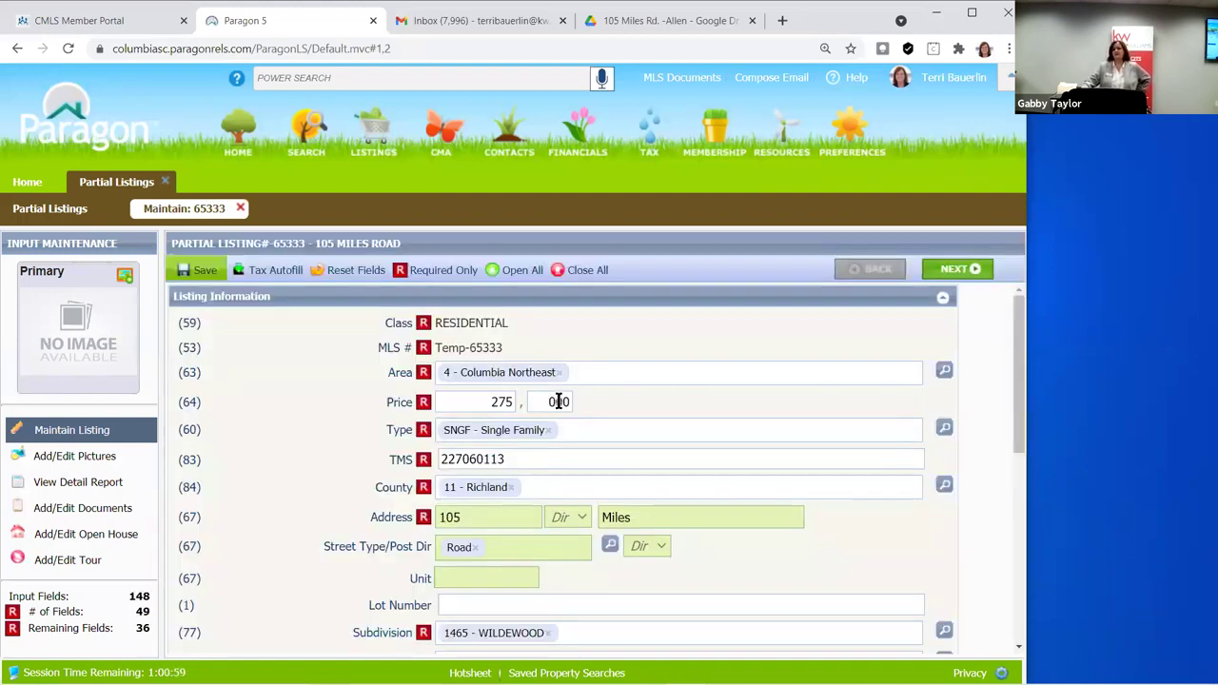
Set the Status of listing 65333 to ACT - ACTIVE
scroll(558, 404, down, 2)
scroll(558, 408, down, 2)
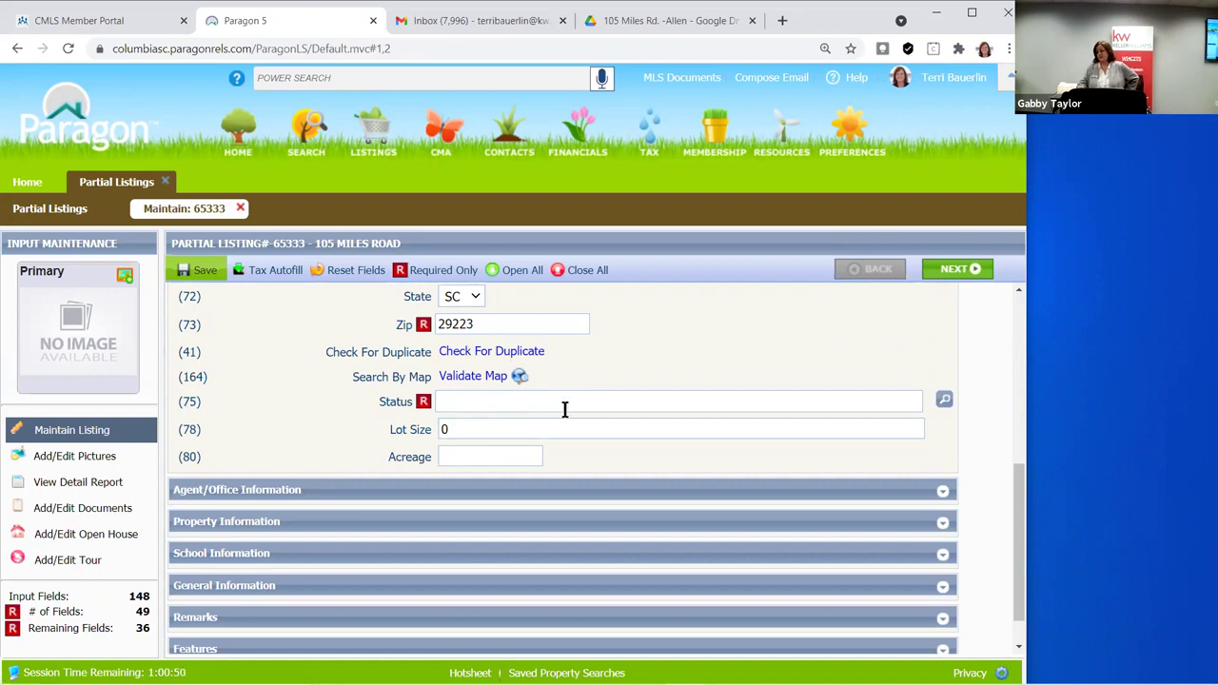
click(512, 410)
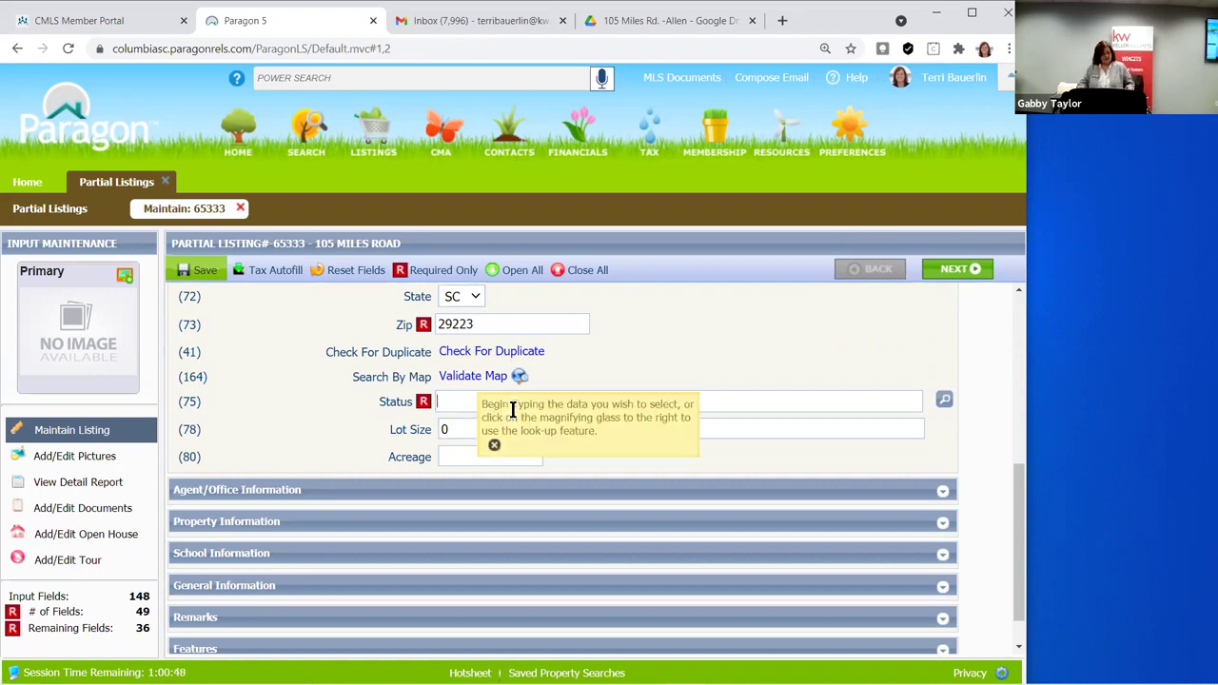
text(a)
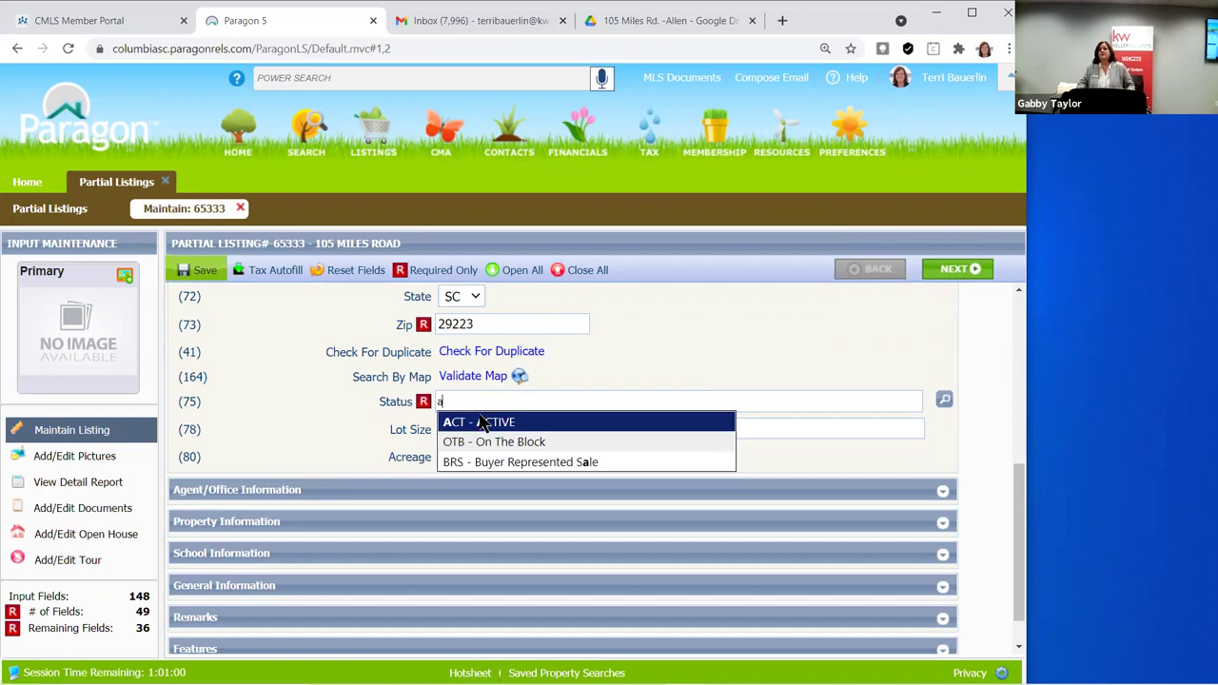
click(557, 428)
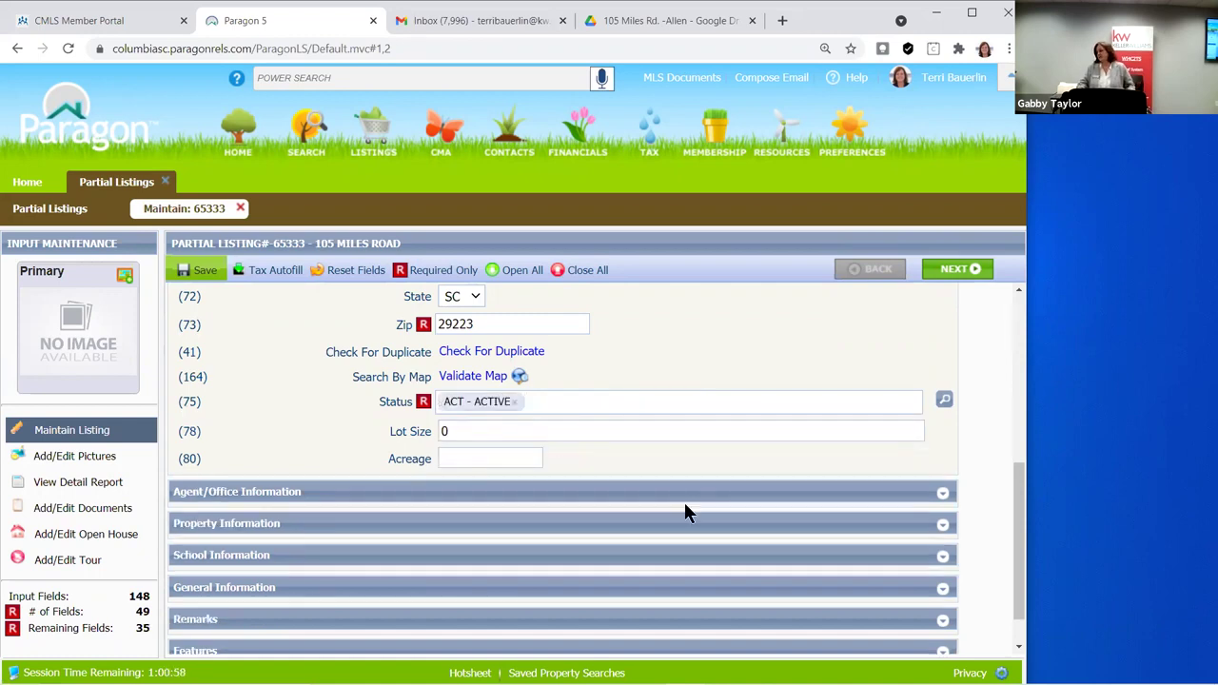
Expand Agent/Office Information, enter 3 for Comp SB, and move into Transaction Broker Accepted
click(918, 502)
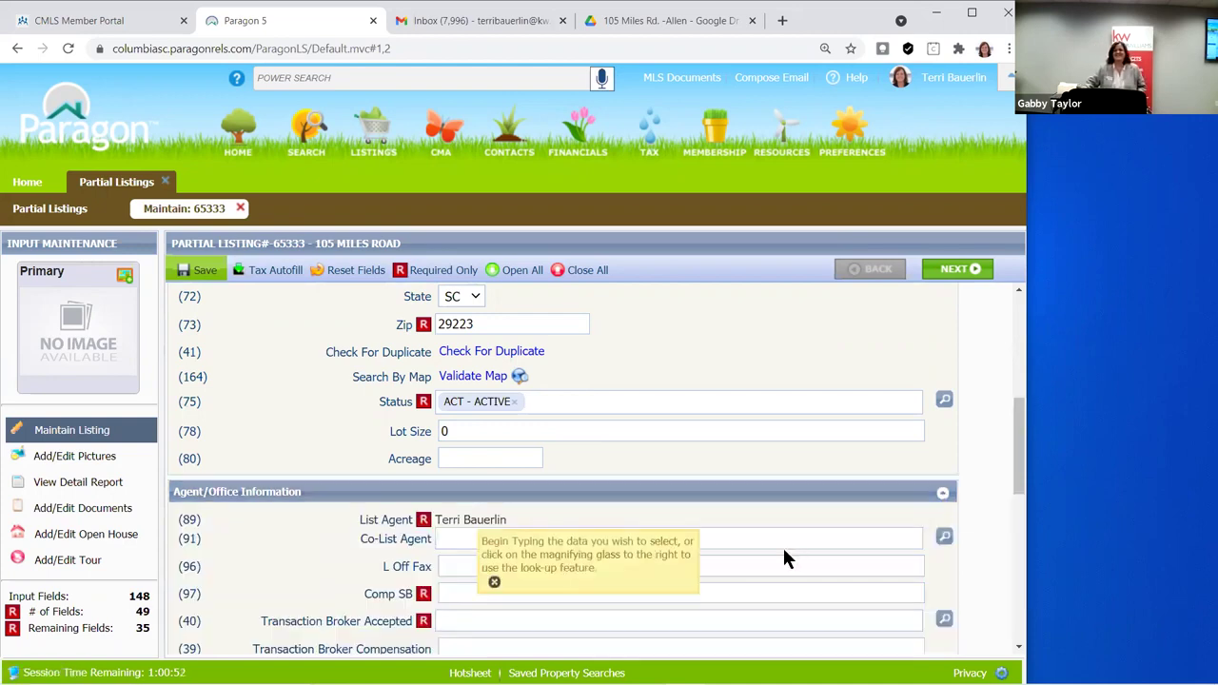
scroll(419, 481, down, 1)
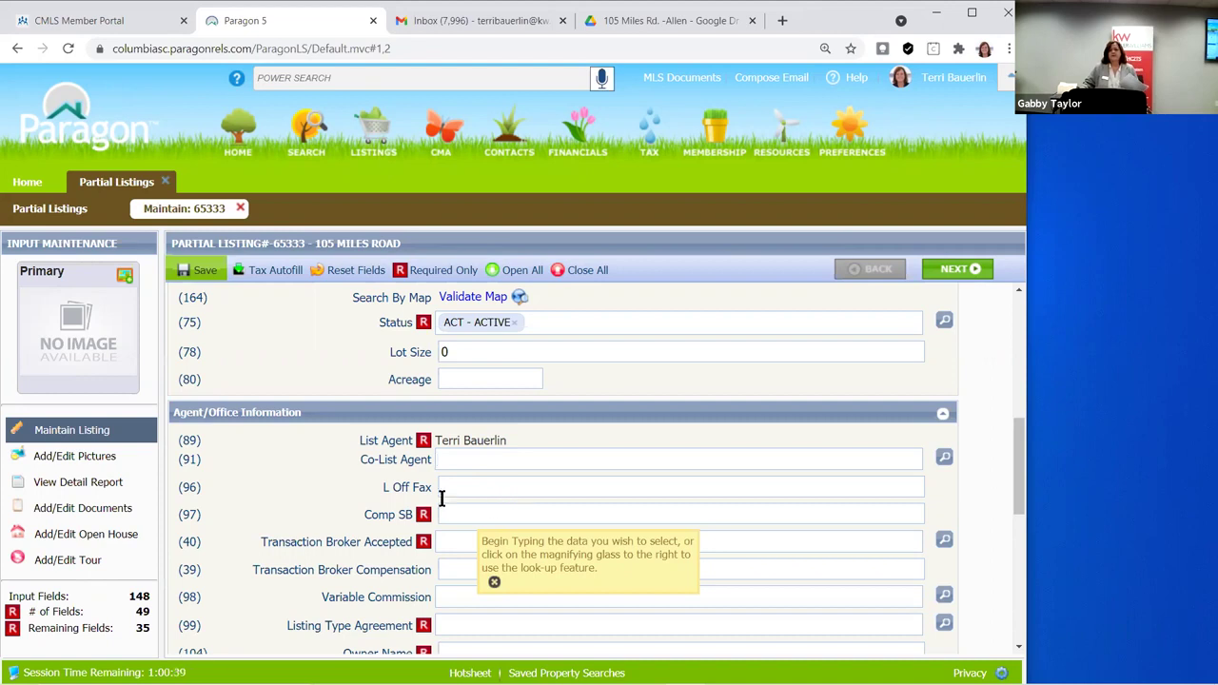
scroll(400, 500, down, 1)
scroll(362, 490, down, 1)
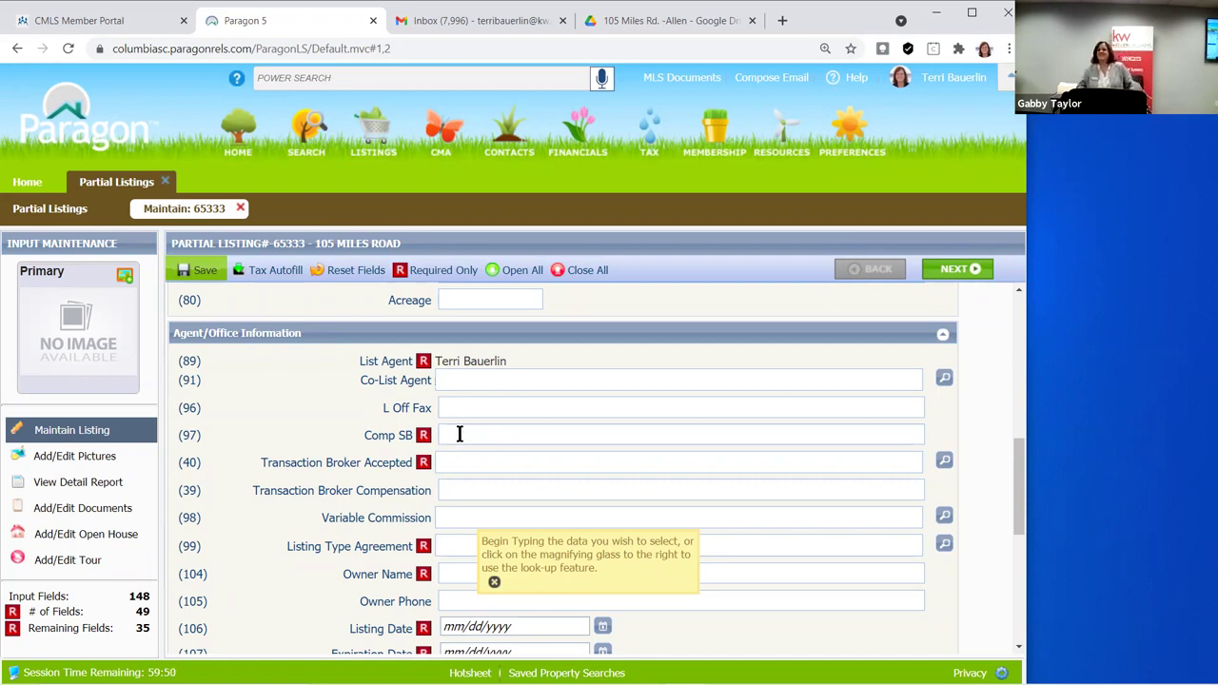
click(459, 434)
text(3)
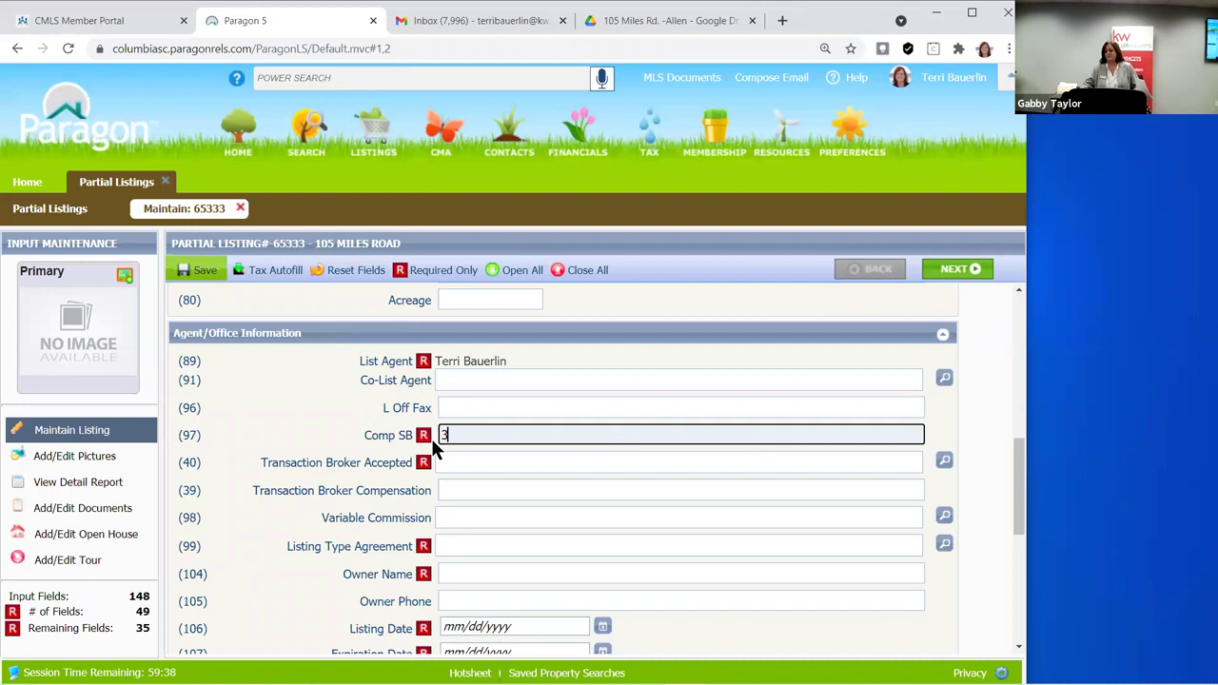
key(ctrl+a)
key(Right)
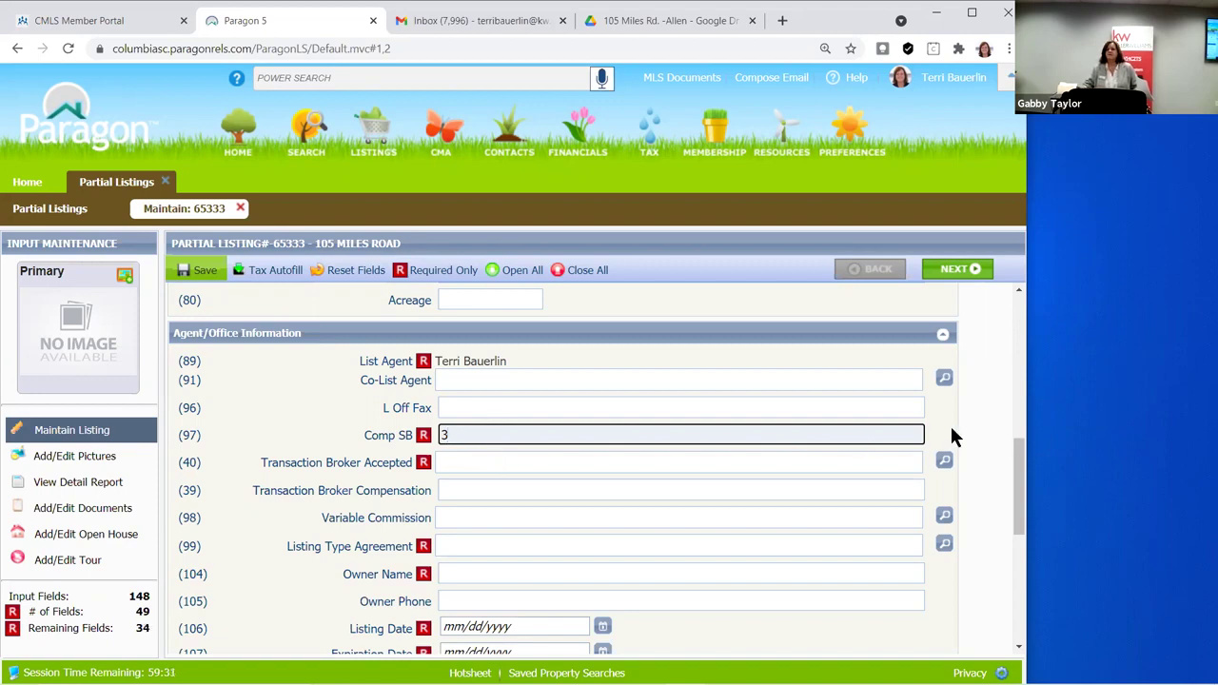
click(444, 460)
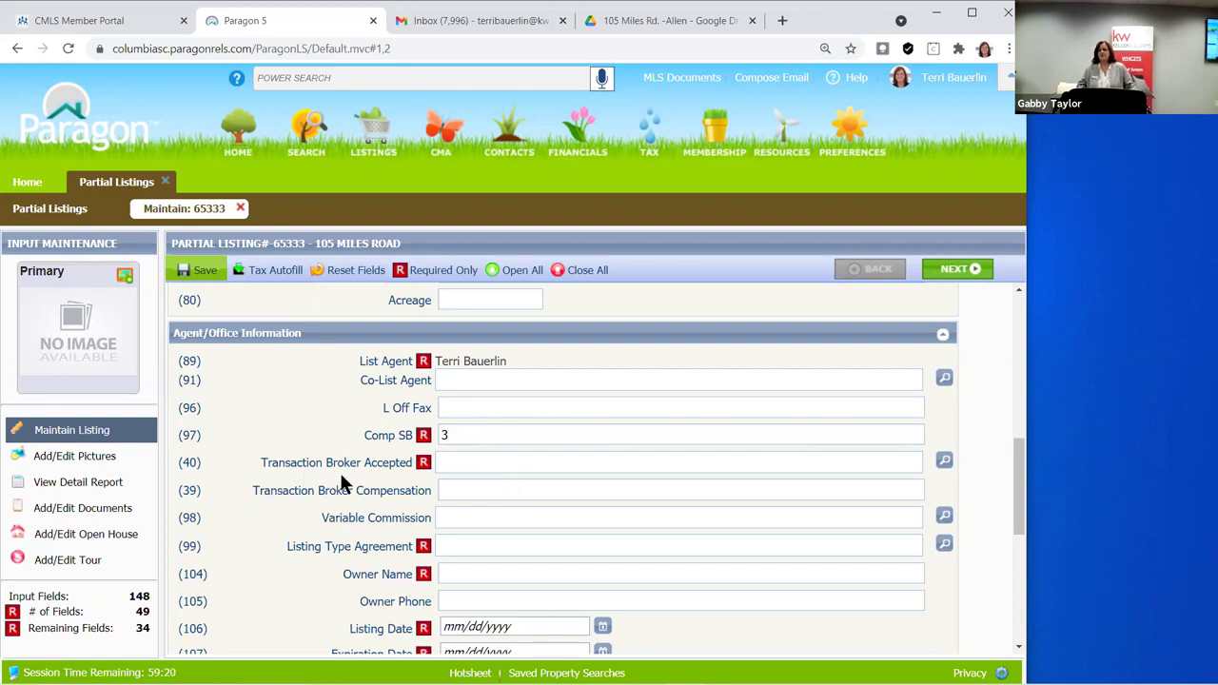
click(470, 460)
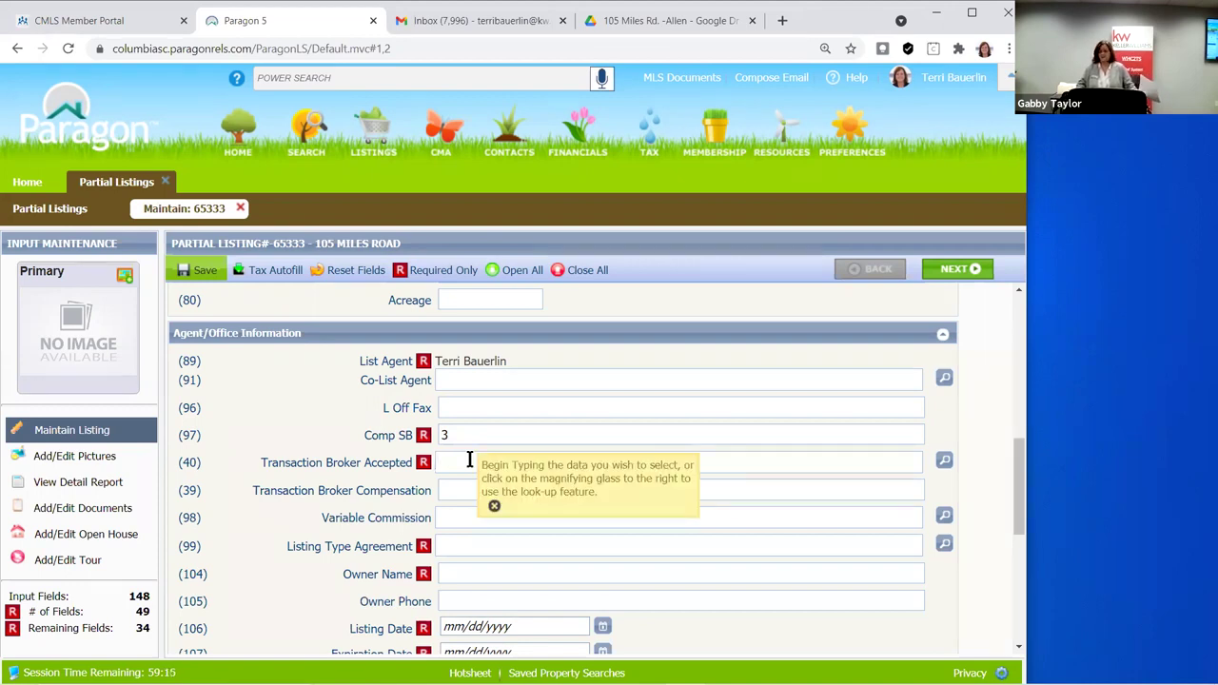
Choose Y - Yes for Transaction Broker Accepted from its lookup list
click(945, 461)
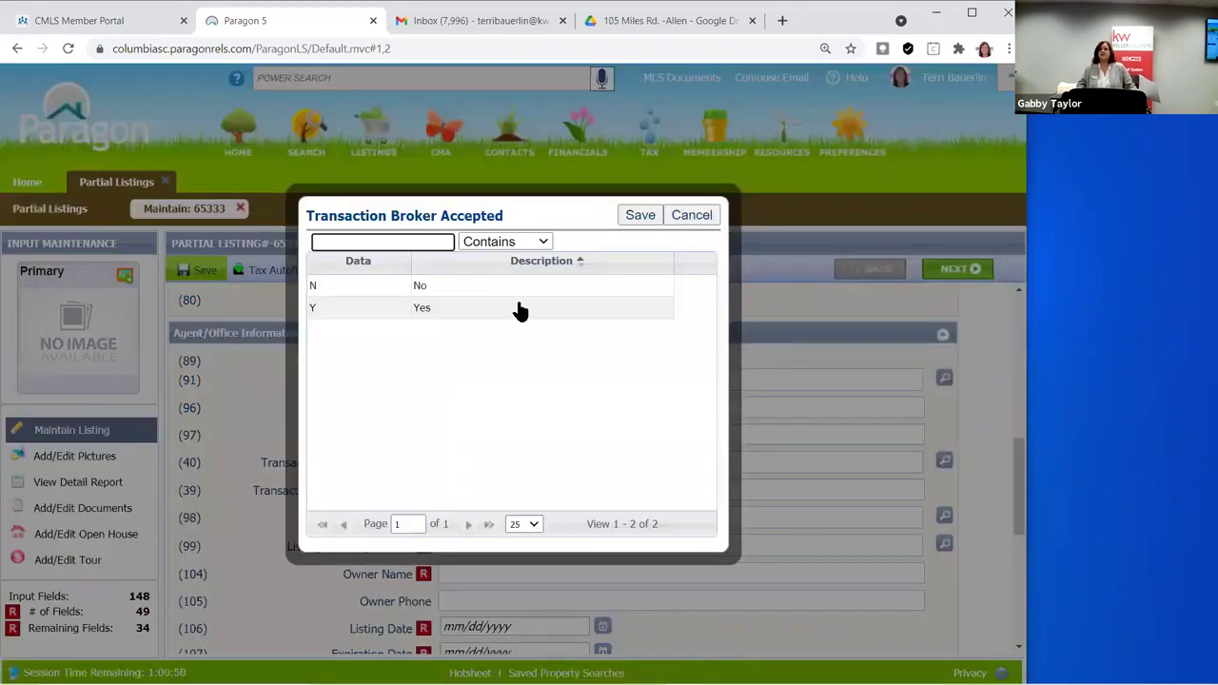
click(338, 314)
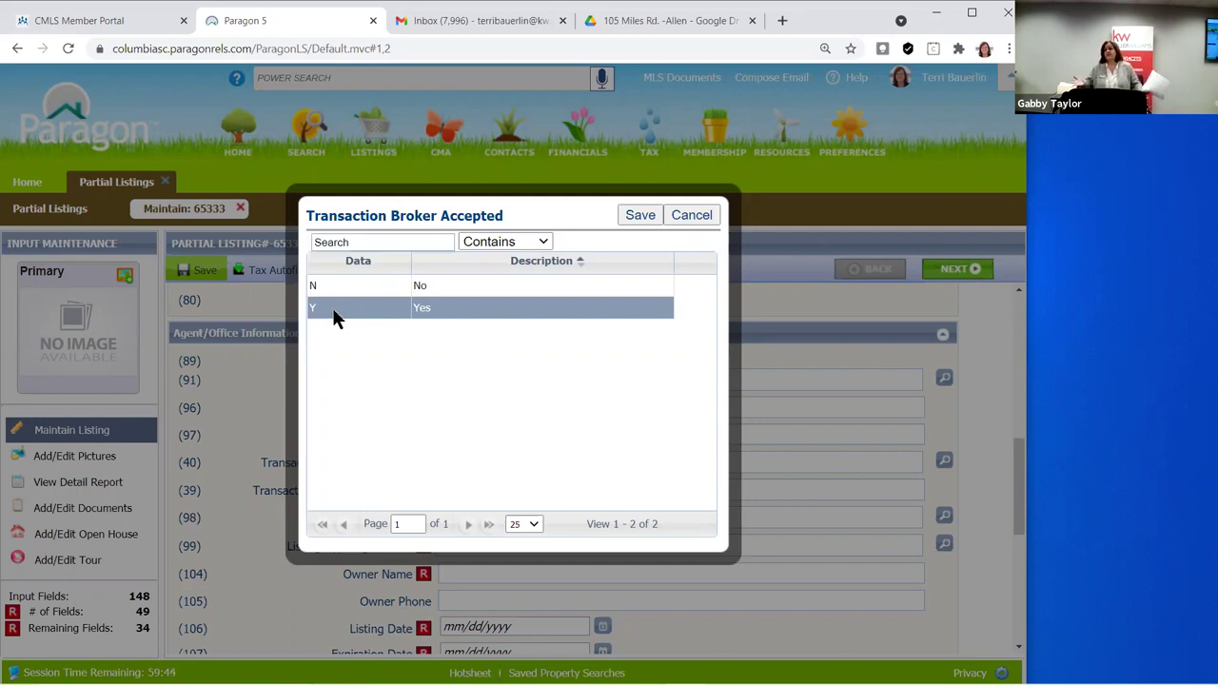
click(332, 307)
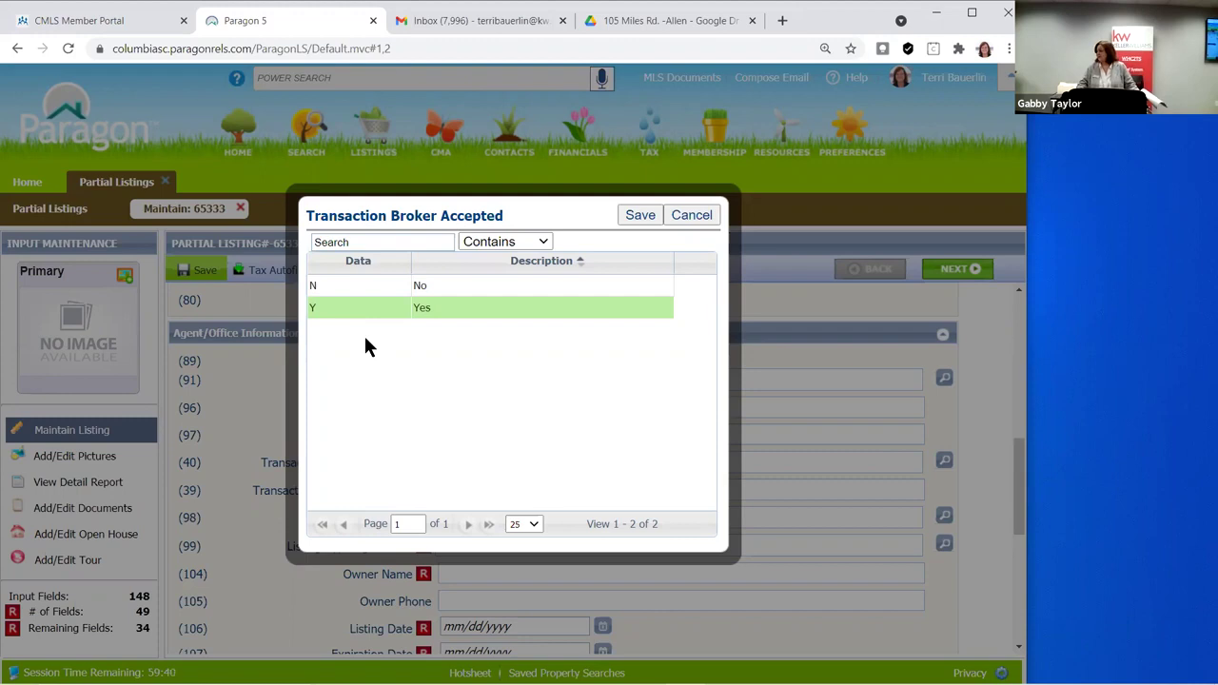
click(633, 217)
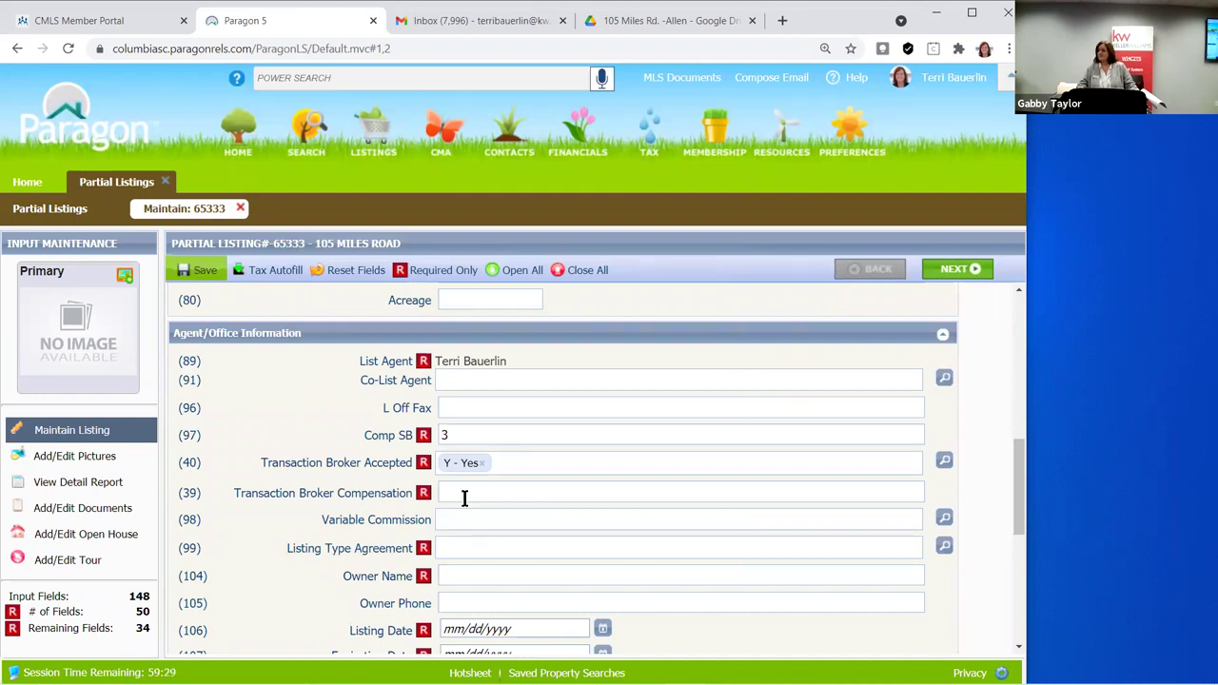
Enter 1 for Transaction Broker Compensation and Y - Yes for Variable Commission
click(464, 498)
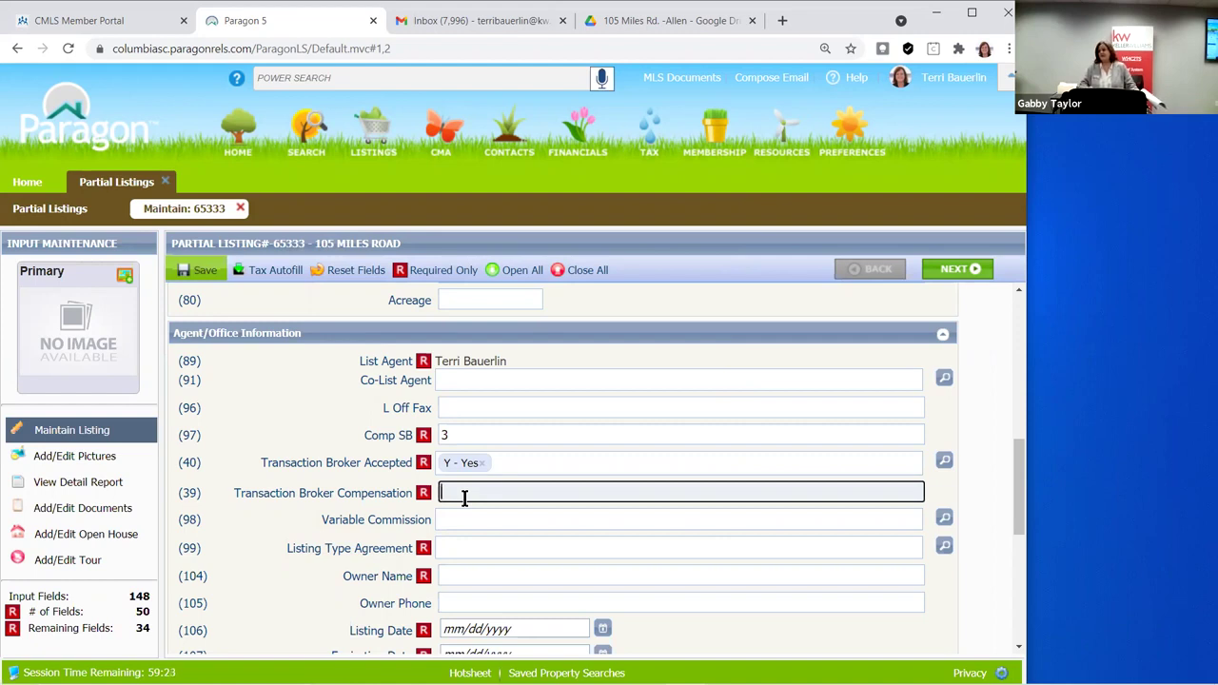
text(1)
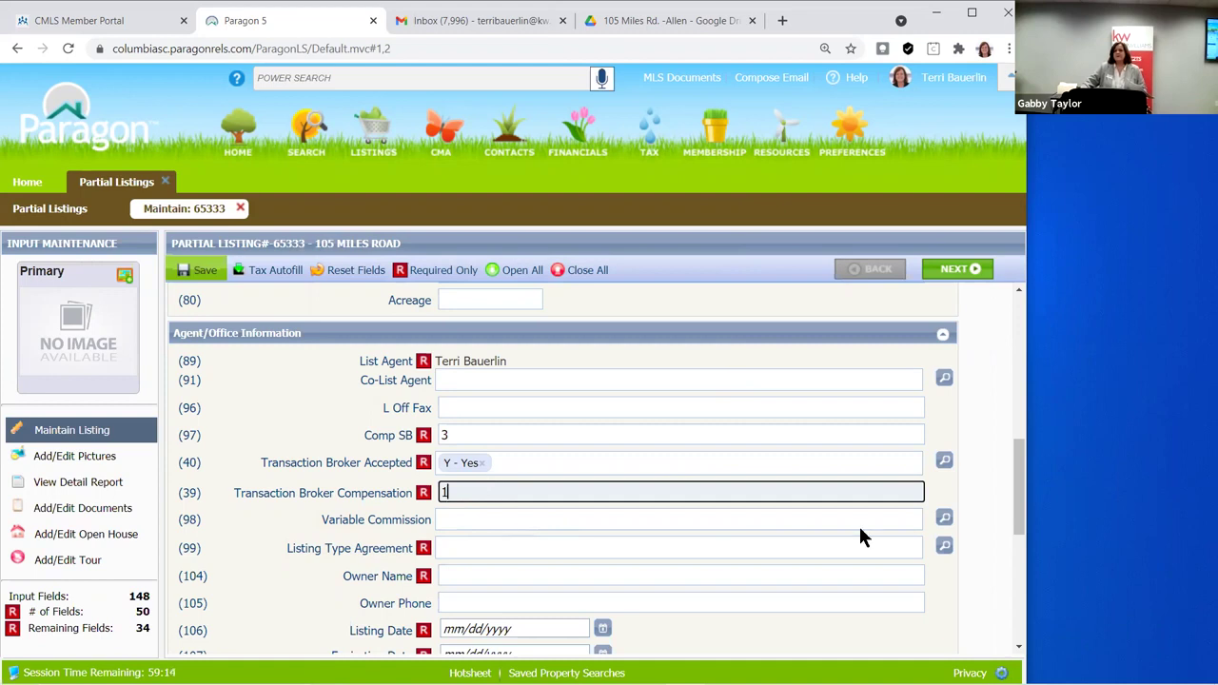
click(478, 523)
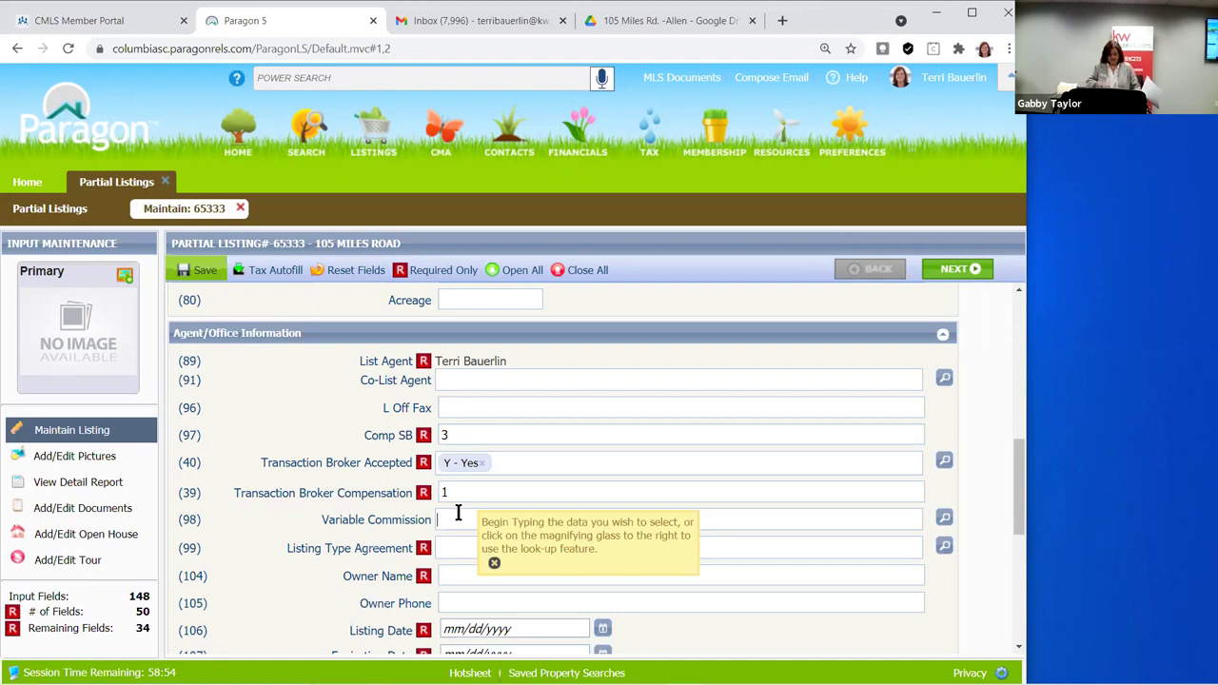
text(y)
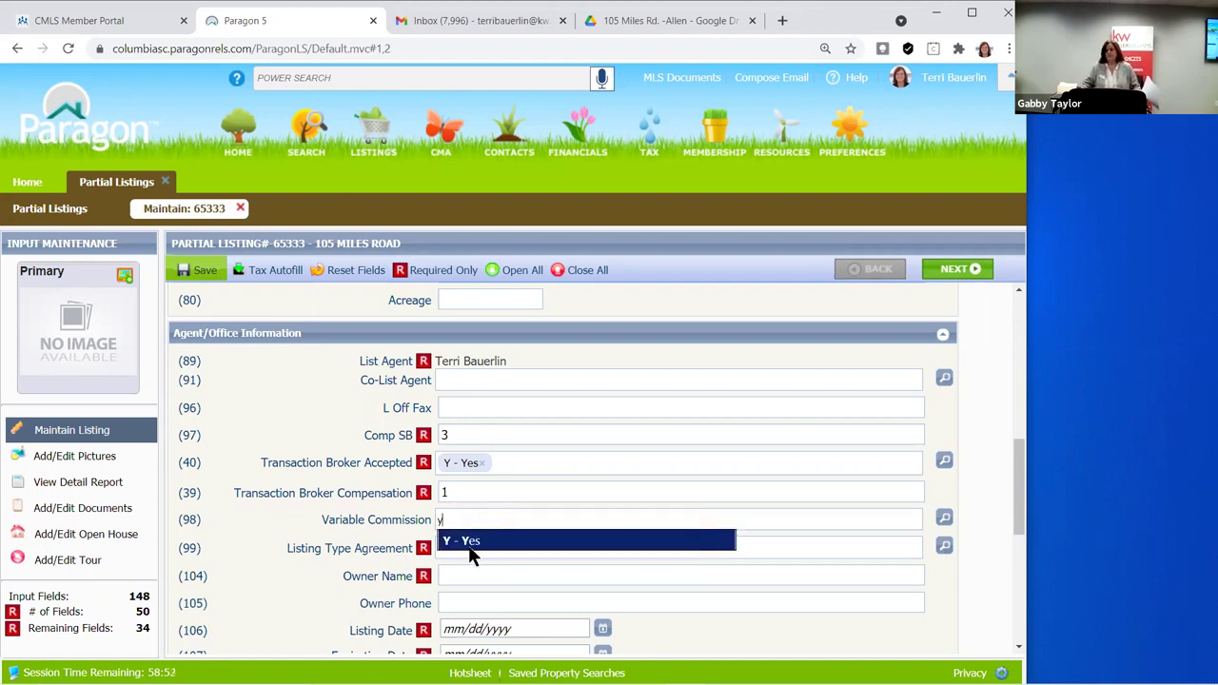
click(473, 542)
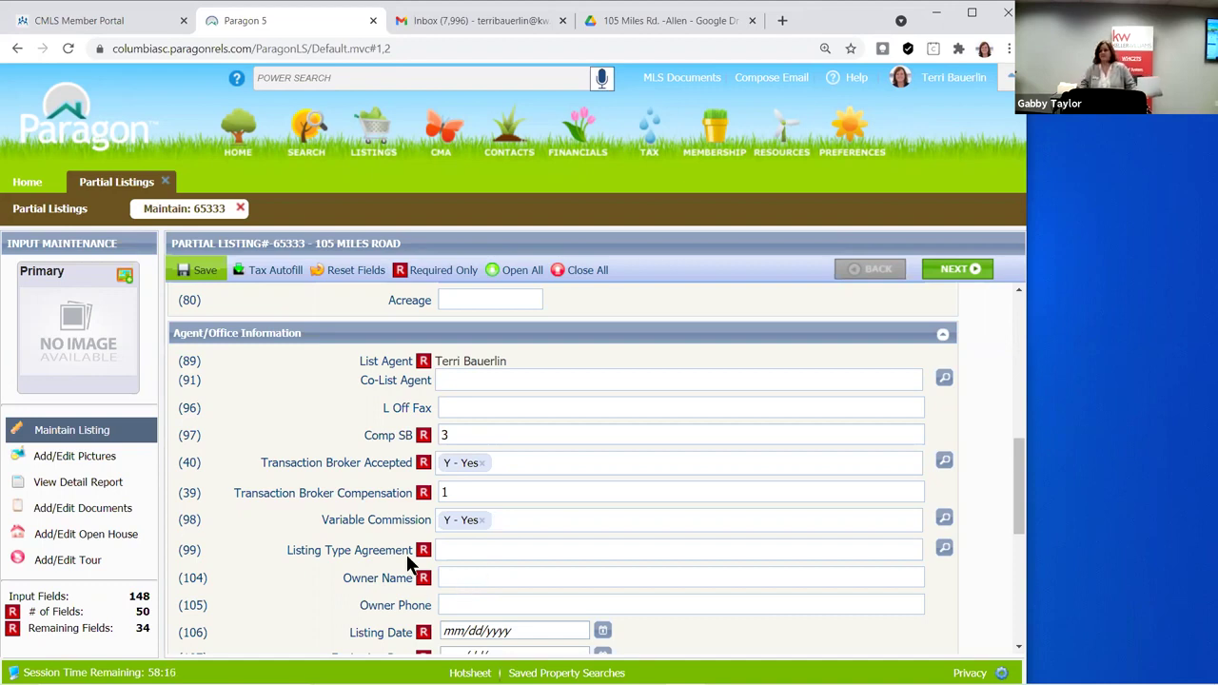
click(469, 552)
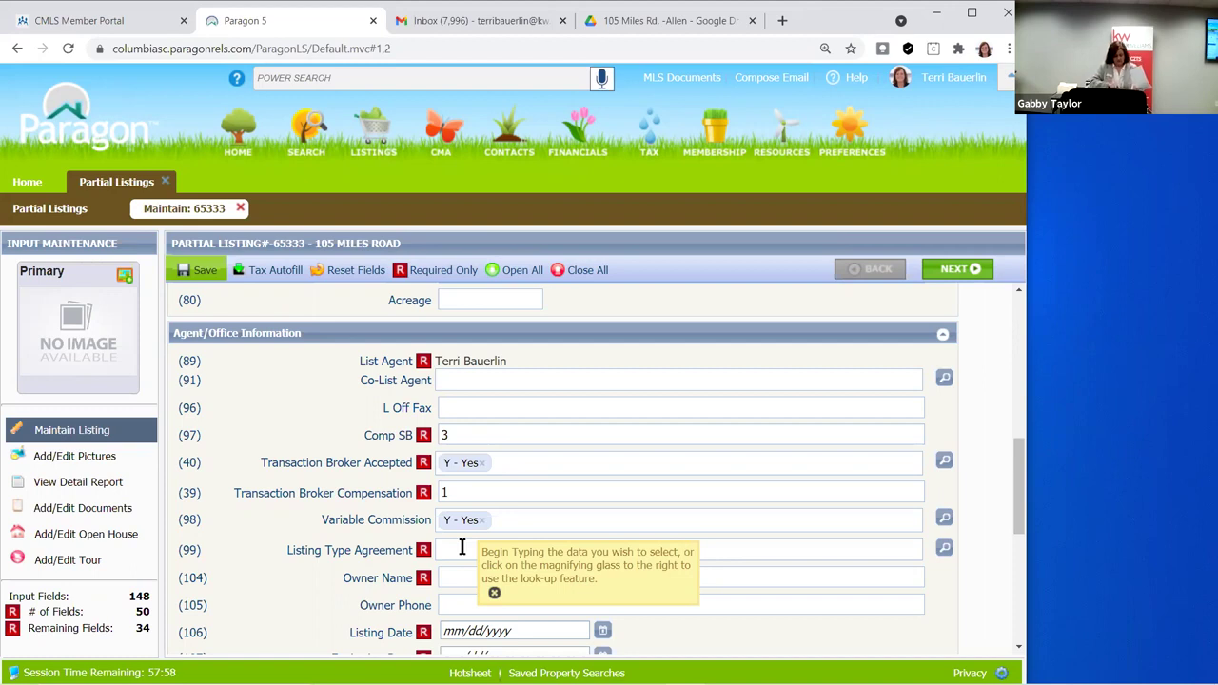
Set Listing Type Agreement to ERS - Exclusive Right to Sell and enter the owner's name
text(e)
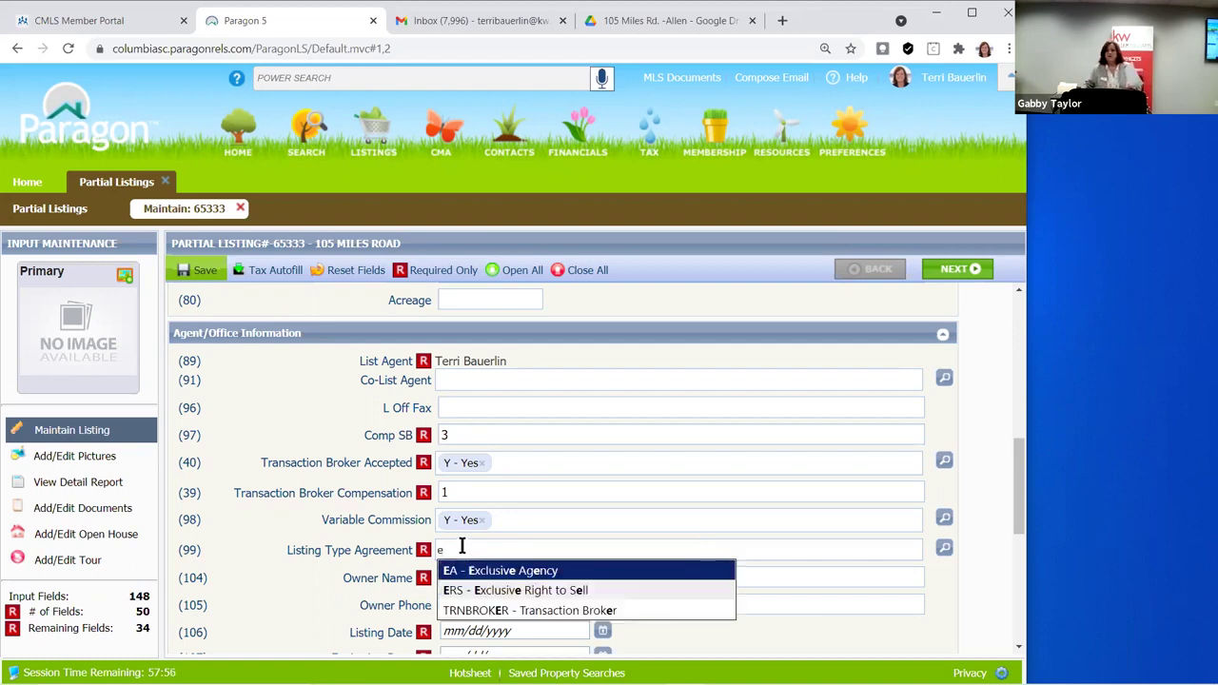
click(556, 591)
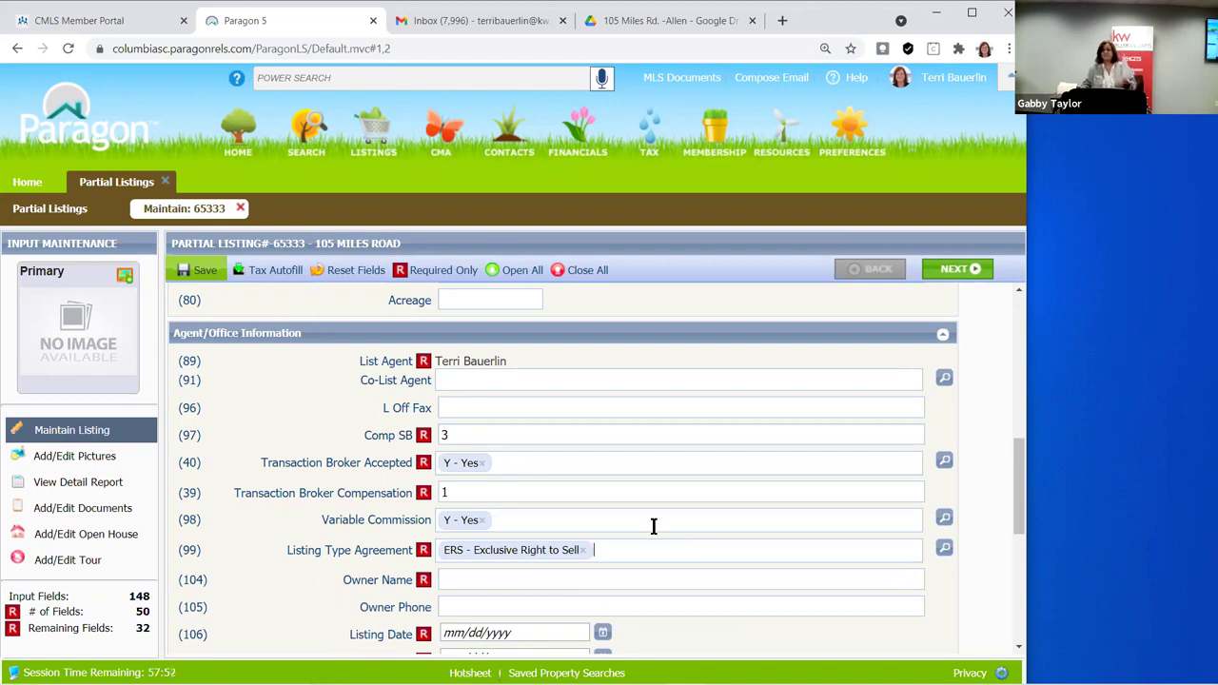
click(461, 583)
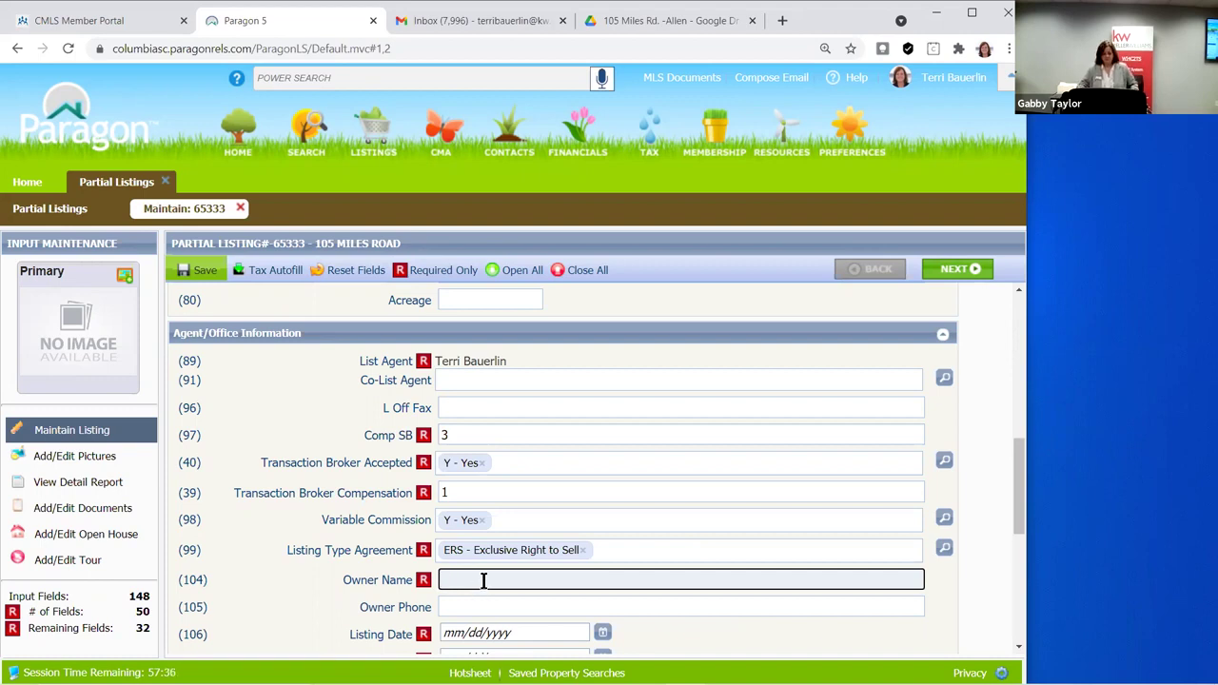
text(Ba)
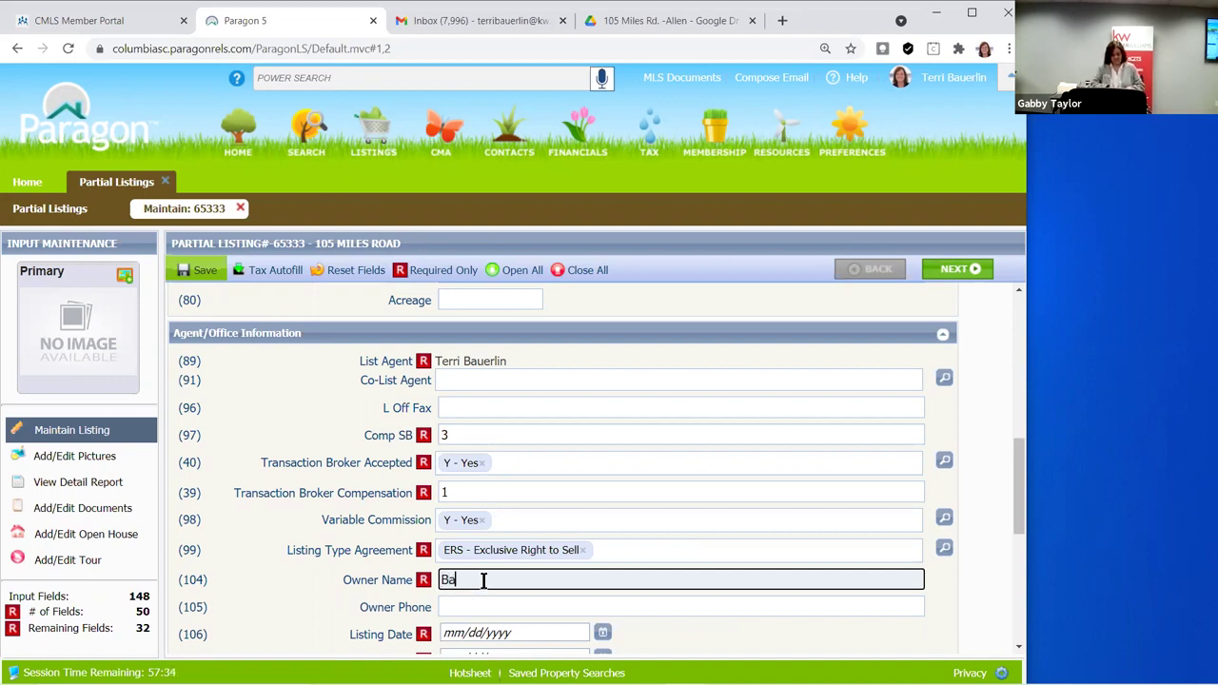
text(uguess)
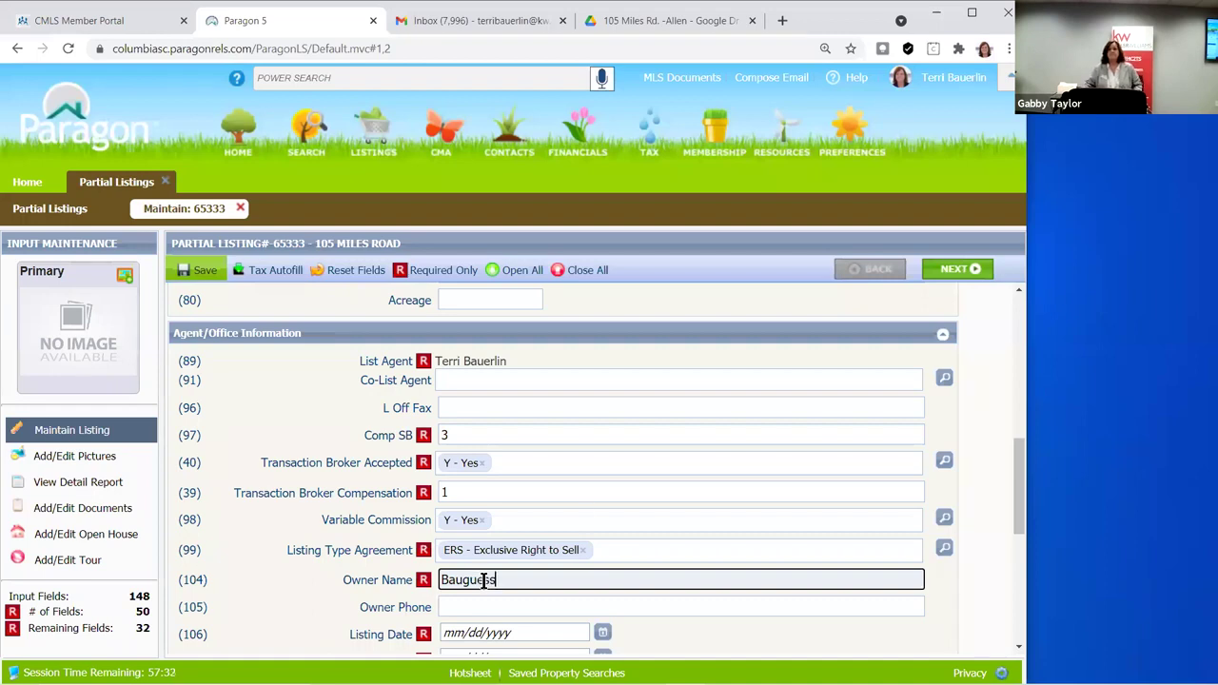
click(933, 609)
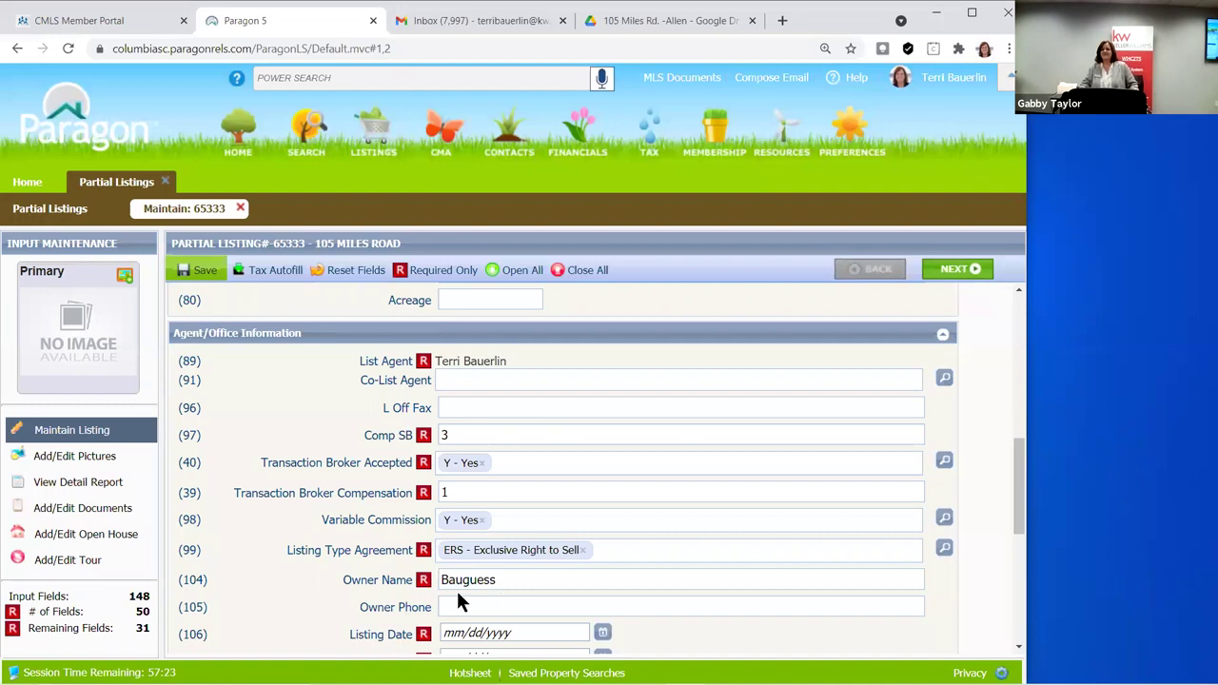
scroll(436, 561, down, 1)
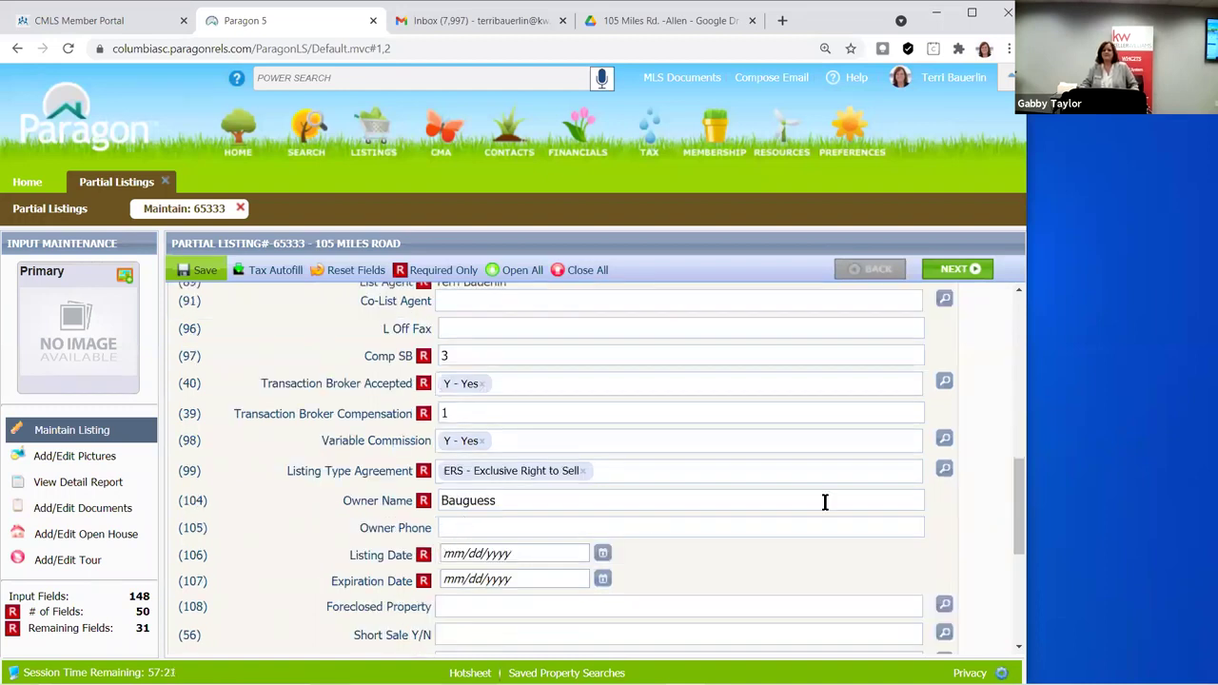
scroll(666, 546, down, 1)
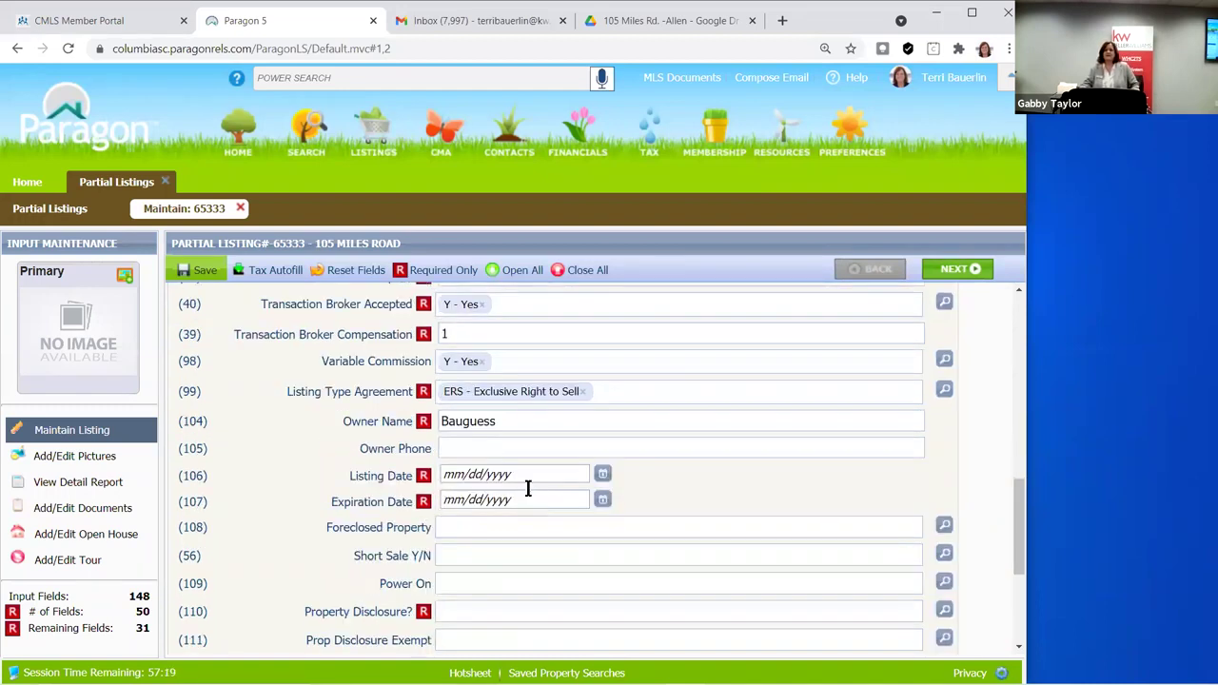
click(499, 471)
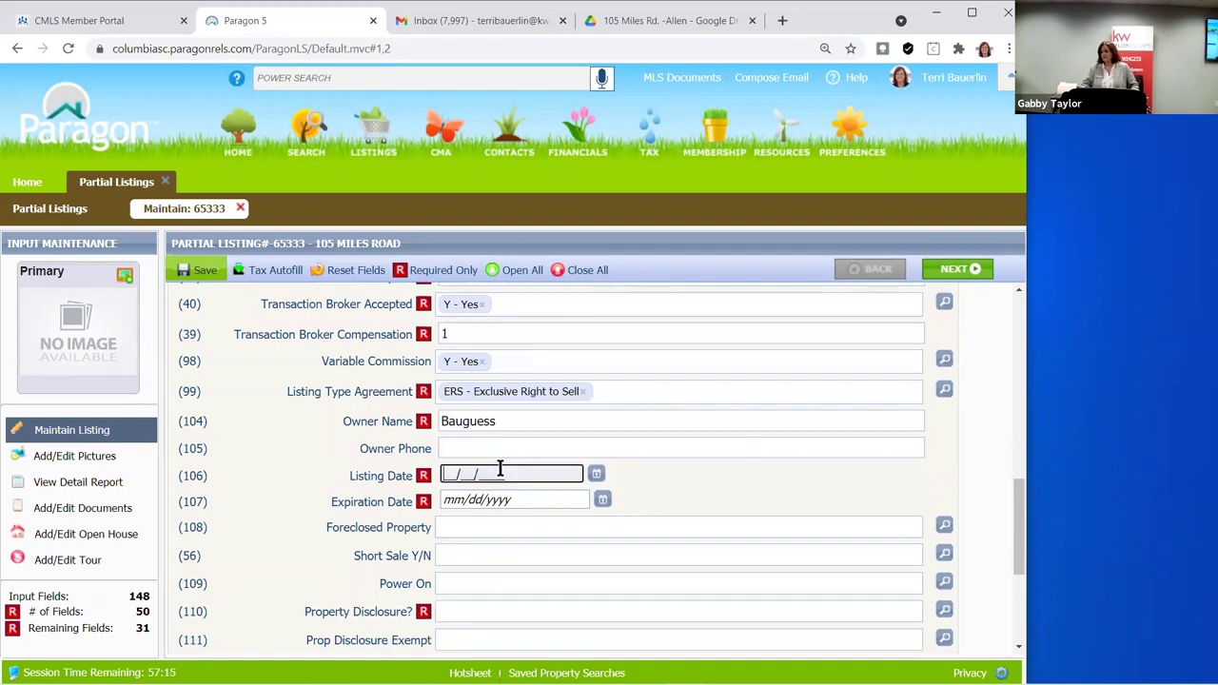
Pick April 1, 2021 as Listing Date and September 12, 2021 as Expiration Date
click(596, 475)
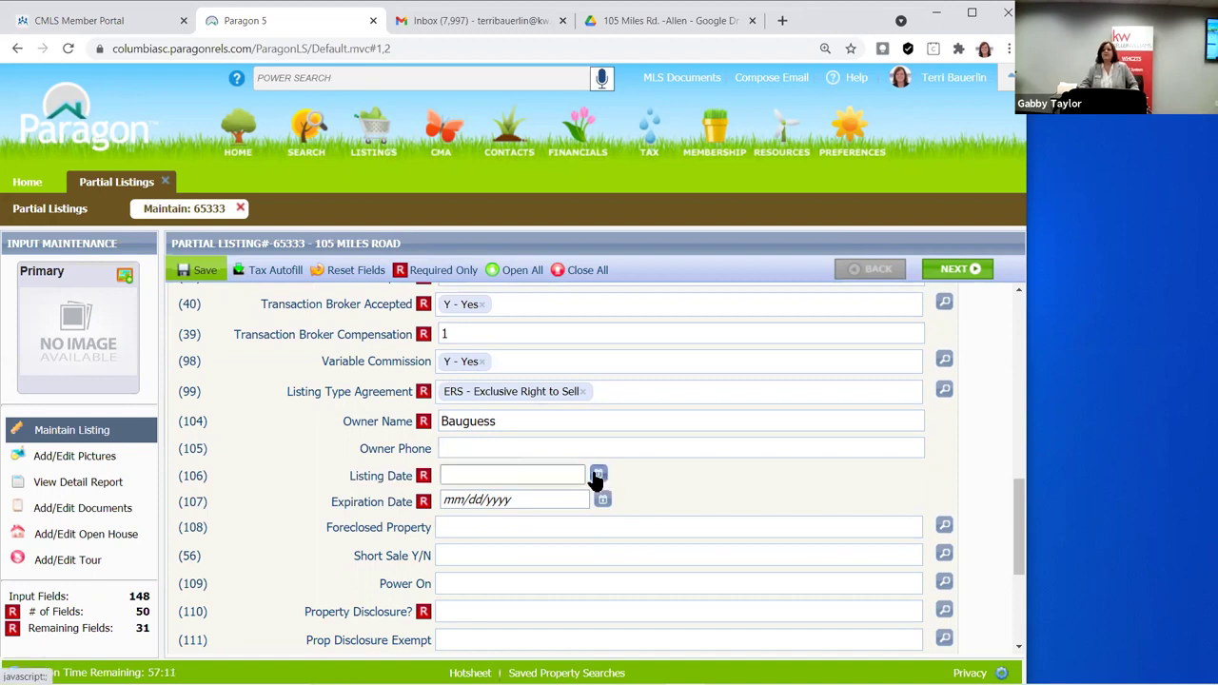
click(569, 337)
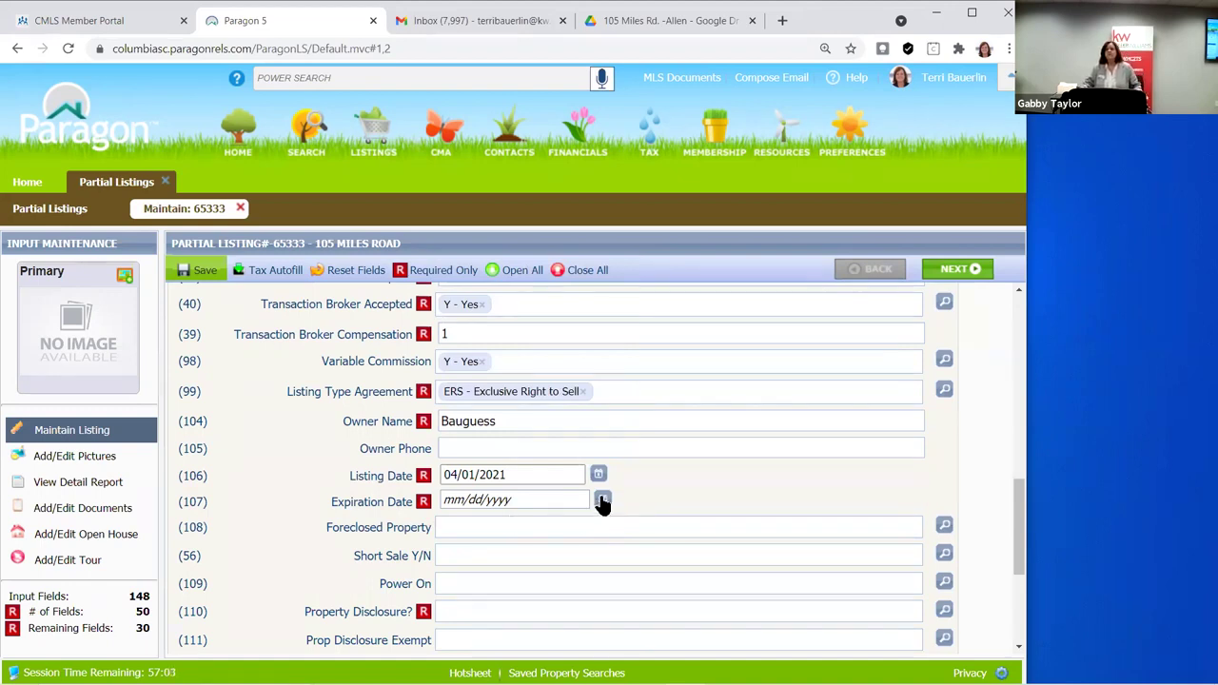
click(604, 501)
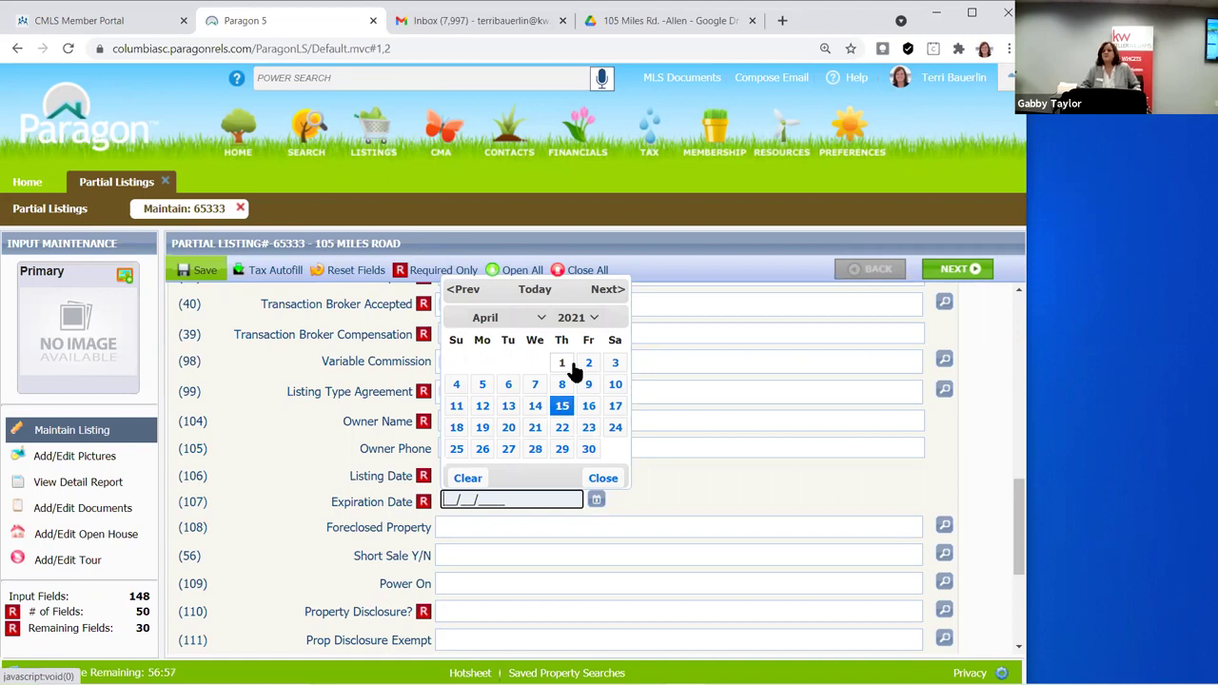
click(540, 318)
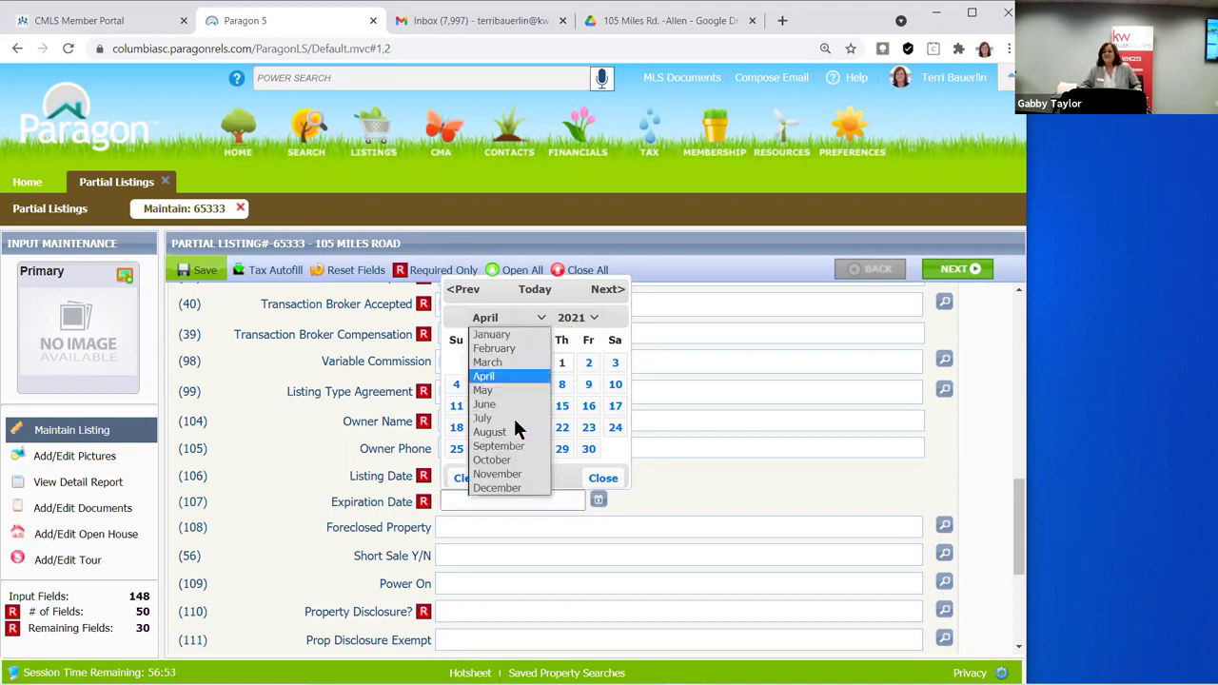
click(529, 446)
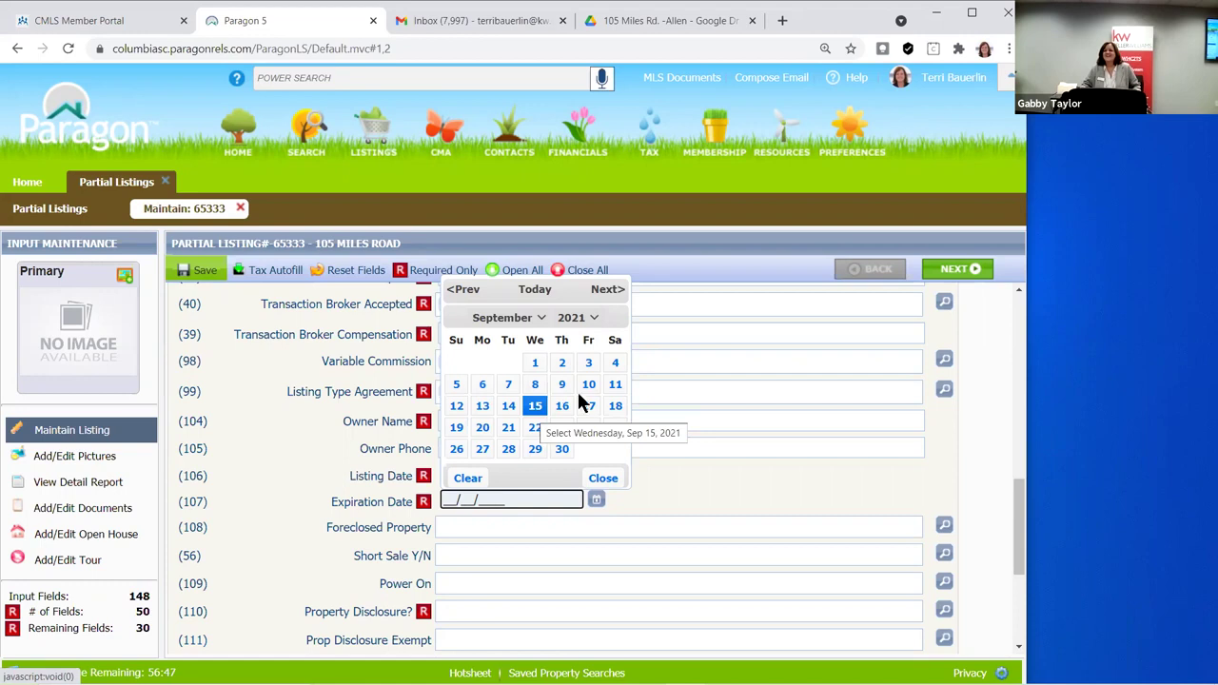
click(458, 405)
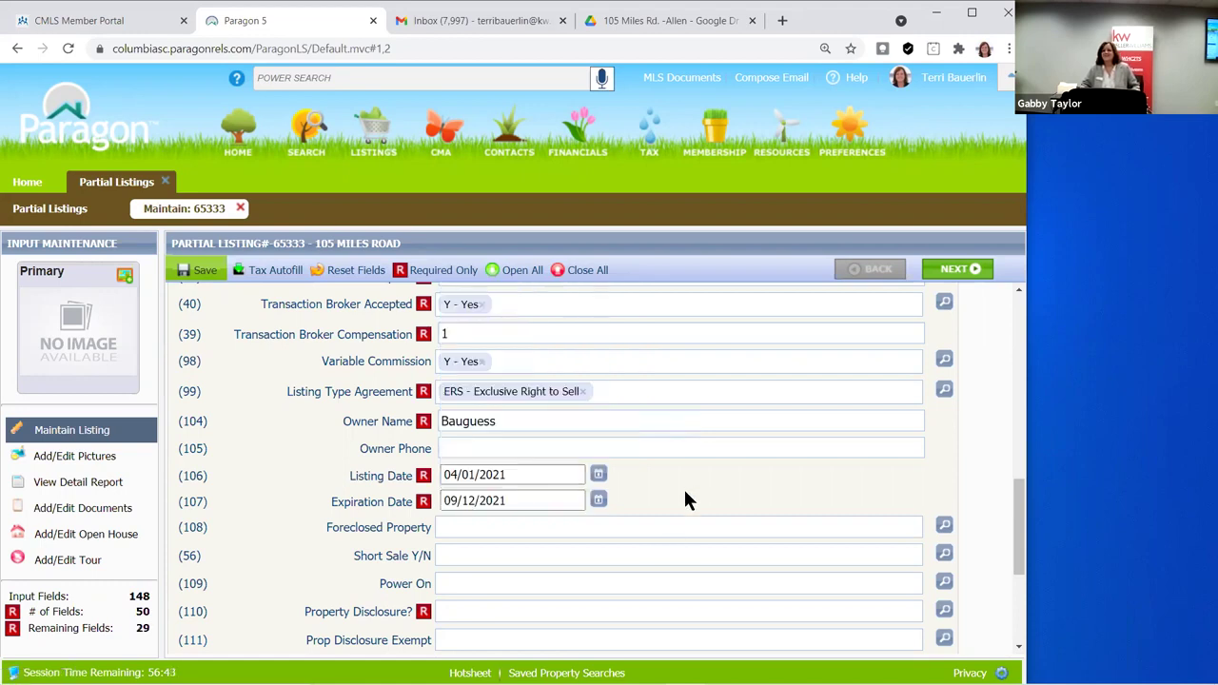
Set Foreclosed Property and Short Sale Y/N to 'N - No'
scroll(446, 447, down, 1)
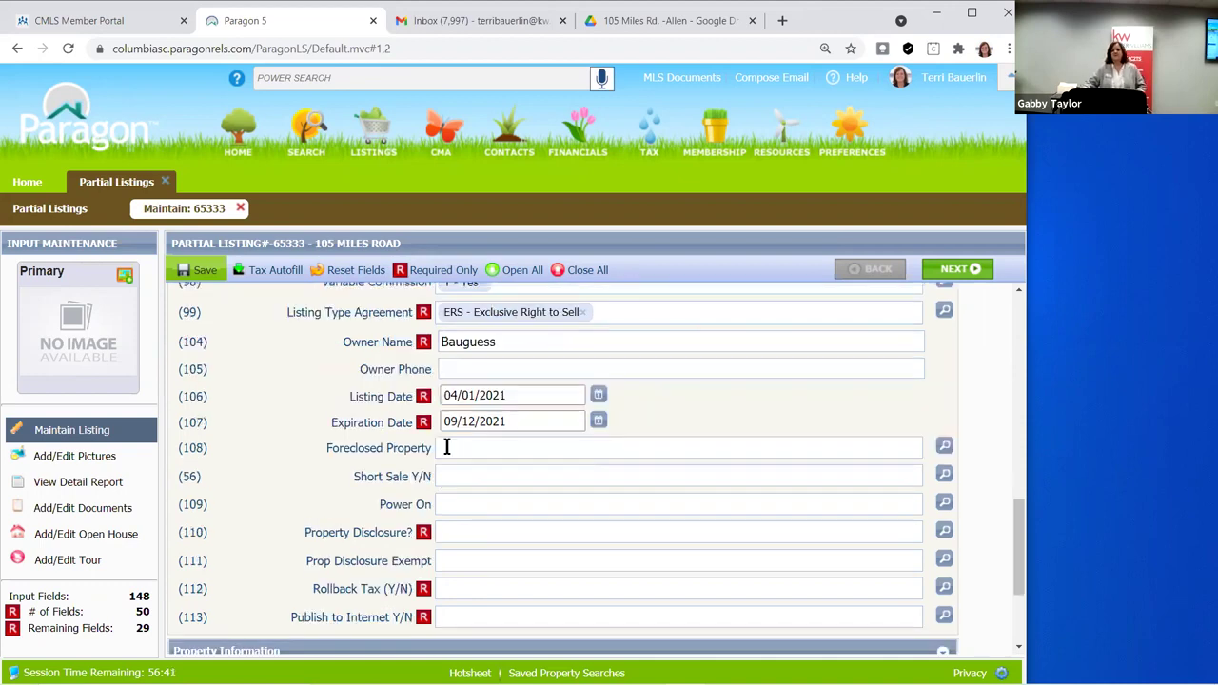
click(446, 447)
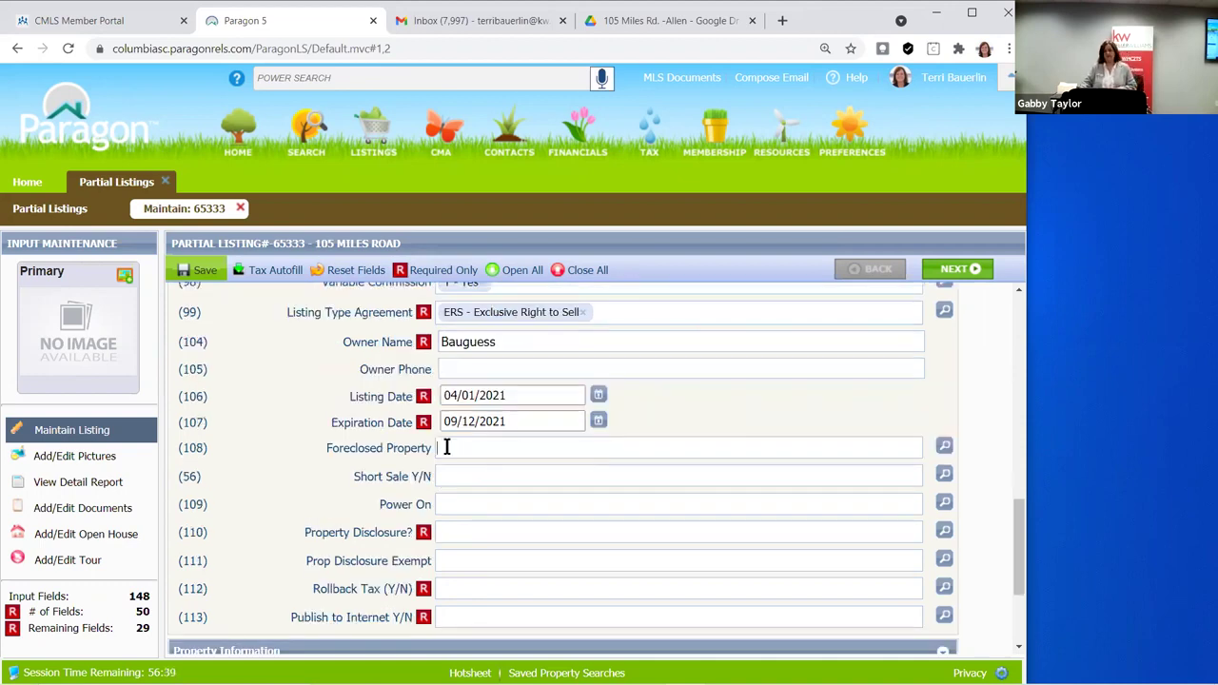
text(n)
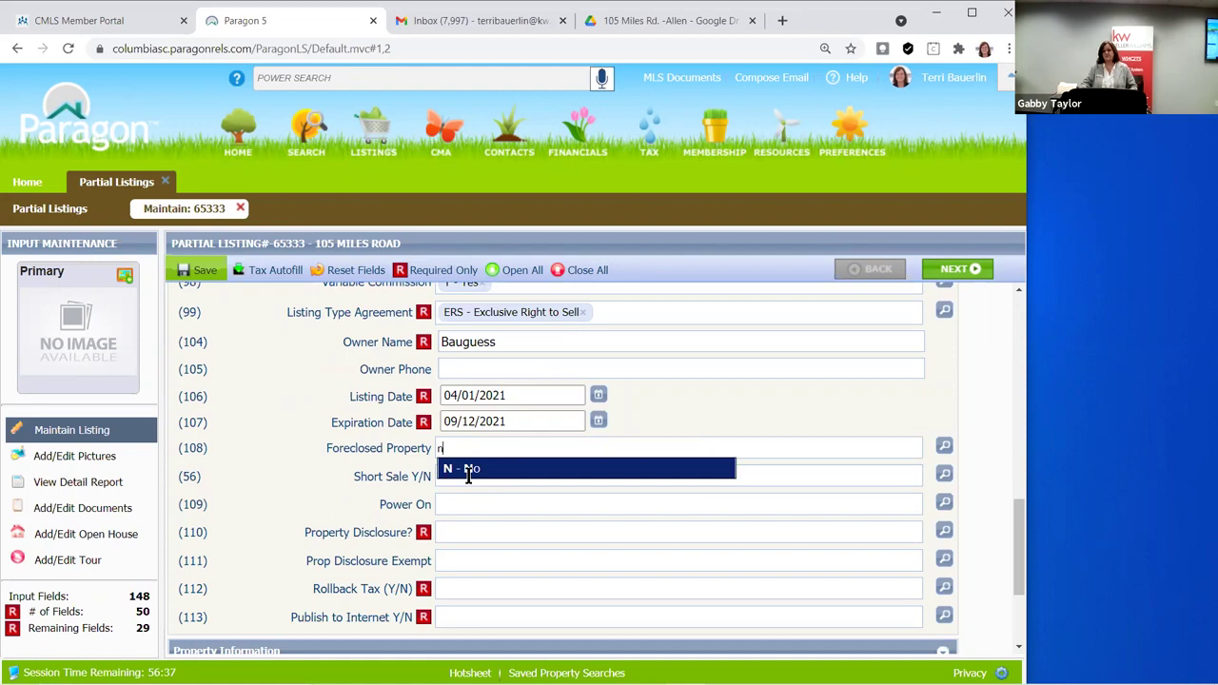
click(468, 476)
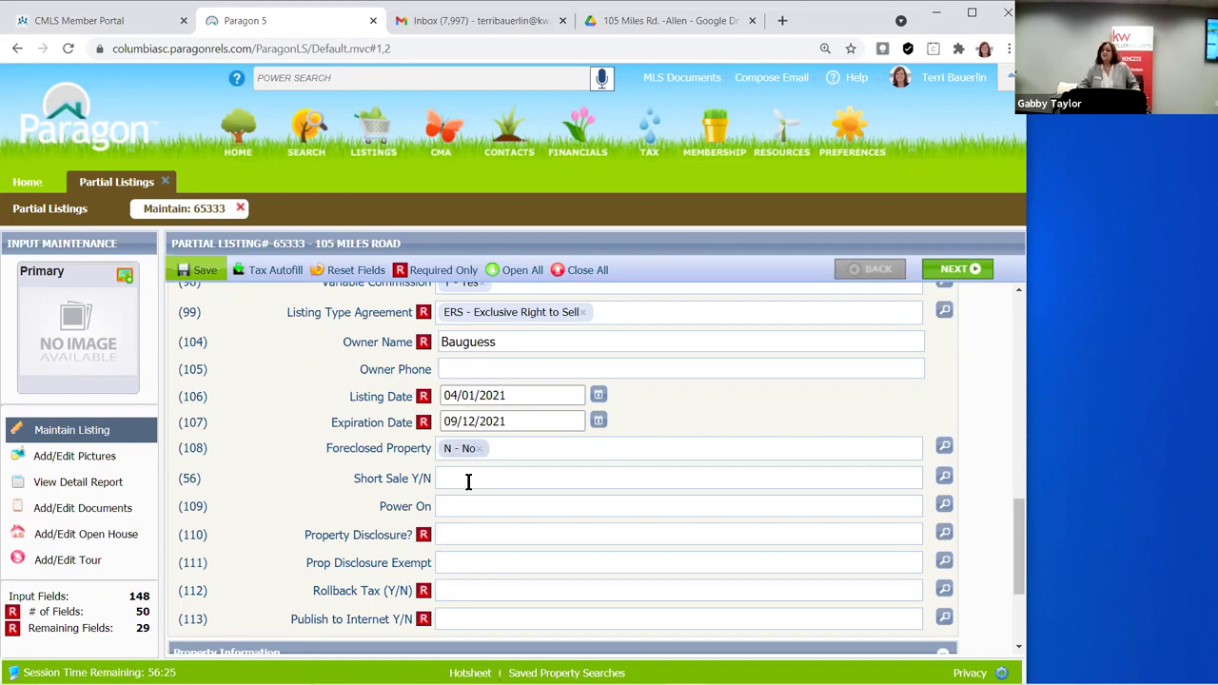
click(464, 483)
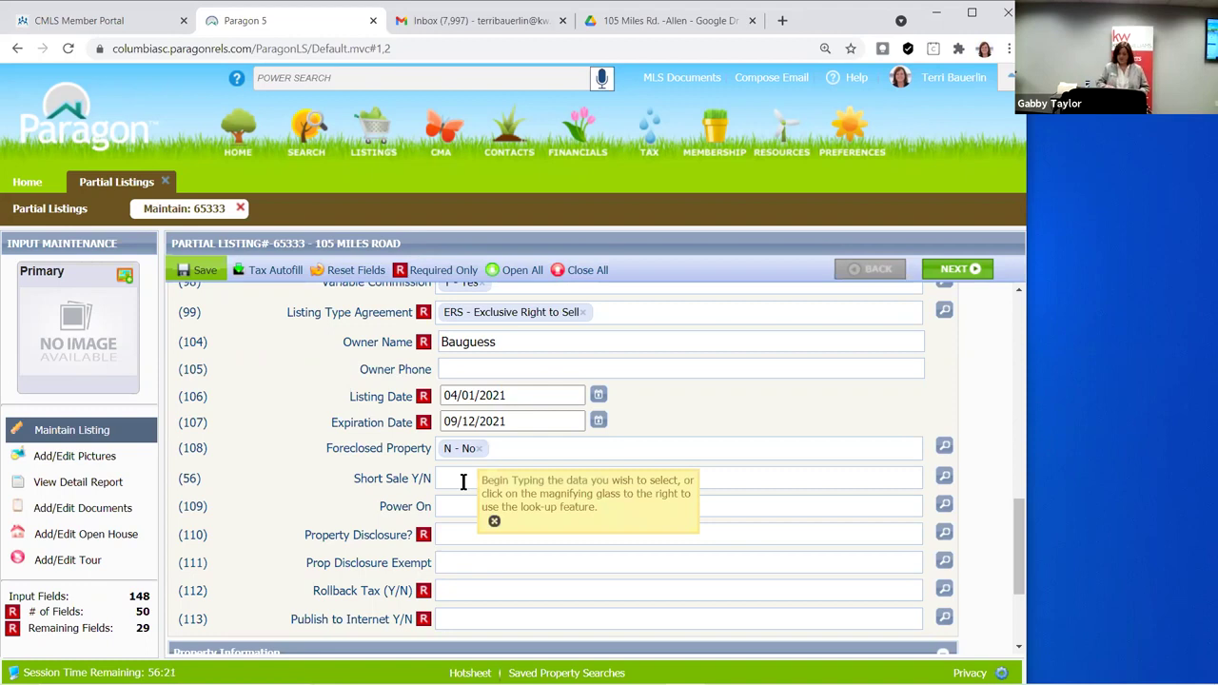
text(n)
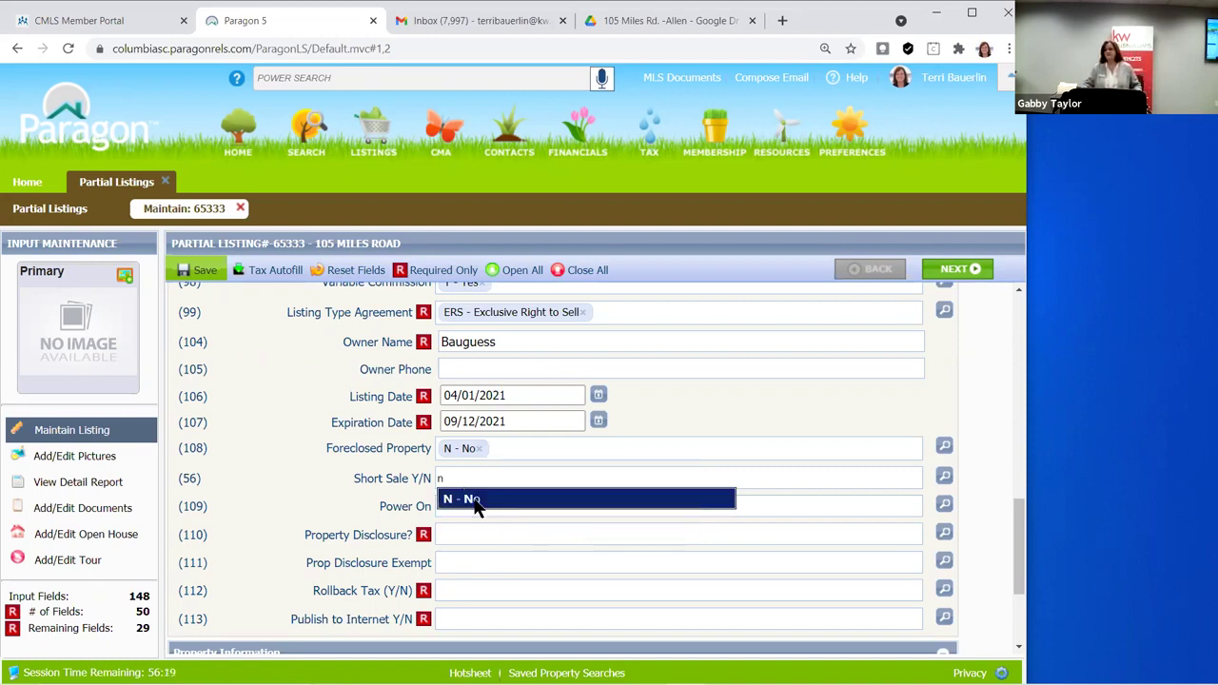
click(474, 502)
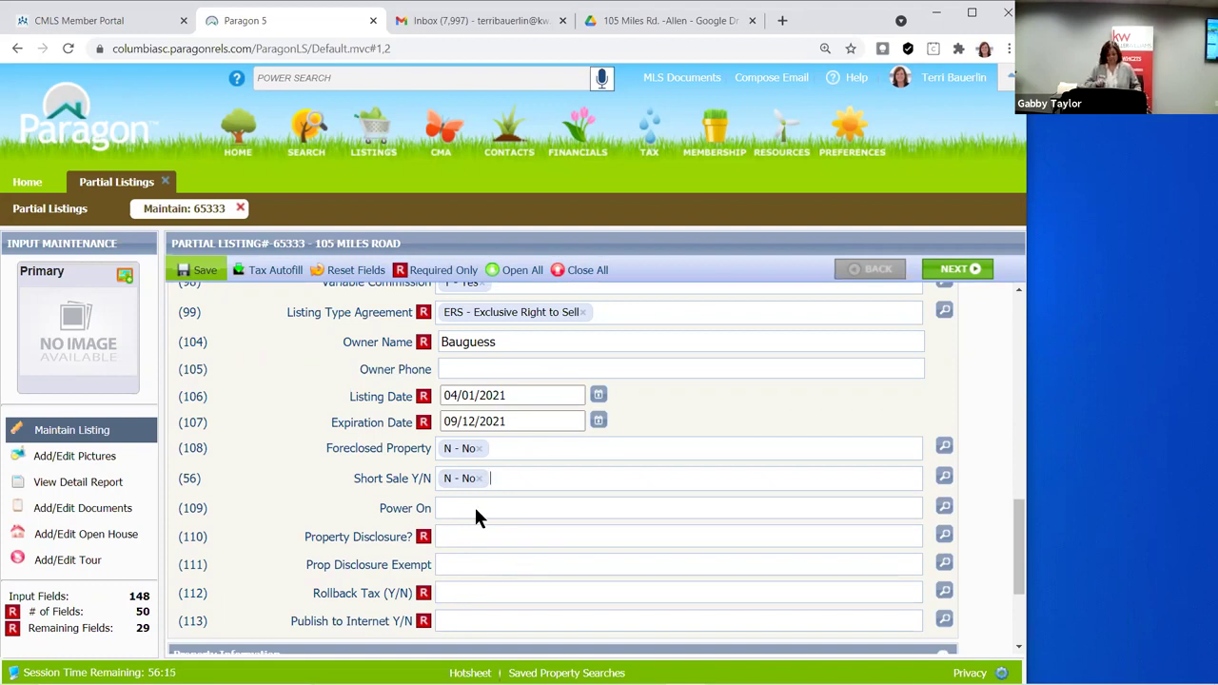
Set Power On to 'Y - Yes' and bring up the Property Disclosure? choices
click(476, 511)
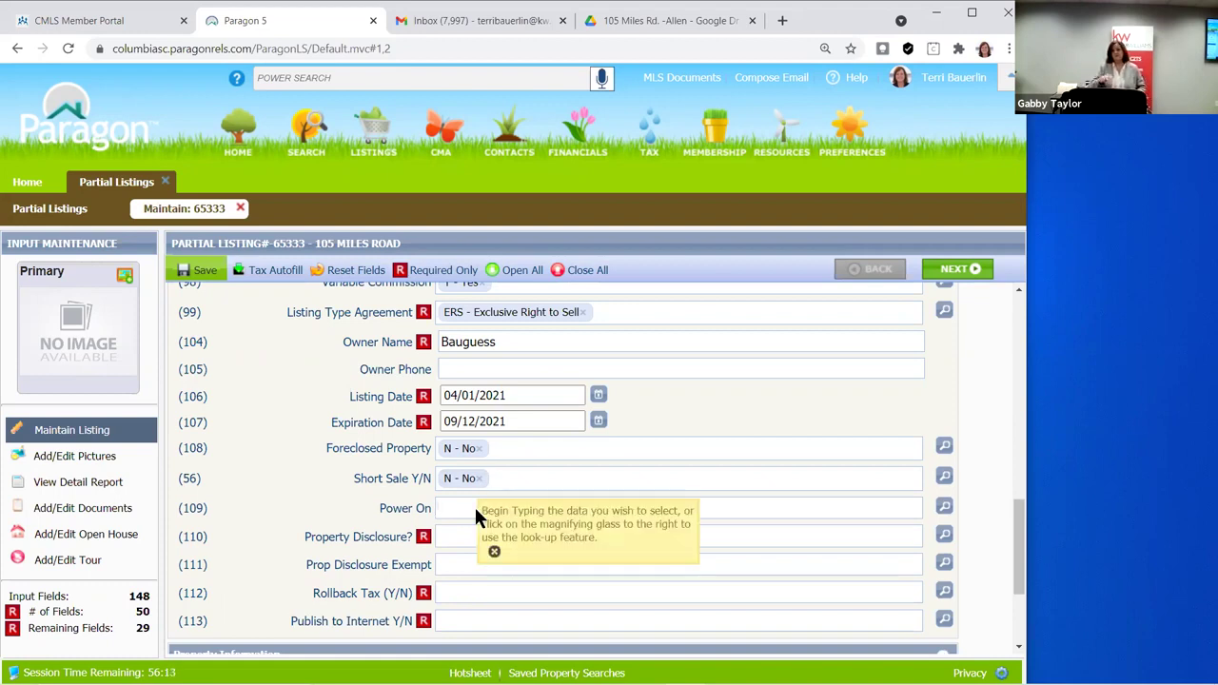
text(y)
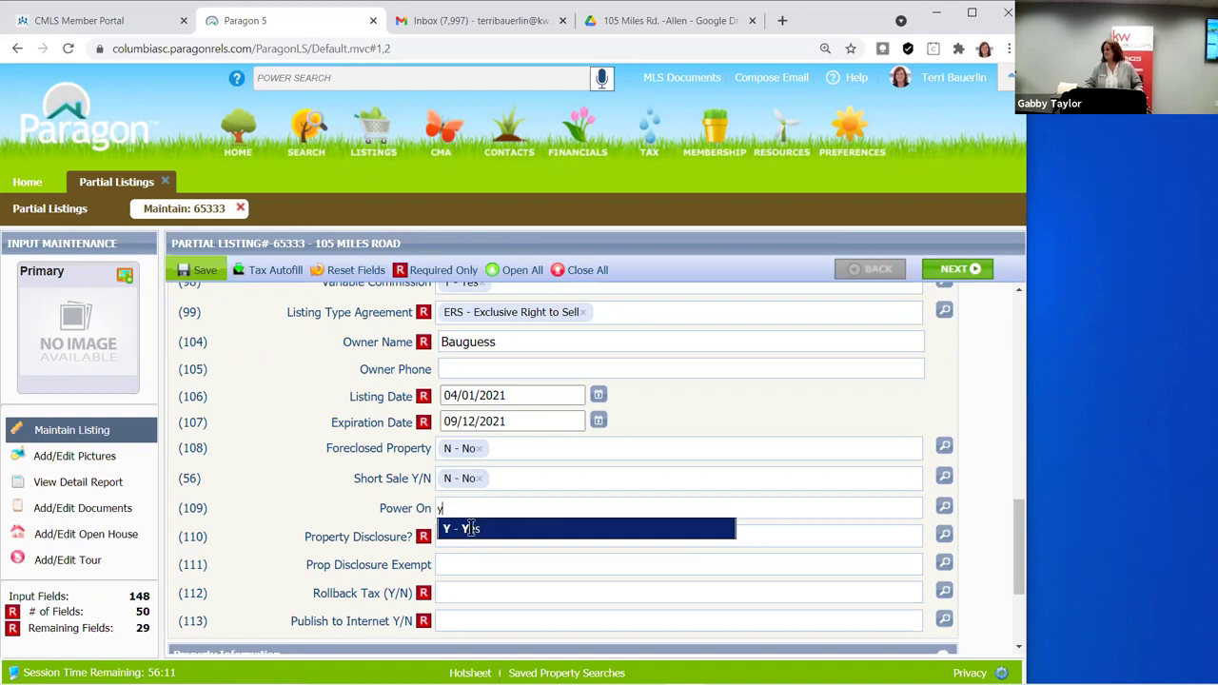
click(471, 530)
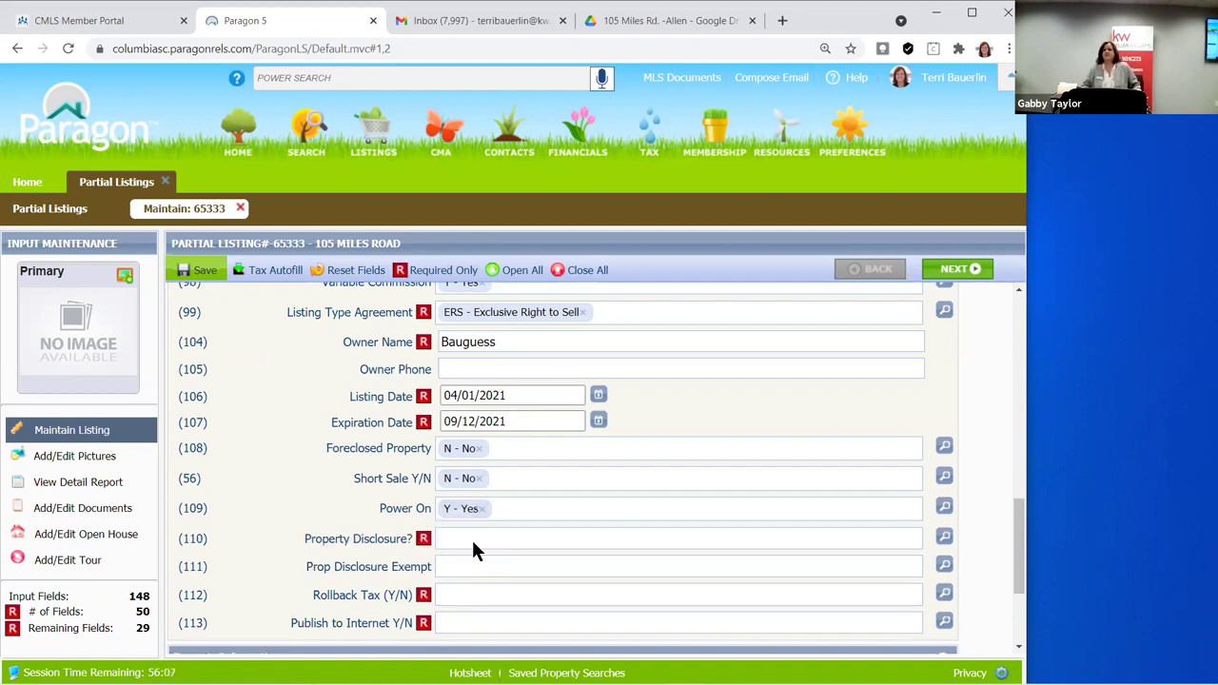
click(475, 549)
click(944, 536)
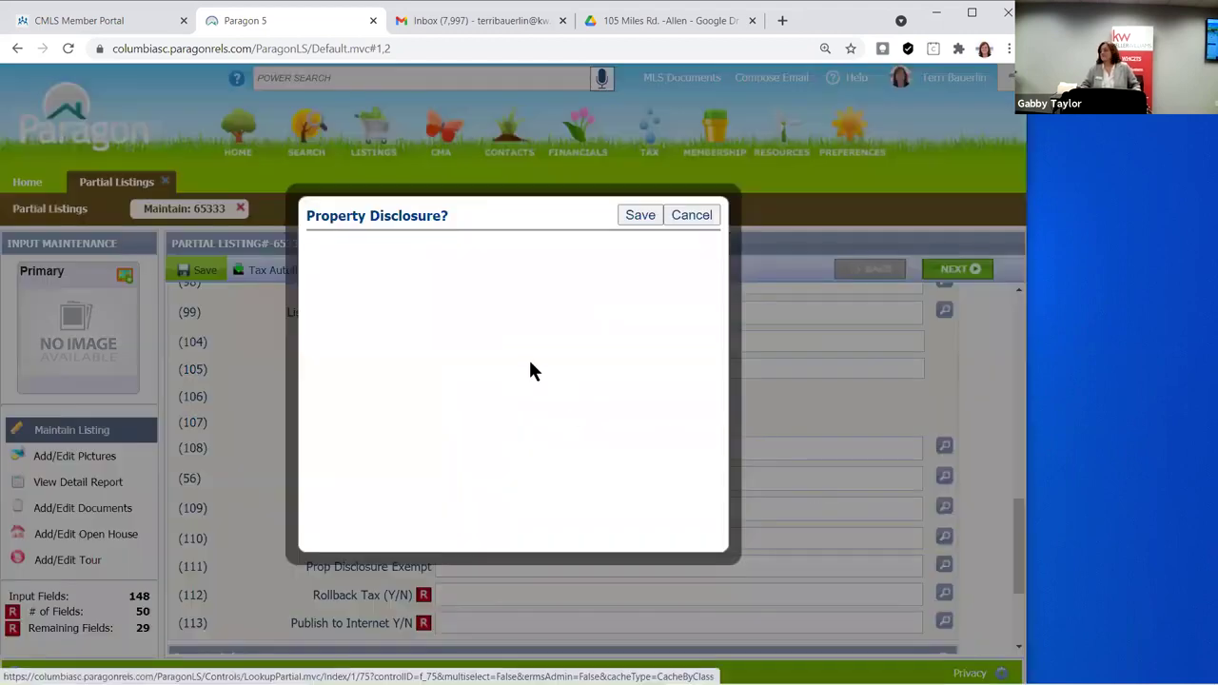
Choose 'Y - Yes' for Property Disclosure? from the lookup and confirm it
click(458, 283)
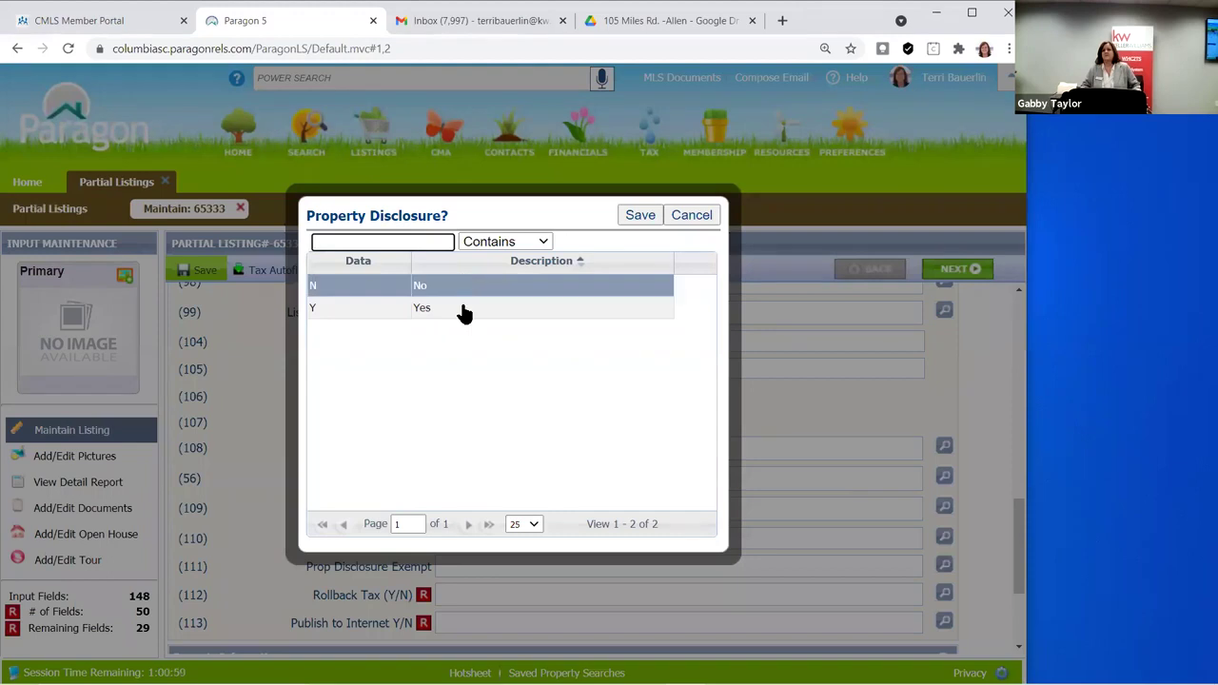
click(455, 310)
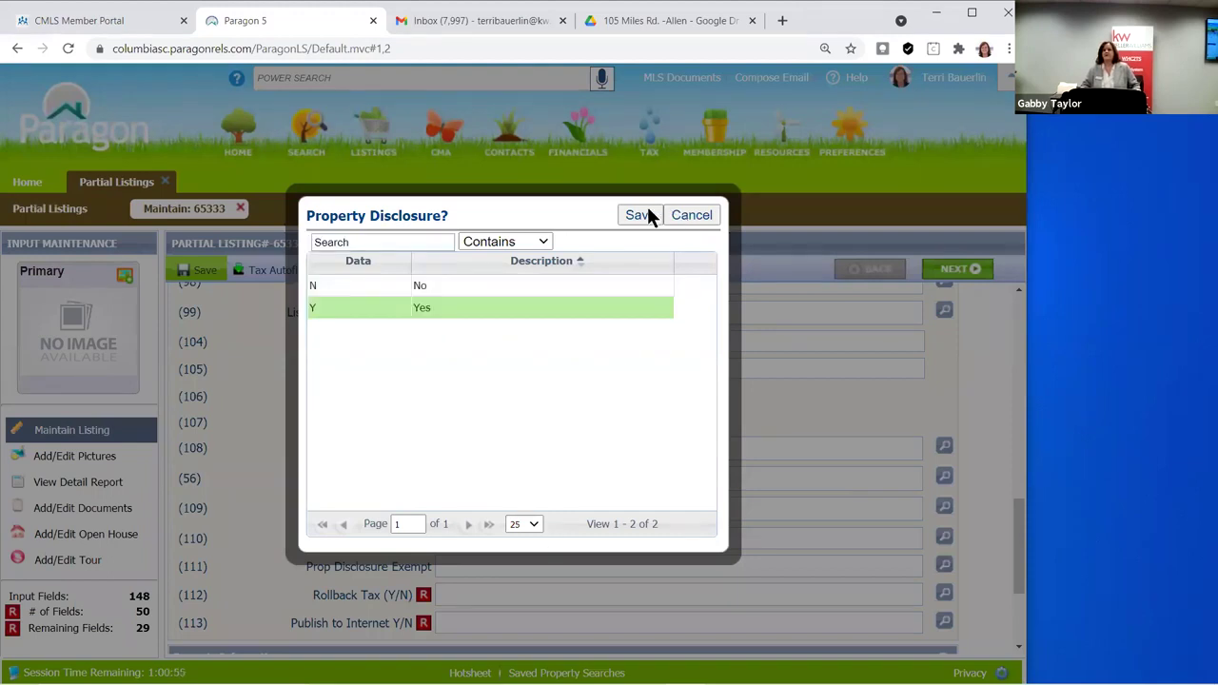
key(Return)
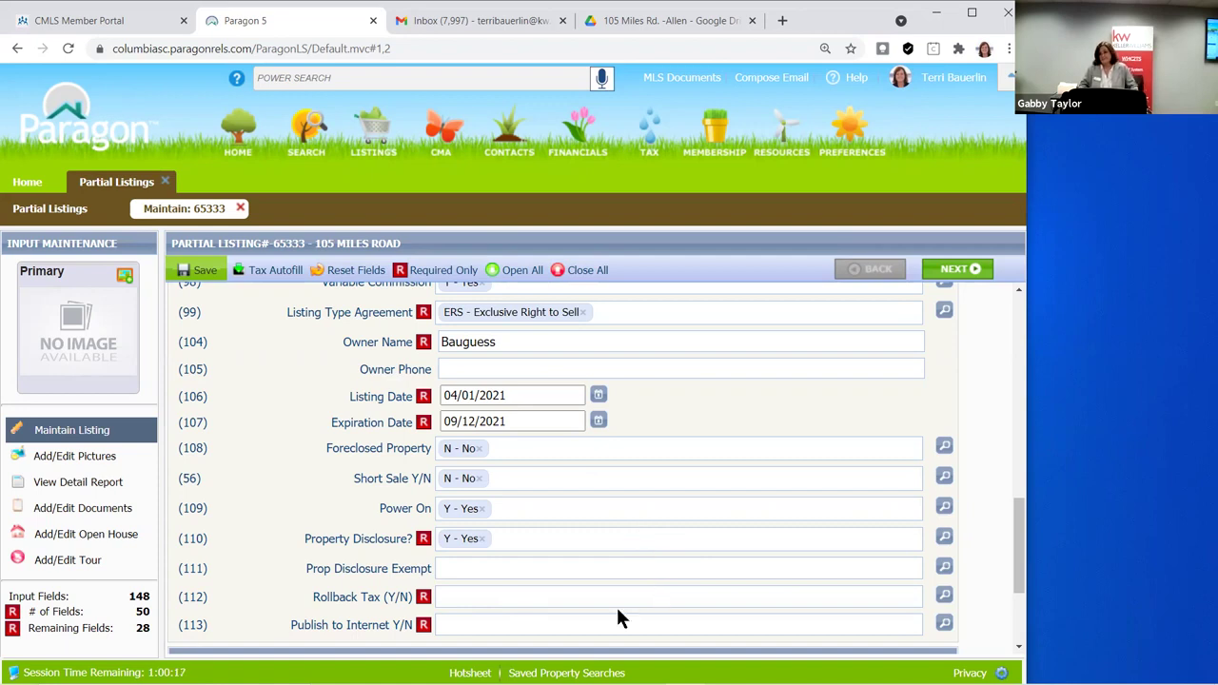
Set Prop Disclosure Exempt and Rollback Tax to 'N - No'
scroll(452, 544, down, 1)
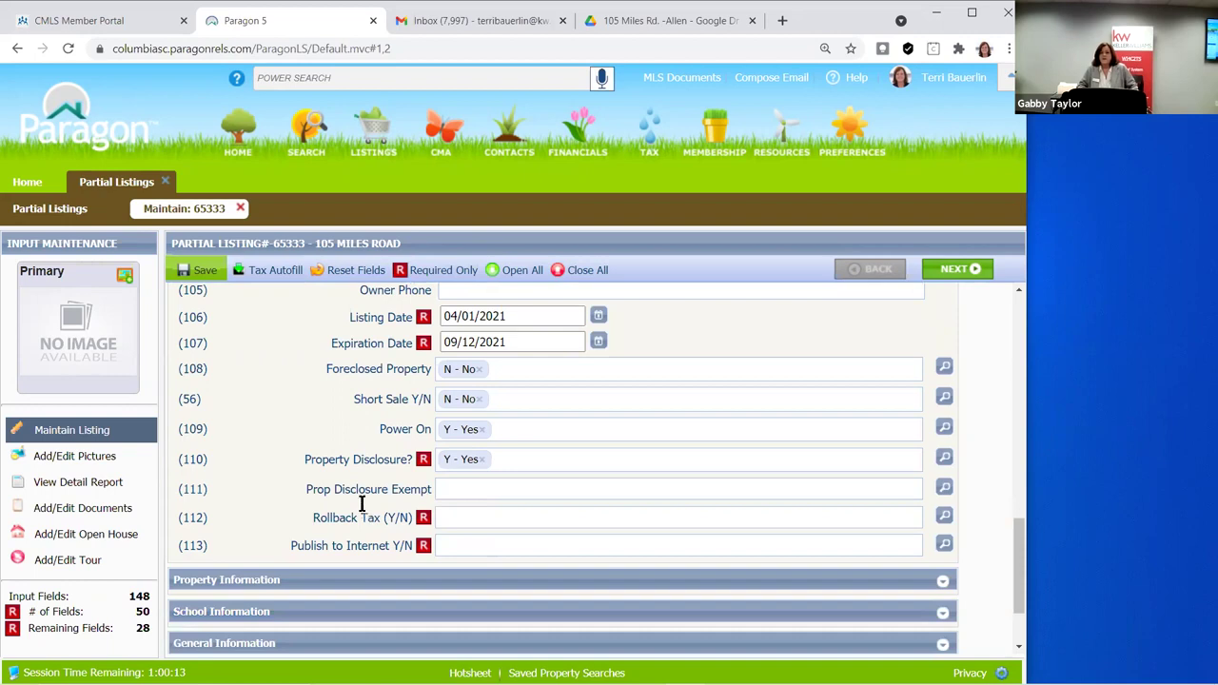
click(470, 486)
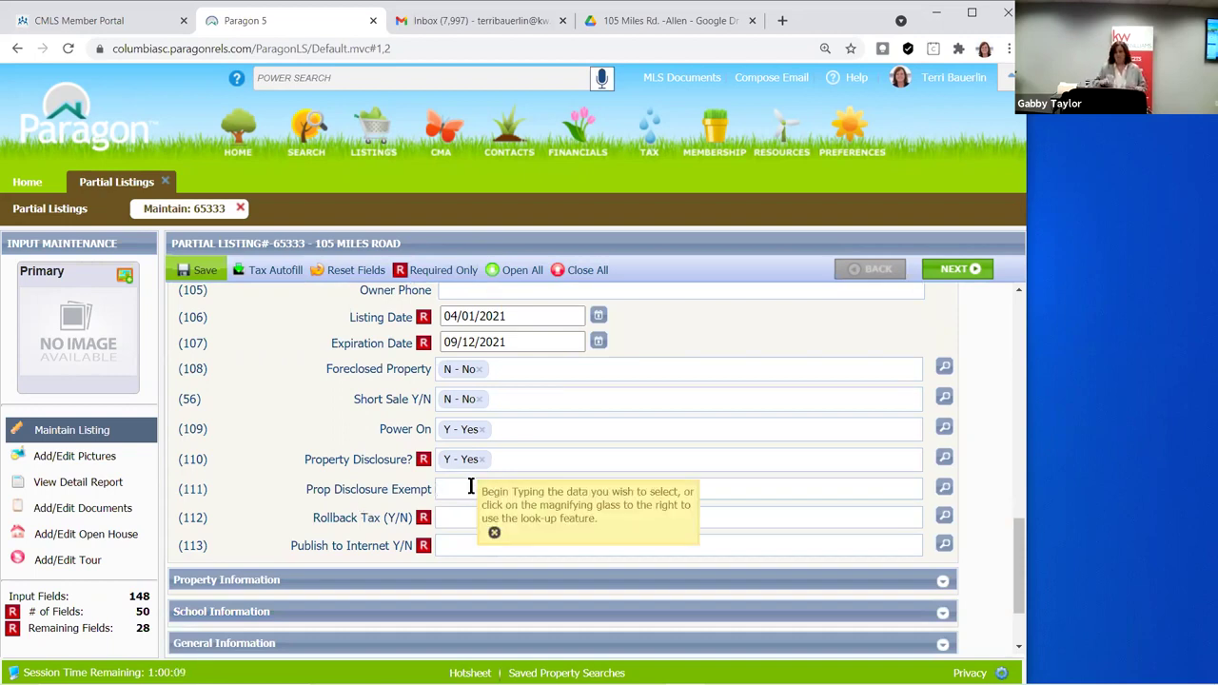
text(n)
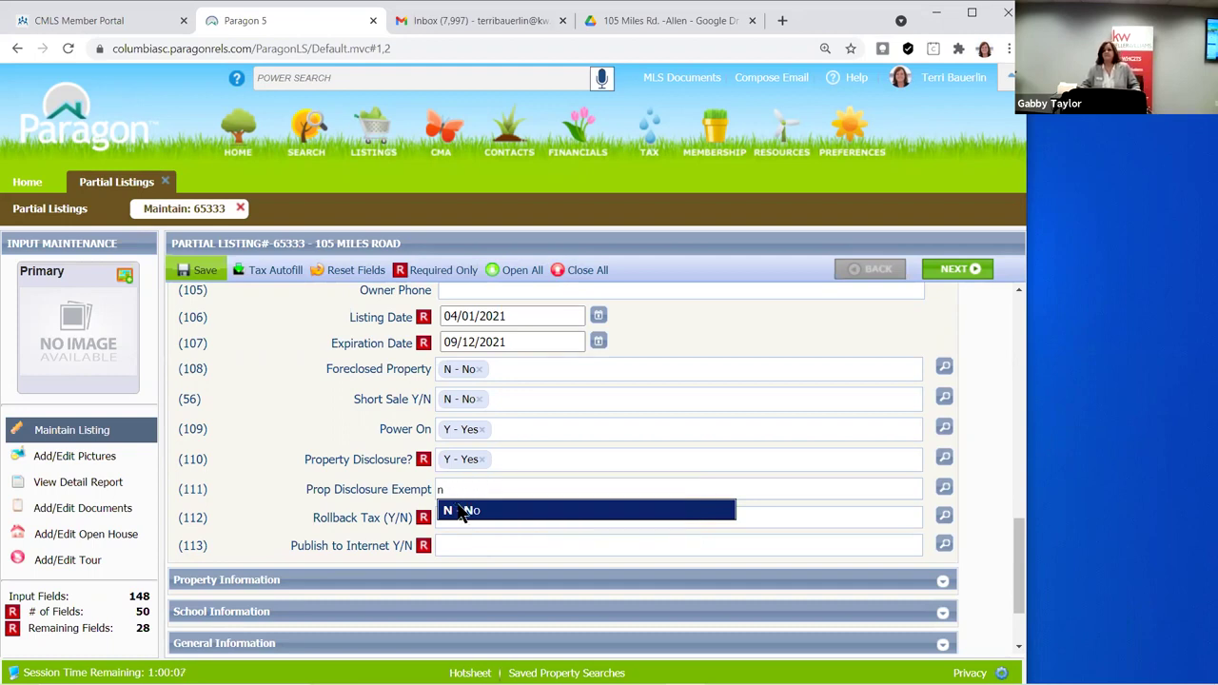
click(465, 510)
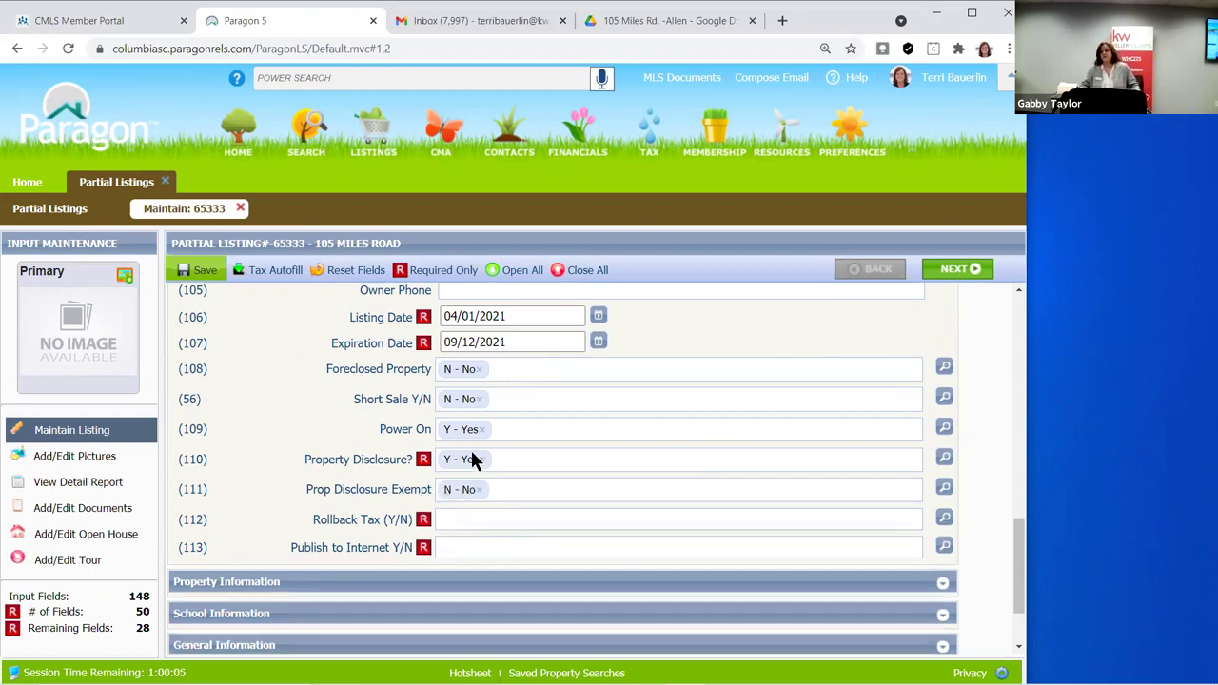
click(464, 518)
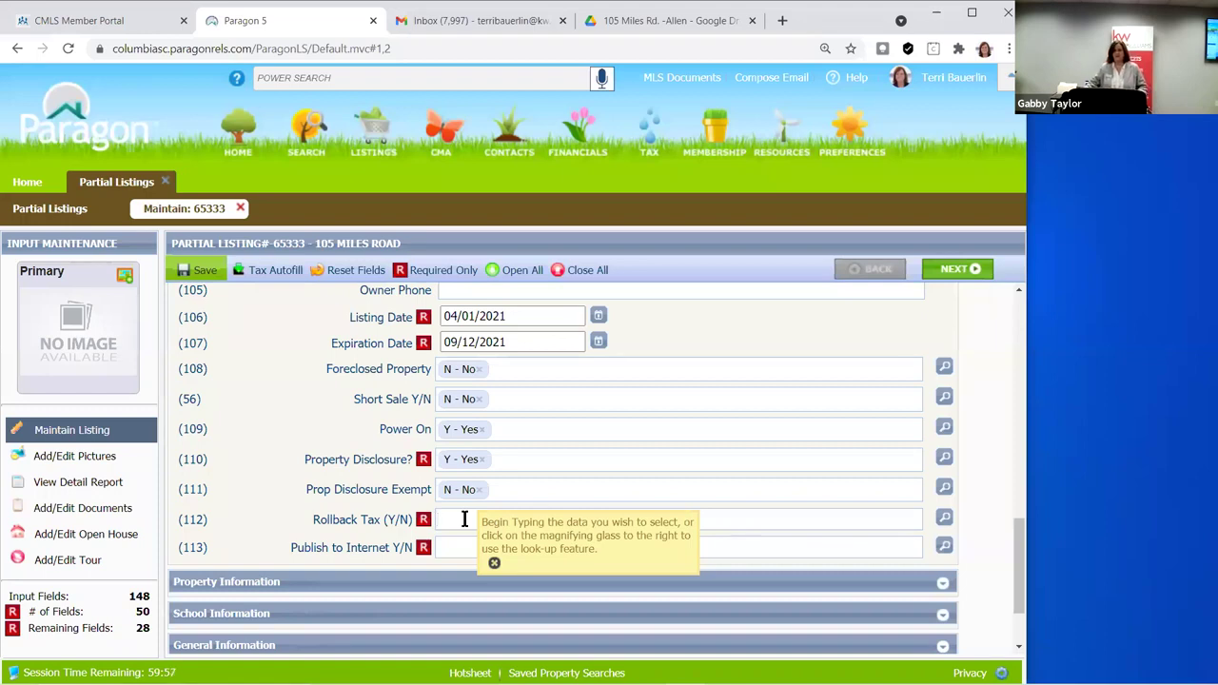
text(n)
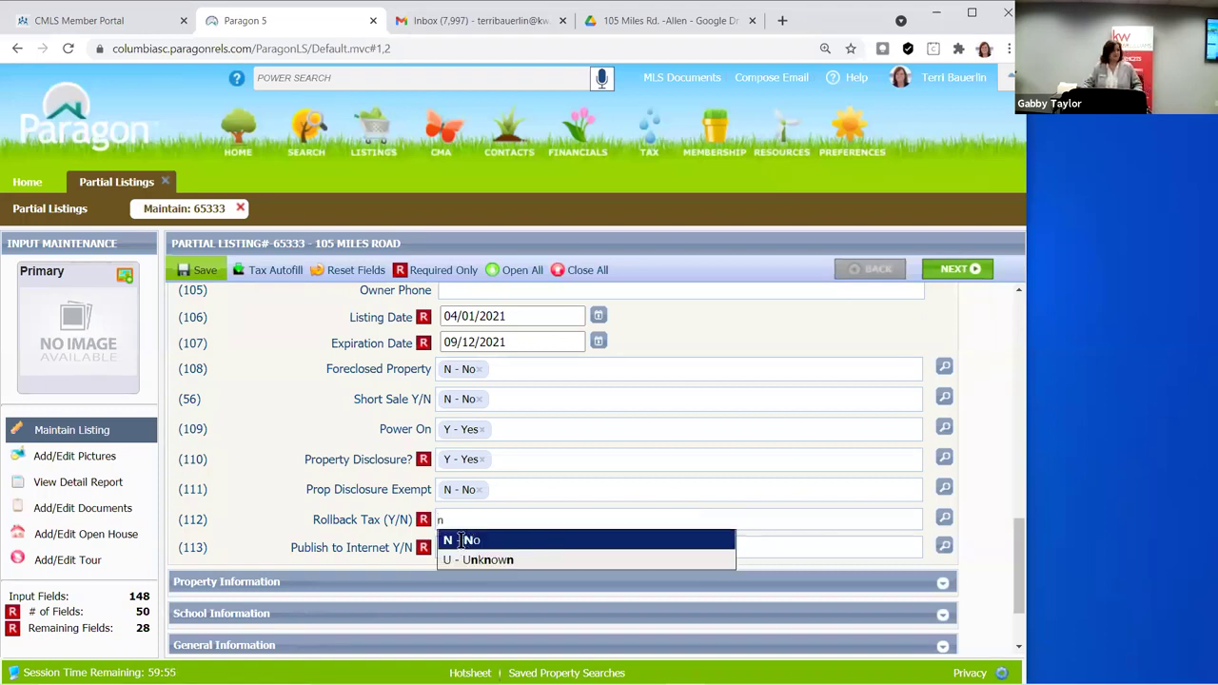
click(461, 540)
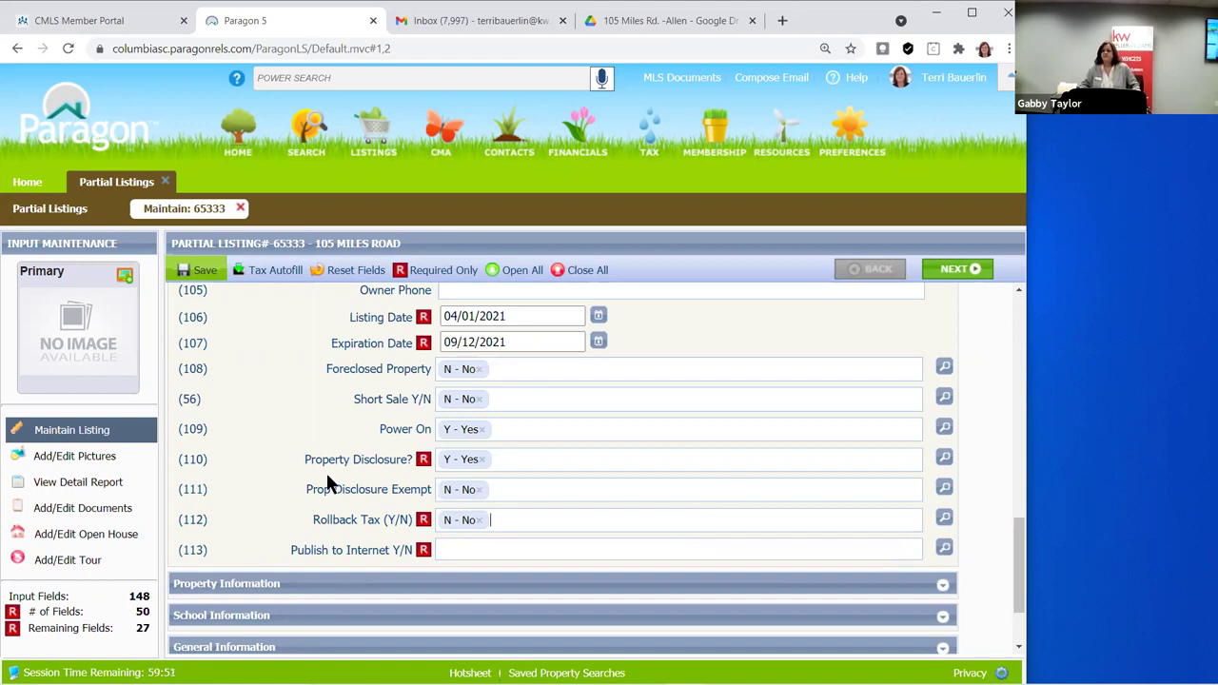
Set Publish to Internet to 'Y - Yes'
scroll(314, 471, down, 1)
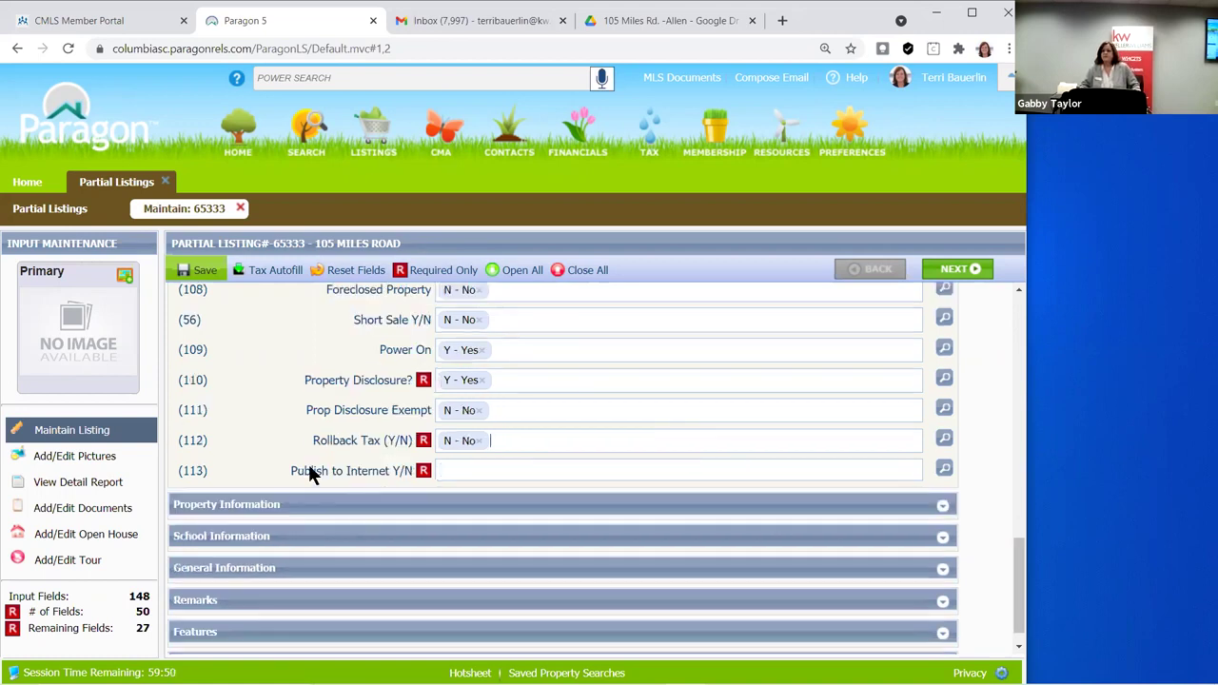
click(452, 473)
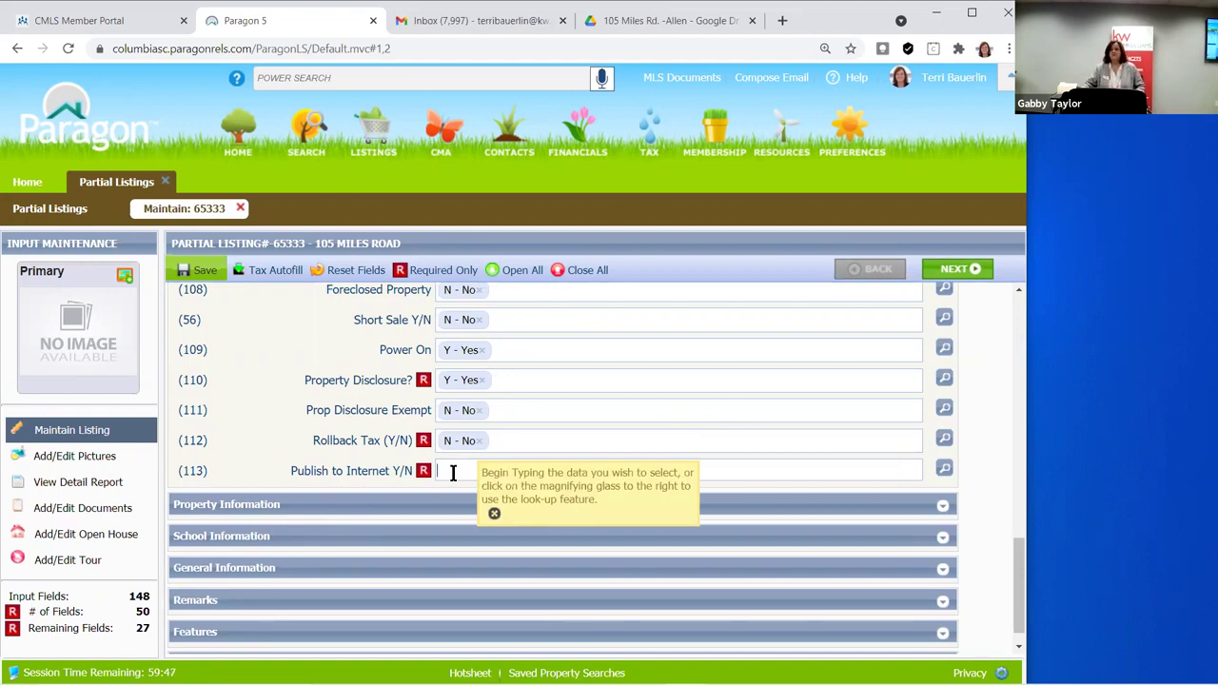
text(y)
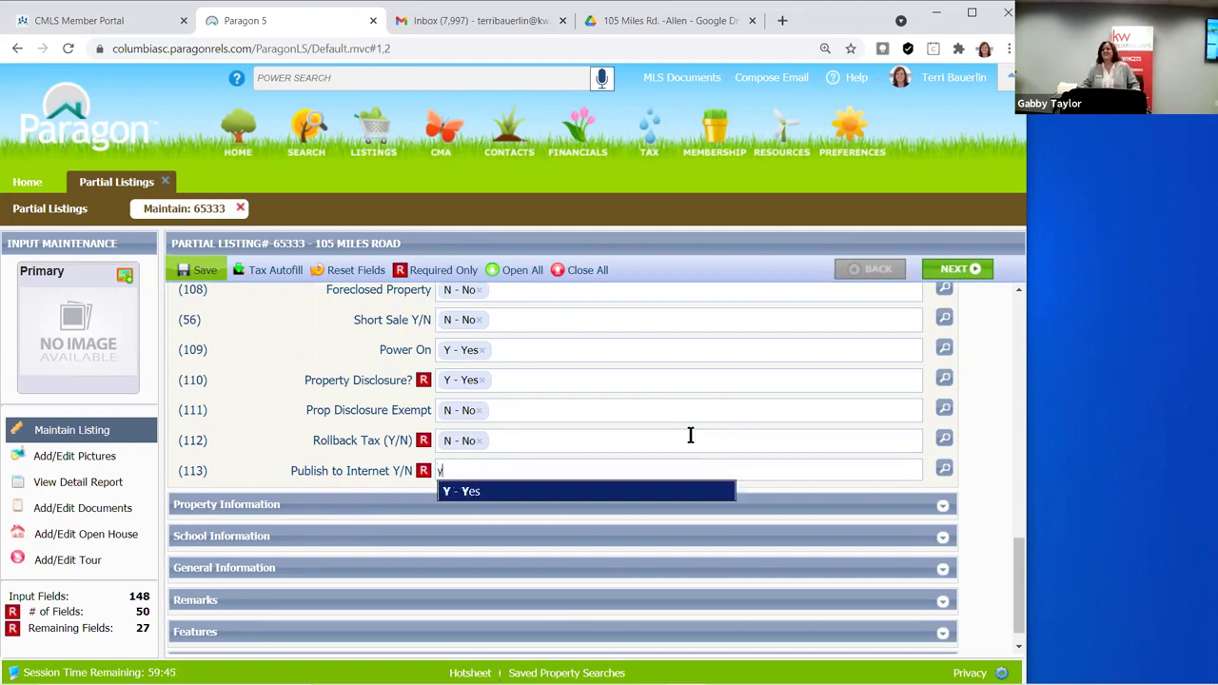
key(Return)
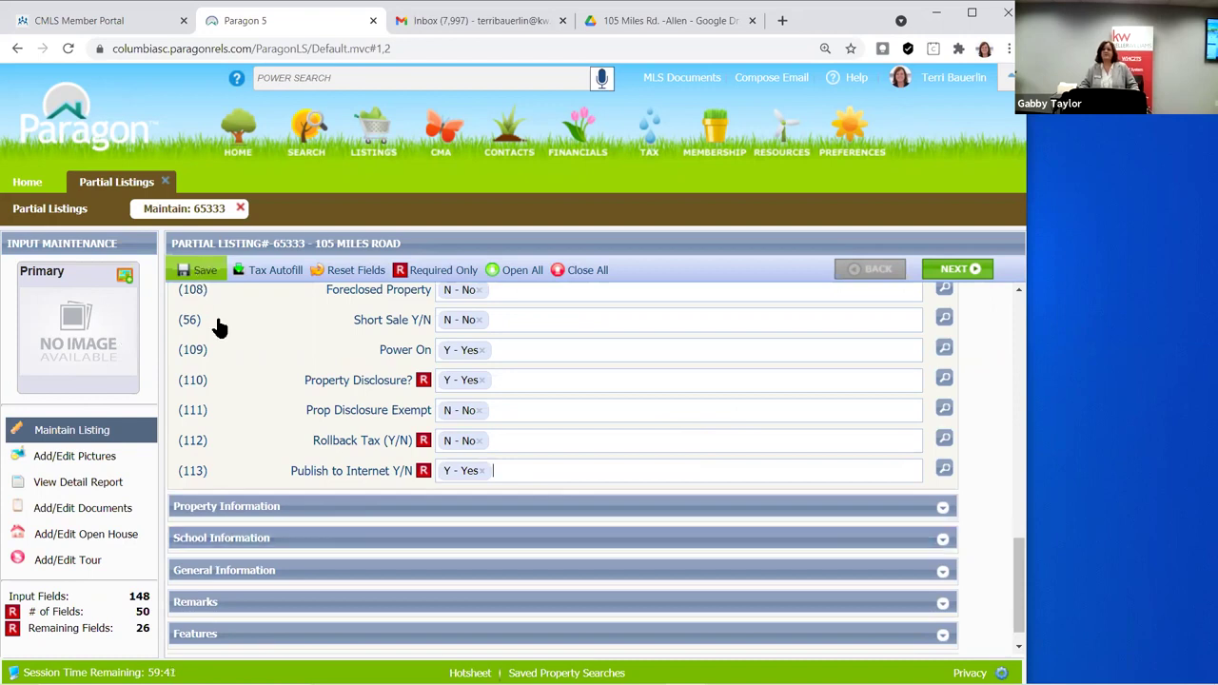
mouse_move(218, 326)
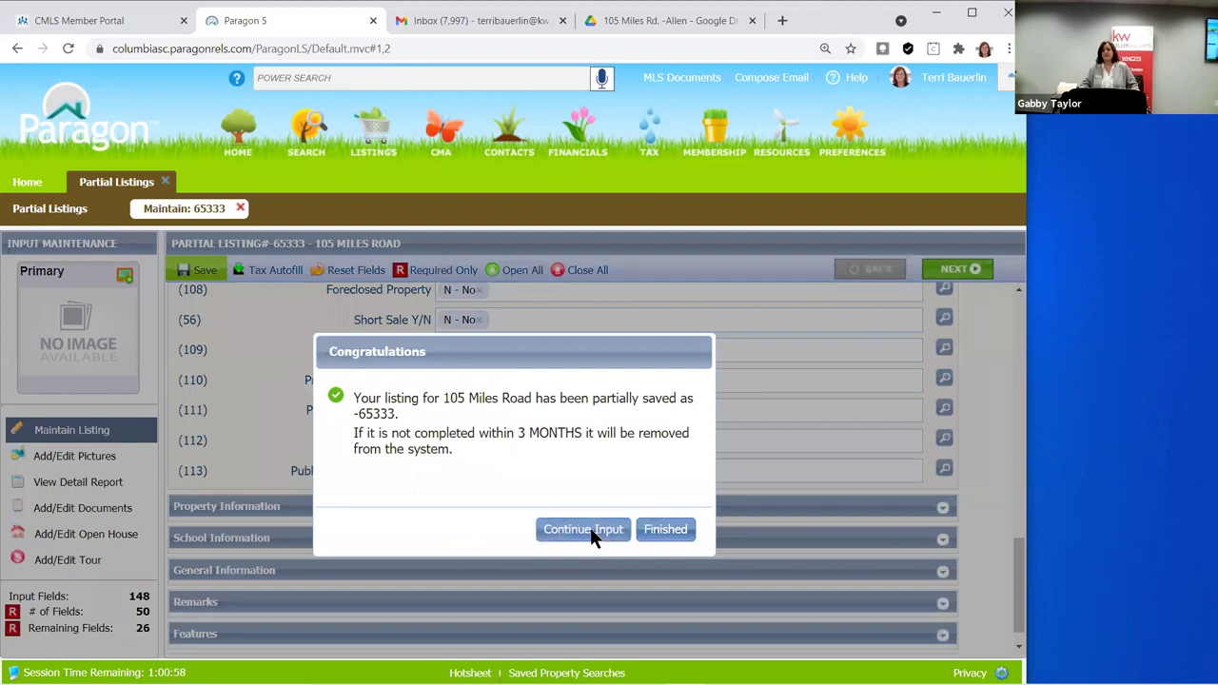
Continue editing partial listing 65333 and expand its Property Information section
click(582, 529)
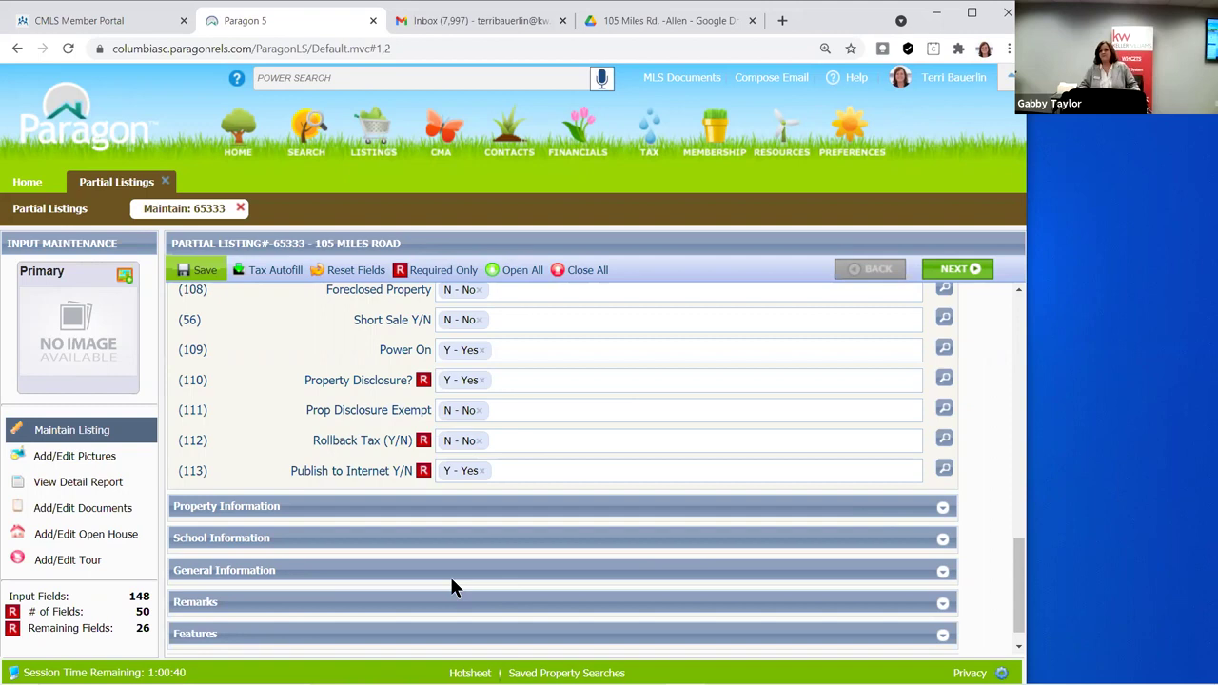
click(296, 508)
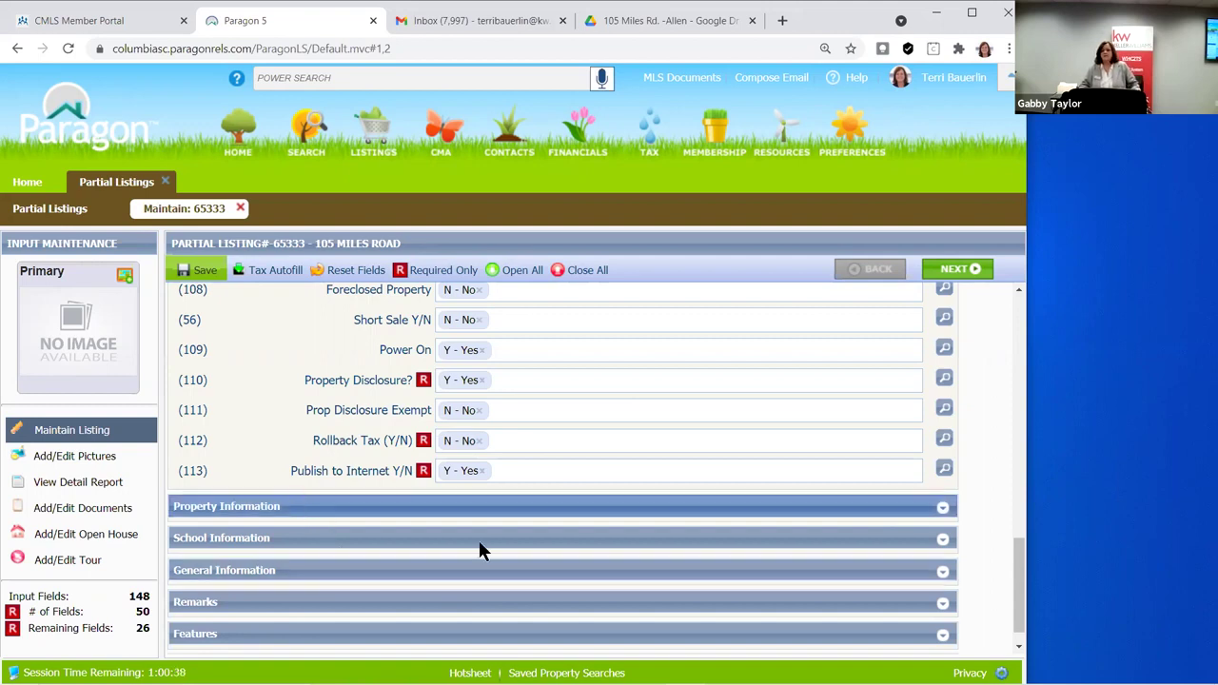
scroll(679, 444, down, 2)
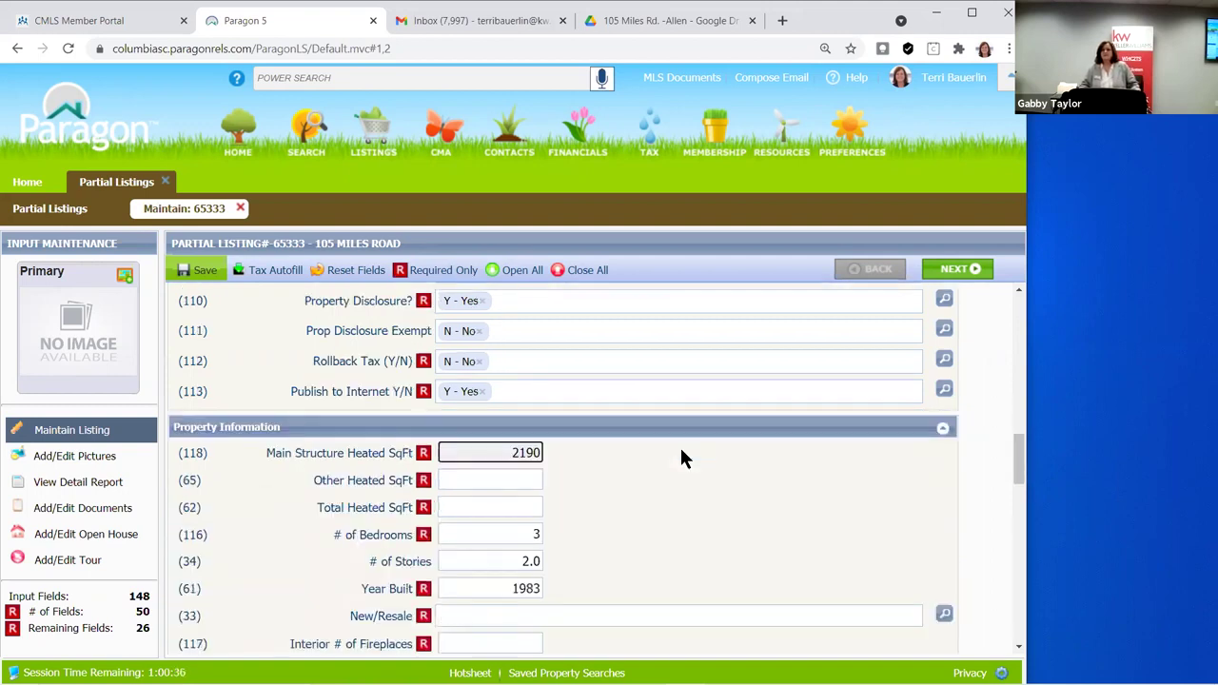
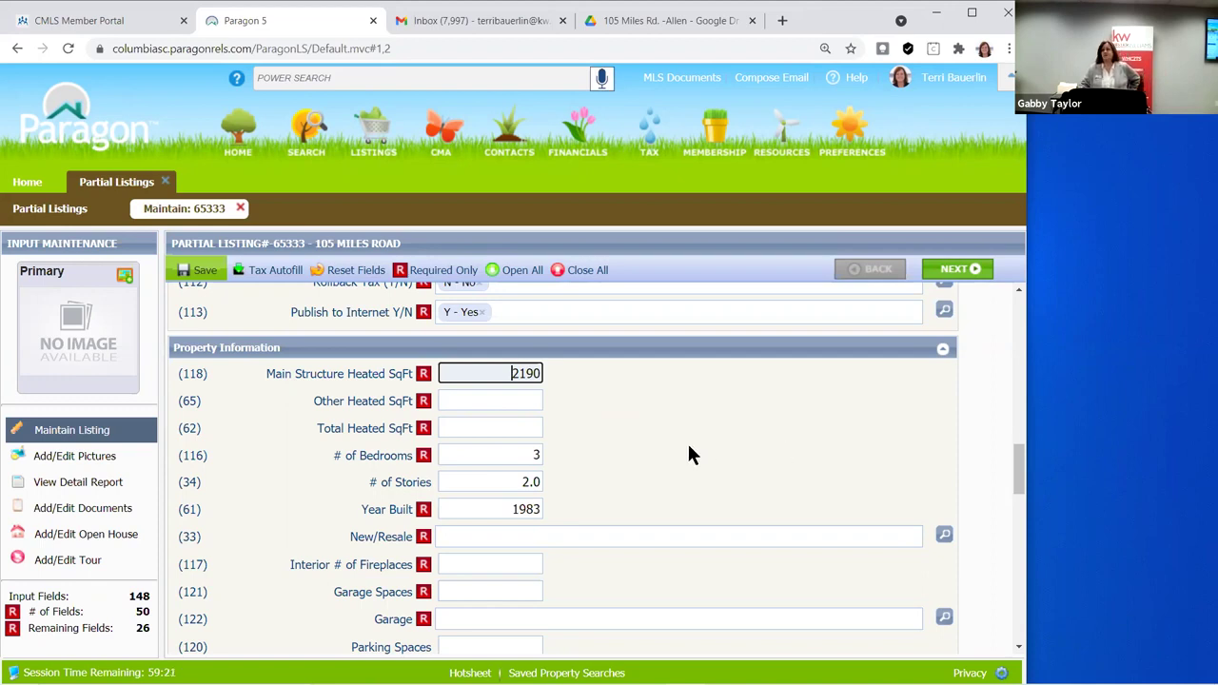
Enter 0 for Other Heated SqFt and 2190 for Total Heated SqFt
click(520, 400)
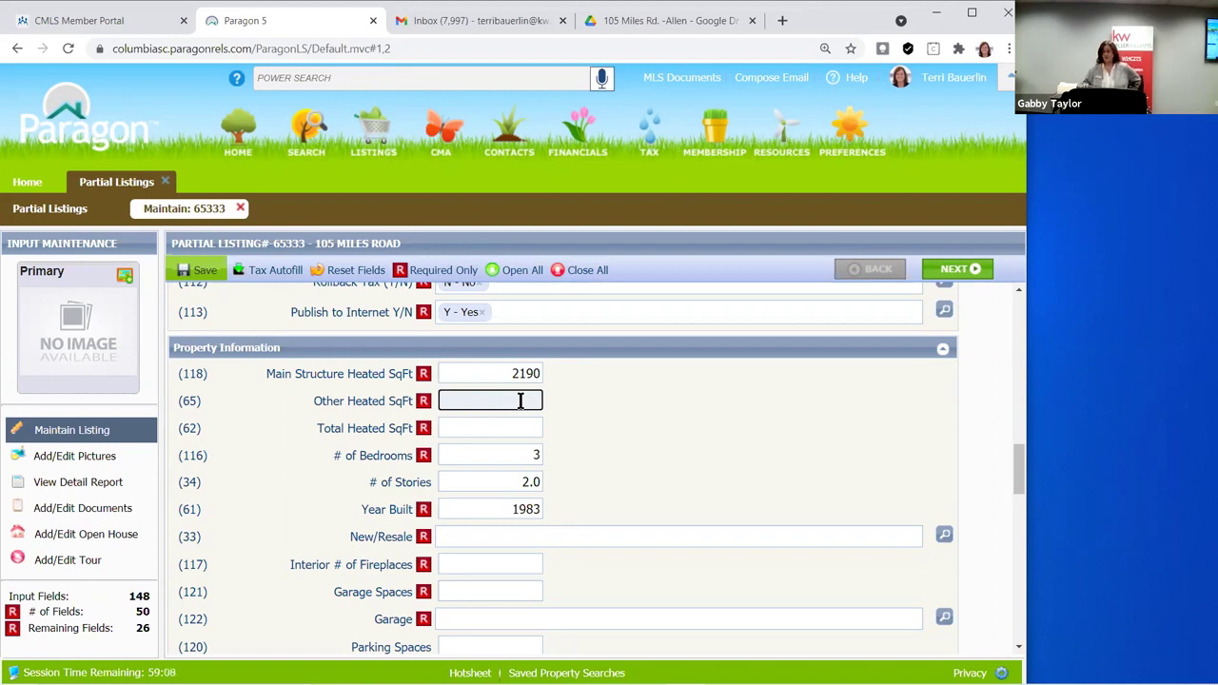
text(0)
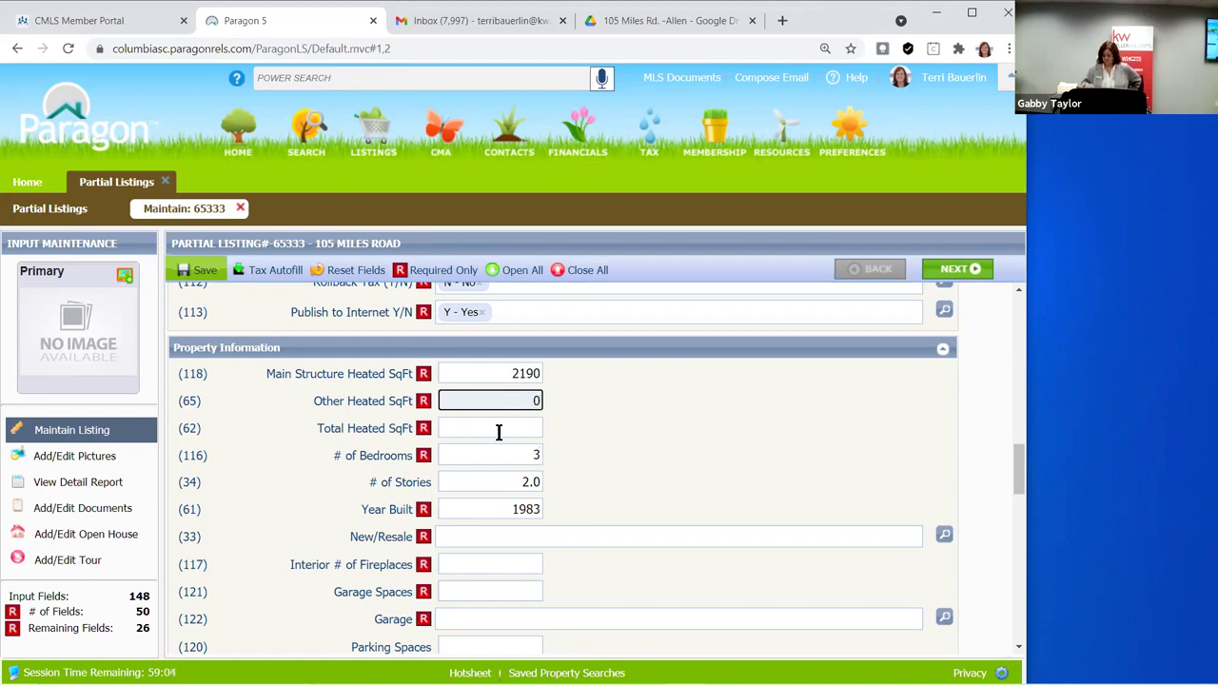
click(498, 428)
text(2190)
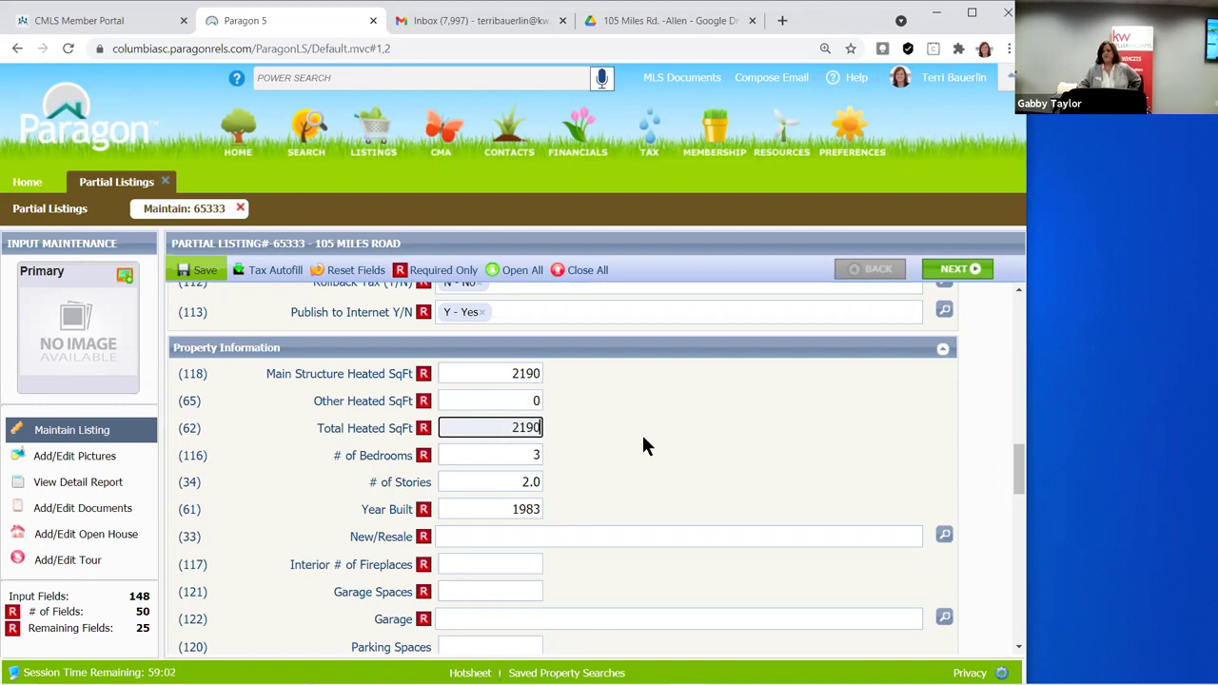
click(545, 504)
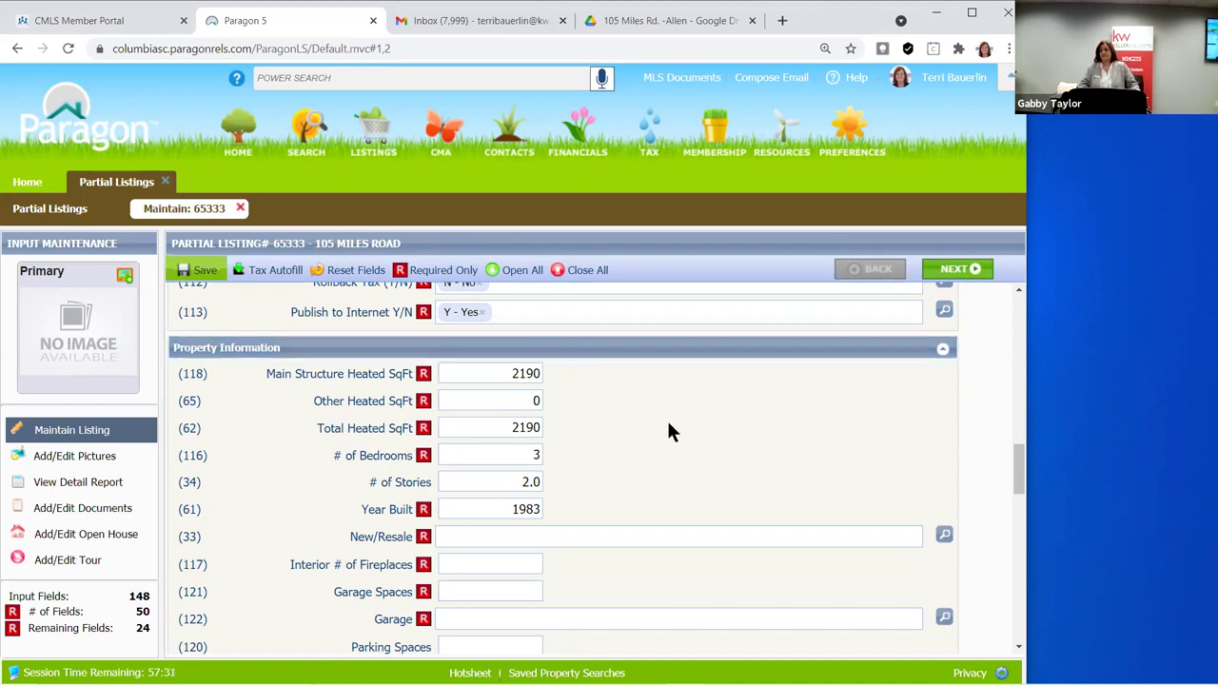
Set New/Resale to RESALE - Resale
scroll(574, 520, down, 1)
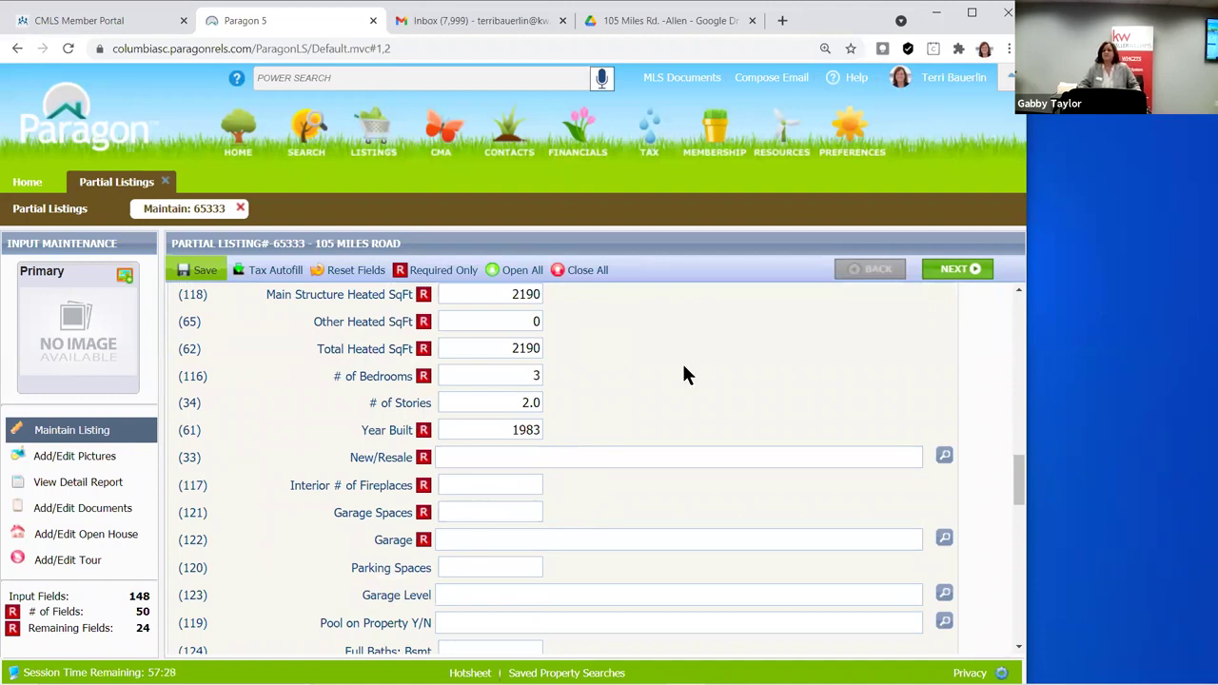
scroll(538, 533, up, 1)
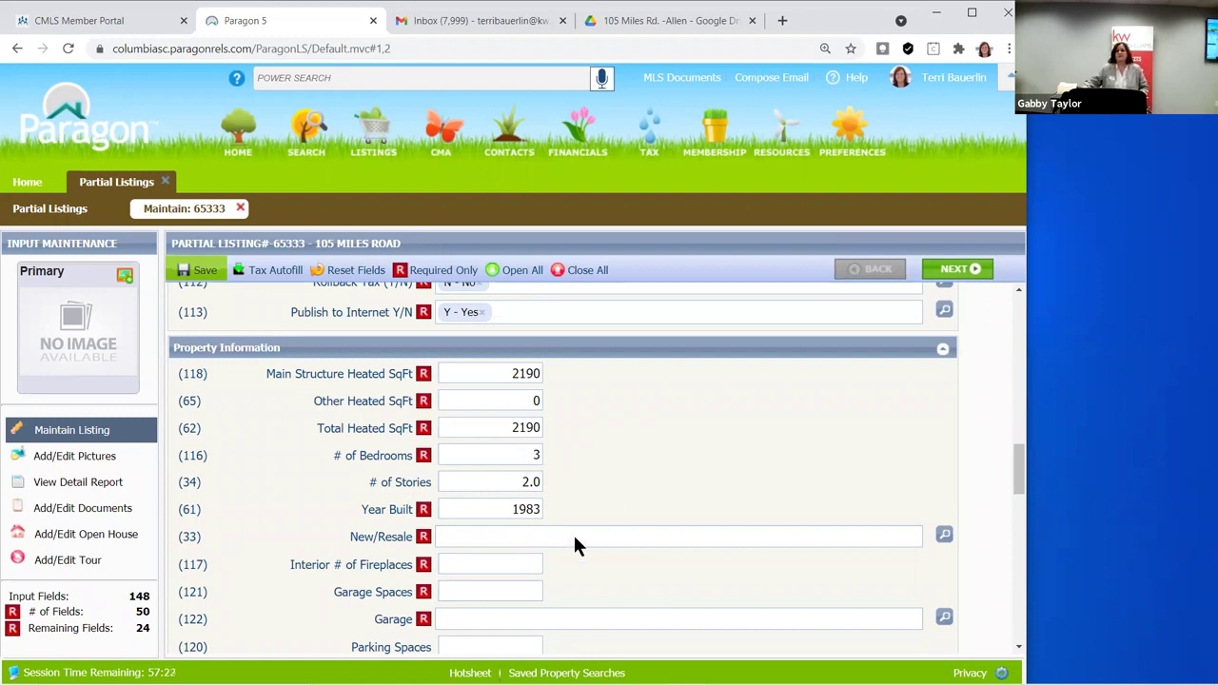
click(491, 536)
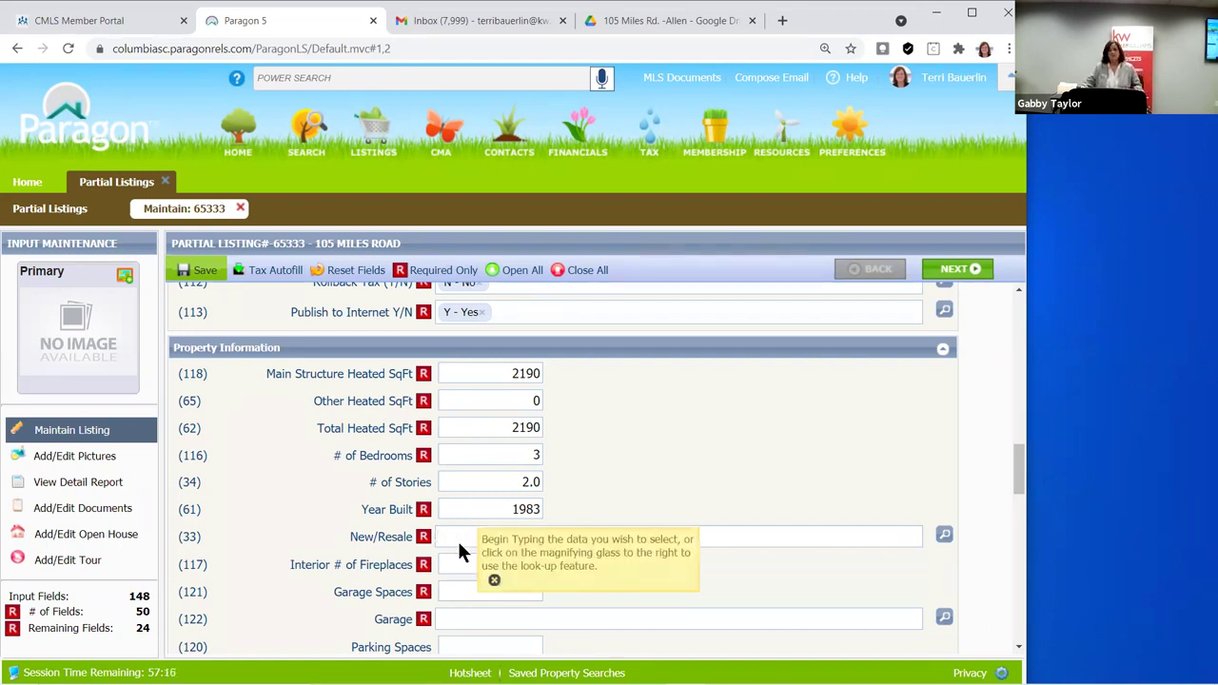
text(r)
key(Return)
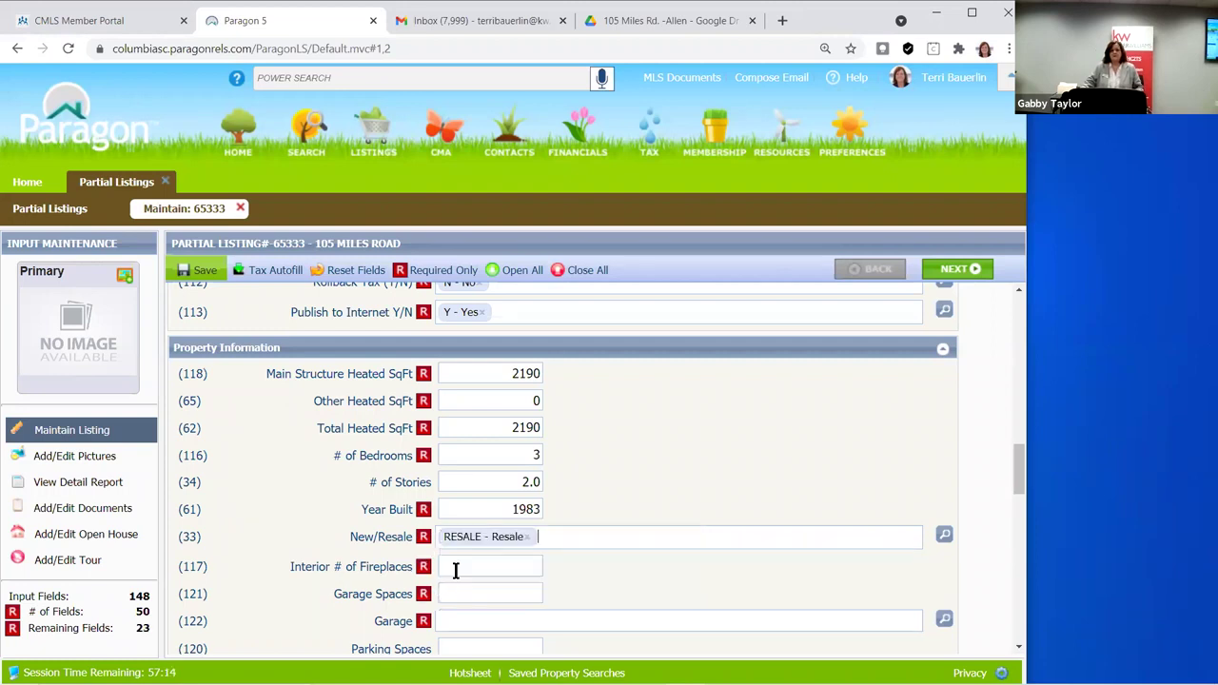
Enter 1 interior fireplace and 2 garage spaces
click(456, 570)
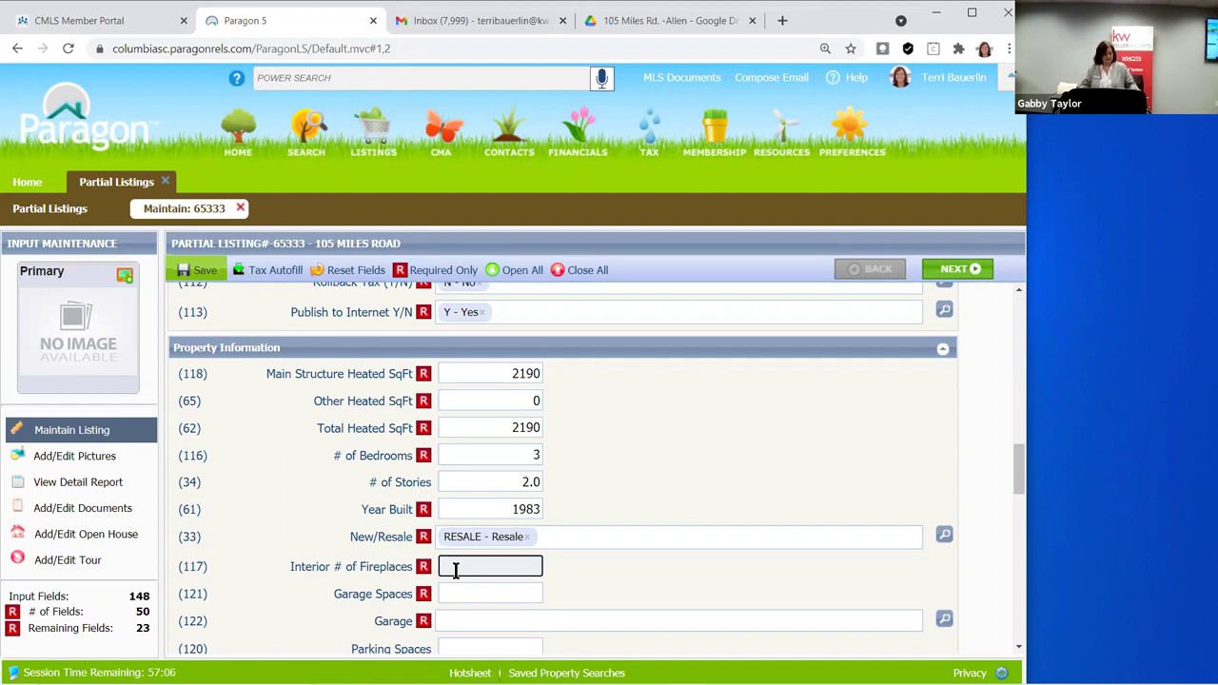
text(1)
click(466, 610)
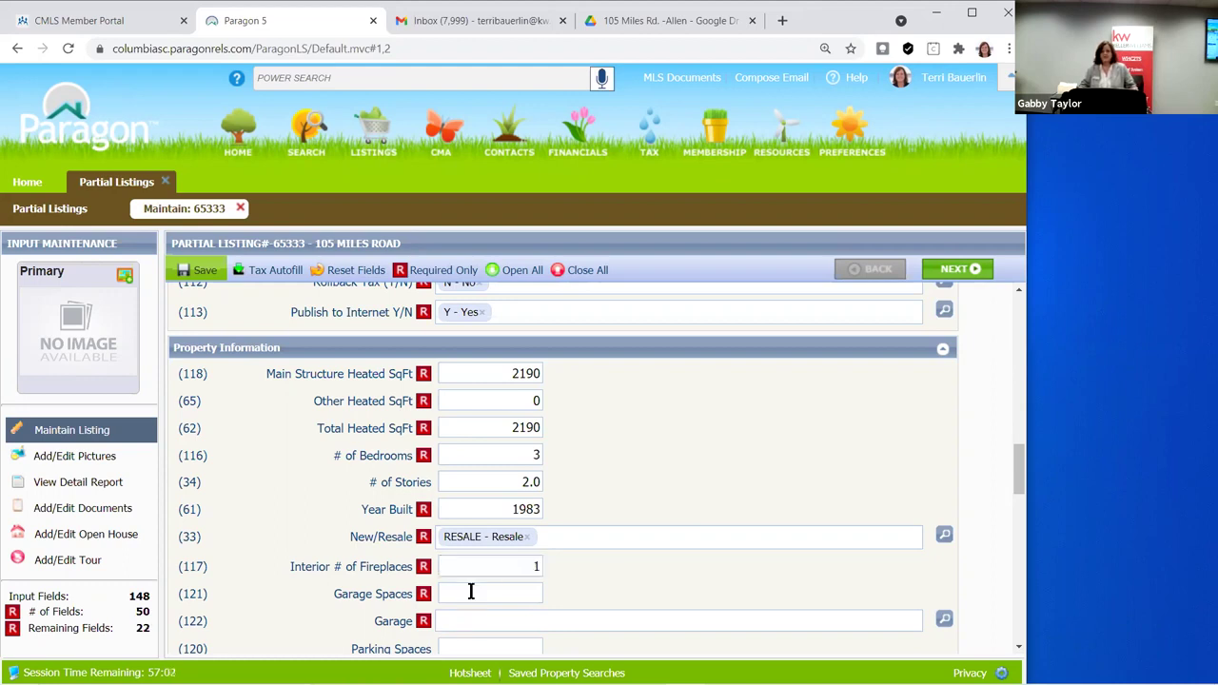
click(470, 591)
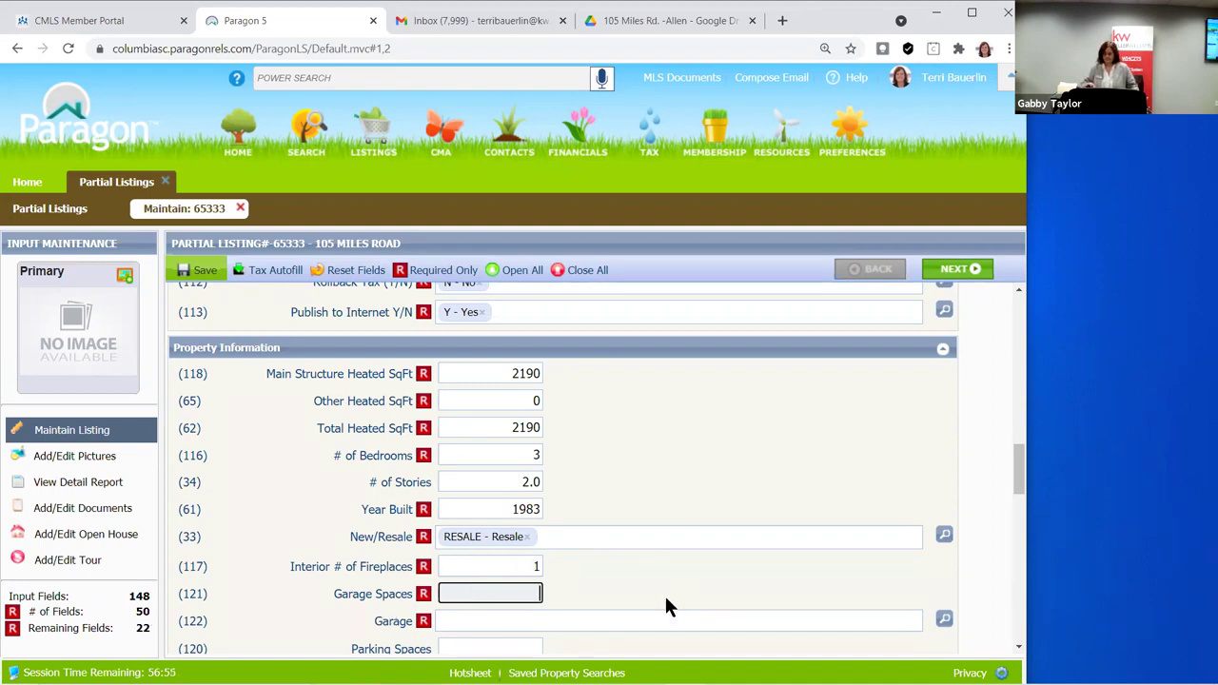
text(2)
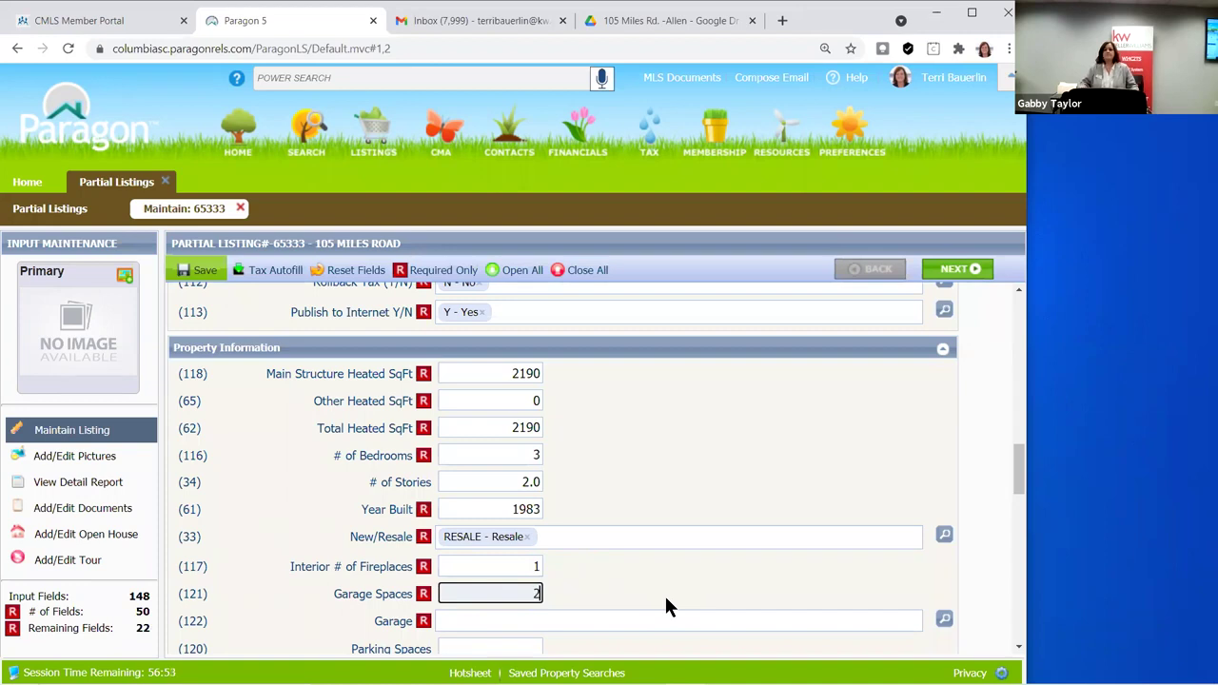
scroll(677, 536, down, 2)
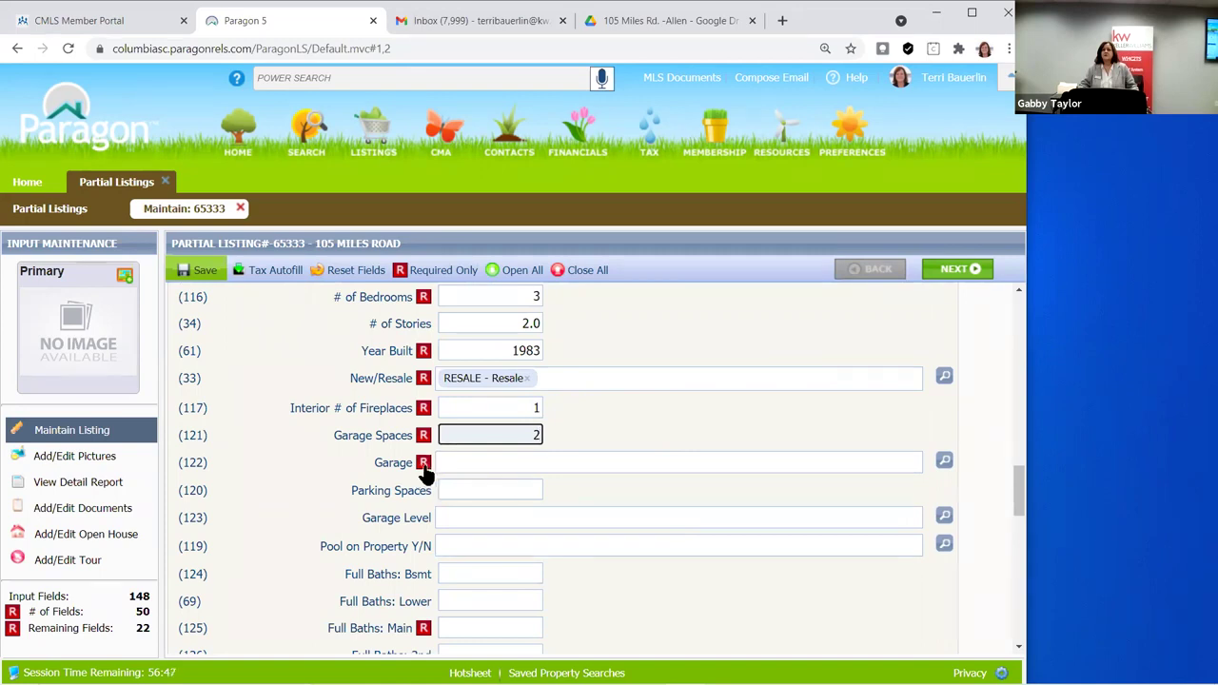
click(944, 462)
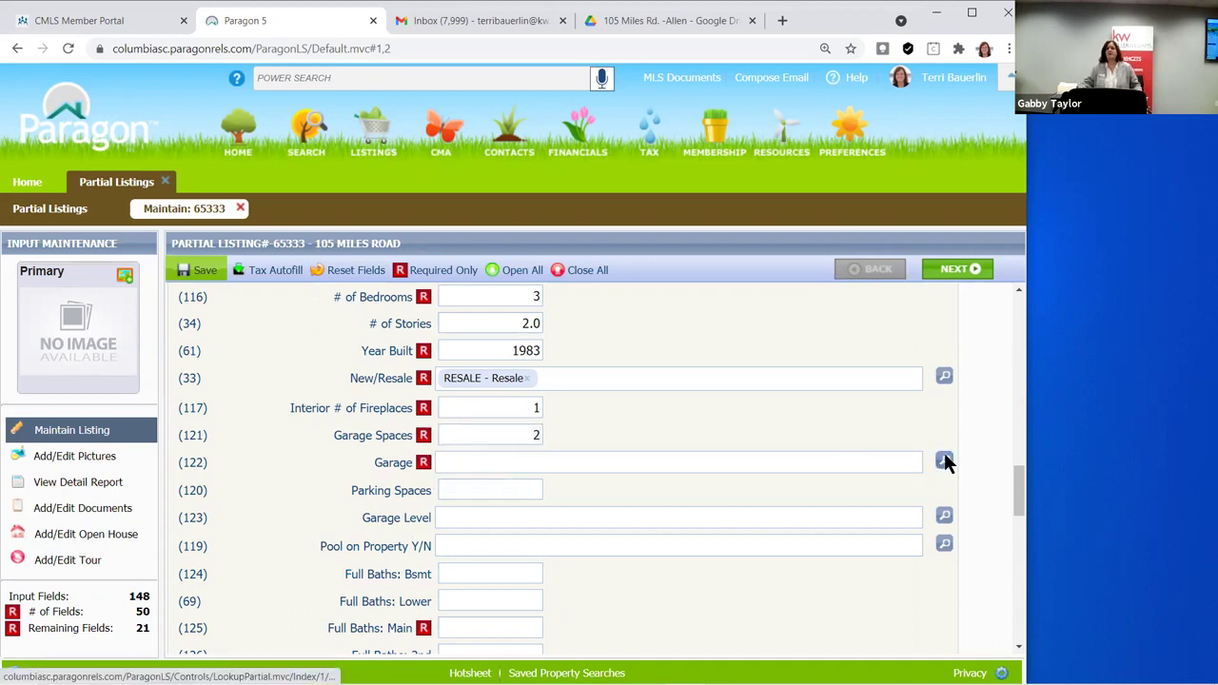
Choose GA - Garage Attached from the Garage type lookup list
click(944, 461)
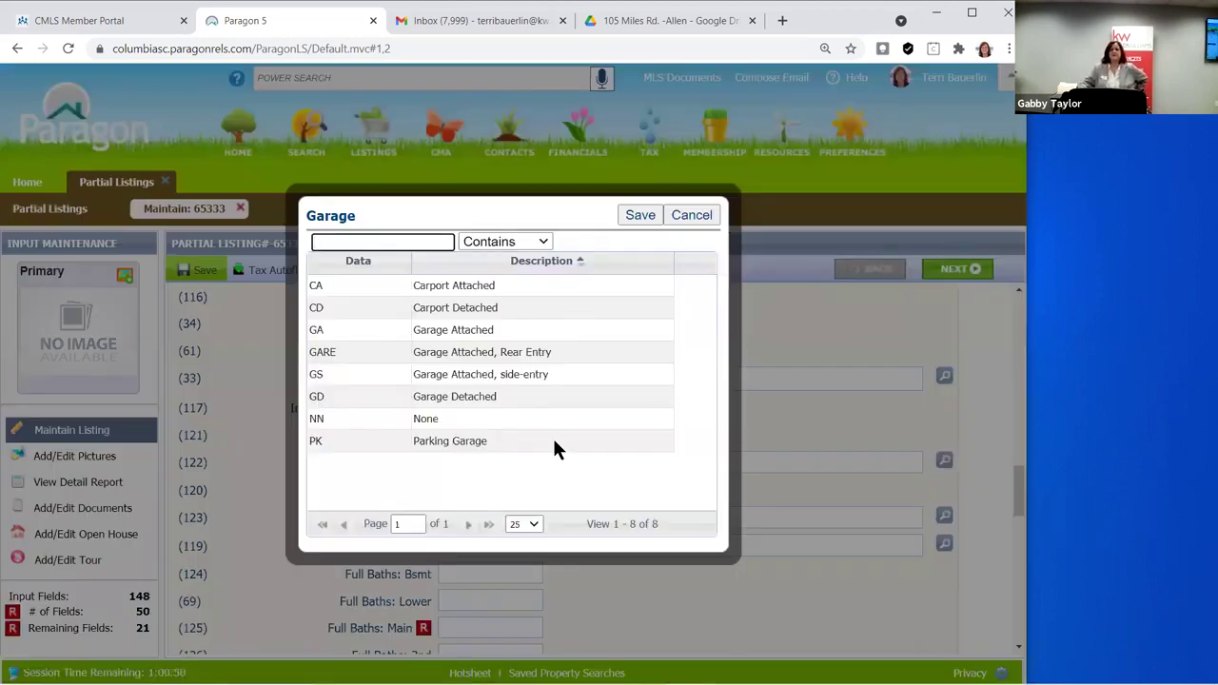
click(511, 442)
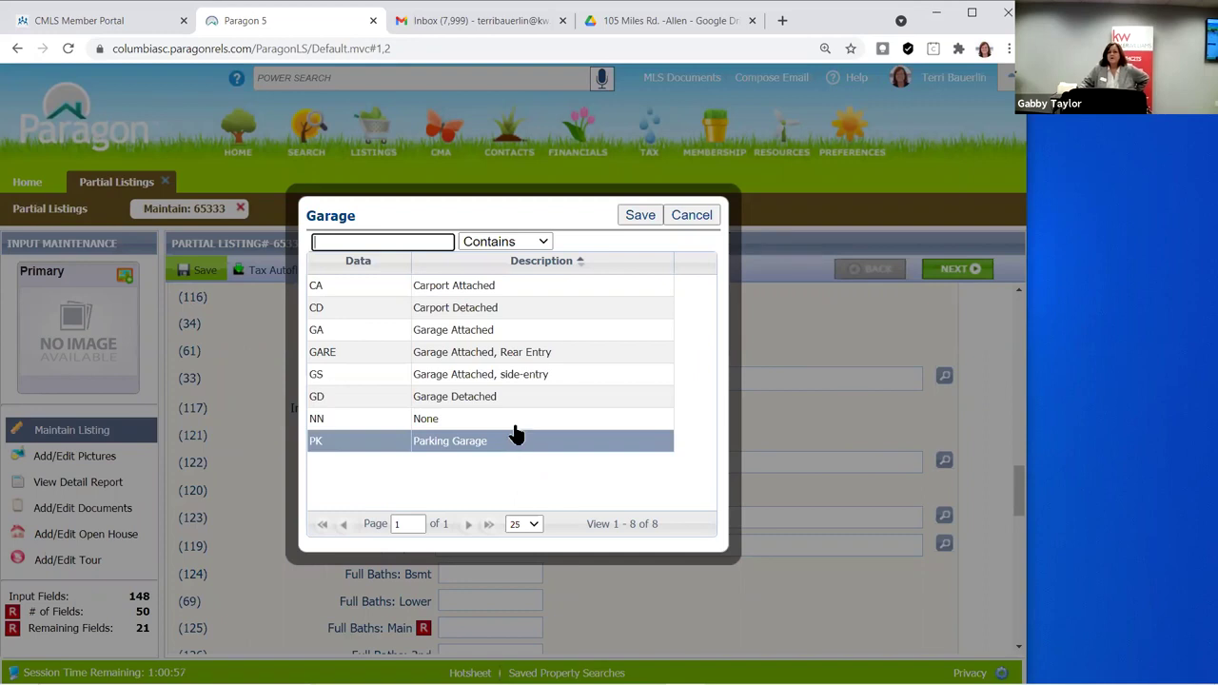
click(513, 421)
click(520, 392)
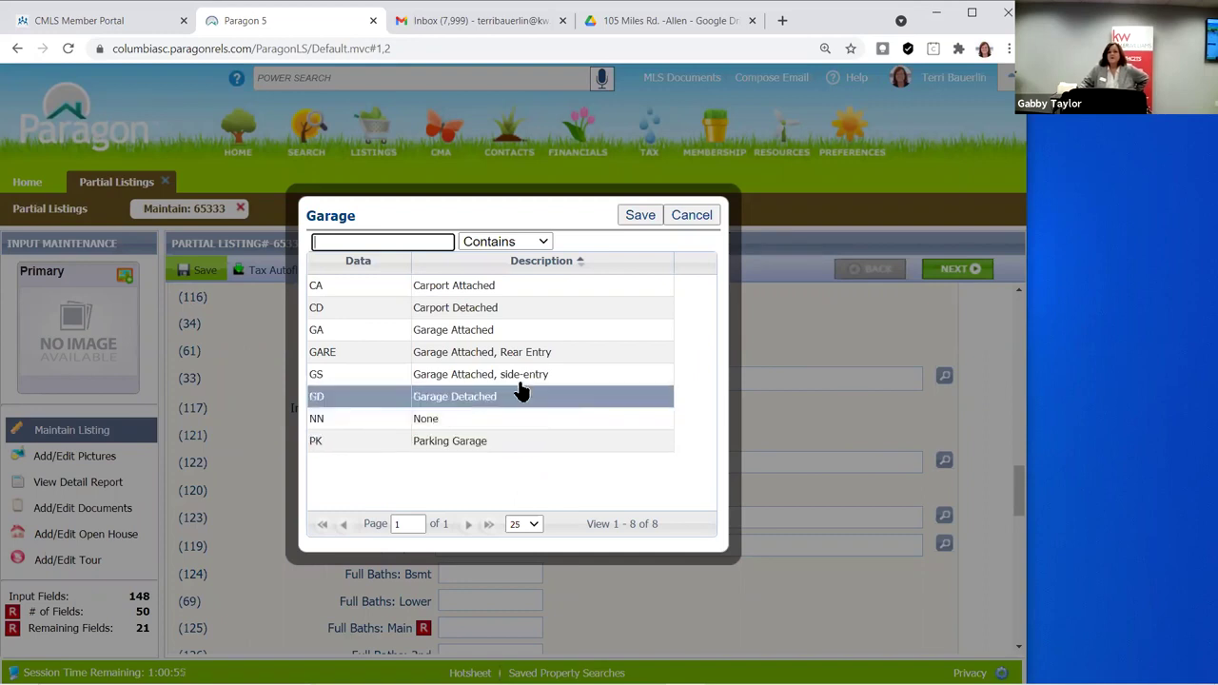
click(520, 379)
click(435, 350)
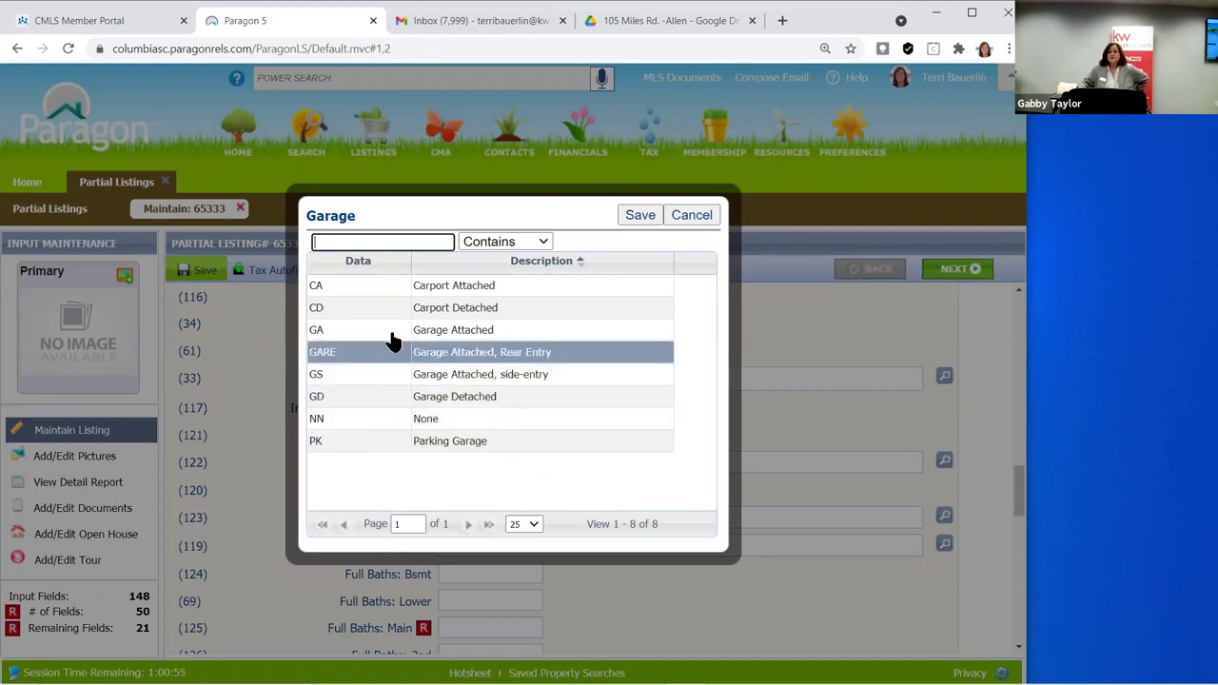
click(428, 331)
click(561, 360)
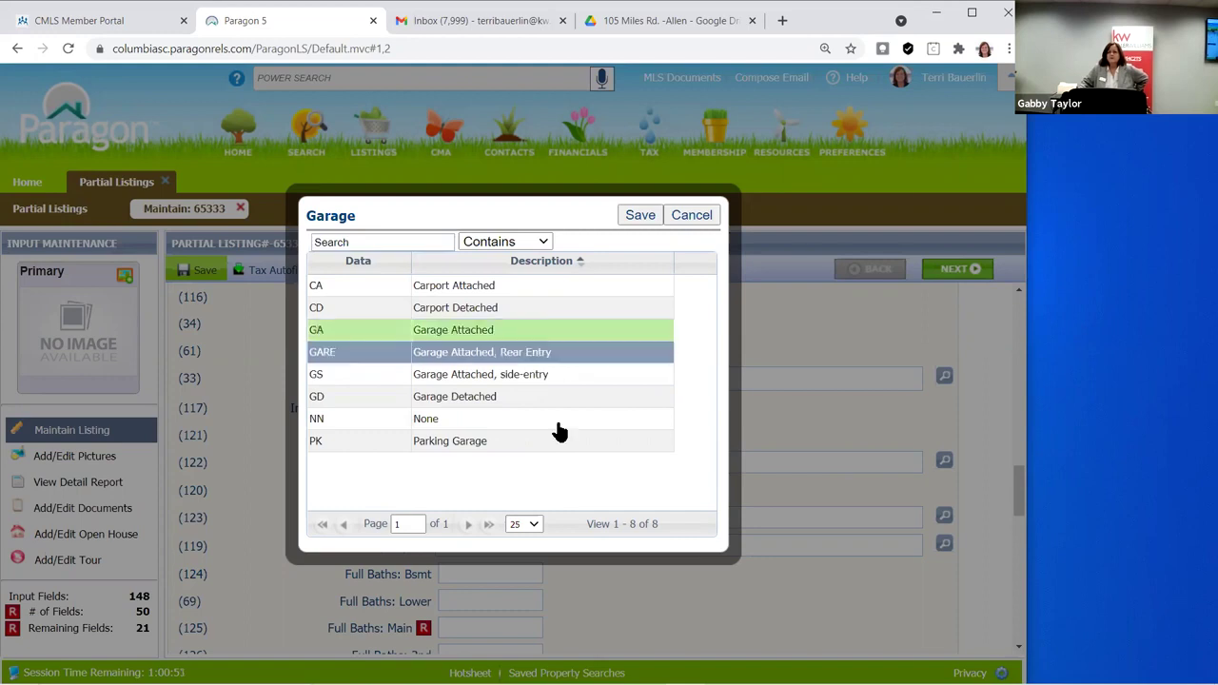
click(527, 442)
click(490, 421)
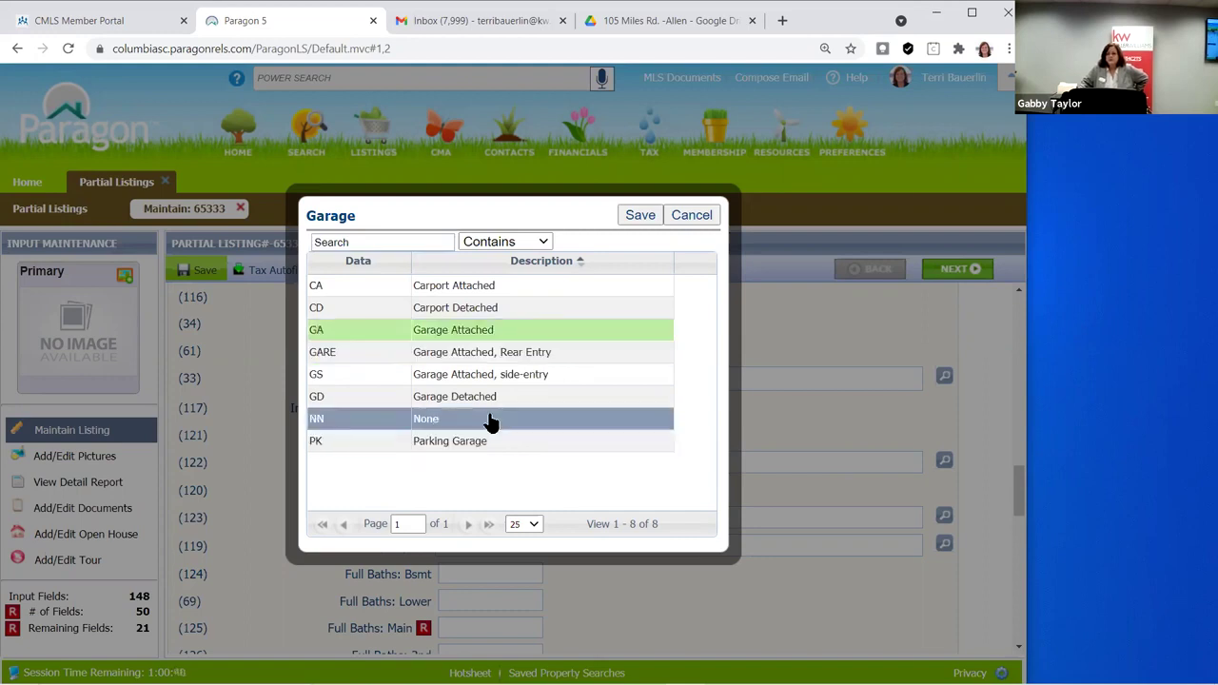
click(488, 401)
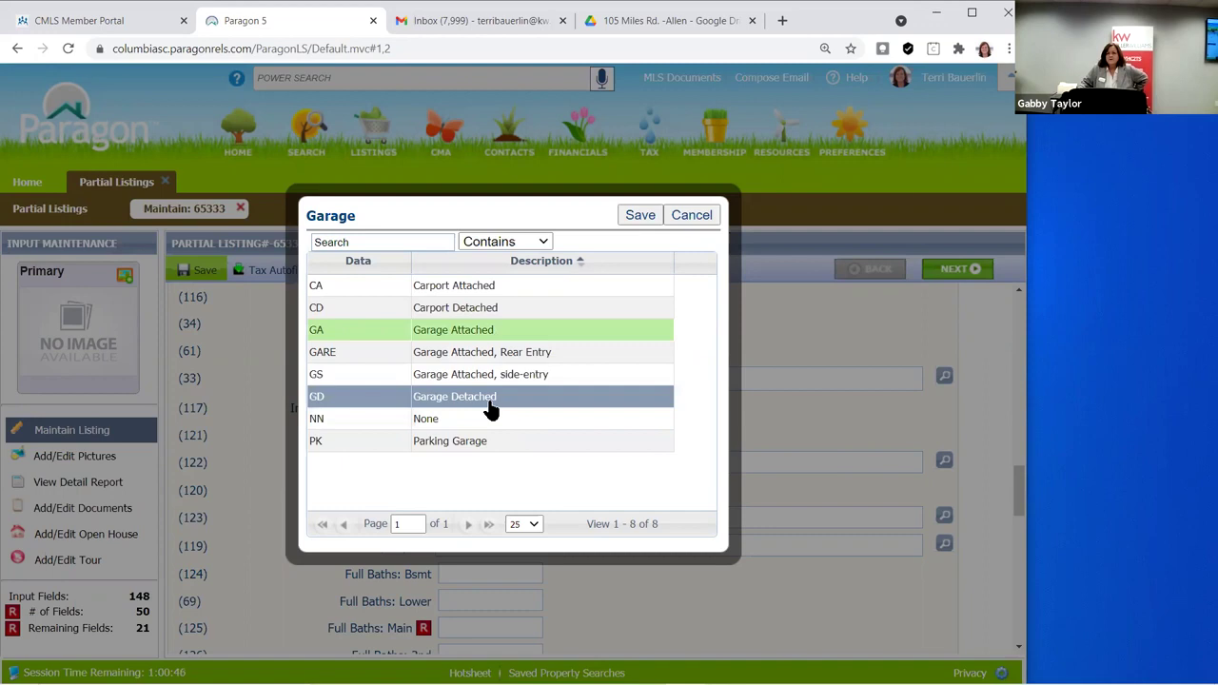
click(442, 293)
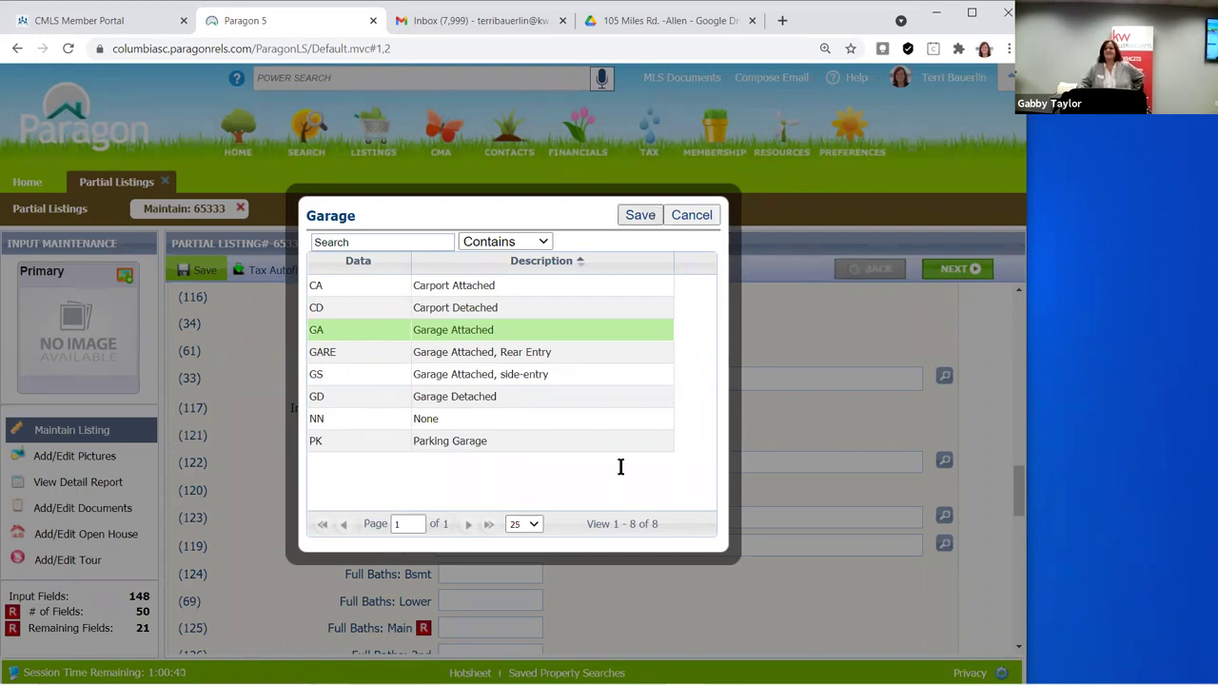
scroll(478, 480, down, 1)
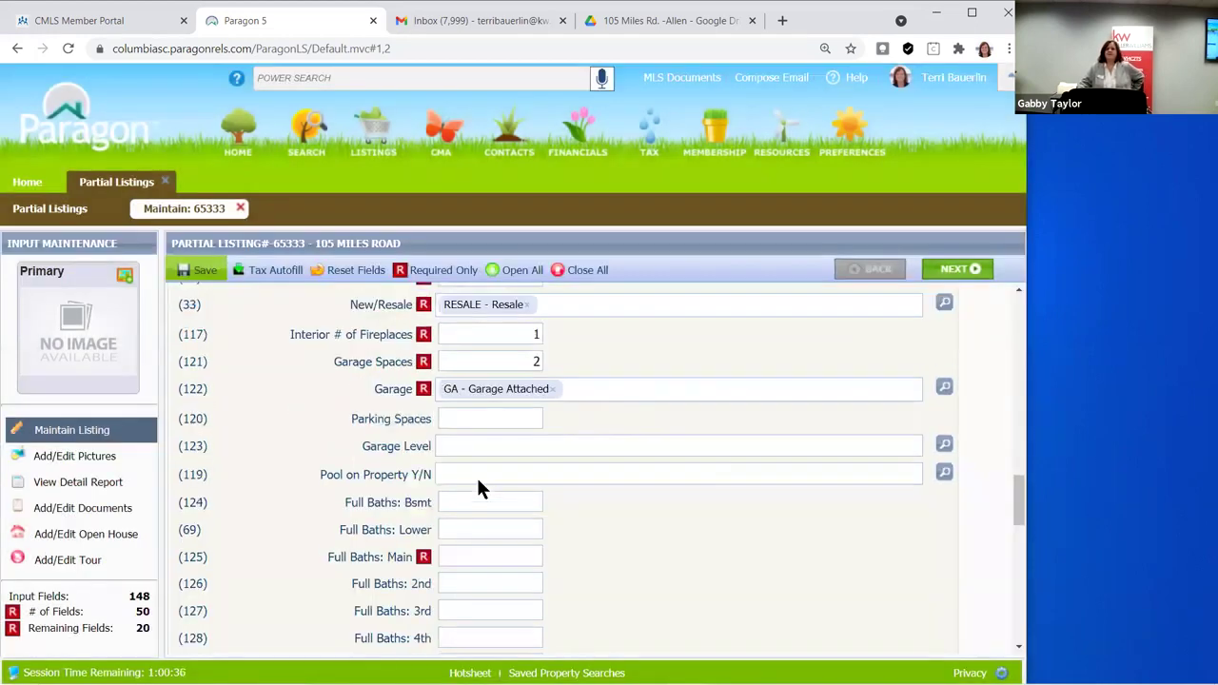
Set Garage Level to MN - Main
scroll(457, 409, down, 1)
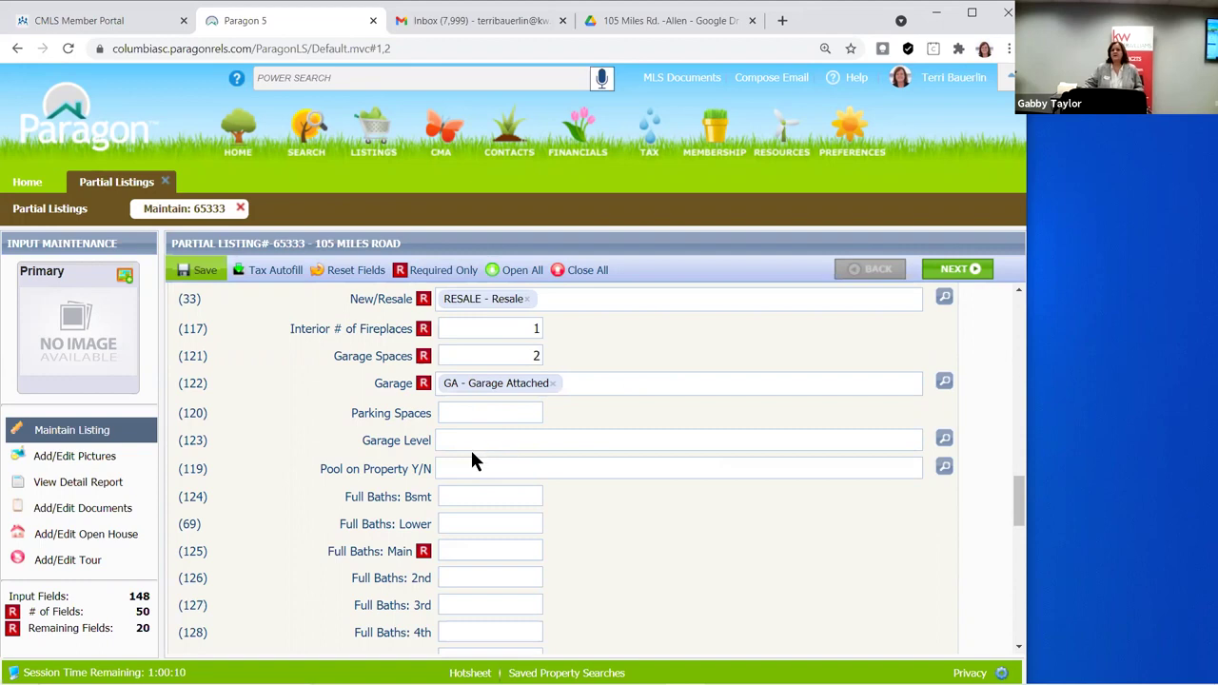
click(478, 439)
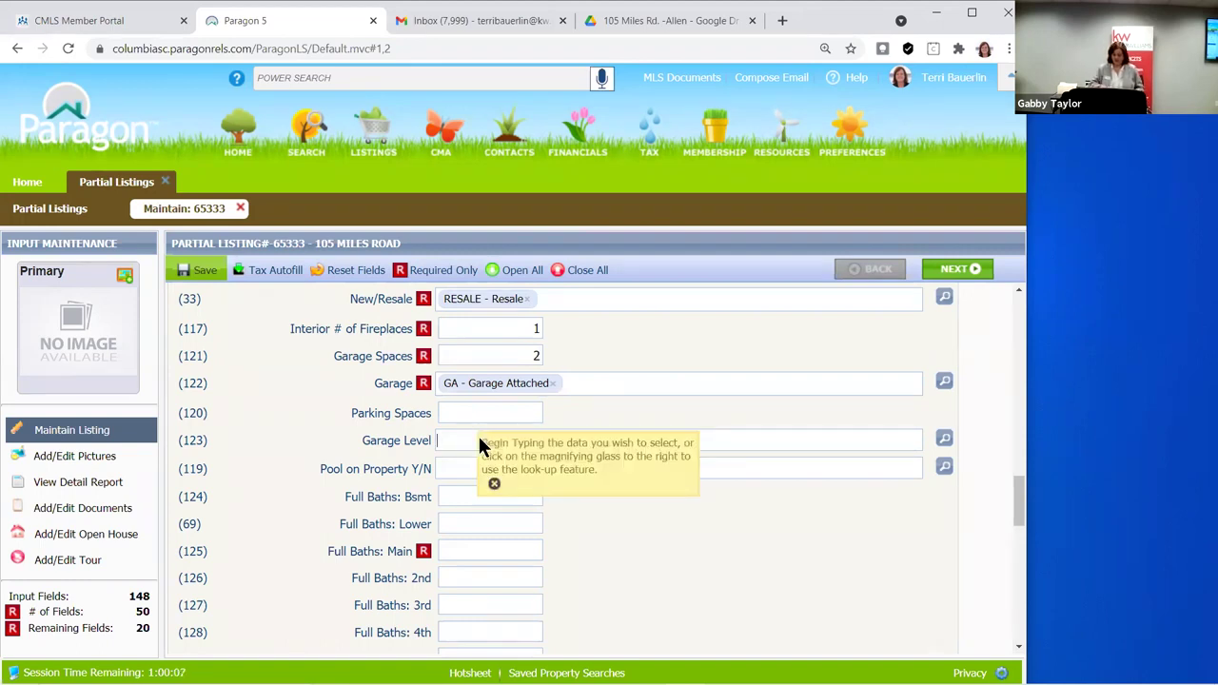
text(m)
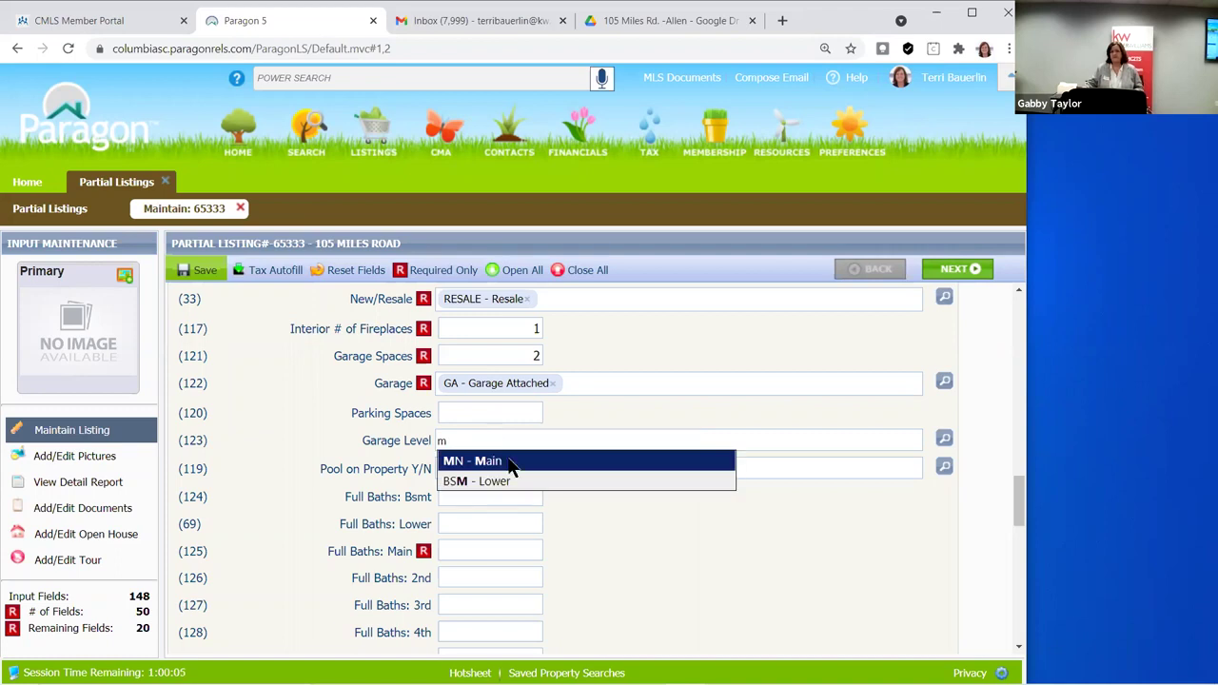
click(555, 464)
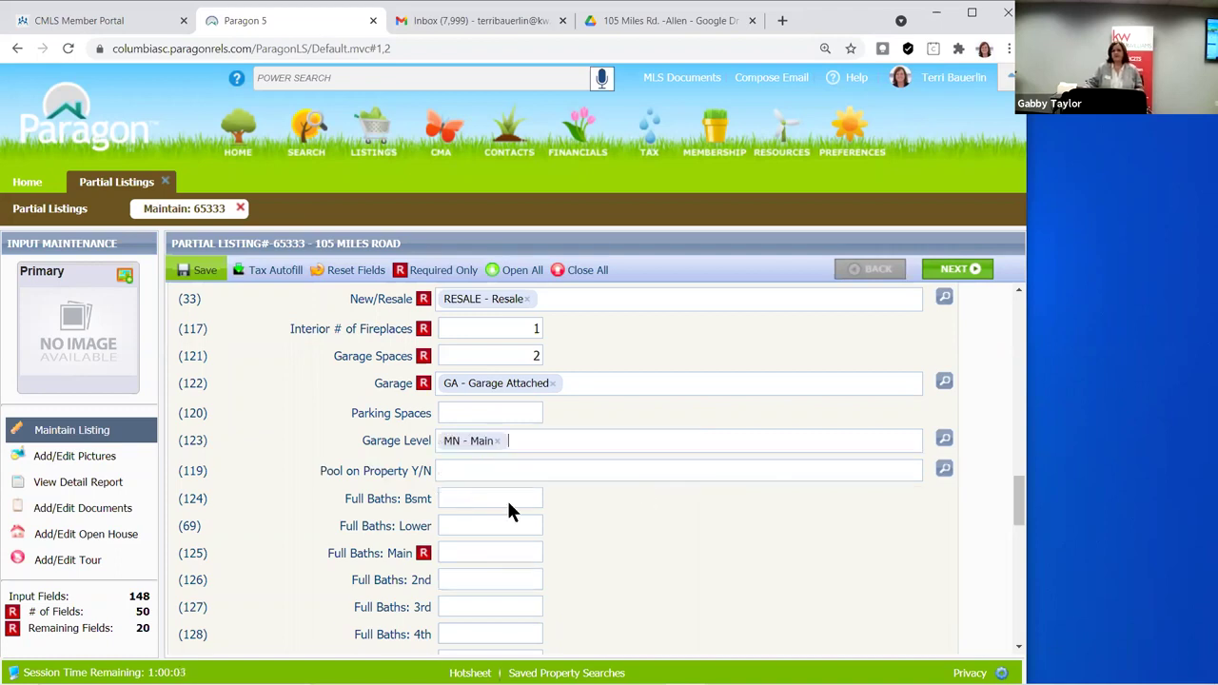
Set Pool on Property to N - No
click(478, 470)
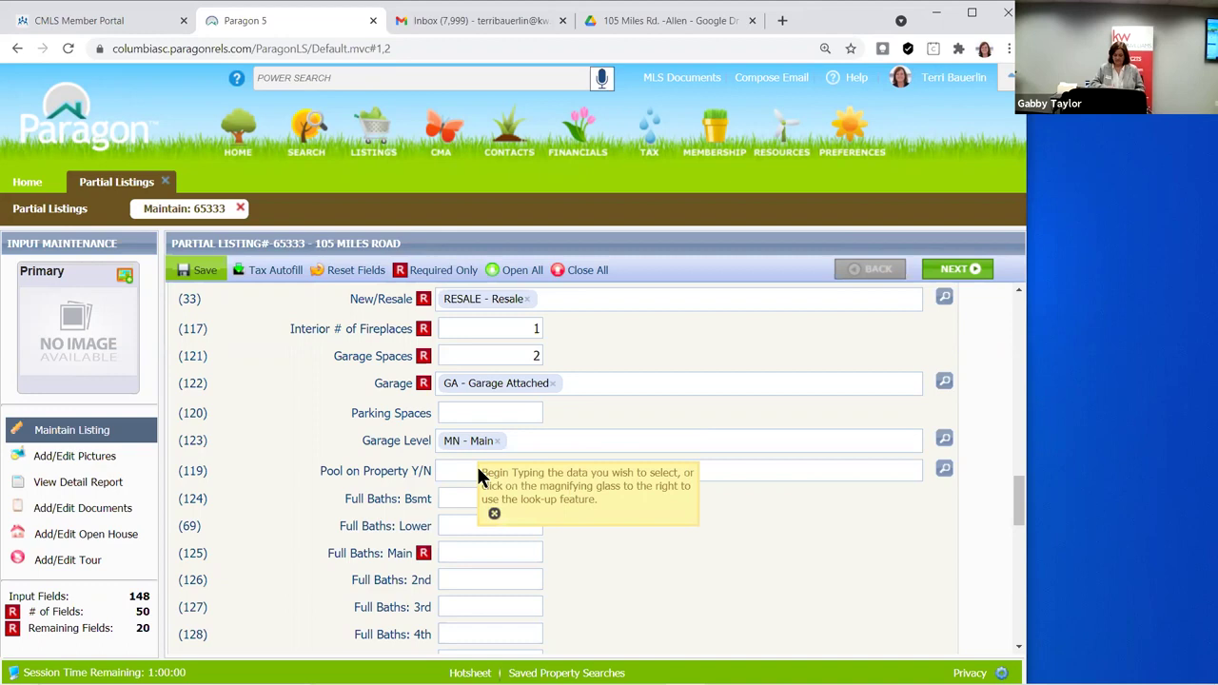
text(n)
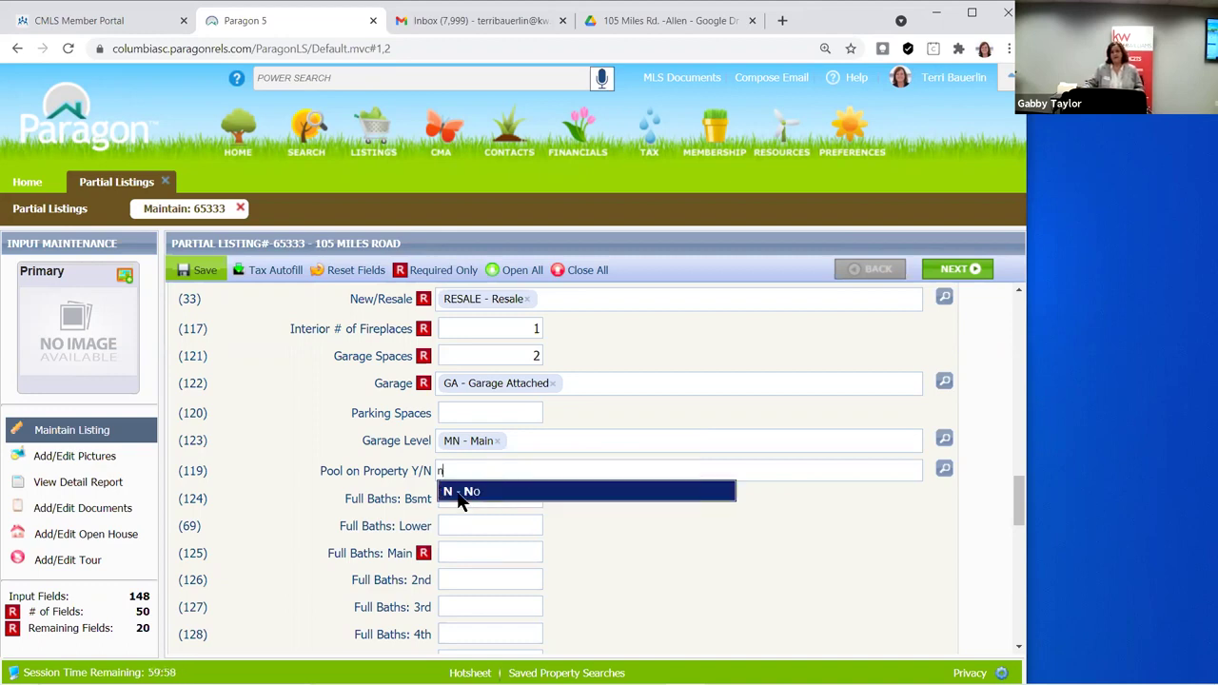
click(458, 492)
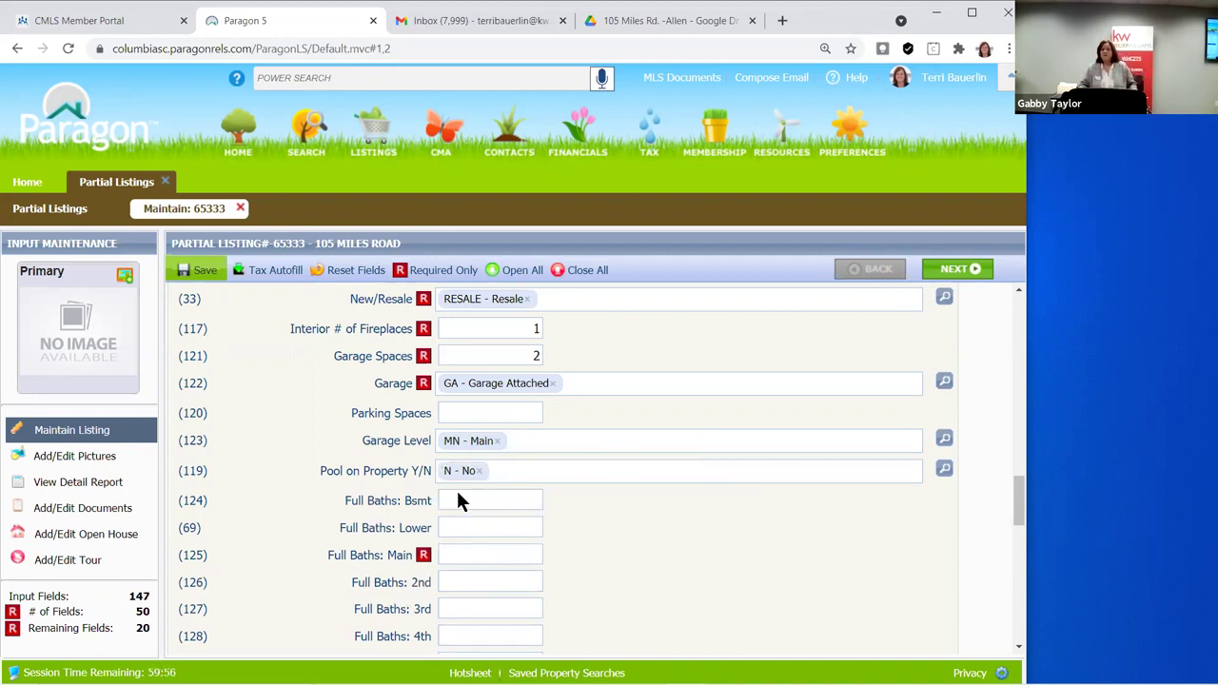
scroll(757, 549, down, 1)
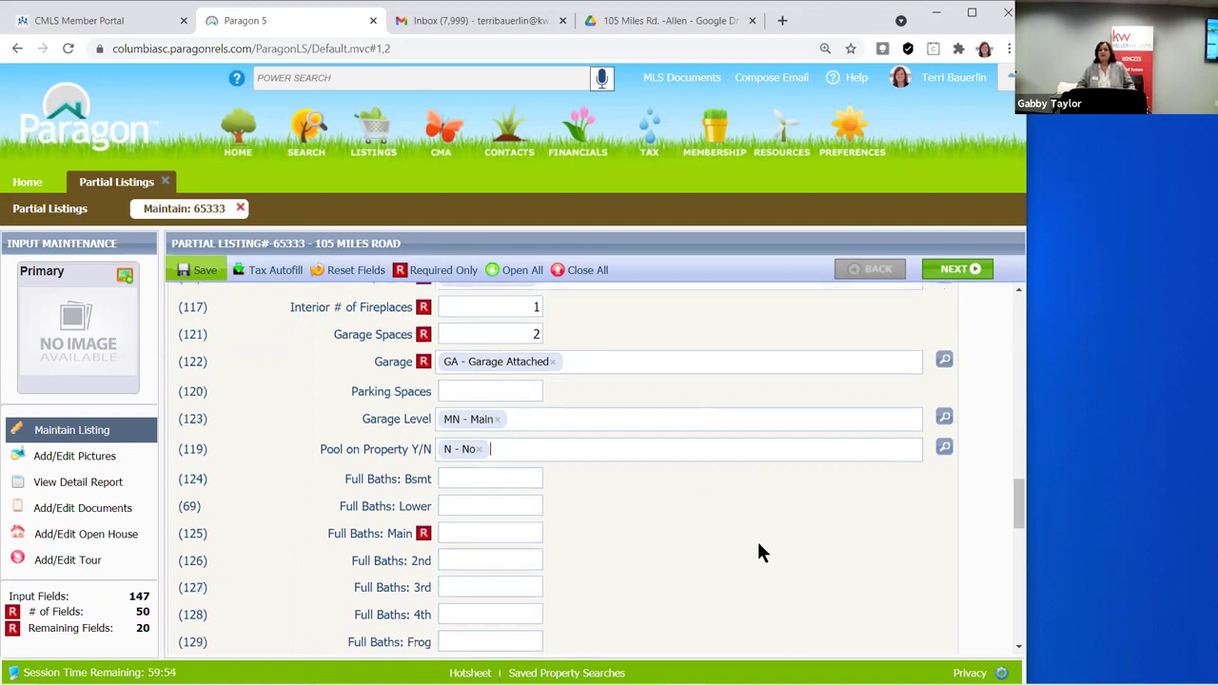
scroll(723, 507, down, 3)
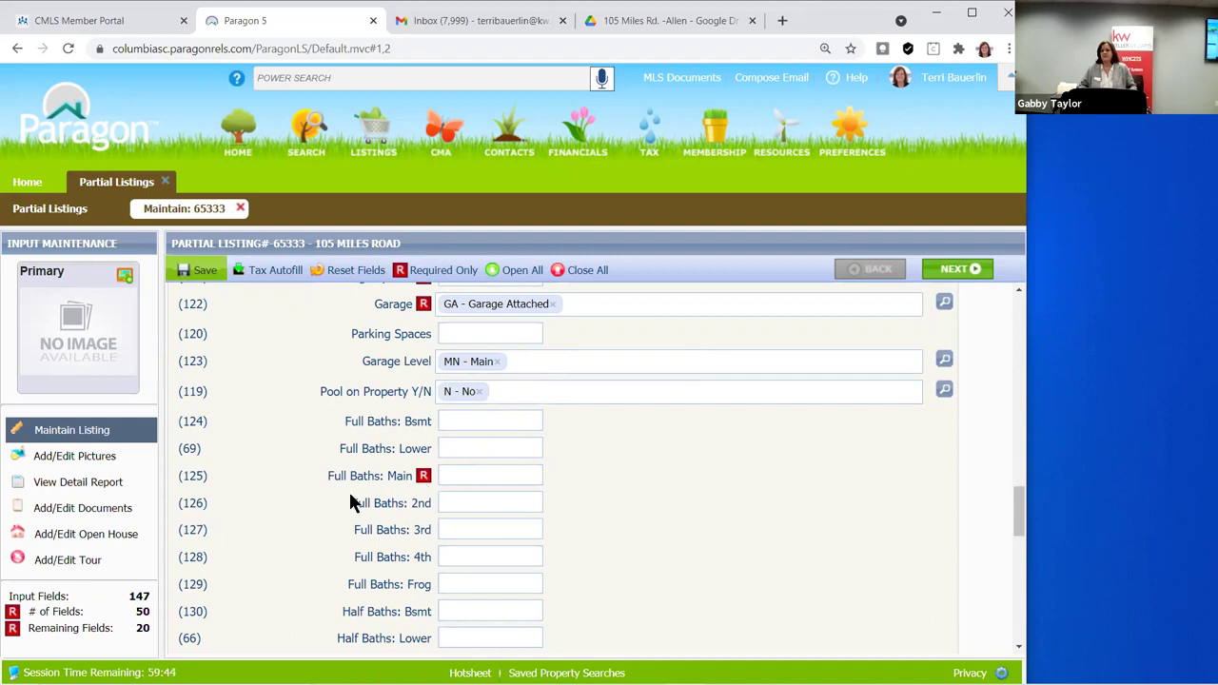
Enter Full Baths Main 0, Full Baths 2nd 2, and Half Baths Main 1
click(470, 477)
text(0)
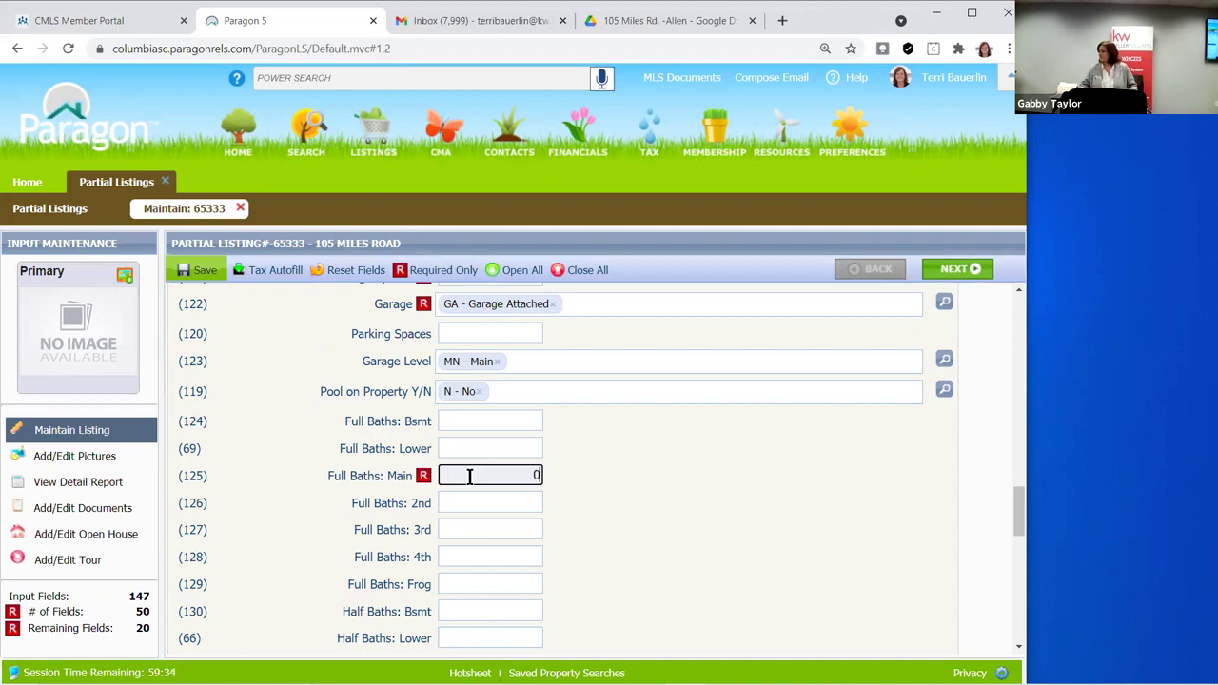
click(638, 473)
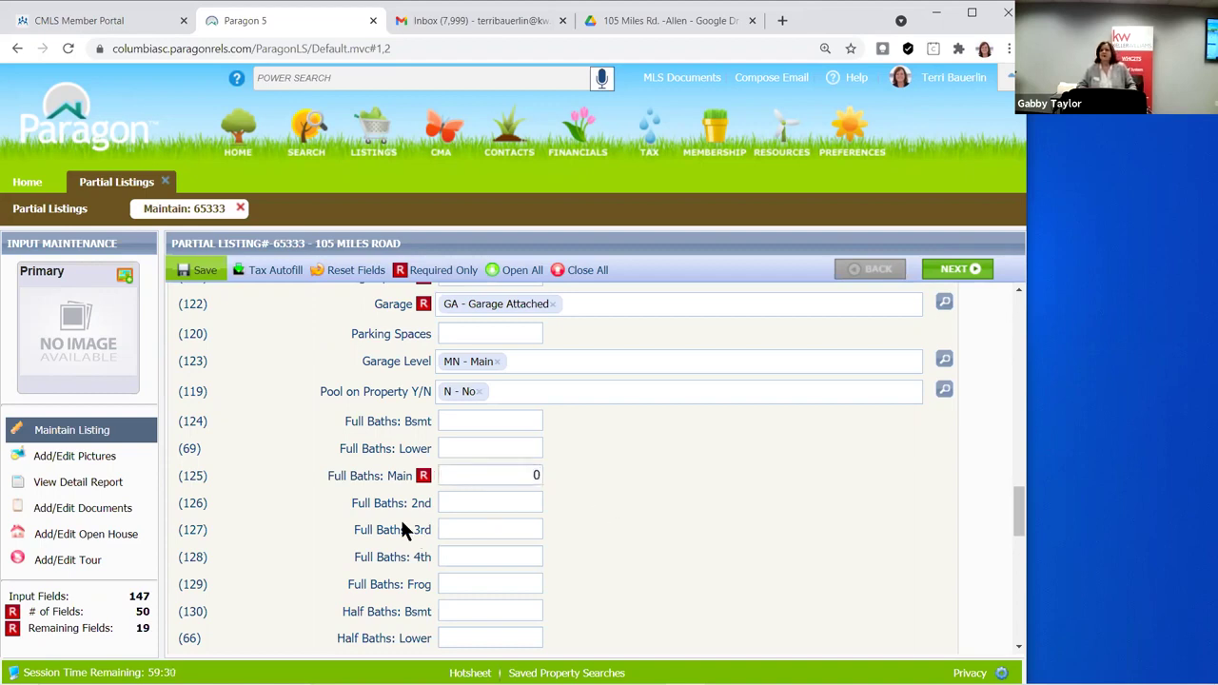
scroll(517, 422, down, 1)
click(514, 424)
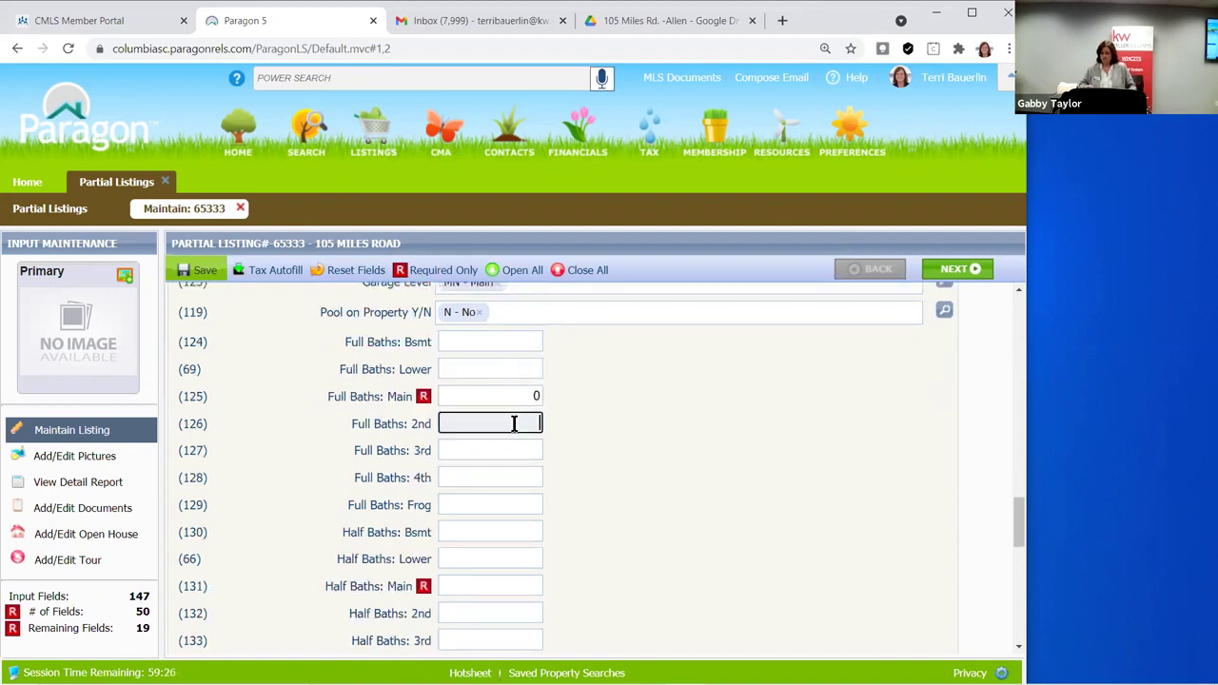
text(2)
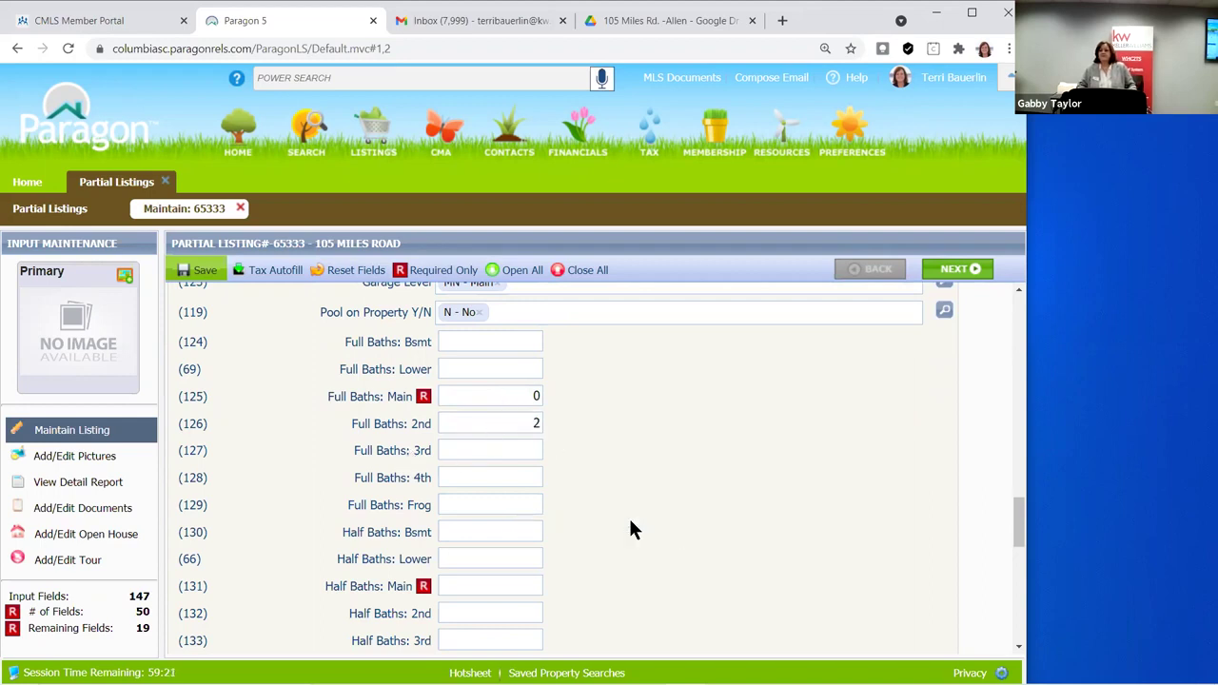
scroll(619, 525, down, 1)
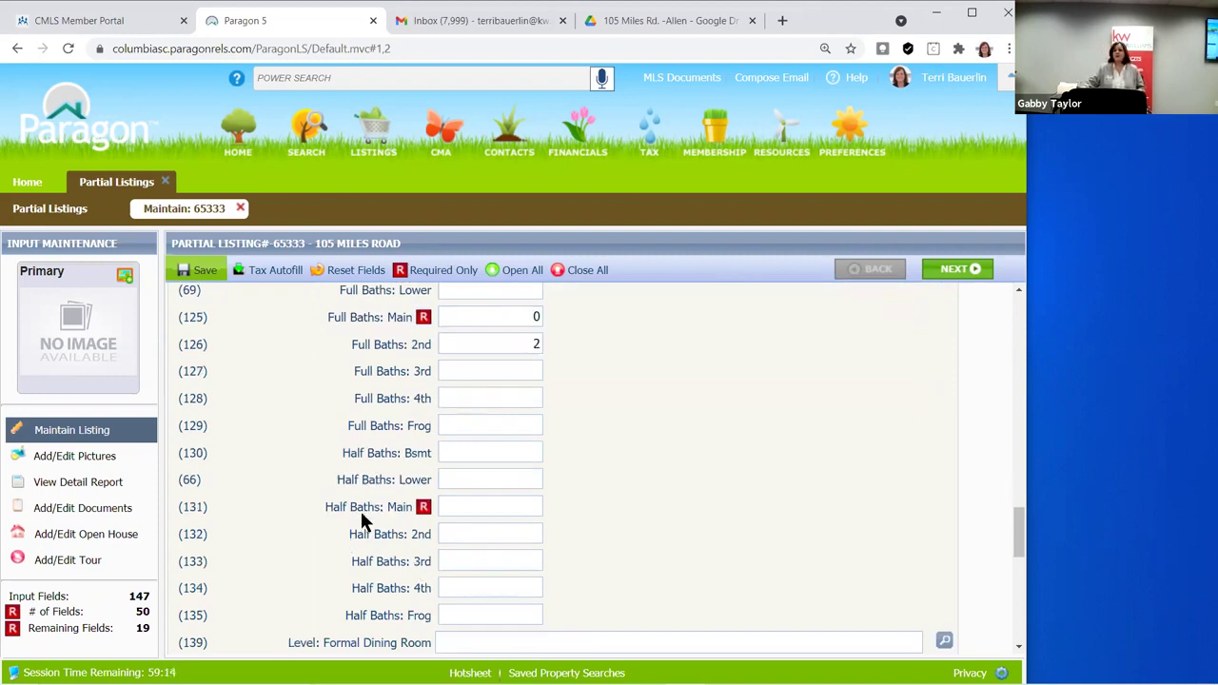
click(499, 509)
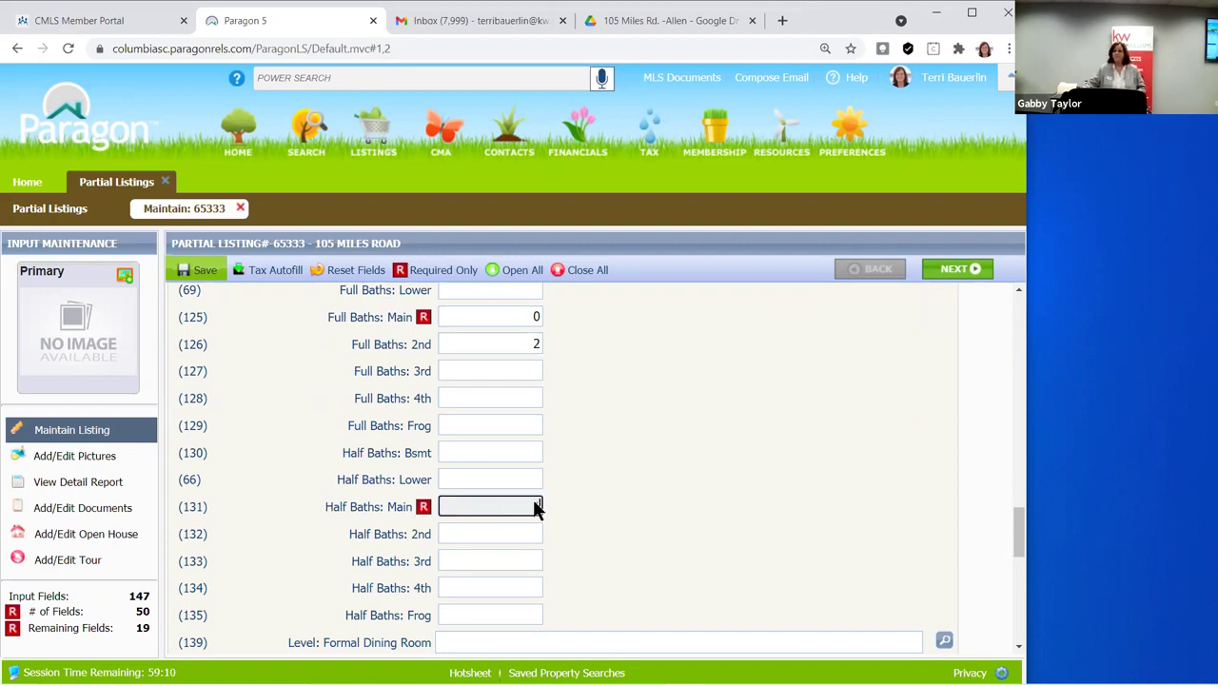
click(630, 559)
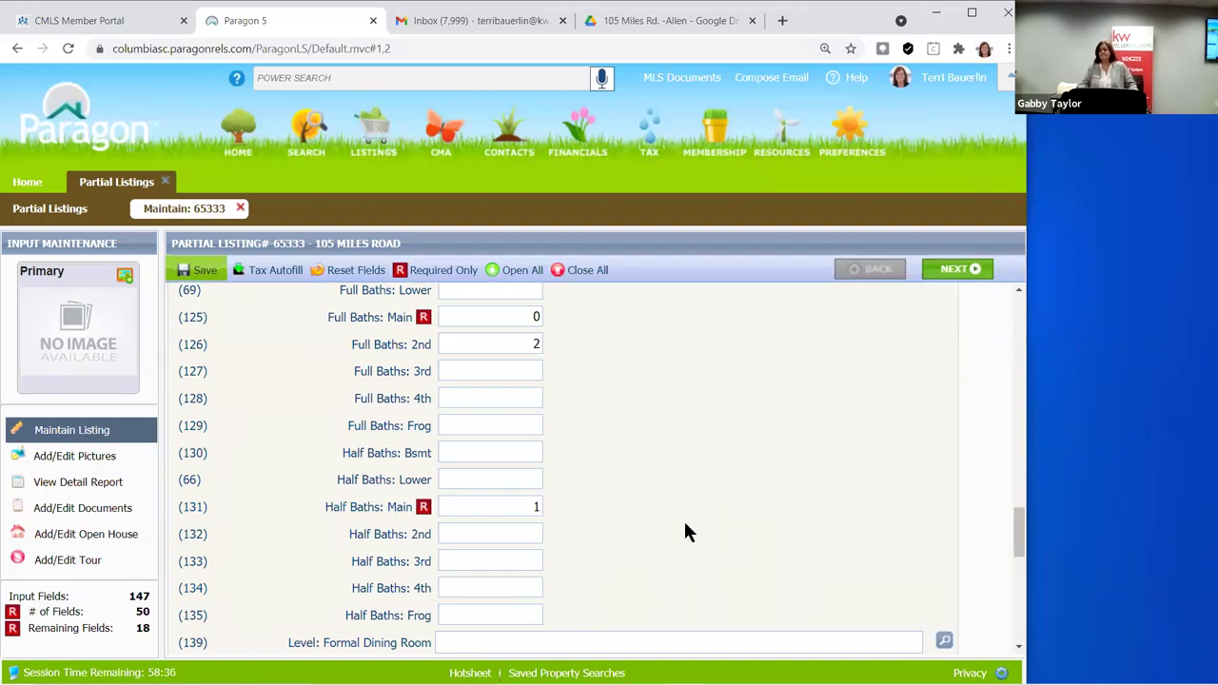
scroll(711, 531, down, 1)
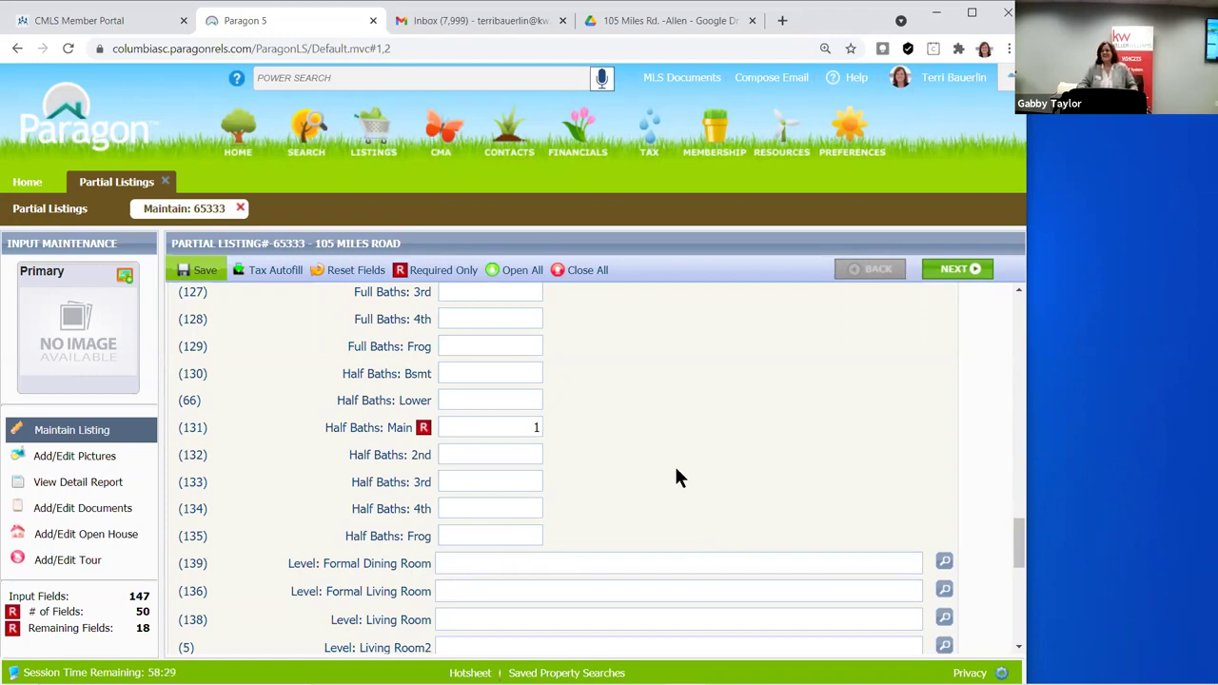
Set Level: Formal Dining Room to MN - Main, confirming via the lookup list
scroll(563, 530, down, 1)
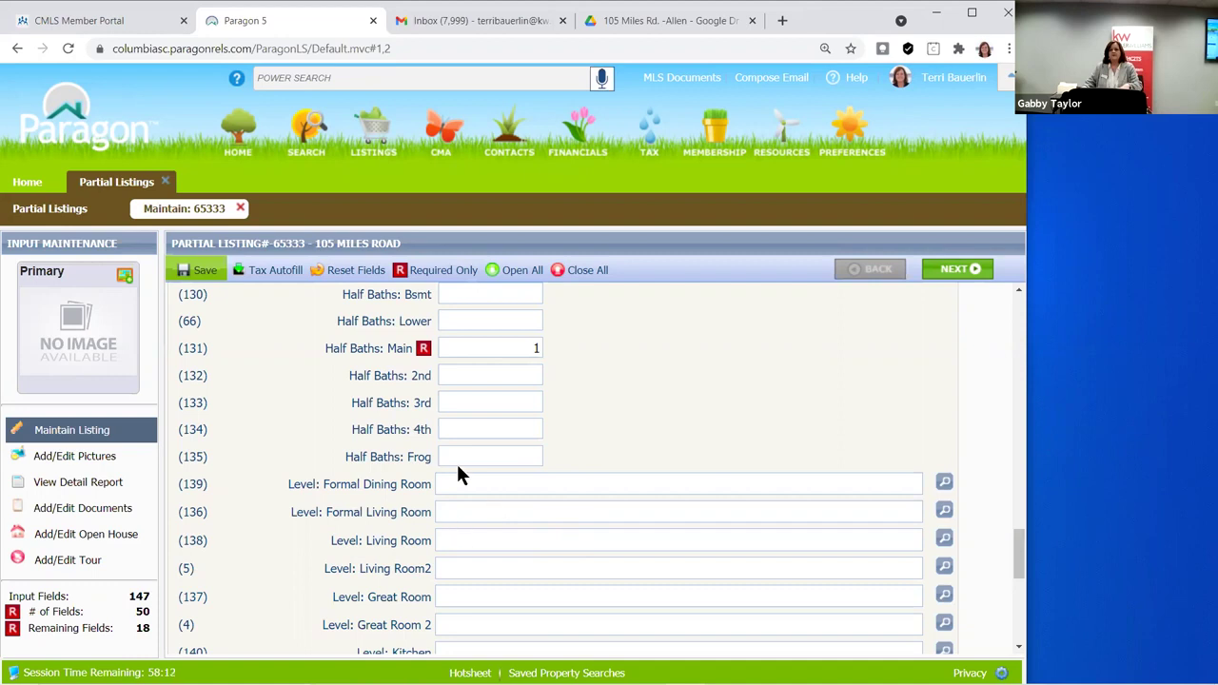
click(485, 483)
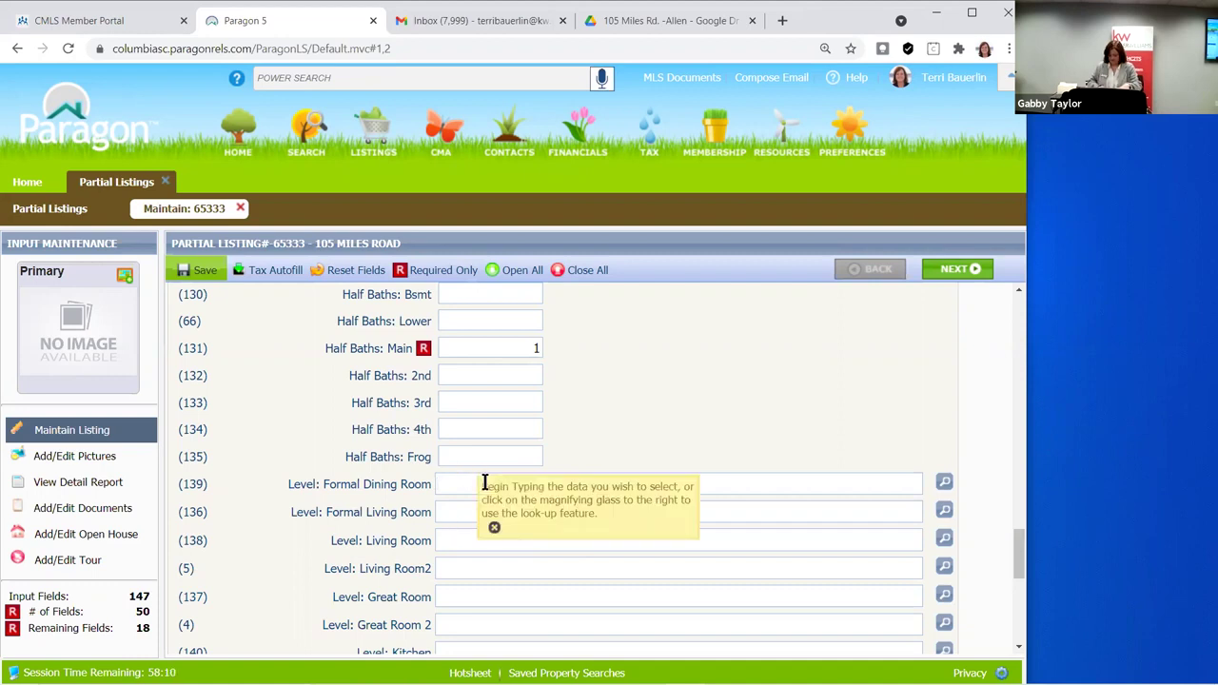
text(m)
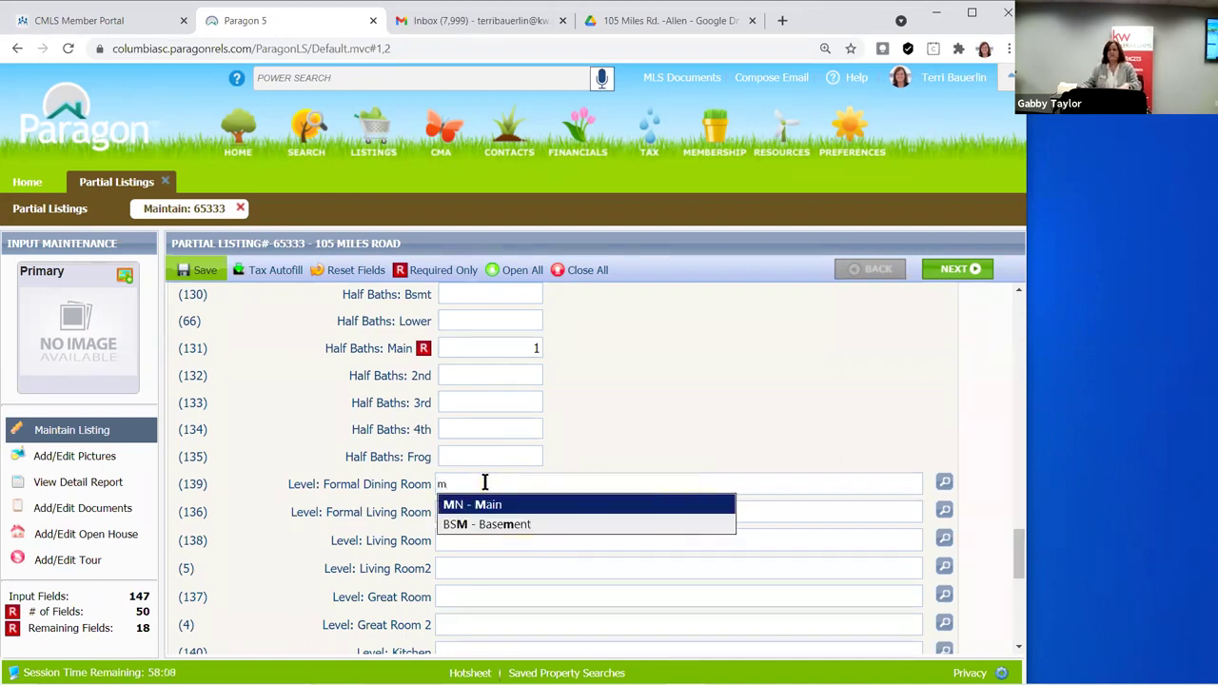
click(623, 502)
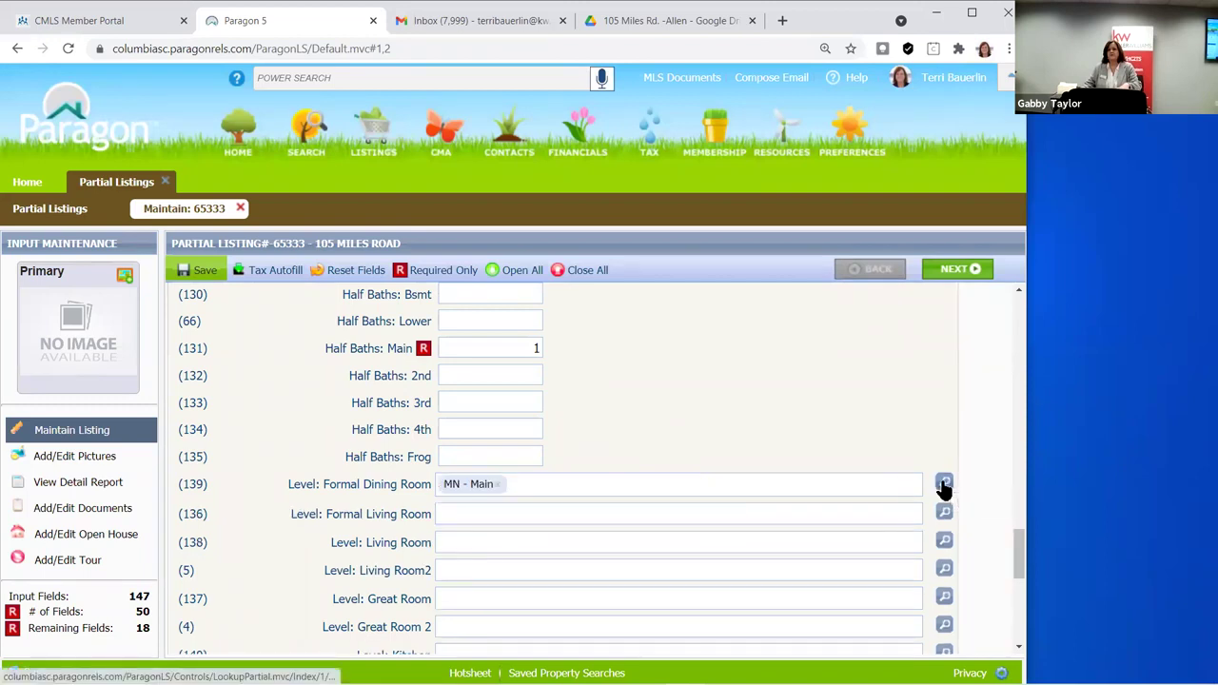
click(944, 487)
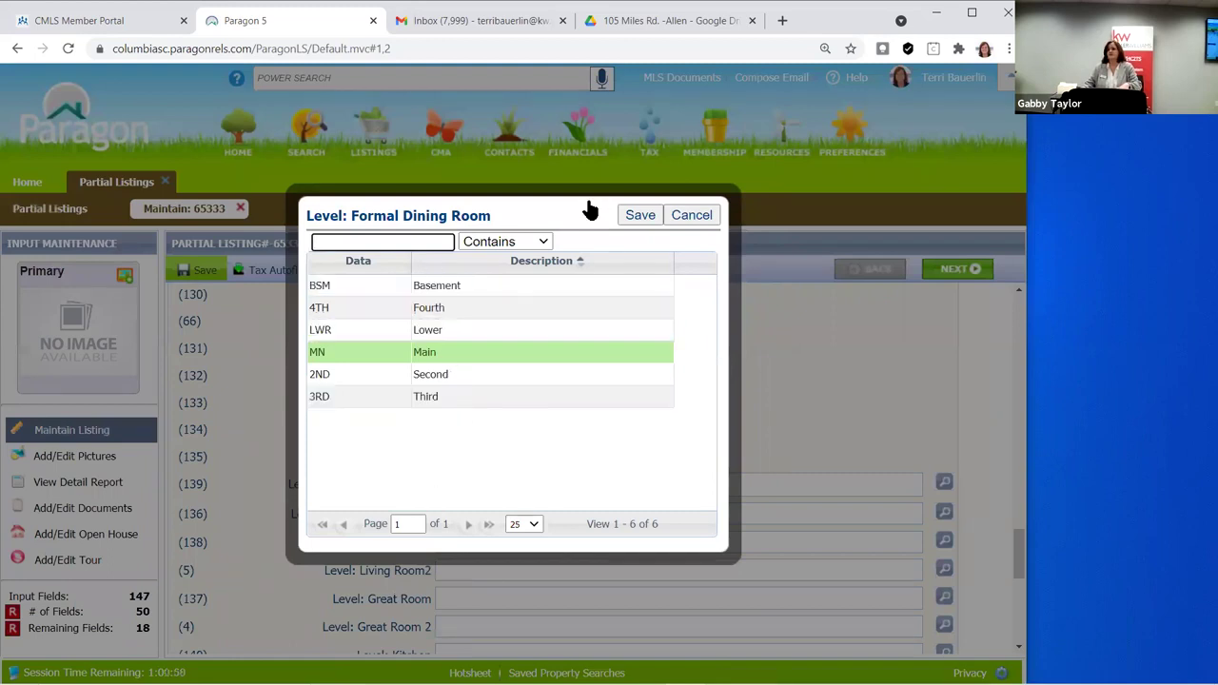
click(869, 381)
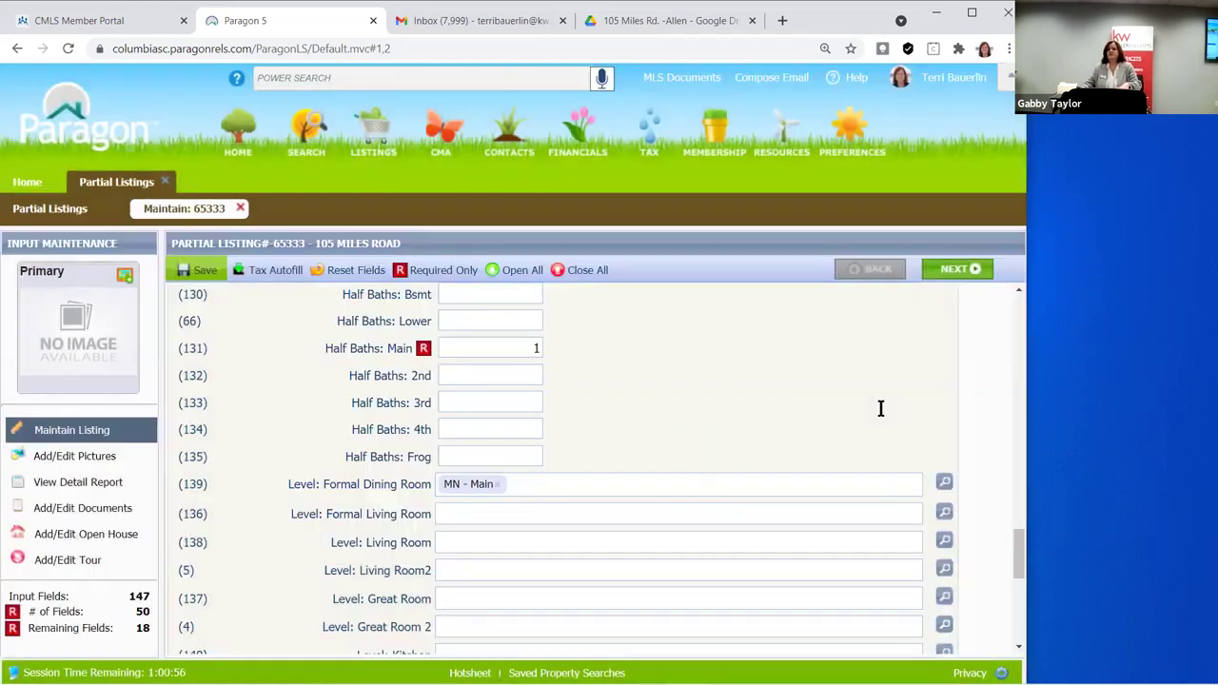
Set the Formal Living Room and Great Room levels to MN - Main
click(470, 514)
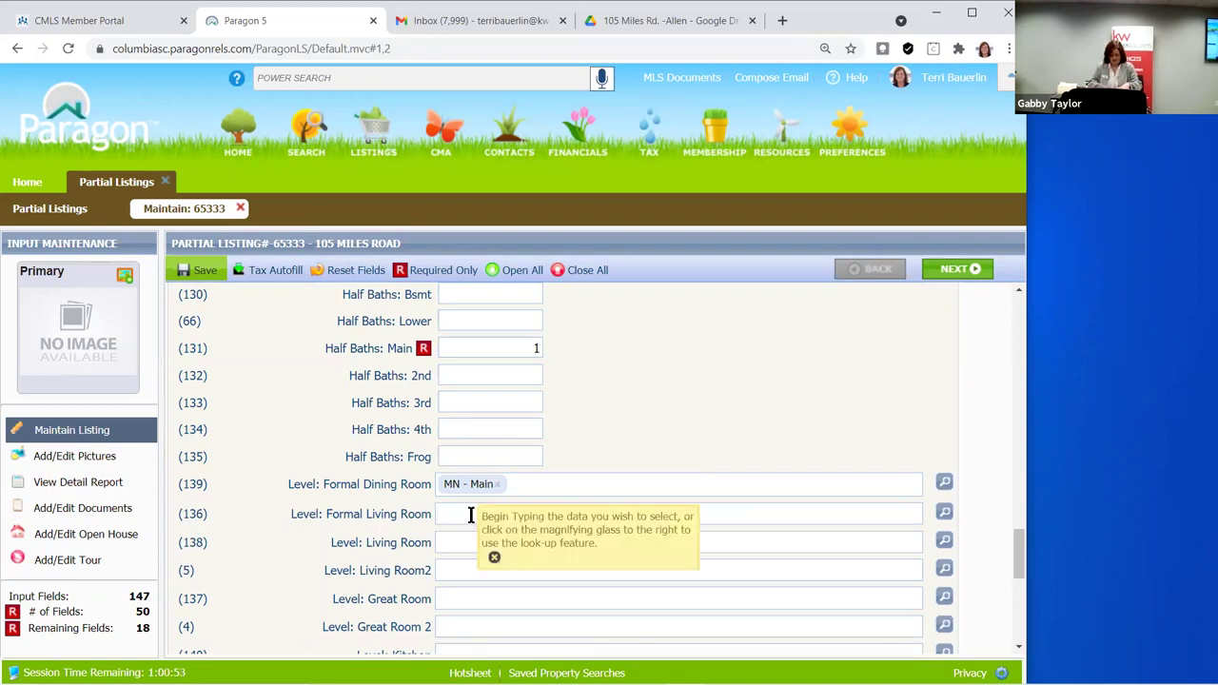
text(m)
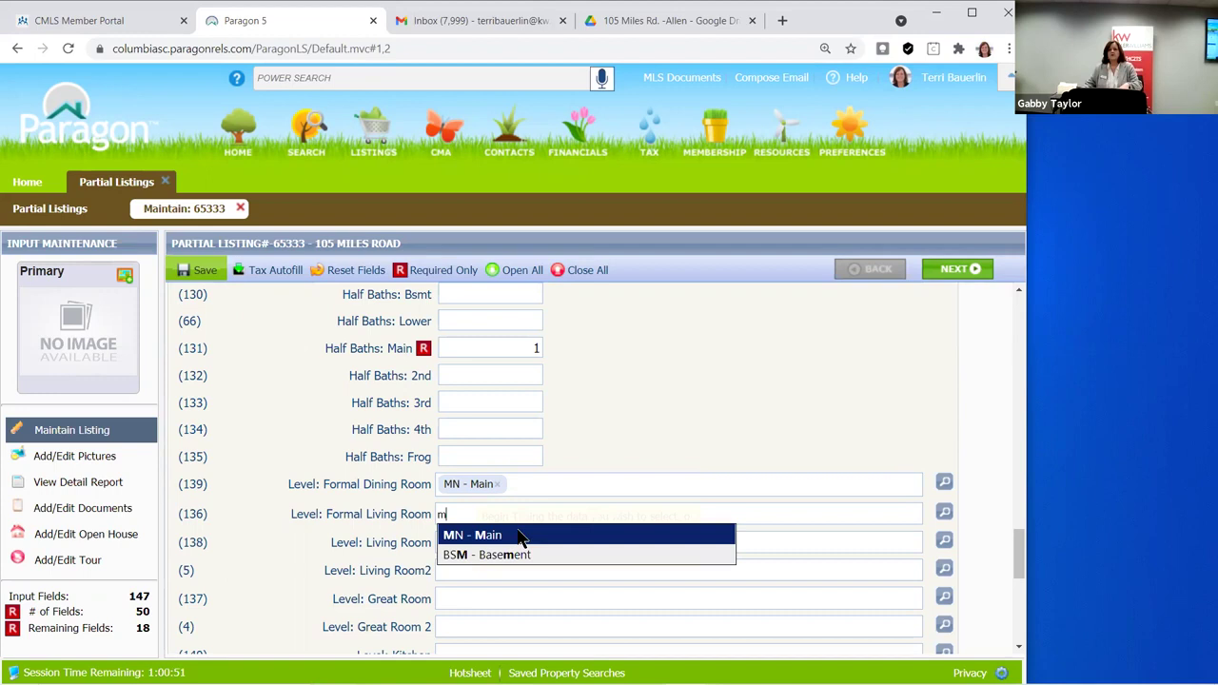
key(Return)
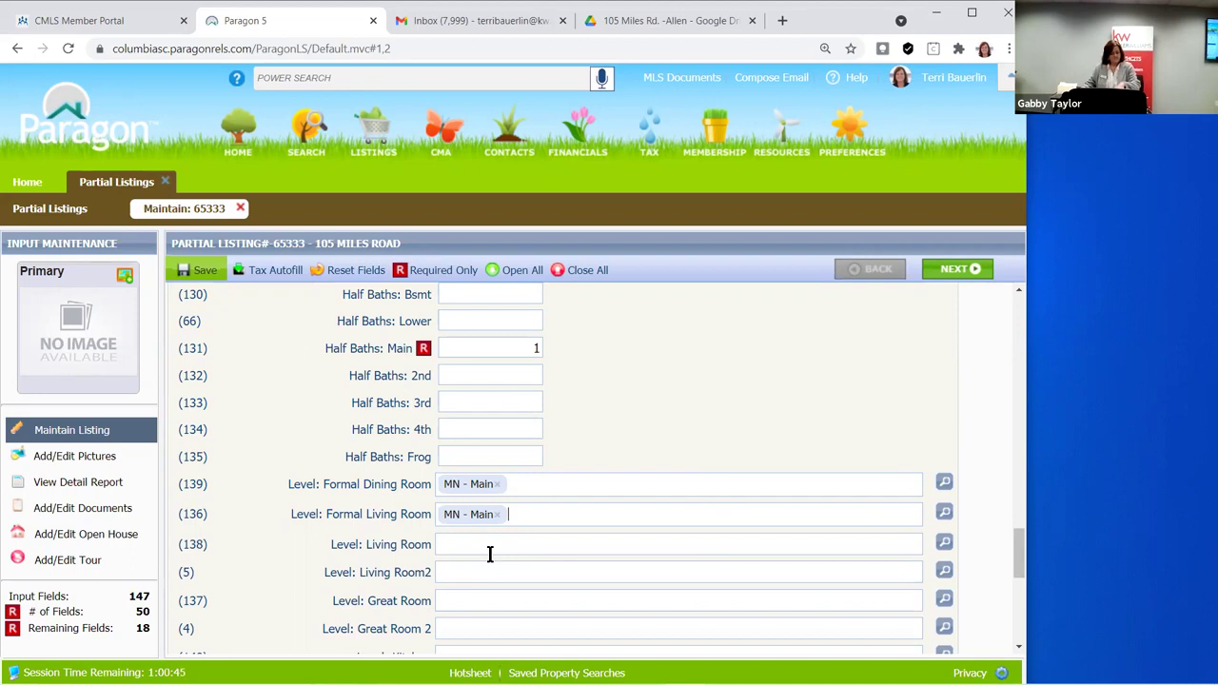
click(464, 602)
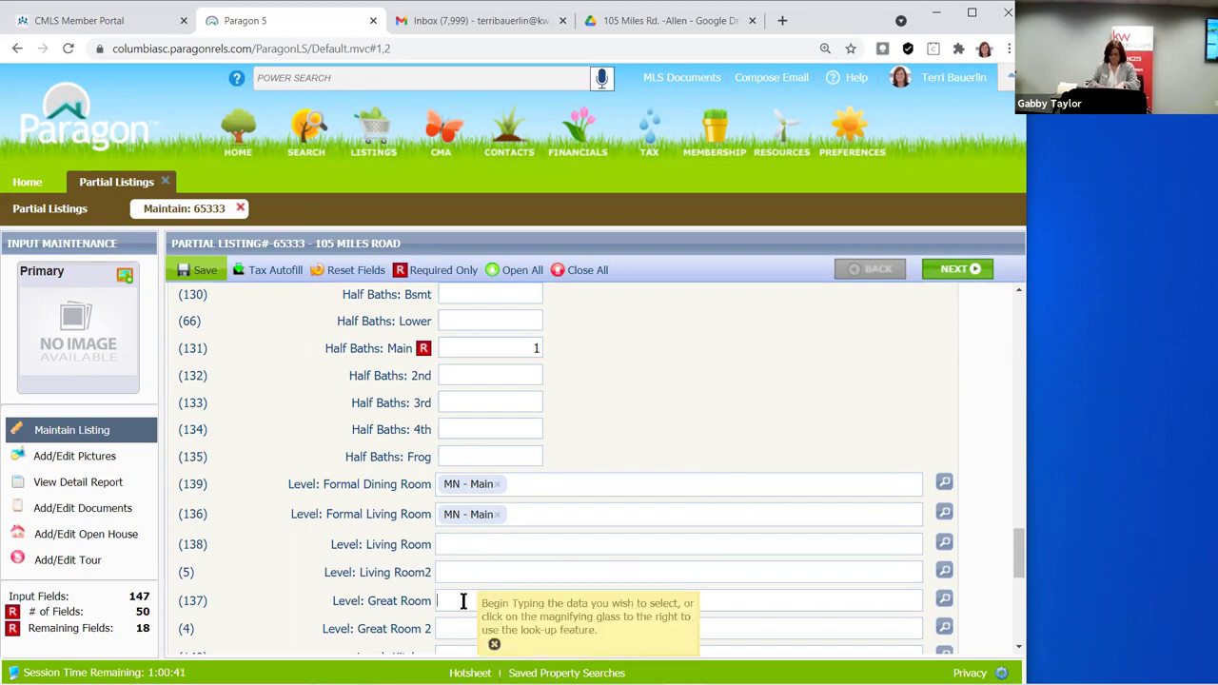
text(m)
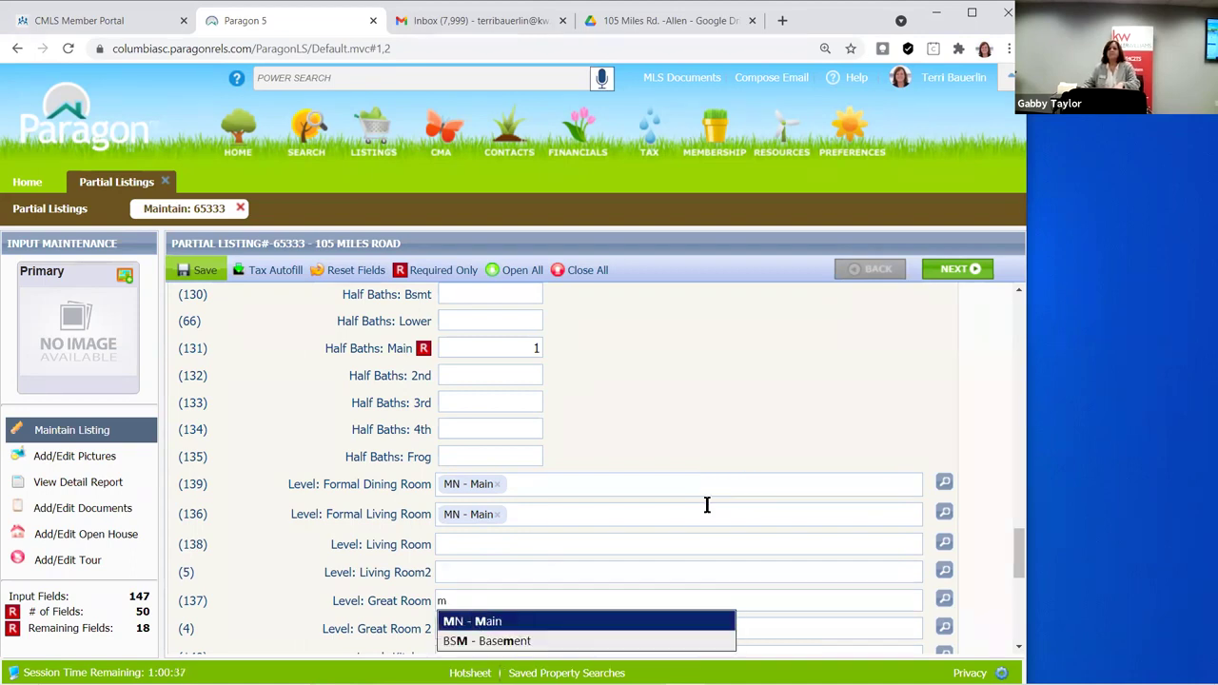
key(Return)
scroll(451, 421, down, 3)
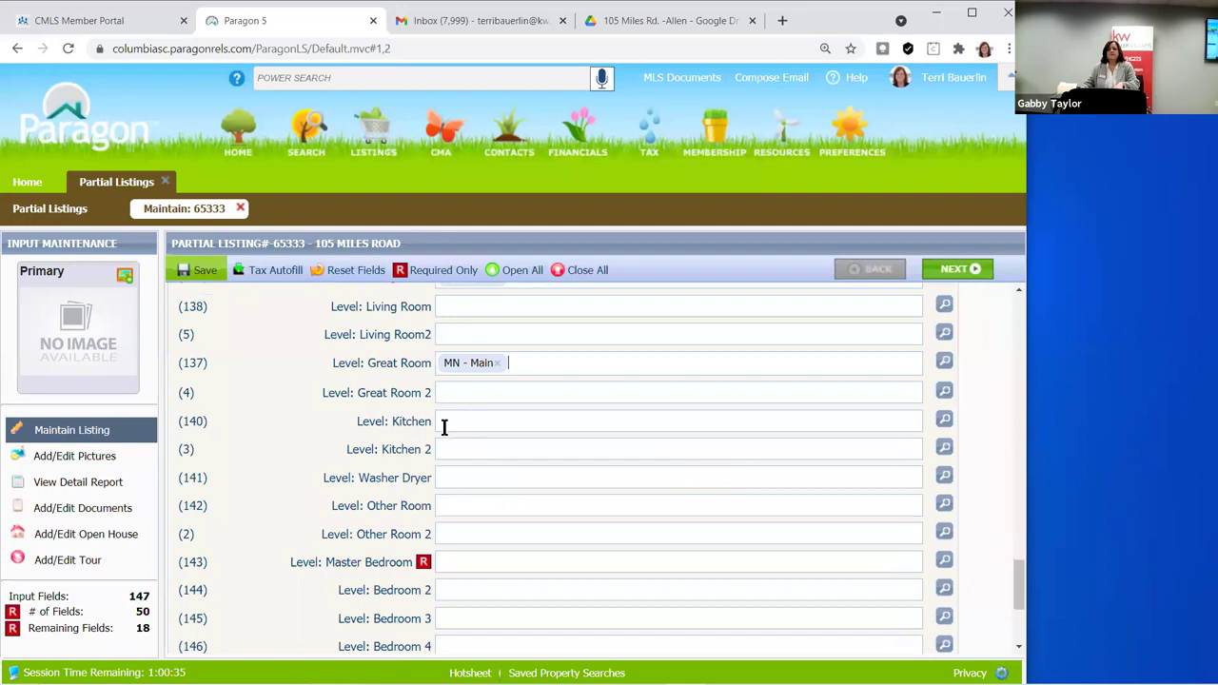
Set the Kitchen and Washer Dryer levels to MN - Main, then start the Master Bedroom level
click(452, 420)
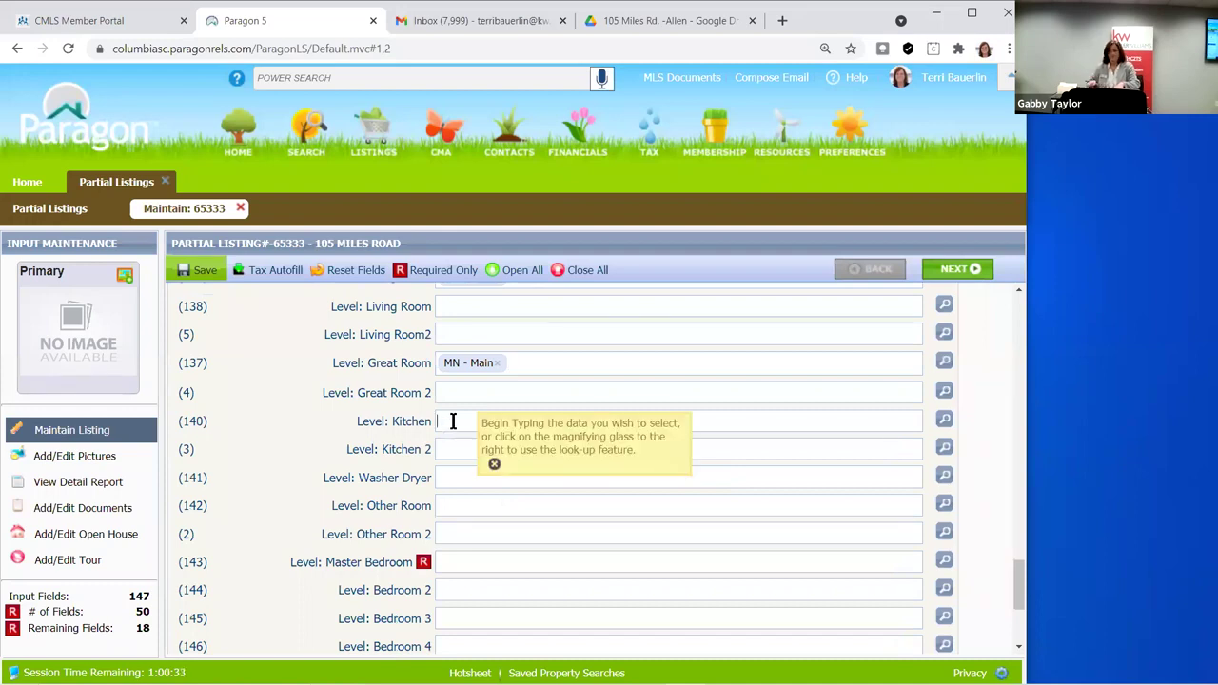
text(m)
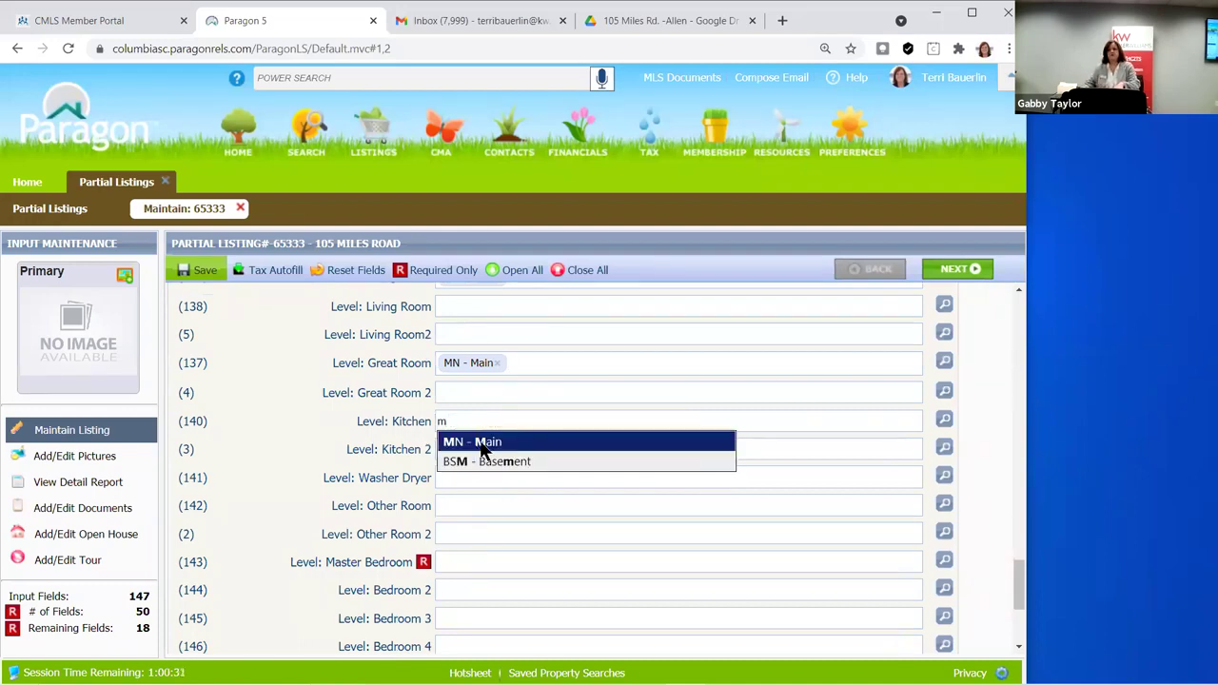
click(482, 445)
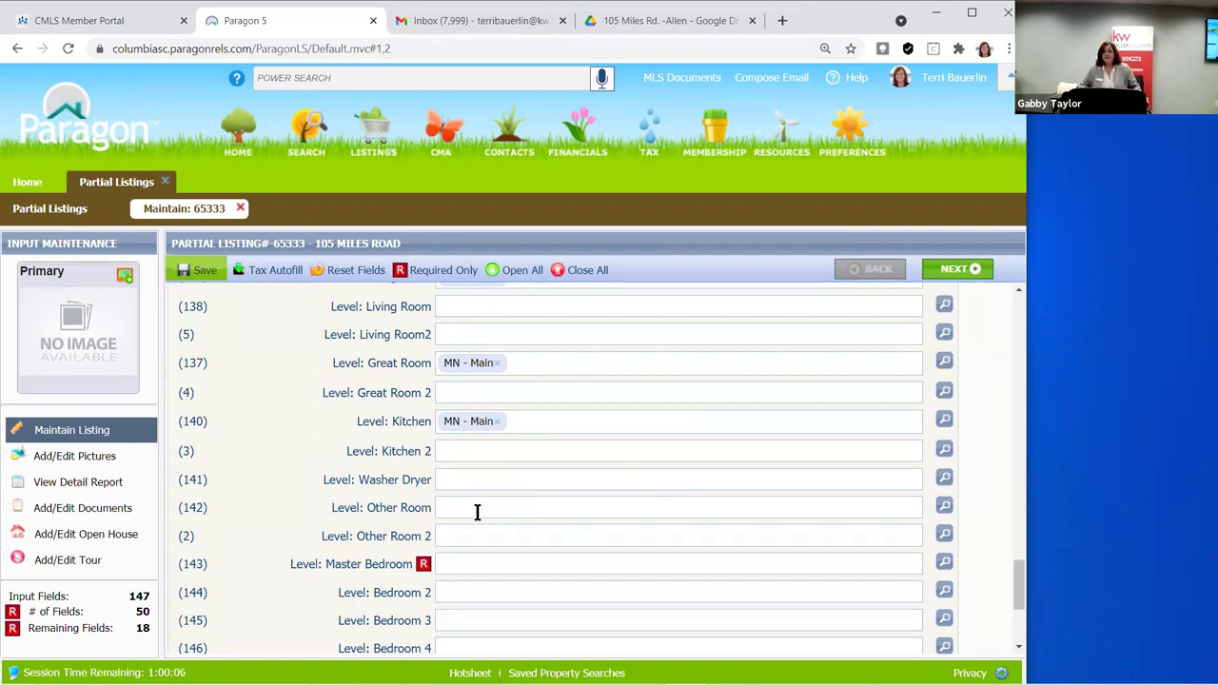
click(494, 482)
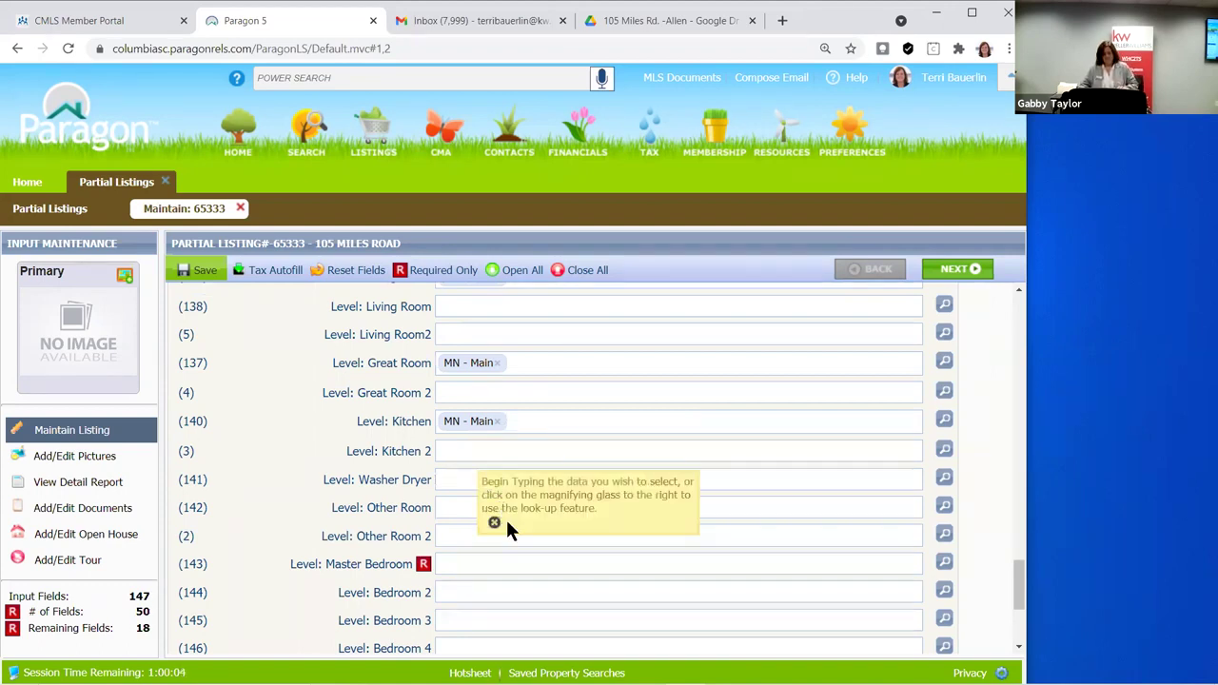
text(m)
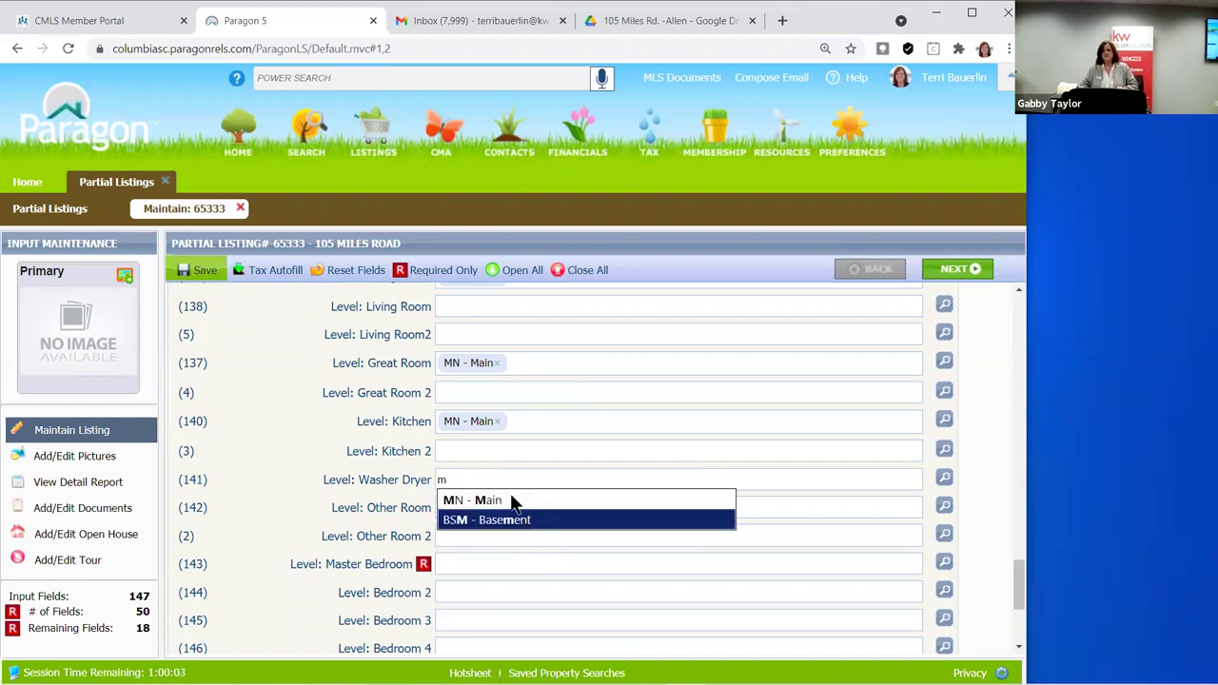
click(457, 507)
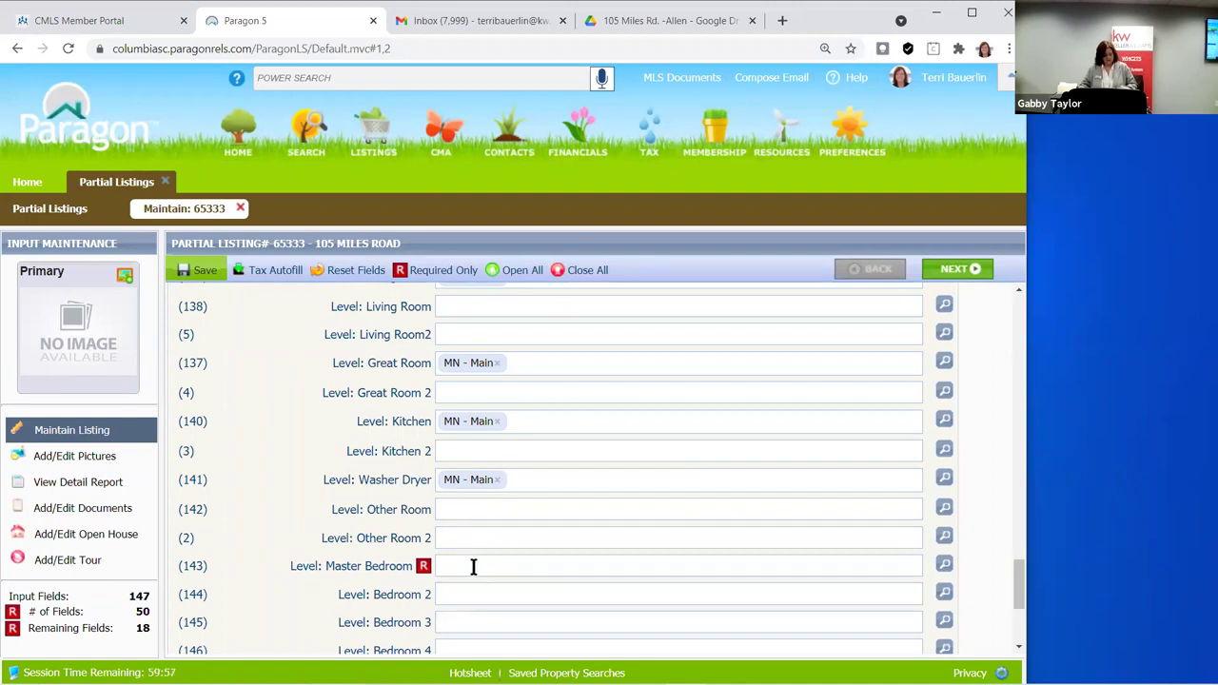
click(473, 565)
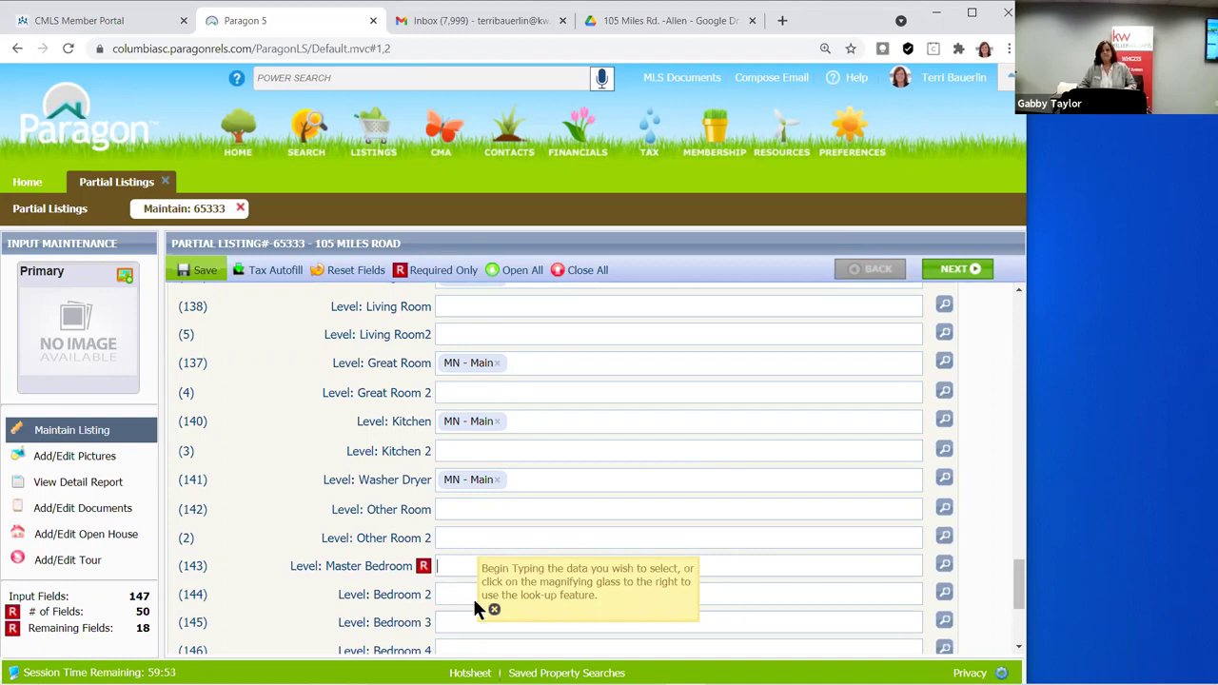
Set Master Bedroom, Bedroom 2 and Bedroom 3 levels to 2ND - Second
text(s)
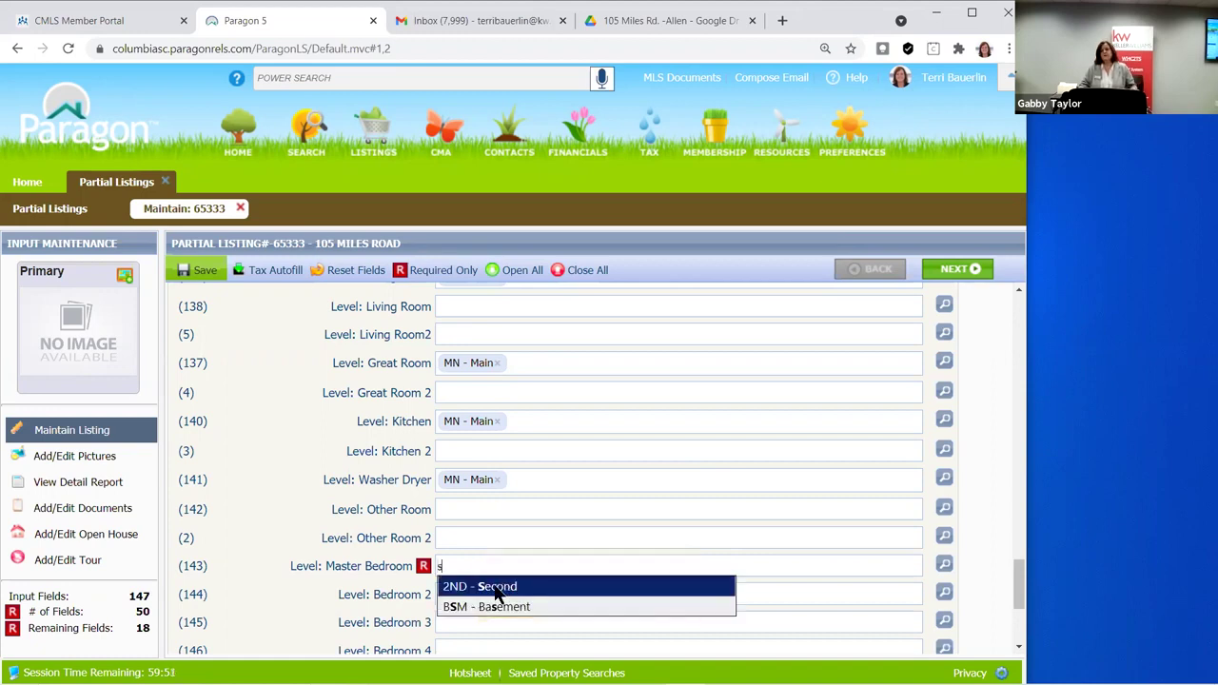
click(495, 588)
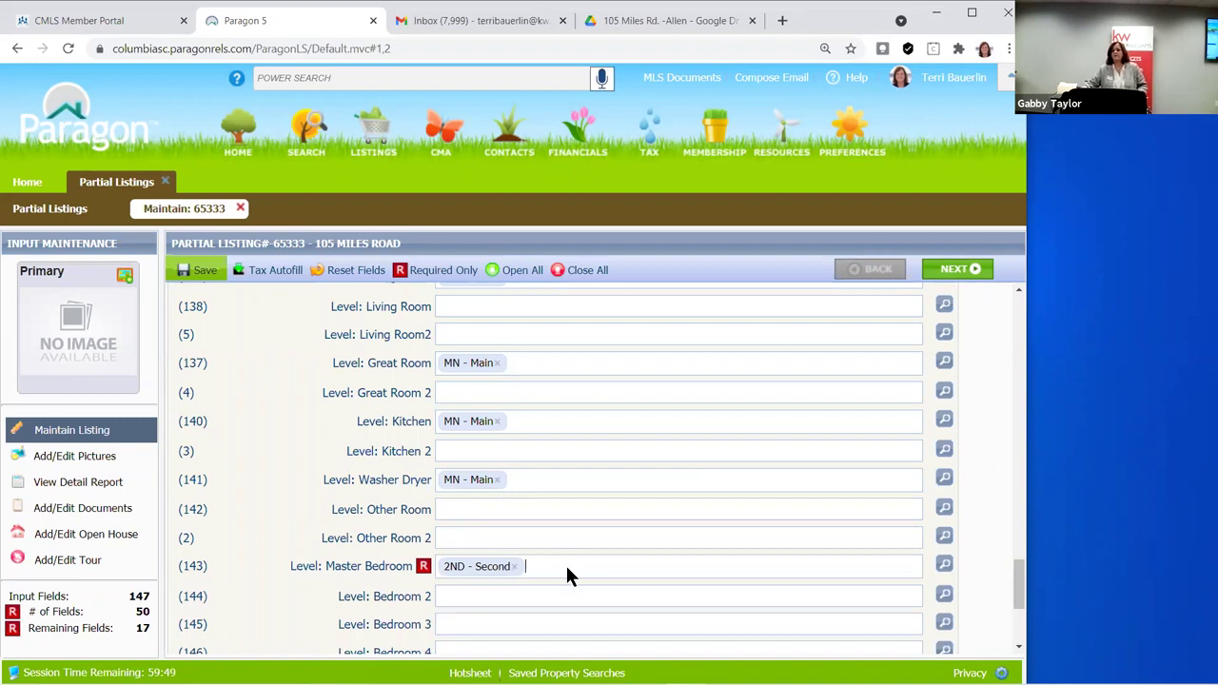
scroll(569, 549, down, 1)
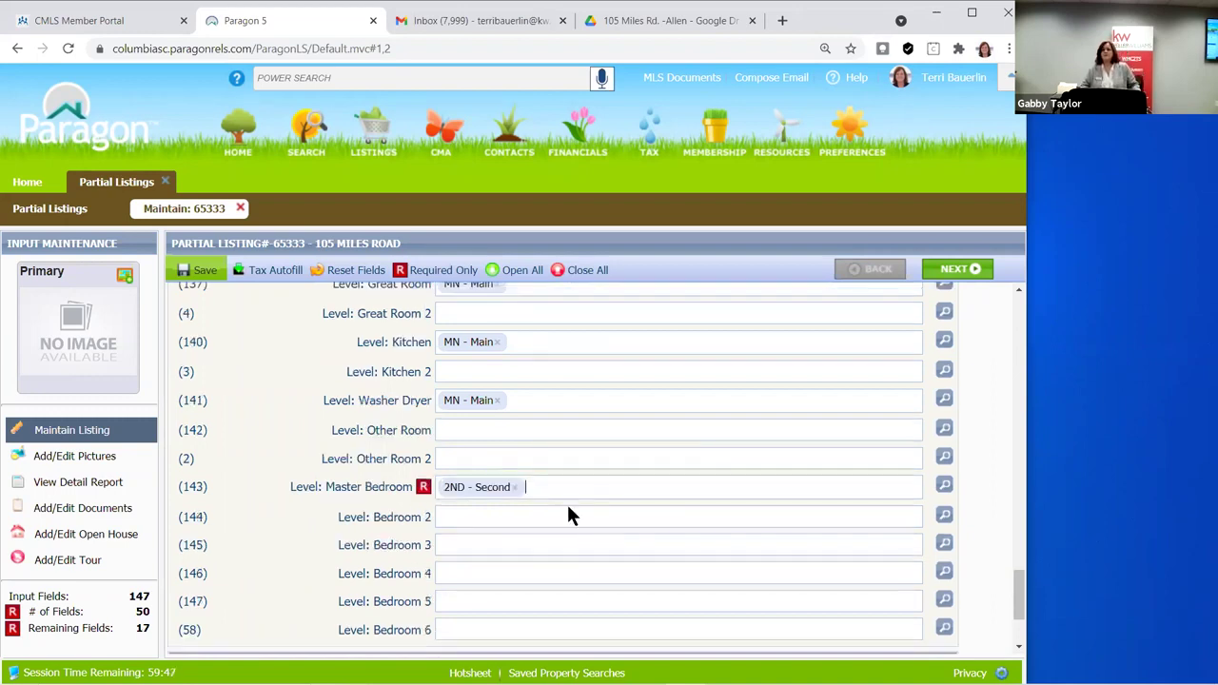
scroll(486, 438, down, 1)
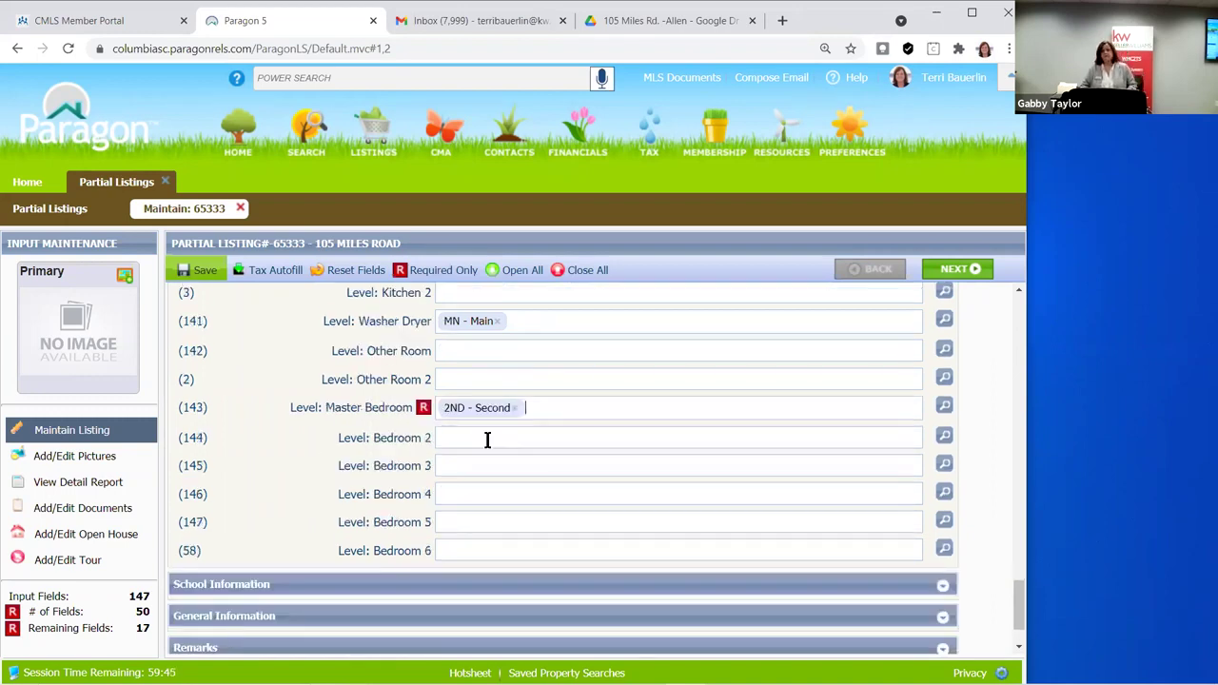
click(487, 438)
text(2)
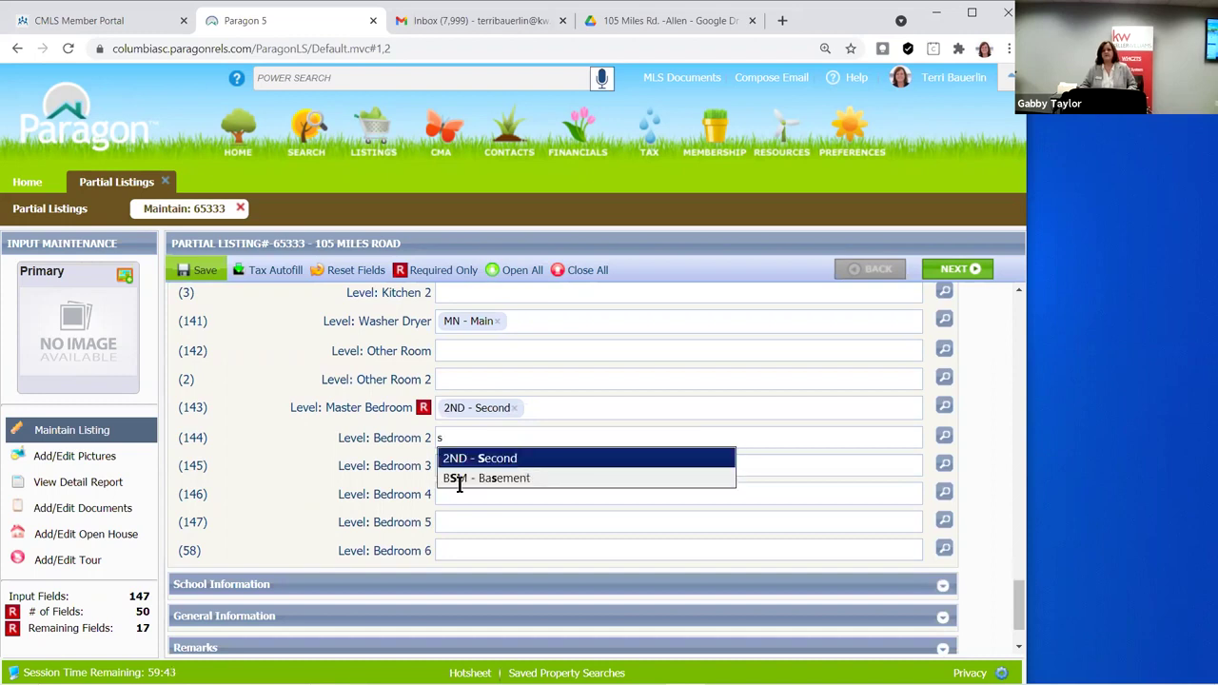
click(472, 460)
click(472, 468)
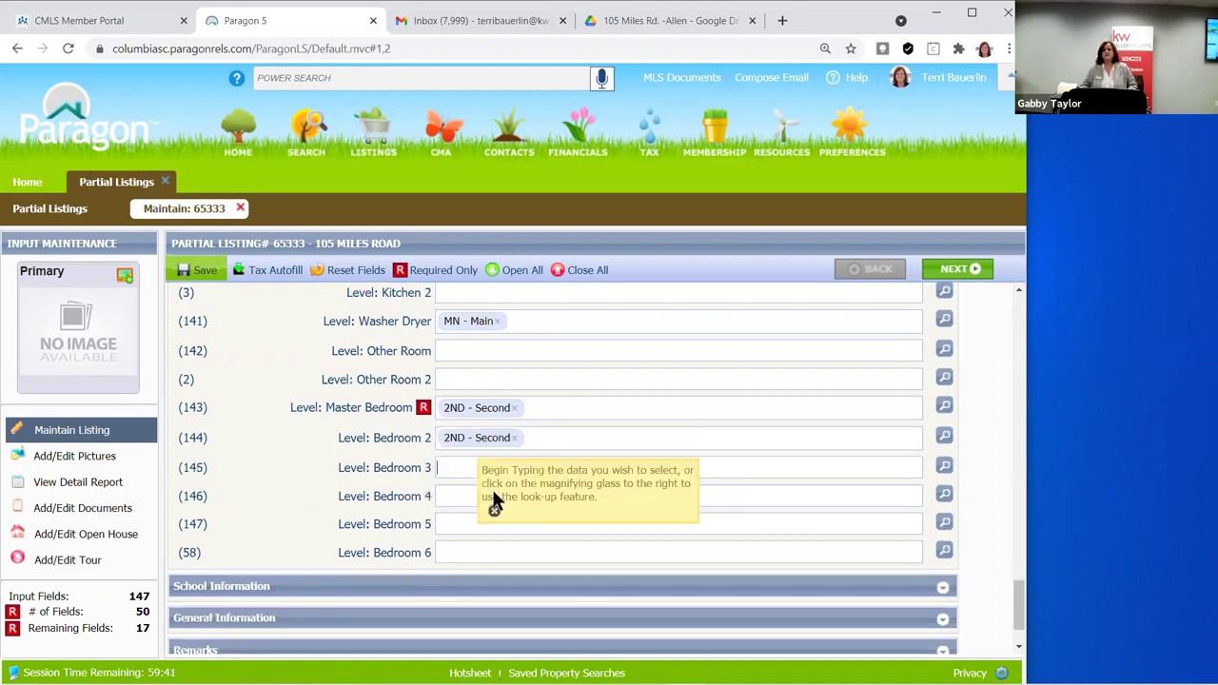
text(s)
key(Return)
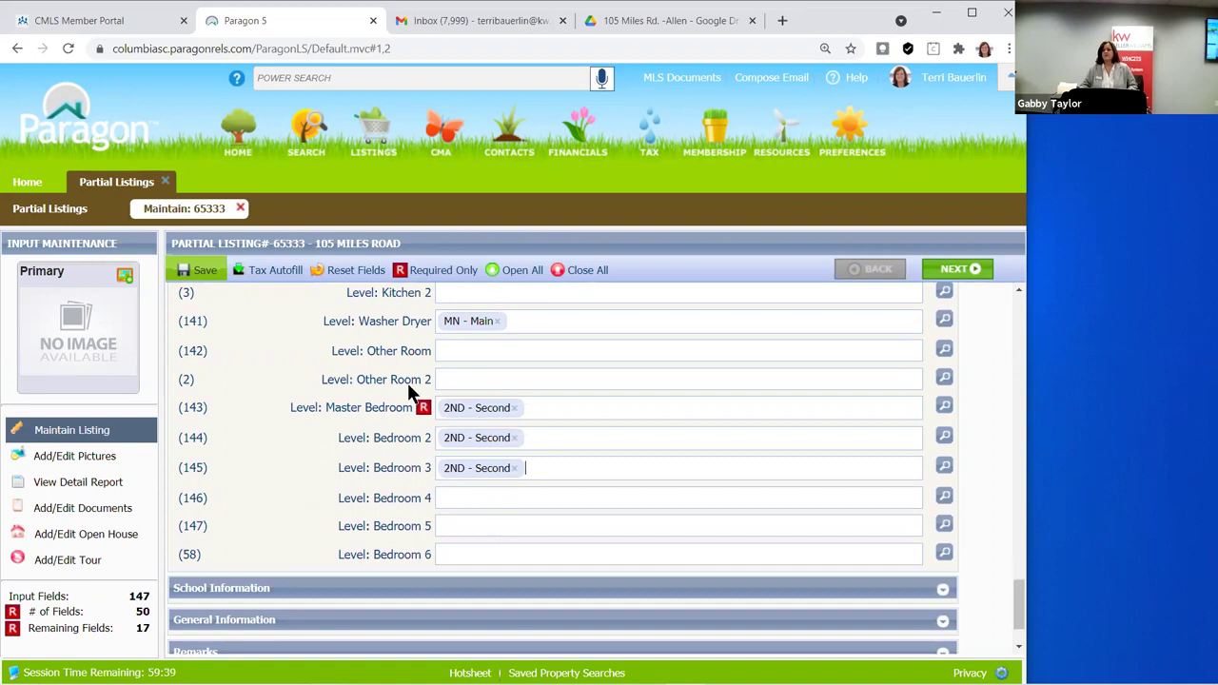
scroll(409, 392, down, 1)
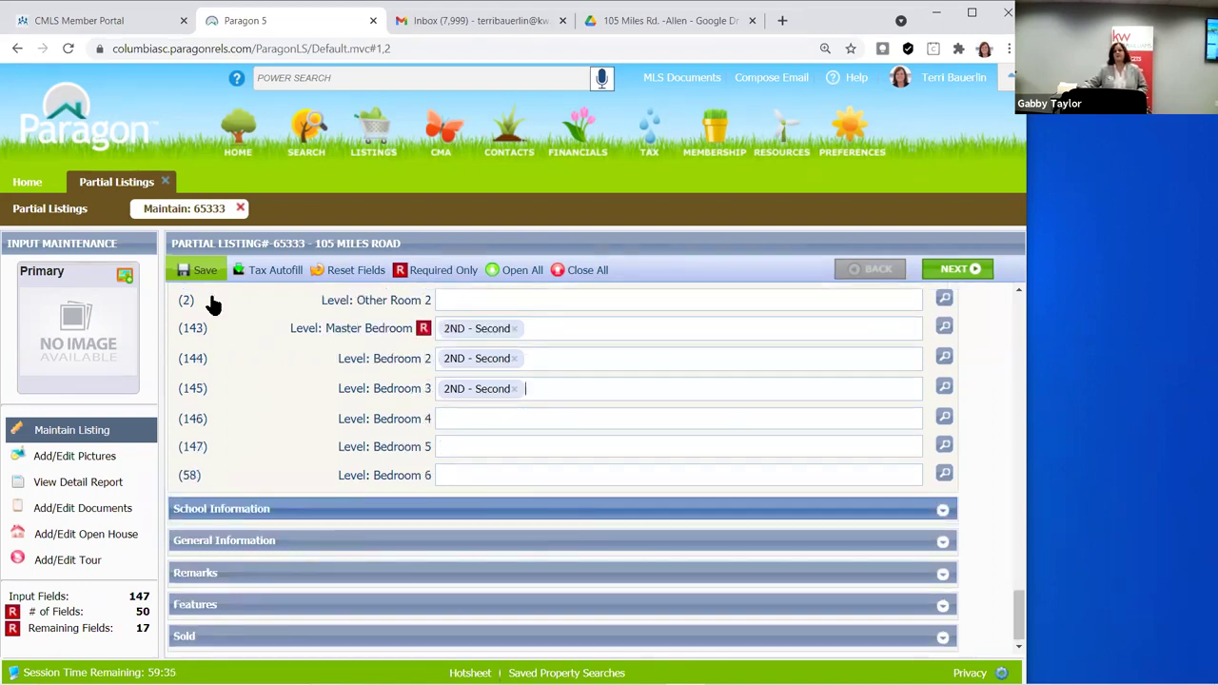
Save As Partial Listing and choose Continue Input to keep editing
mouse_move(208, 275)
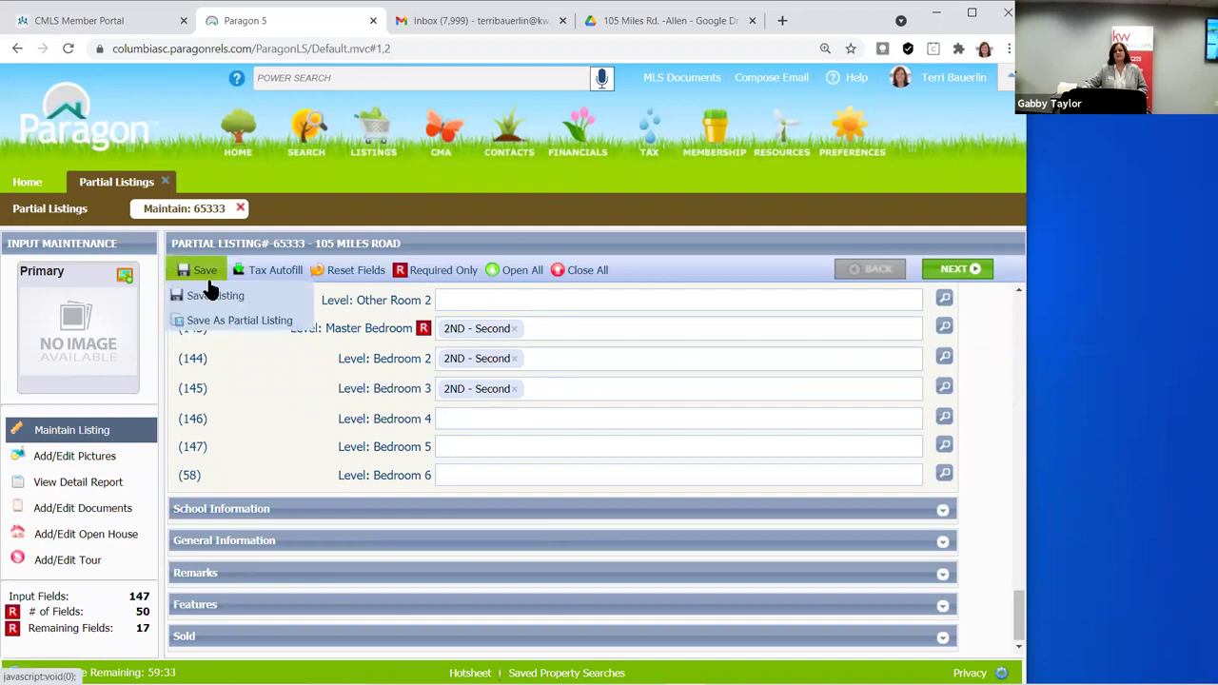
click(201, 322)
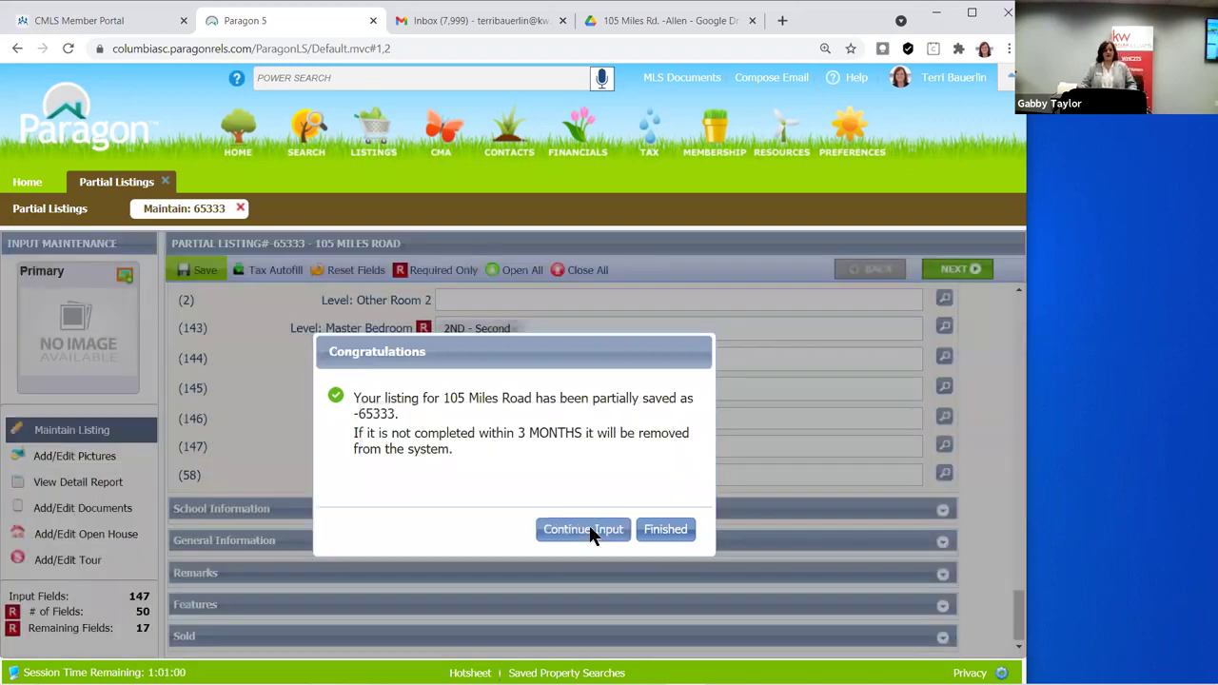
click(590, 531)
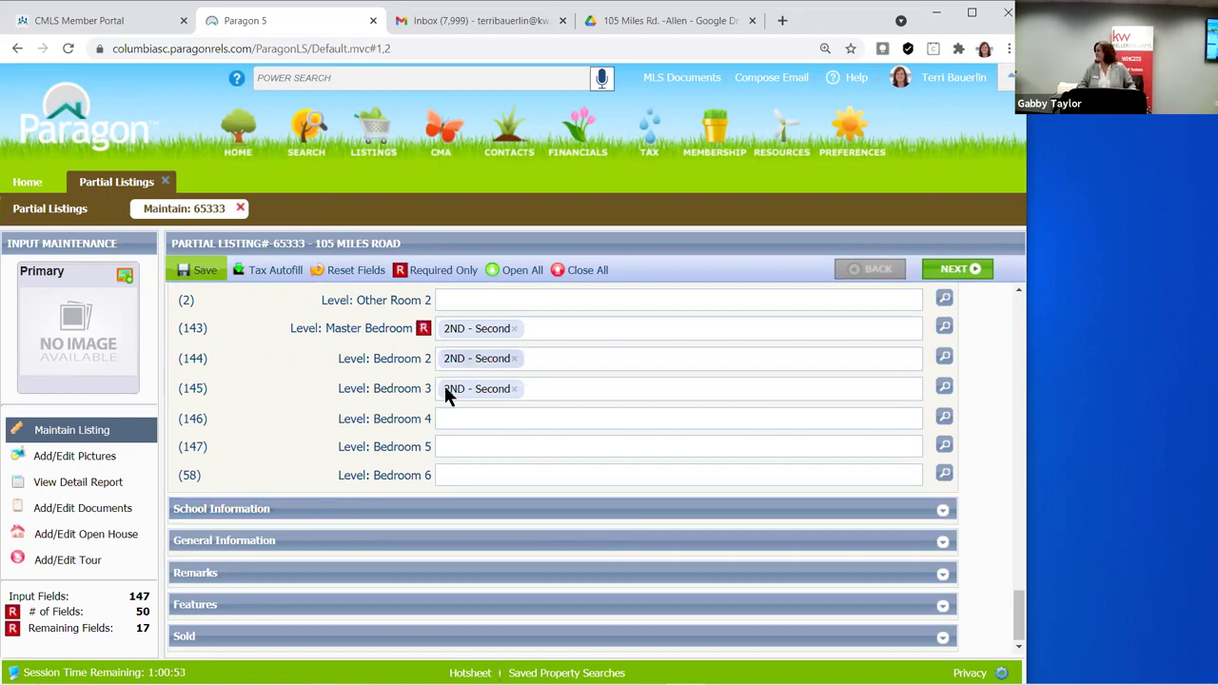
scroll(444, 386, up, 1)
scroll(404, 407, up, 1)
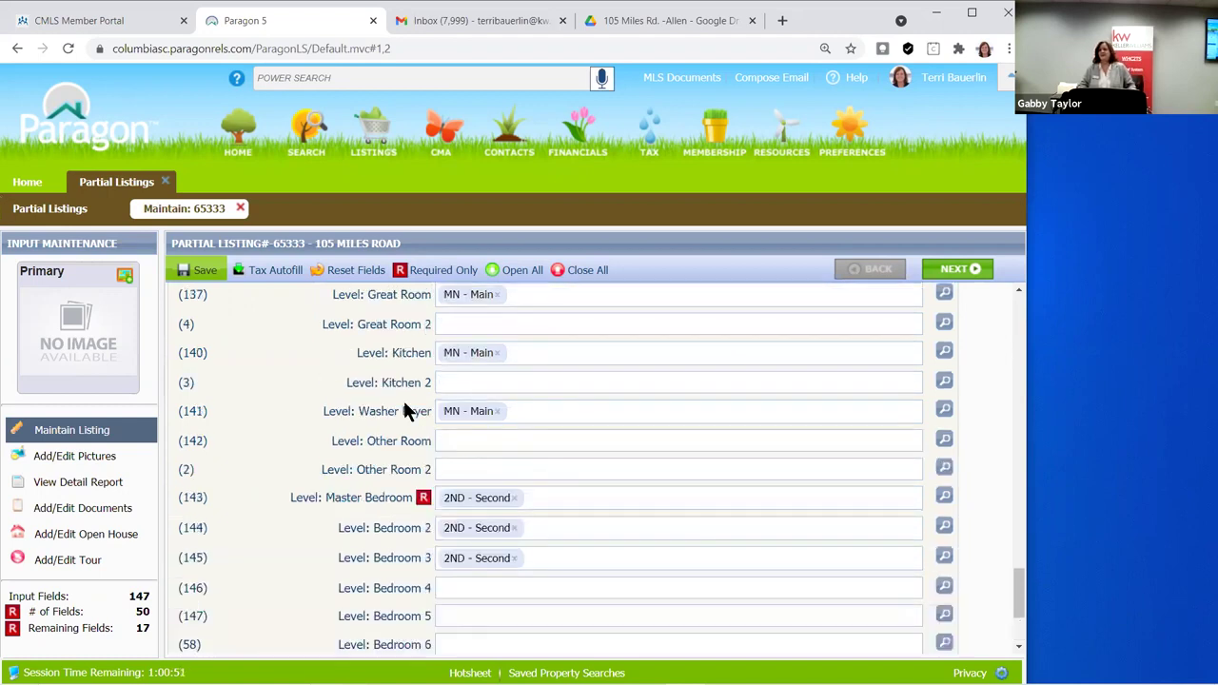
scroll(405, 407, up, 4)
scroll(410, 438, down, 5)
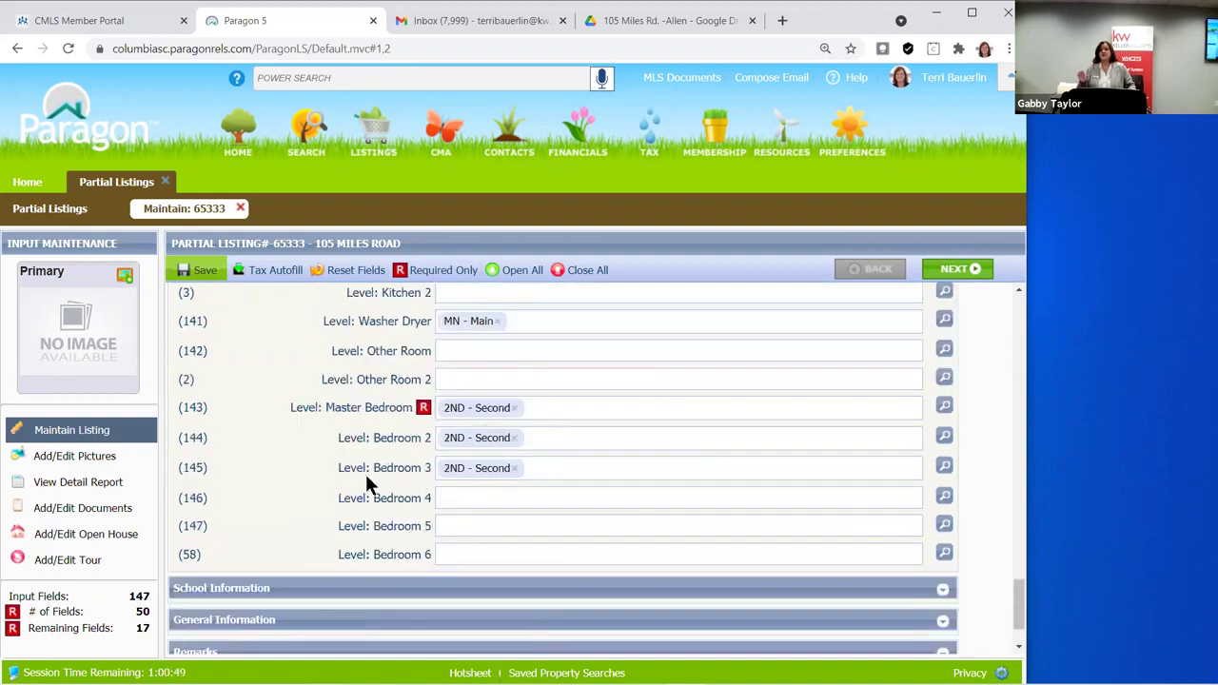
scroll(367, 476, down, 1)
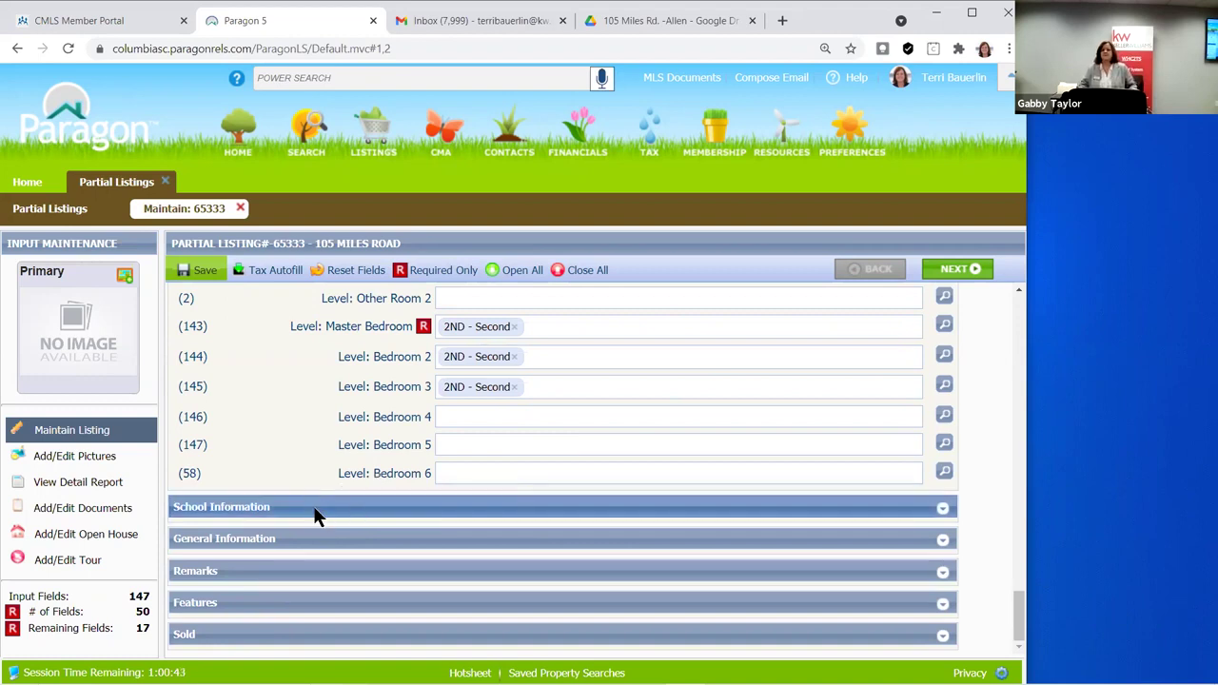
Expand School Information and type 'richl' in School District to list Richland districts
click(358, 511)
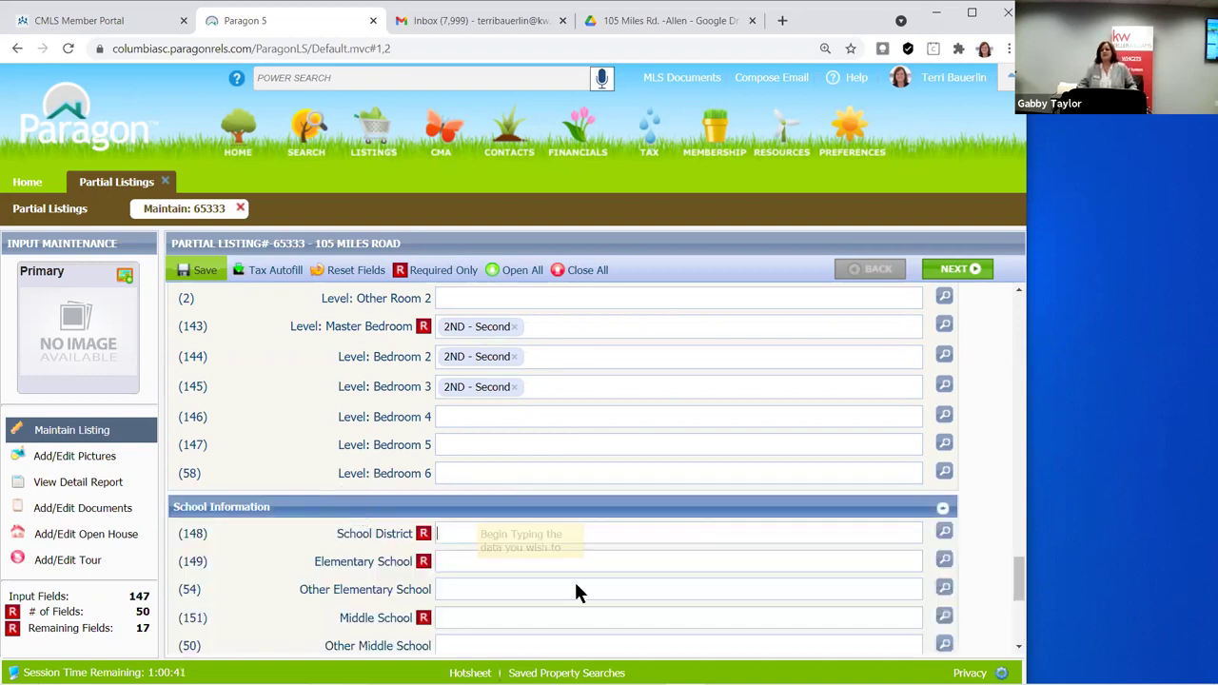
scroll(574, 590, down, 1)
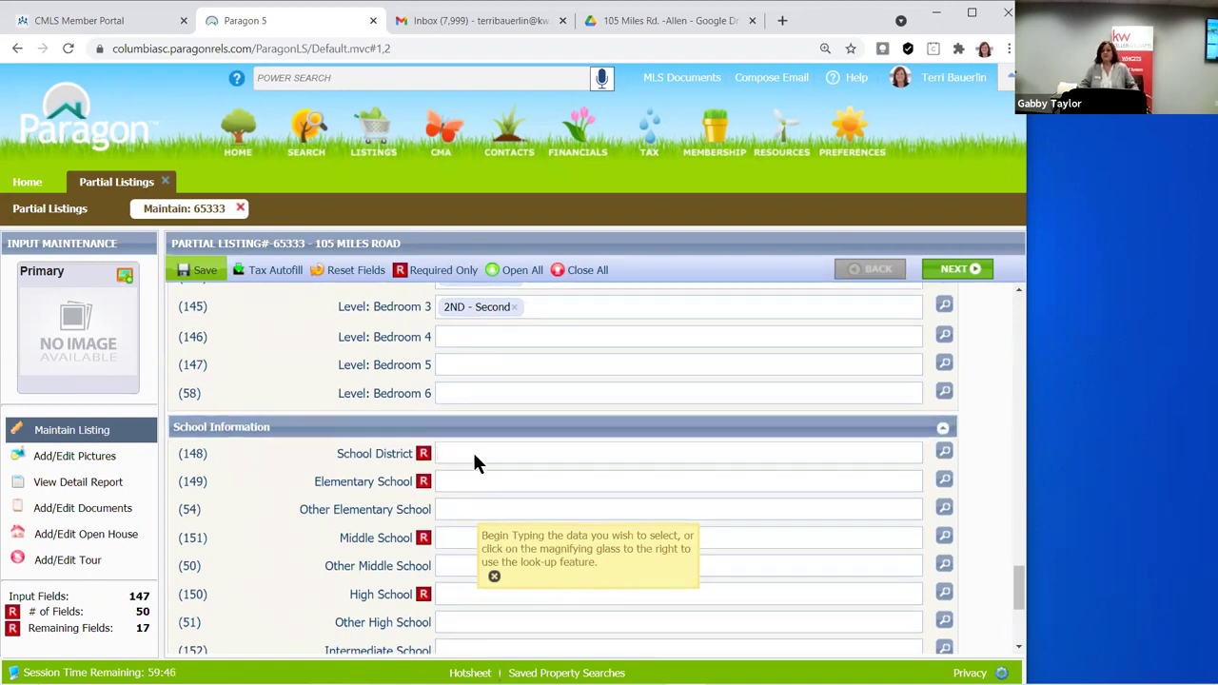
scroll(472, 449, down, 1)
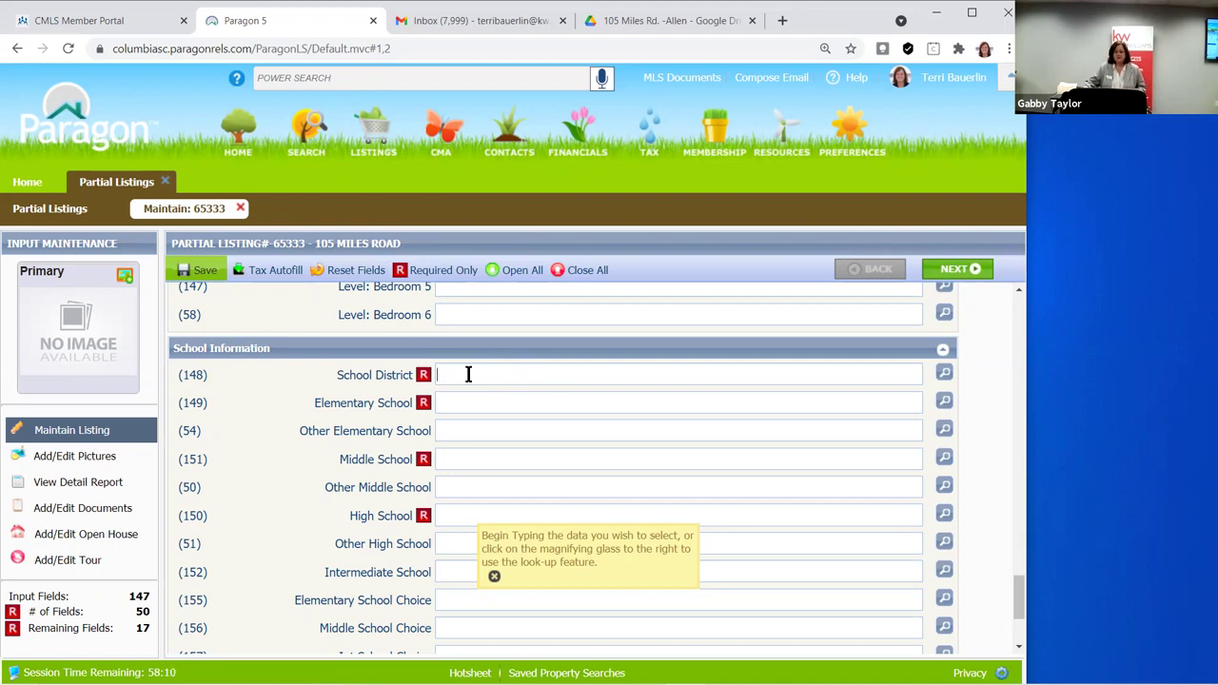
text(richl)
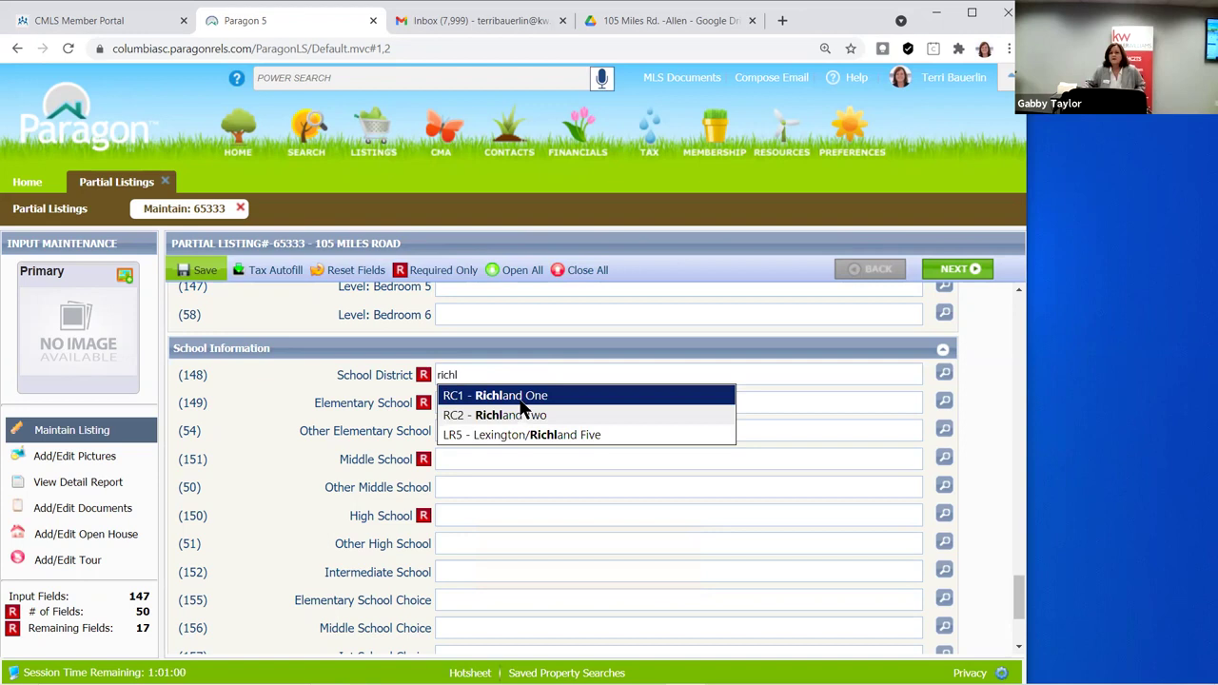
Change the school district to RC2 - Richland Two and set Polo Road as the elementary school
key(Return)
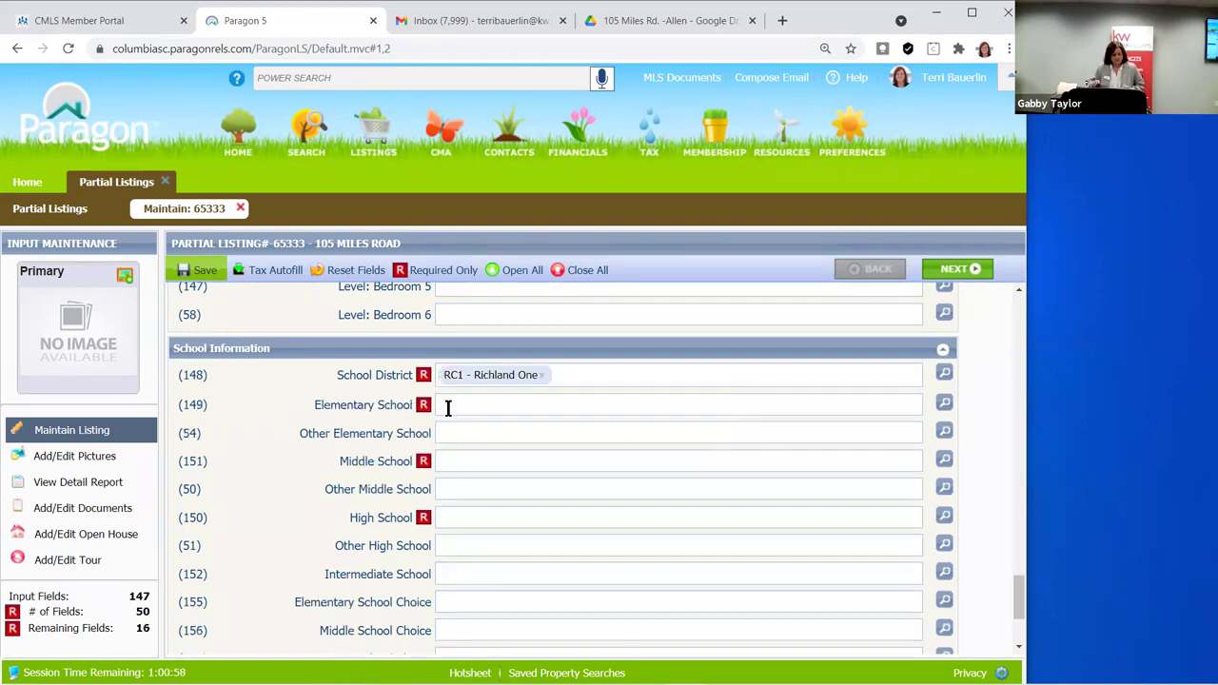
click(448, 407)
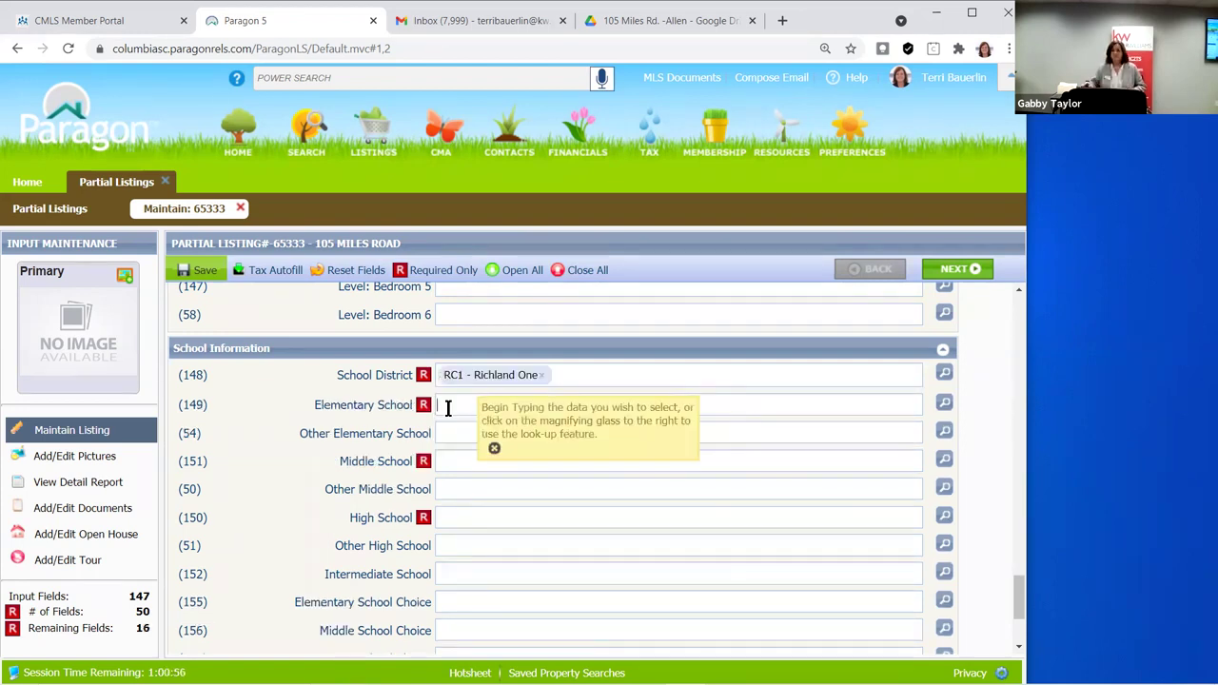
text(pol)
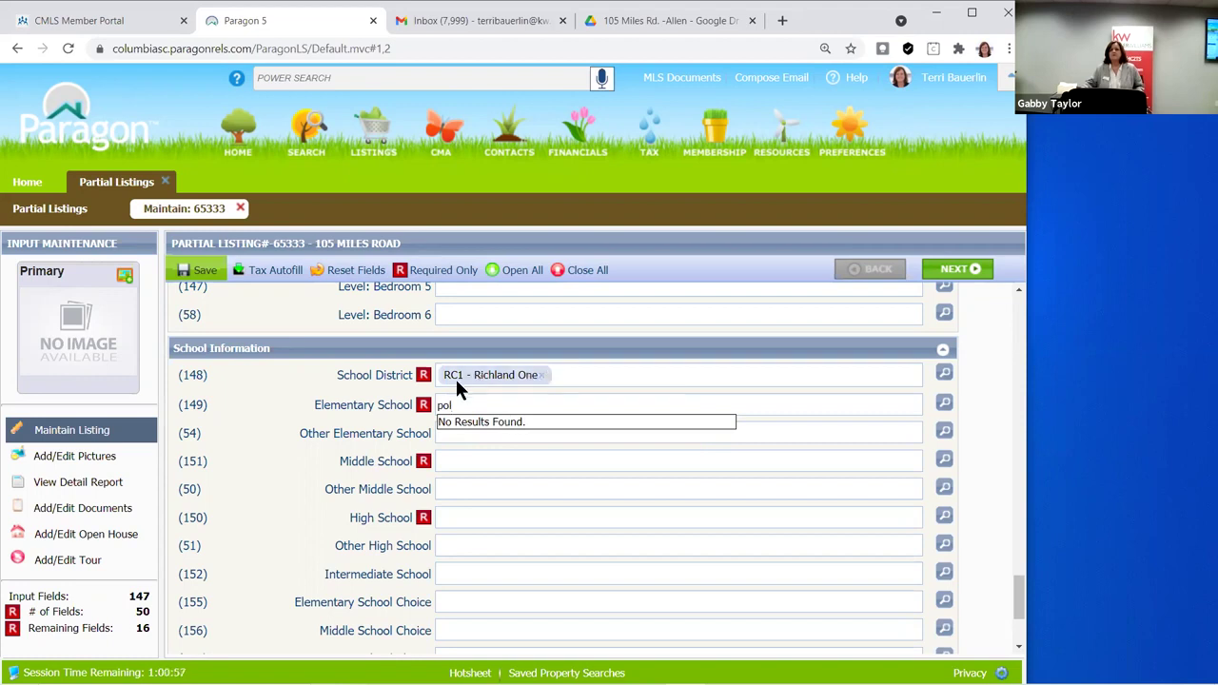
click(543, 371)
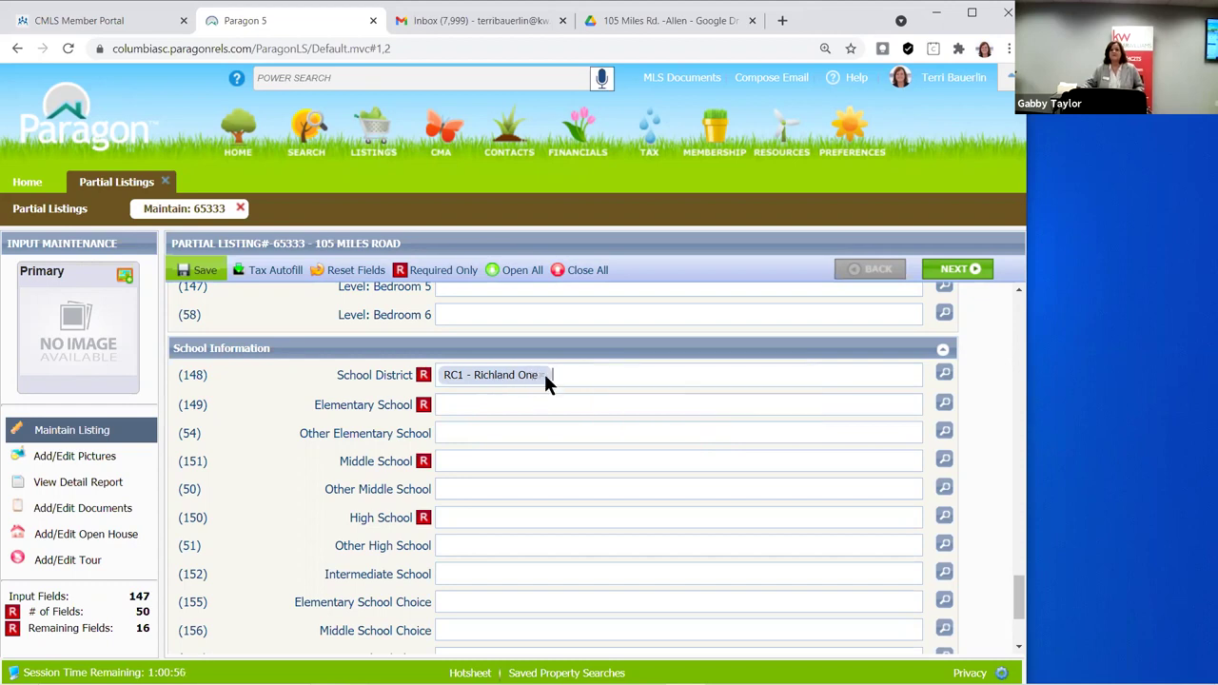
click(542, 375)
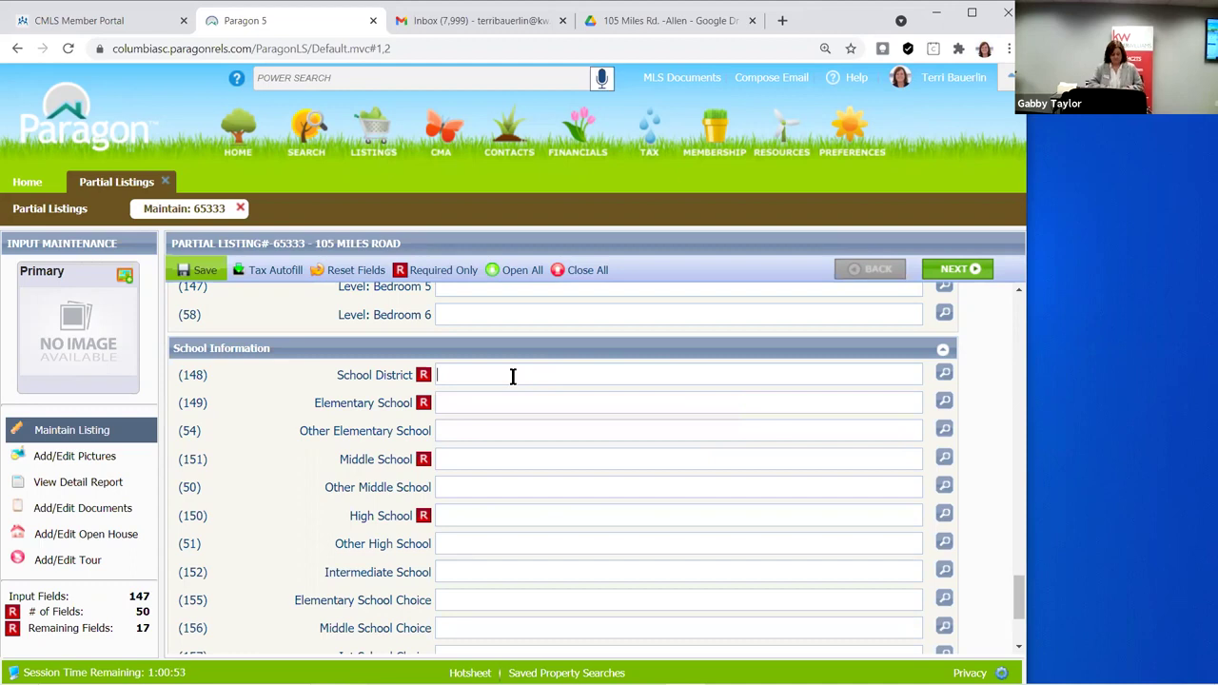
text(rich)
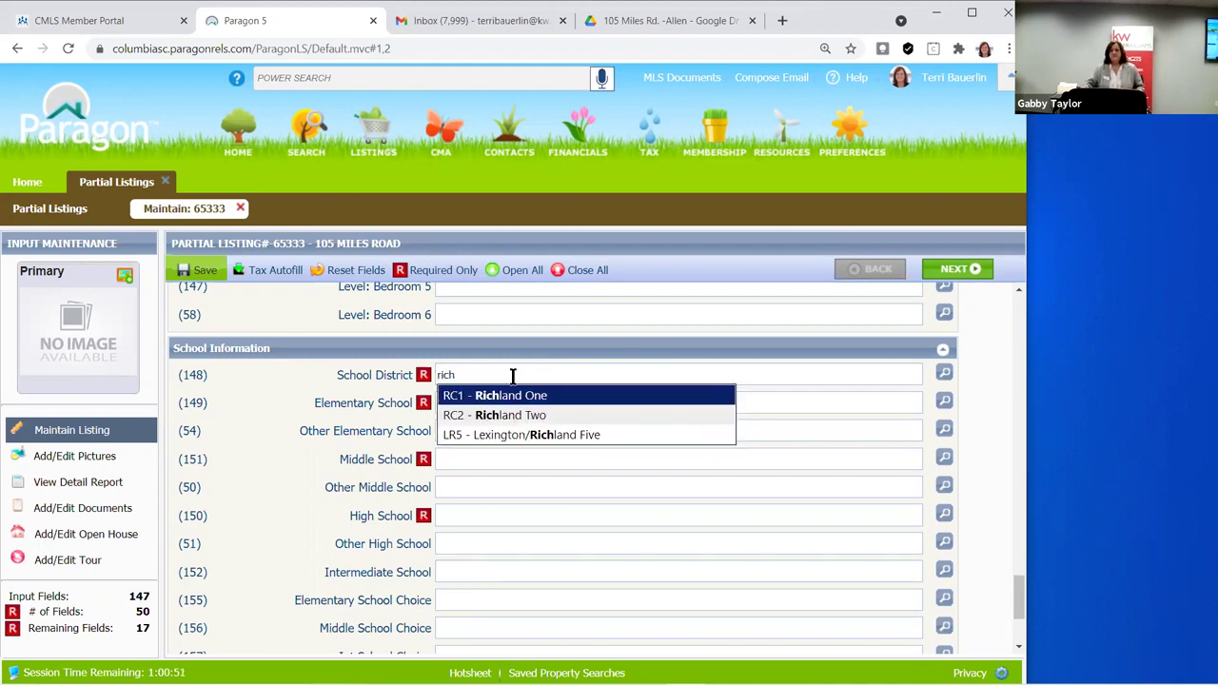
click(533, 415)
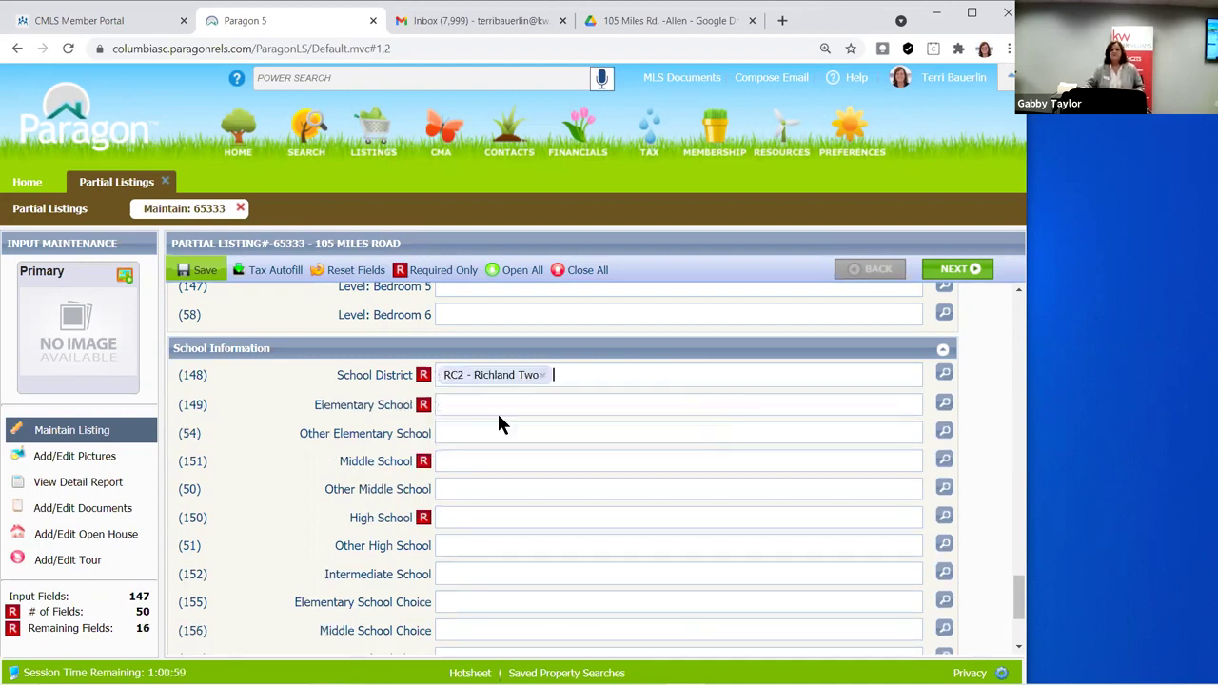
click(499, 416)
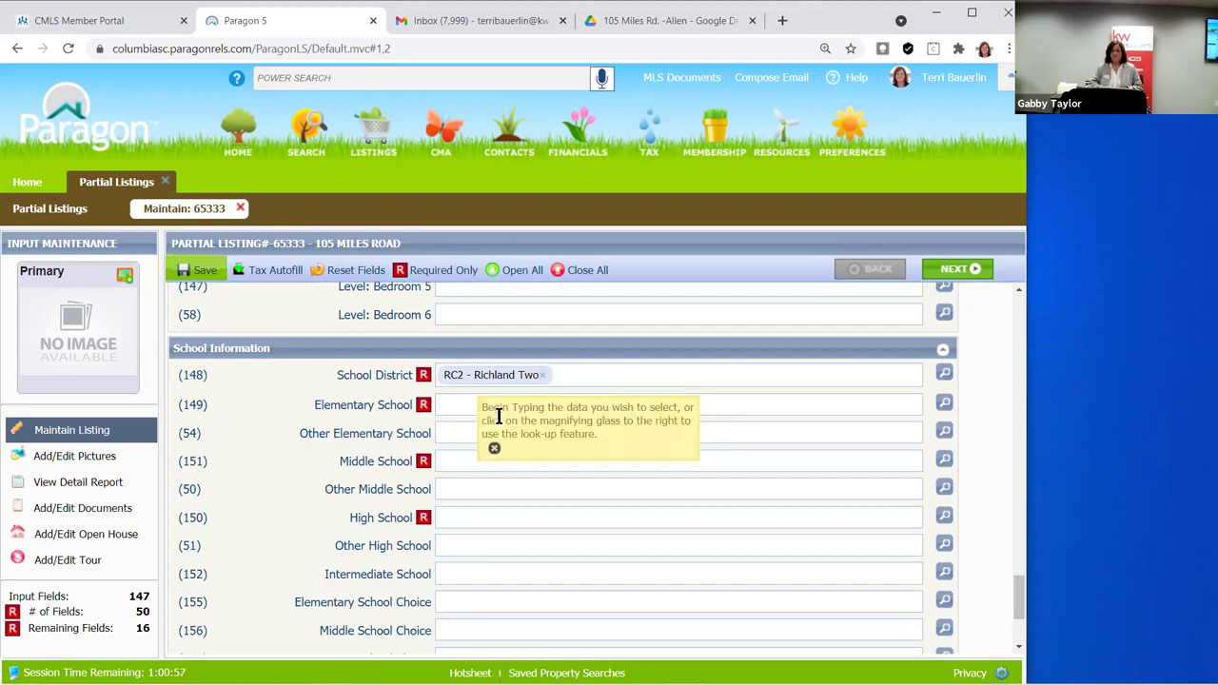
text(po)
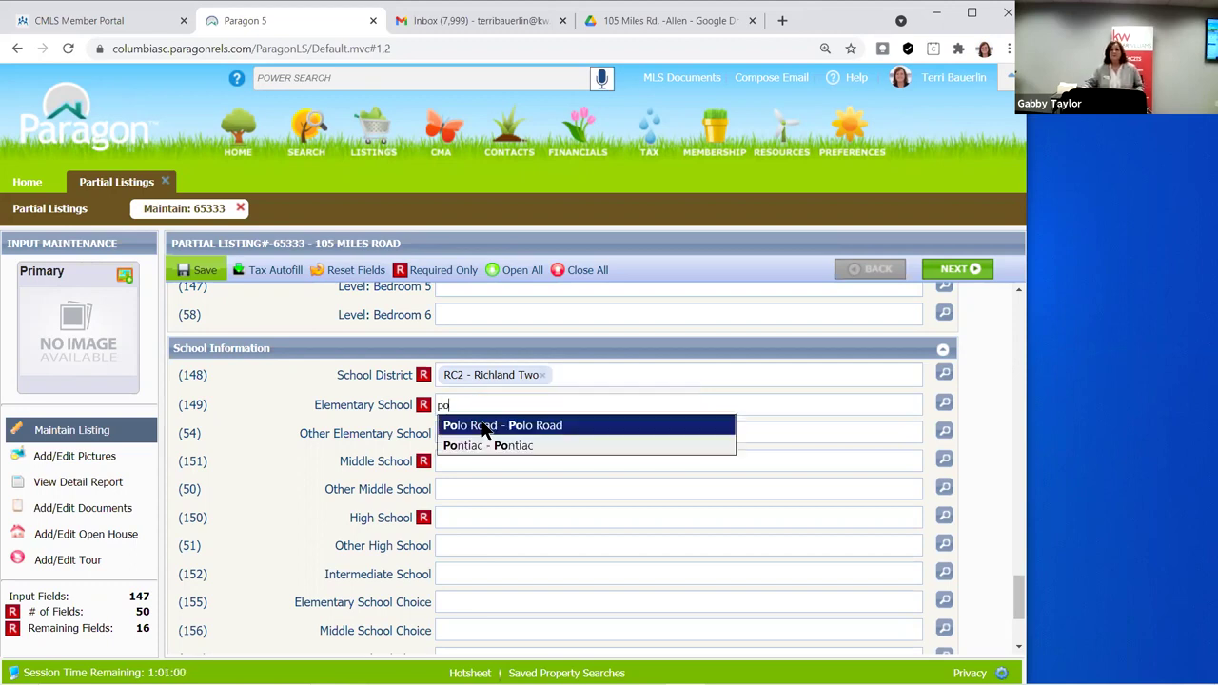
click(485, 430)
Enter Wright for Middle School and Spring Val - Spring Valley for High School
click(467, 462)
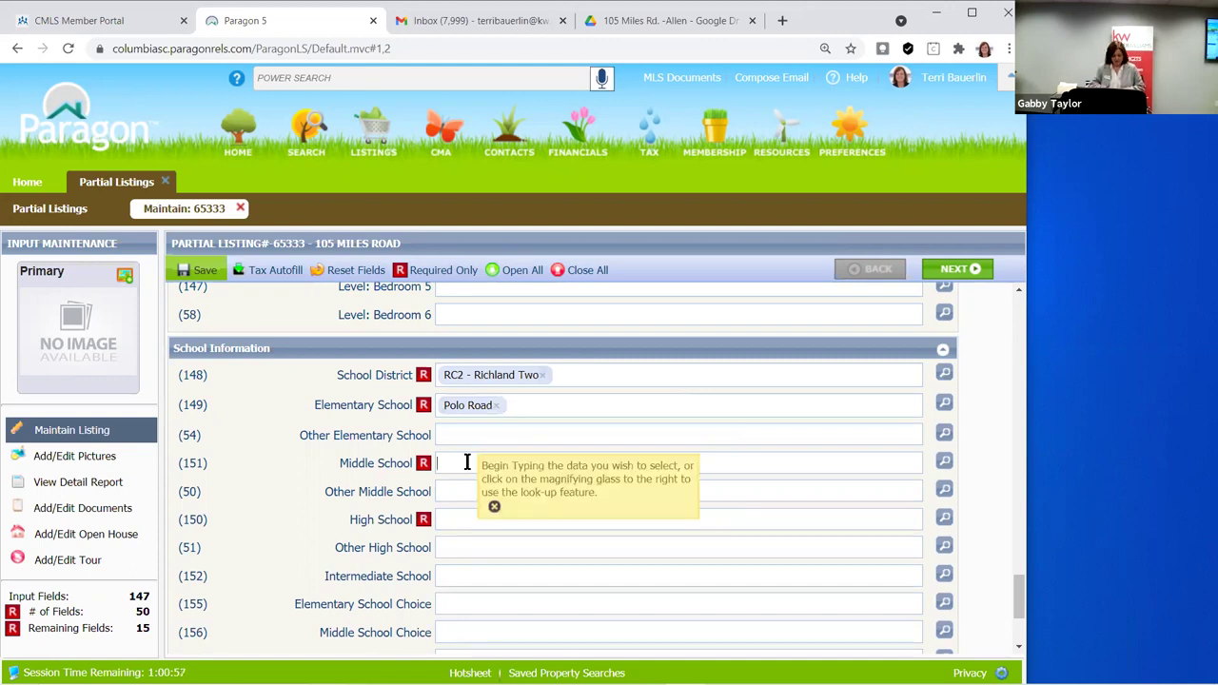
text(wright)
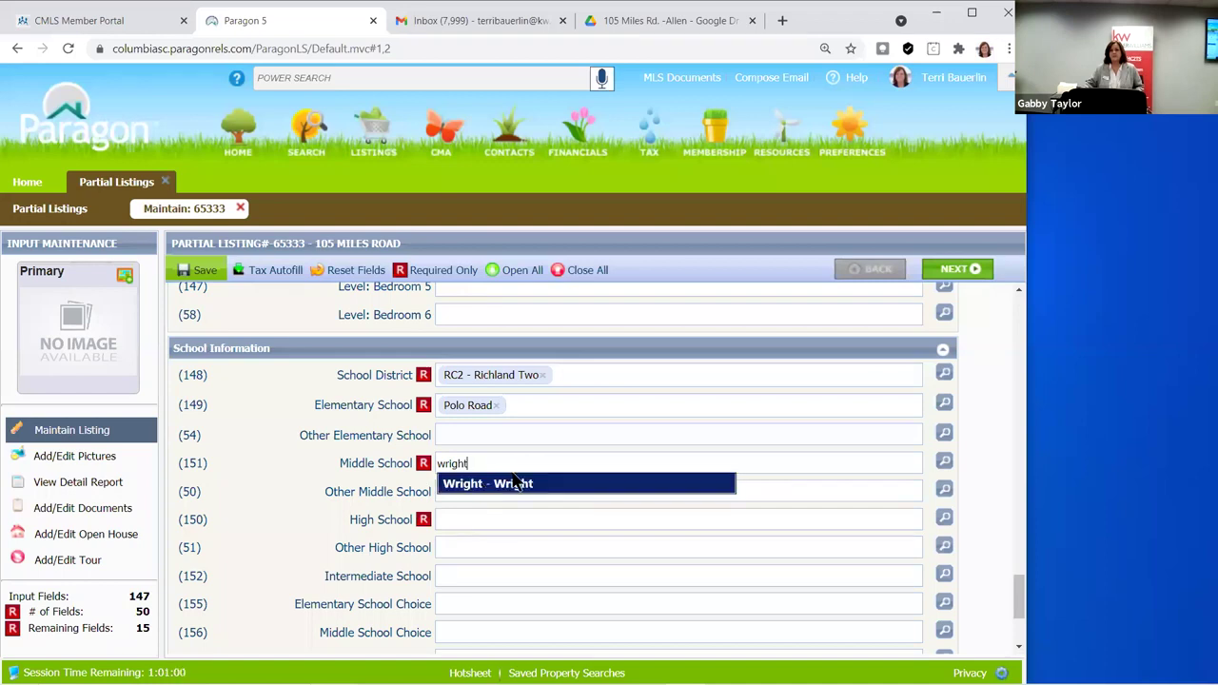
click(465, 487)
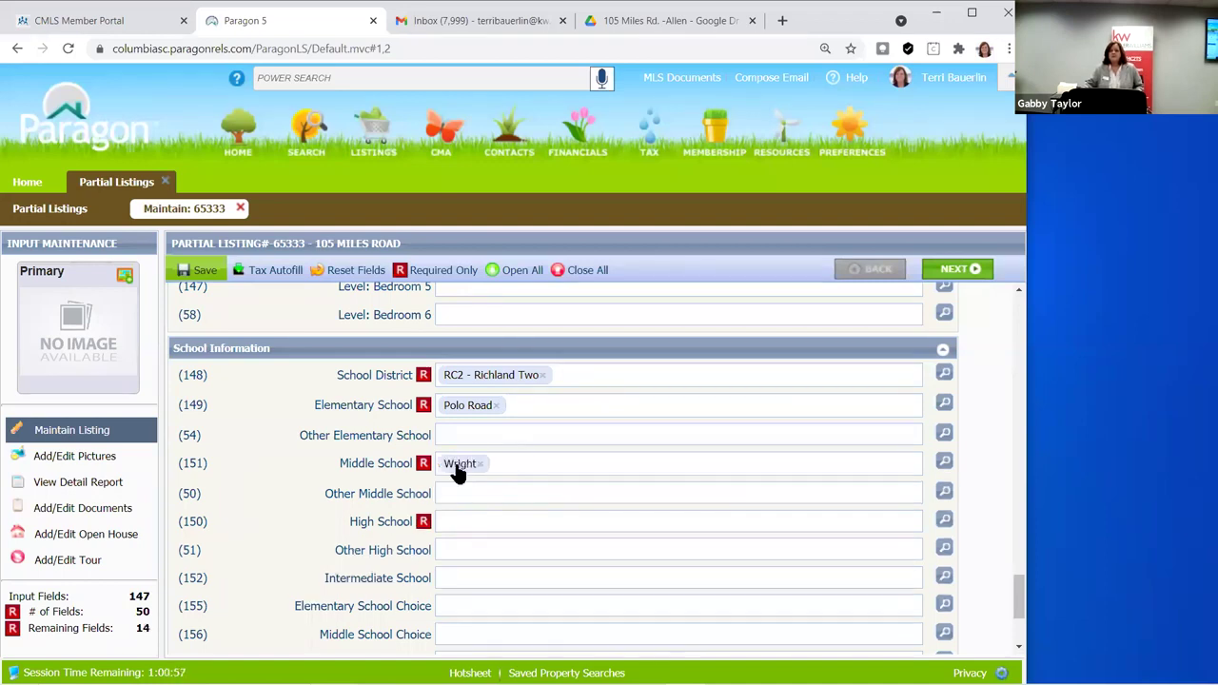
click(471, 522)
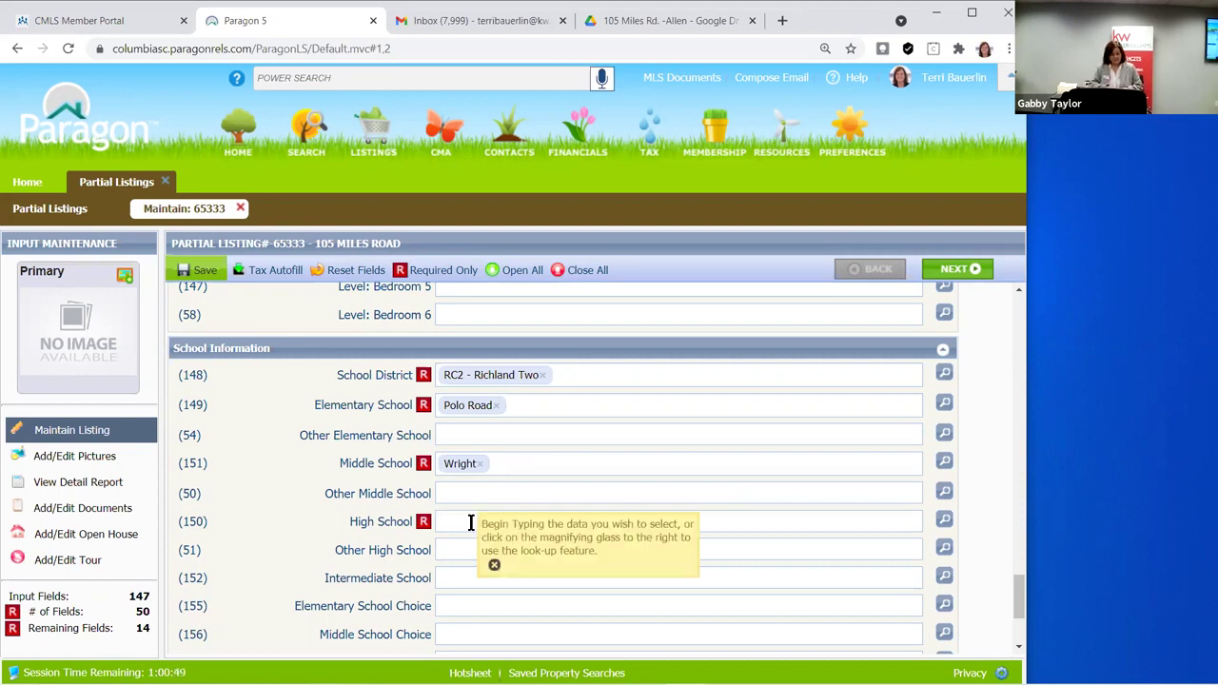
text(Sp)
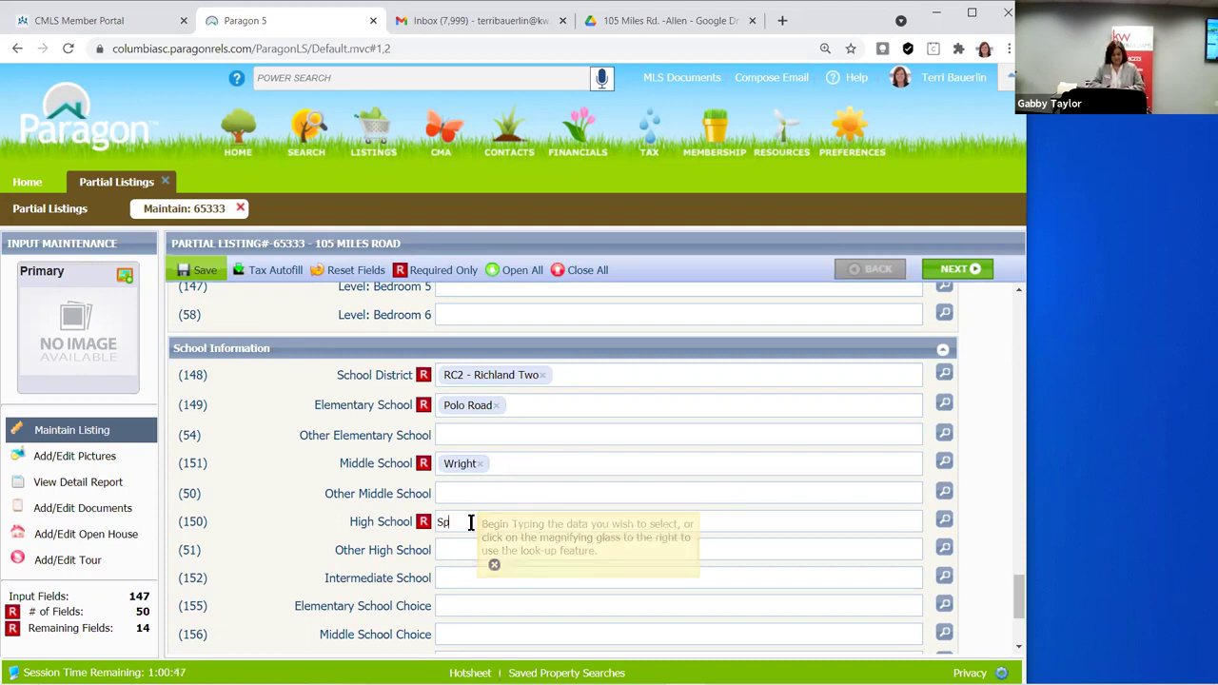
text(ring)
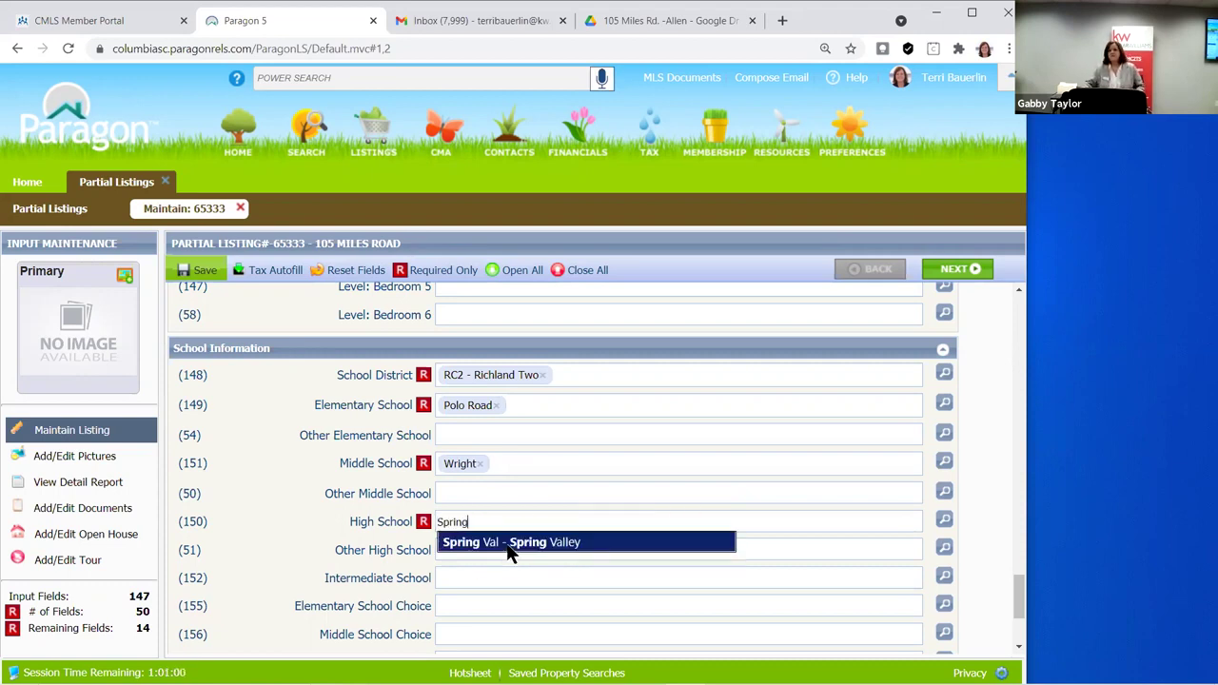
click(508, 543)
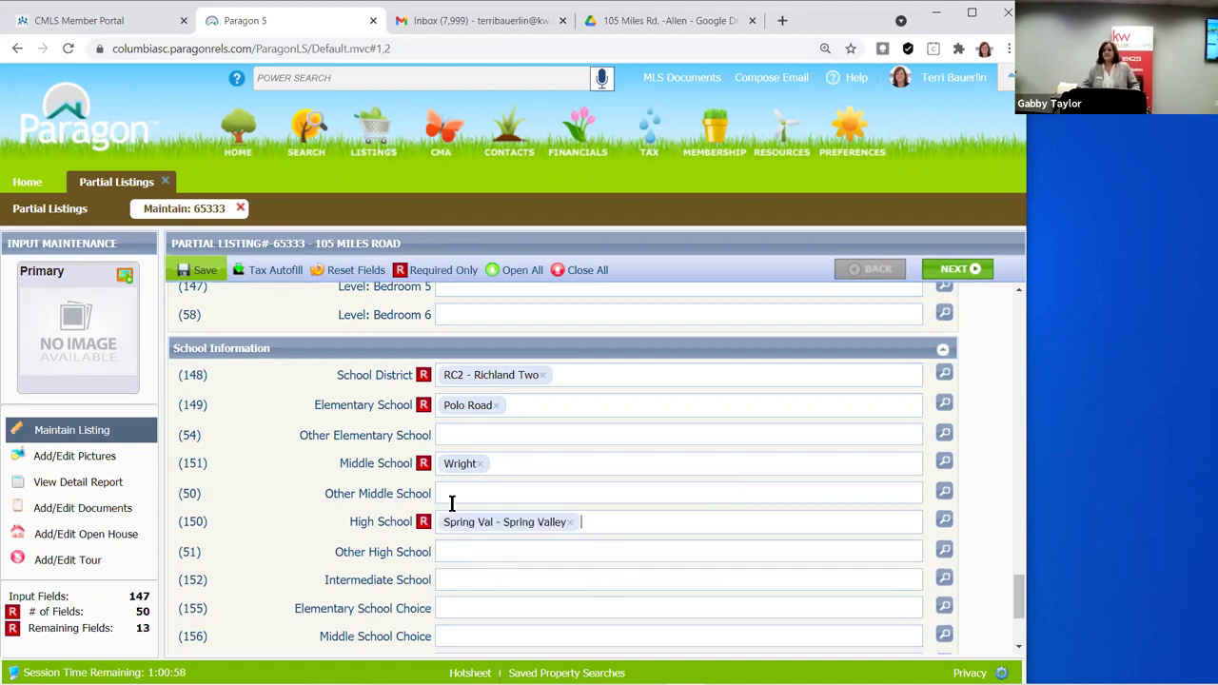
scroll(453, 504, down, 1)
scroll(495, 510, down, 1)
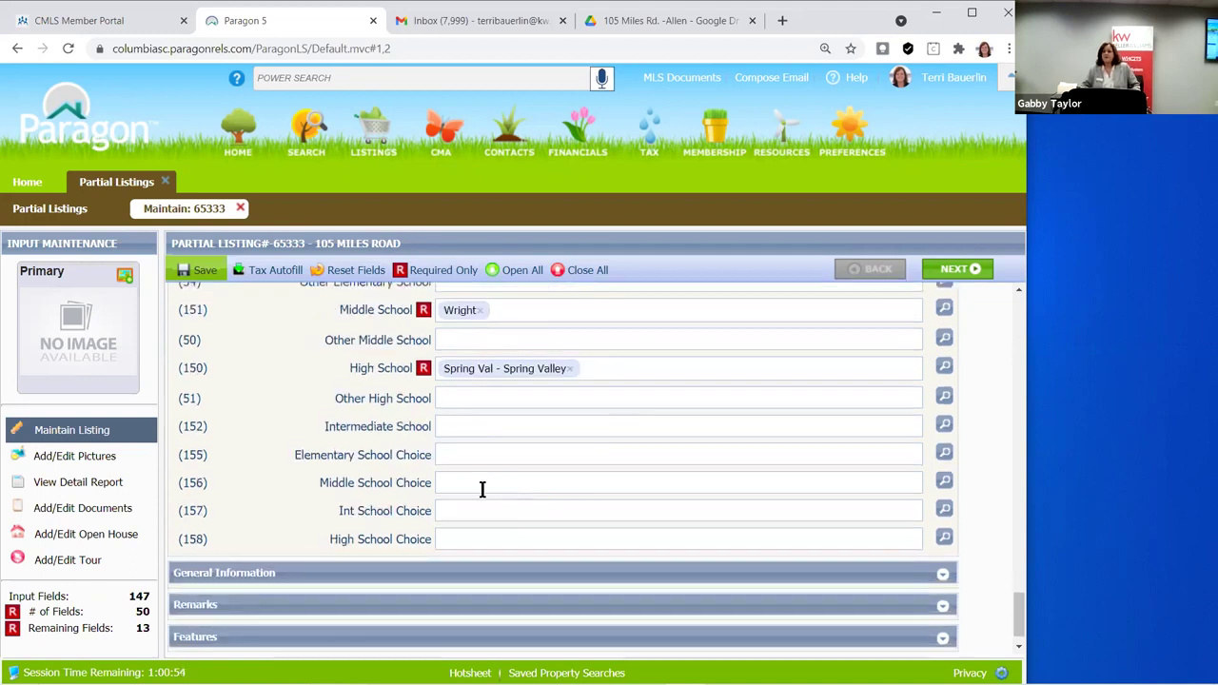
scroll(483, 491, up, 1)
scroll(285, 386, down, 1)
click(198, 270)
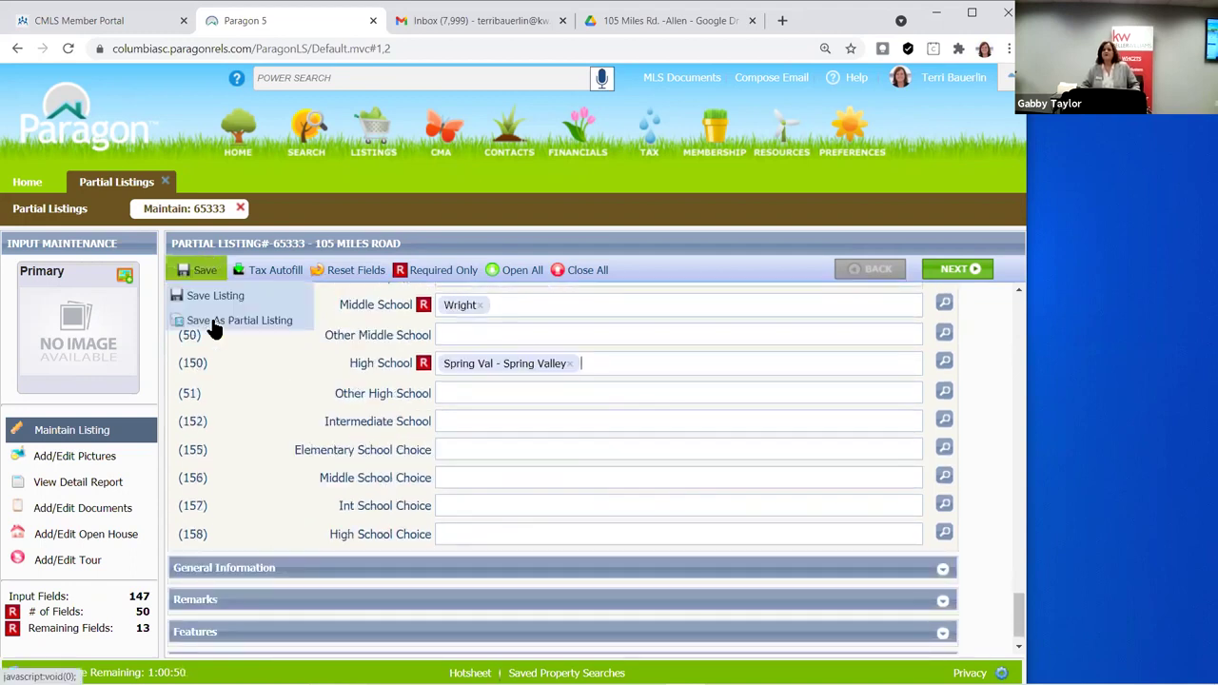
Choose Save As Partial Listing, then Continue Input to keep editing the 105 Miles Road listing
click(219, 322)
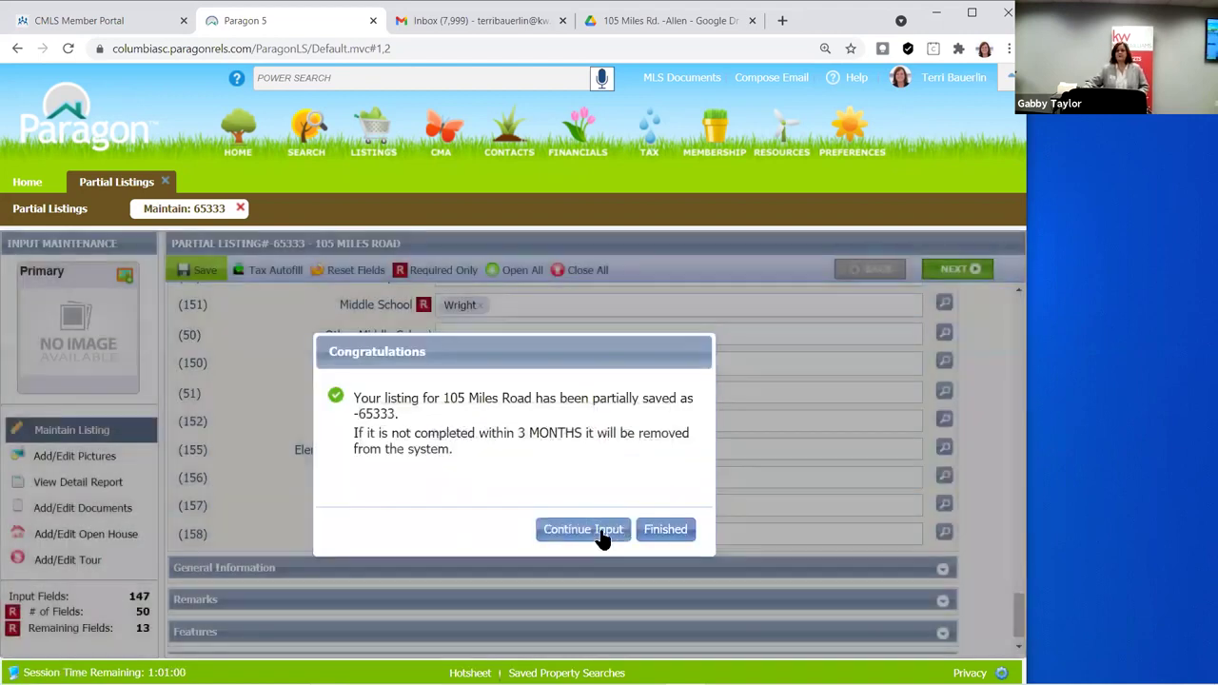
click(602, 535)
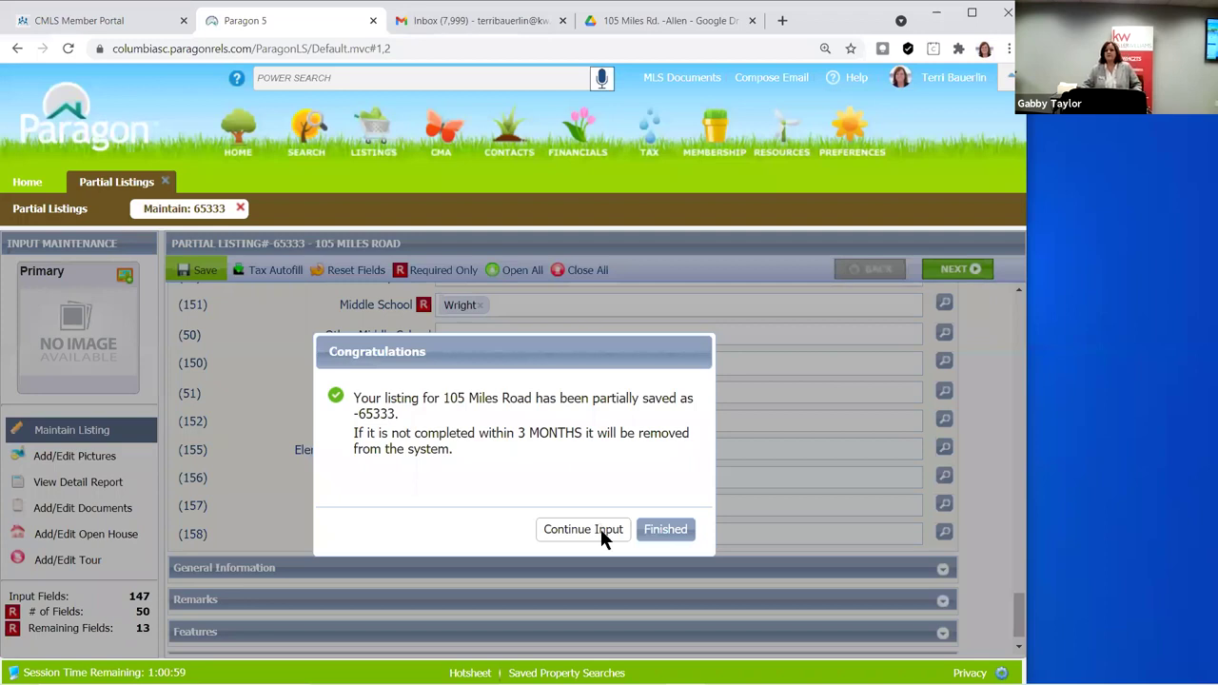
scroll(937, 532, down, 2)
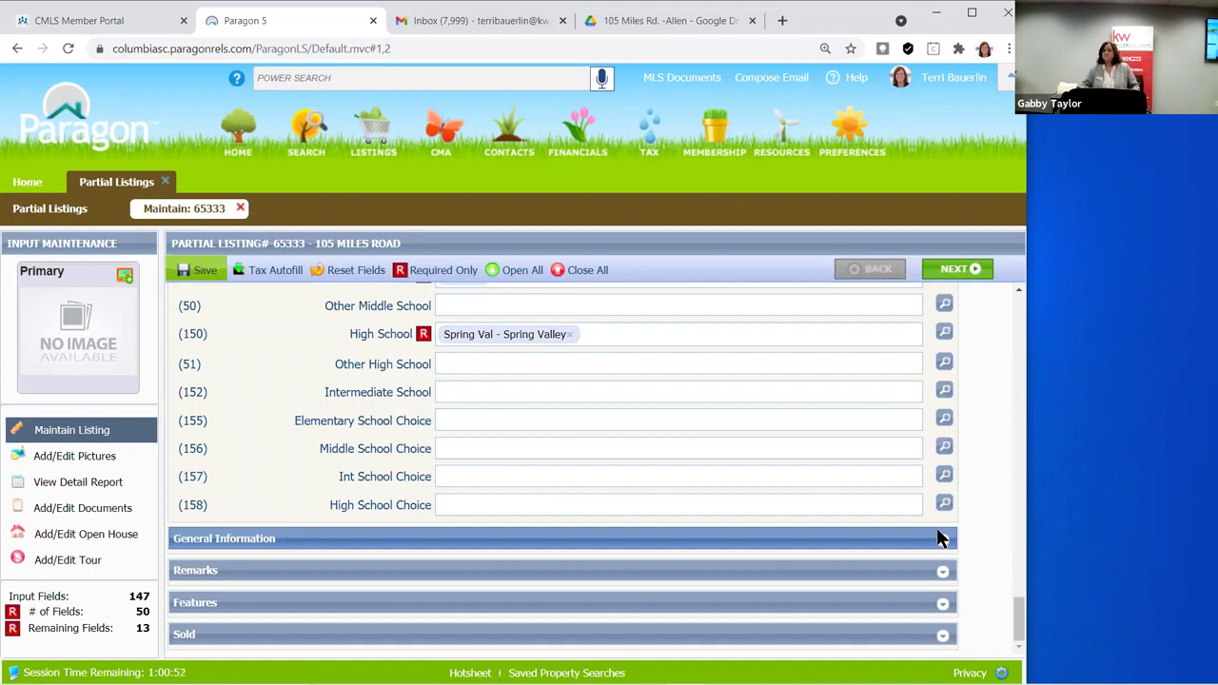
click(937, 534)
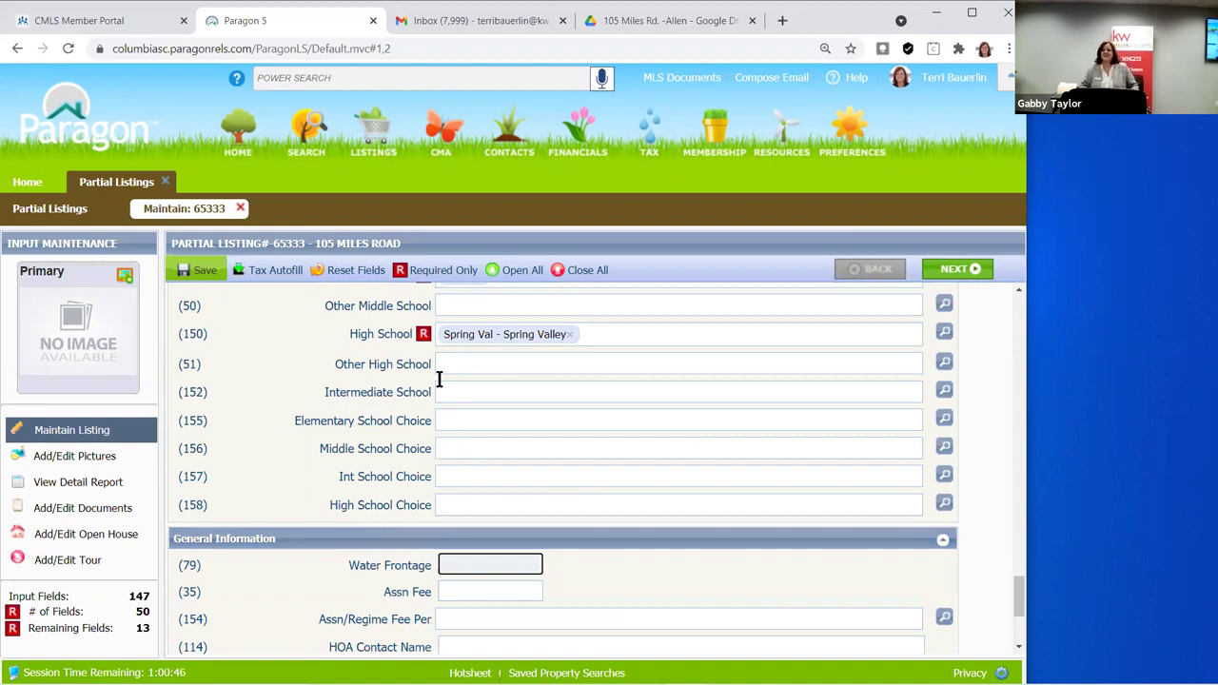
Enter Assn Fee 805, Fee Per YR - Yearly, and HOA Contact Name CAMS
scroll(559, 512, down, 1)
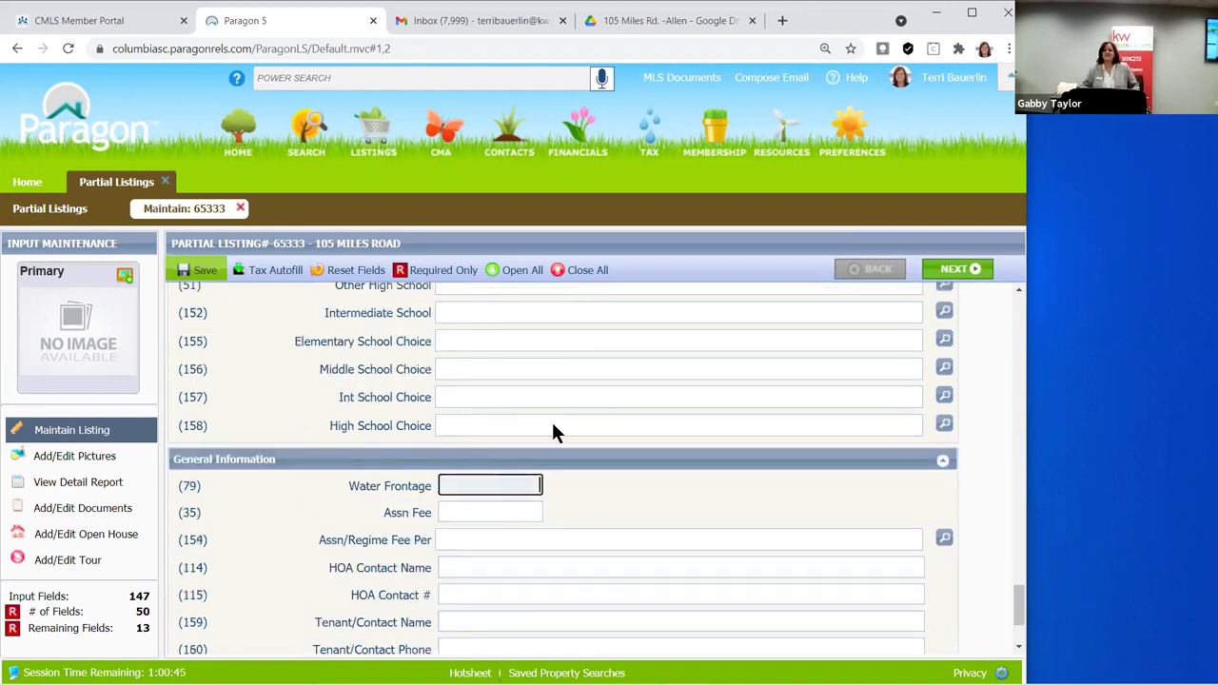
scroll(551, 418, down, 1)
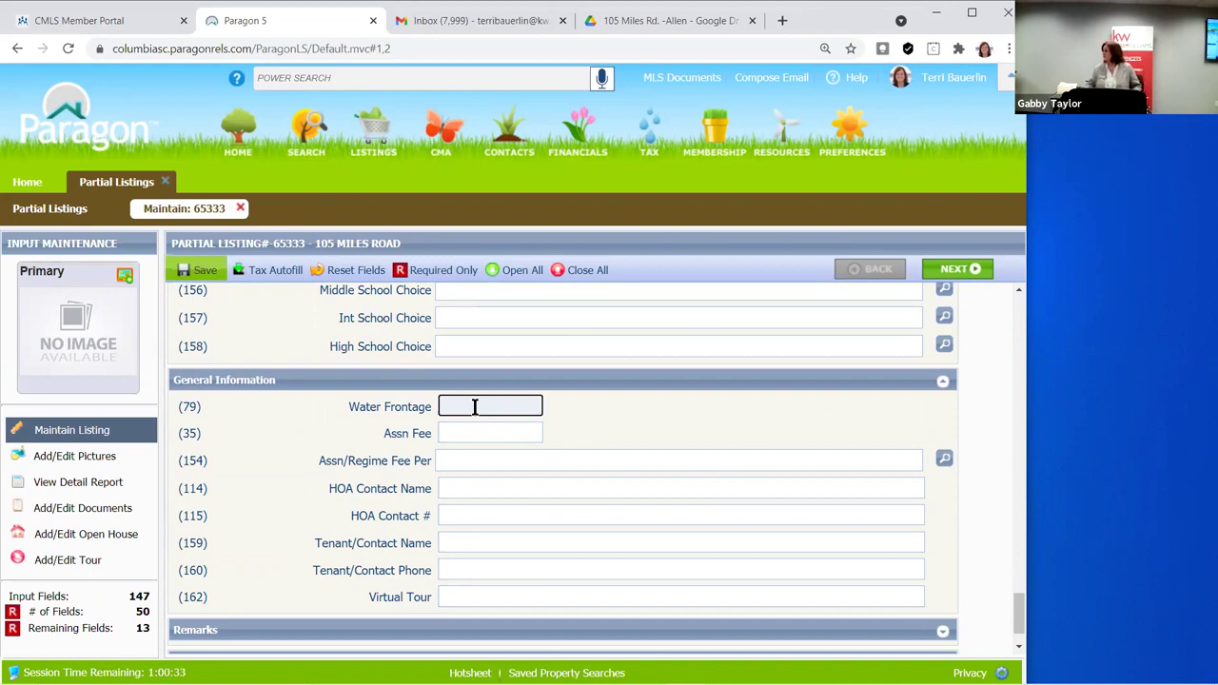
drag(472, 402, 506, 447)
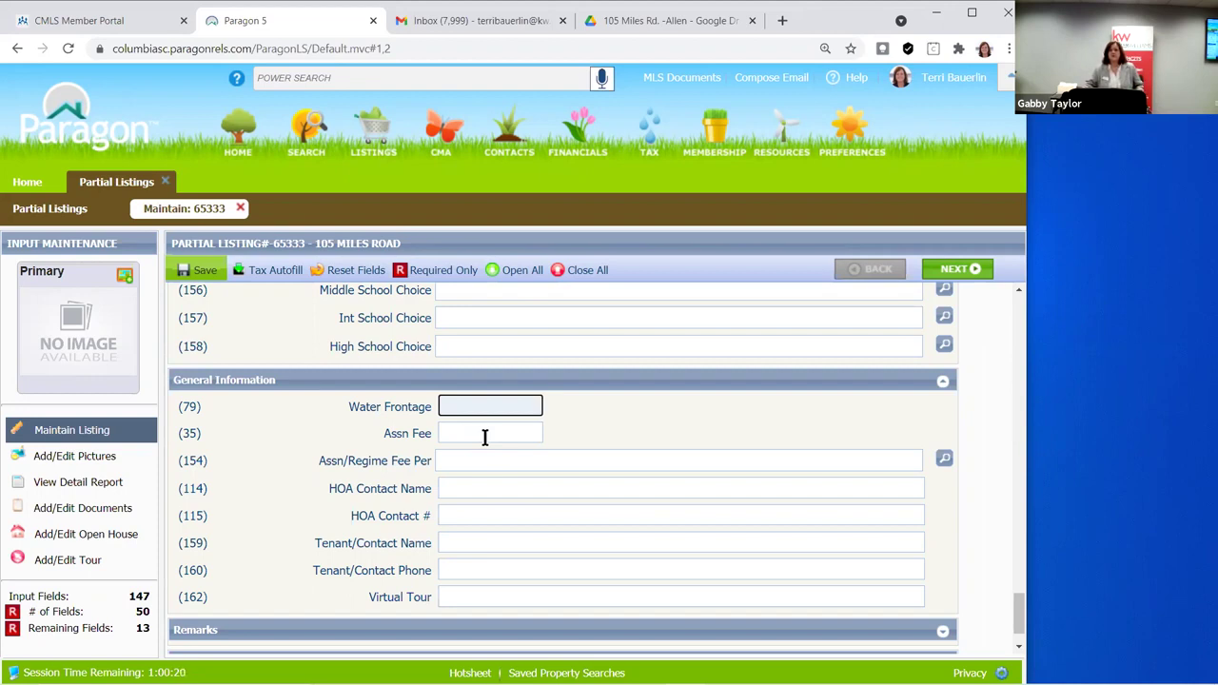
click(485, 437)
text(805)
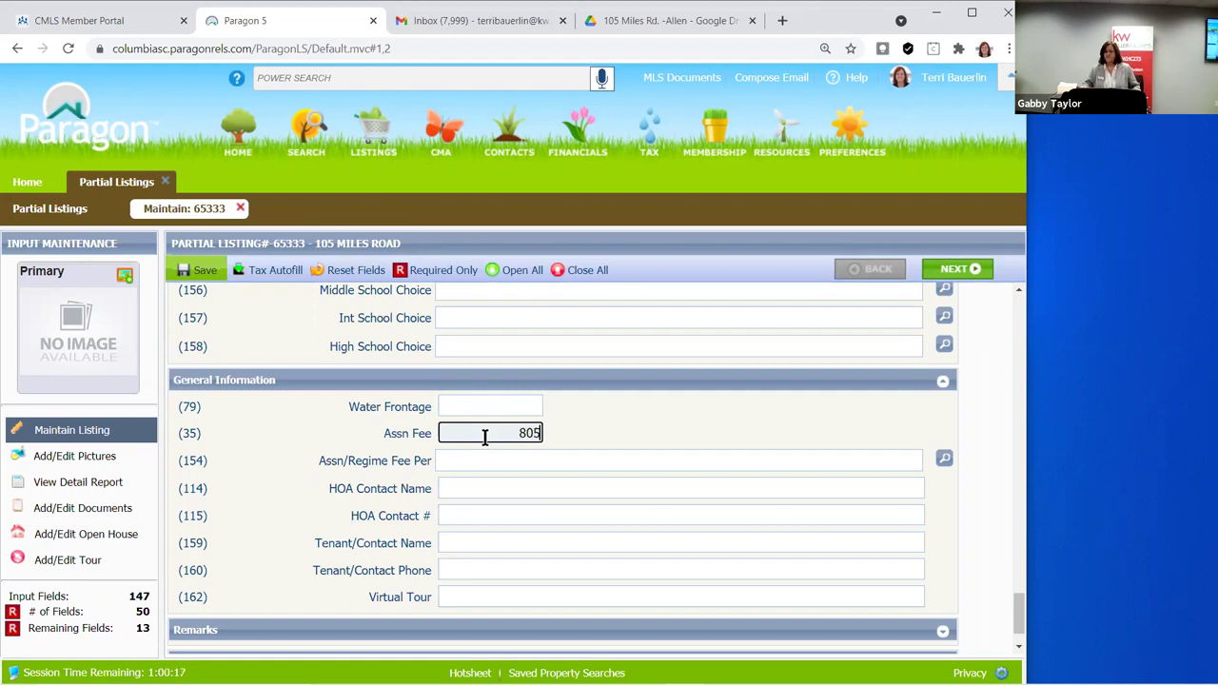
click(663, 433)
click(521, 466)
text(yr)
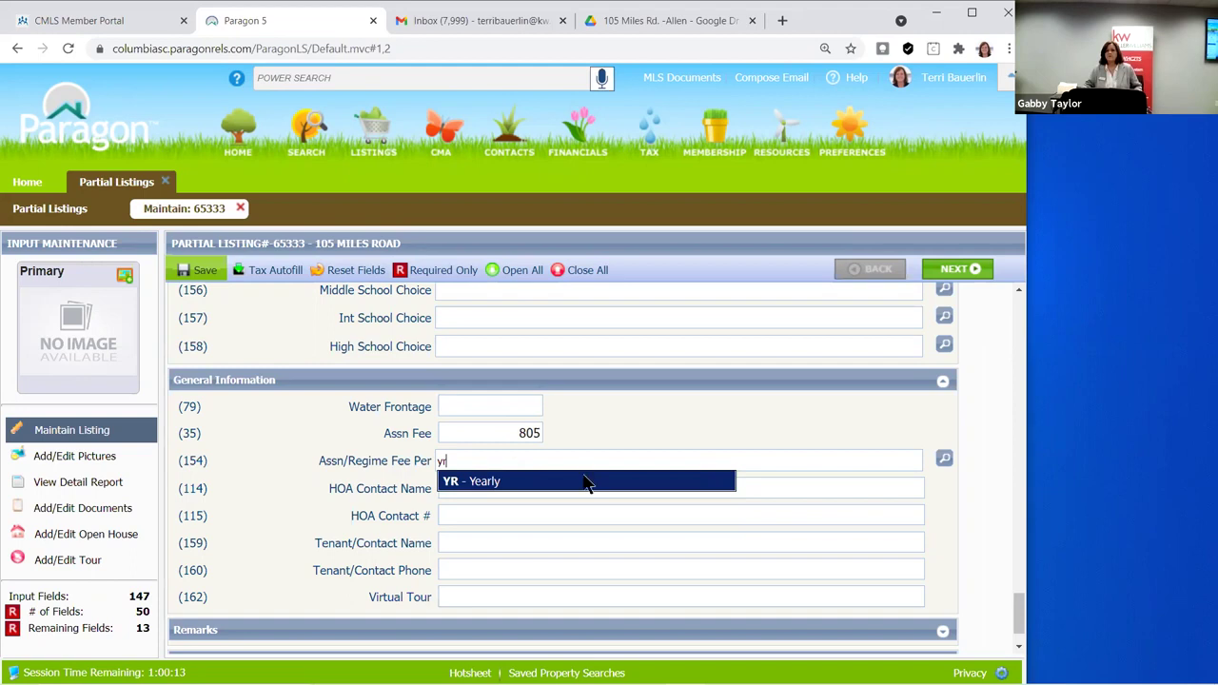
click(506, 485)
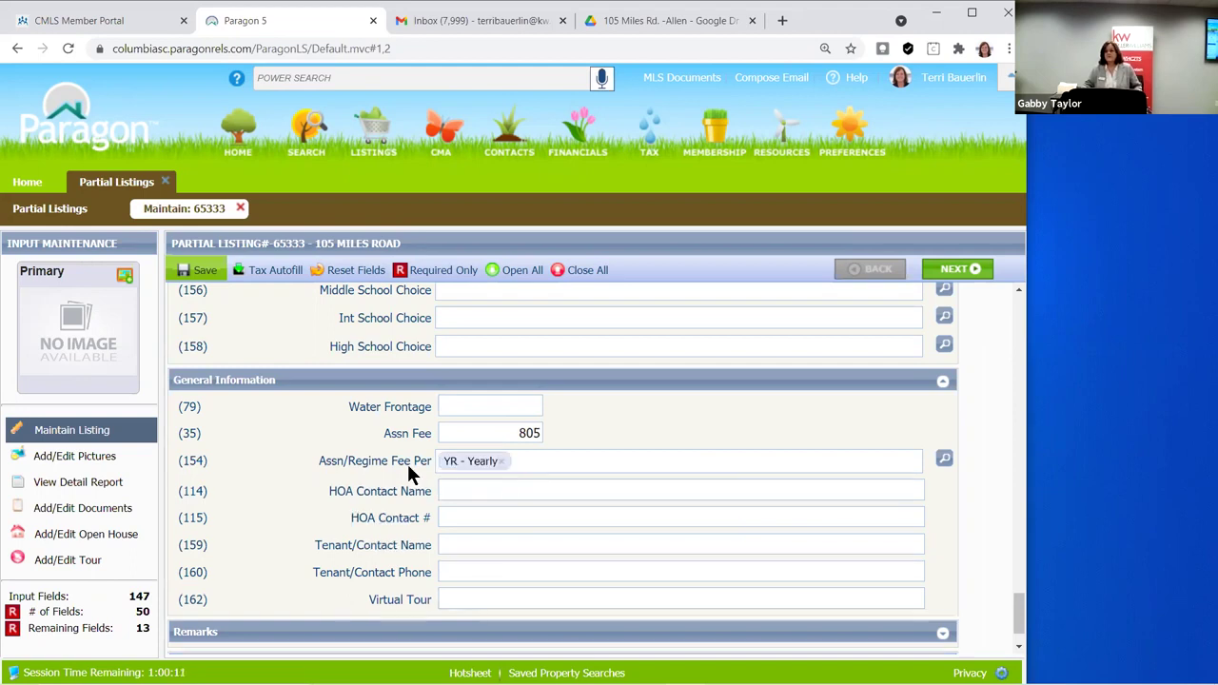
click(469, 491)
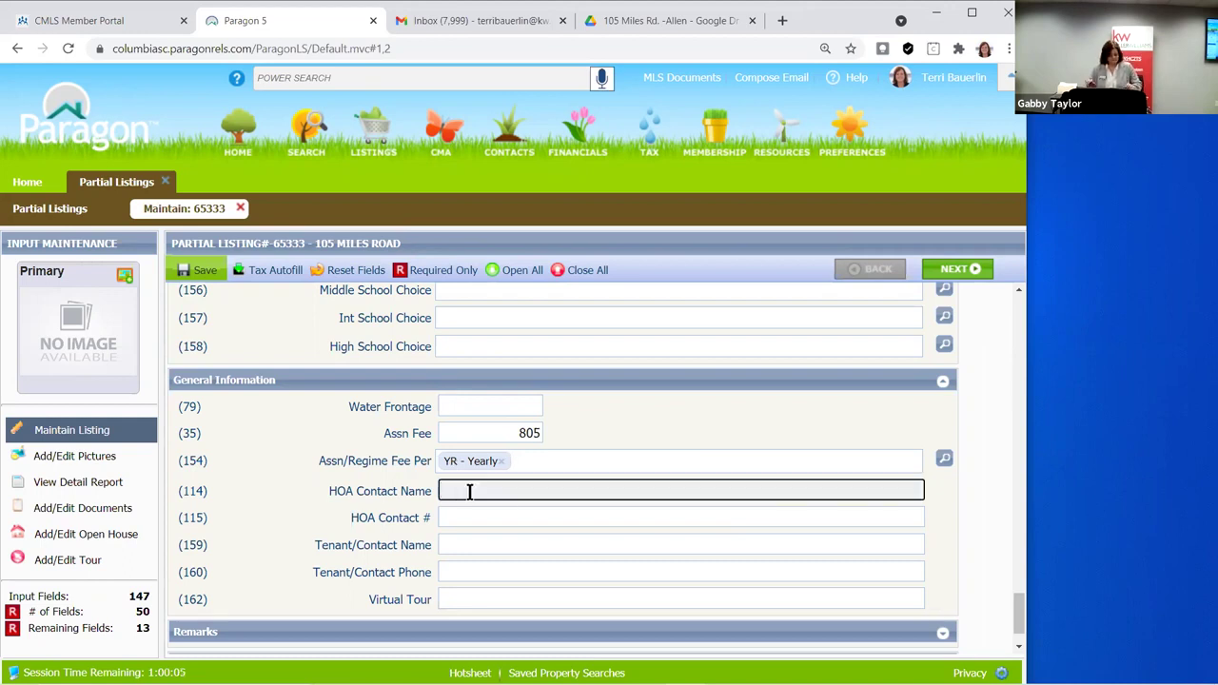
text(C)
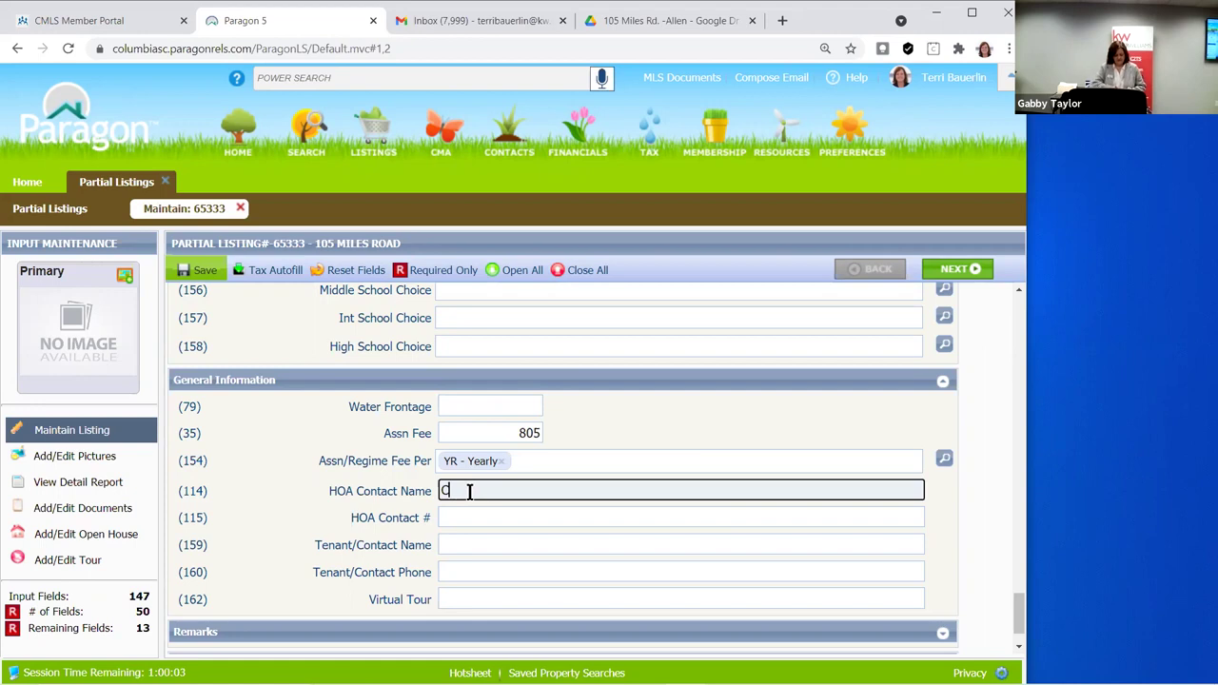
text(AMS)
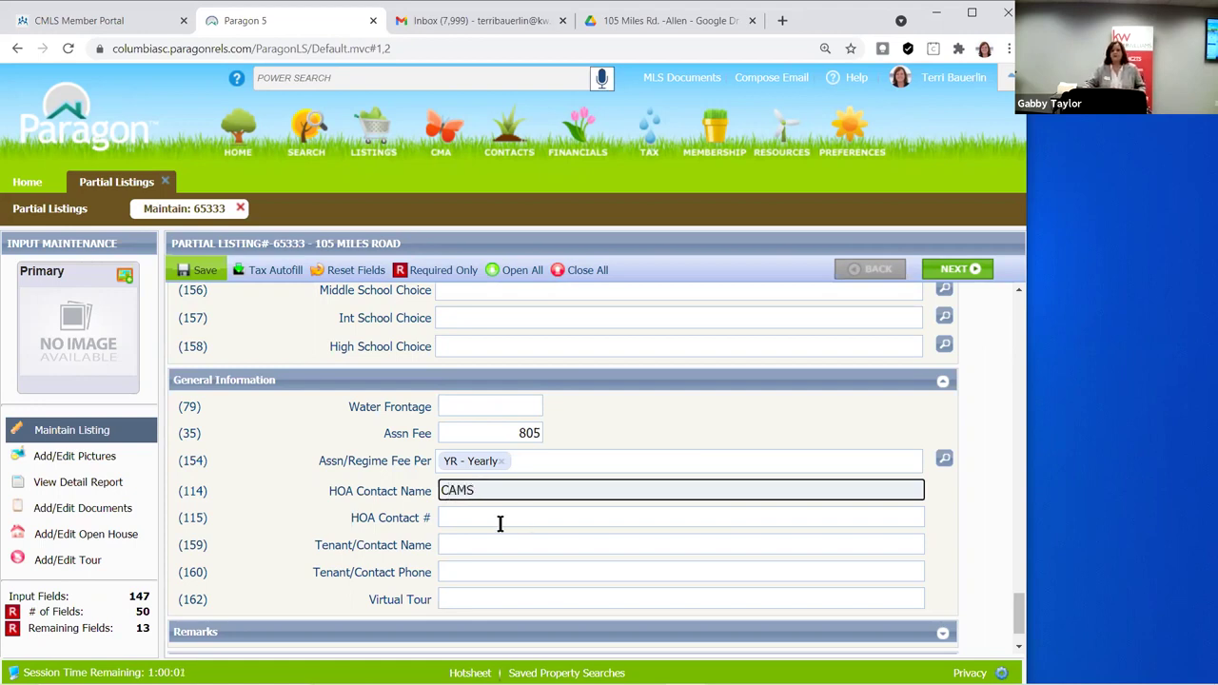
click(482, 515)
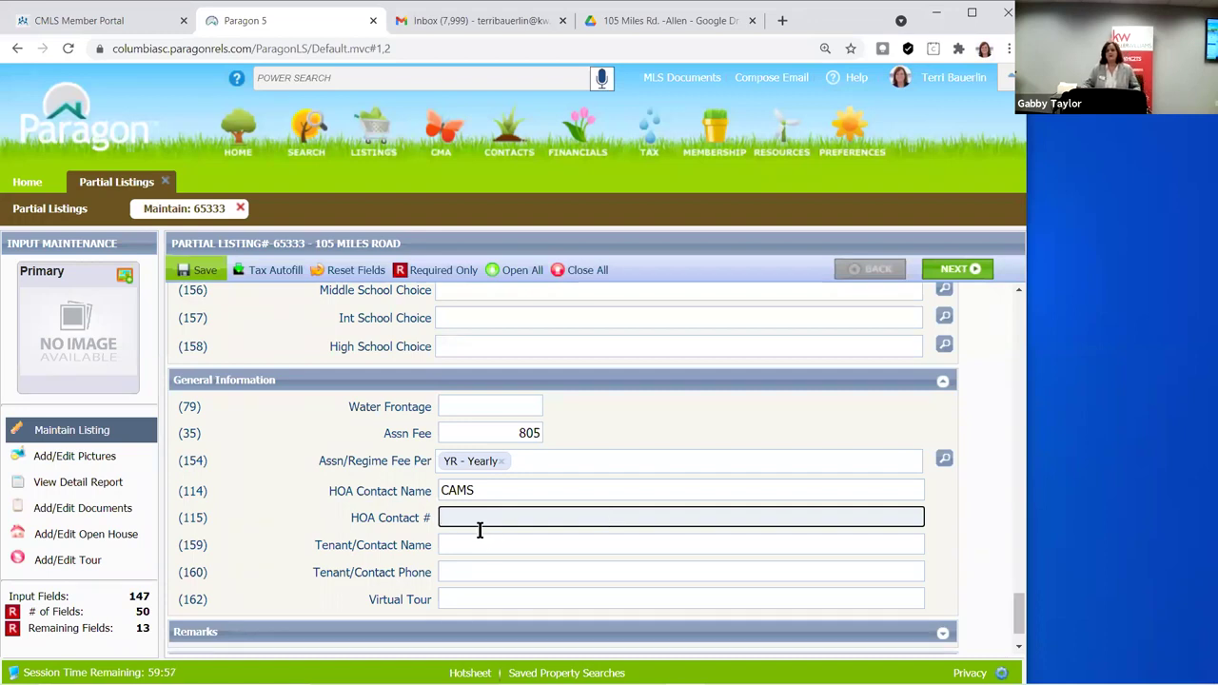
click(564, 495)
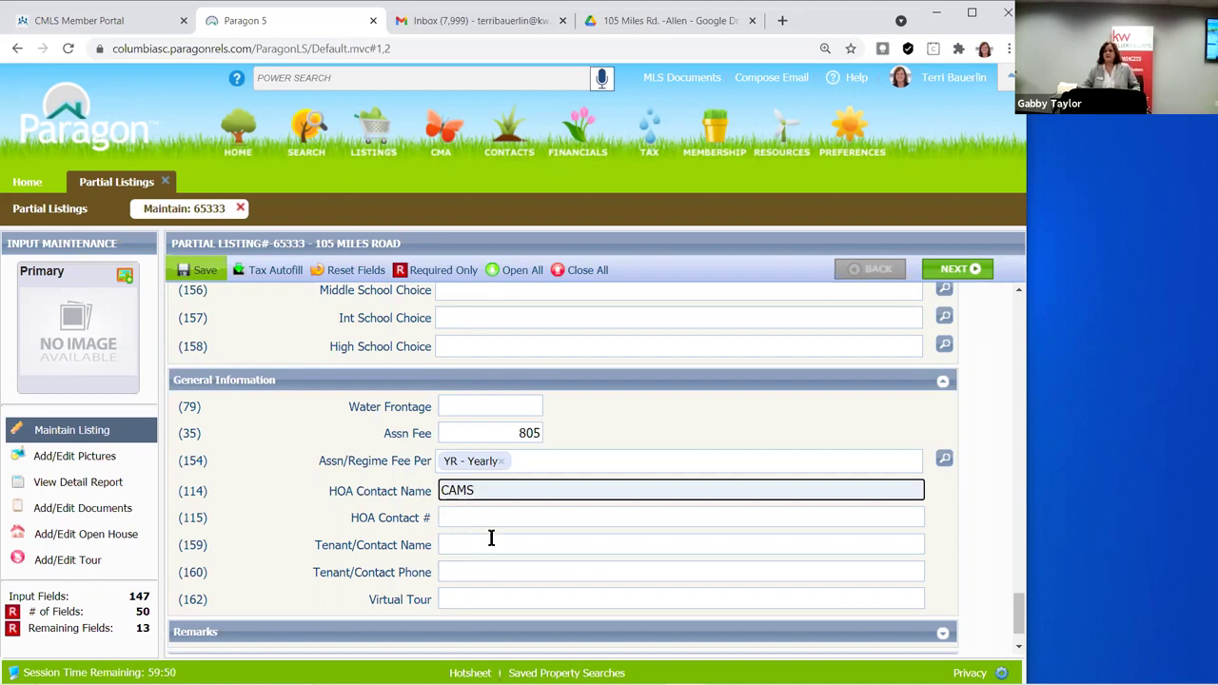
scroll(491, 539, down, 1)
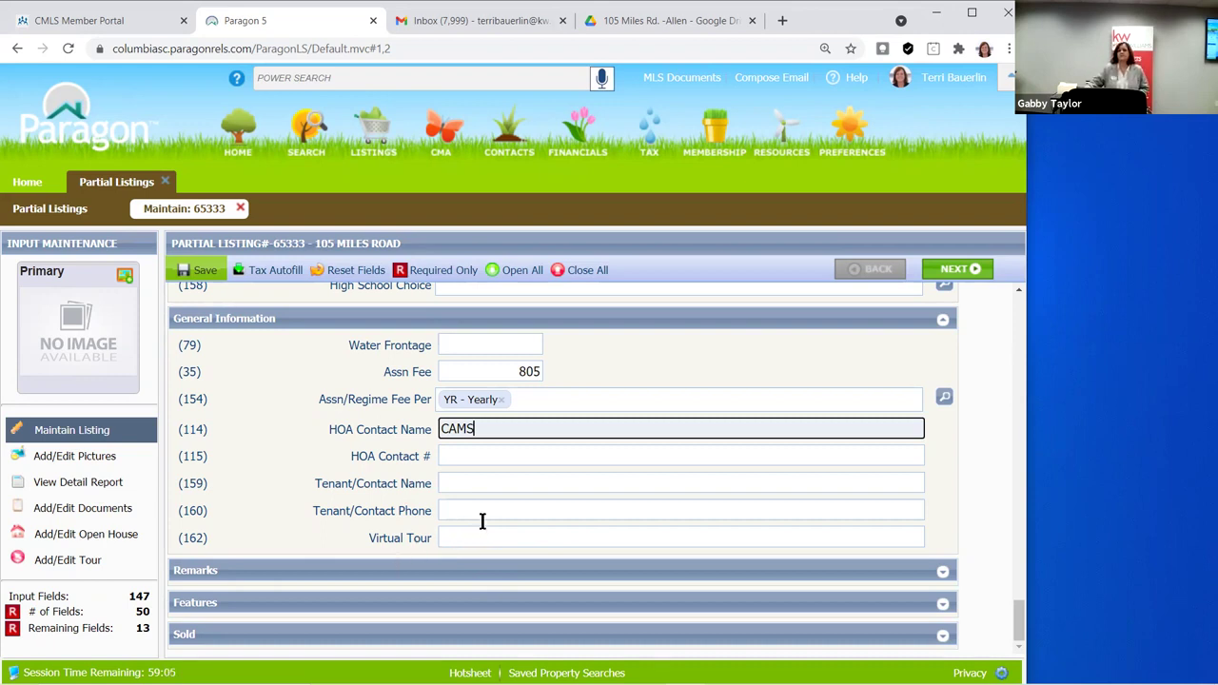
Expand the Remarks section to show the empty Public Remarks and Agent Remarks boxes
click(346, 556)
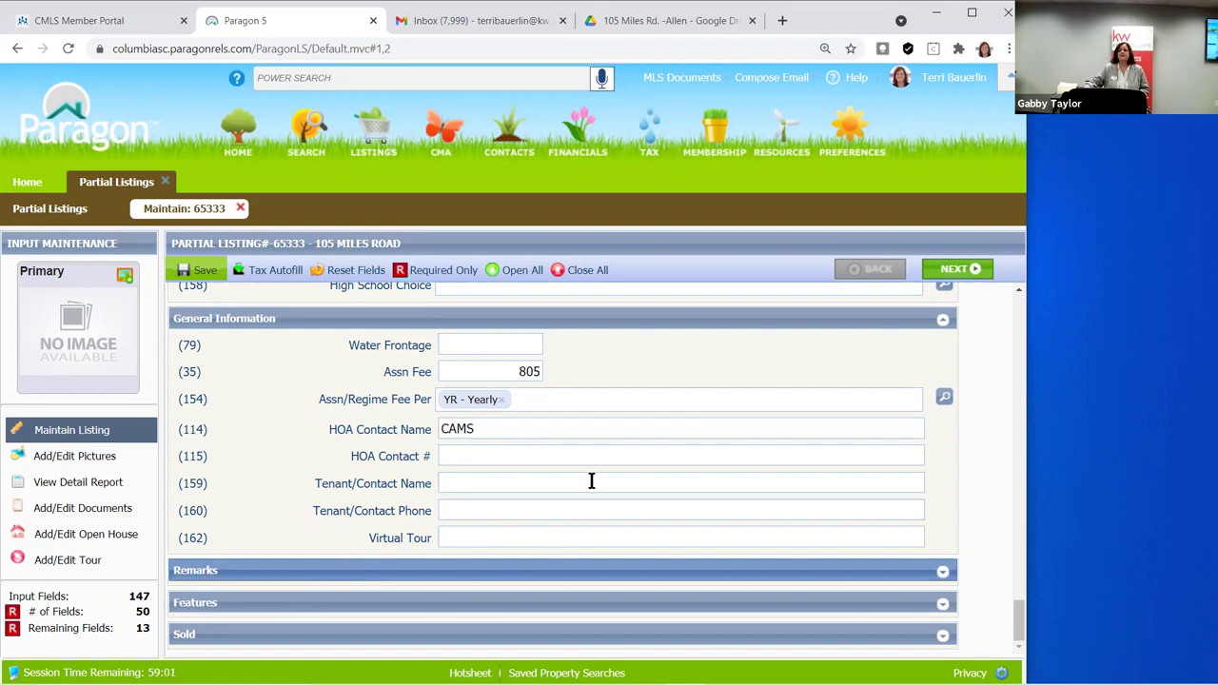
scroll(591, 480, down, 2)
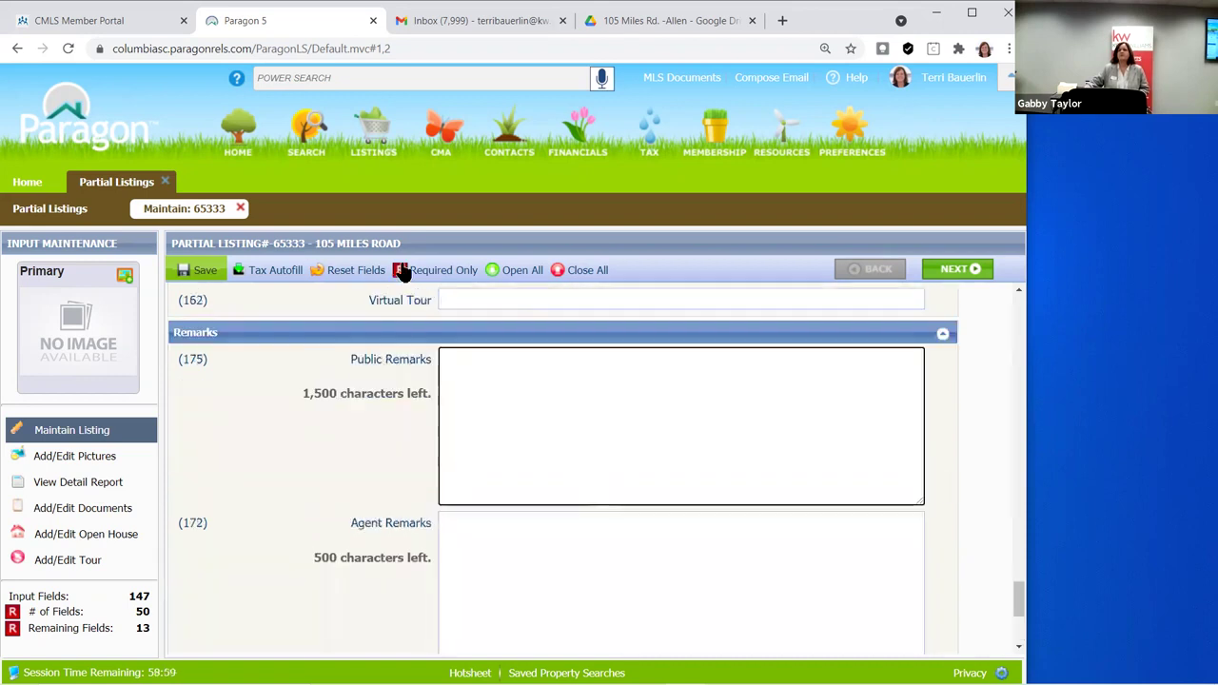
Go from the Paragon tab to the Gmail tab and launch Drive from the Google apps grid
click(484, 25)
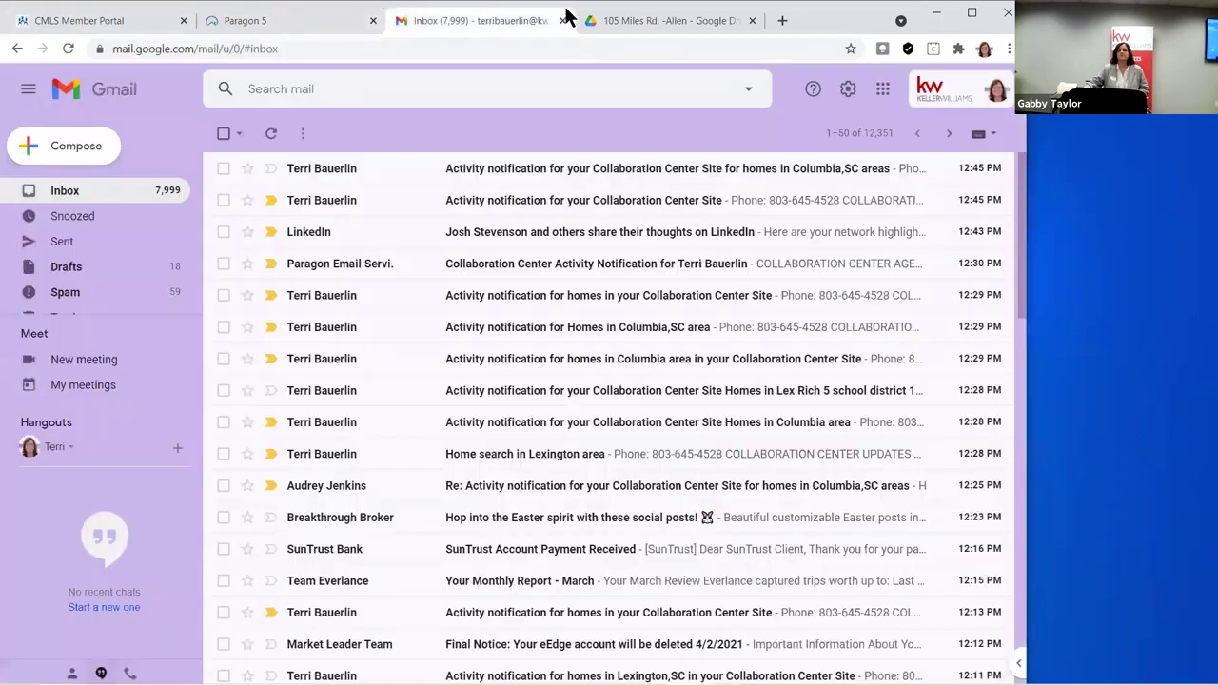
click(631, 20)
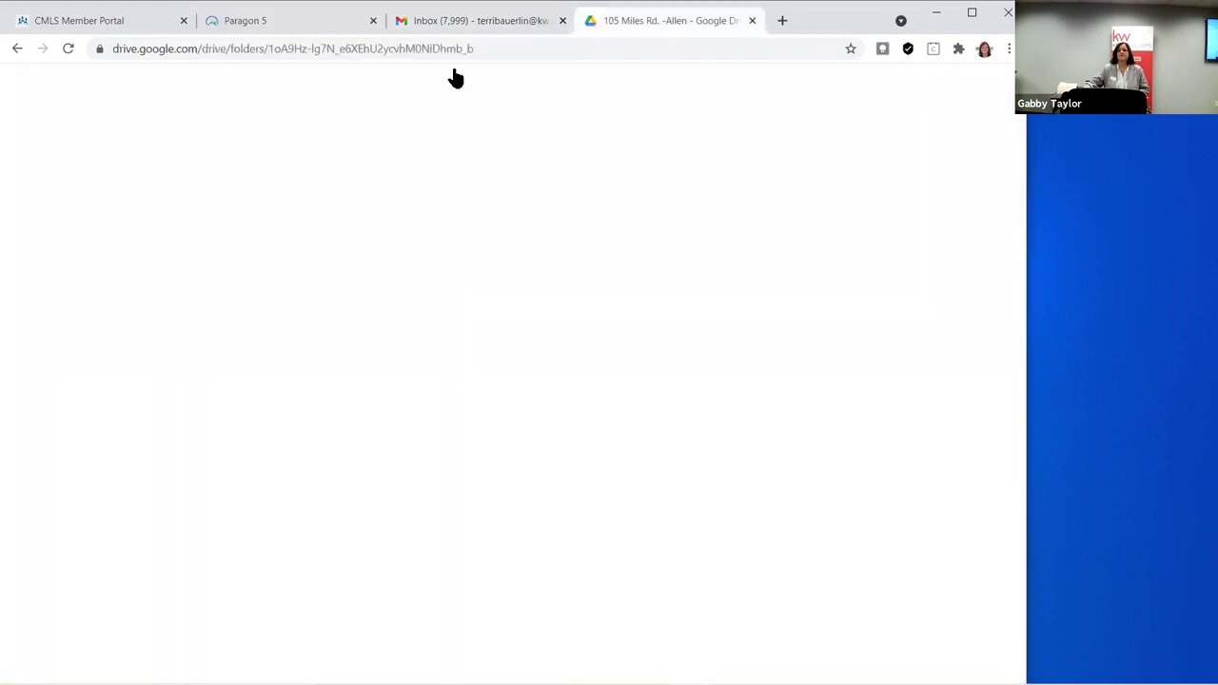
click(275, 21)
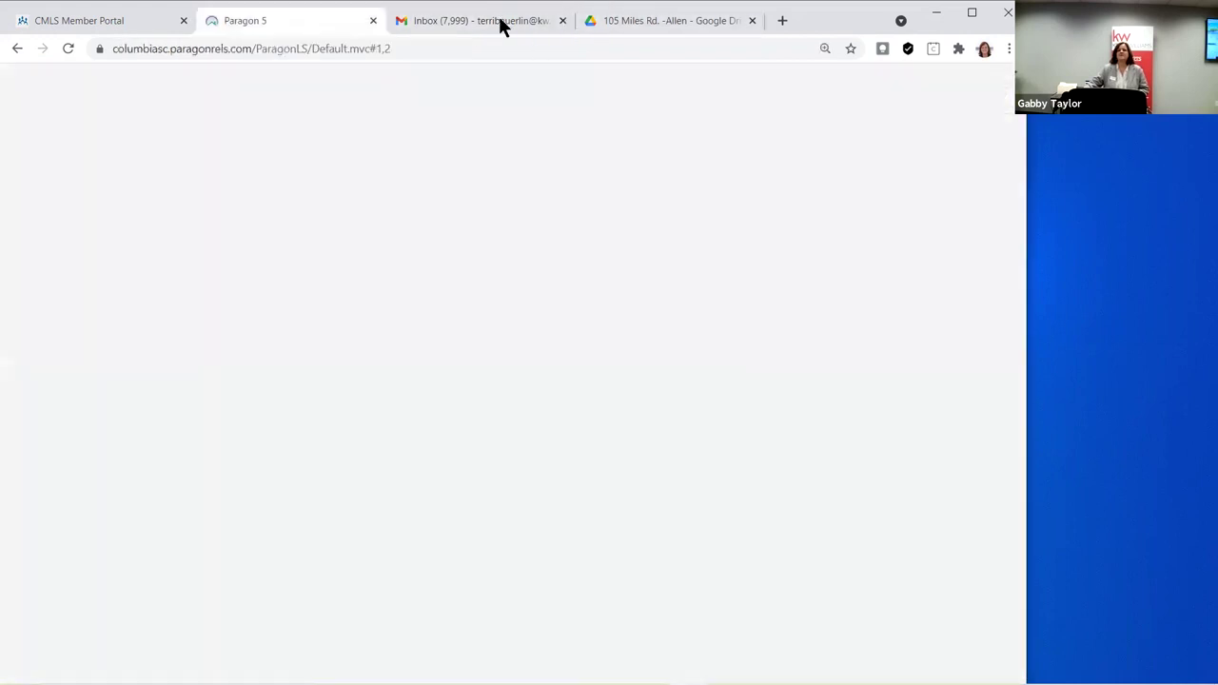
click(502, 26)
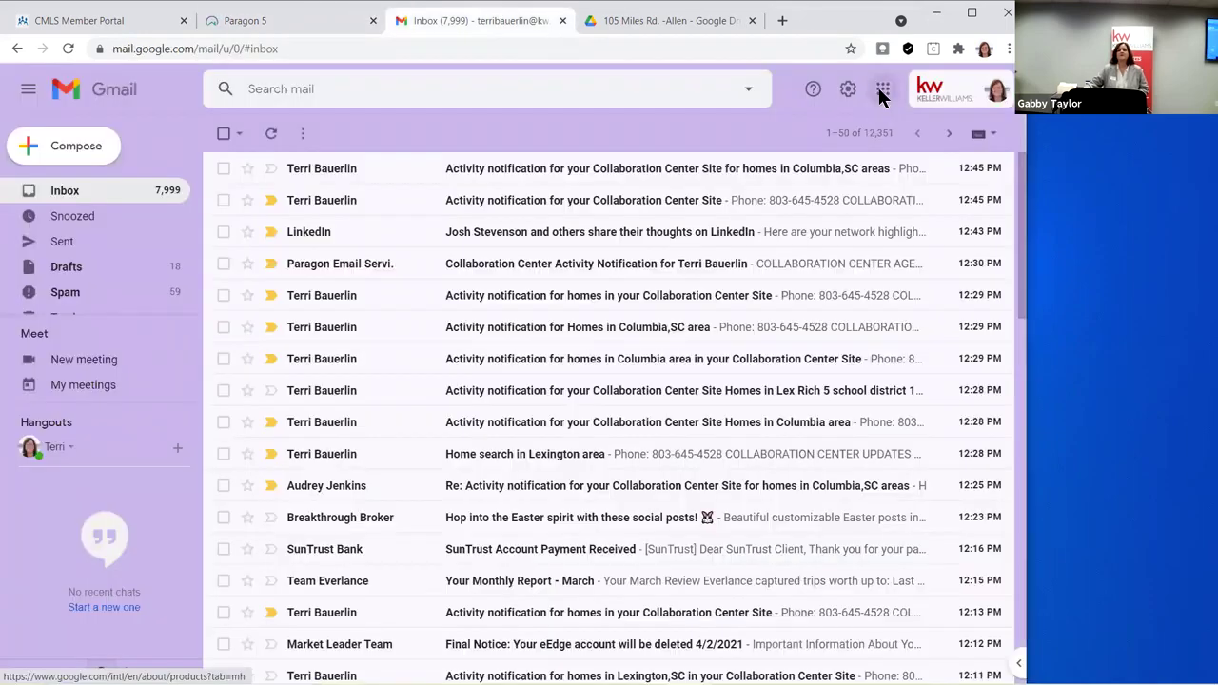
click(882, 91)
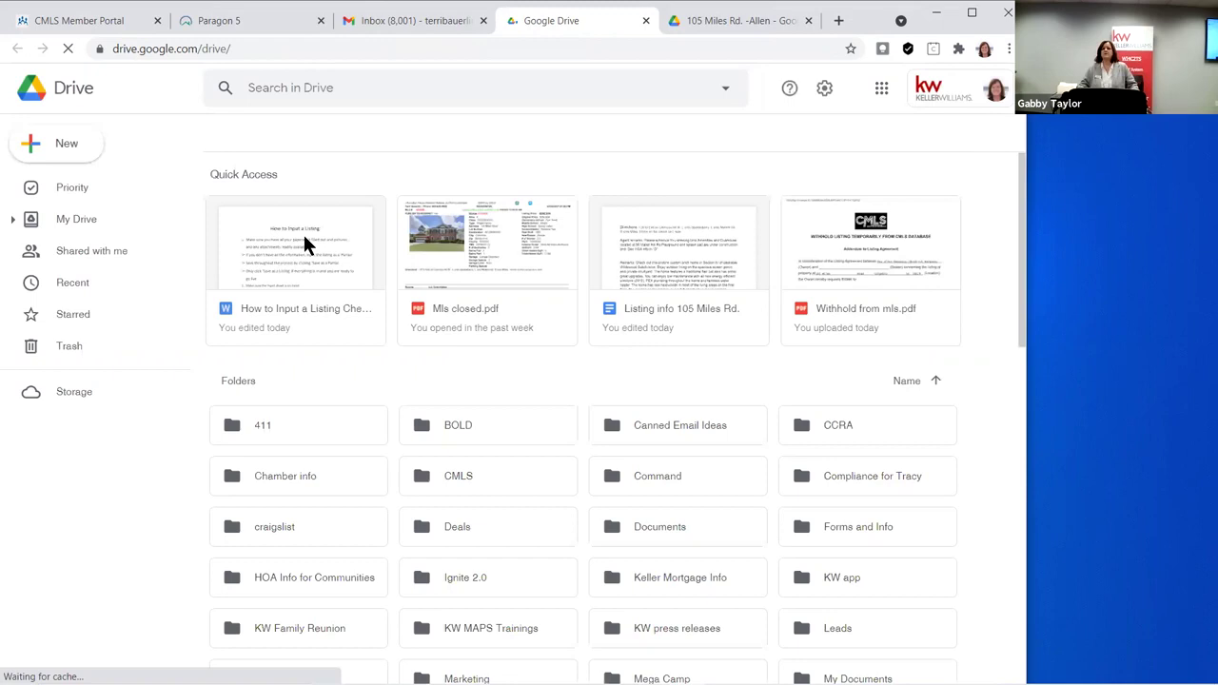
click(305, 240)
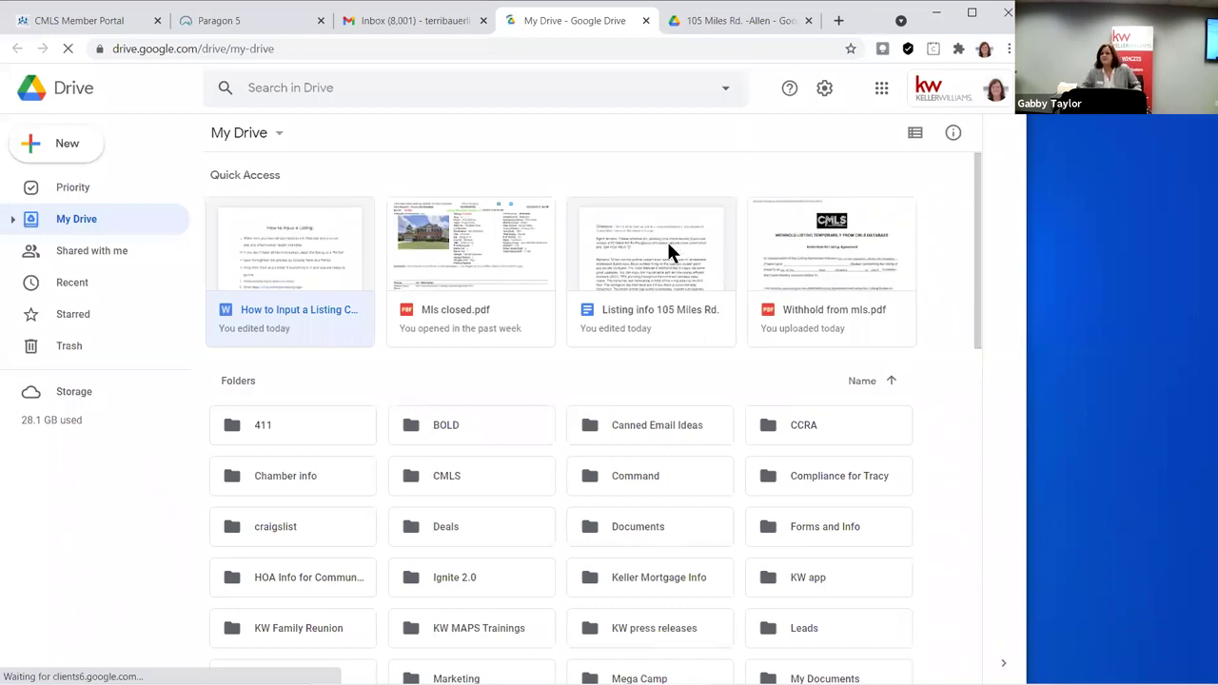
Preview and close the How to Input a Listing Checklist, then open Deals and its Listings folder
click(609, 333)
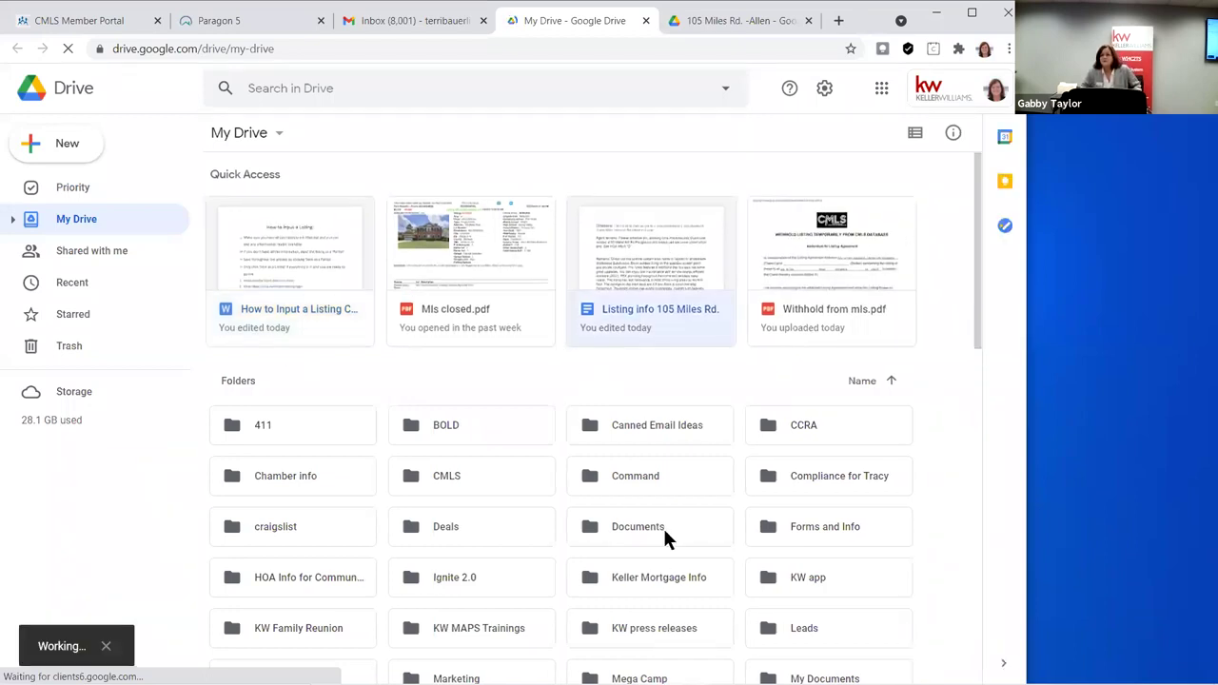
scroll(511, 441, down, 2)
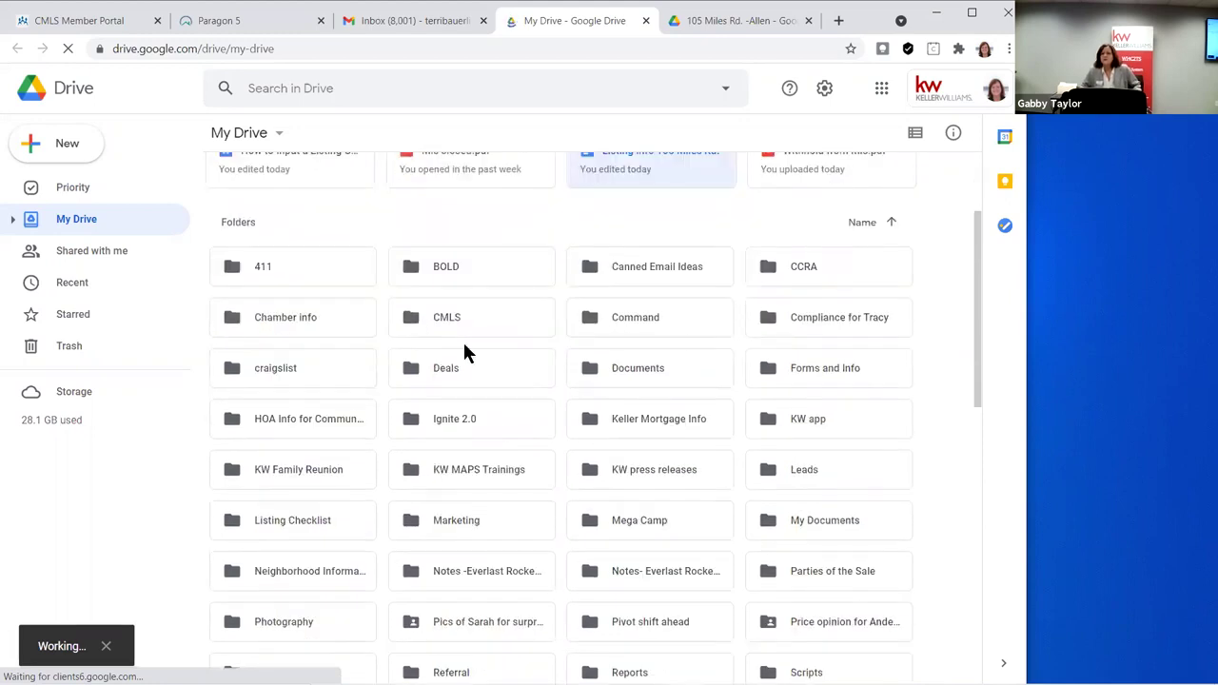
click(270, 162)
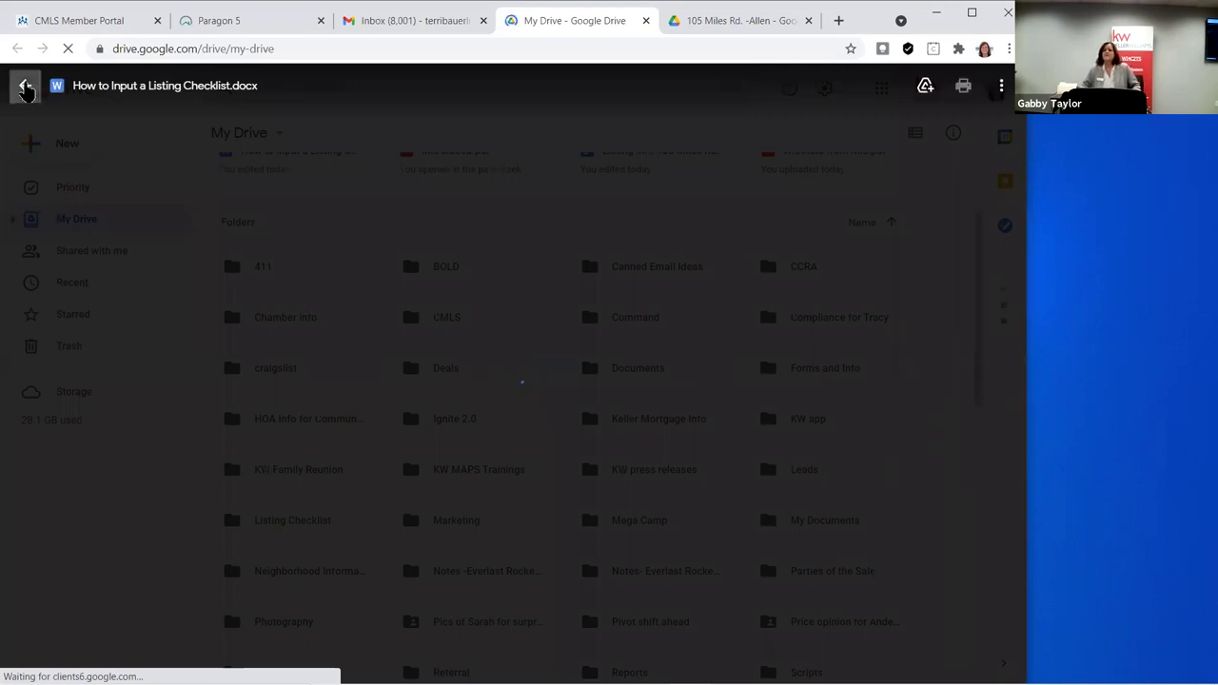
click(25, 89)
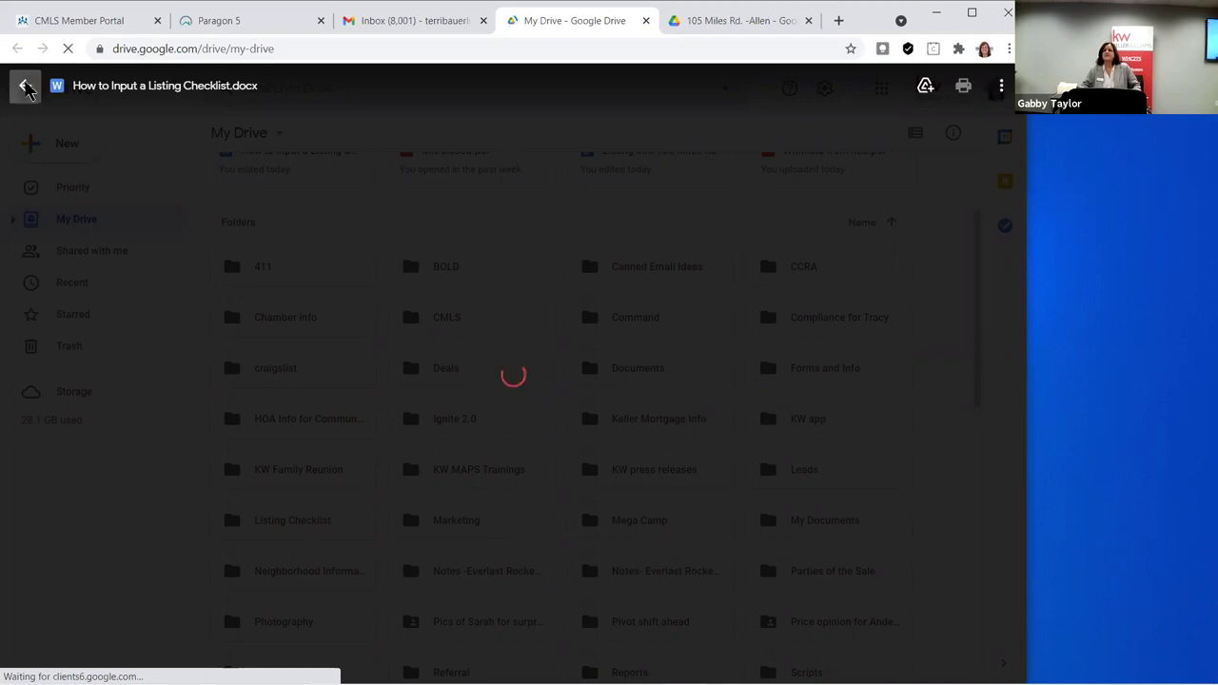
scroll(462, 505, up, 2)
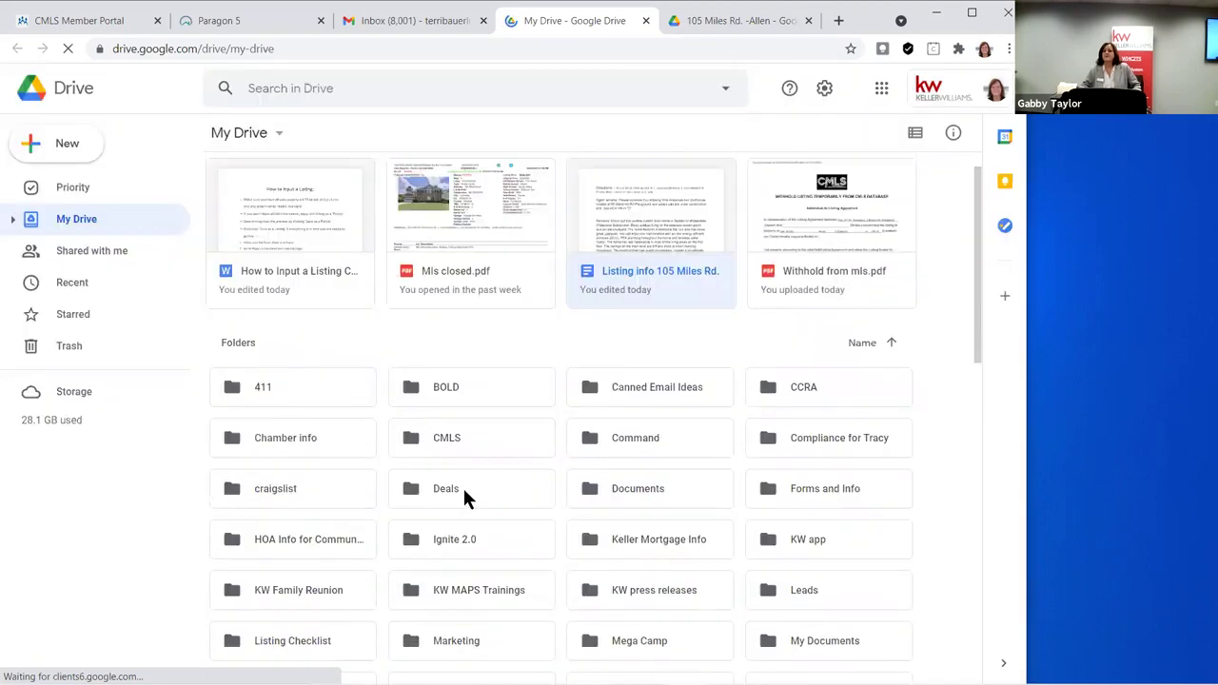
click(464, 492)
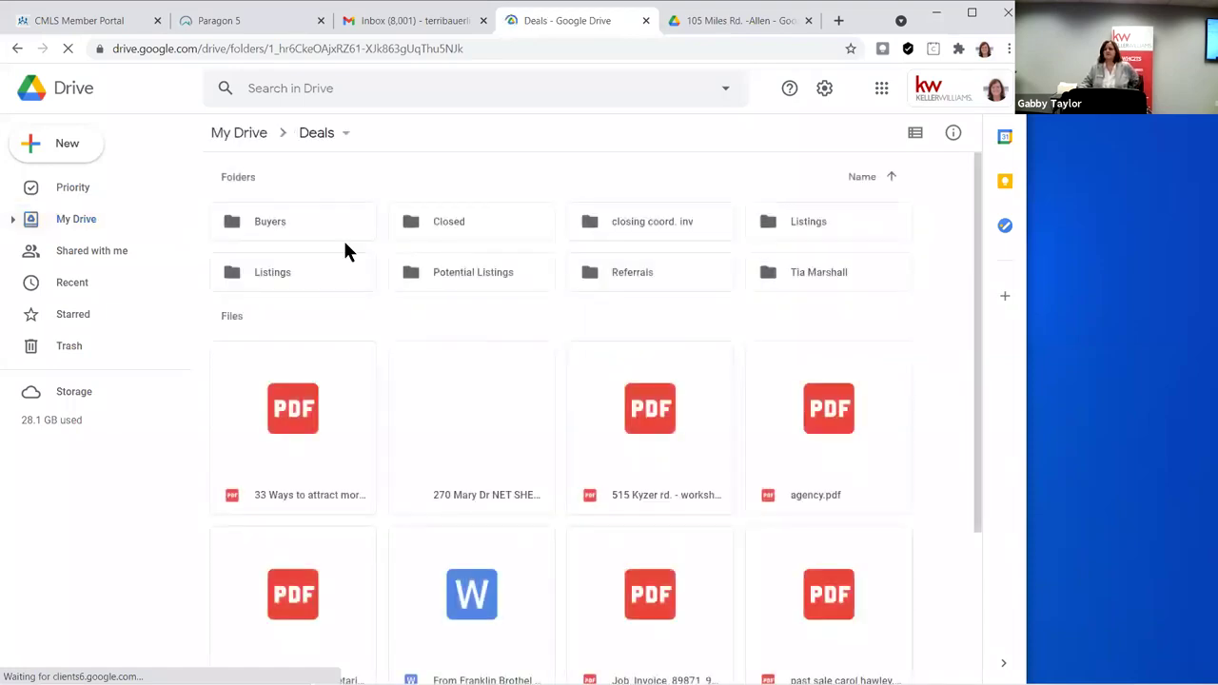
double_click(810, 222)
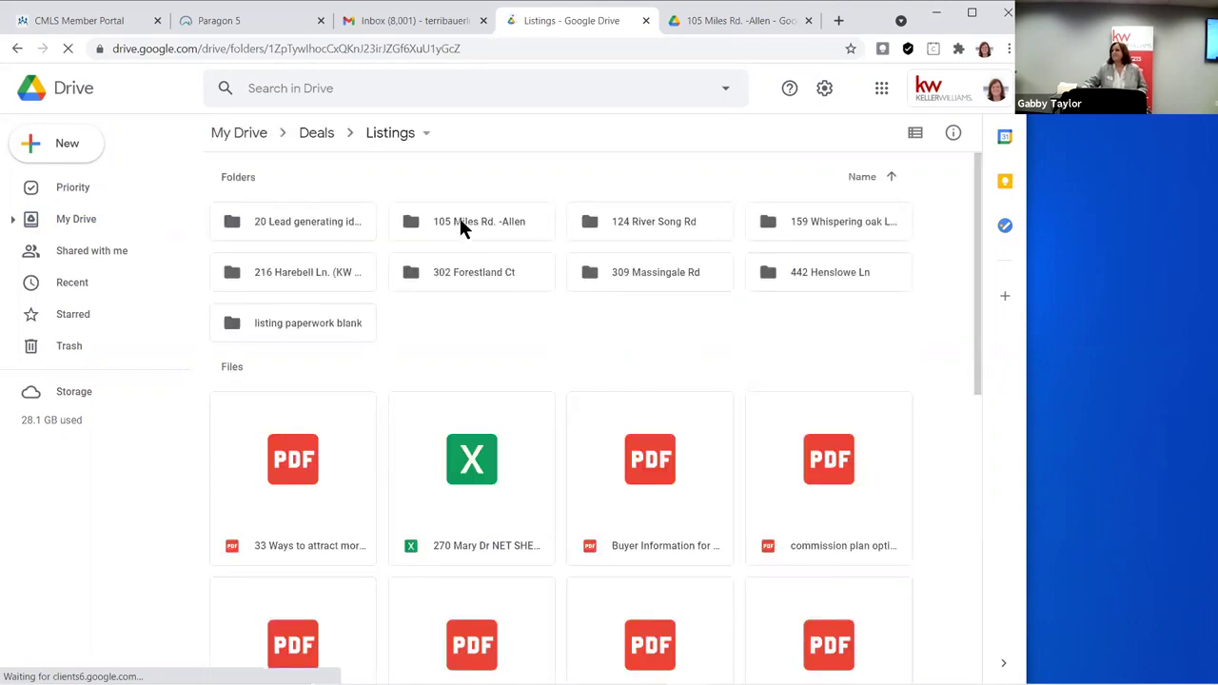
double_click(514, 272)
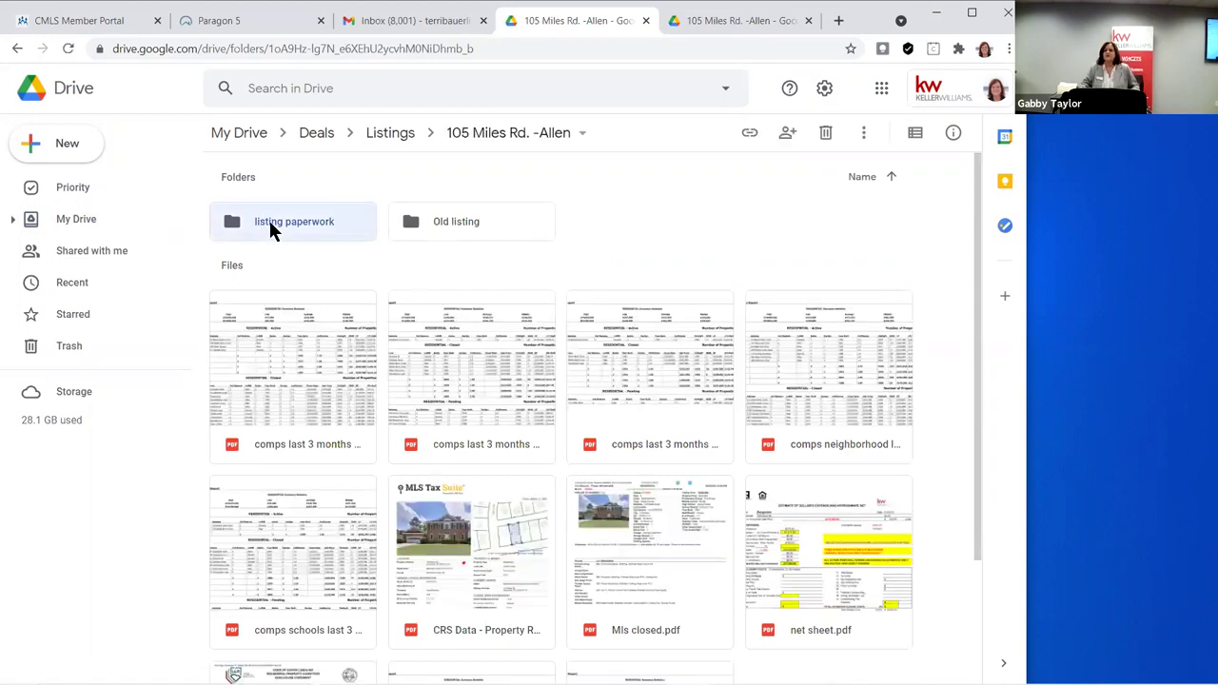
double_click(271, 229)
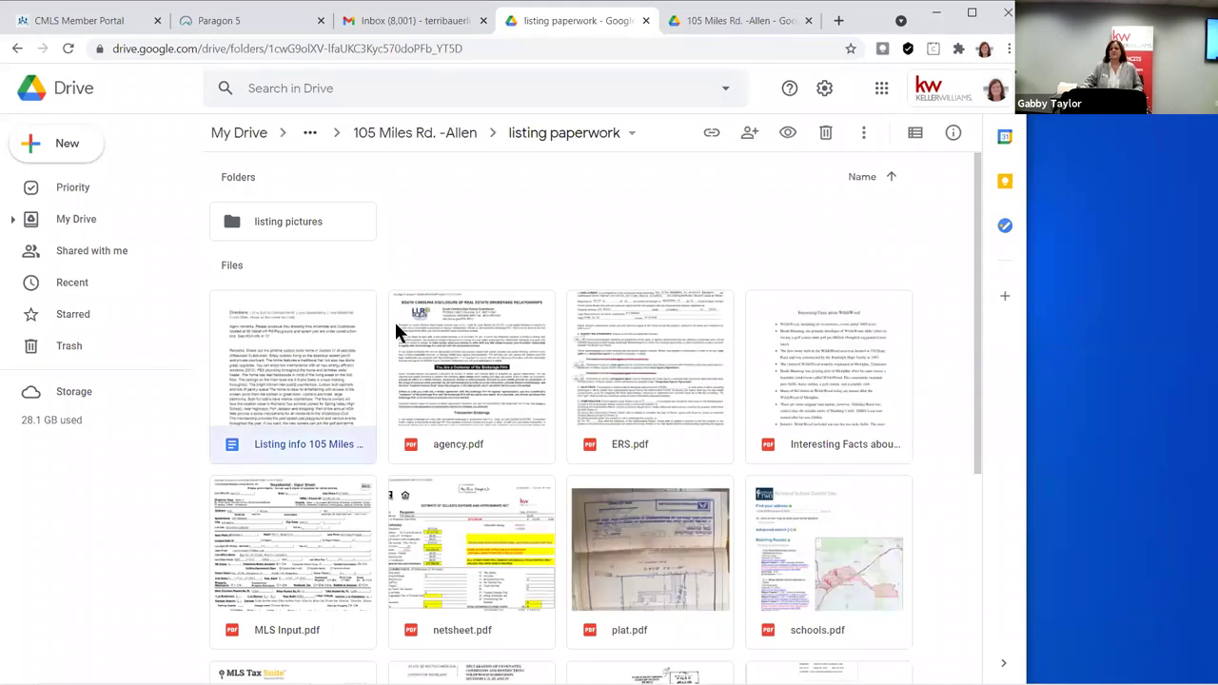
key(Return)
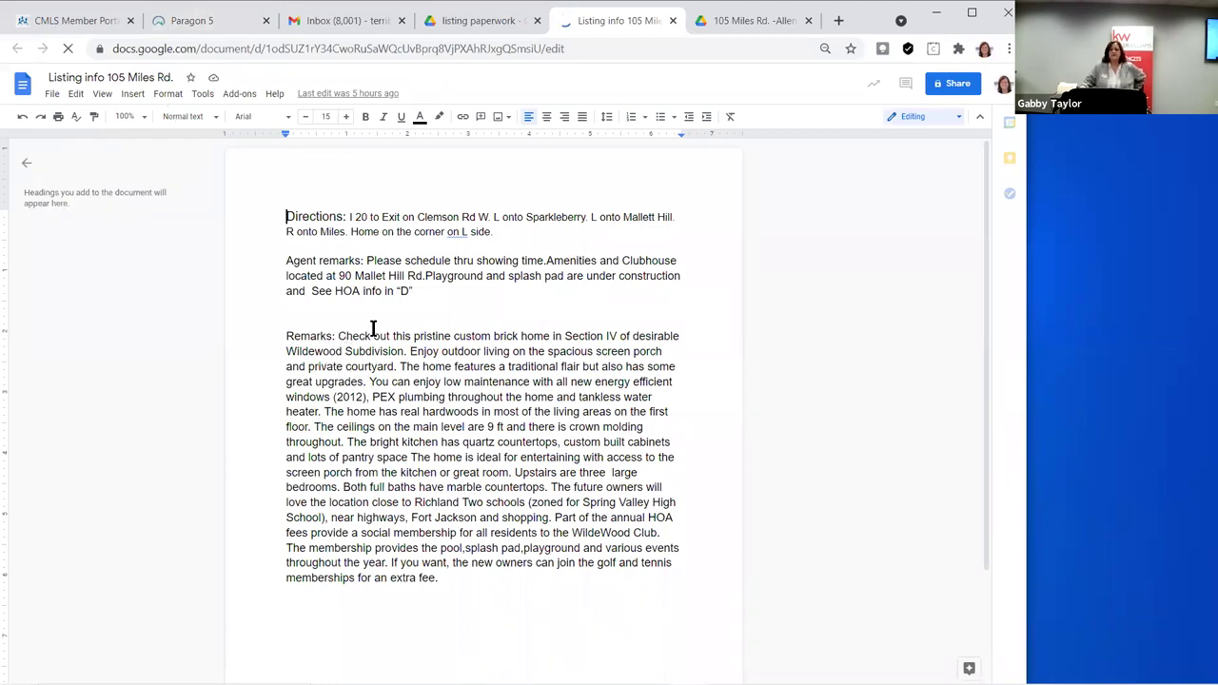
Select the entire Remarks paragraph in the Listing info document and copy it
mouse_move(339, 336)
mouse_down()
mouse_move(342, 326)
mouse_move(340, 336)
mouse_up()
click(340, 333)
triple_click(624, 404)
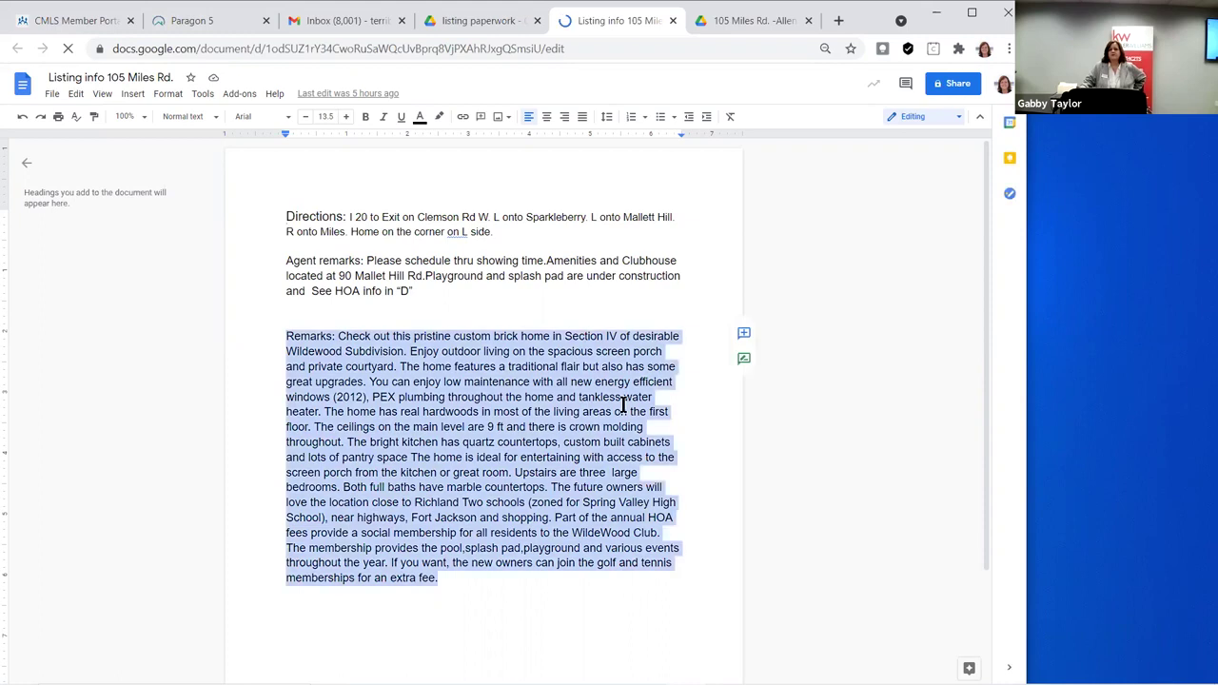
right_click(509, 414)
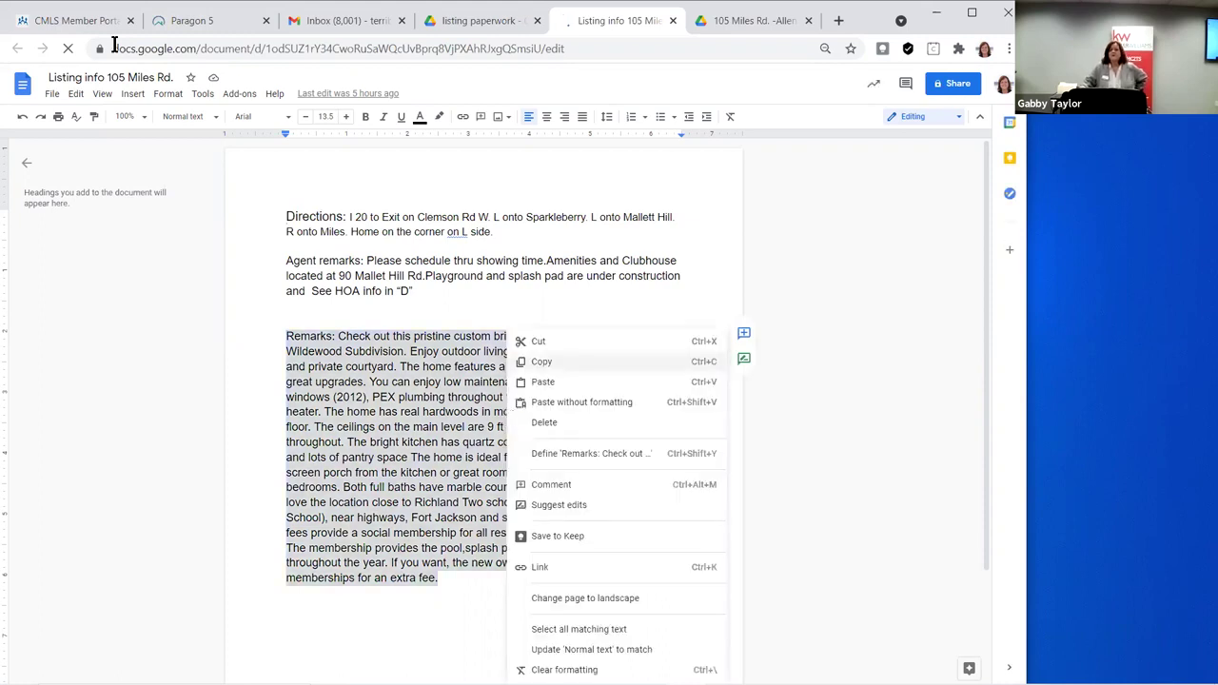
key(ctrl+c)
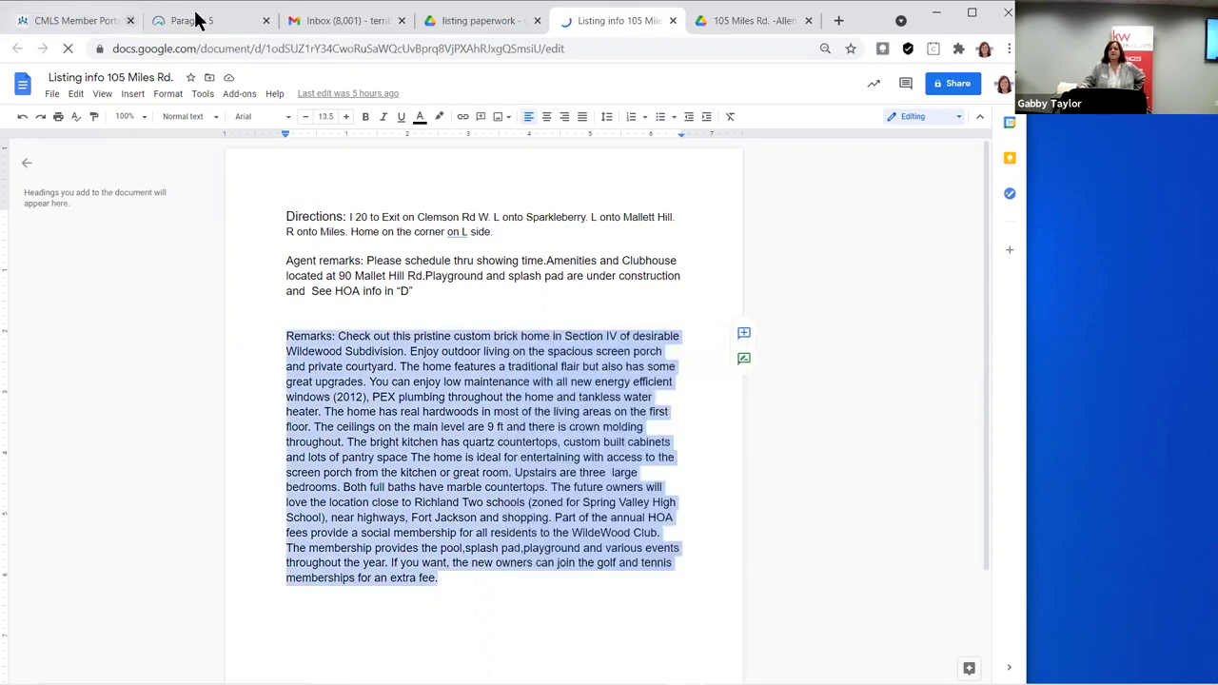
key(ctrl+2)
Paste the copied property description into the Public Remarks box
click(466, 365)
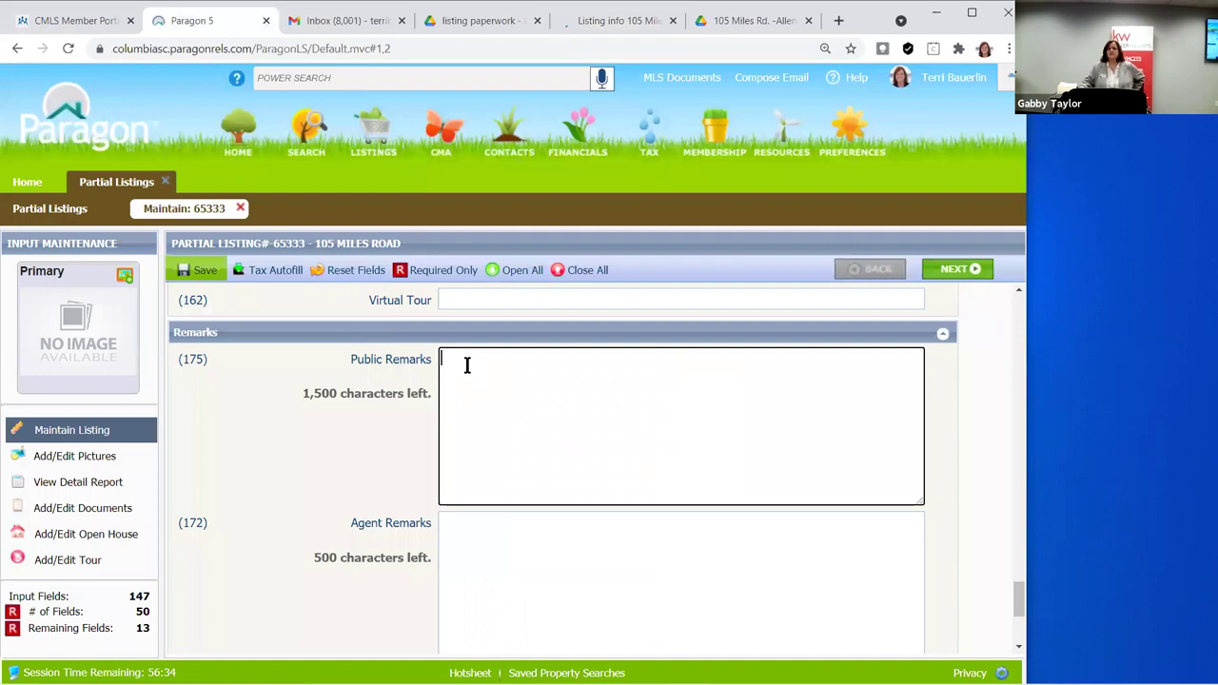
right_click(479, 376)
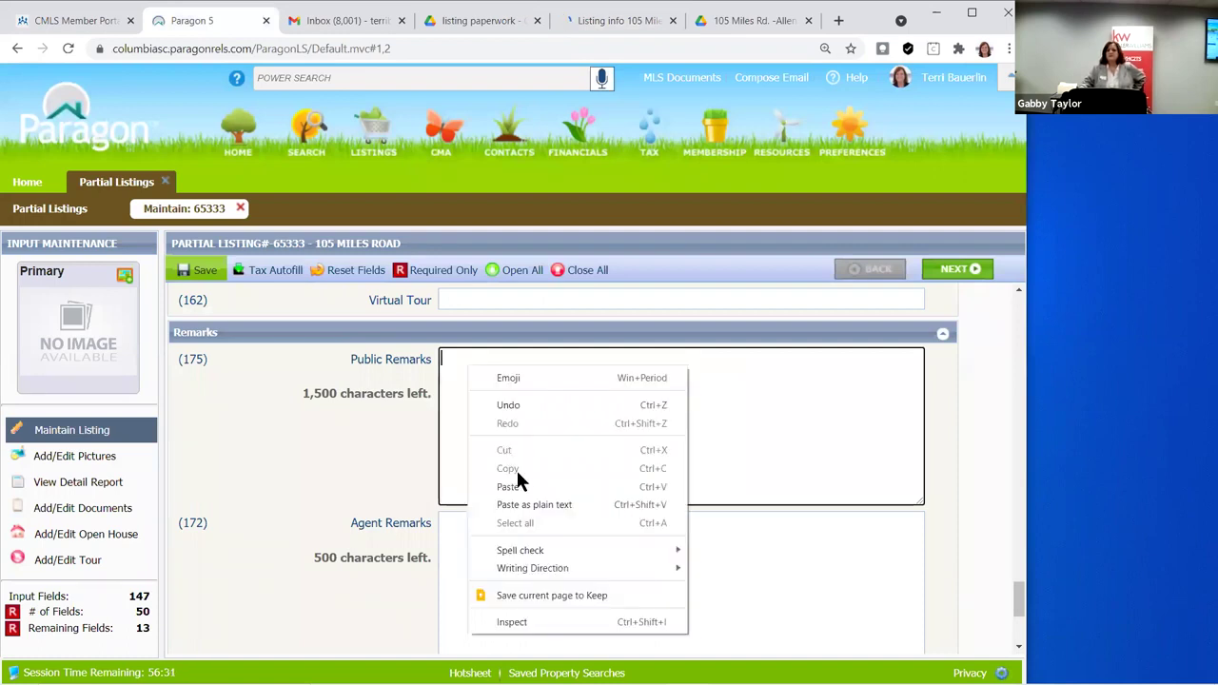
click(514, 488)
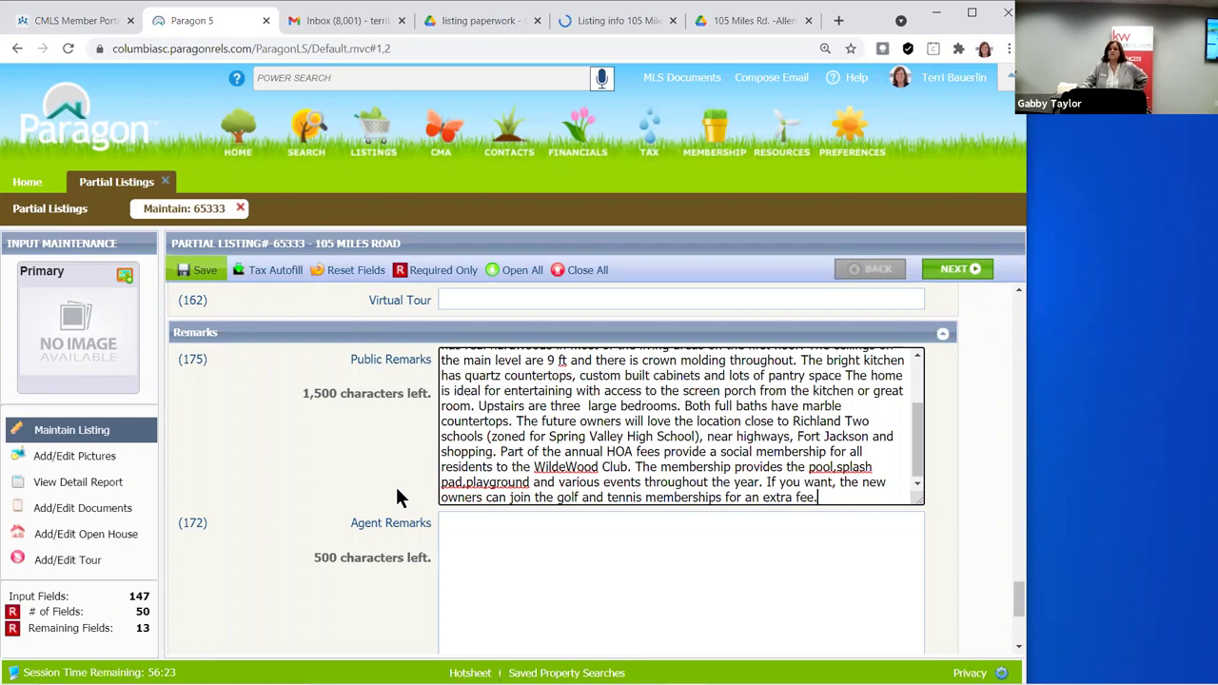
scroll(400, 497, down, 1)
scroll(464, 457, down, 3)
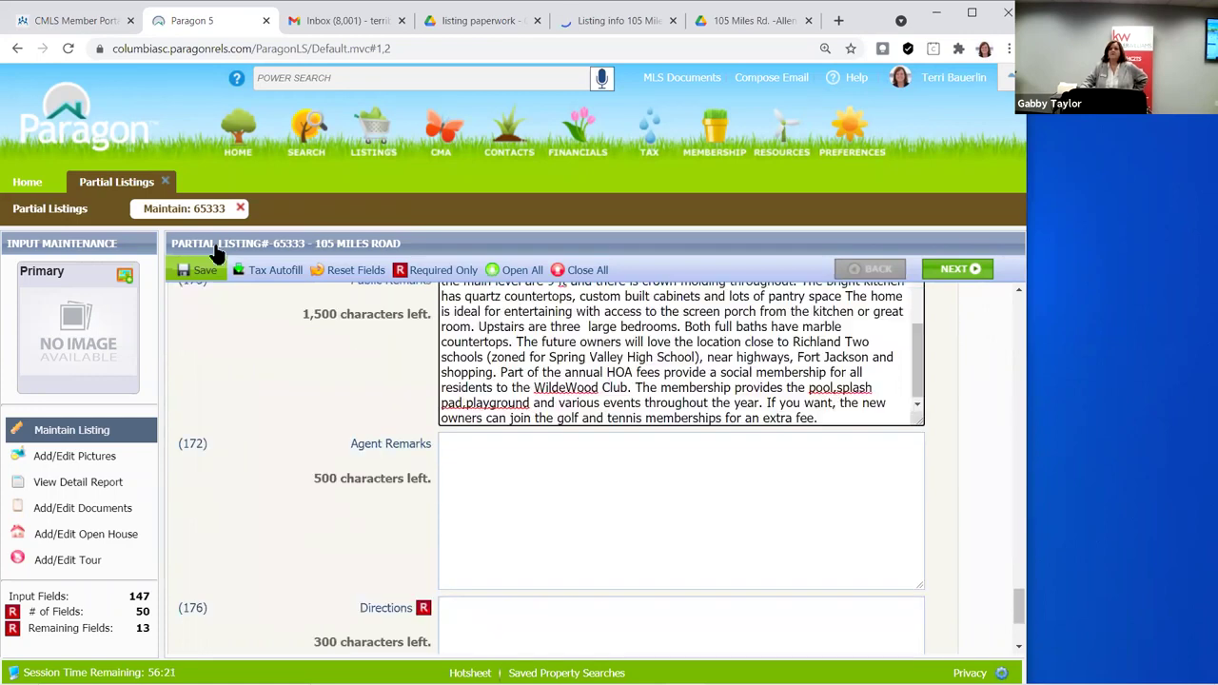
key(Tab)
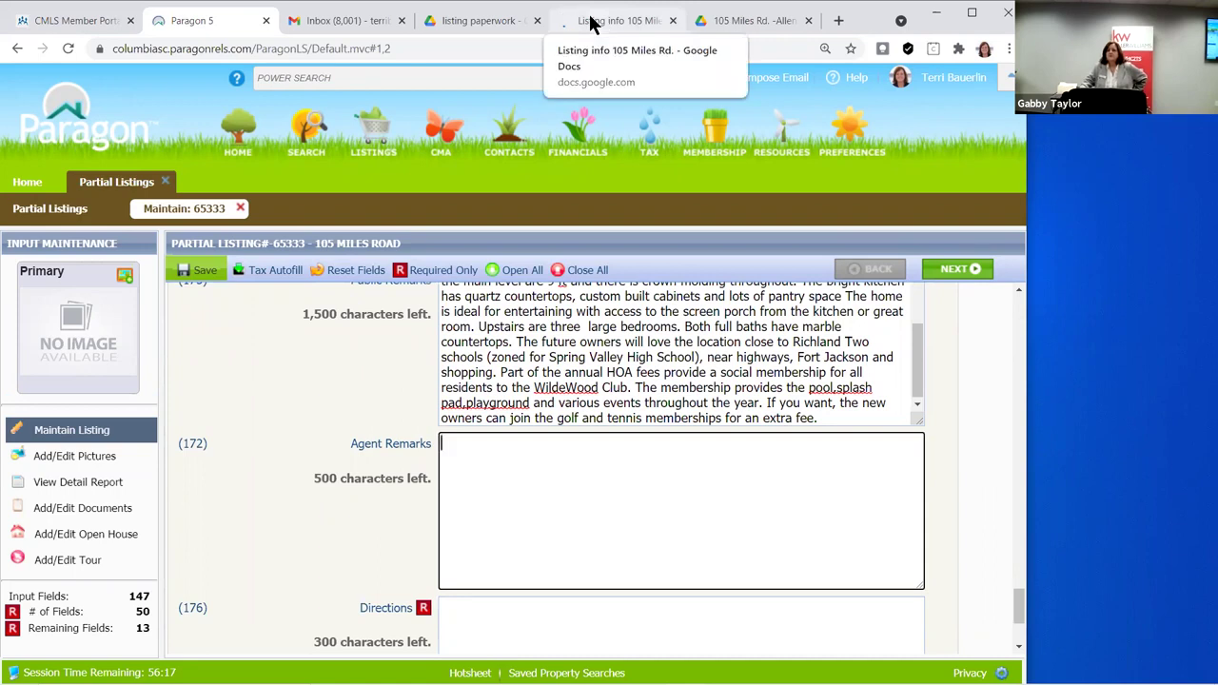
click(502, 26)
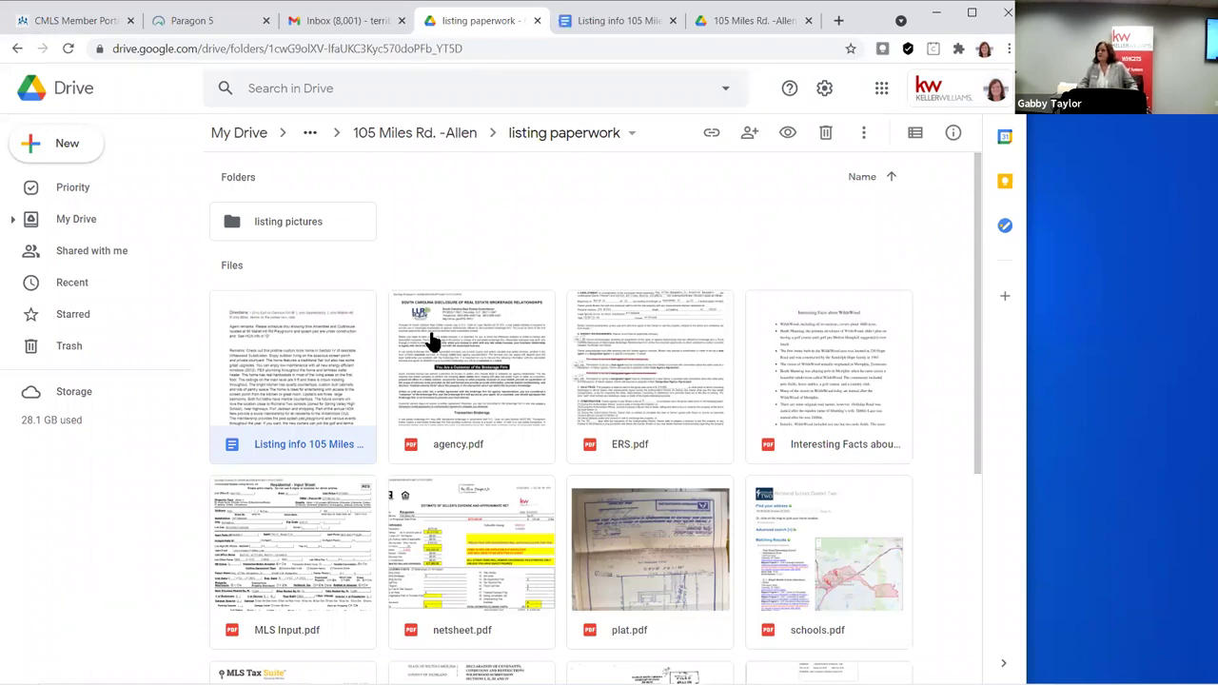
double_click(273, 384)
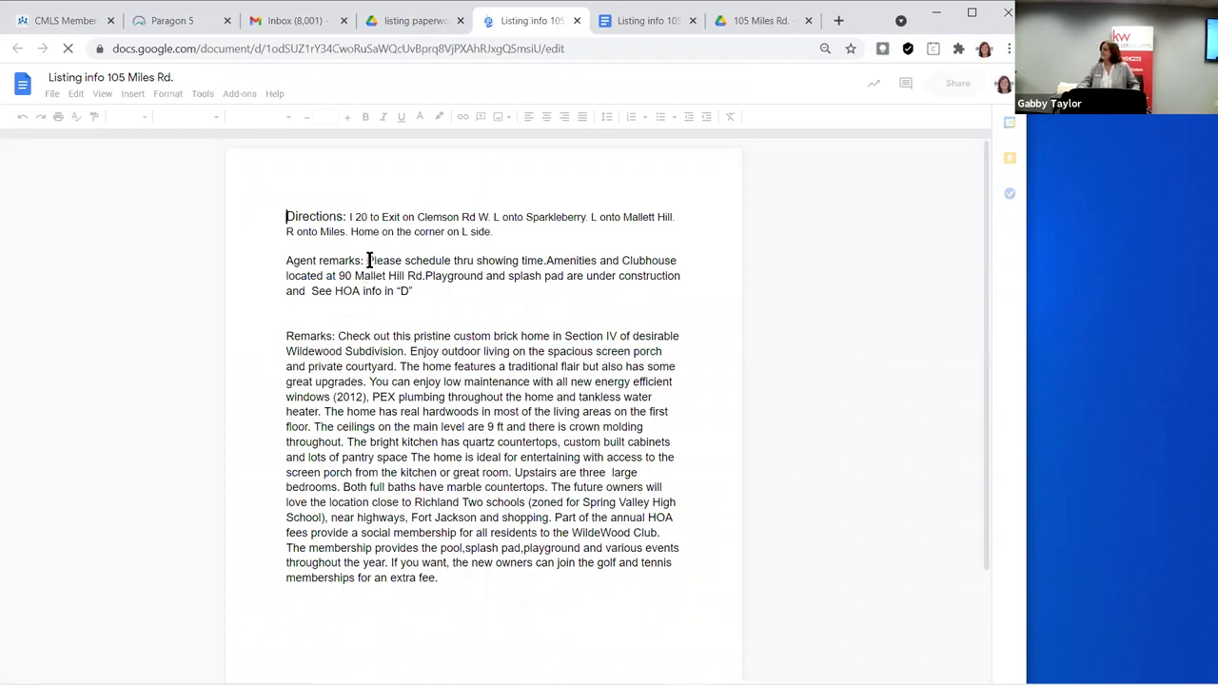
Copy the Agent remarks passage about showings, the clubhouse and HOA info from the listing doc
drag(369, 260, 636, 309)
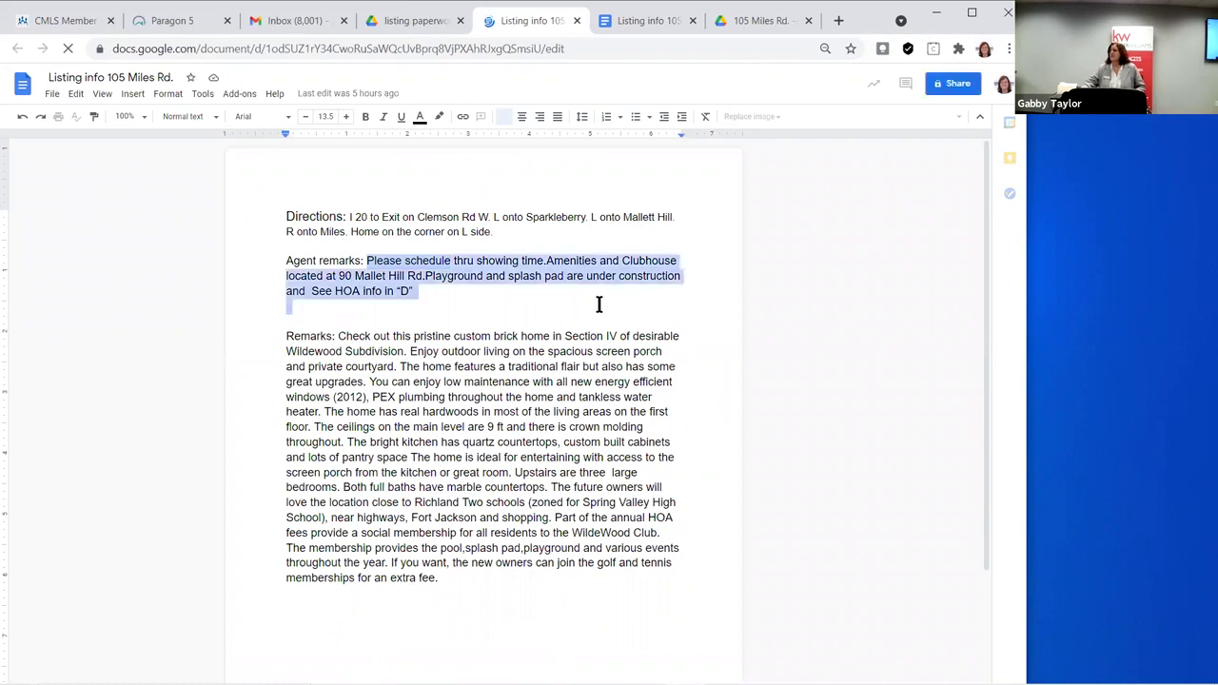
right_click(413, 284)
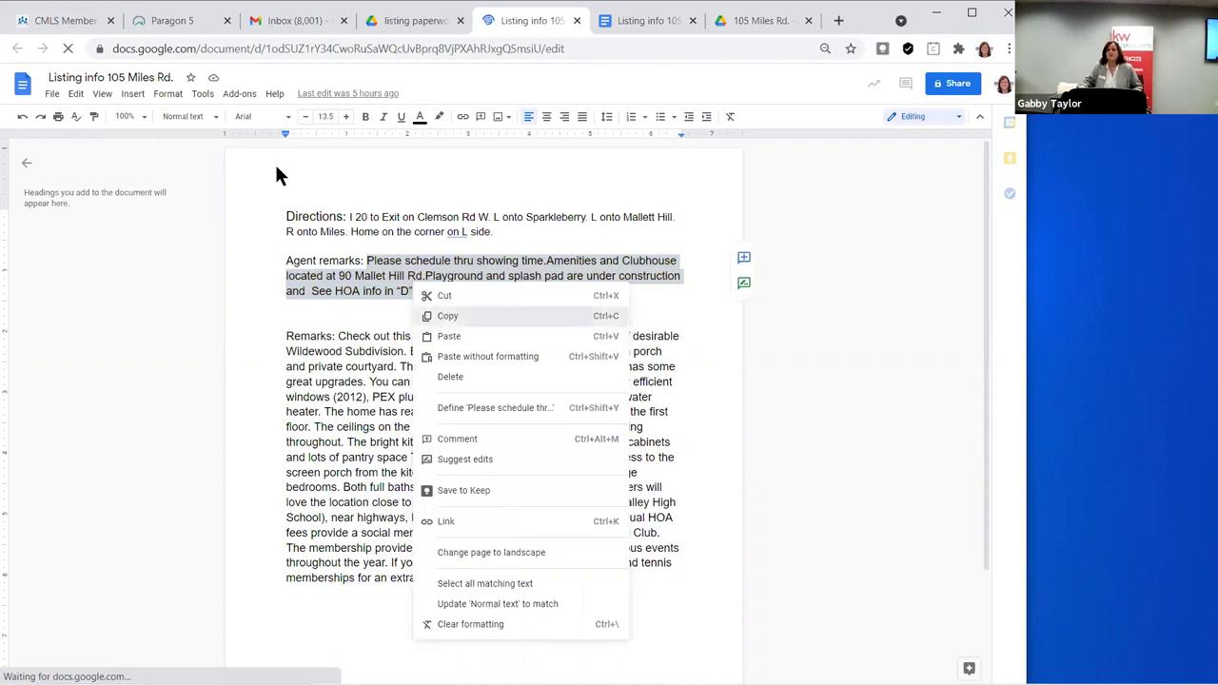
key(Escape)
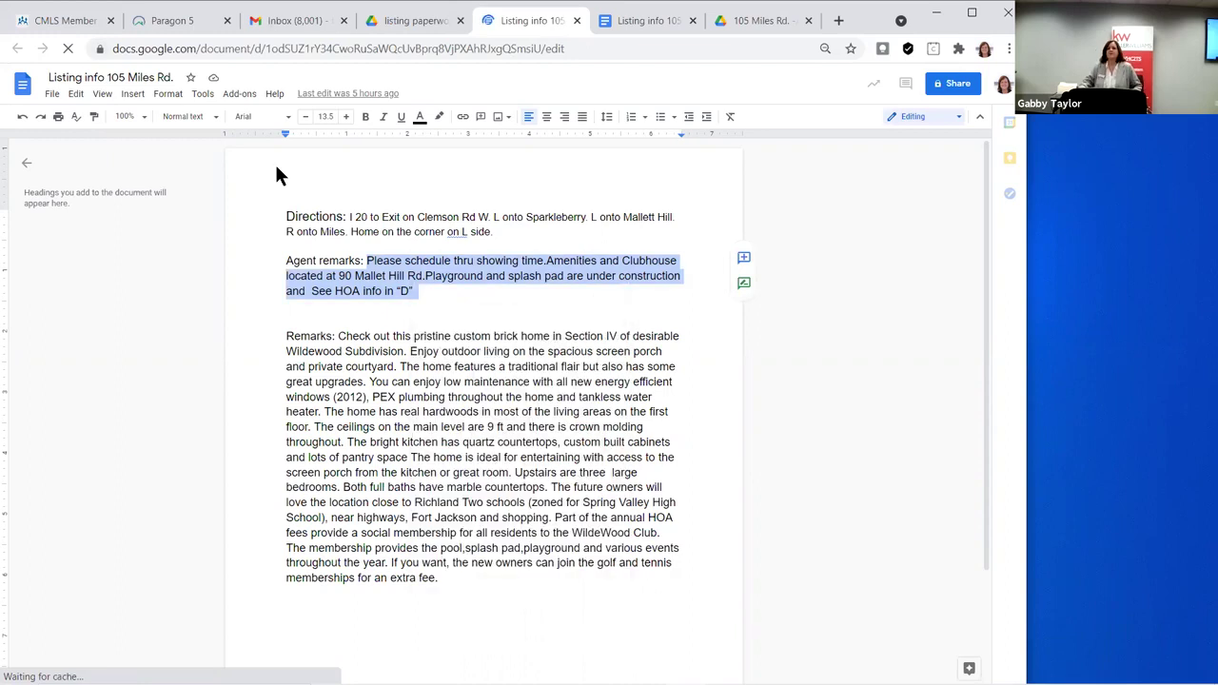
click(166, 18)
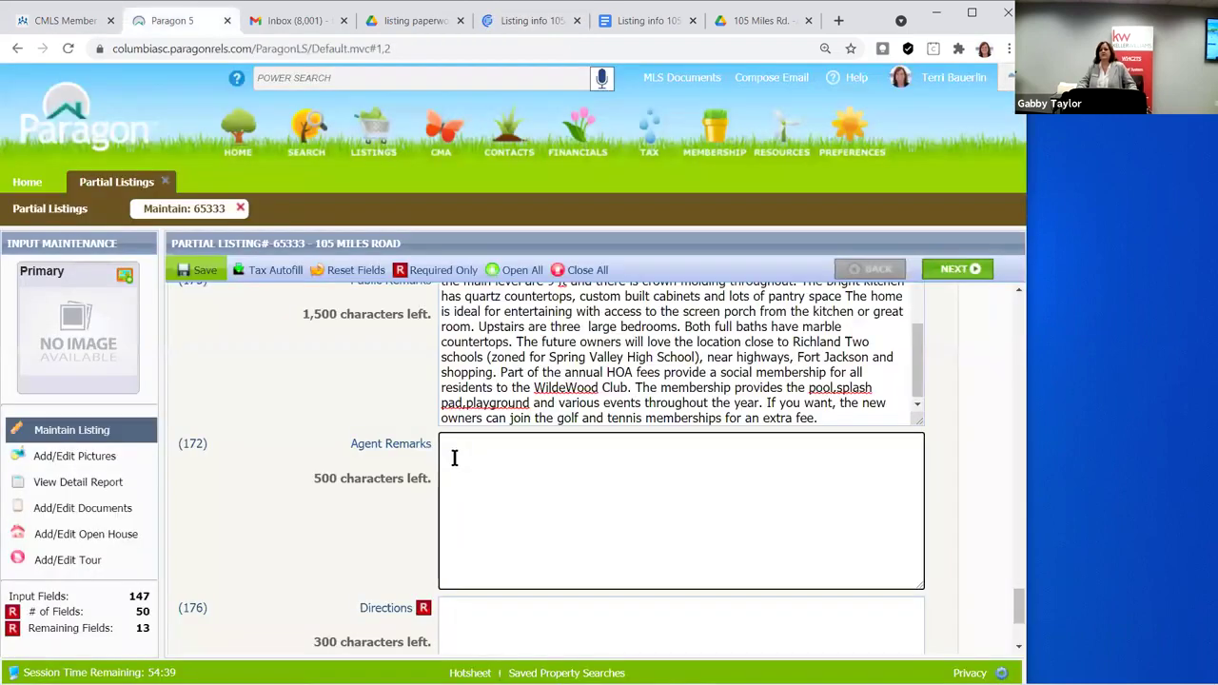
Paste the copied showing, clubhouse and HOA notes into Paragon's Agent Remarks box
right_click(454, 457)
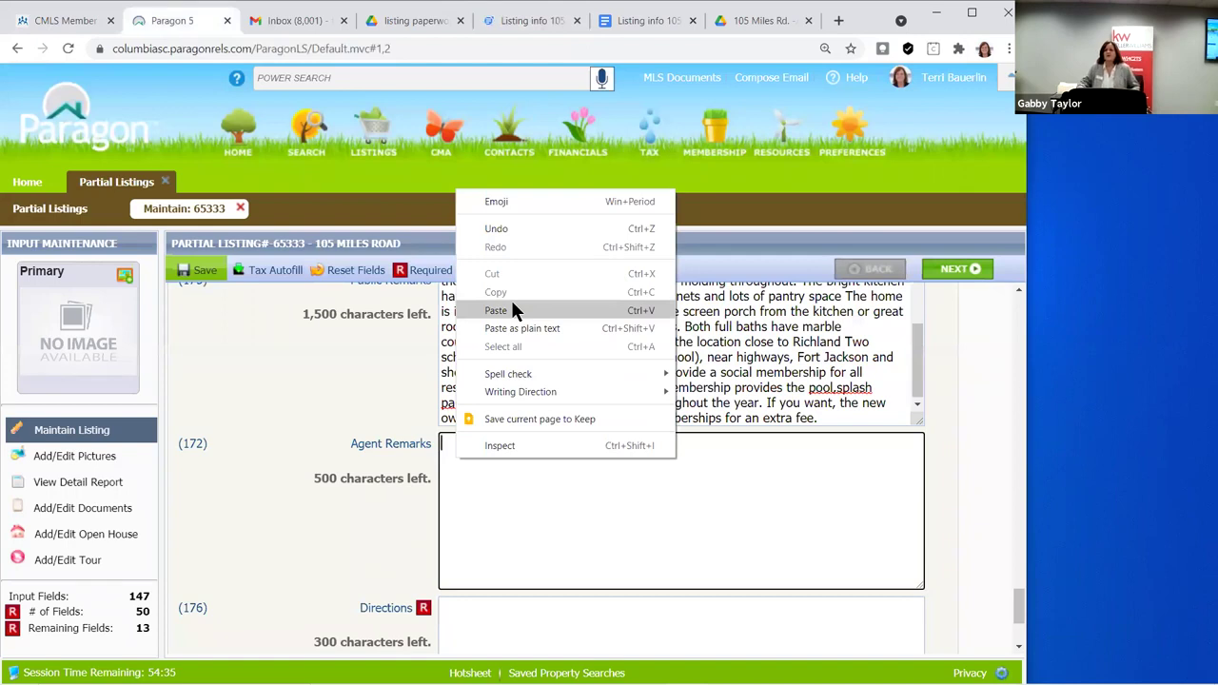
click(511, 307)
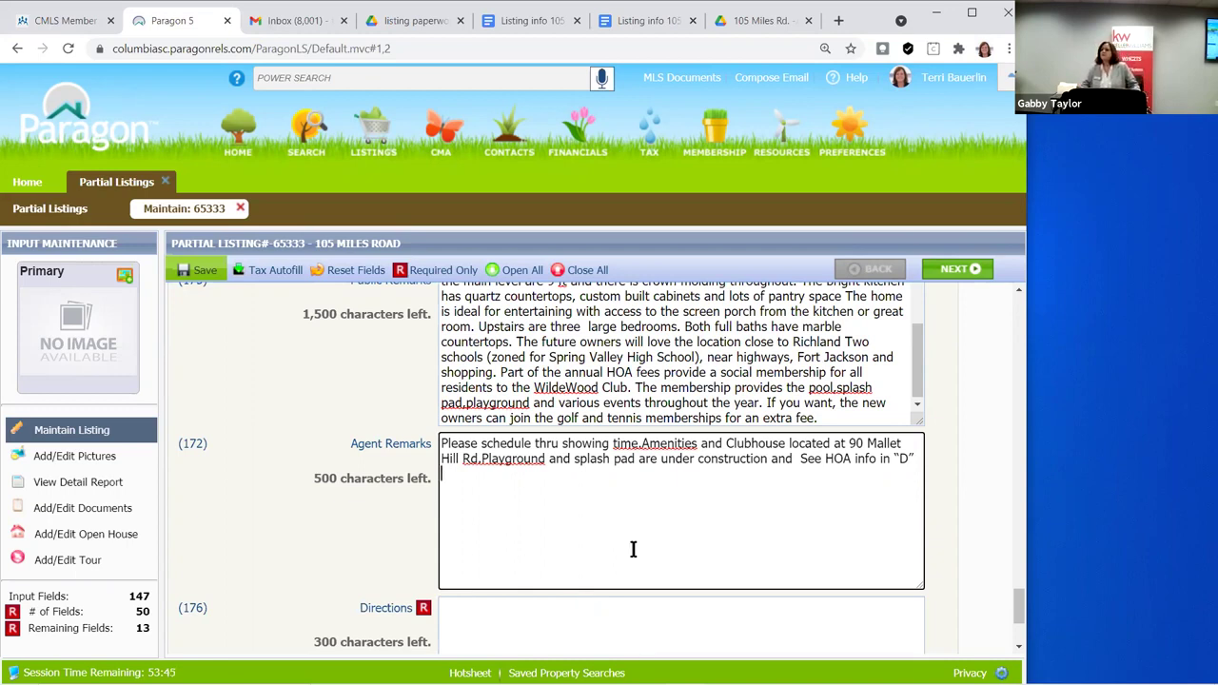
scroll(633, 549, down, 2)
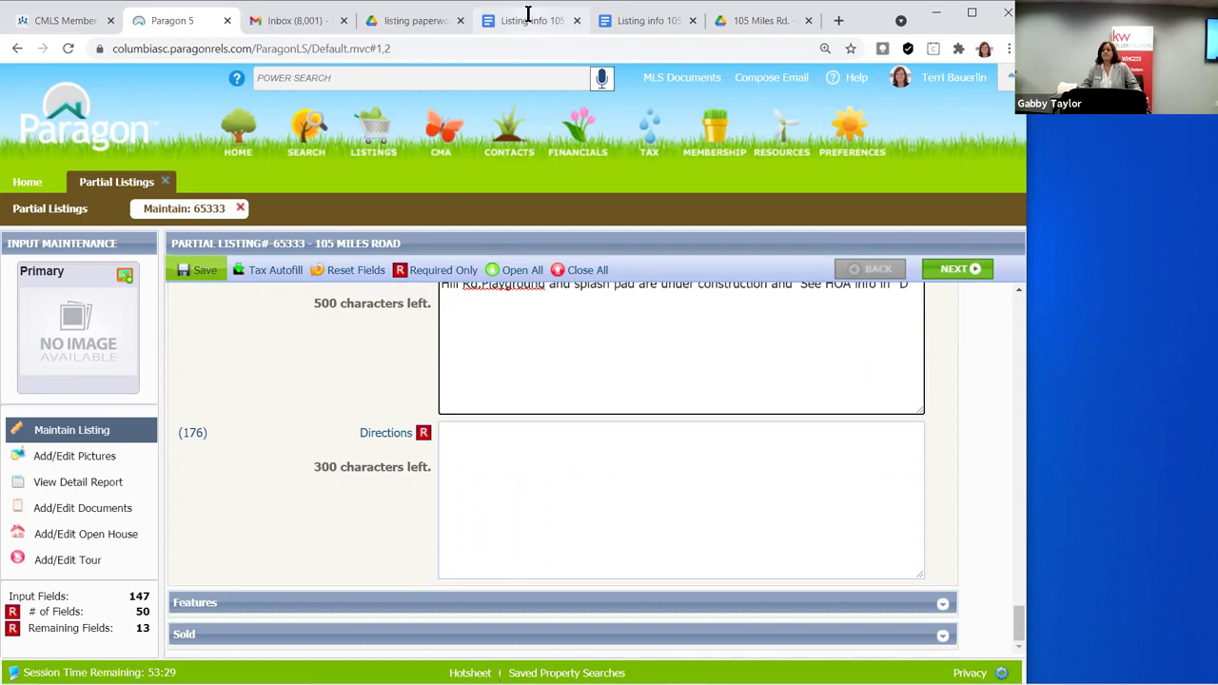
key(ctrl+5)
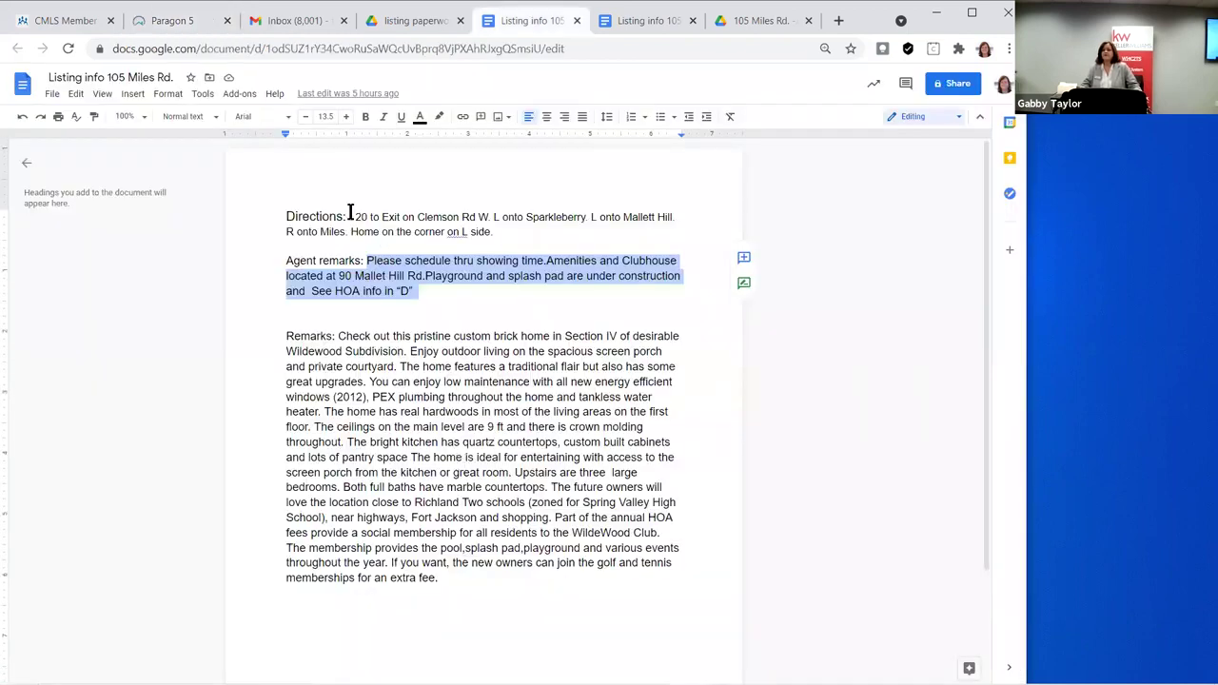
Copy the full Directions passage from the Listing info 105 Miles Rd document
drag(349, 217, 401, 217)
drag(592, 236, 603, 239)
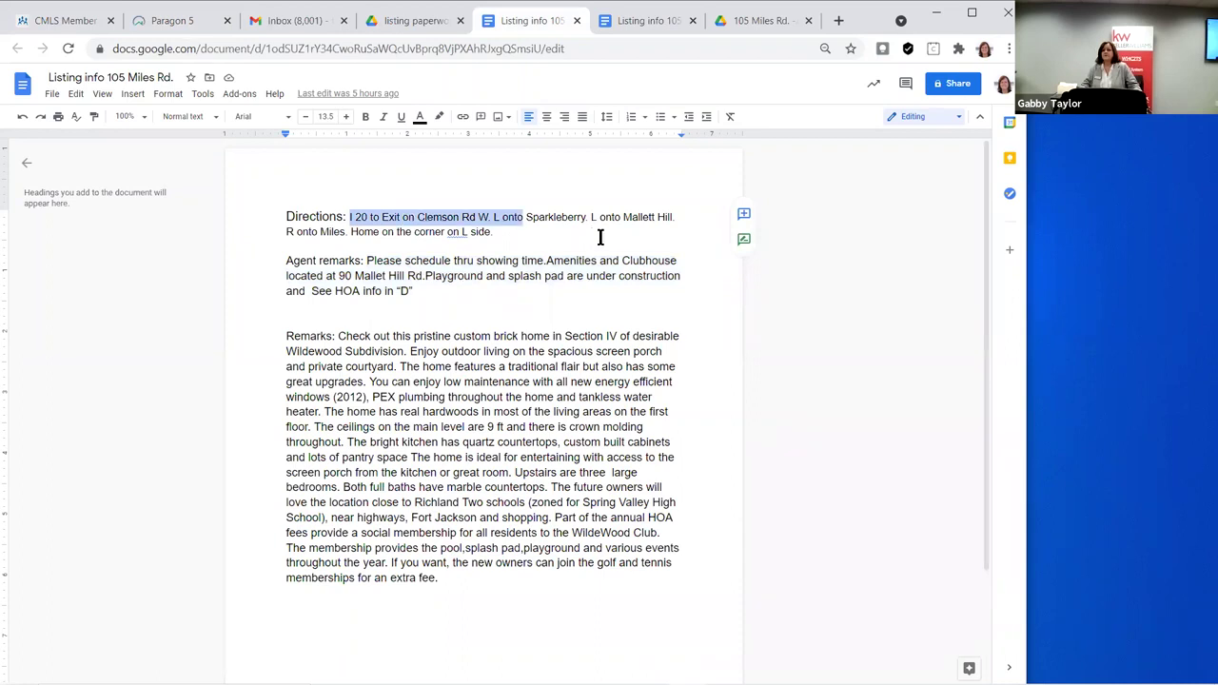
right_click(580, 216)
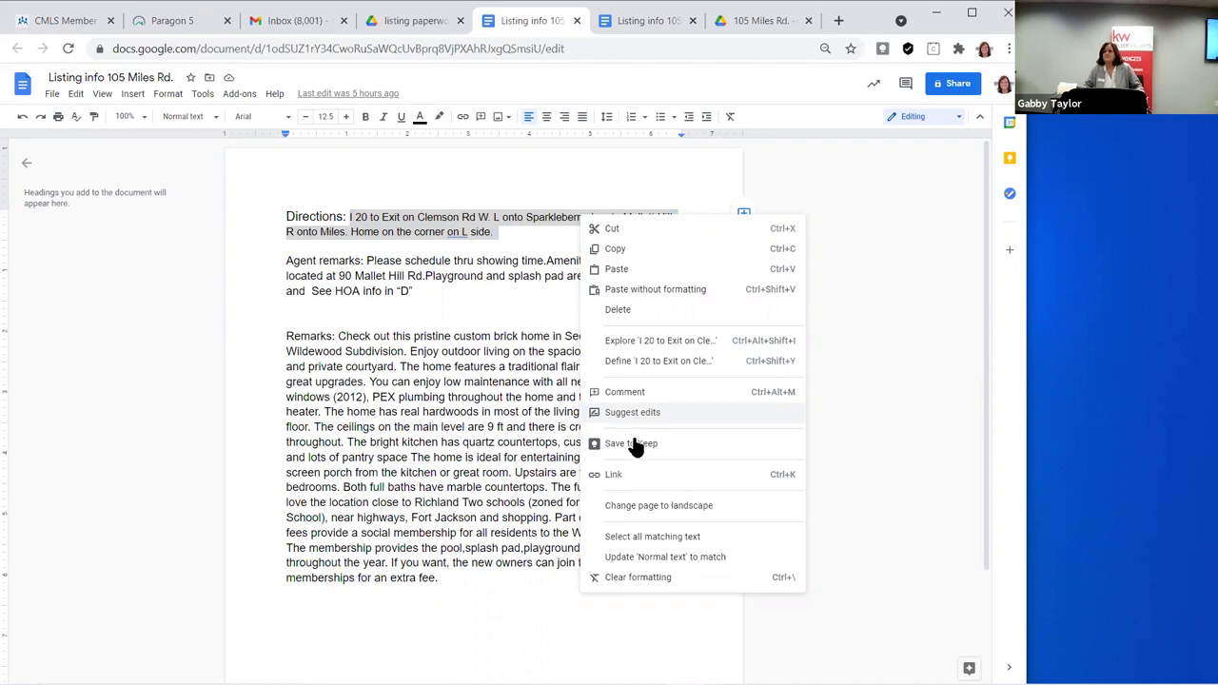
click(616, 249)
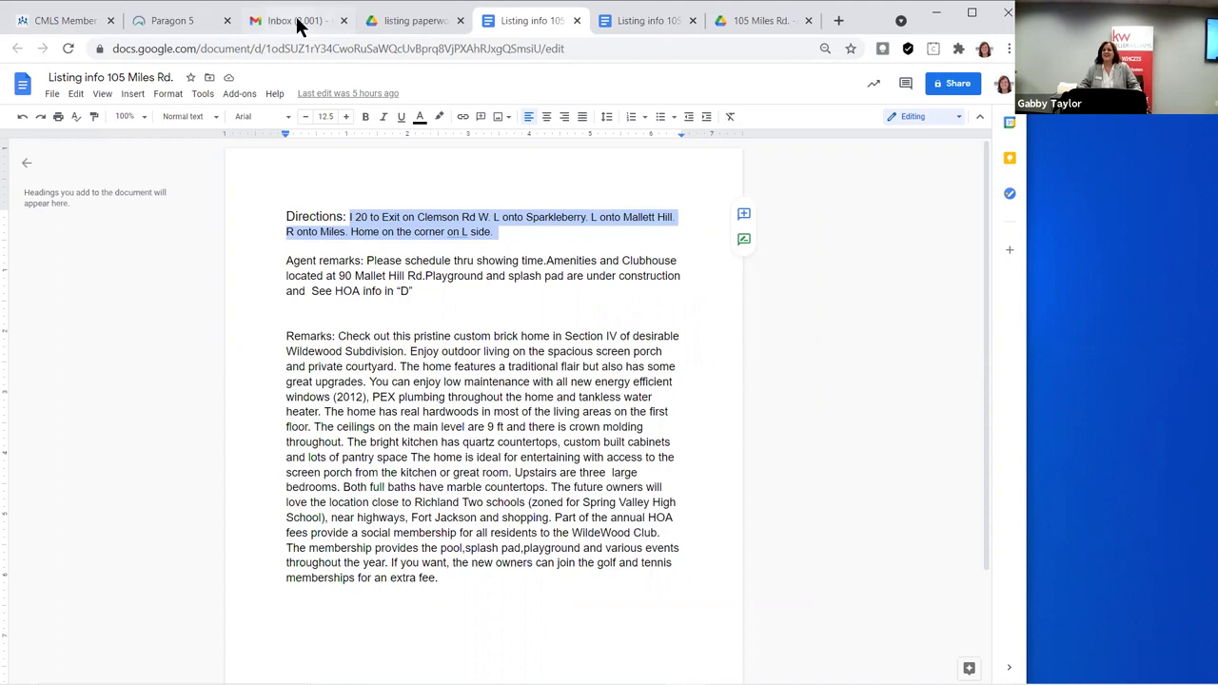
click(166, 24)
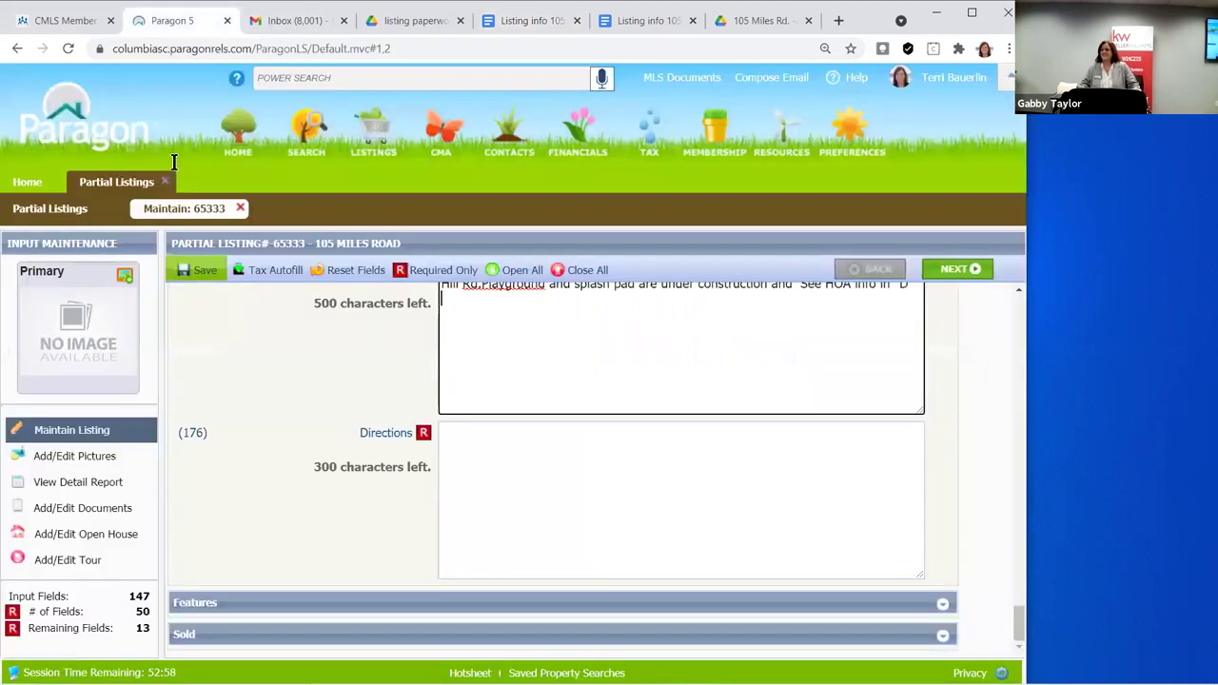
Paste the I 20 to Clemson Rd directions into the Directions box
click(466, 447)
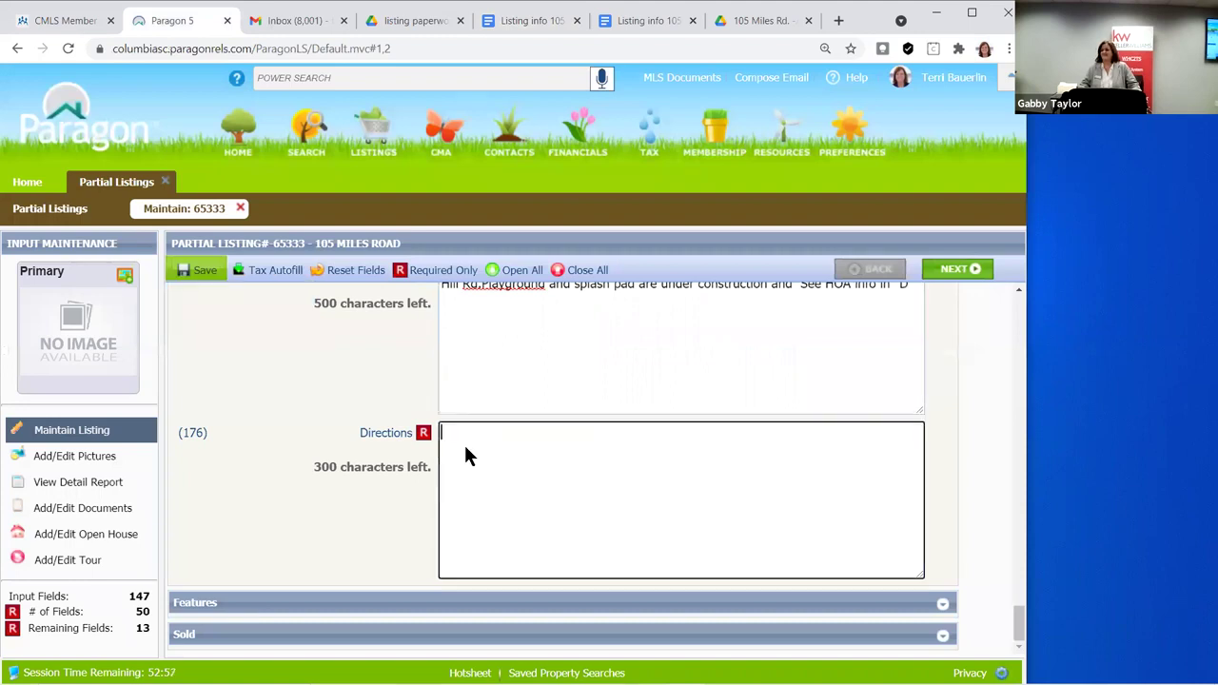
right_click(467, 448)
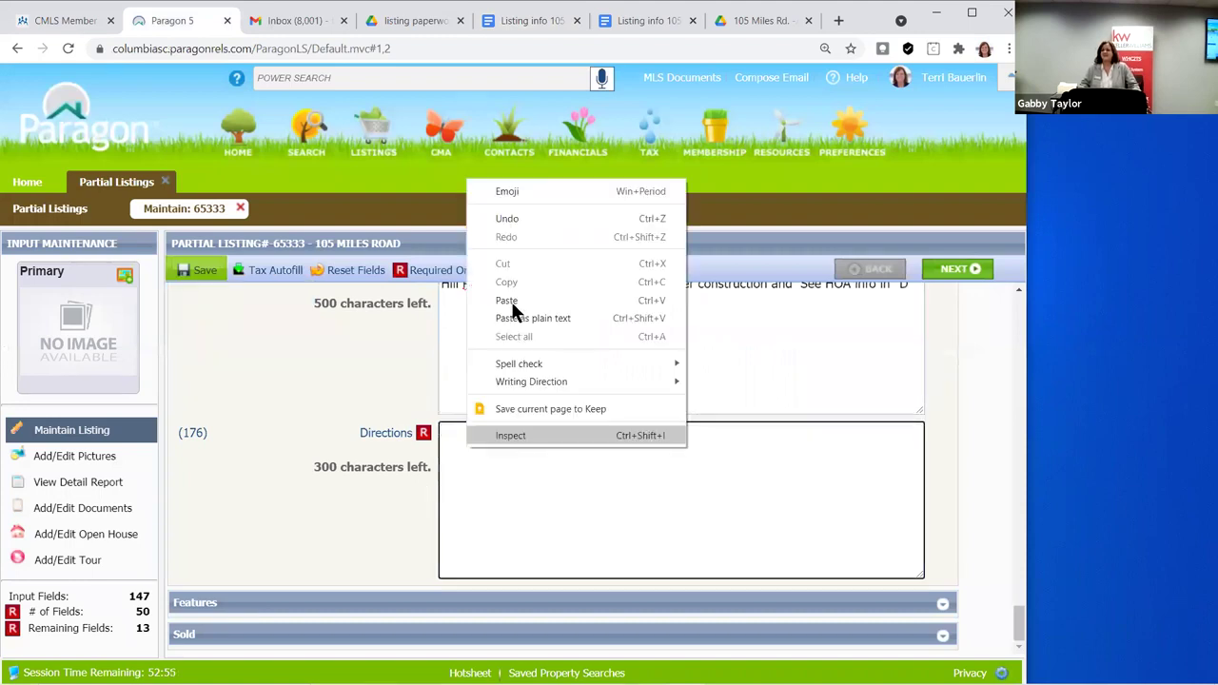
key(Return)
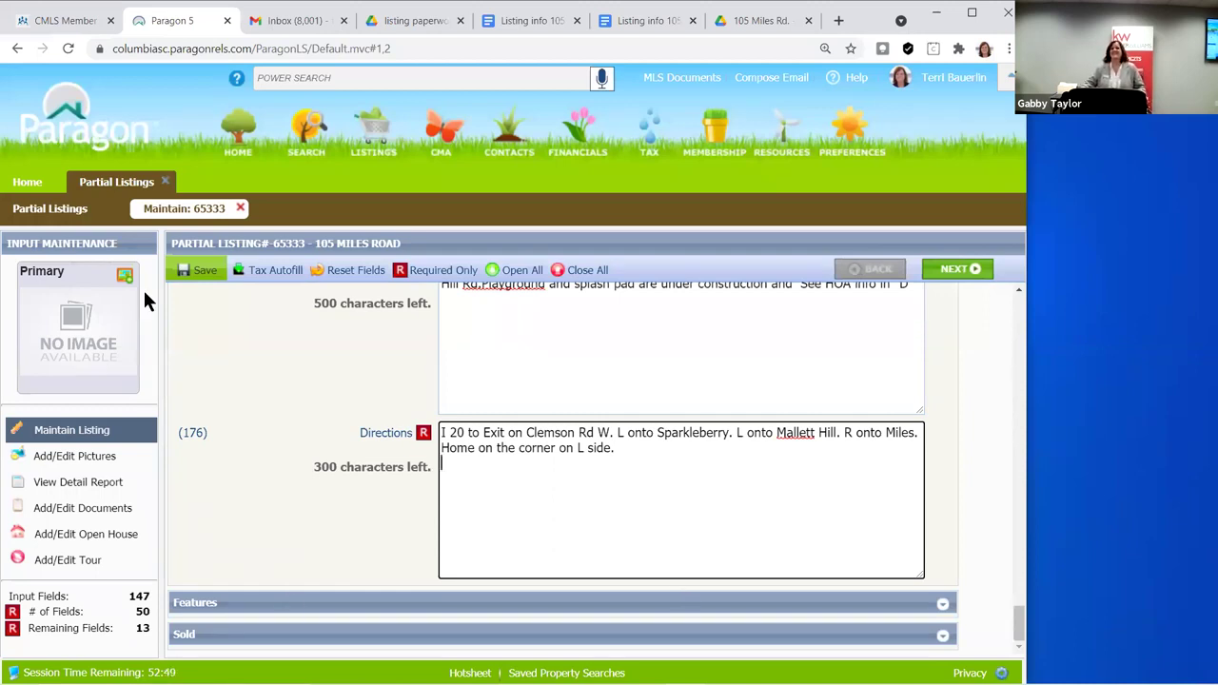
mouse_move(199, 270)
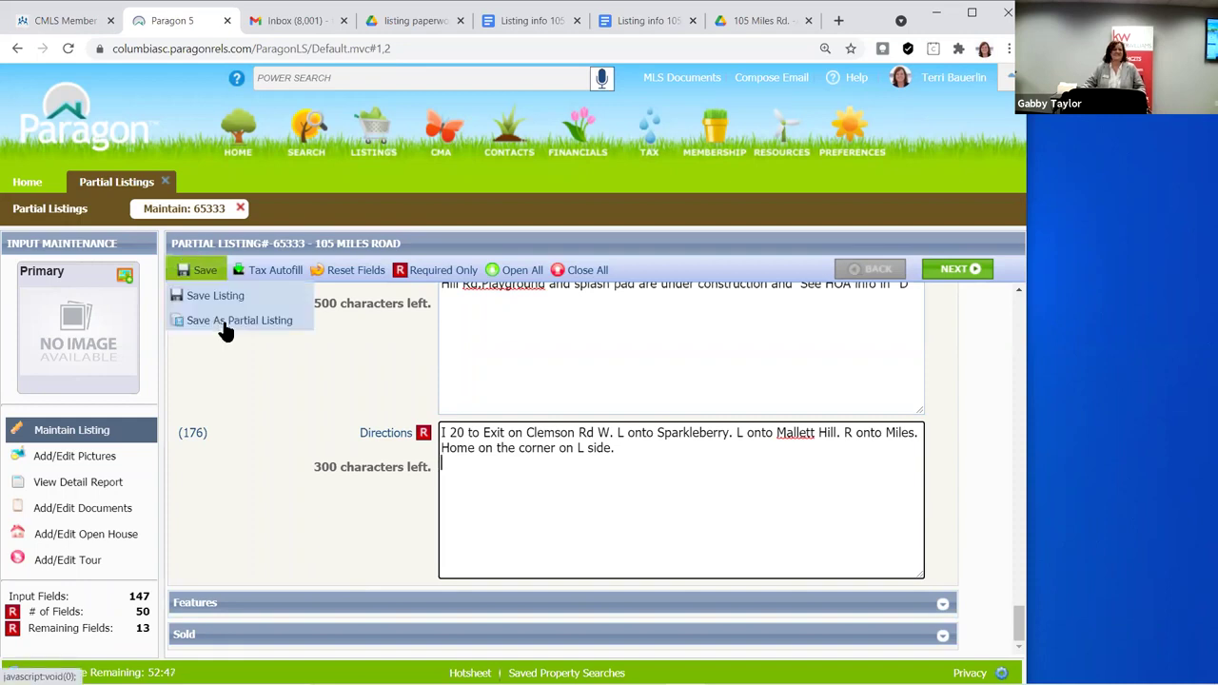
click(223, 322)
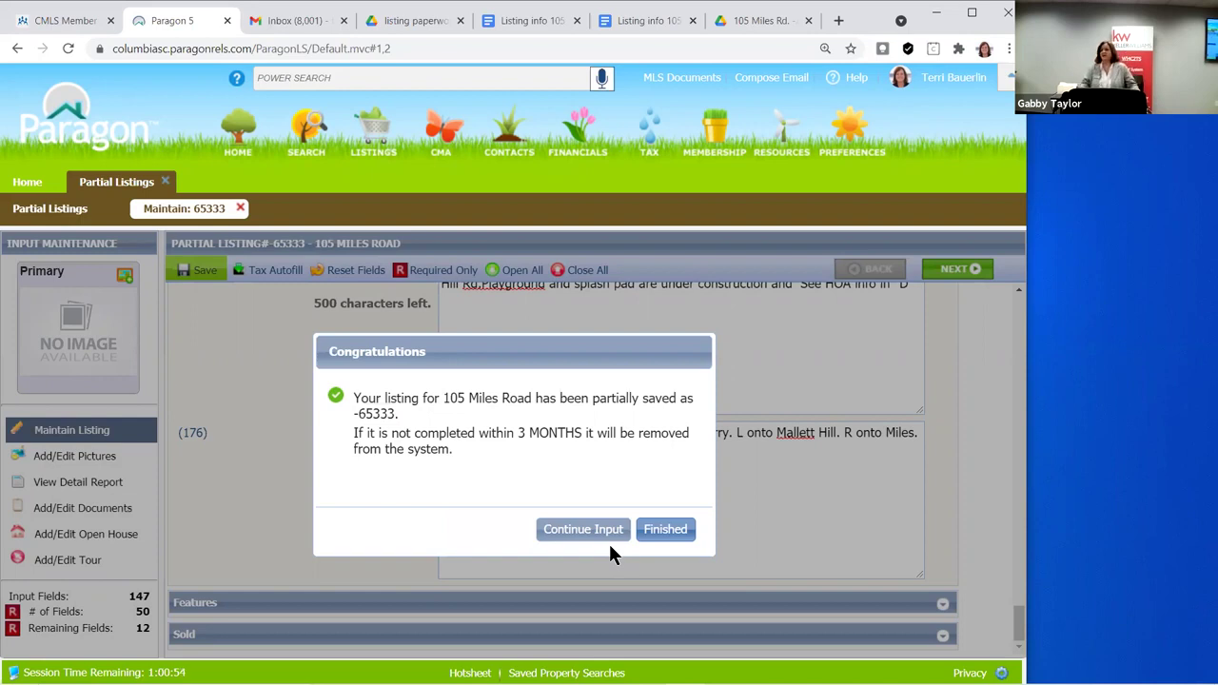
click(559, 530)
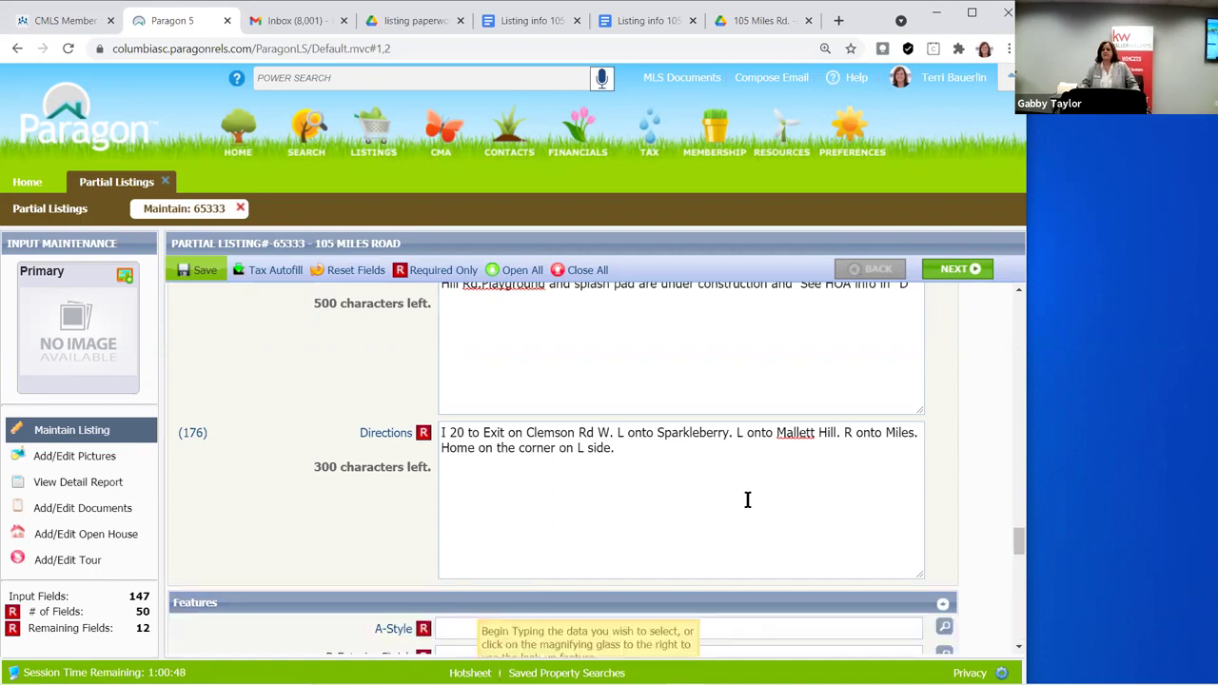
Set the A-Style feature to A14 - Traditional
scroll(747, 500, down, 3)
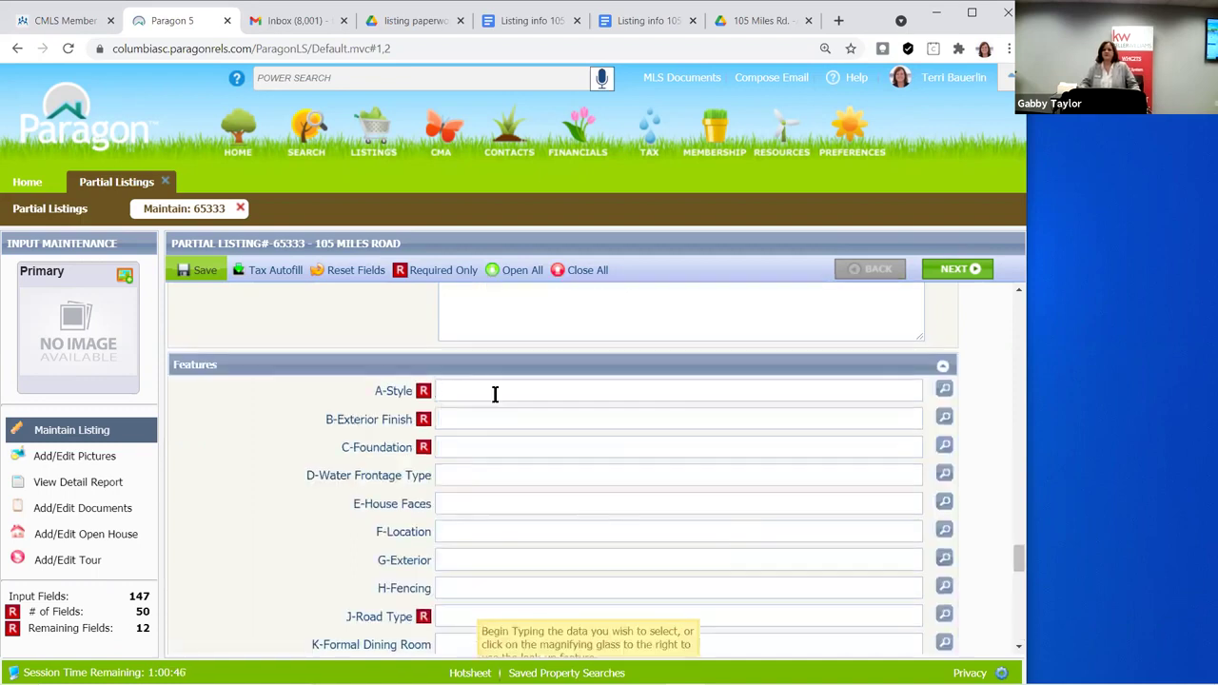
click(495, 394)
scroll(447, 337, down, 1)
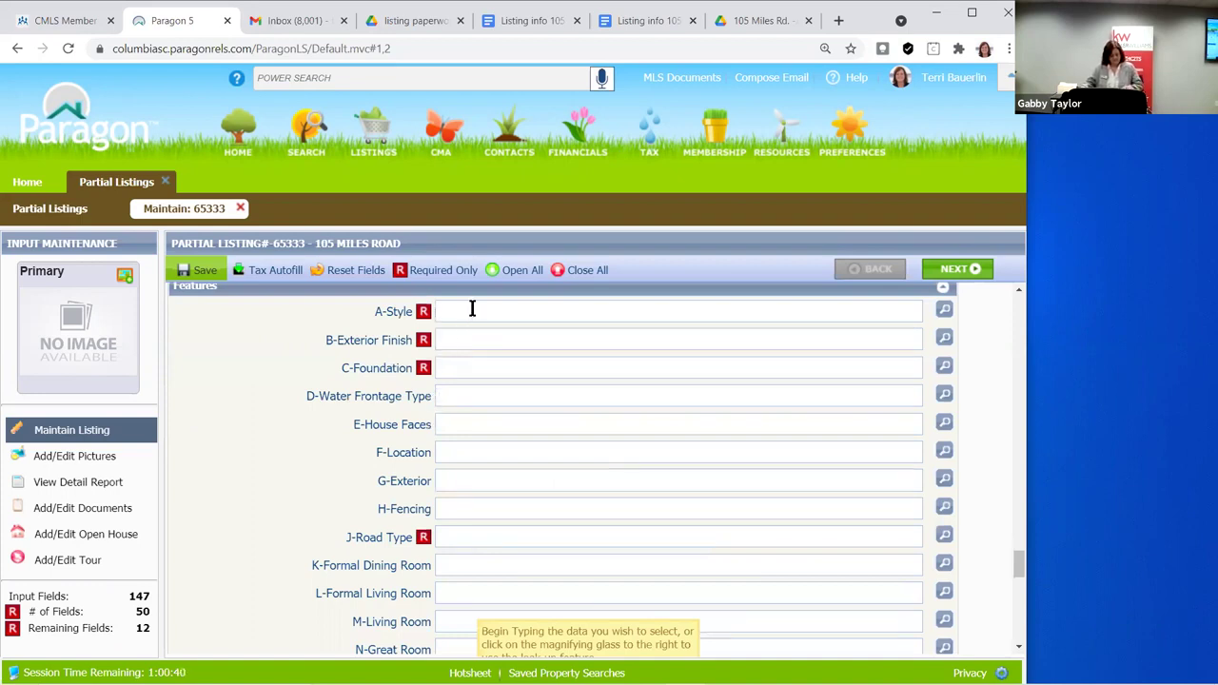
text(t)
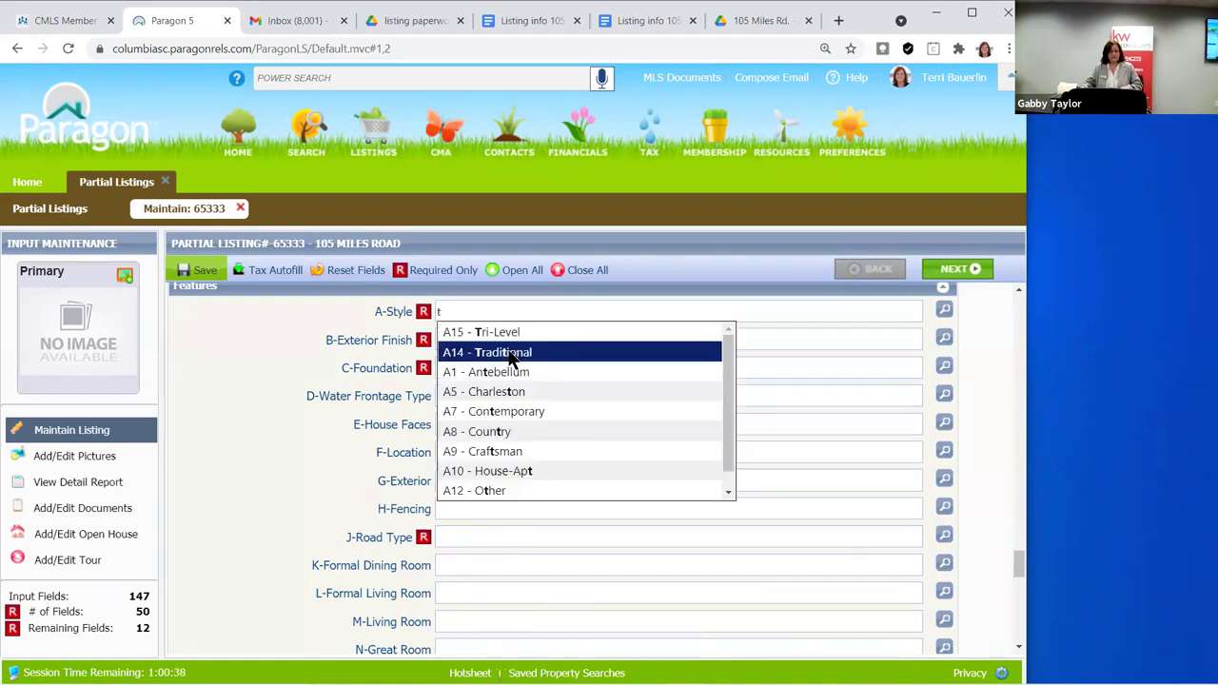
key(Return)
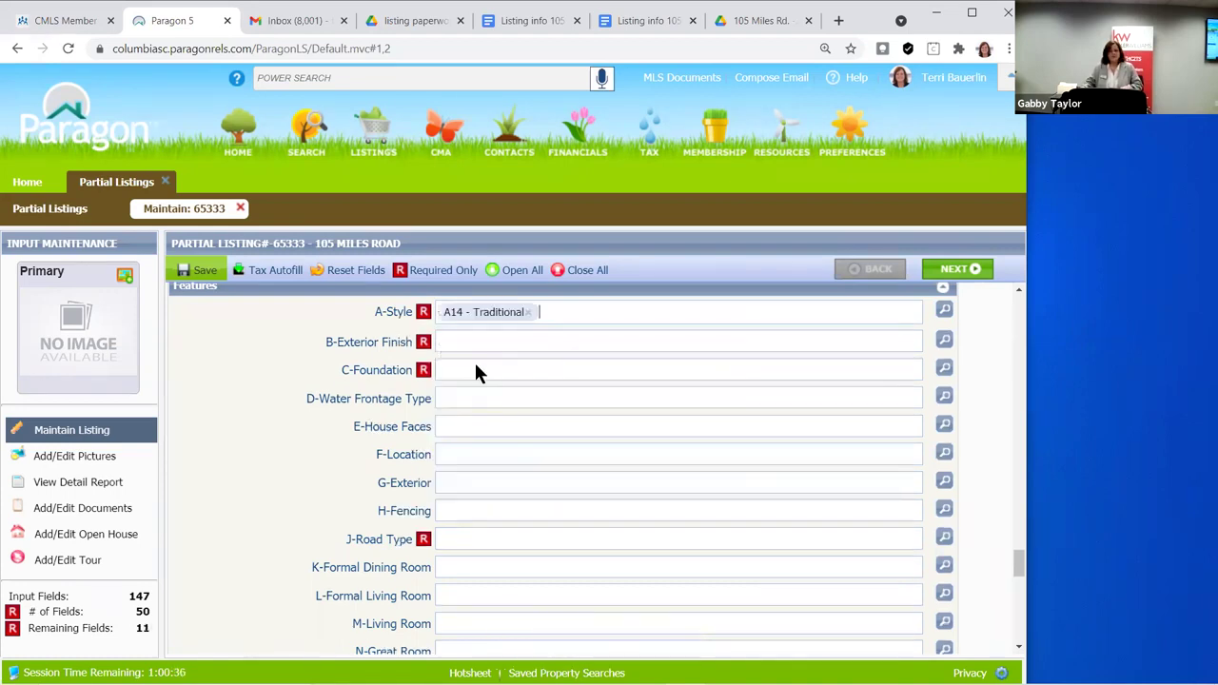
Set Exterior Finish to B4 - Brick-All Sides-AbvFound
click(472, 346)
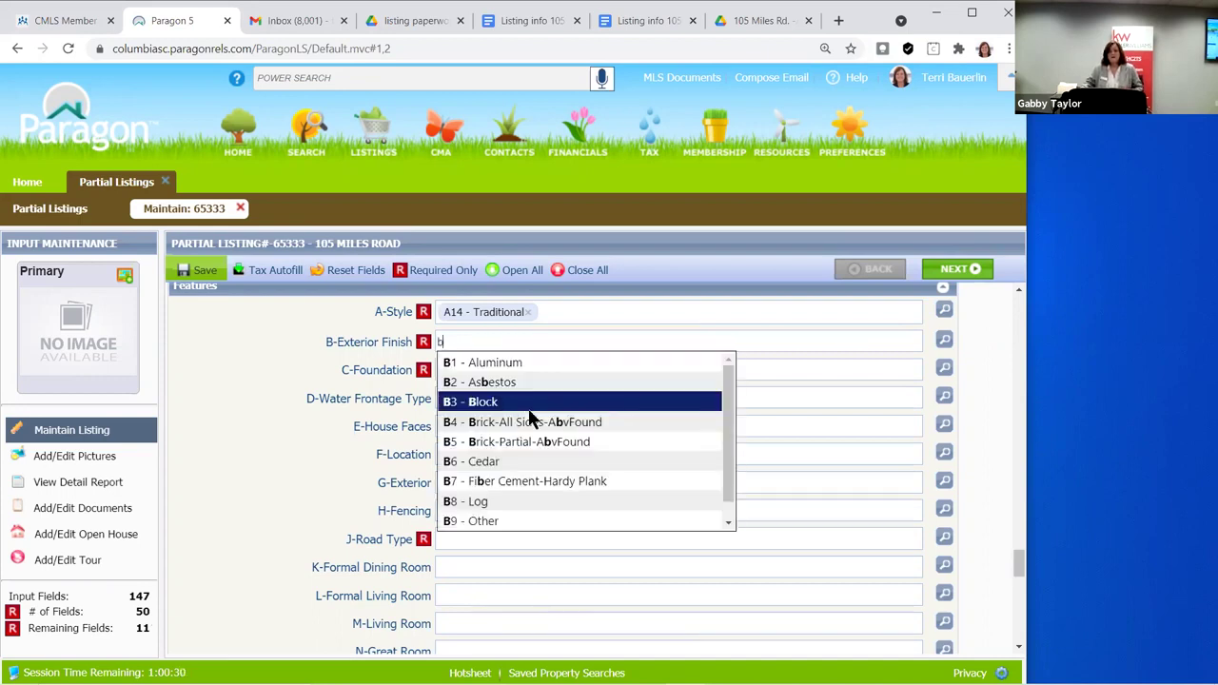
key(Down)
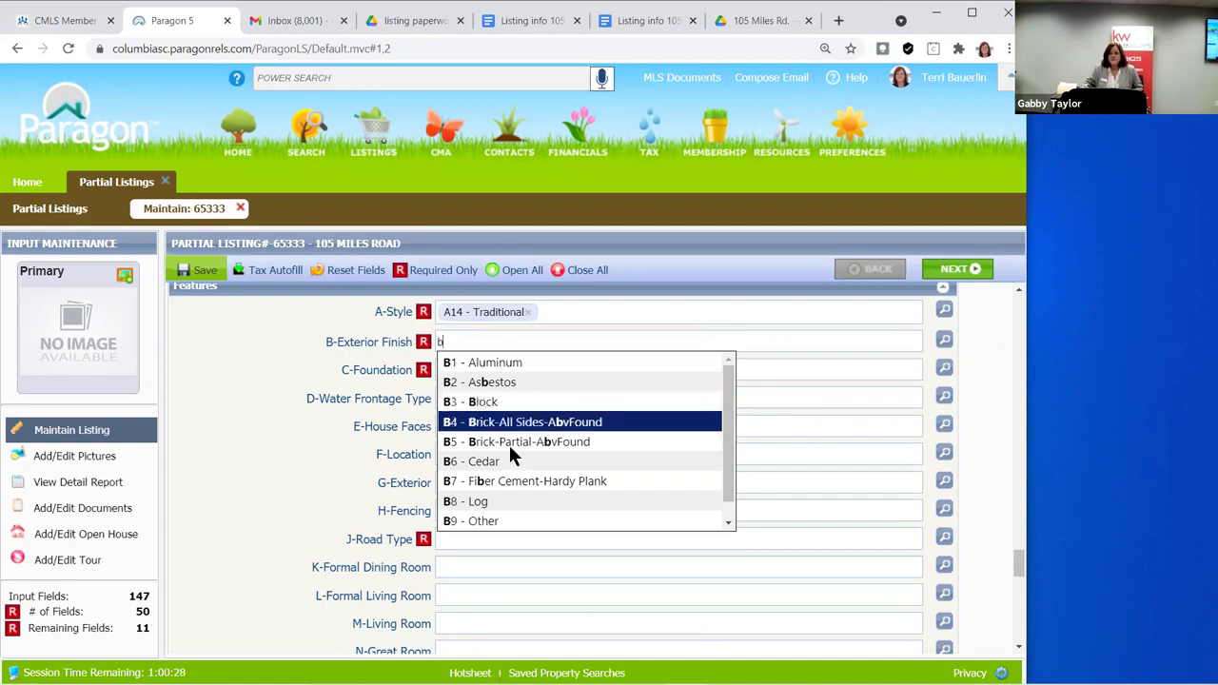
key(Down)
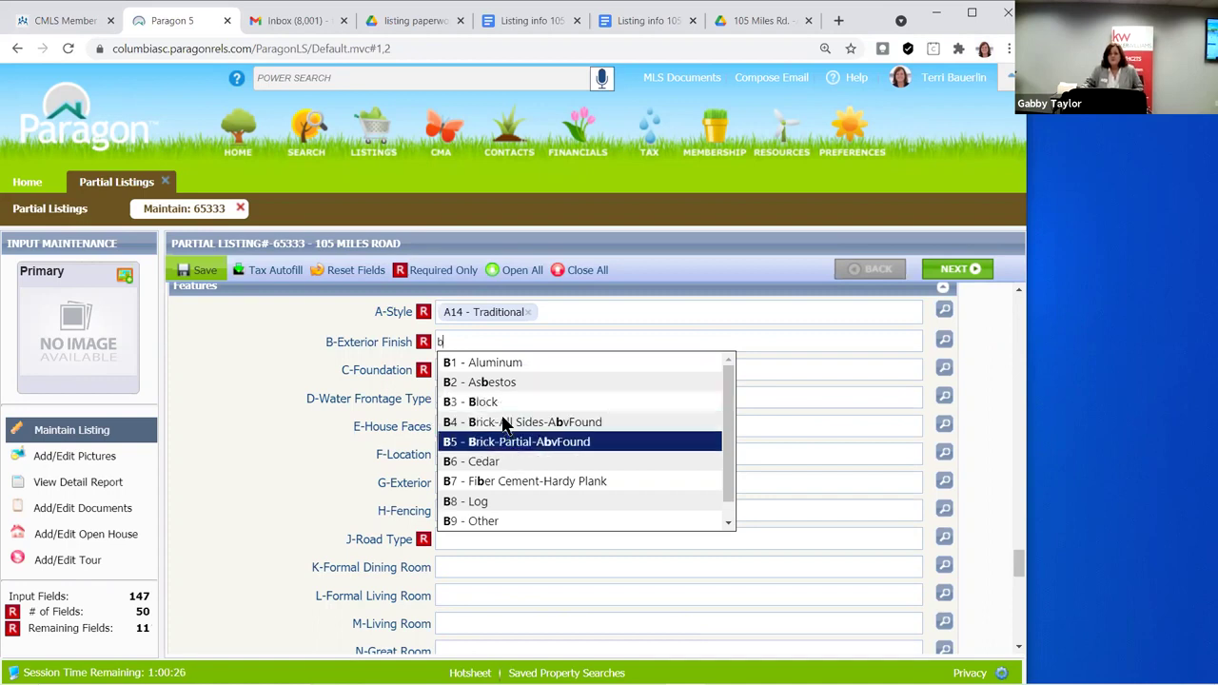
click(501, 420)
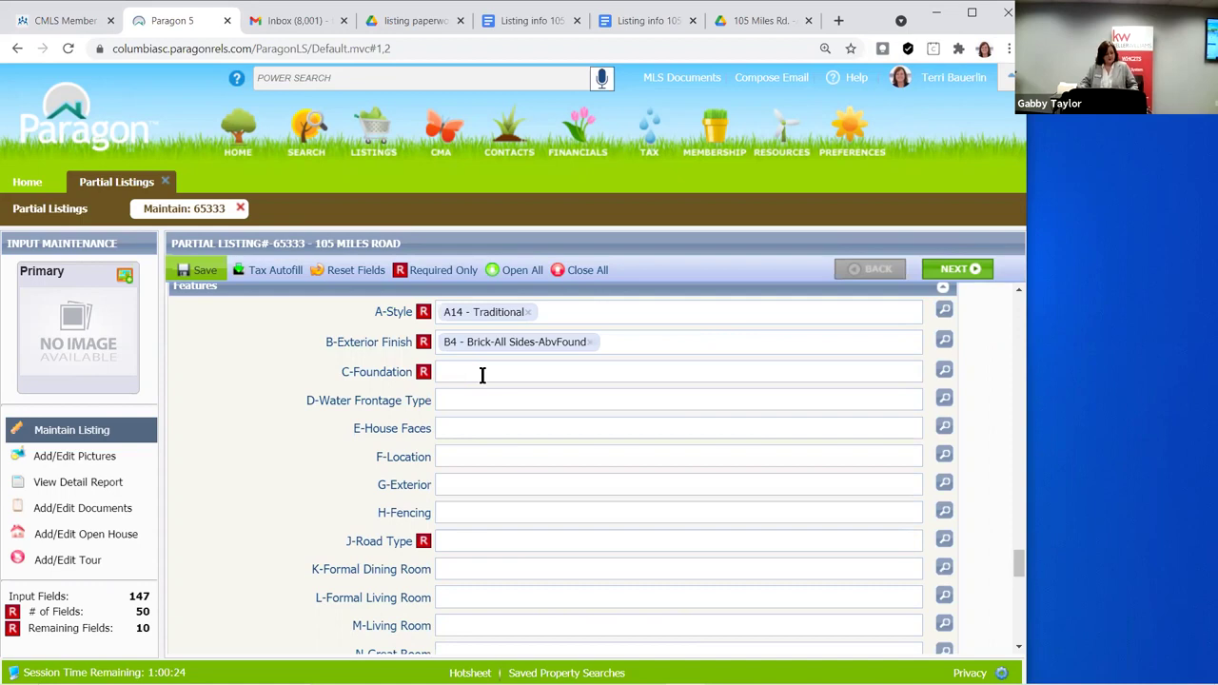
Set Foundation to C1 - Crawl Space
click(482, 375)
text(c)
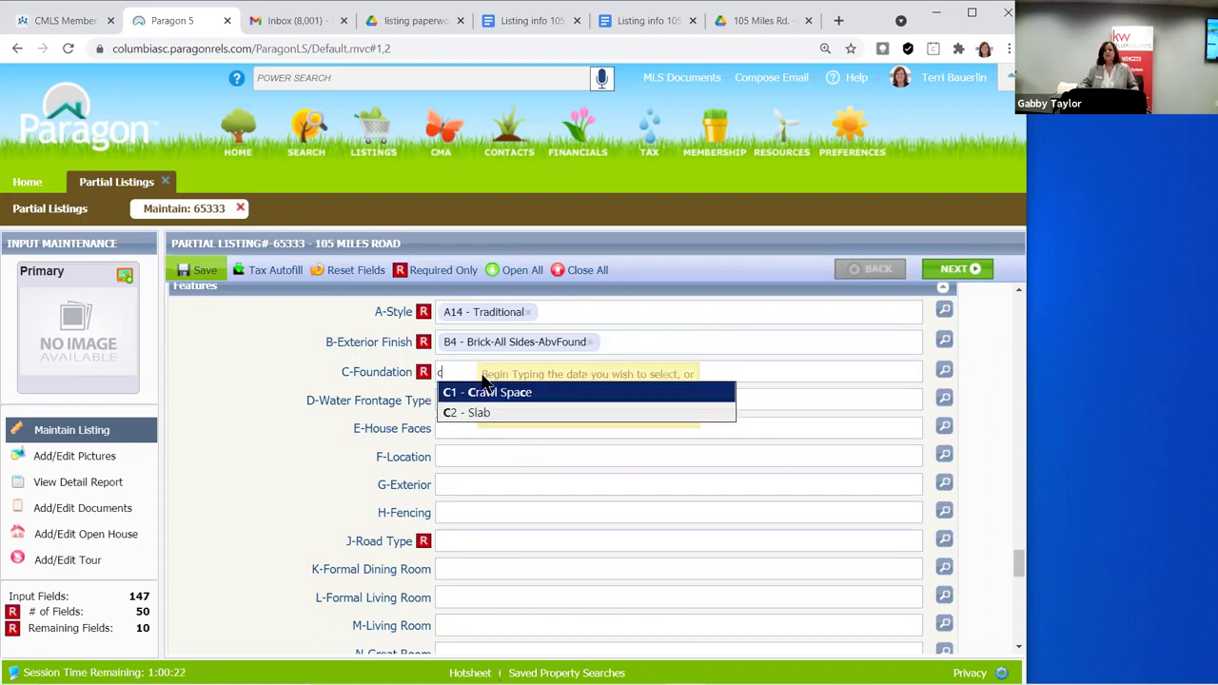
key(Down)
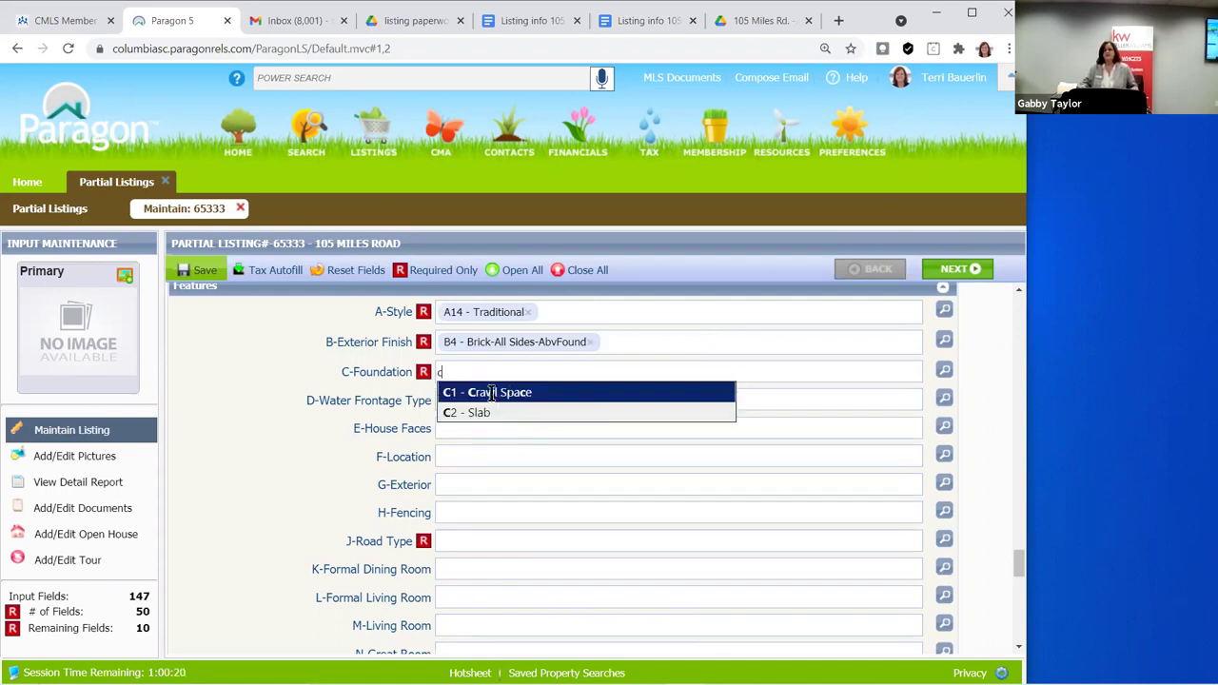
click(499, 392)
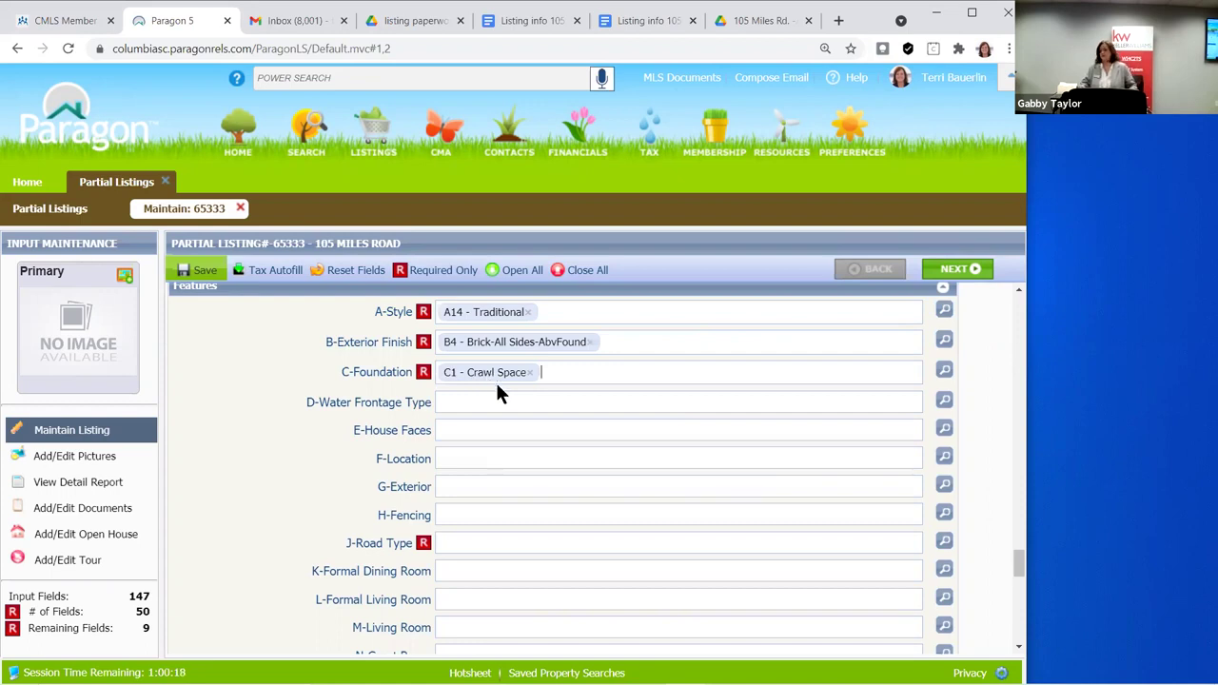
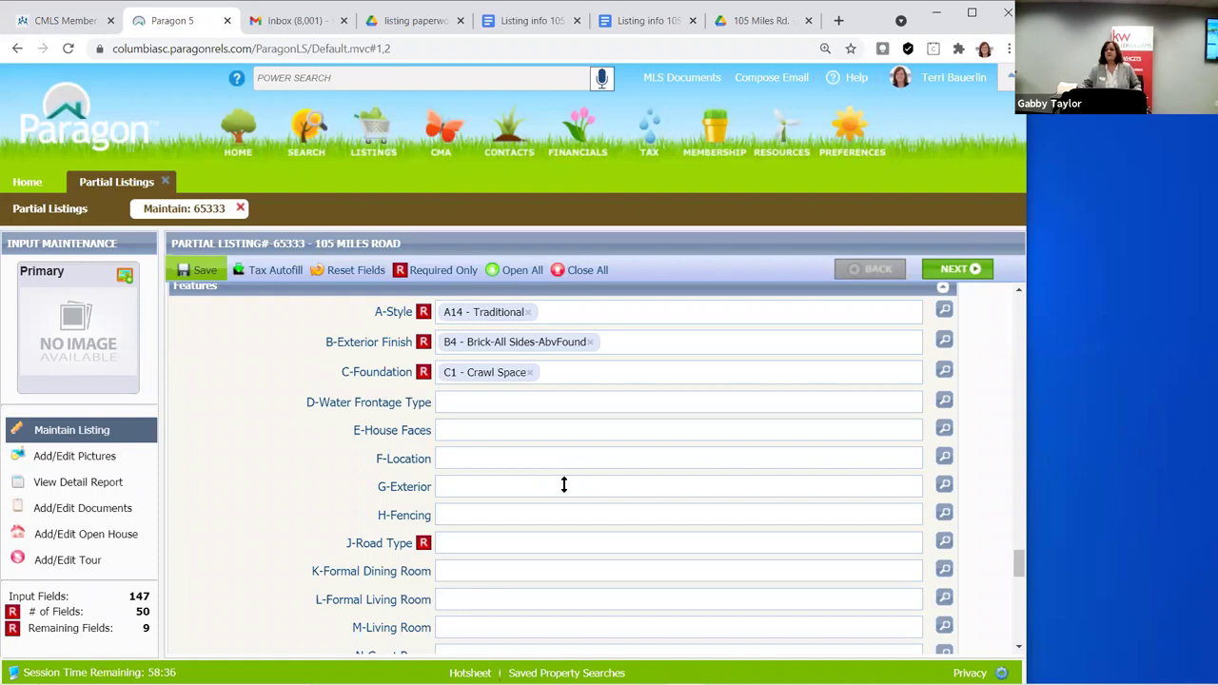
Look through the A-Style and Location option lists and close both without changes
click(942, 311)
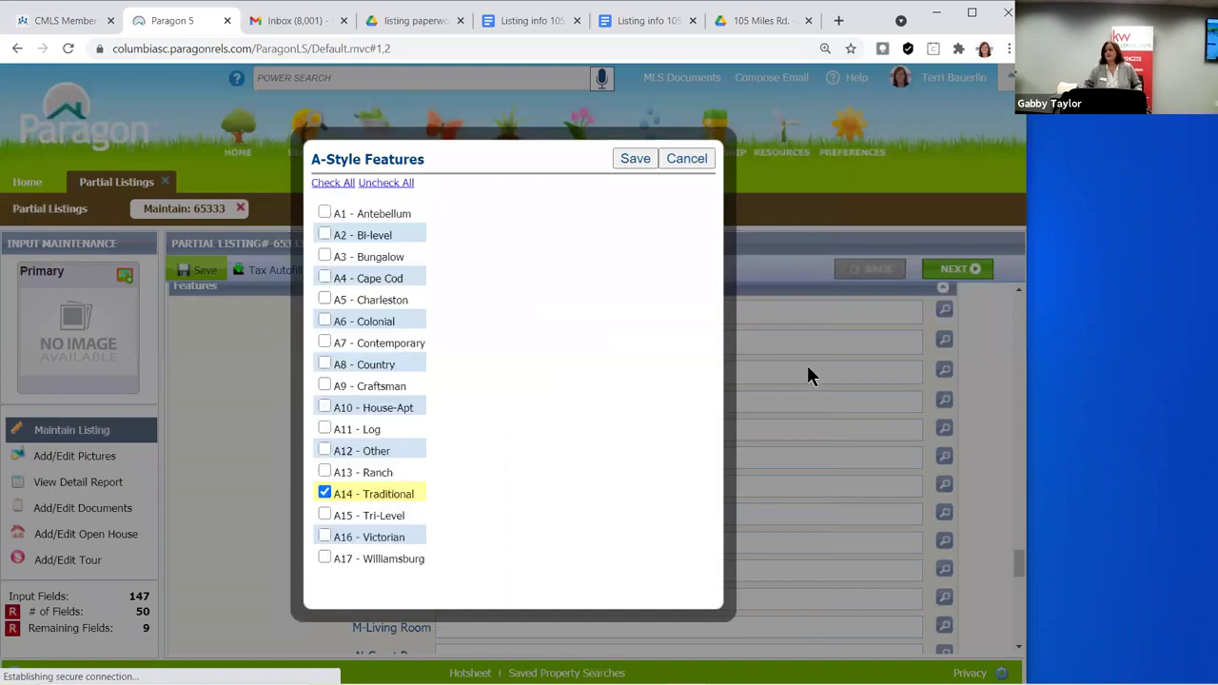
scroll(535, 548, down, 1)
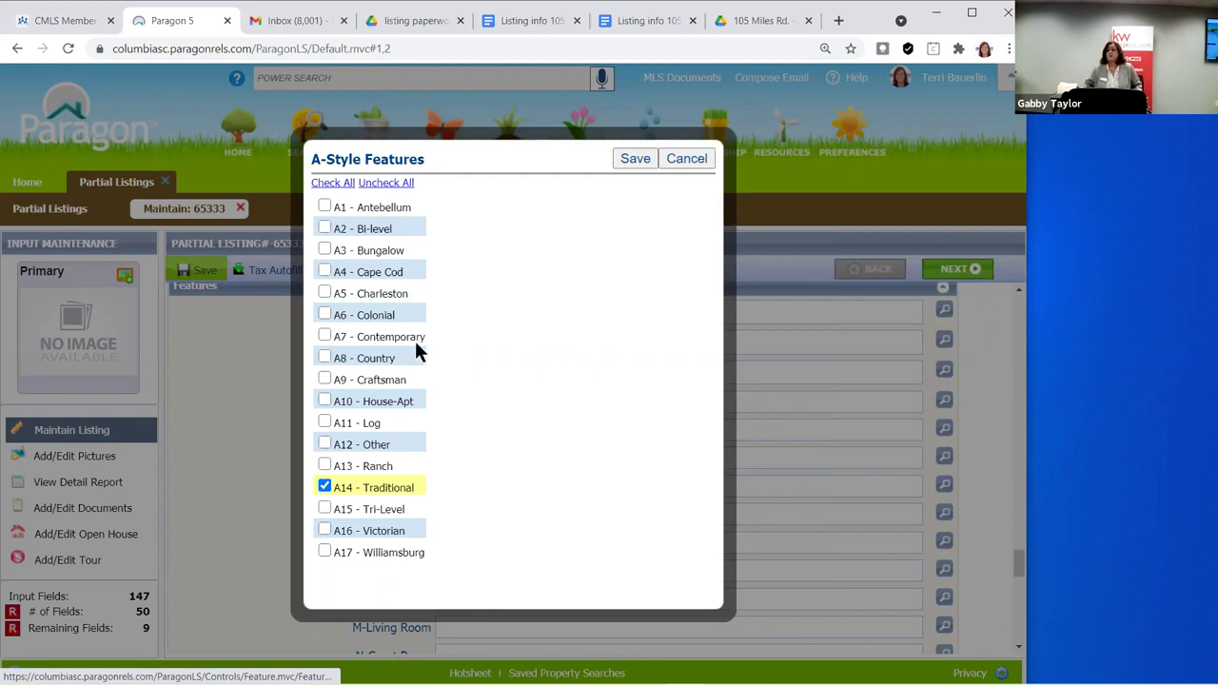
click(681, 166)
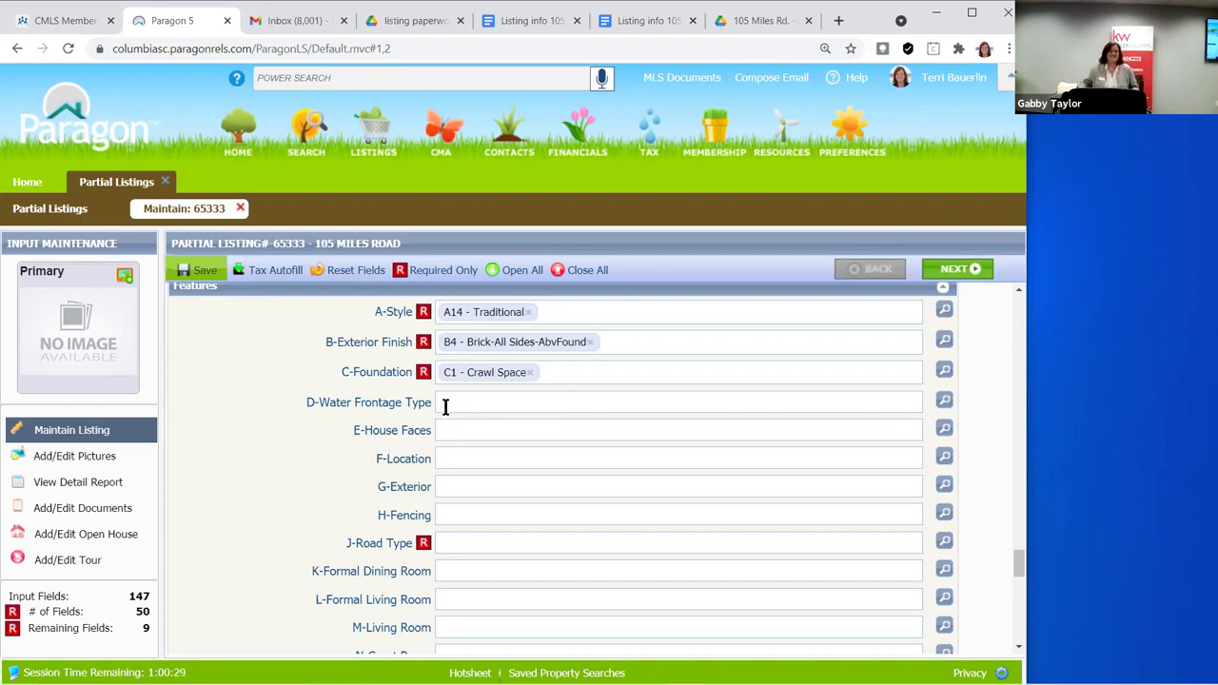
mouse_move(255, 224)
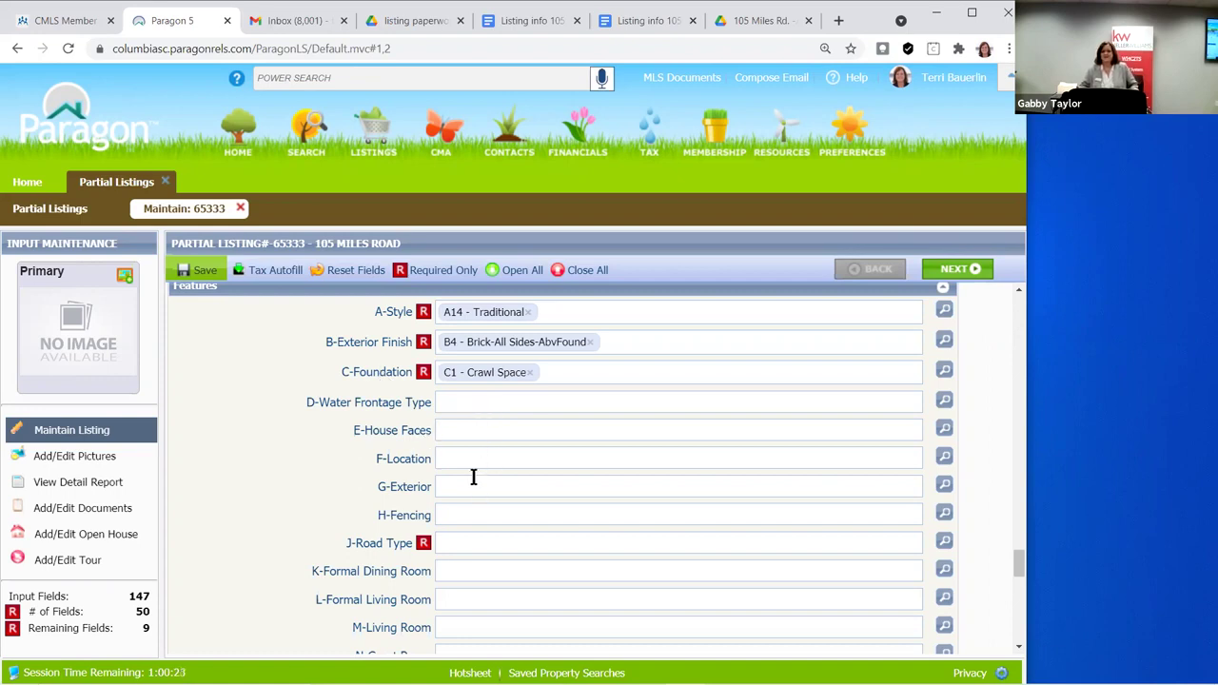
click(942, 458)
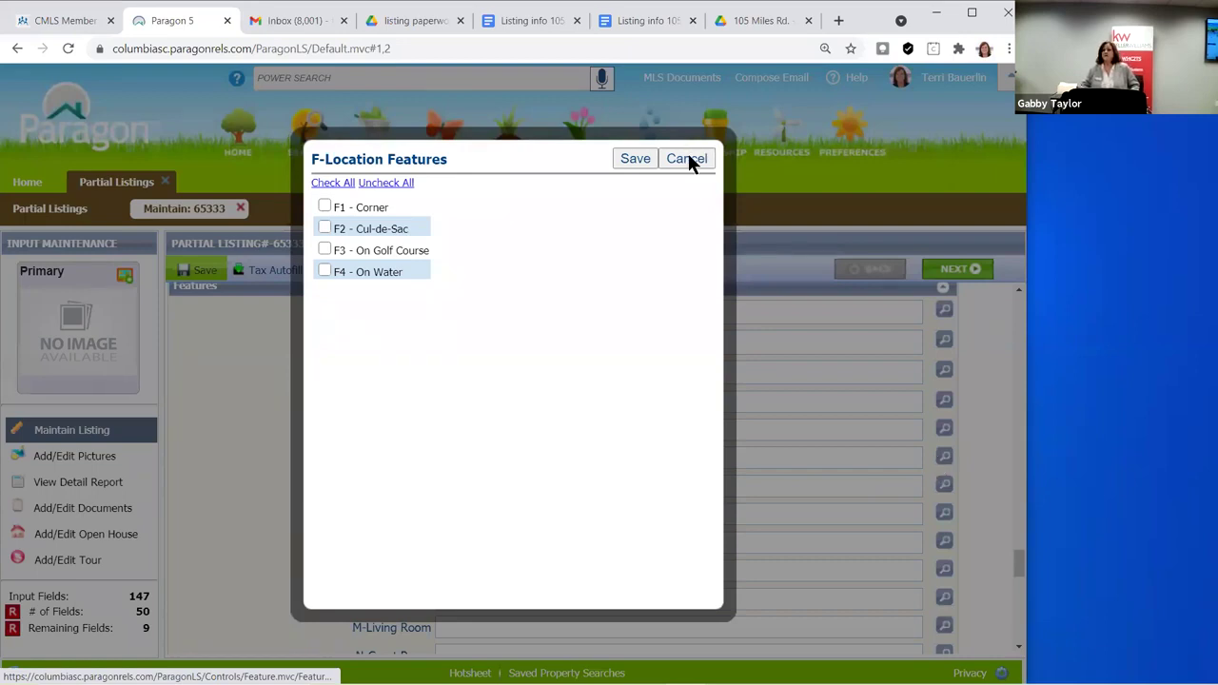
key(Escape)
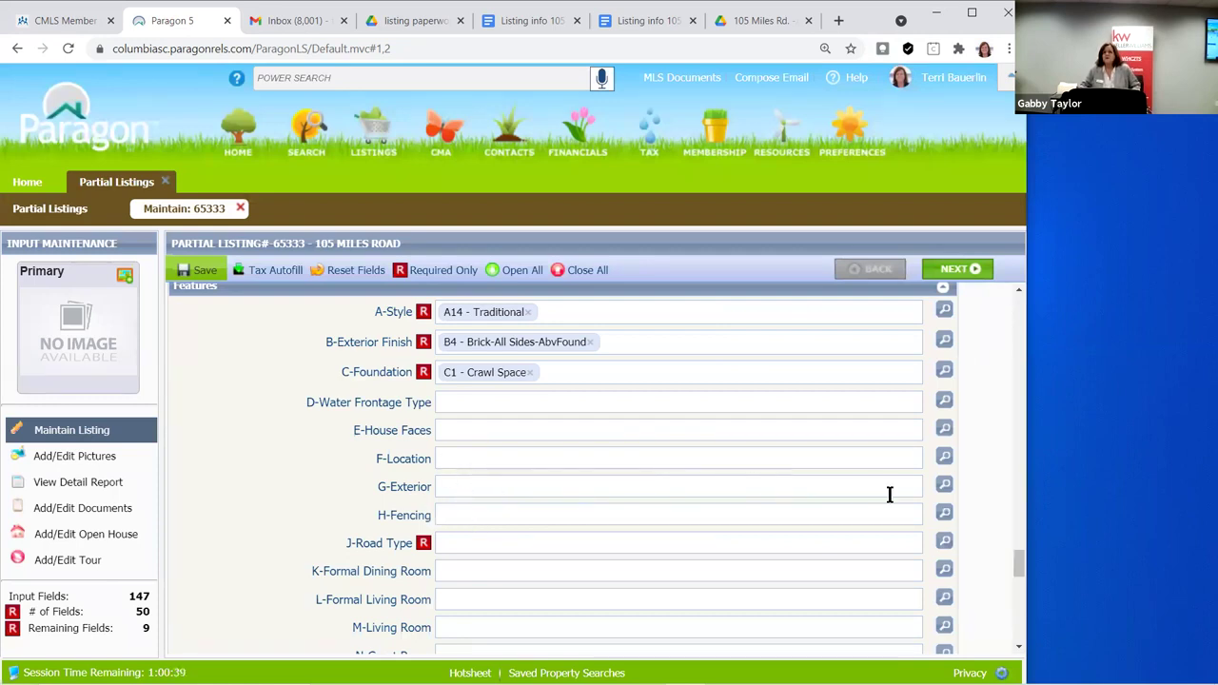
Check G19 Screened Porch in the G-Exterior list and save it
click(943, 485)
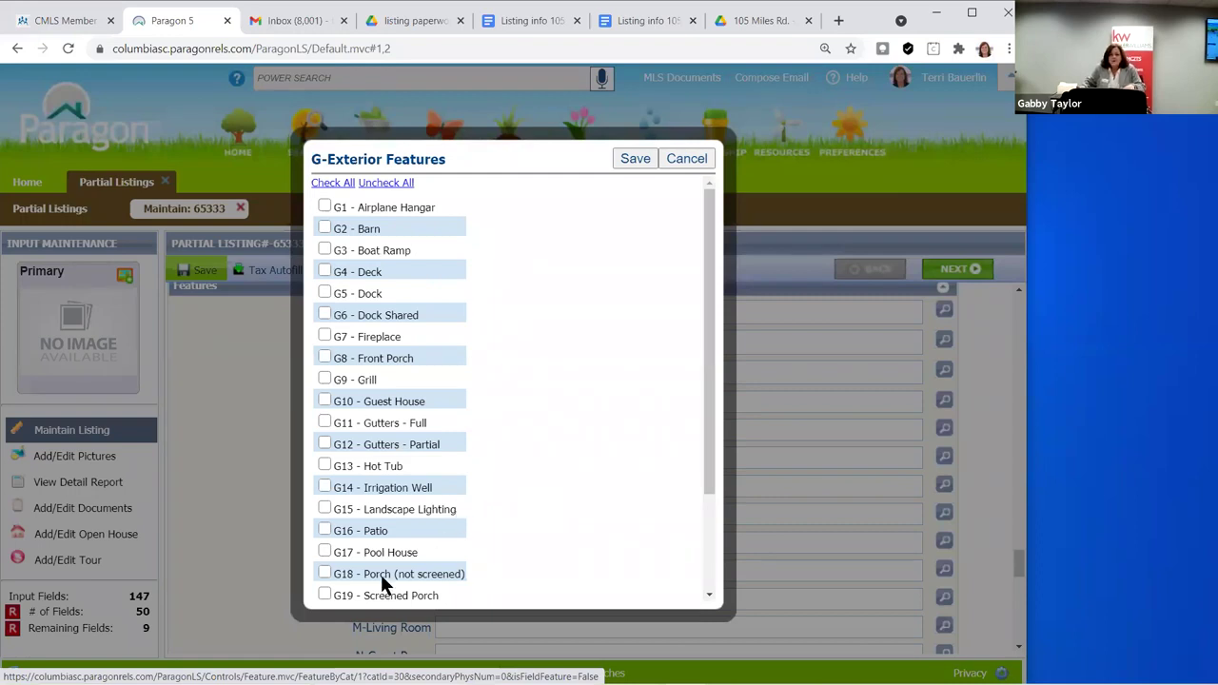
scroll(381, 581, down, 1)
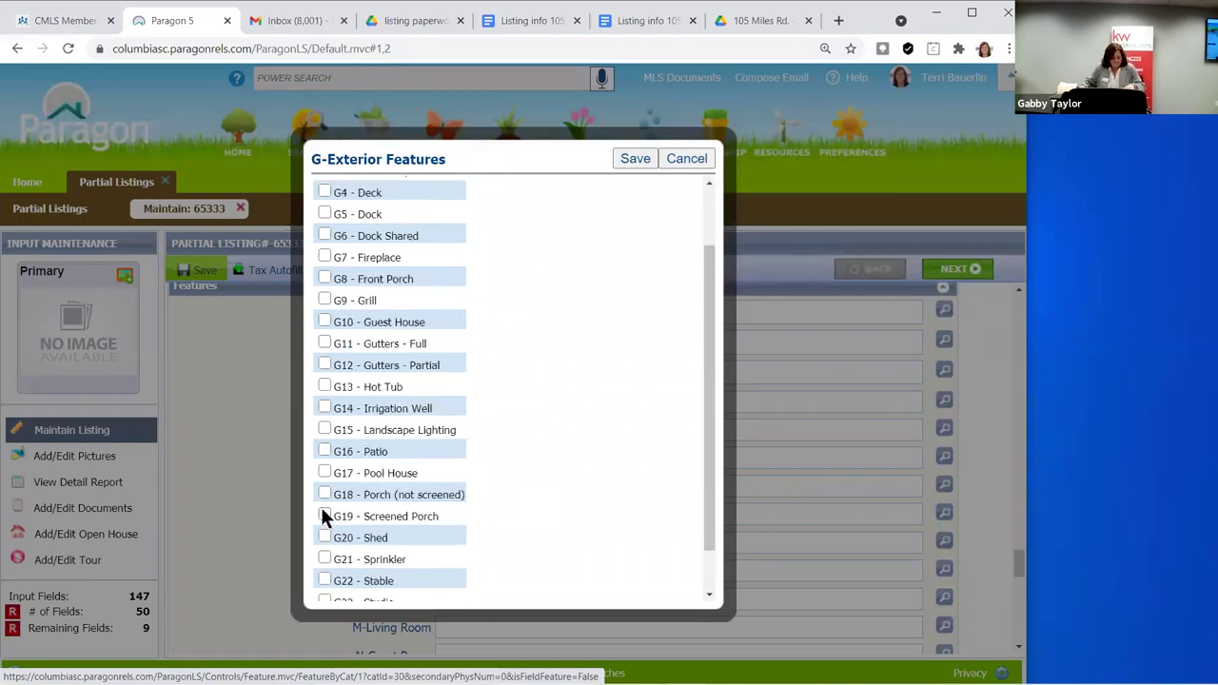
click(323, 517)
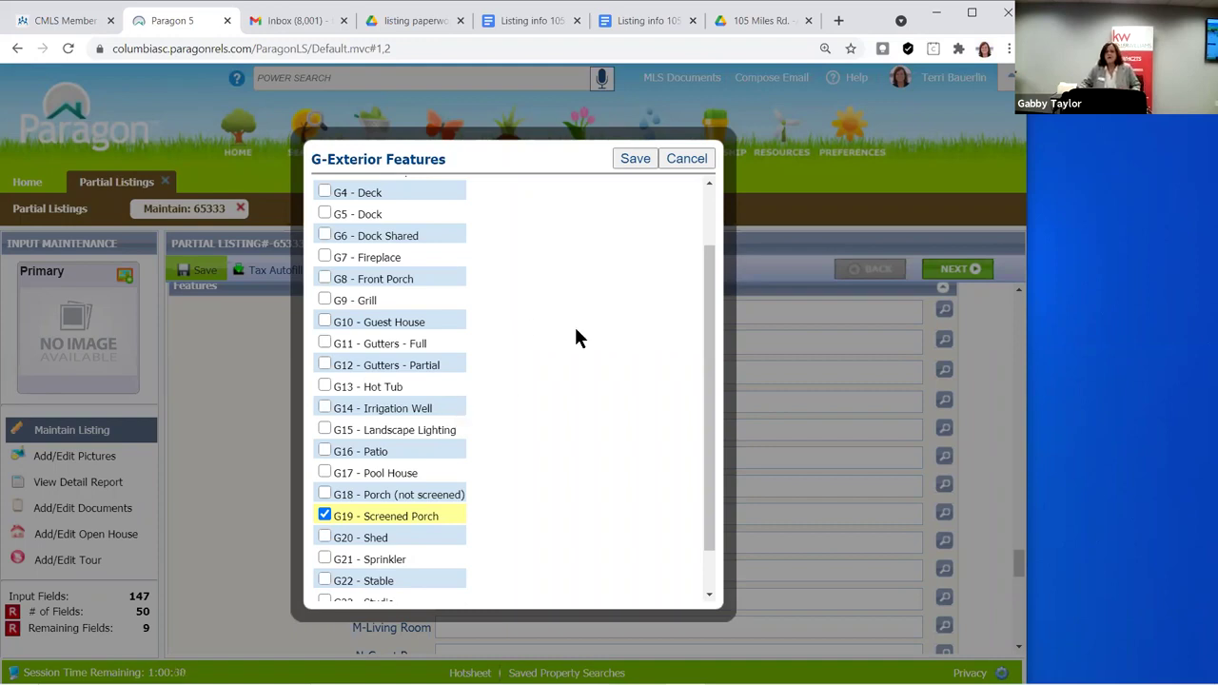
click(633, 159)
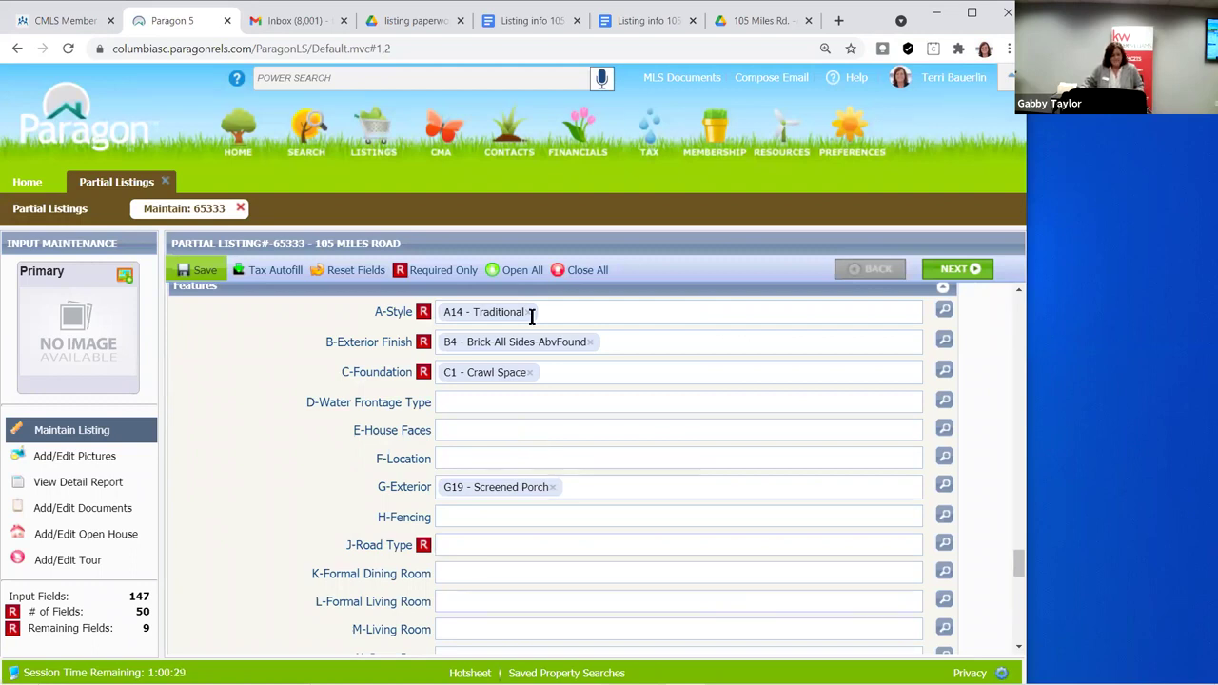
Add G21 Sprinkler to the exterior features alongside Screened Porch
click(945, 489)
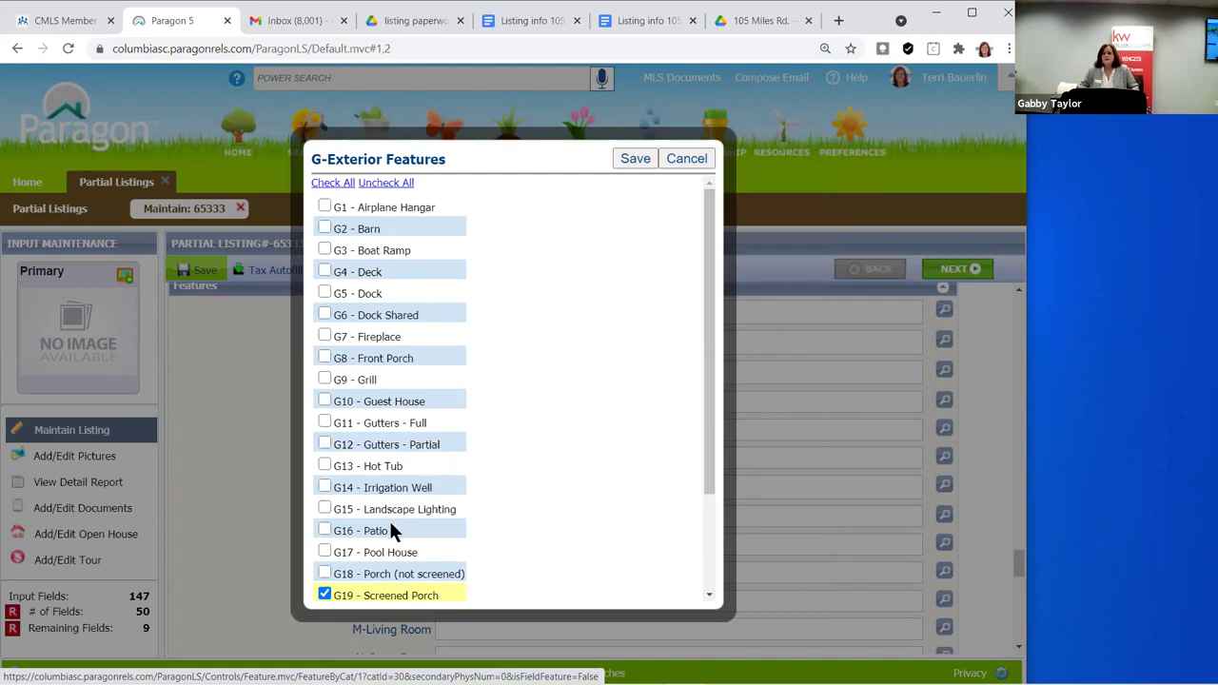
scroll(390, 531, down, 1)
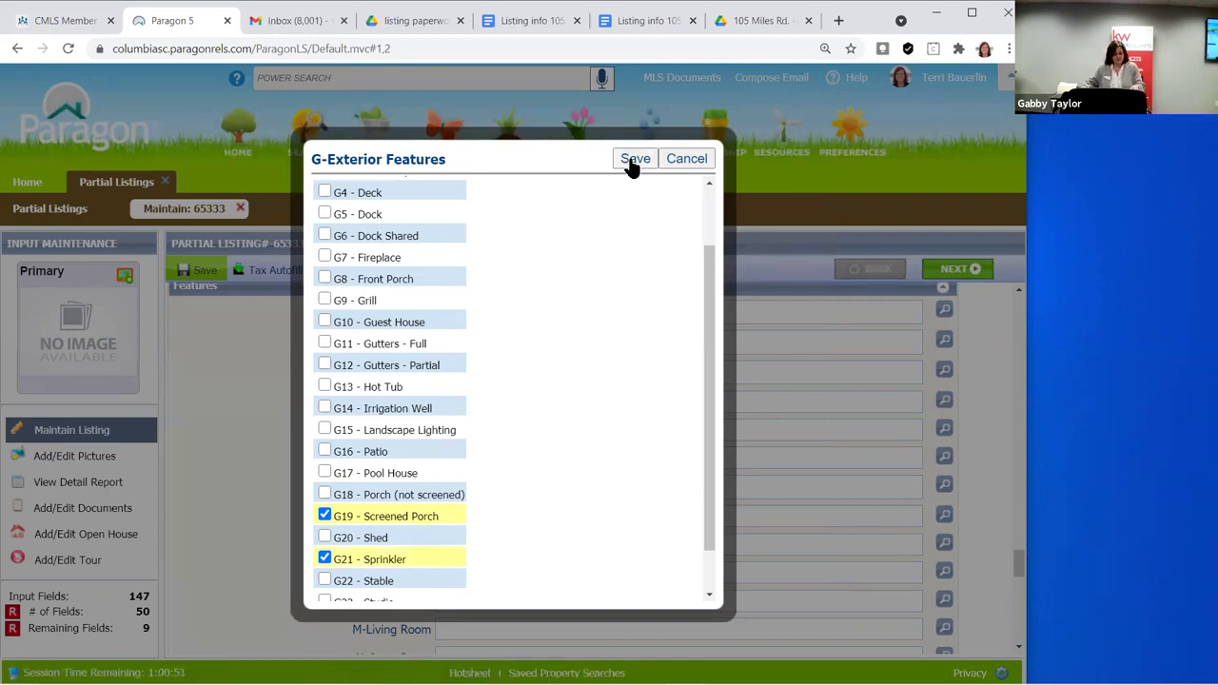
click(632, 162)
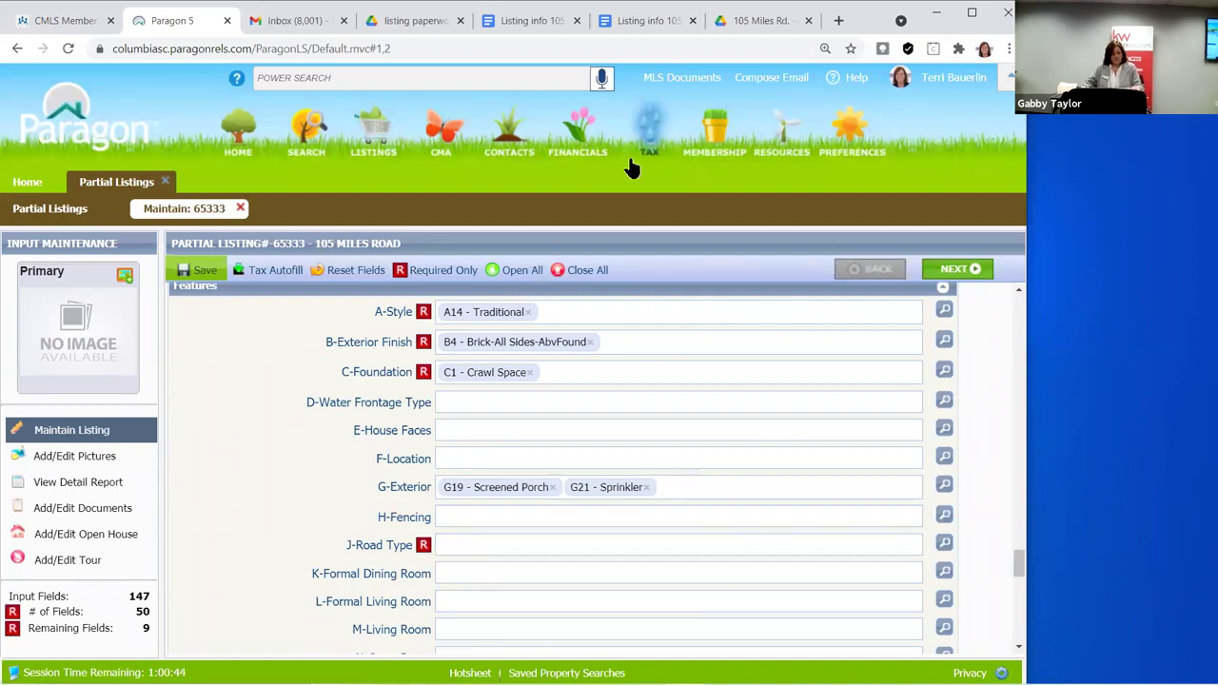
click(465, 520)
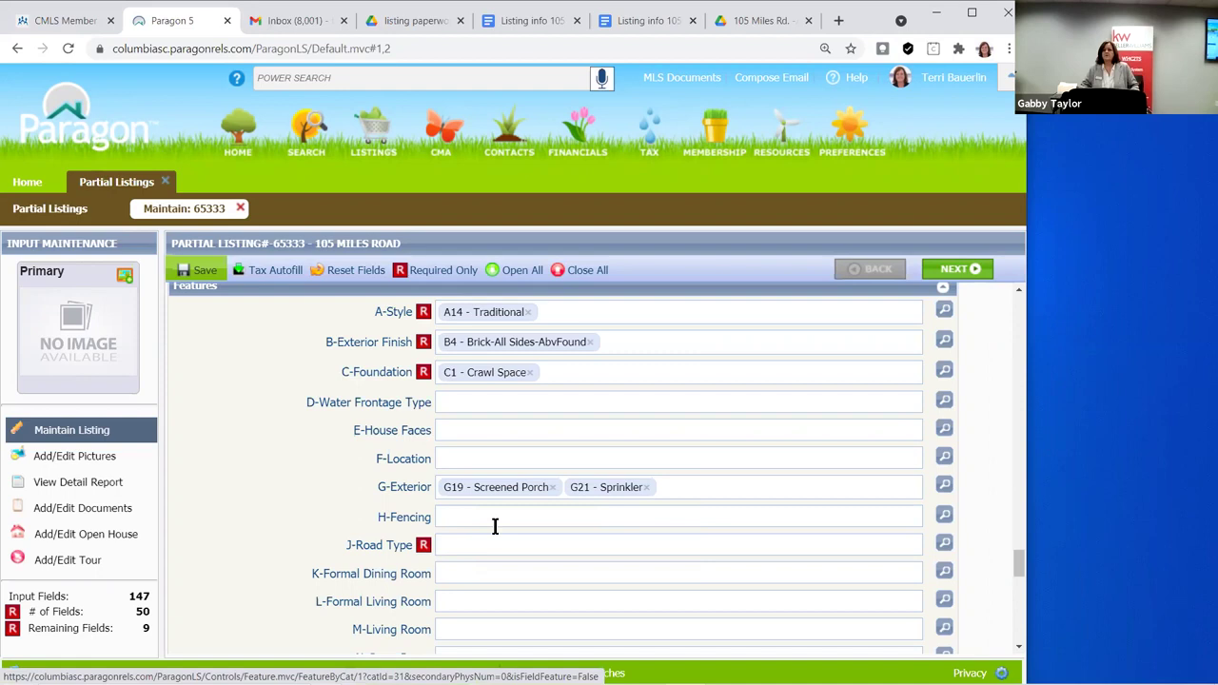
click(942, 512)
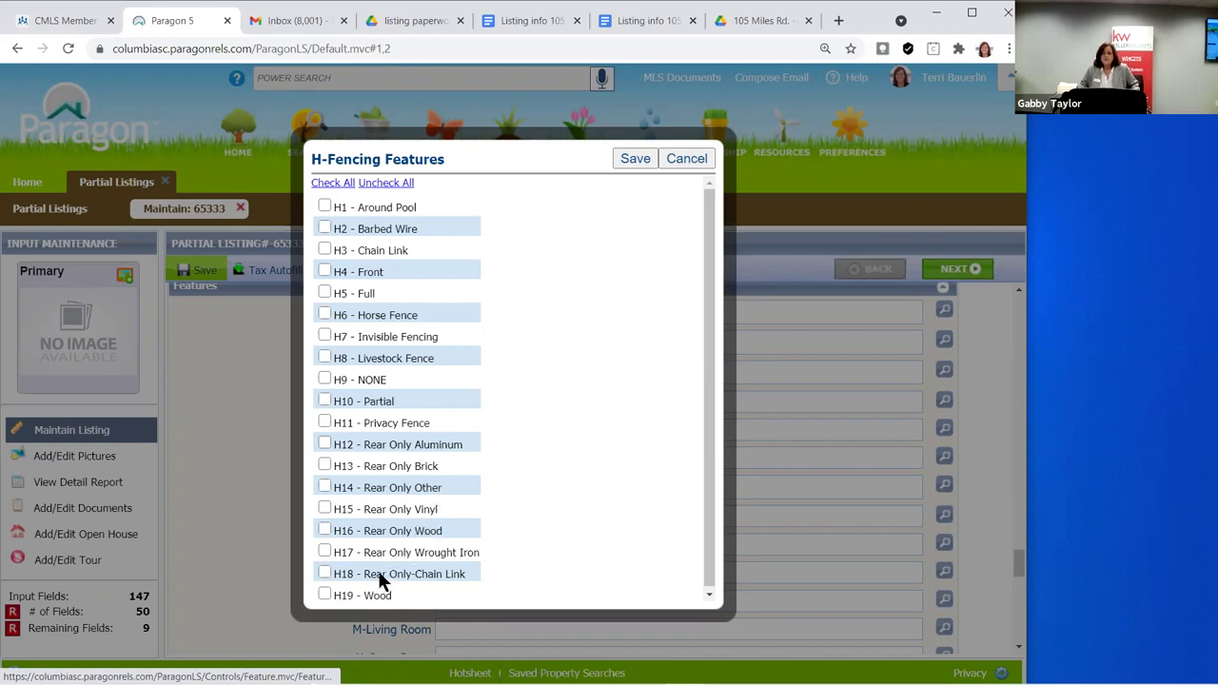
Check H17 Rear Only Wrought Iron and H13 Rear Only Brick as the fencing
scroll(381, 562, down, 1)
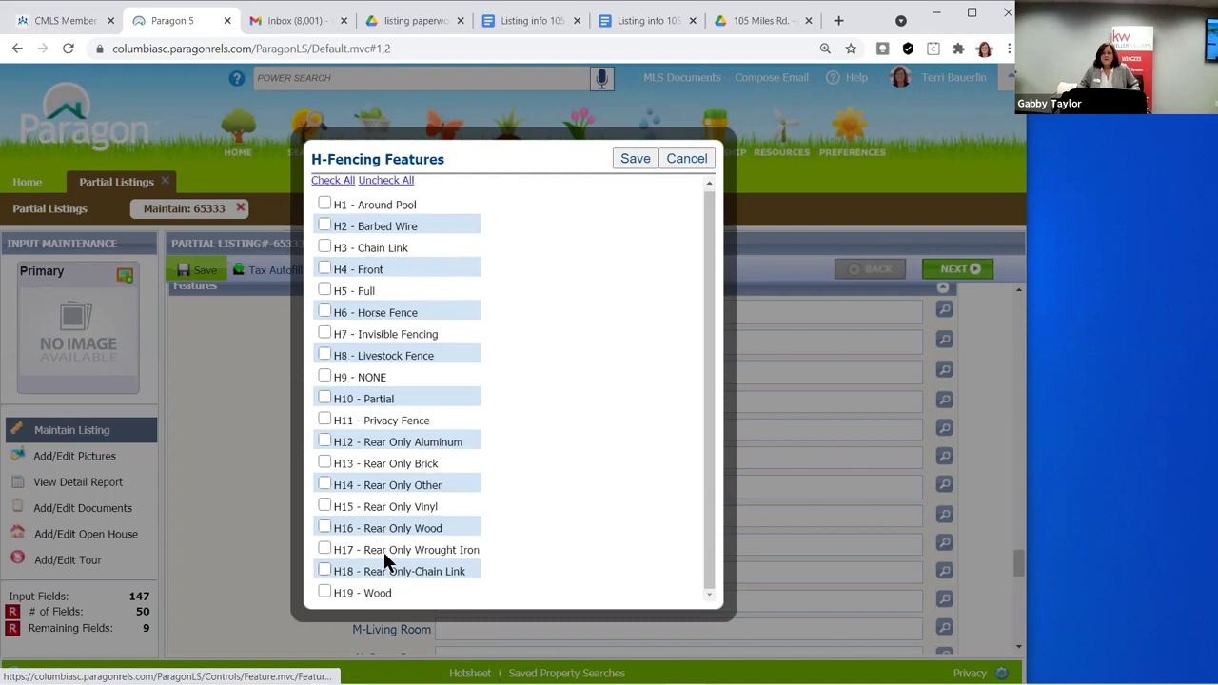
click(333, 552)
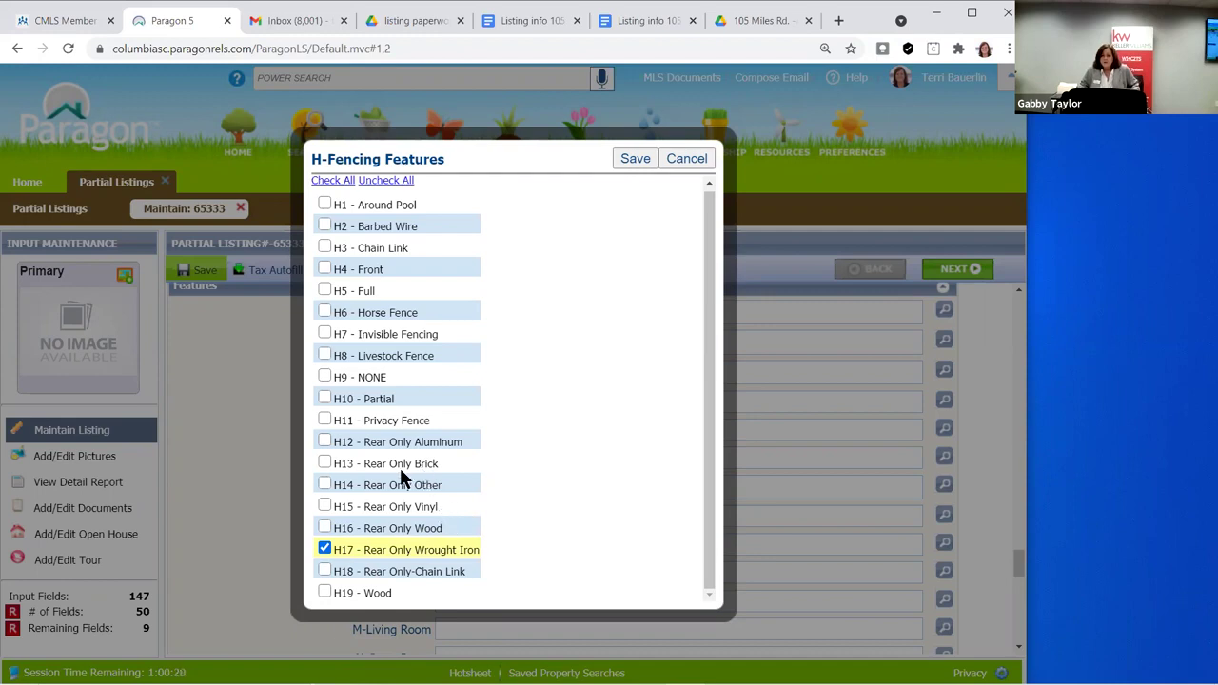
click(324, 465)
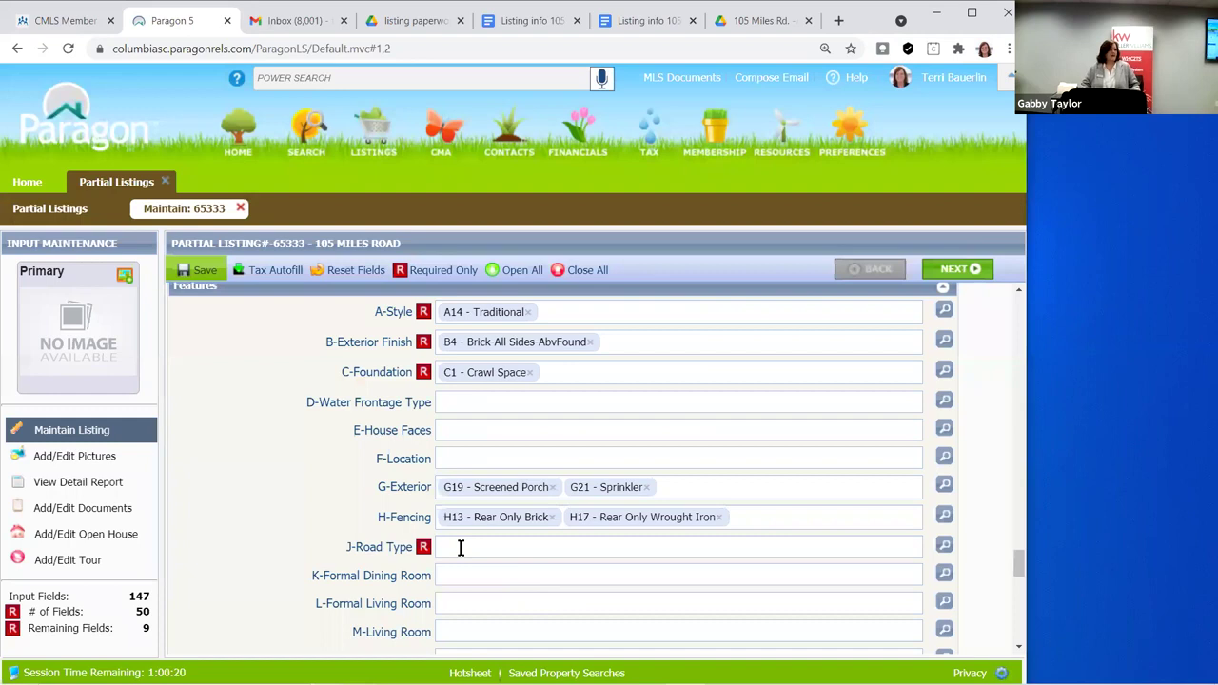
click(460, 547)
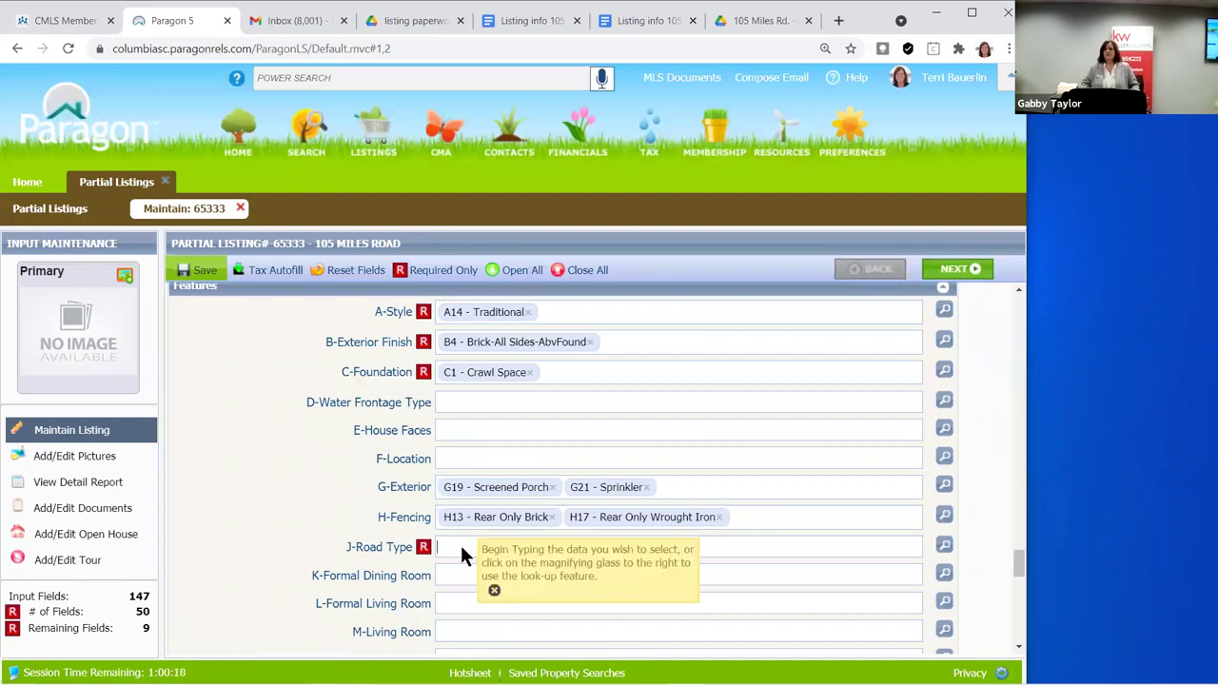
click(945, 547)
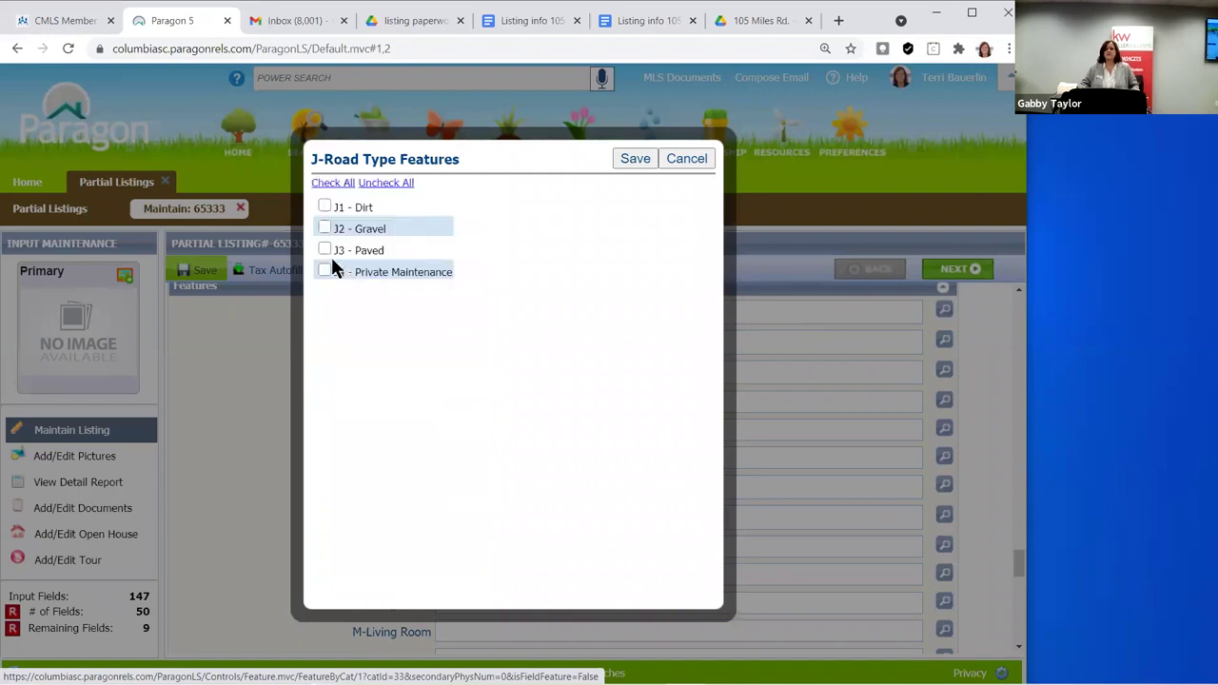
Check J3 - Paved as the road type and save it
click(325, 250)
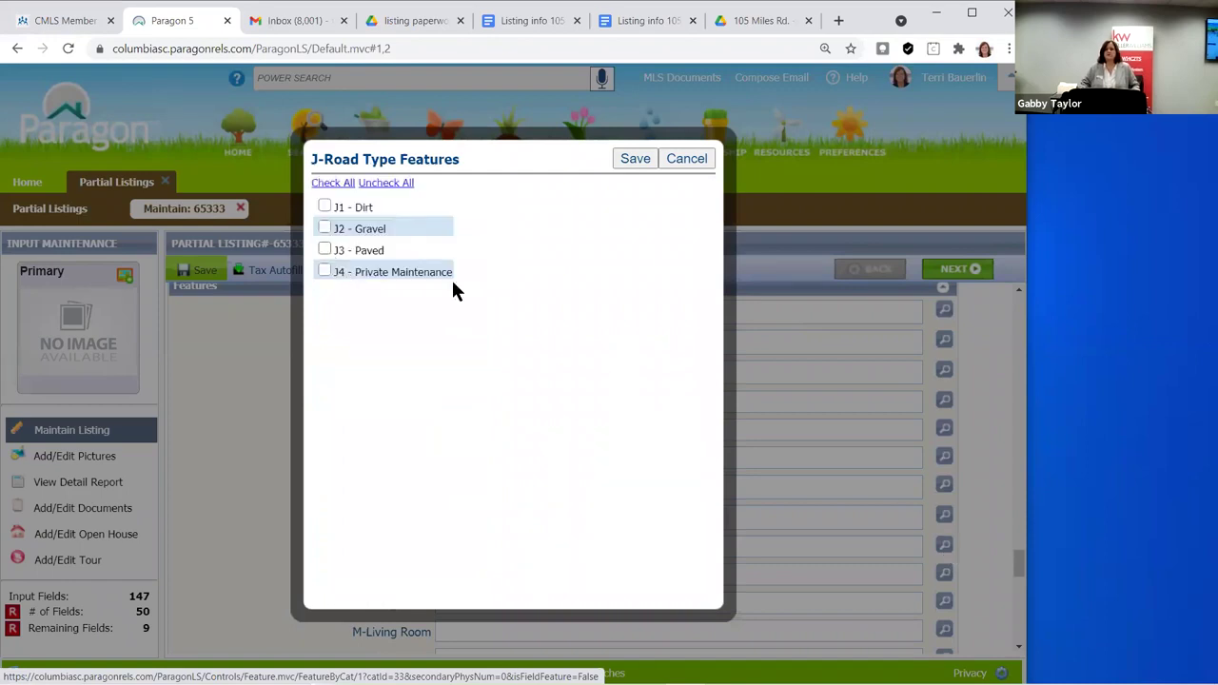
click(636, 158)
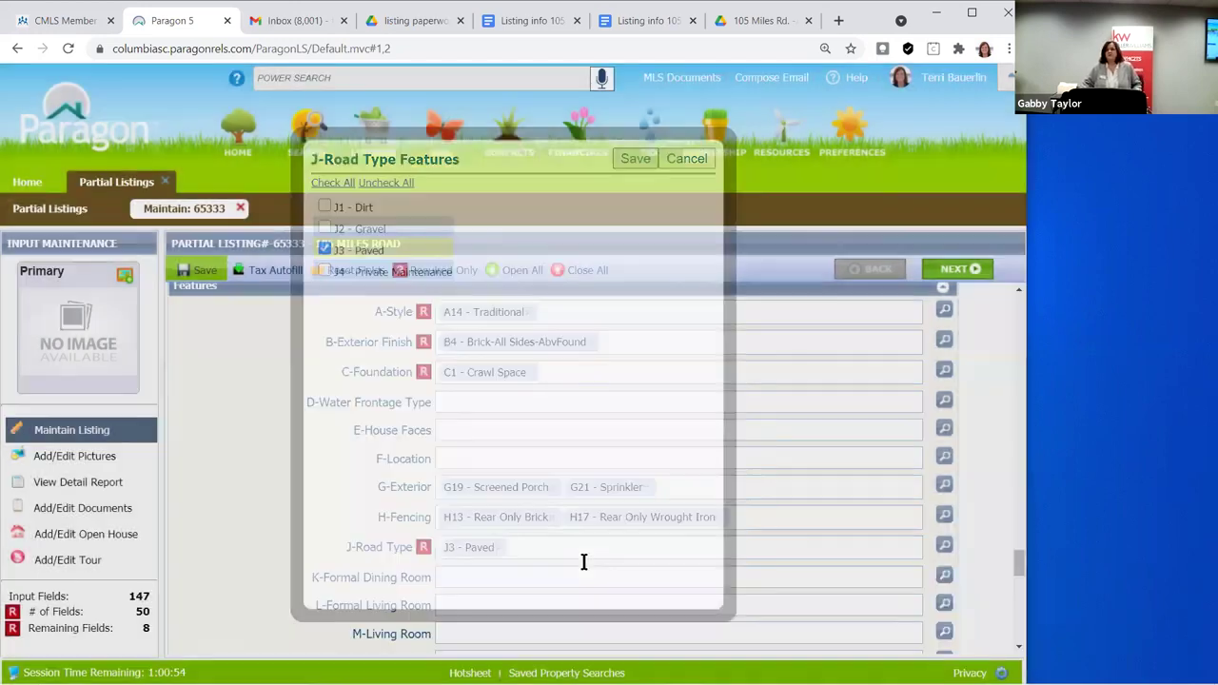
scroll(467, 501, down, 1)
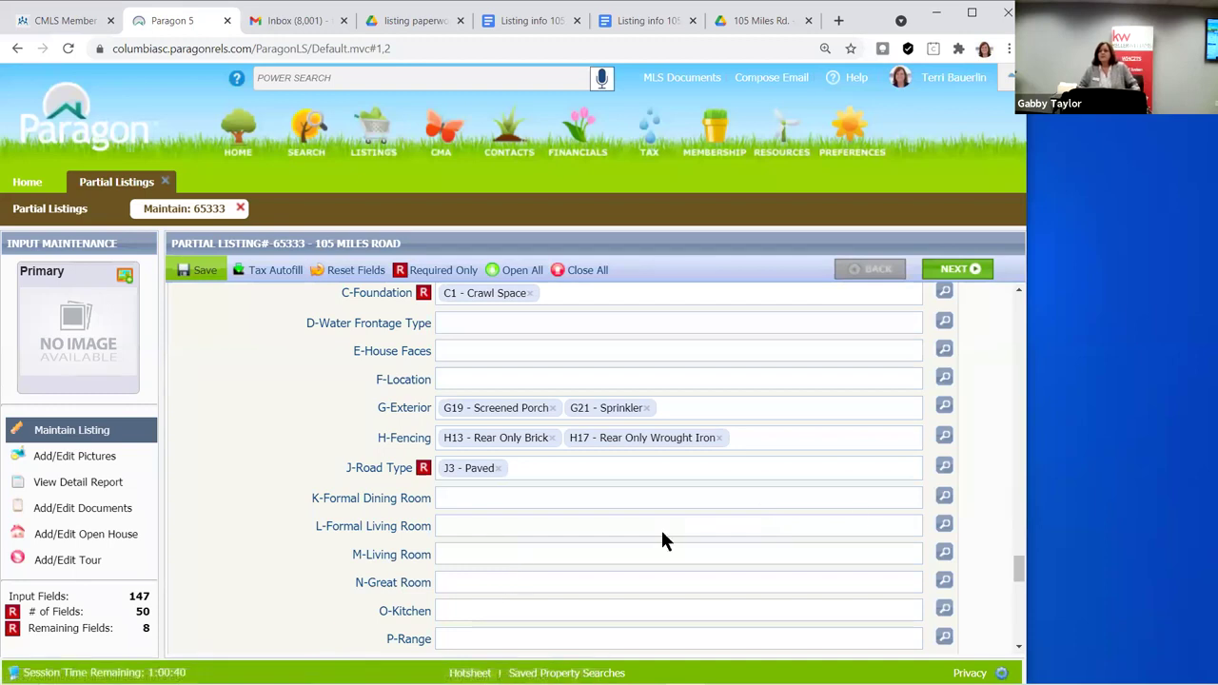
click(944, 497)
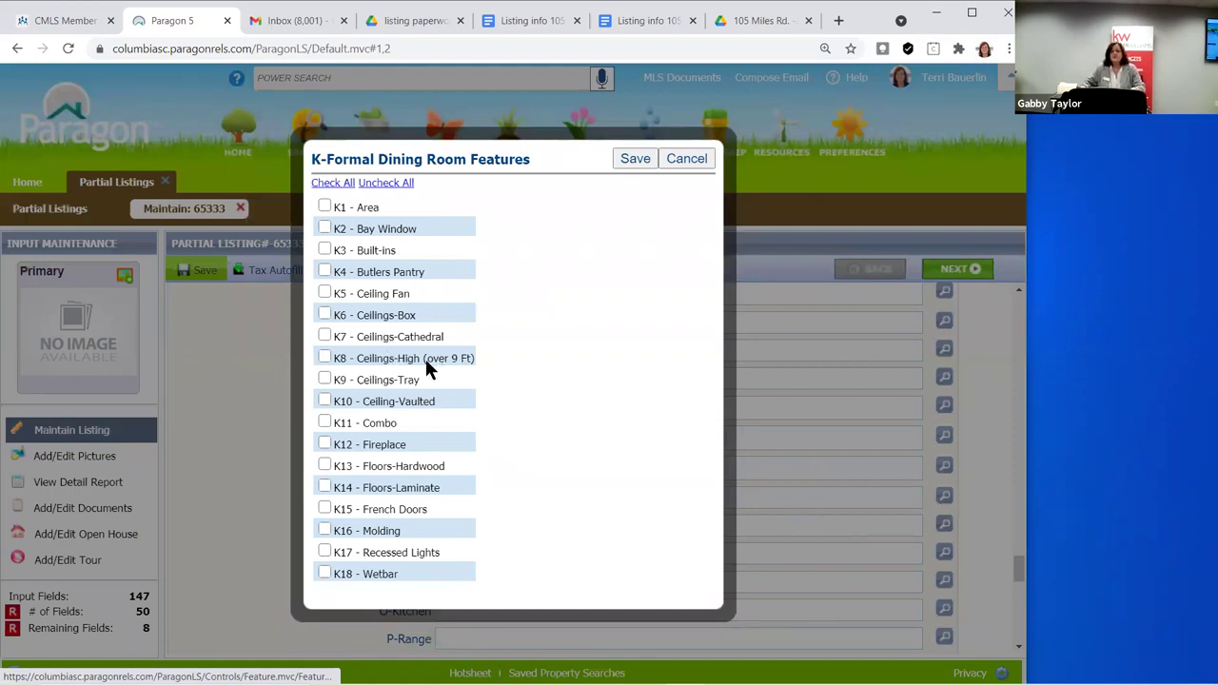
Check K8 Ceilings-High, K13 Floors-Hardwood and K16 Molding for the dining room and save
click(326, 358)
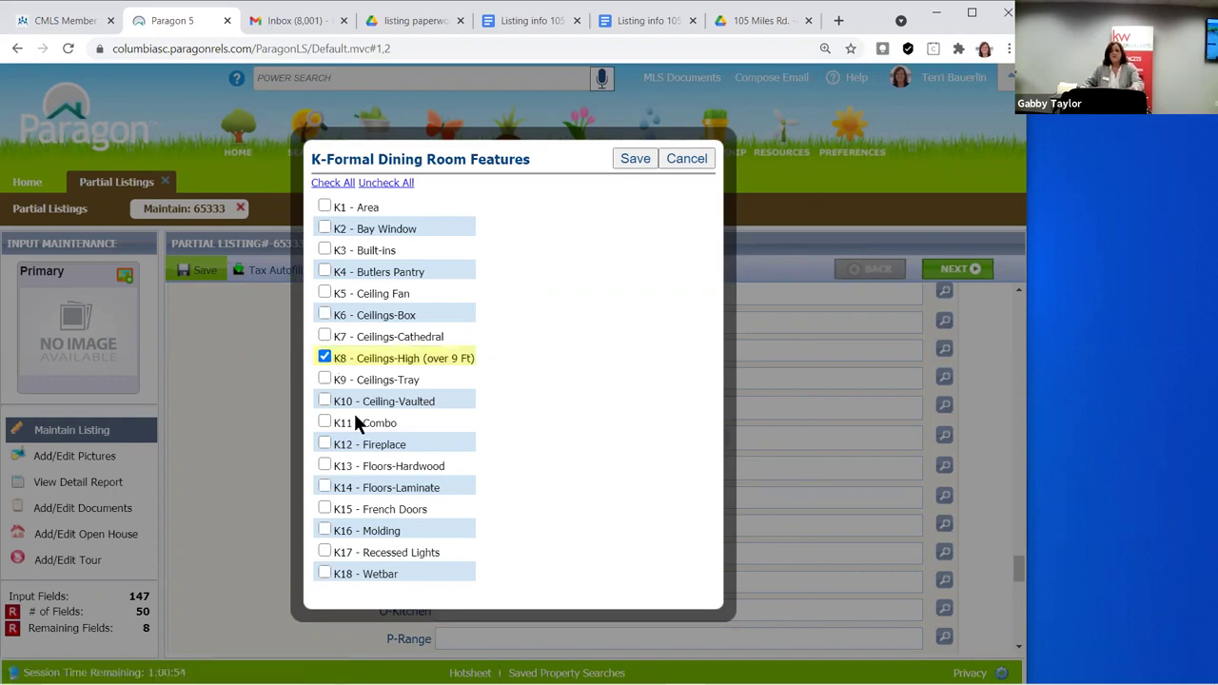
click(326, 466)
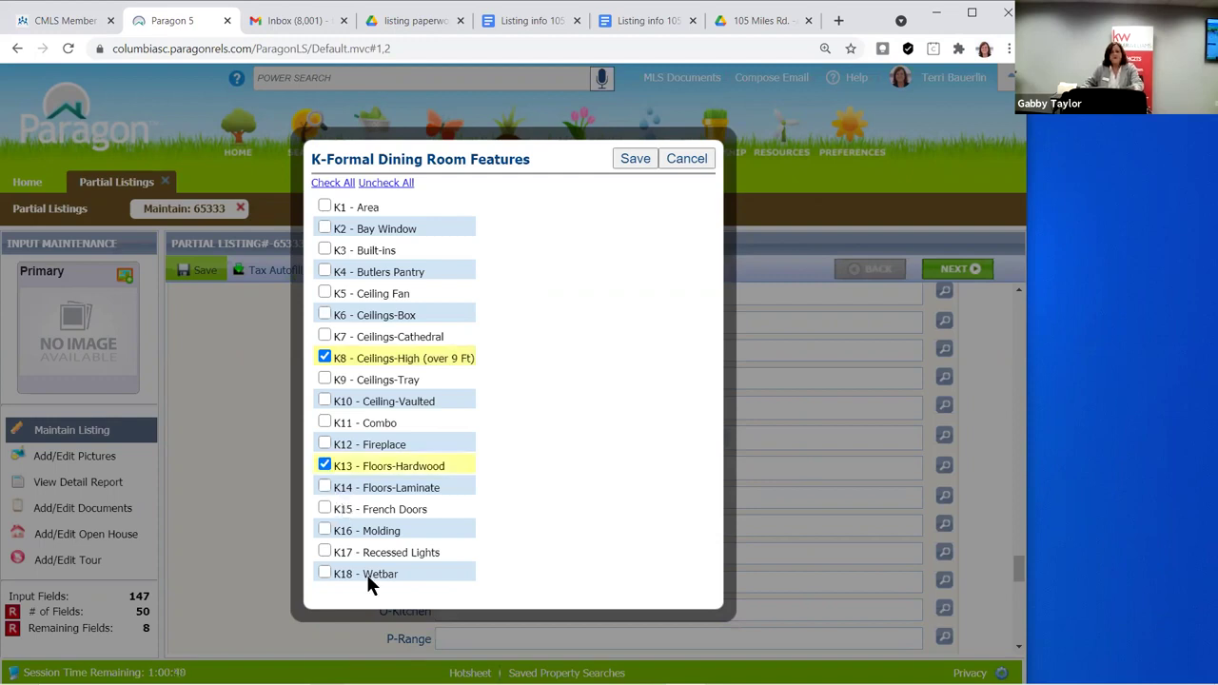
click(321, 531)
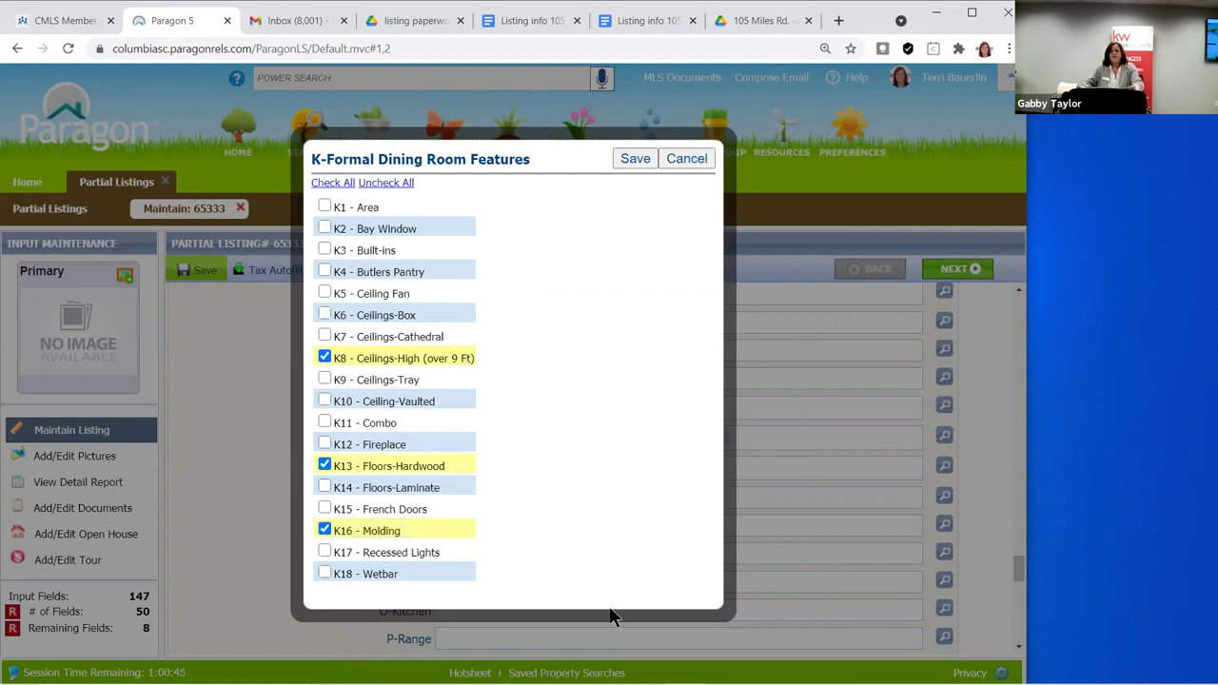
click(621, 166)
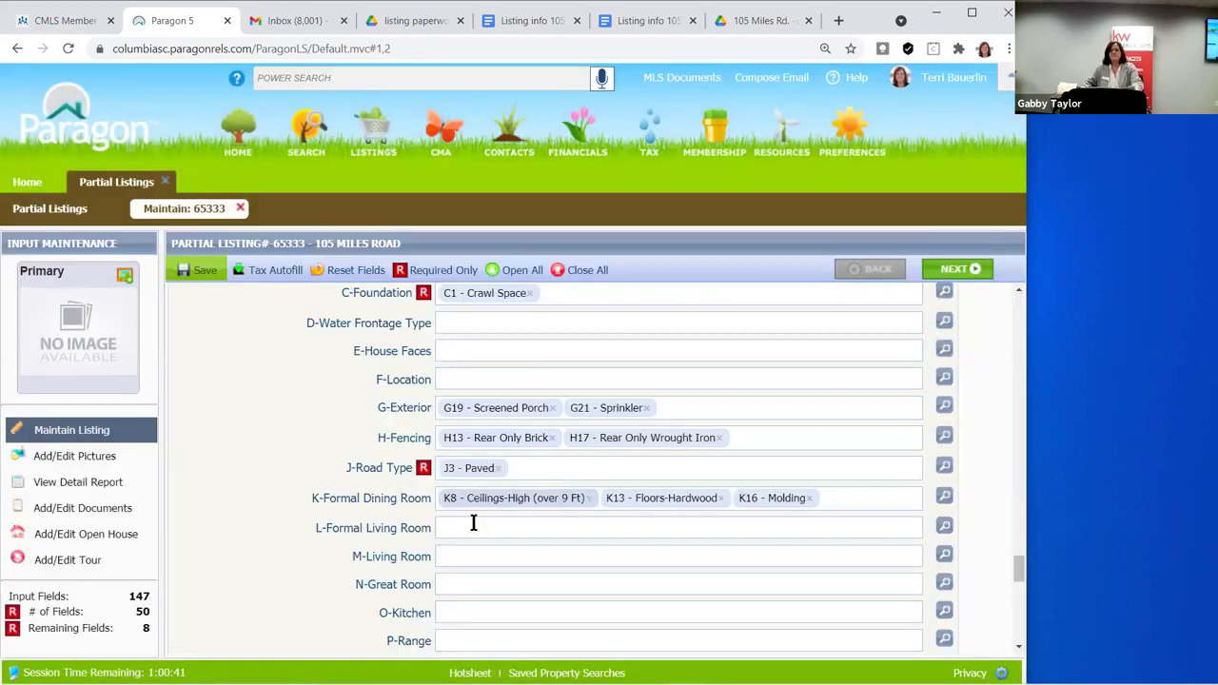
scroll(476, 449, down, 1)
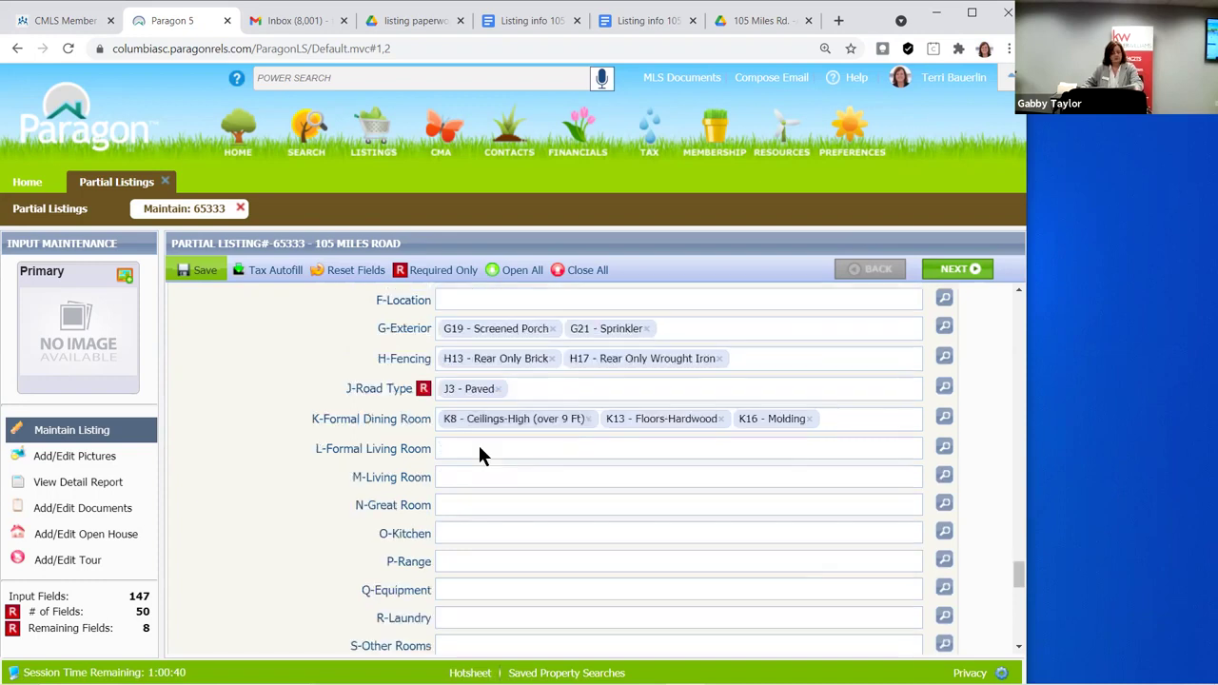
Add L5 Ceilings-High, L11 Floors-Hardwood and L13 Molding to L-Formal Living Room via autocomplete
click(480, 449)
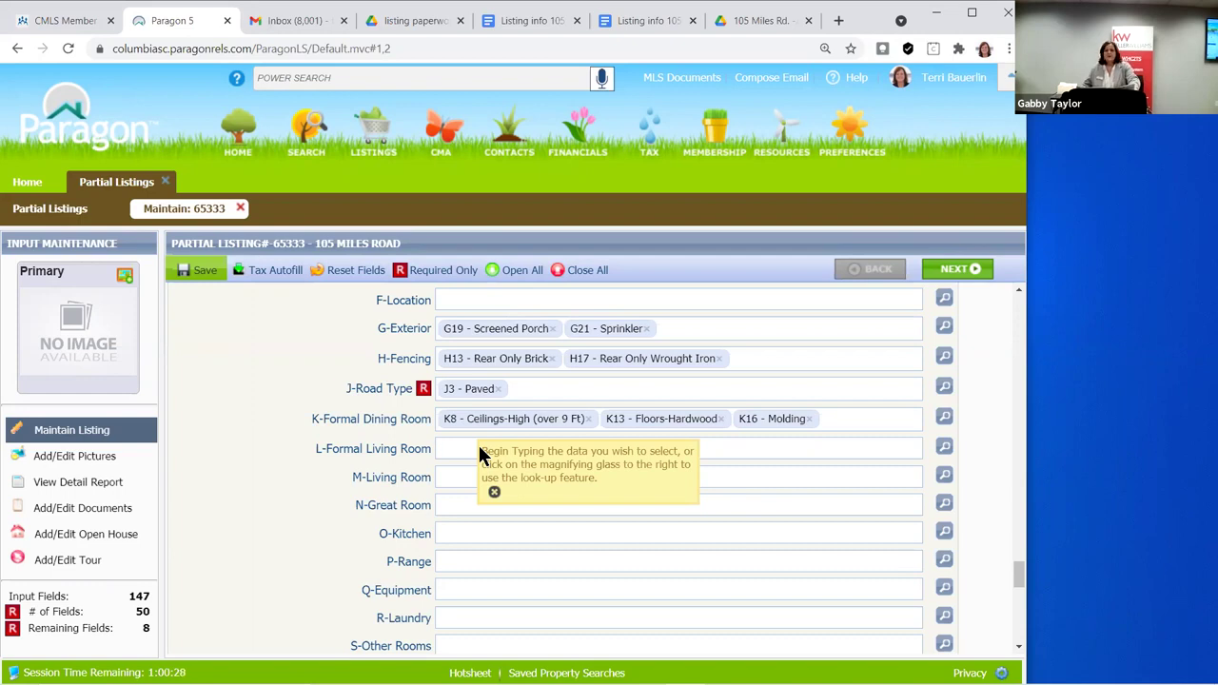
text(ce)
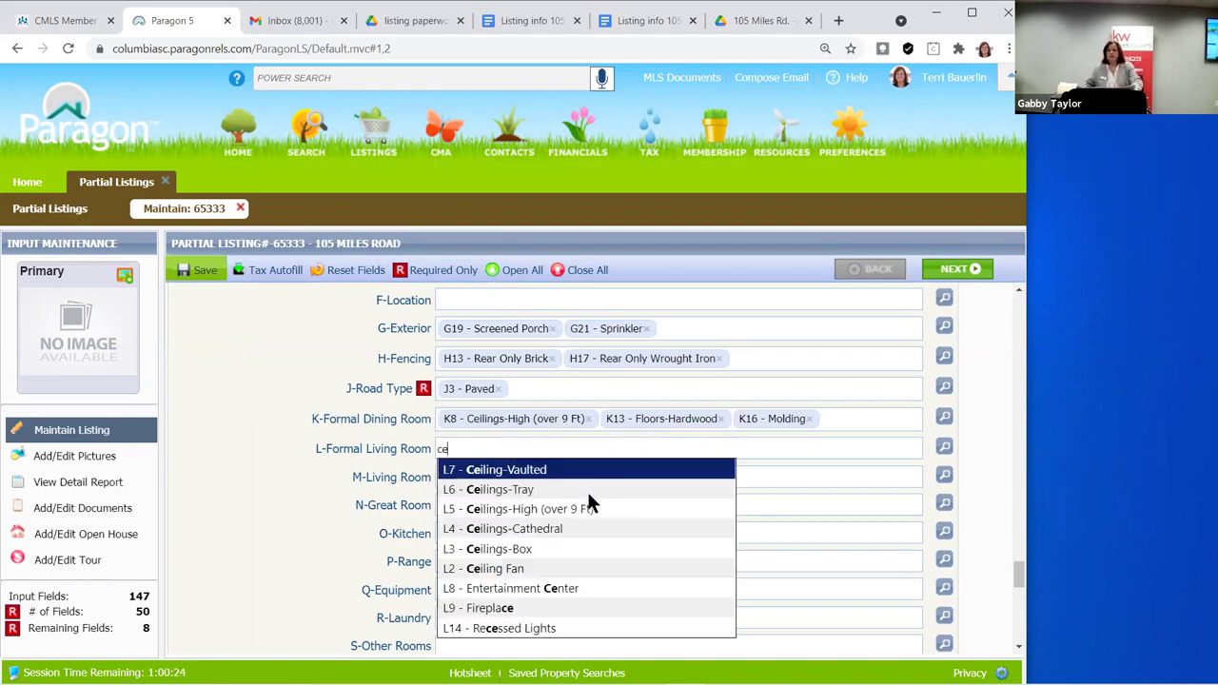
click(592, 509)
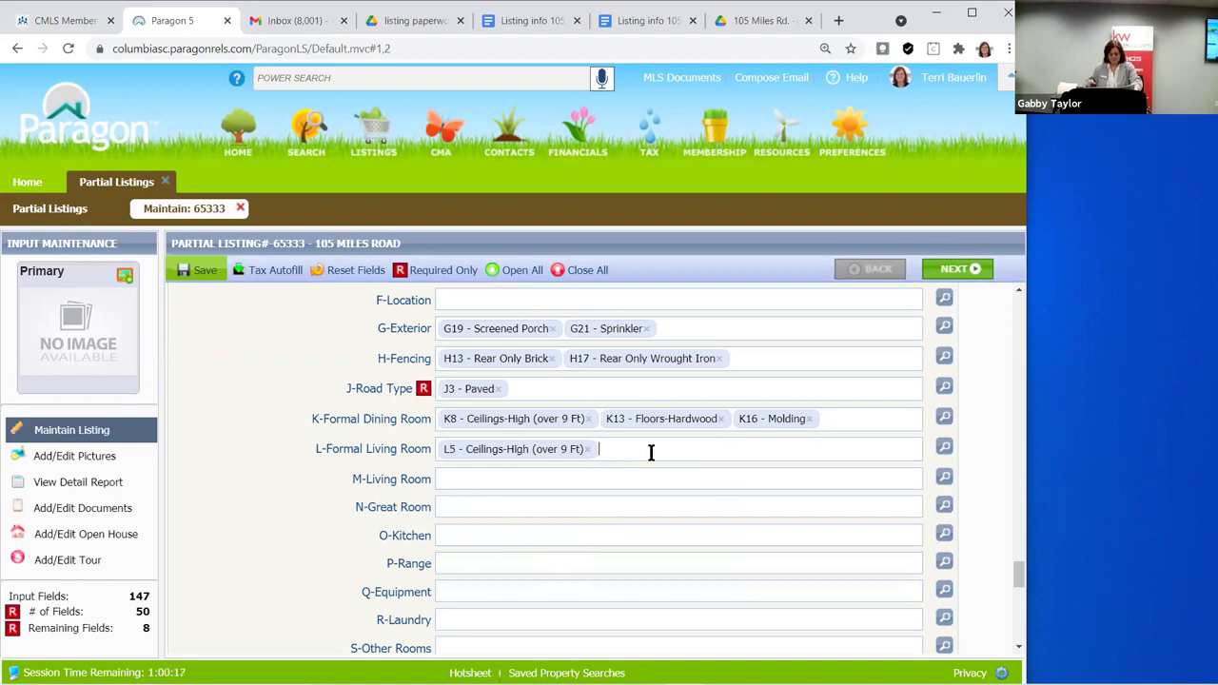
text(flo)
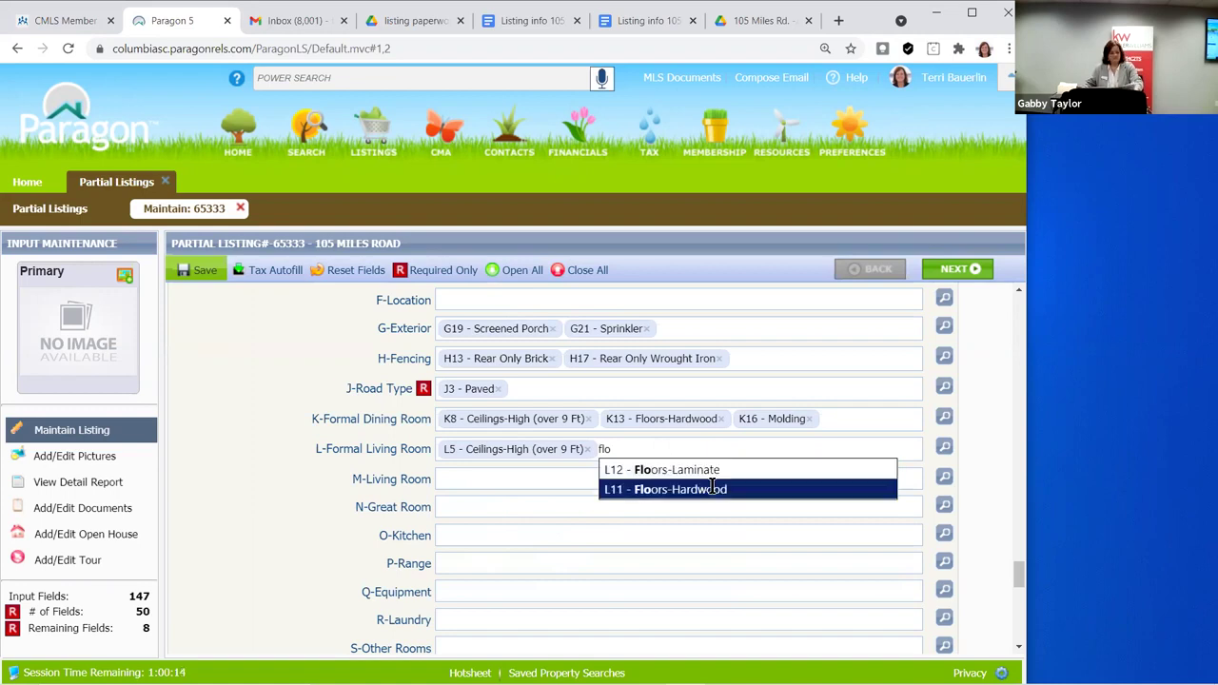
click(712, 487)
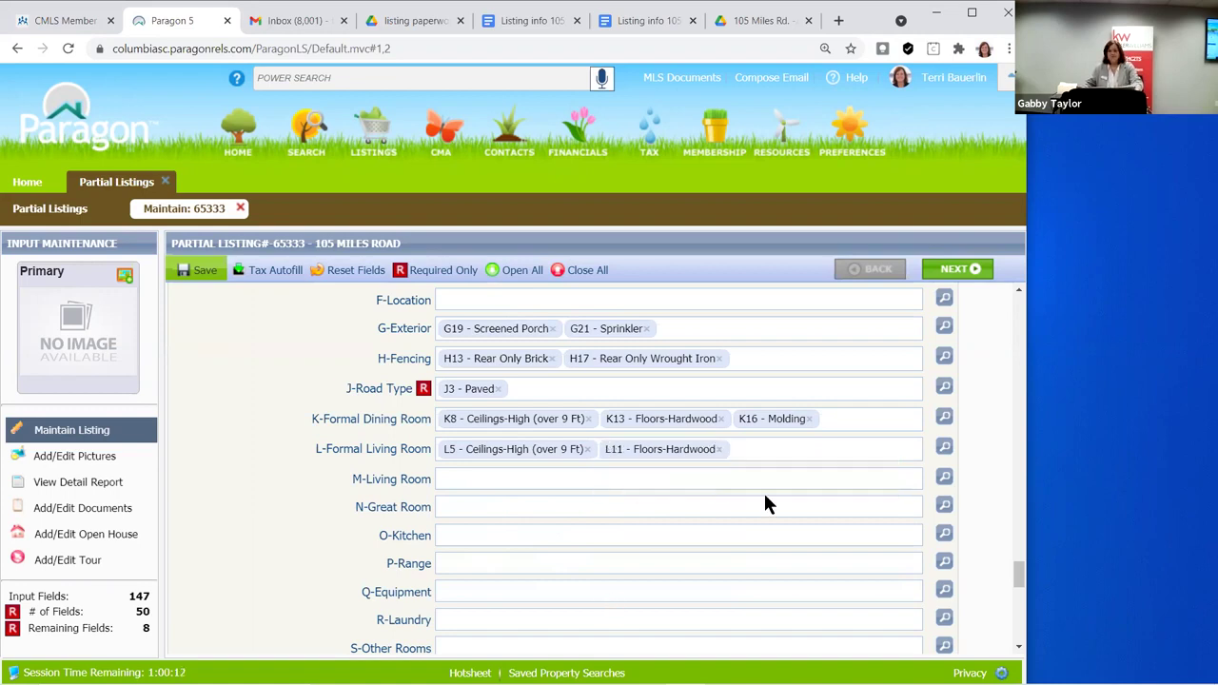
text(mol)
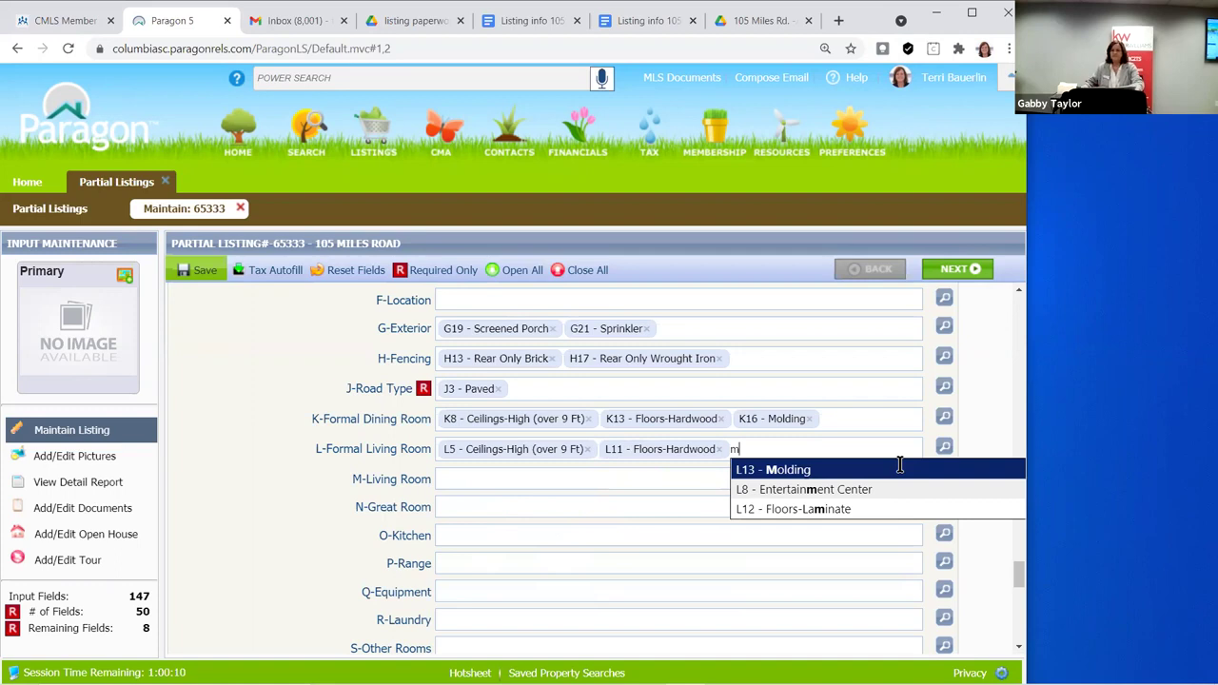
click(825, 470)
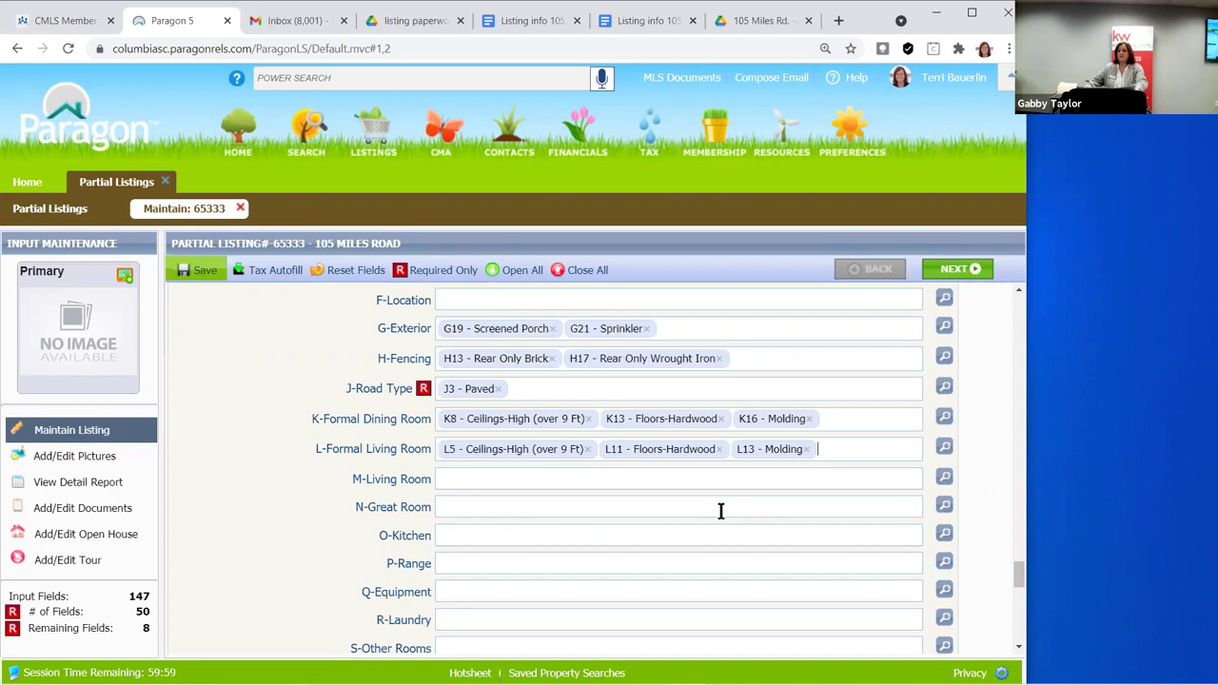
click(780, 453)
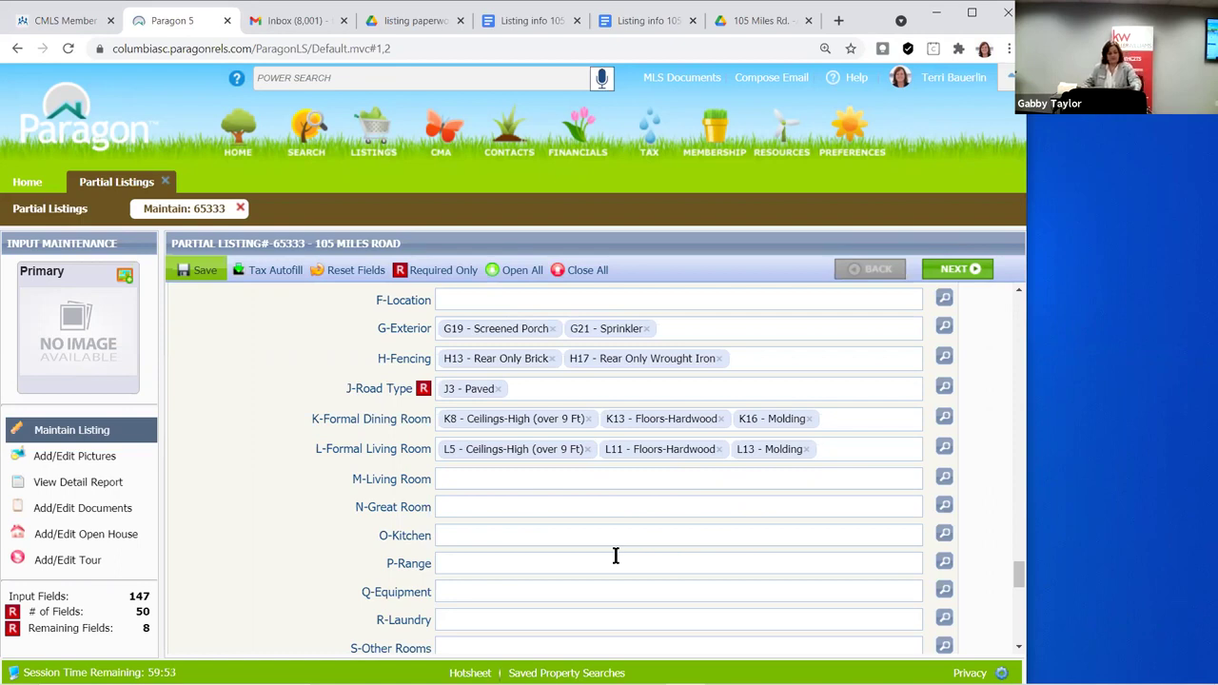
click(466, 512)
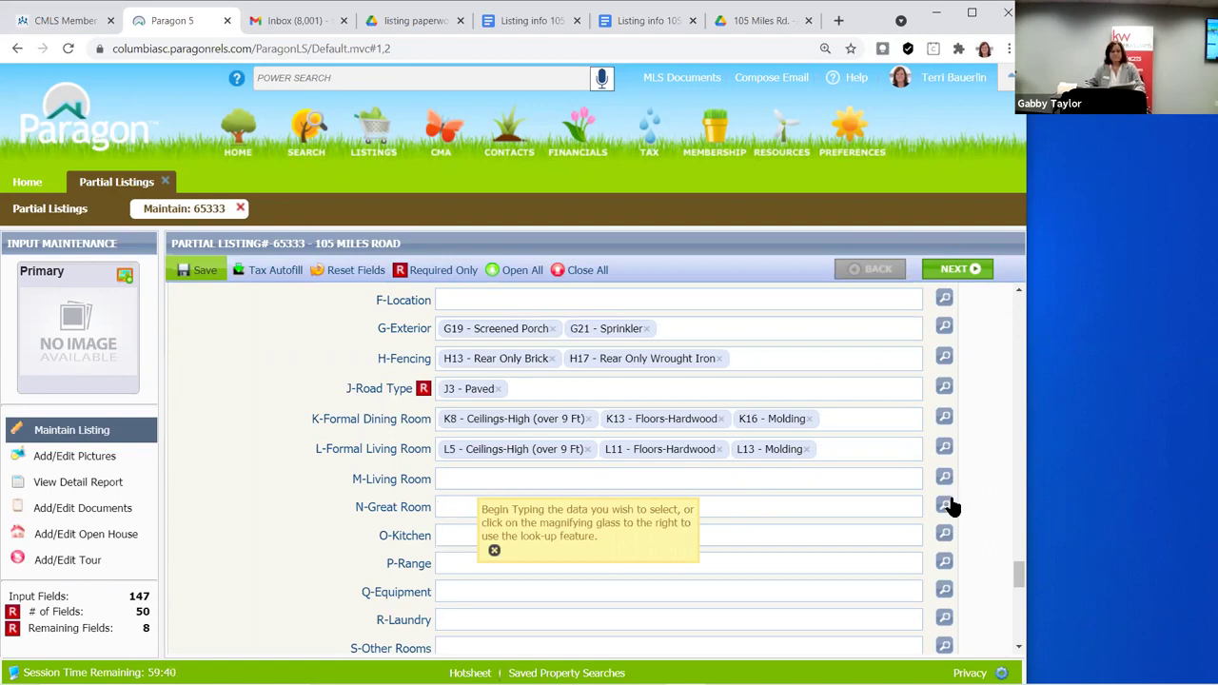
Check N5 Ceiling Fan and N8 Ceilings-High (over 9 Ft) for the great room and save
click(797, 518)
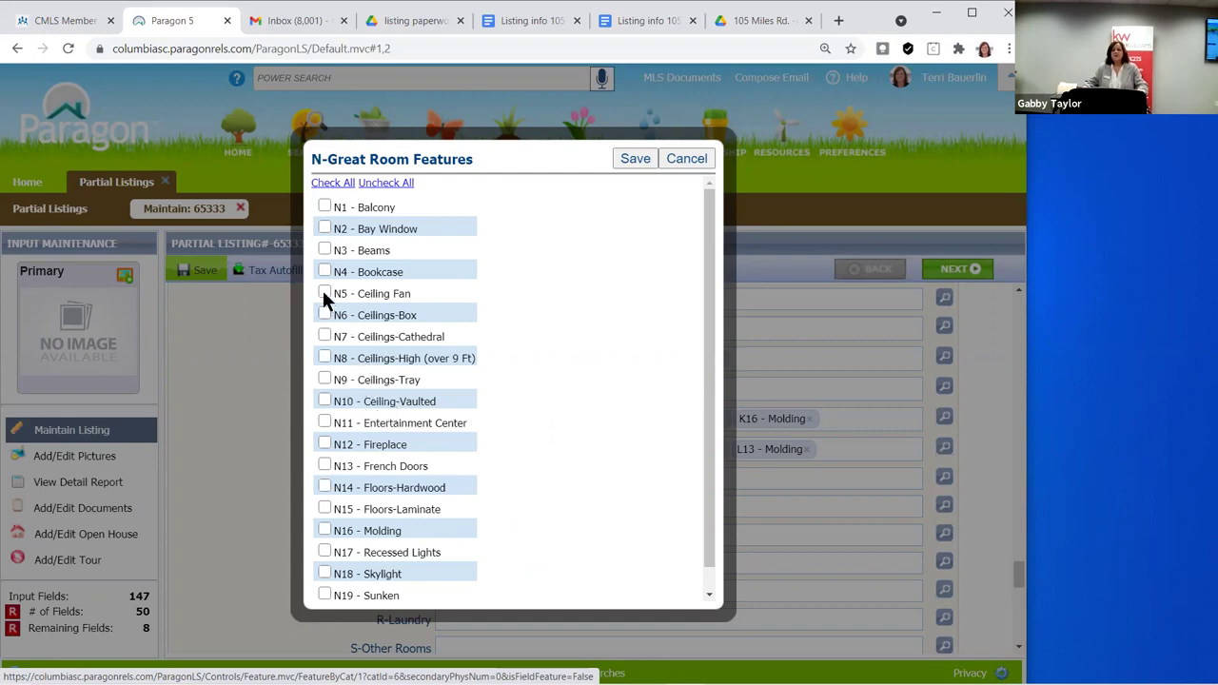
click(436, 298)
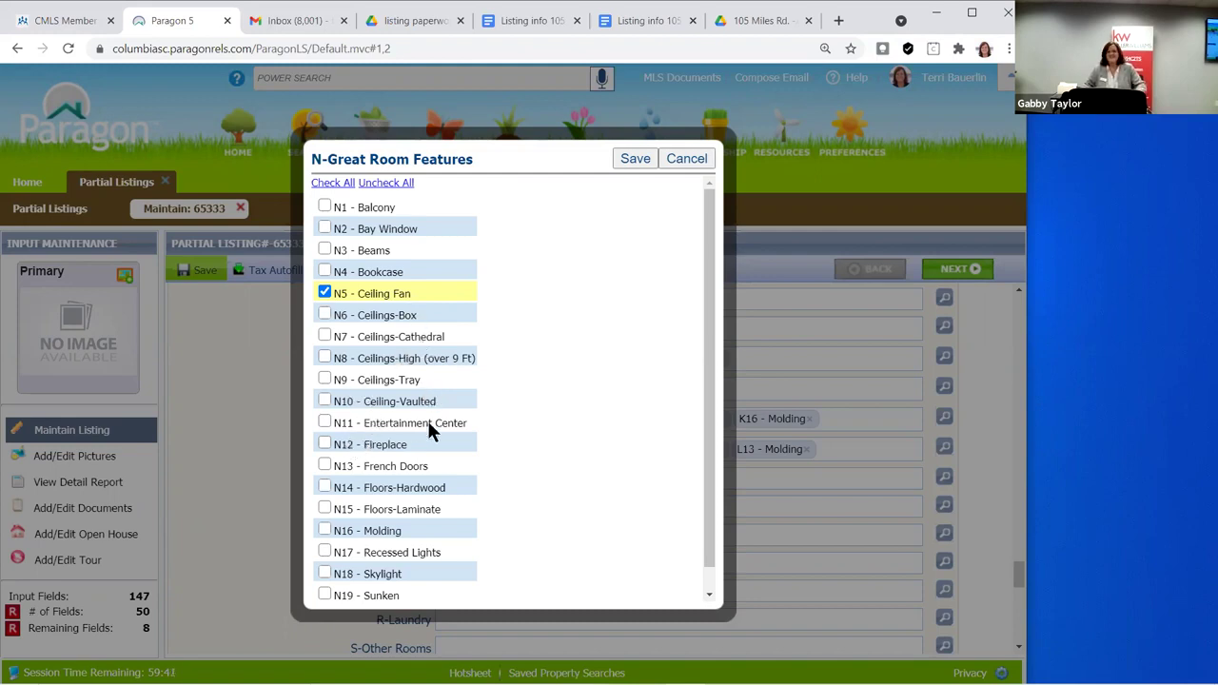
click(324, 358)
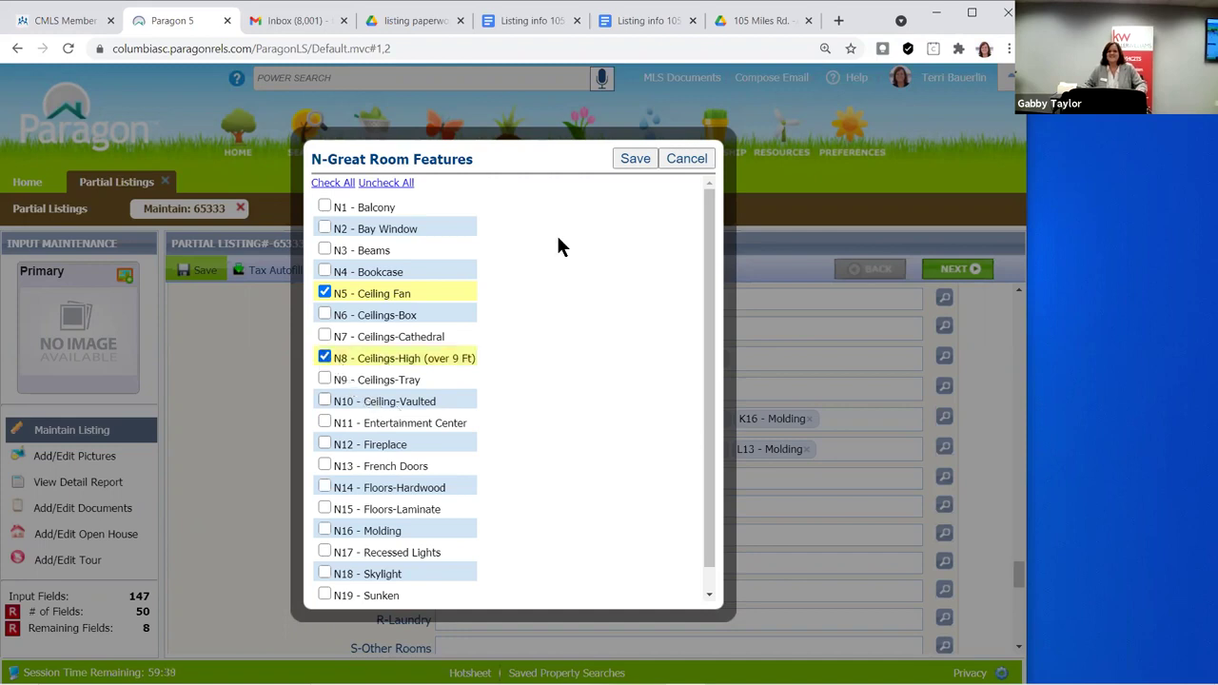
click(638, 159)
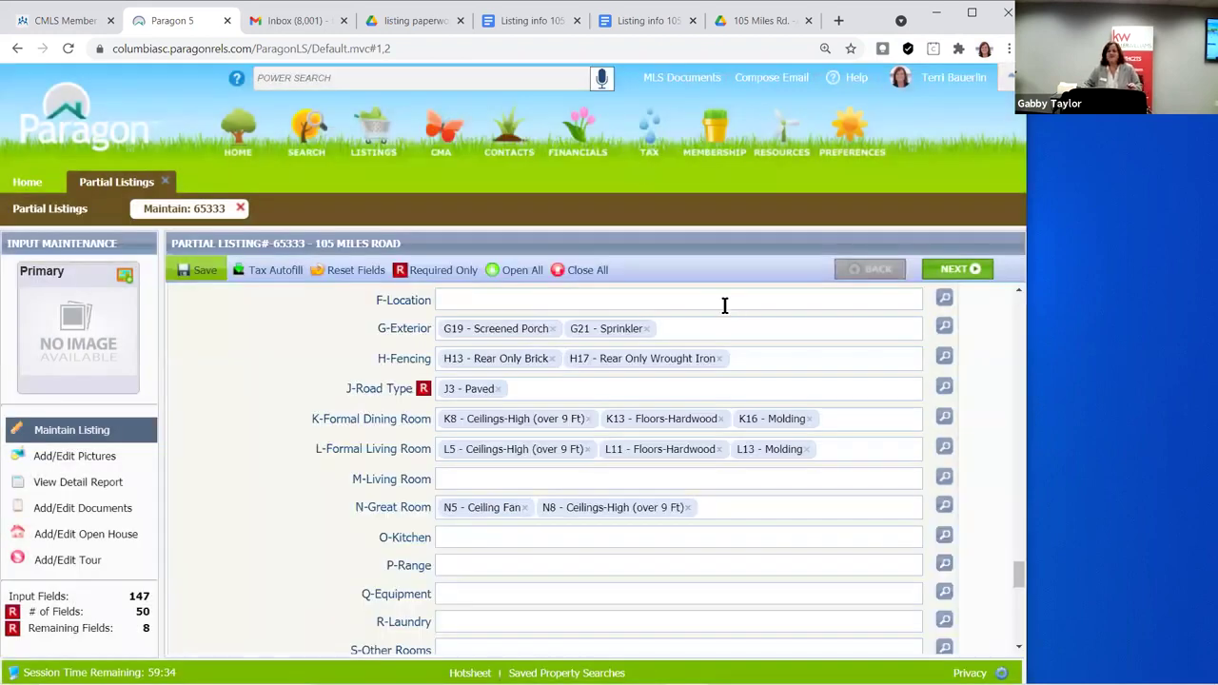
click(727, 511)
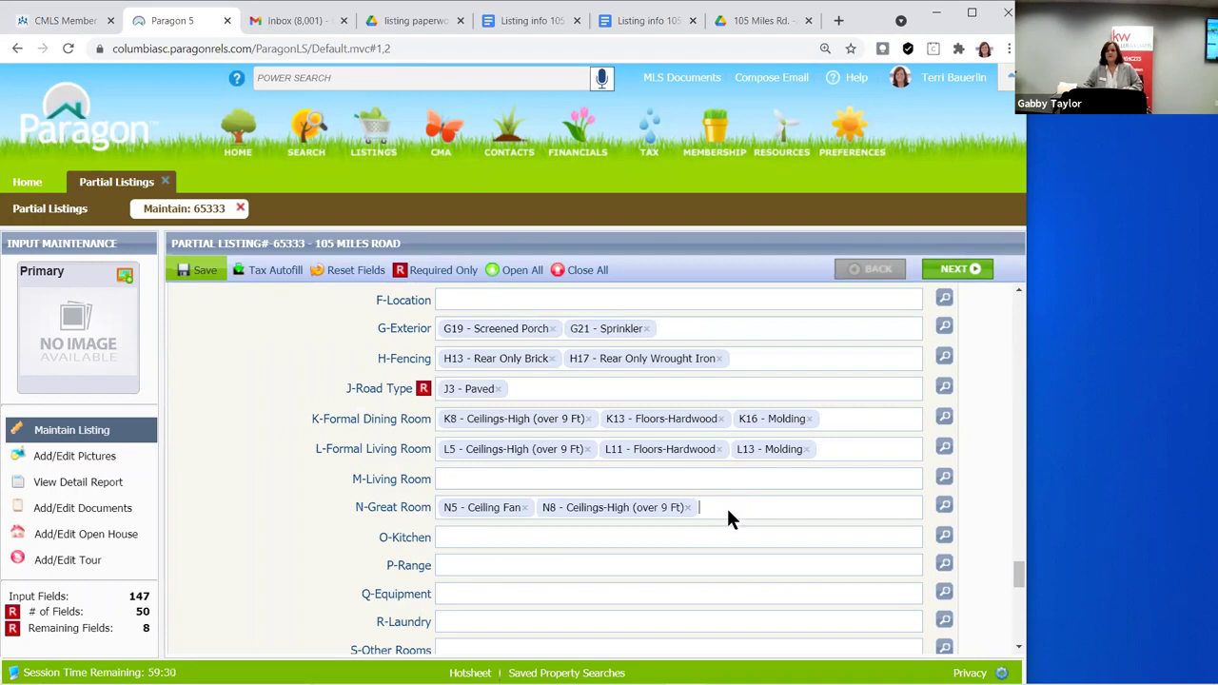
Add N12 - Fireplace to N-Great Room by typing 'f' and choosing it from the suggestions
text(f)
key(Down)
key(Down)
key(Down)
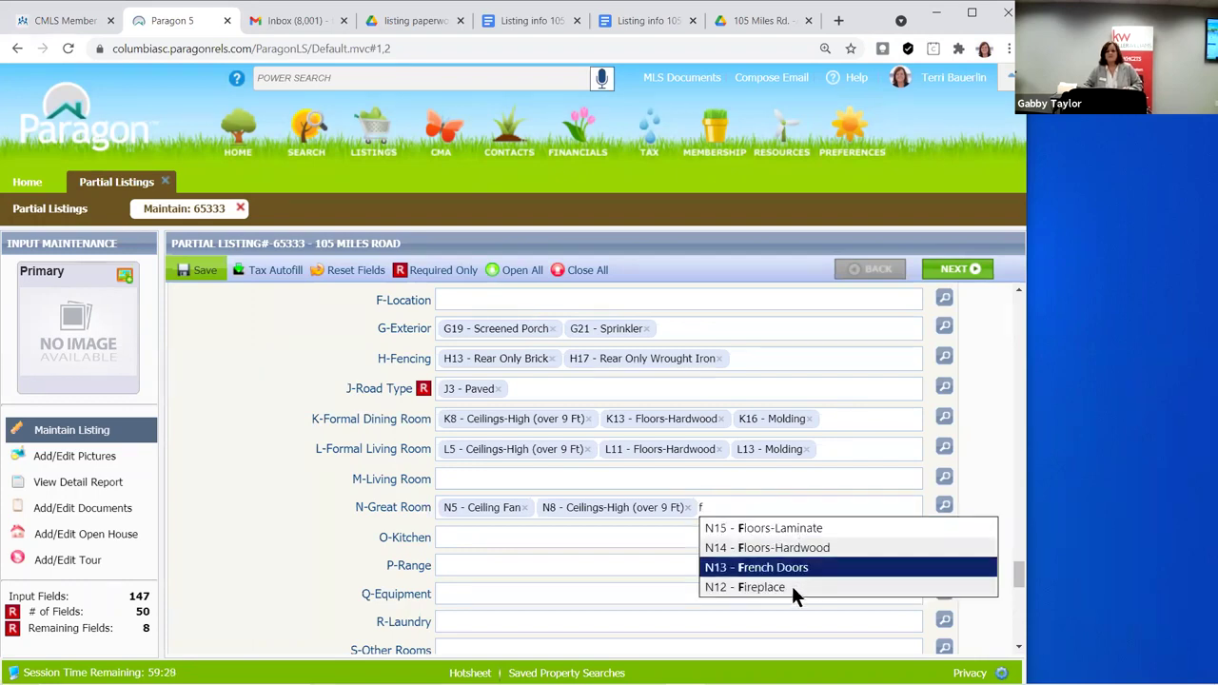
key(Return)
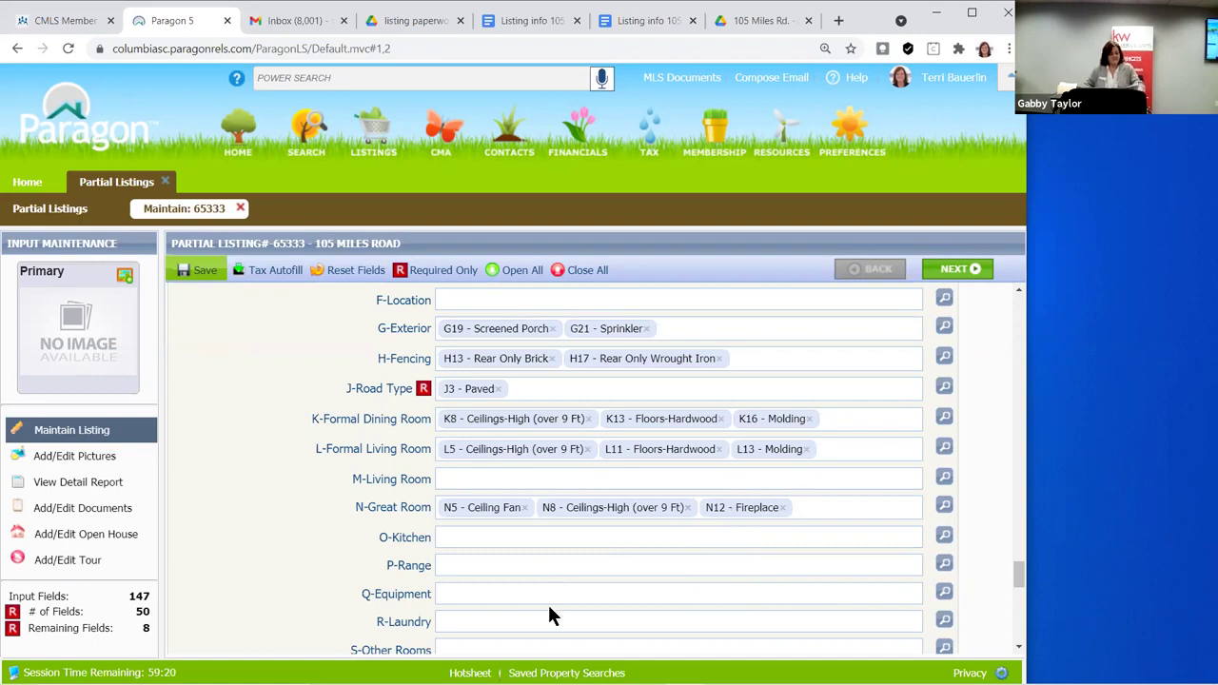
click(473, 540)
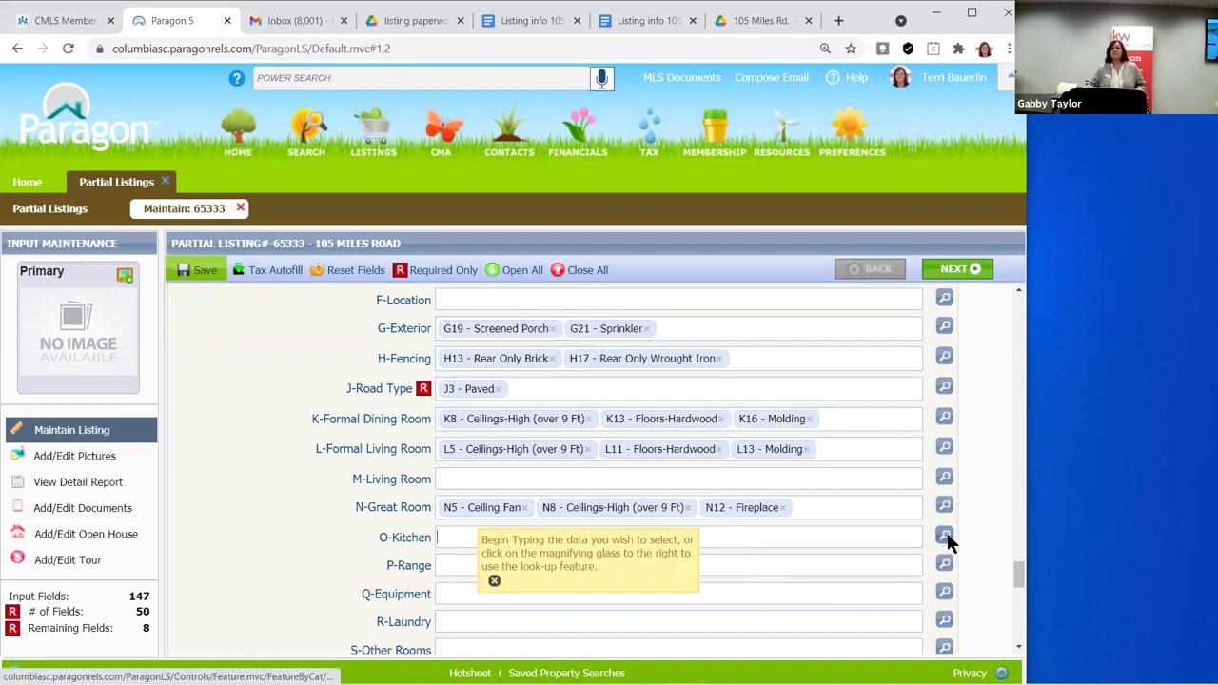
click(482, 526)
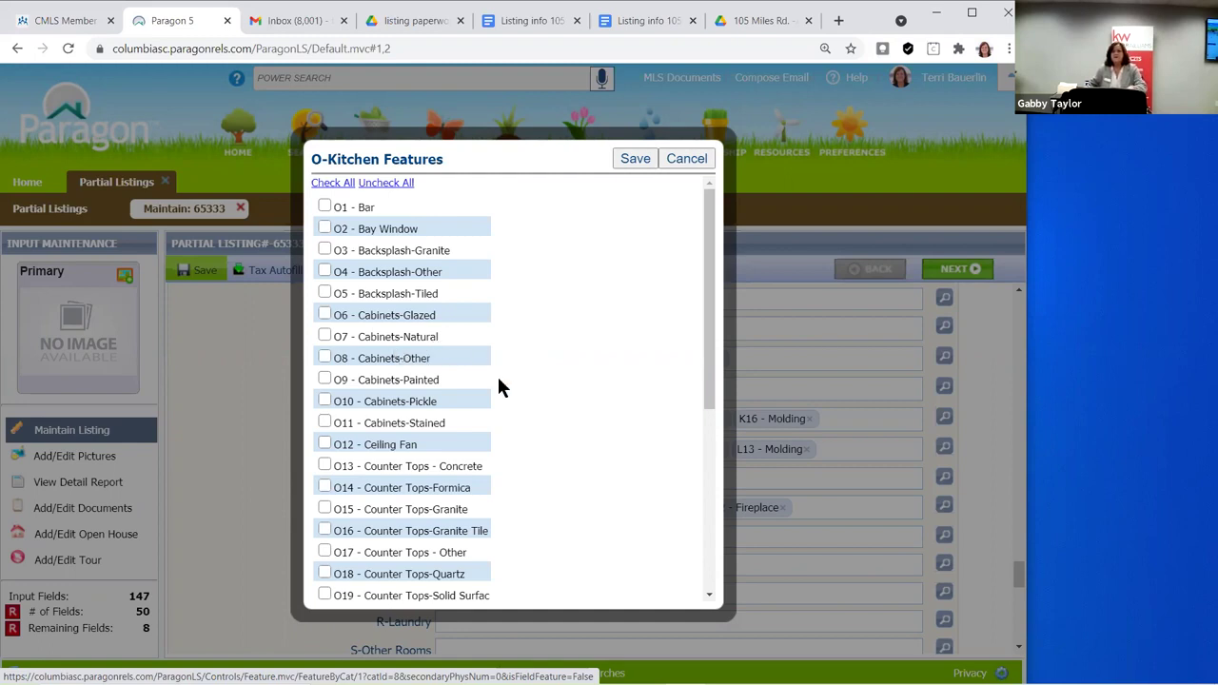
Check O9 Cabinets-Painted, O18 Counter Tops-Quartz, O25 Floors-Tile and O30 Pantry for the kitchen and save
click(325, 381)
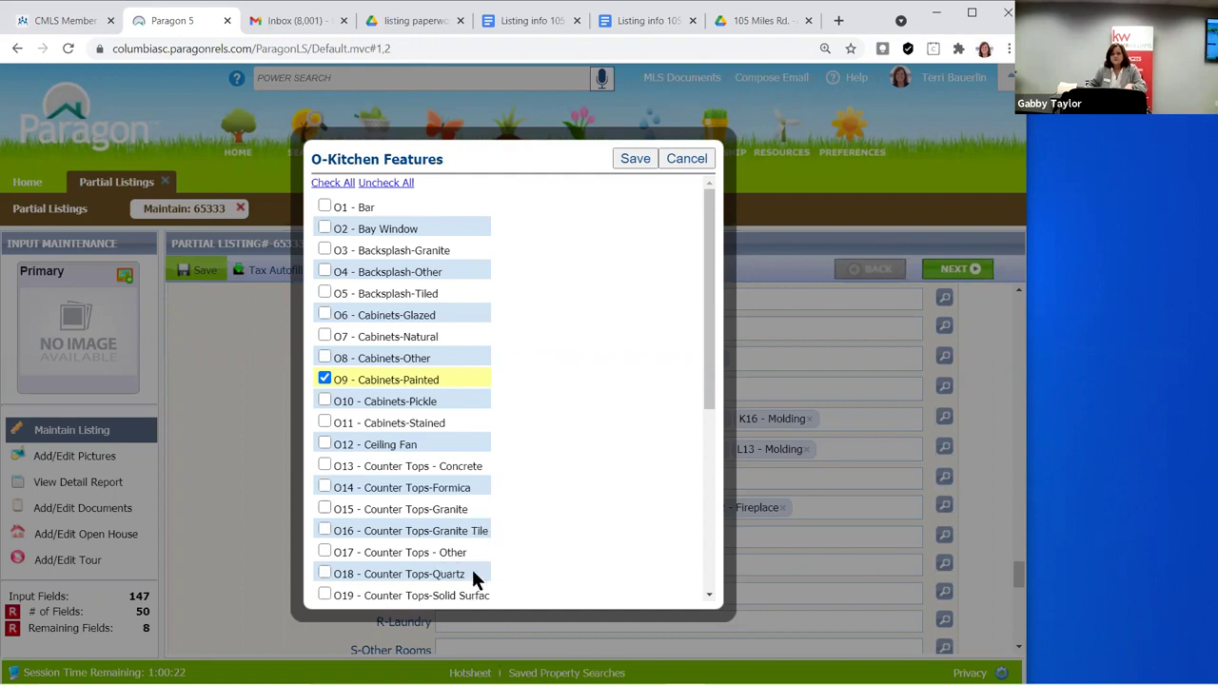
click(324, 574)
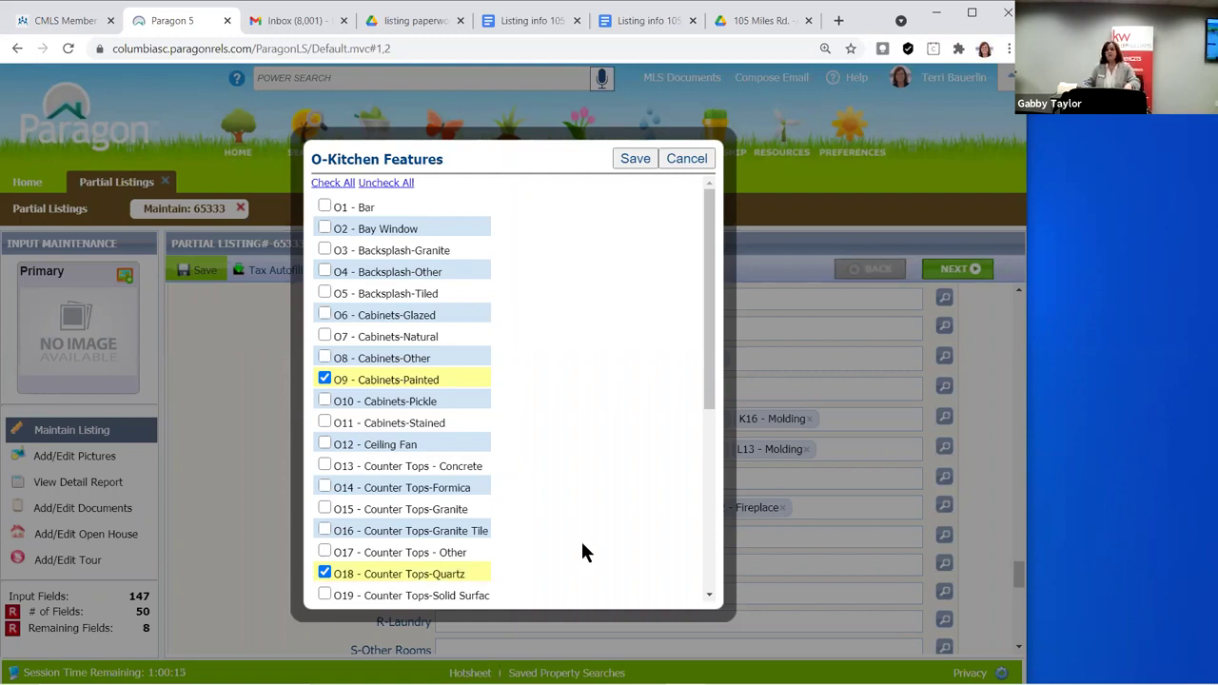
scroll(580, 532, down, 1)
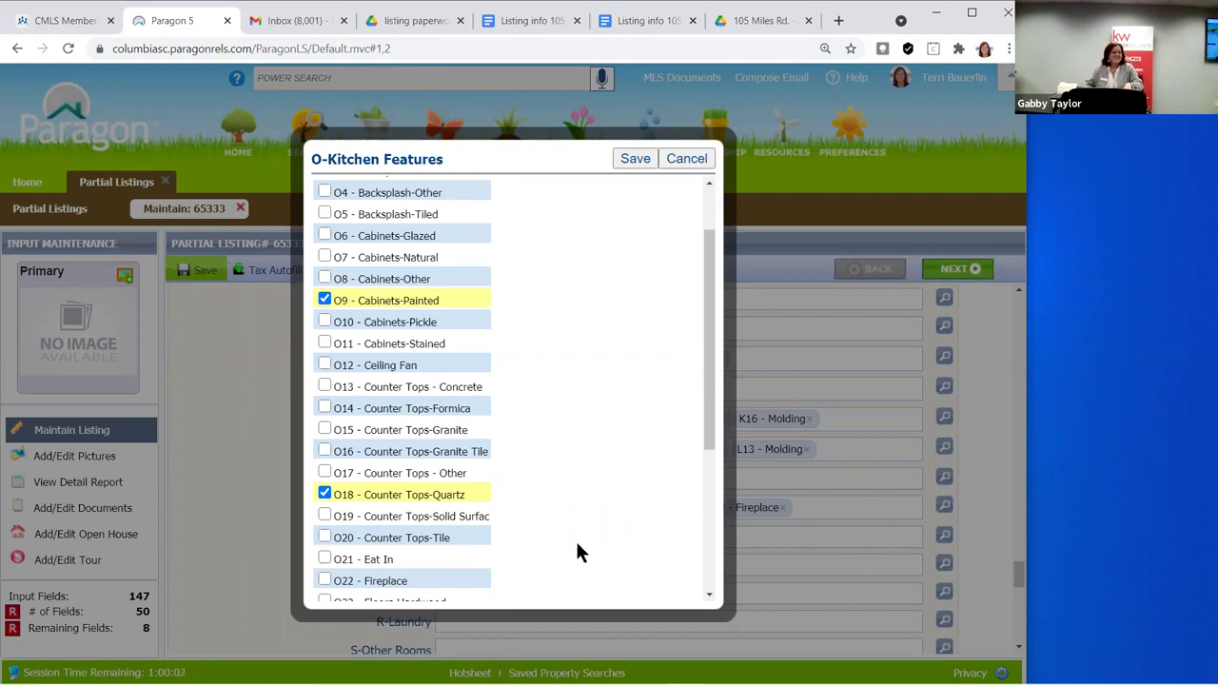
scroll(574, 539, down, 1)
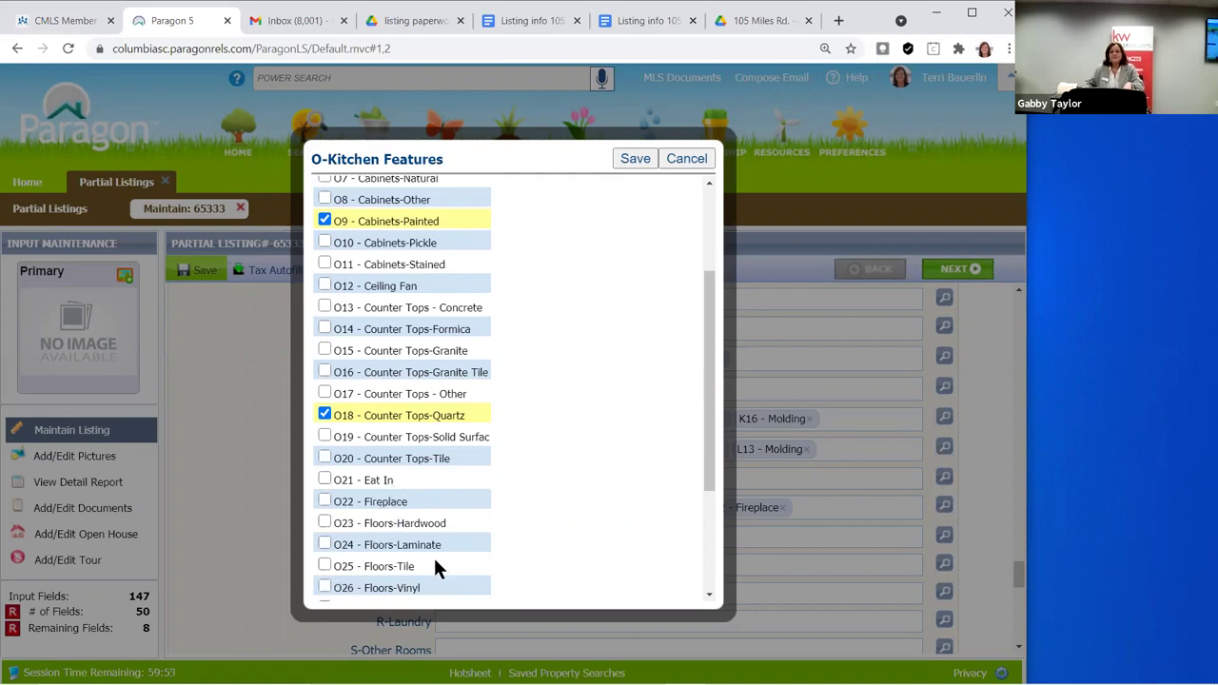
click(480, 564)
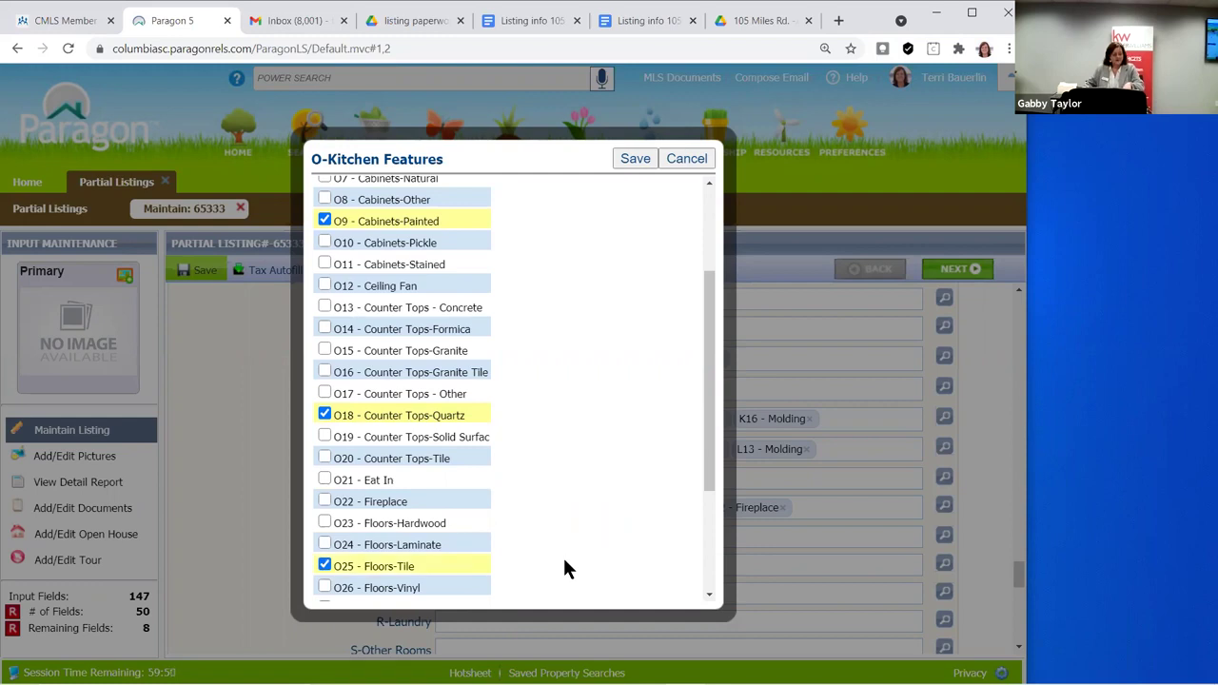
scroll(470, 569, down, 1)
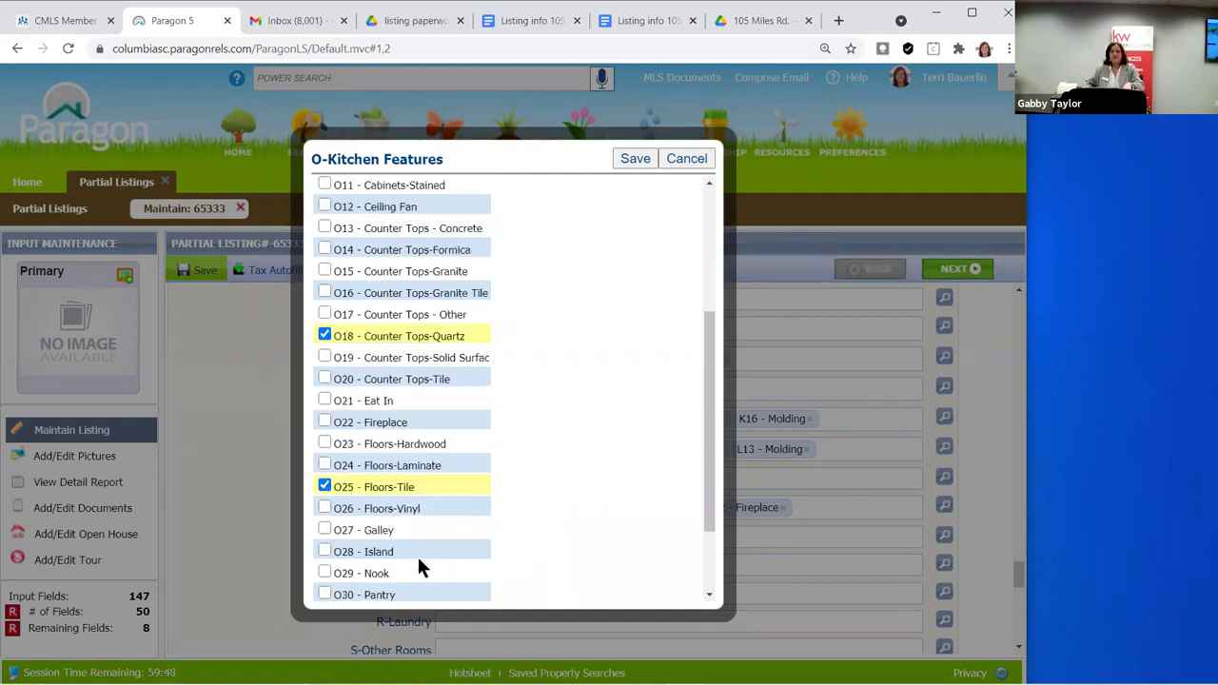
scroll(338, 547, down, 1)
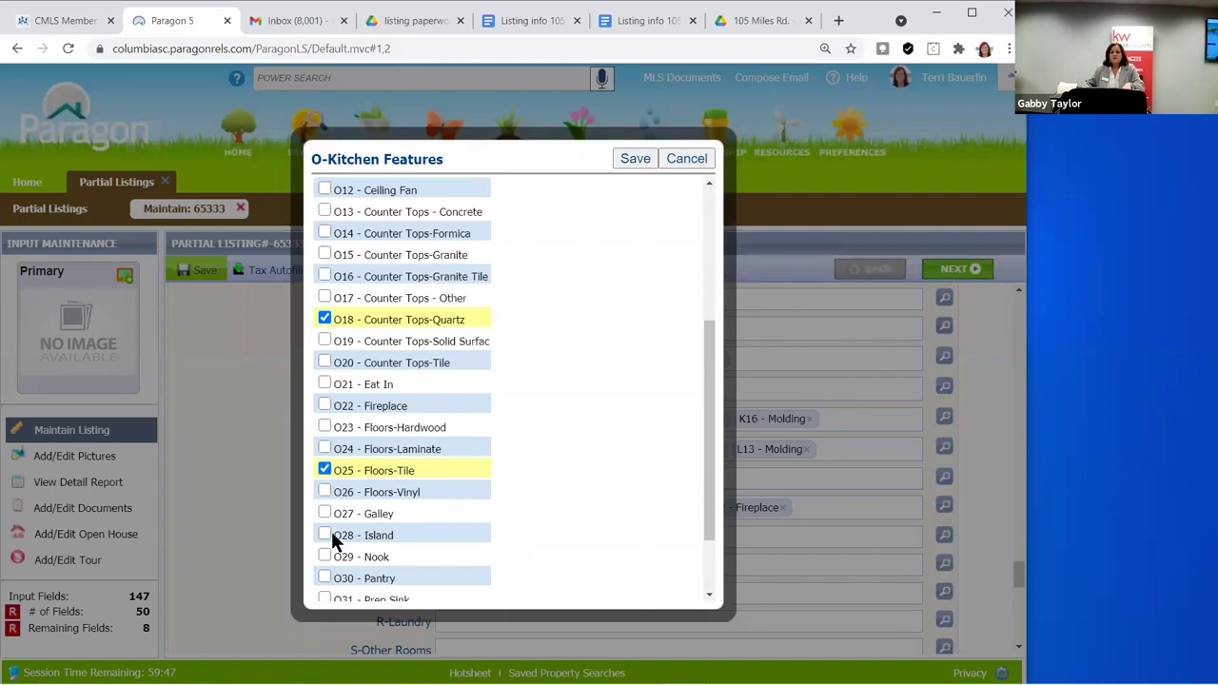
scroll(332, 516, down, 1)
click(324, 516)
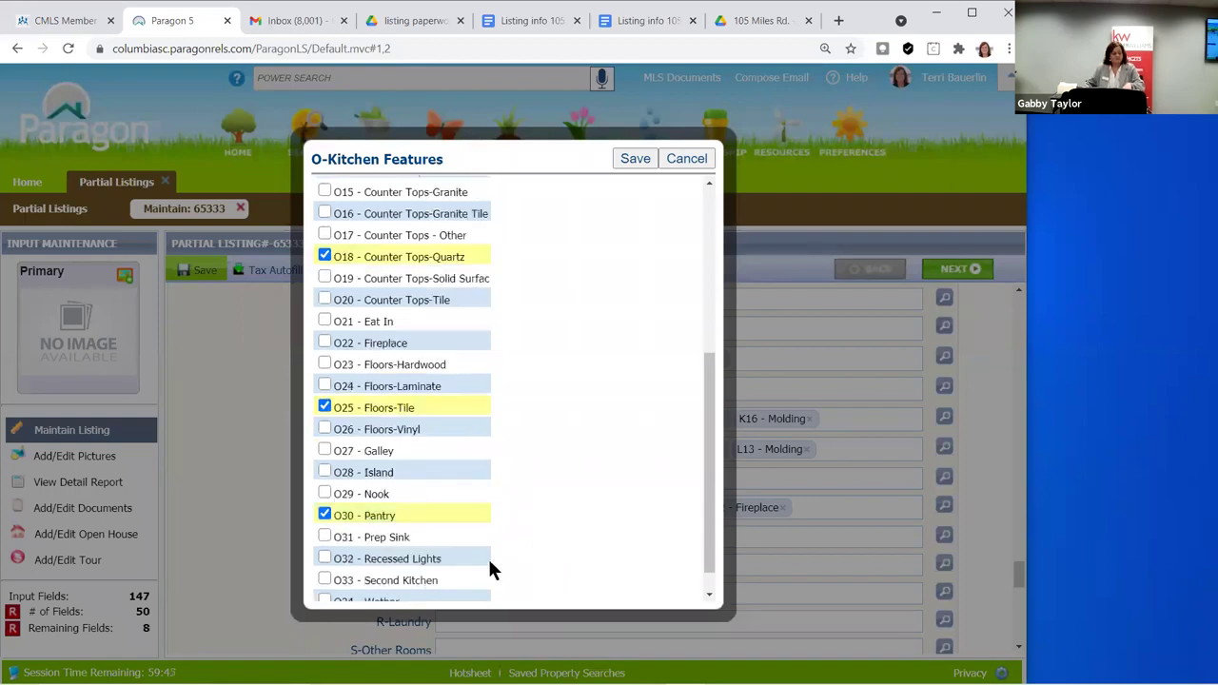
scroll(491, 561, down, 1)
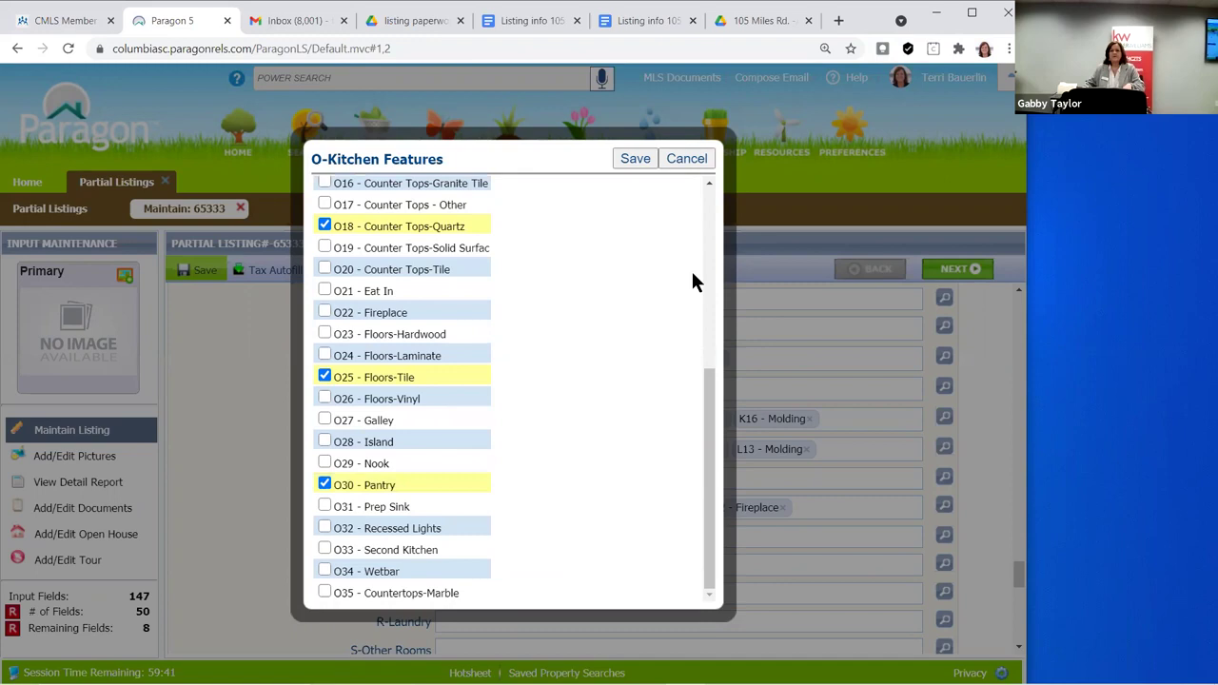
click(634, 159)
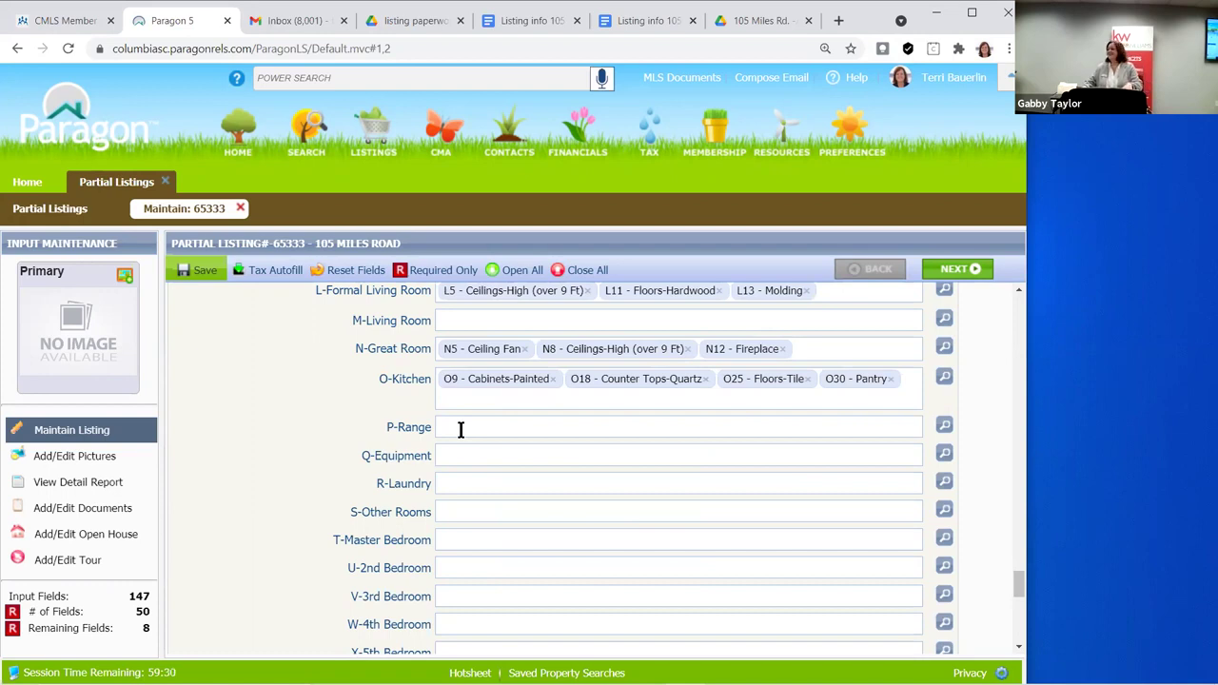
click(460, 429)
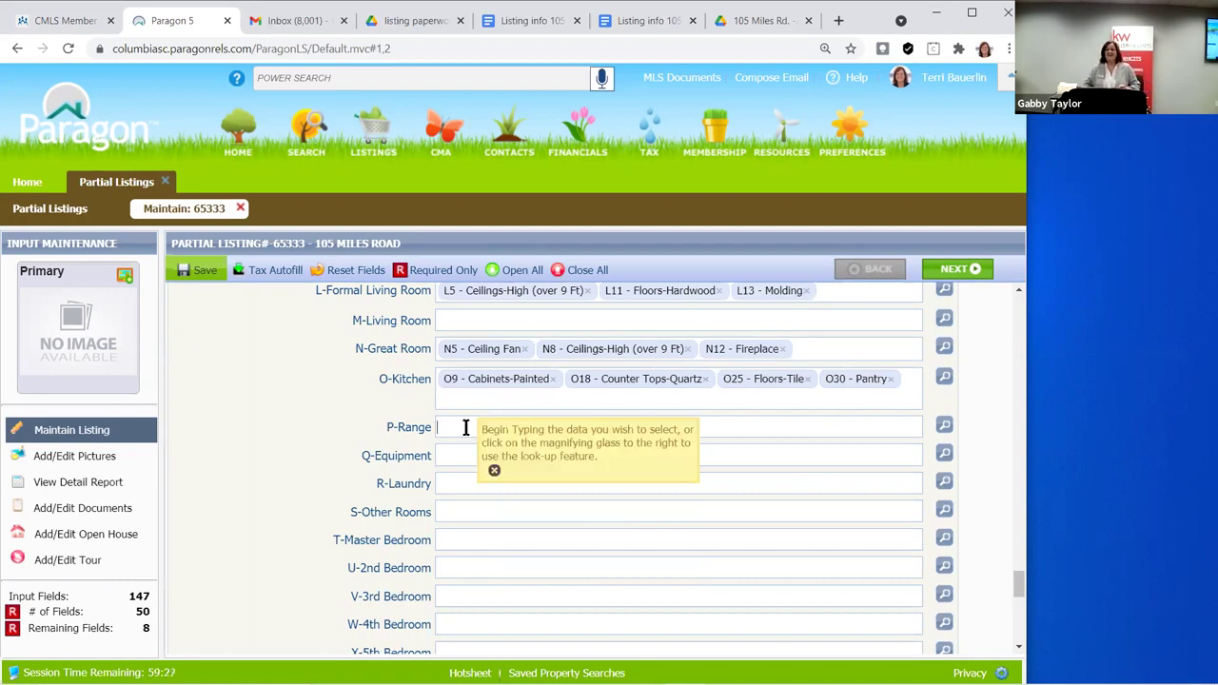
Fill P-Range with Built-in, Convection, Self Clean and Smooth Surface from the autocomplete
text(b)
click(496, 449)
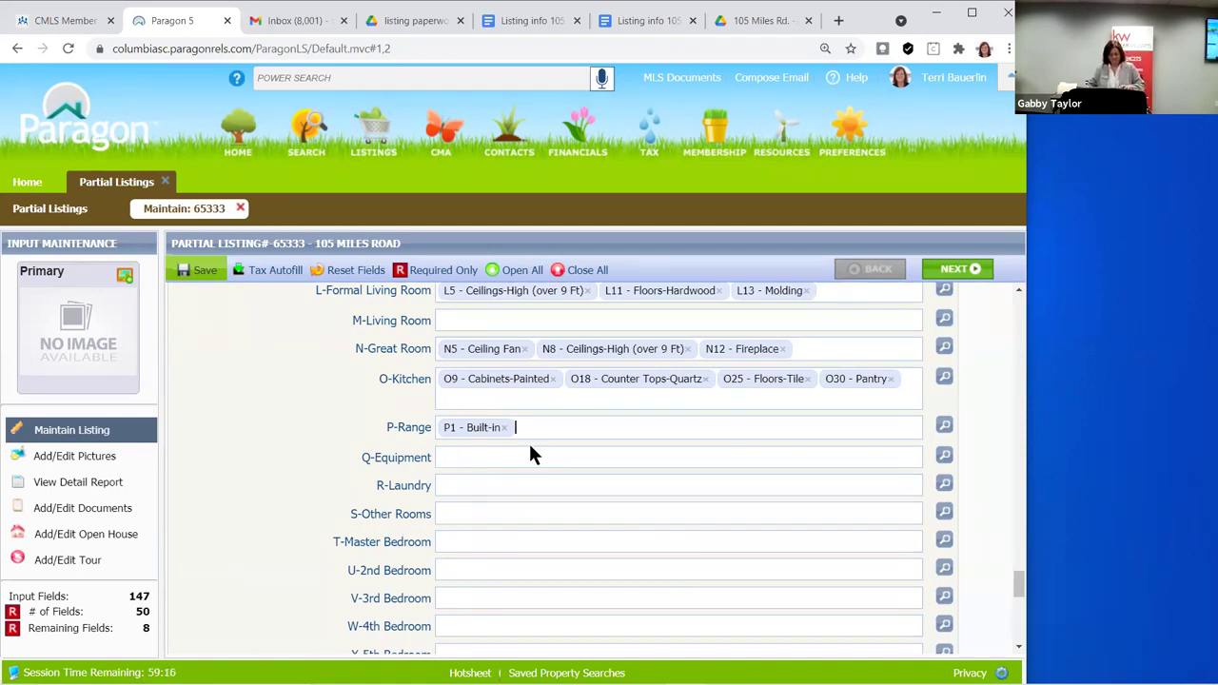
text(co)
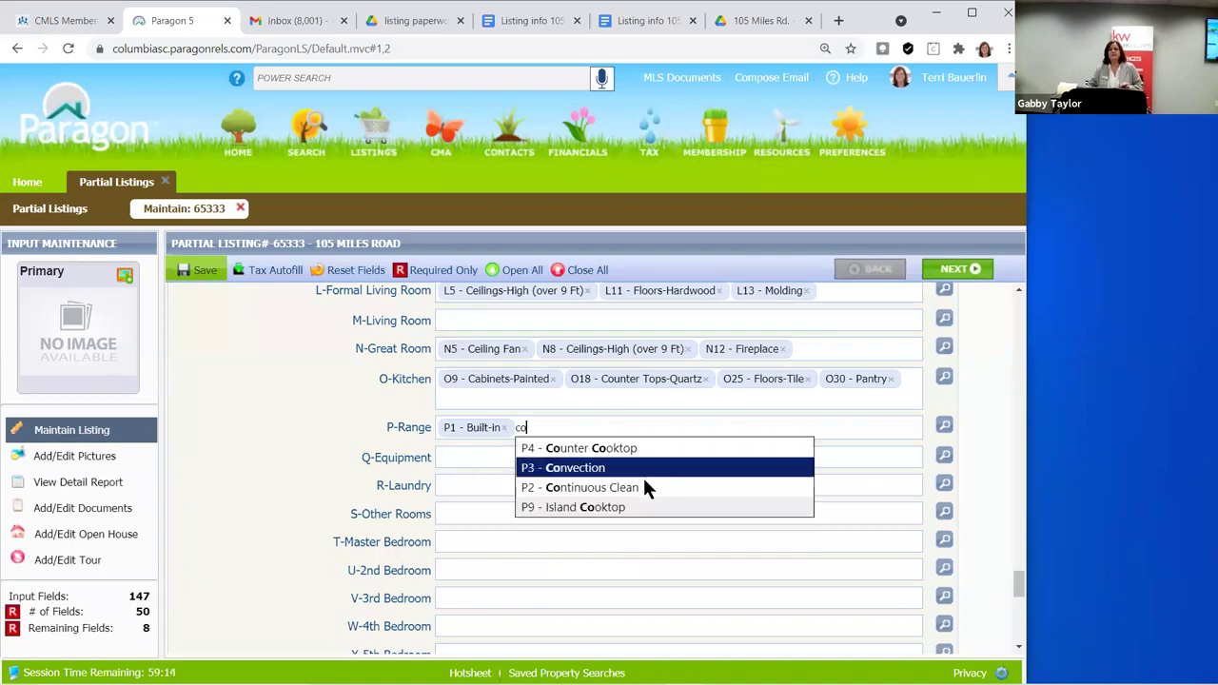
click(622, 468)
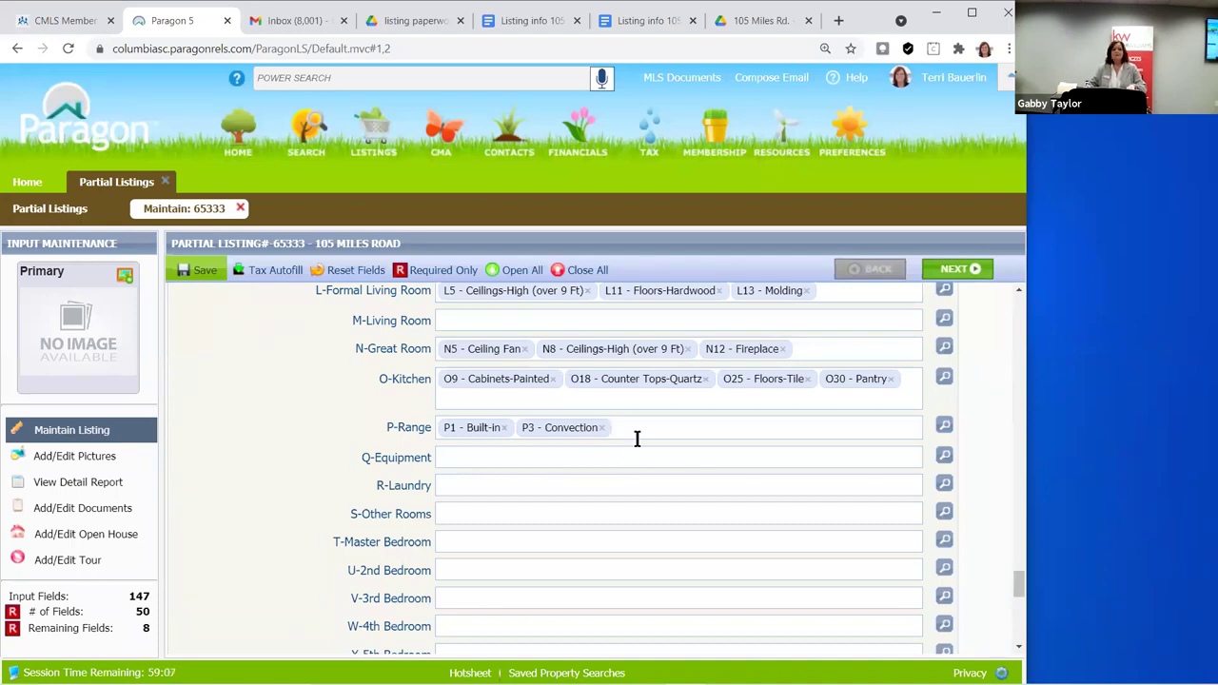
text(se)
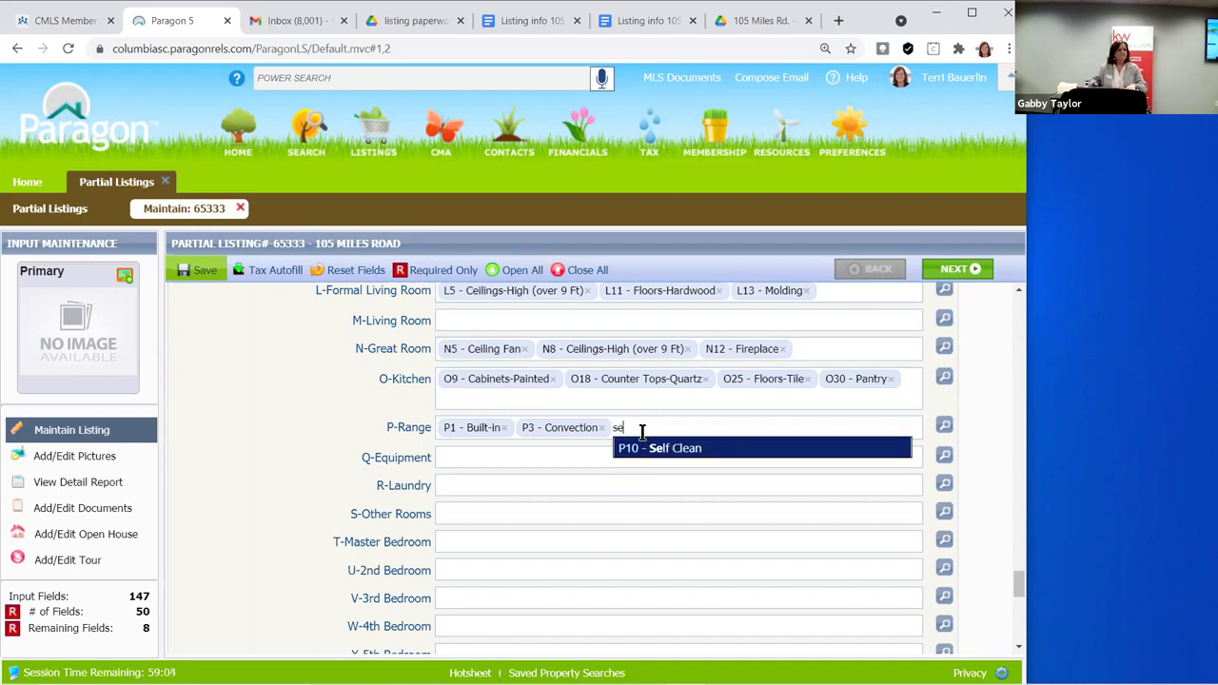
click(706, 448)
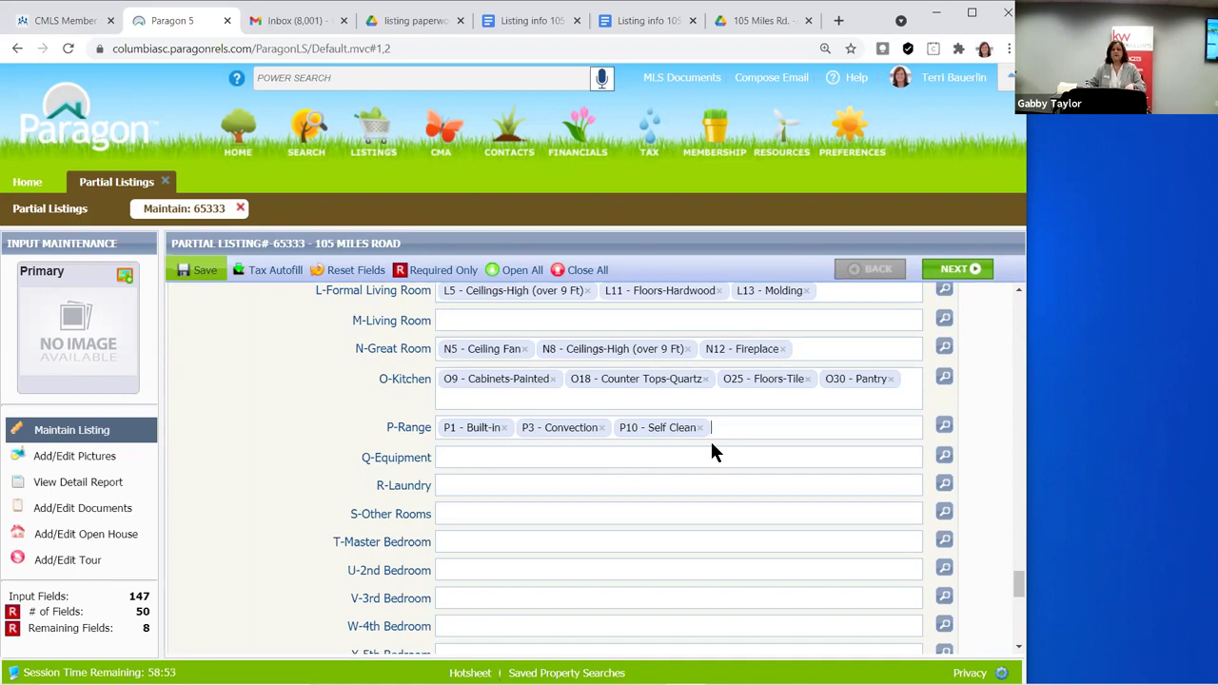
text(s)
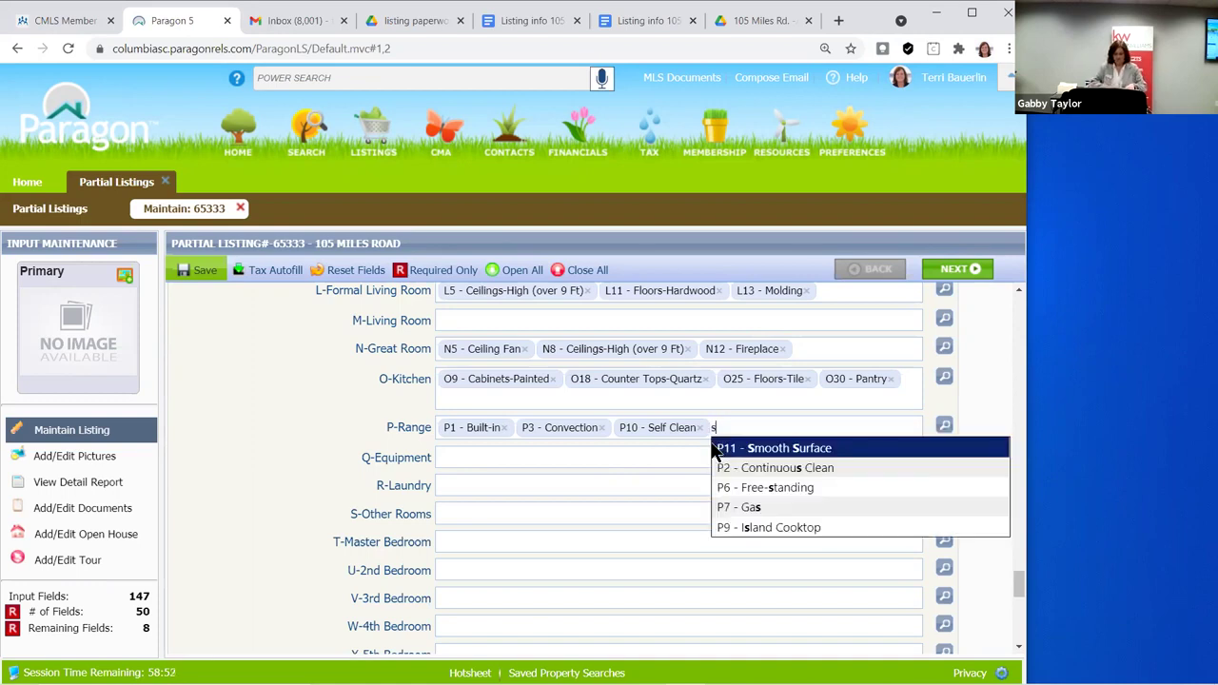
text(m)
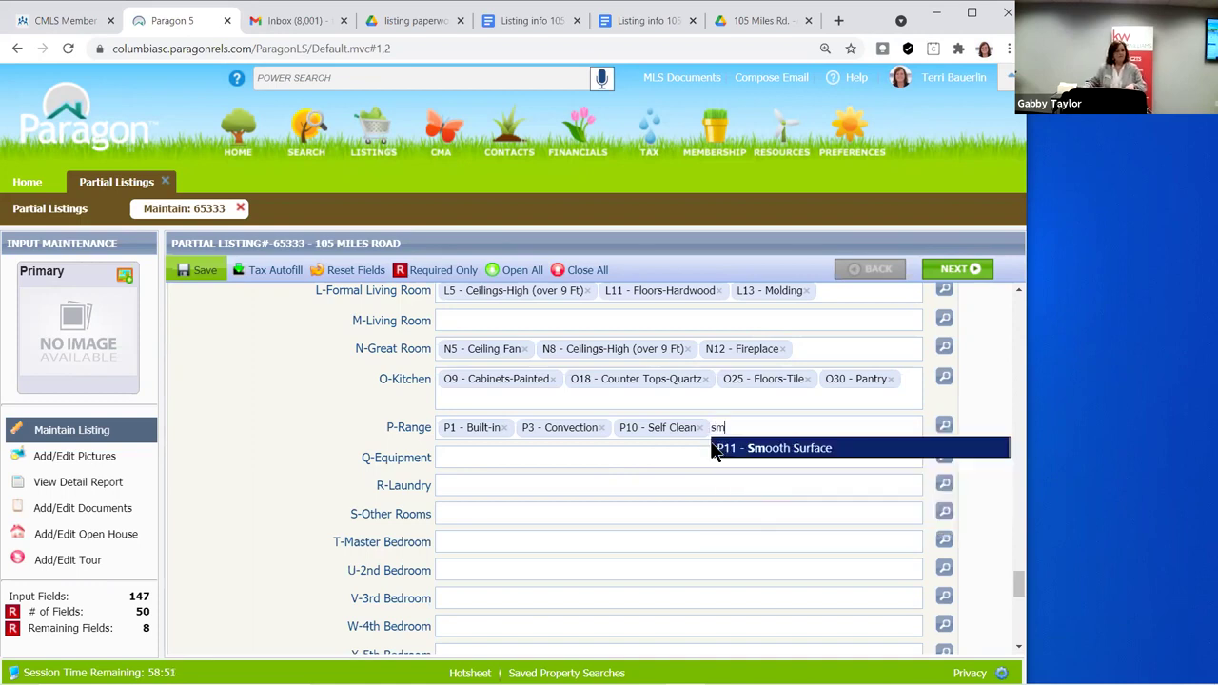
click(796, 445)
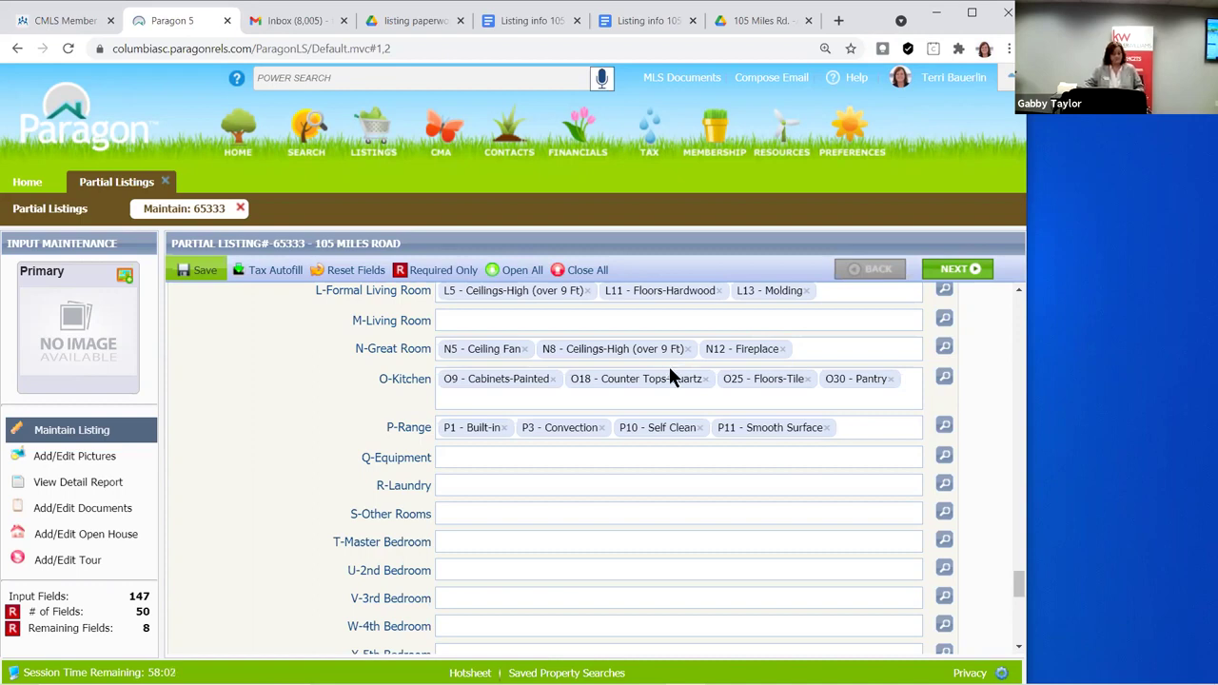
click(506, 435)
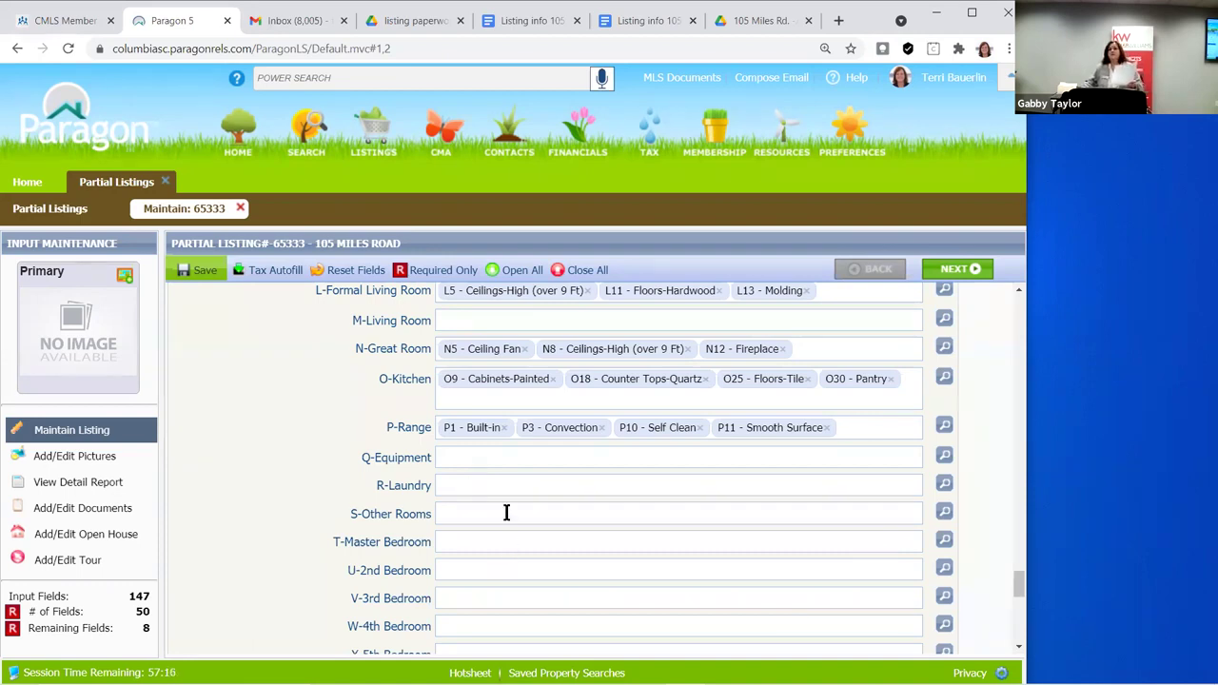
Check Q2 Dishwasher, Q3 Disposal and Q14 Tankless H20 under Q-Equipment and save
click(465, 464)
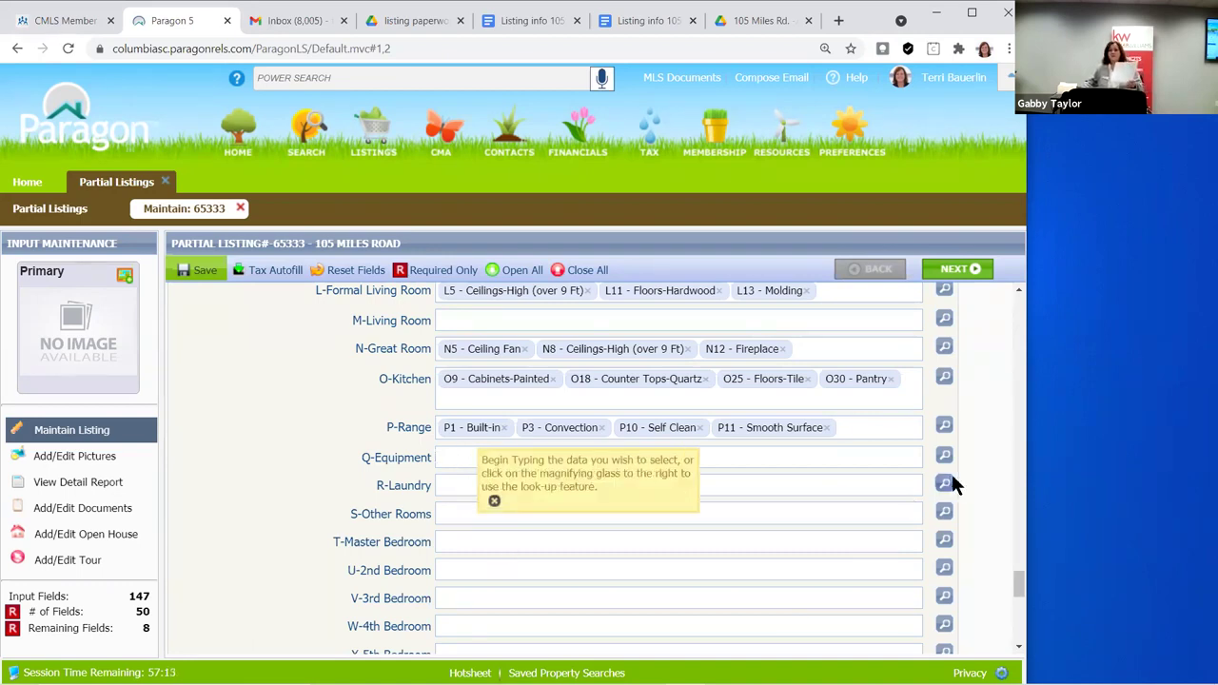
click(944, 458)
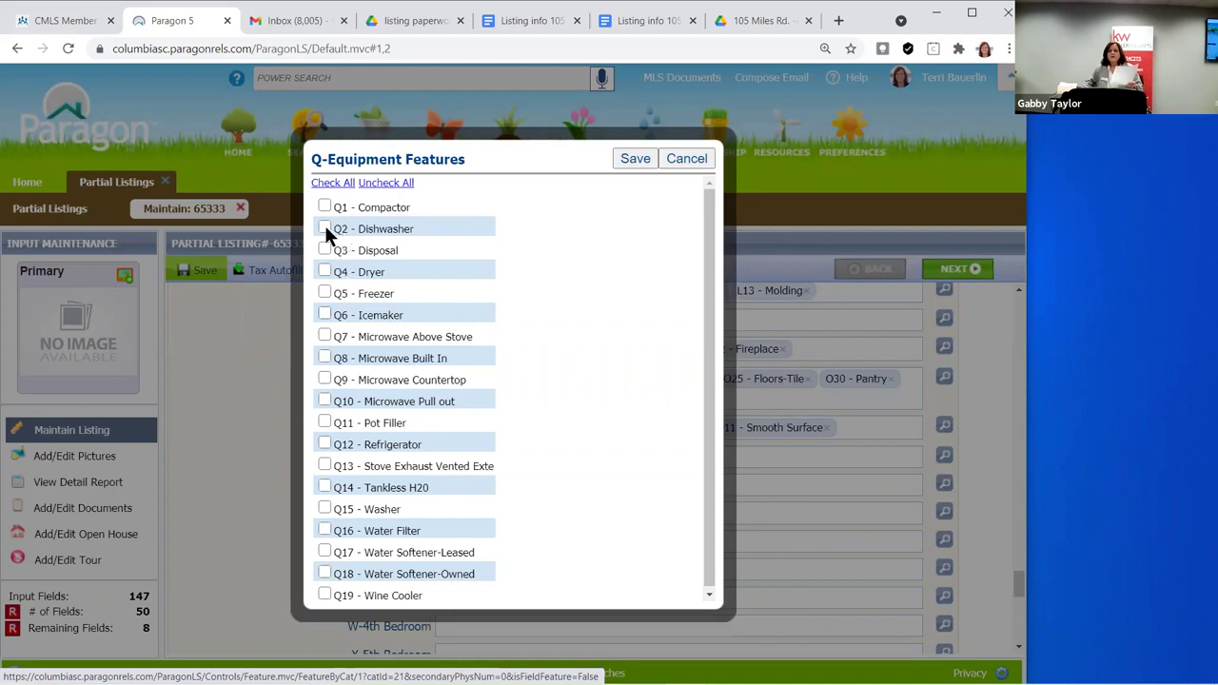
key(space)
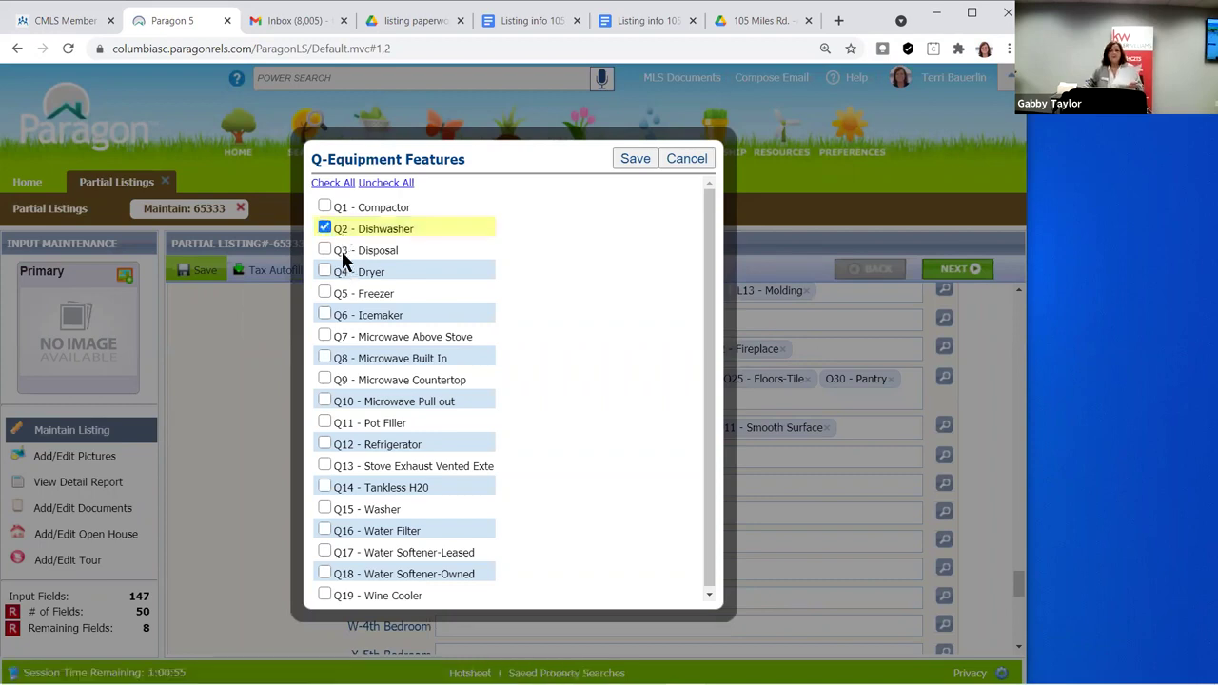
click(324, 250)
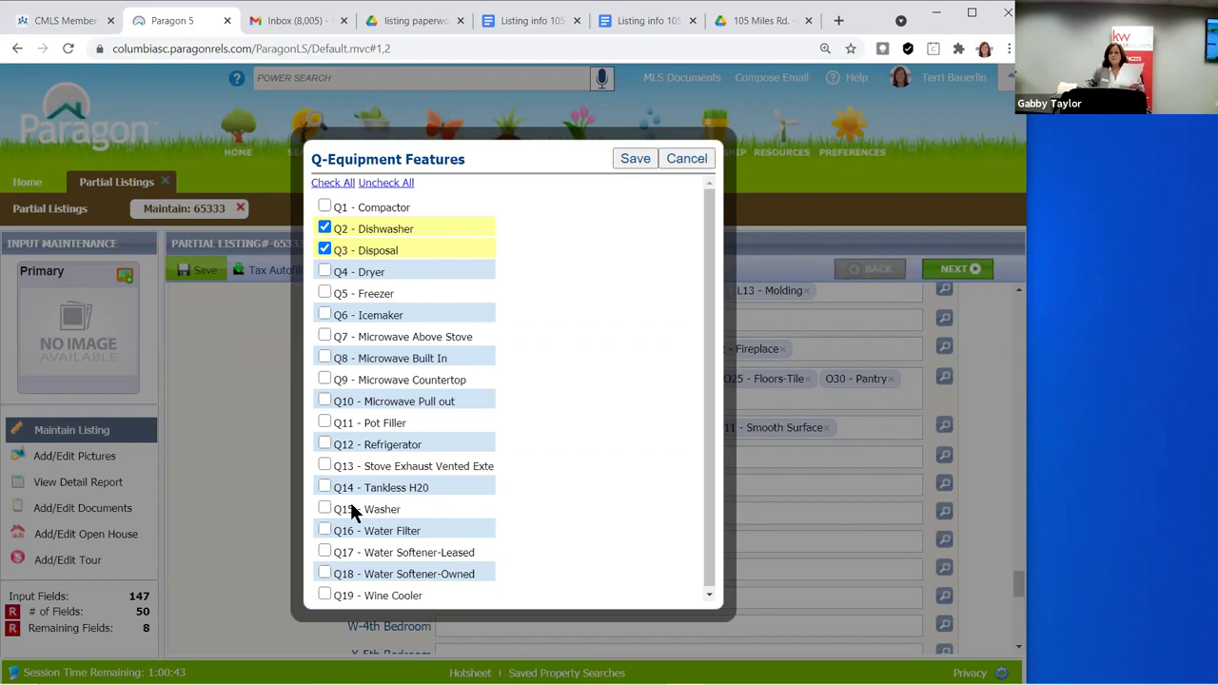
click(325, 487)
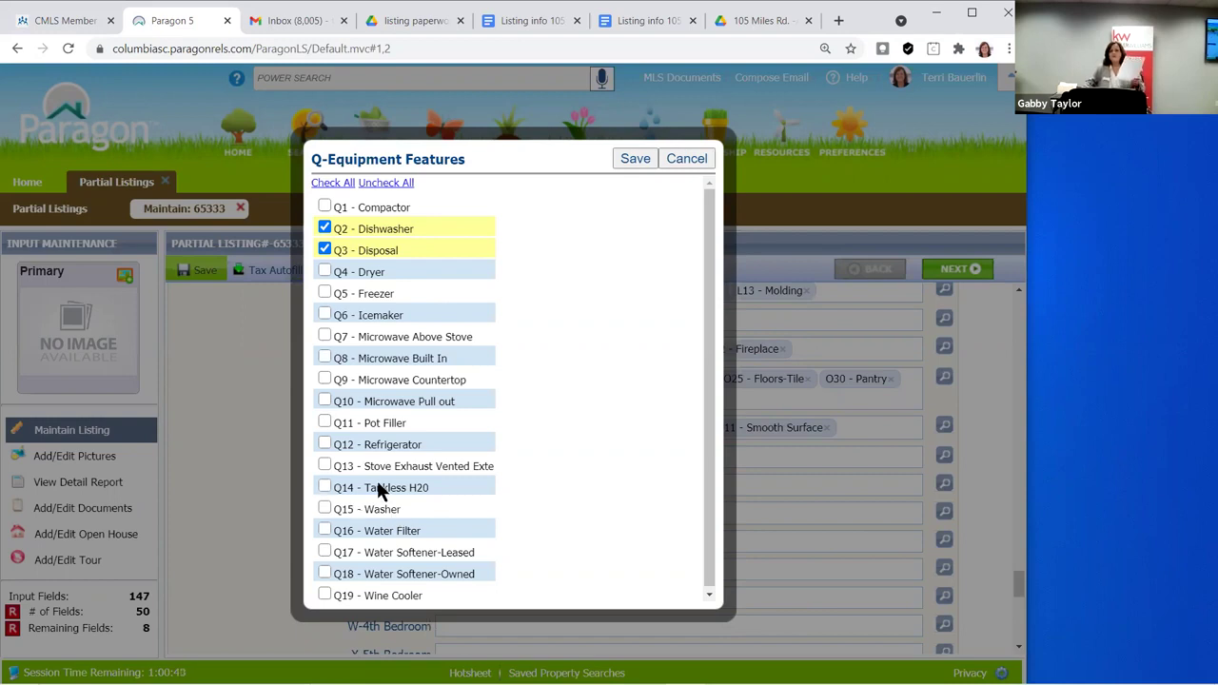
click(635, 161)
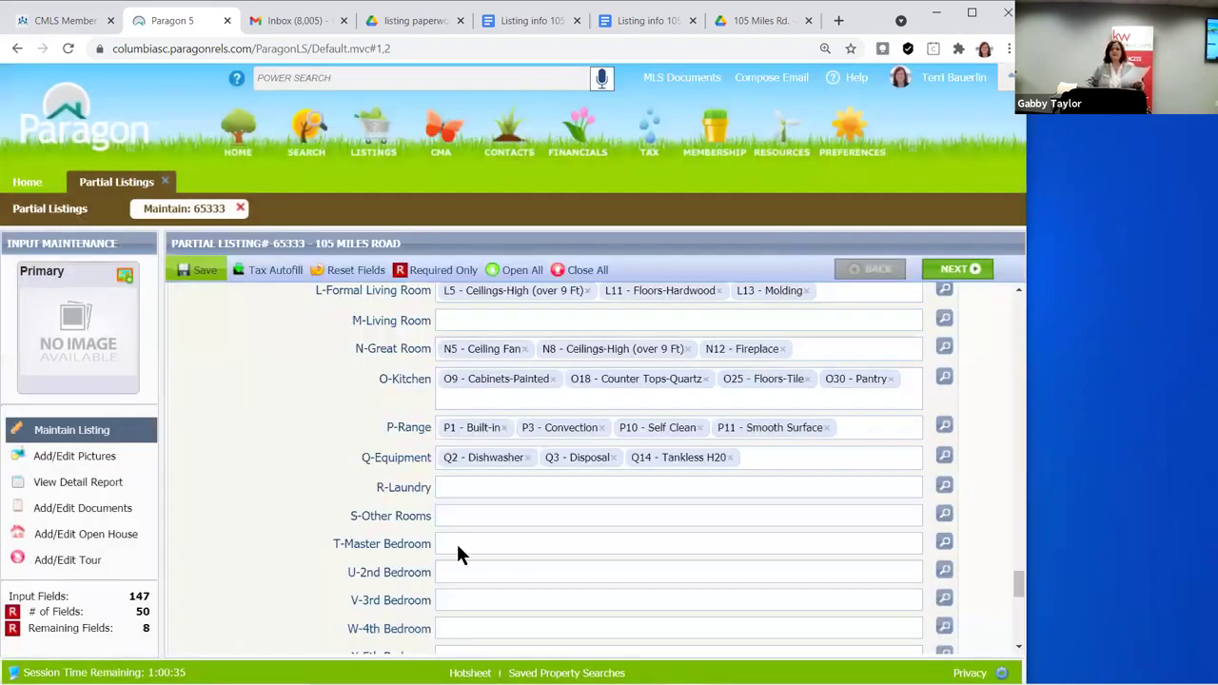
Set the R-Laundry feature to R2 - Closet and save it to the listing
click(758, 487)
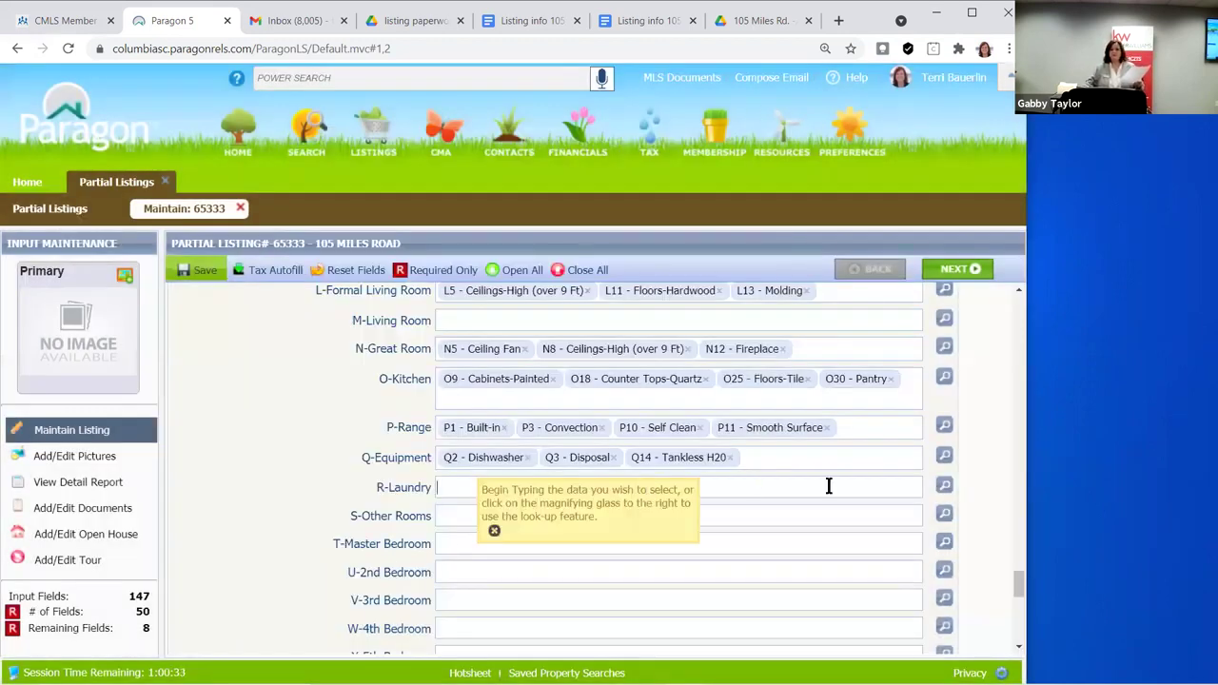
click(943, 486)
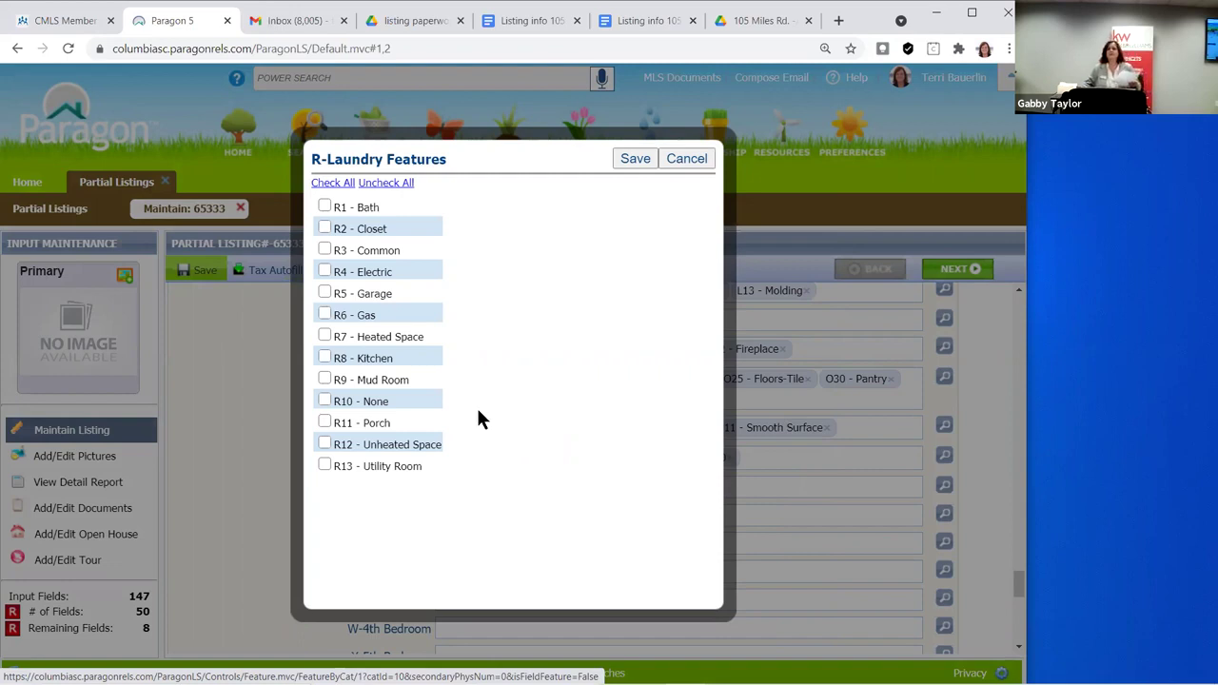
click(321, 228)
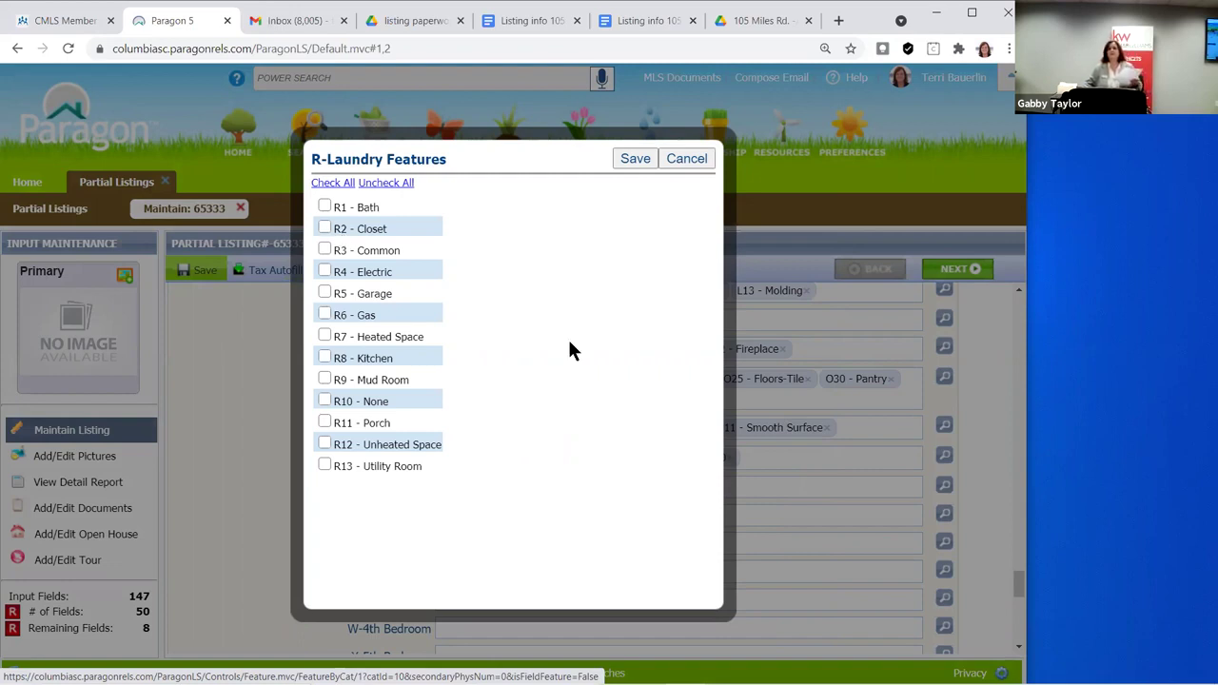
click(635, 159)
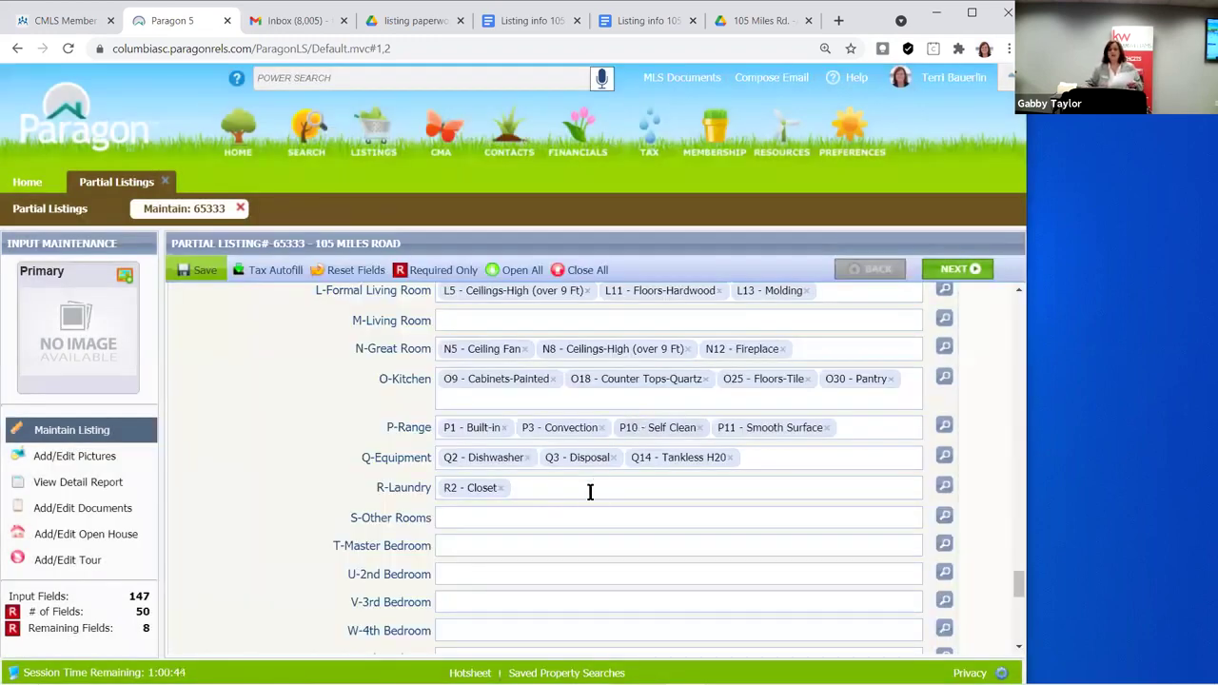
scroll(551, 531, down, 1)
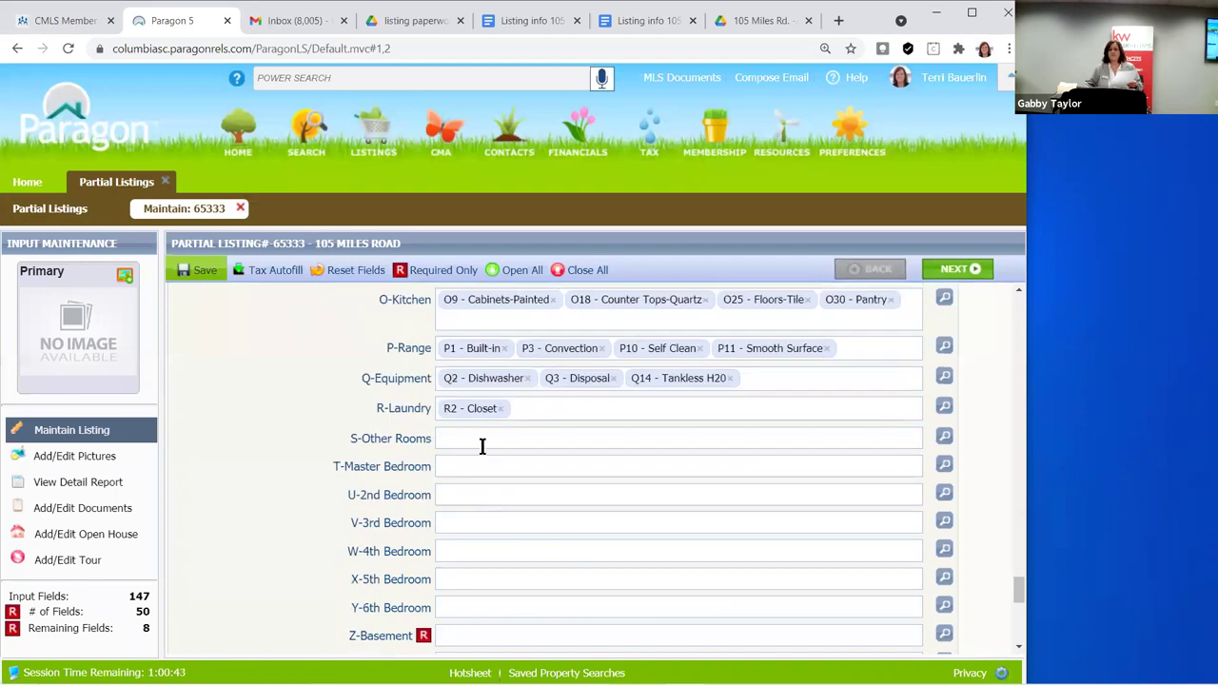
click(563, 441)
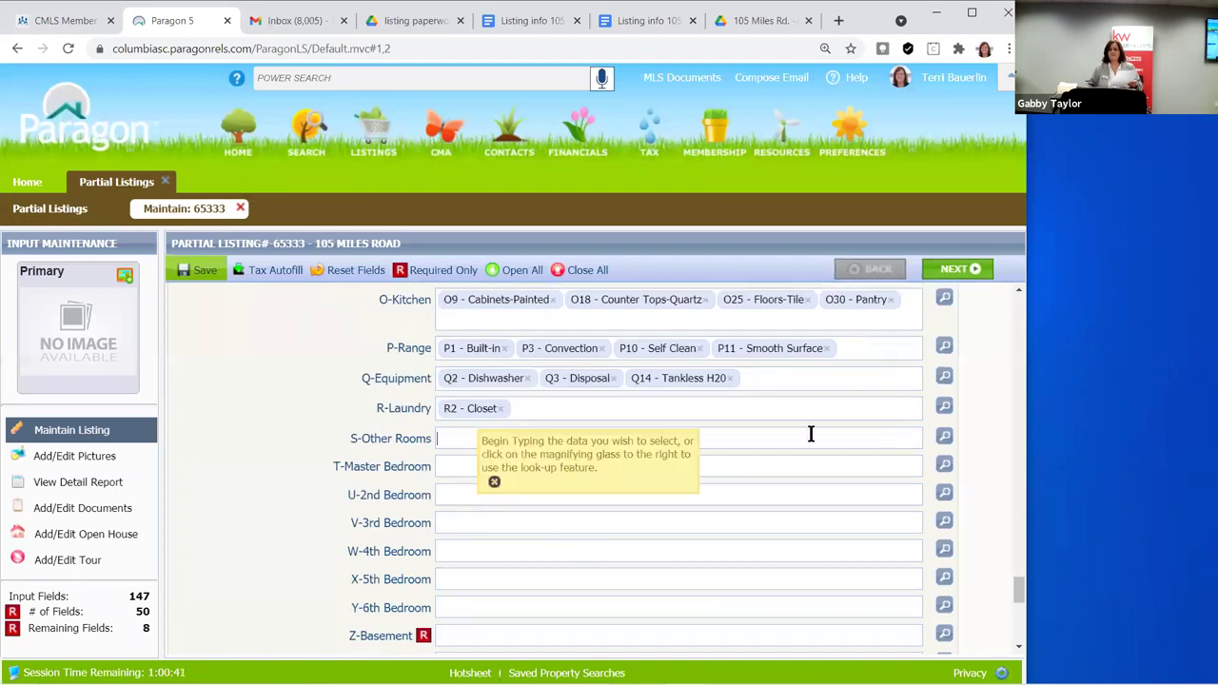
click(943, 441)
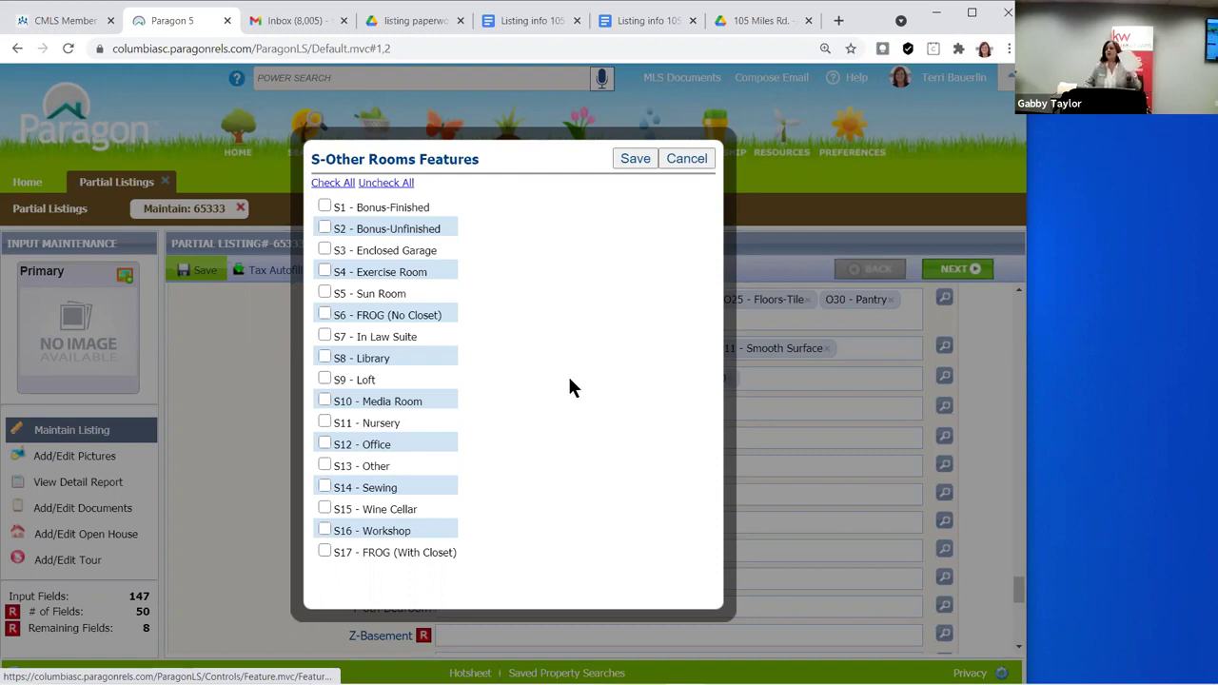
click(687, 159)
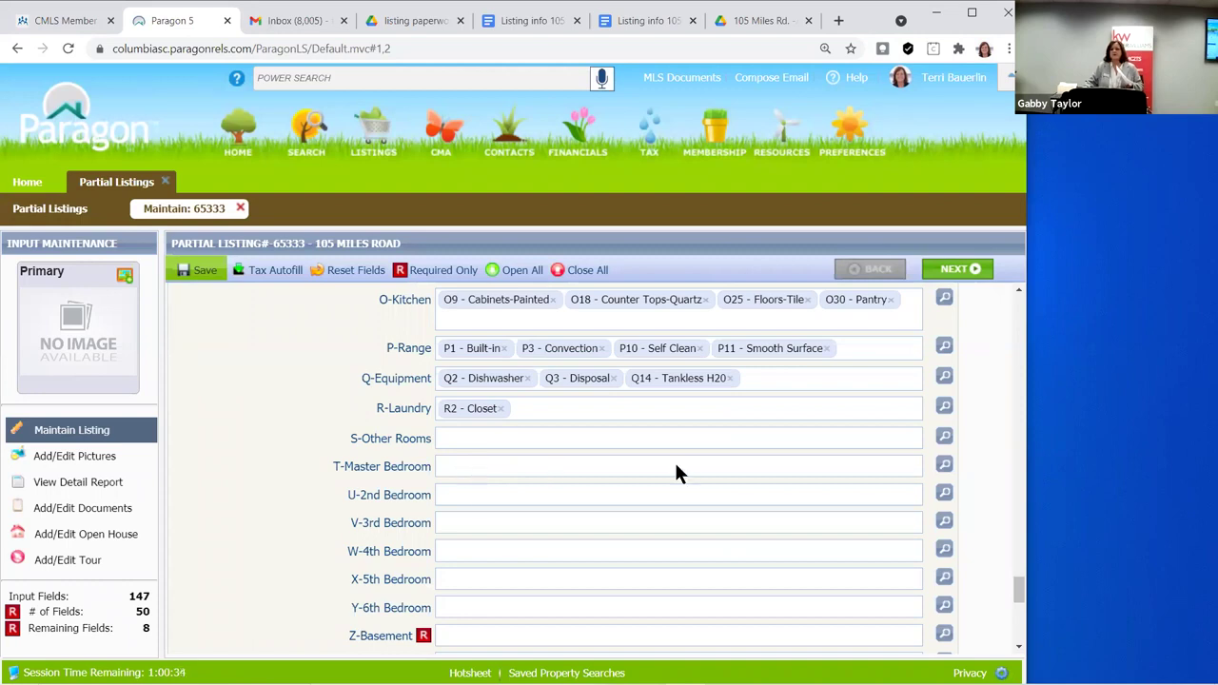
click(944, 464)
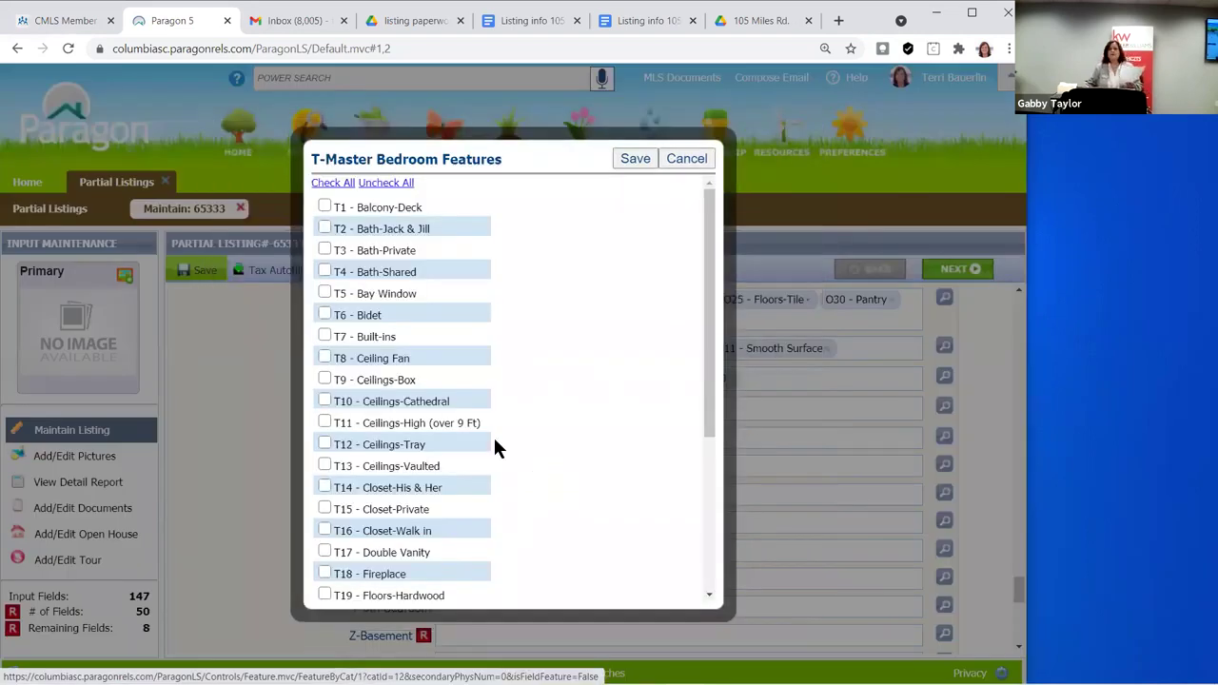
Tick T3 - Bath-Private and T8 - Ceiling Fan in the T-Master Bedroom picker
click(325, 249)
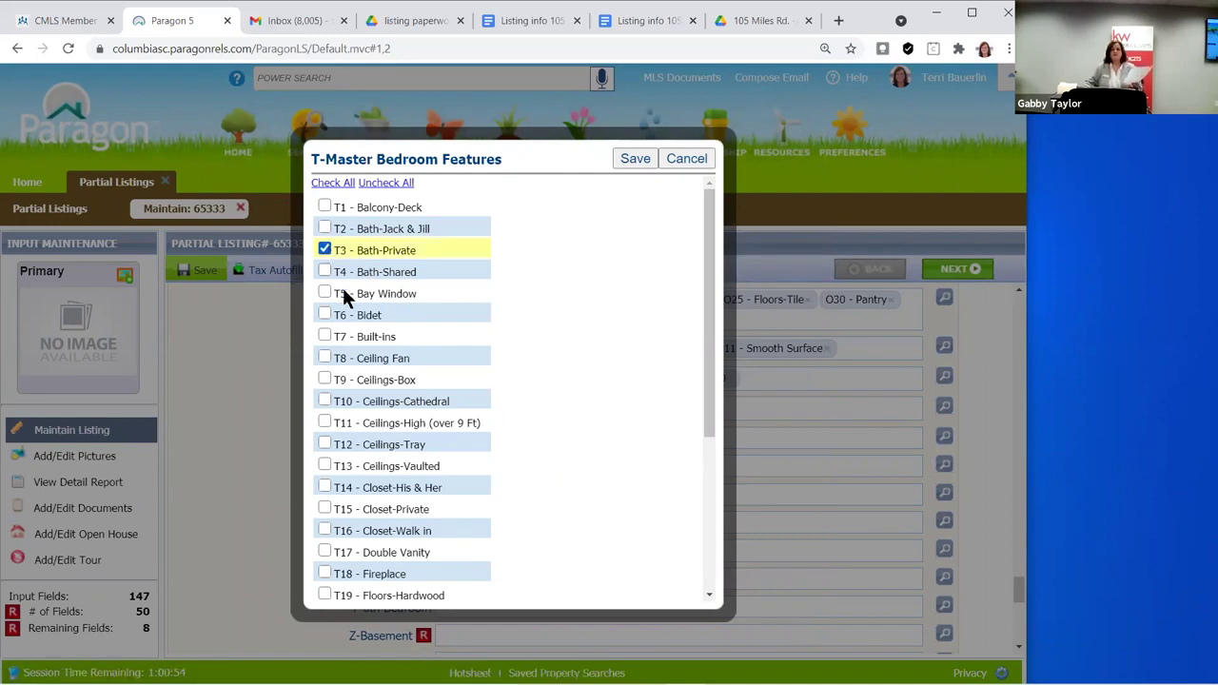
click(326, 359)
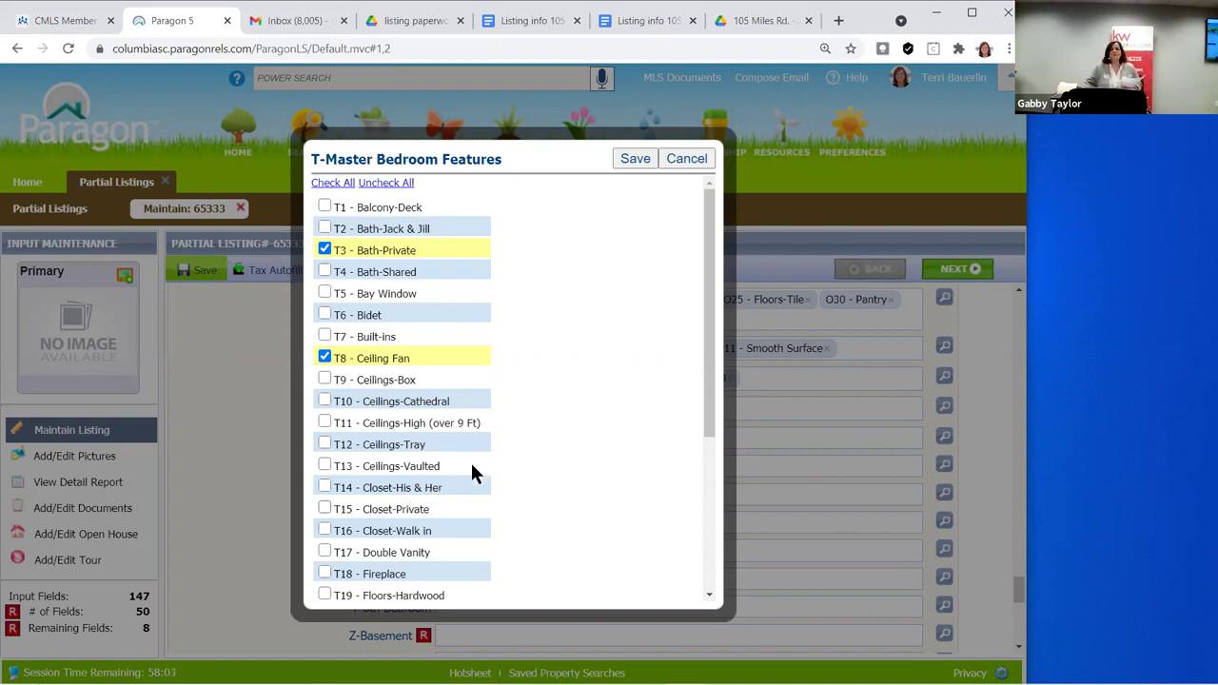
Save T3 - Bath-Private and T8 - Ceiling Fan into the T-Master Bedroom field
scroll(433, 495, down, 1)
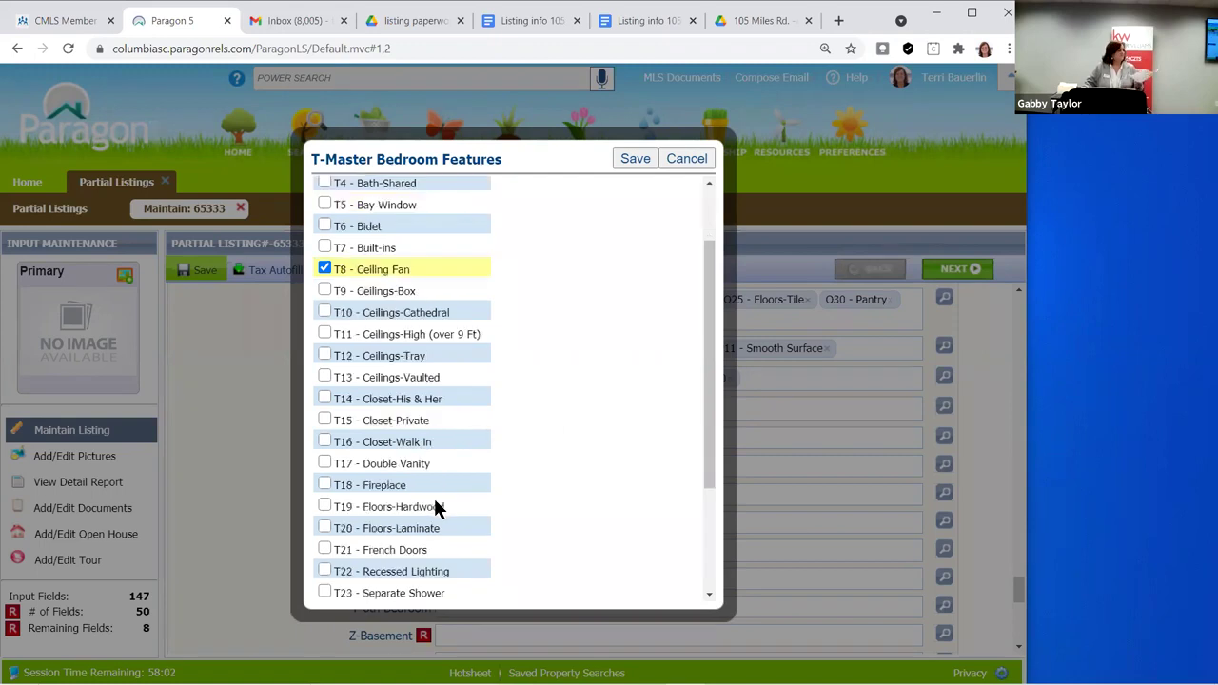
scroll(433, 495, down, 2)
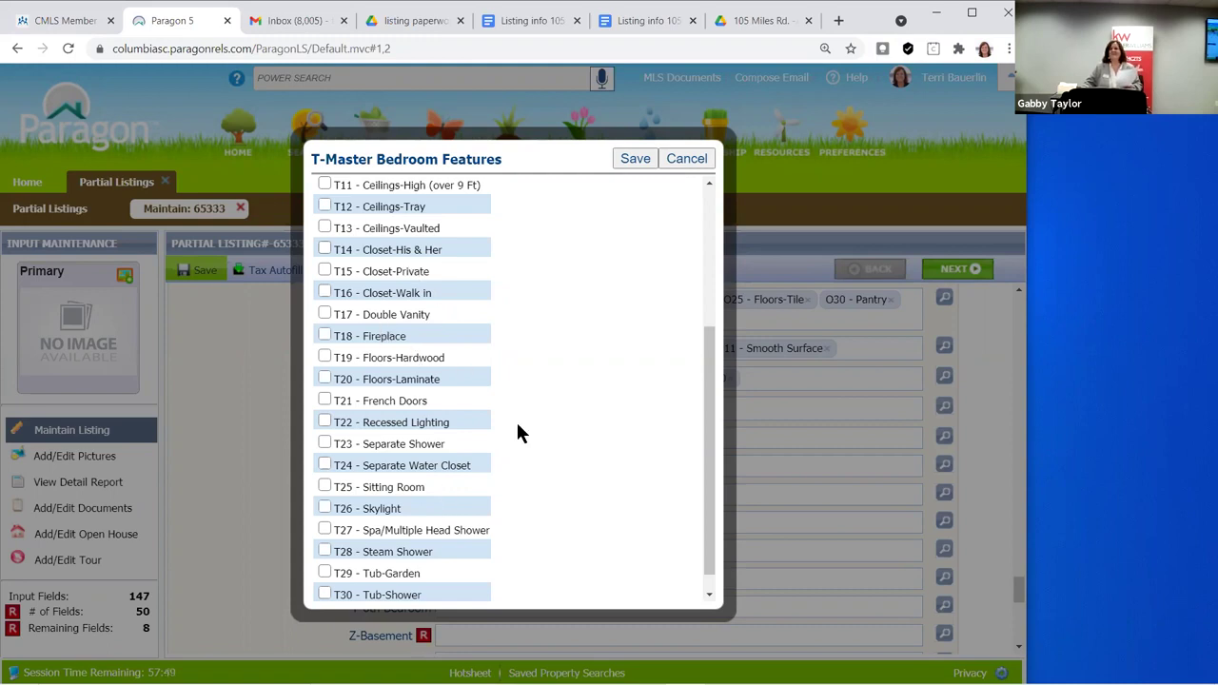
click(636, 159)
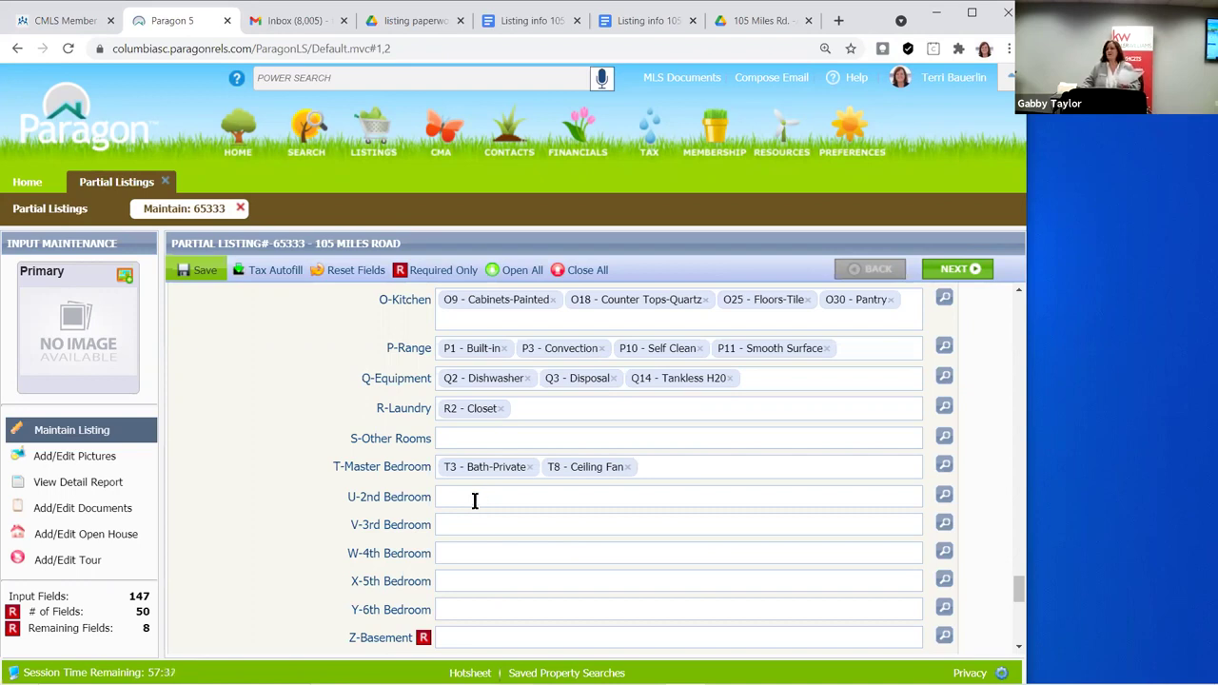
click(475, 500)
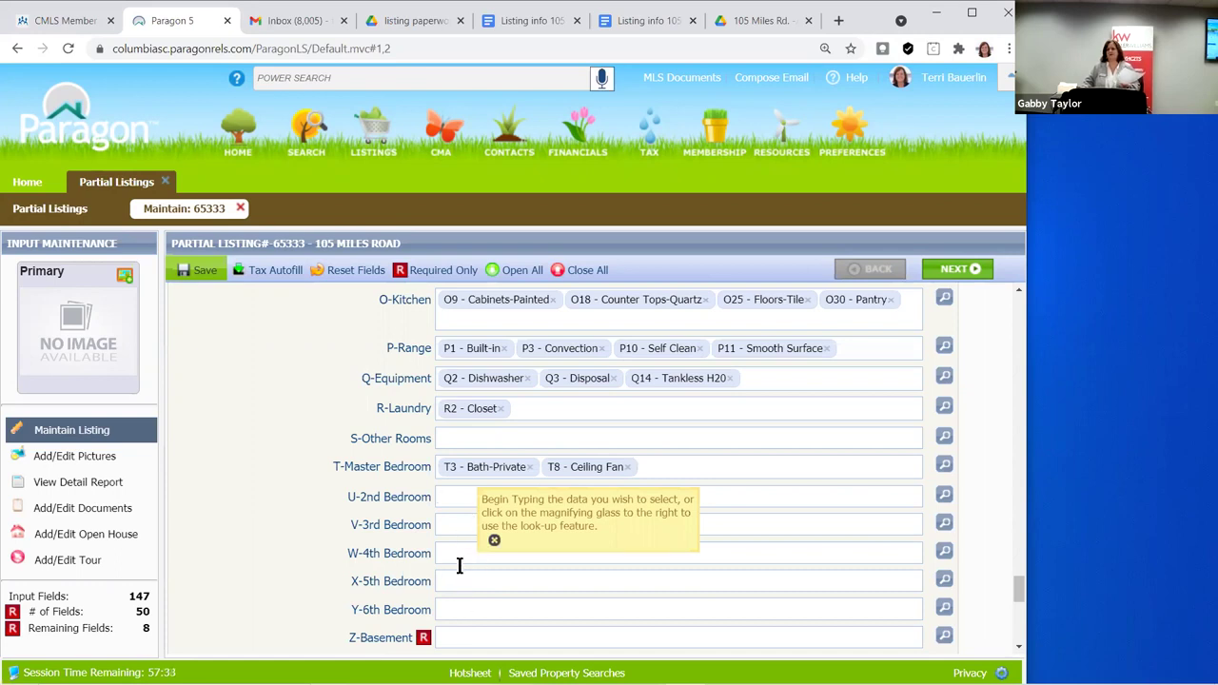
Set Z-Basement to Z1 - No
scroll(493, 476, down, 1)
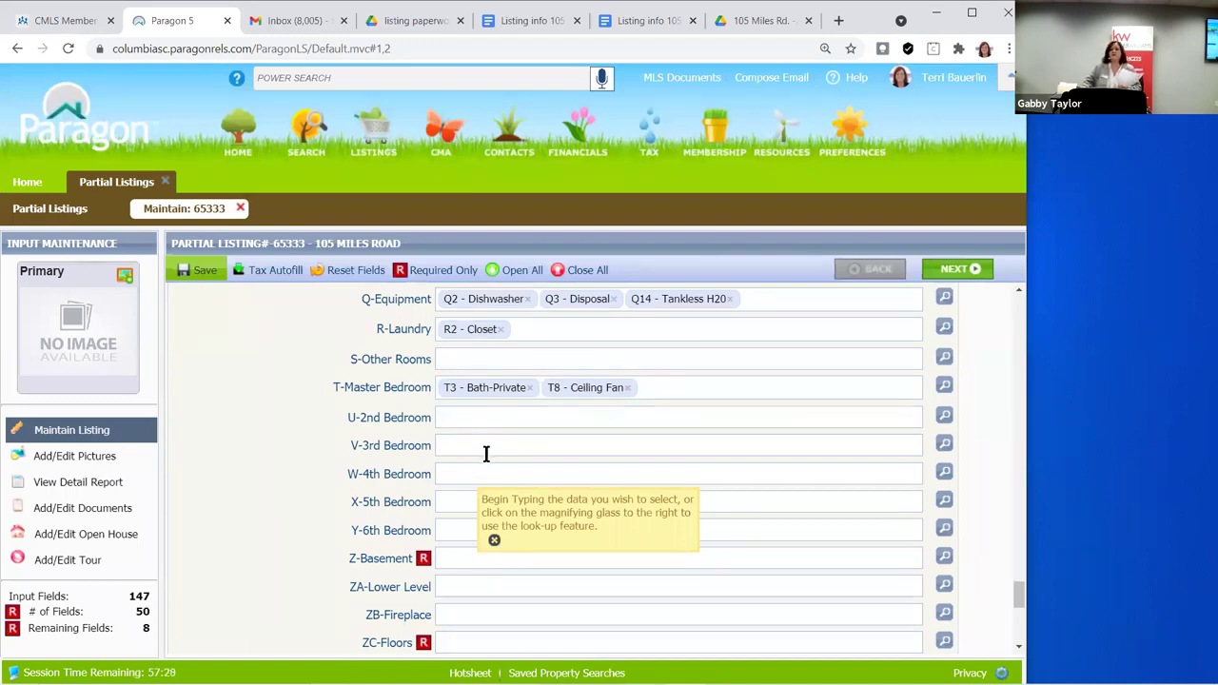
scroll(486, 454, down, 1)
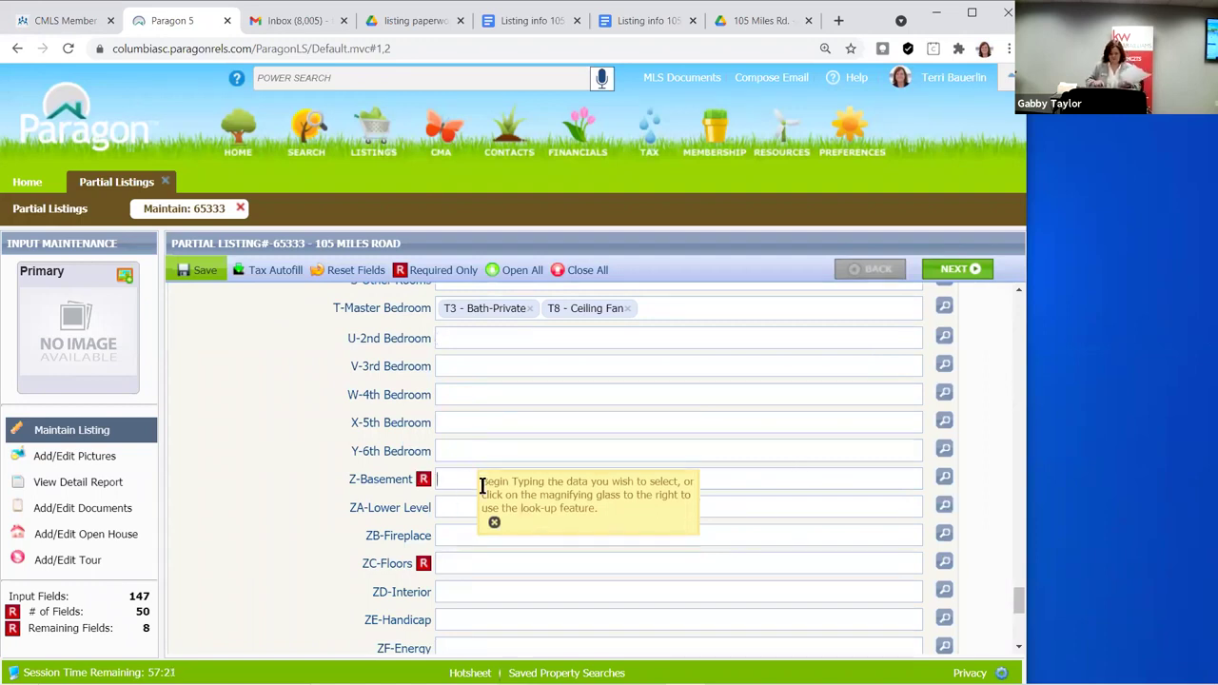
text(n)
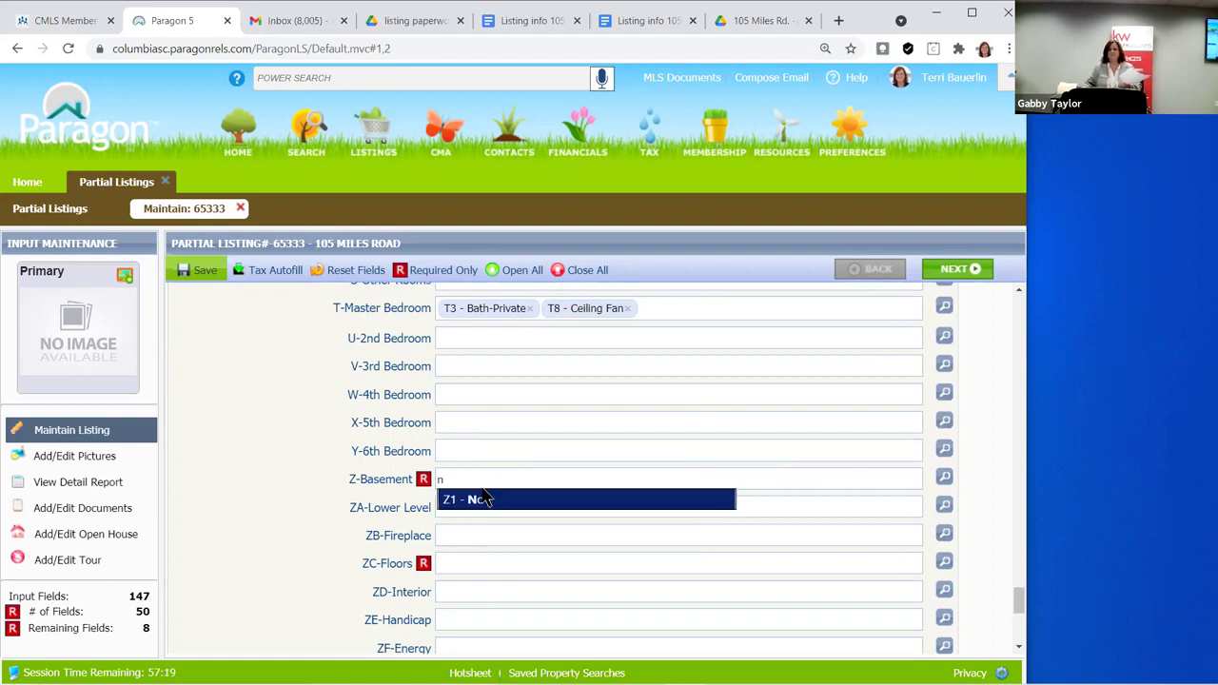
click(484, 501)
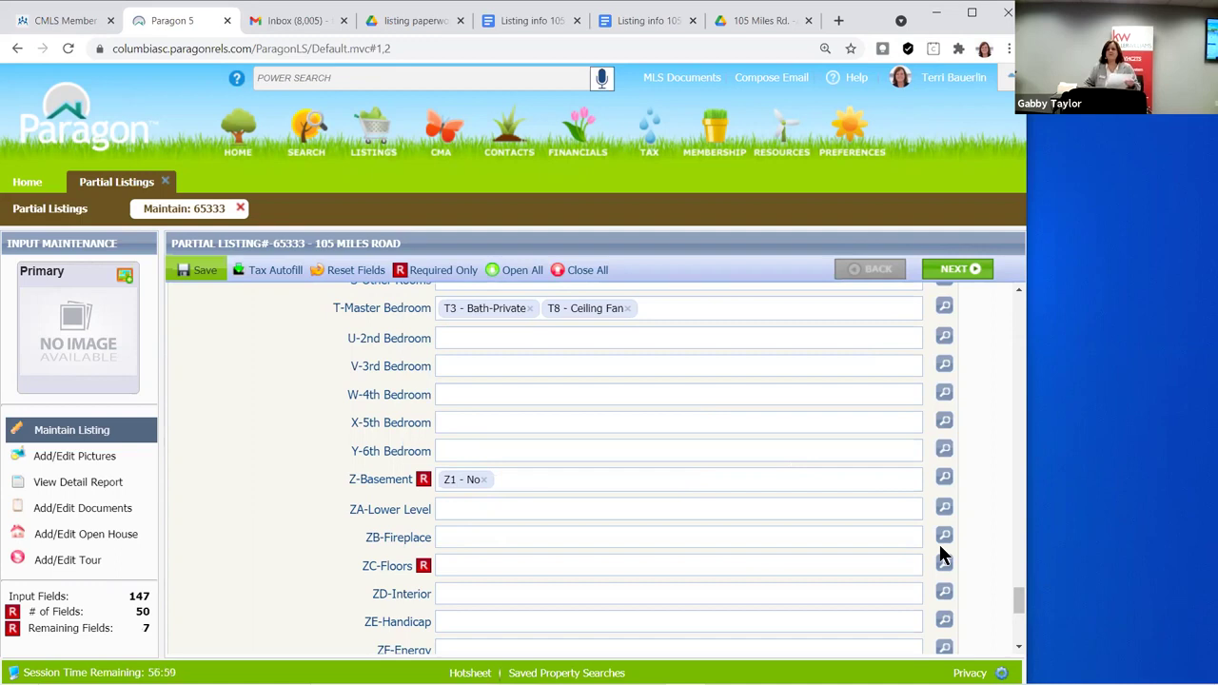
Set ZB-Fireplace to ZB7 - Wood Burning from the suggestions
click(483, 538)
text(w)
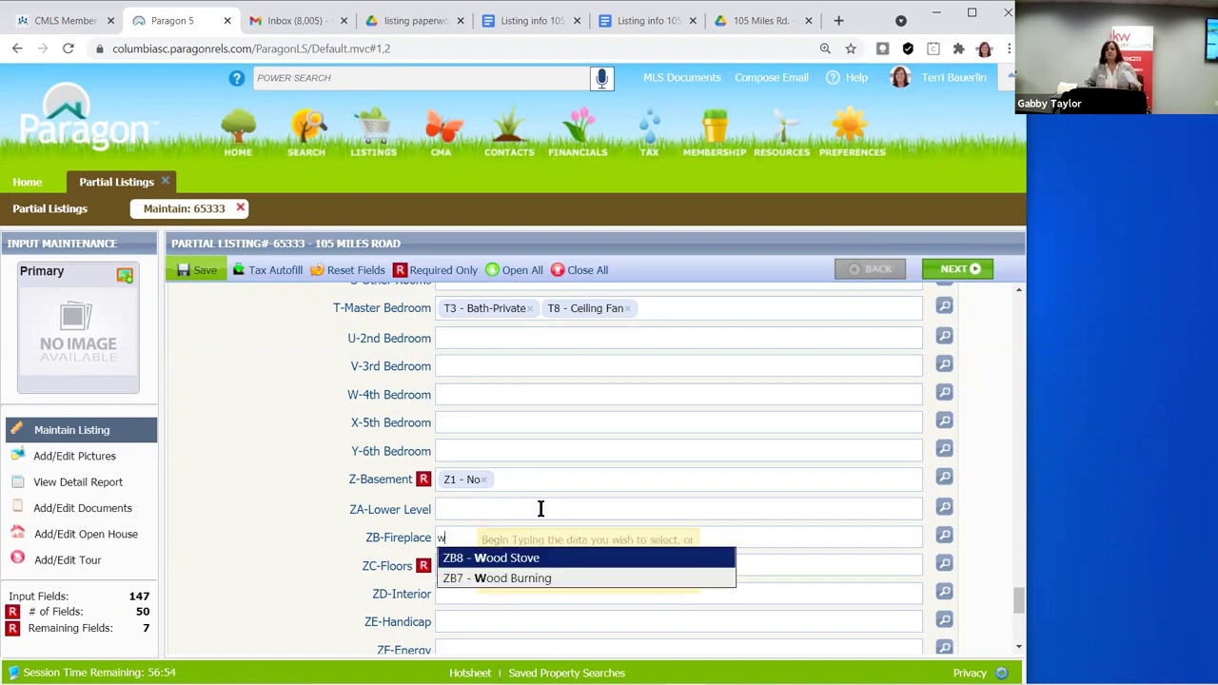
click(546, 579)
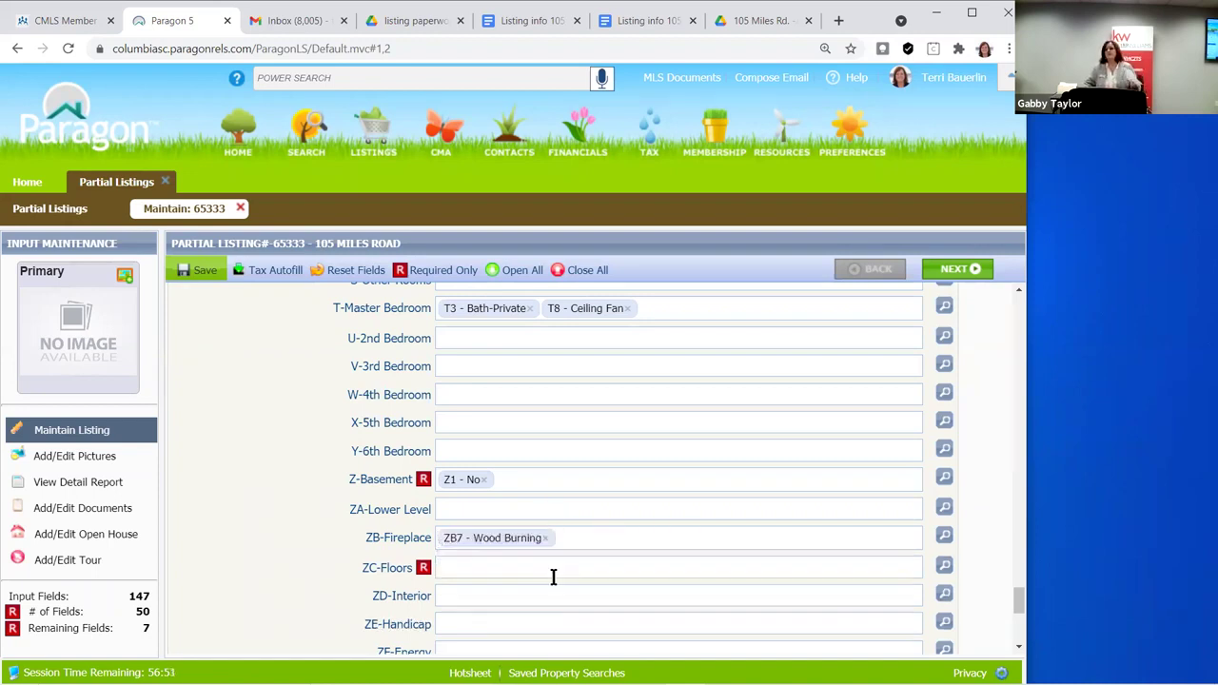
Enter Carpet, Tile and Hardwood in ZC-Floors from the autocomplete suggestions
click(473, 569)
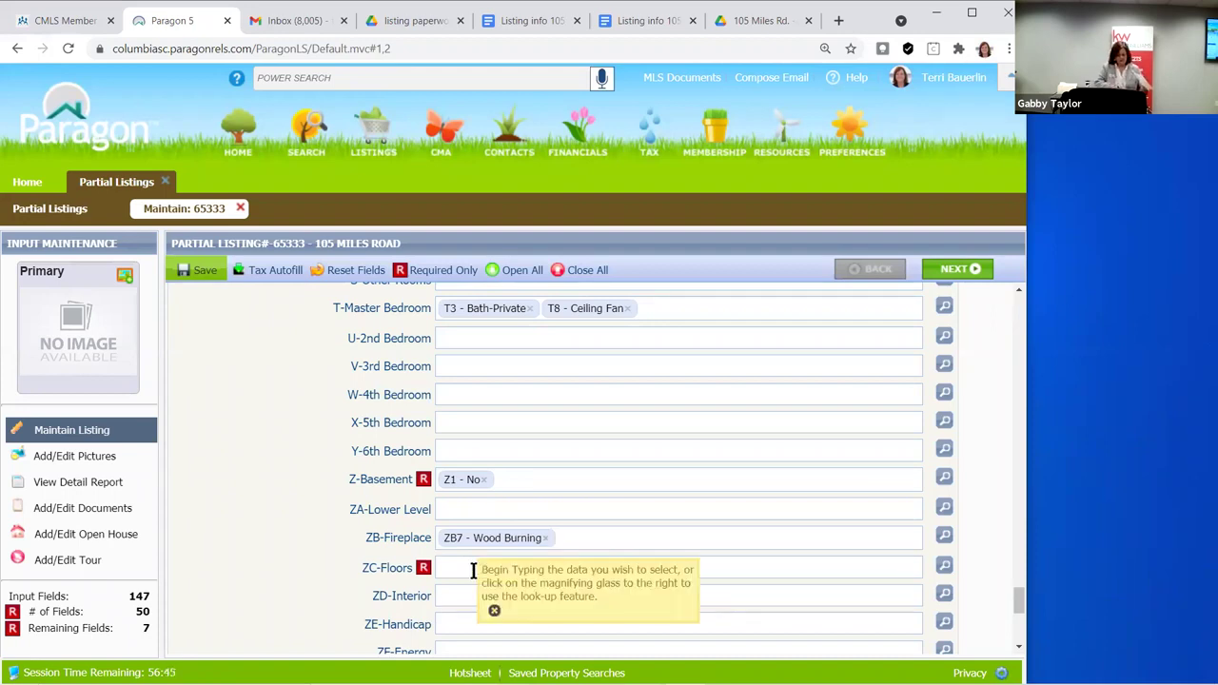
text(c)
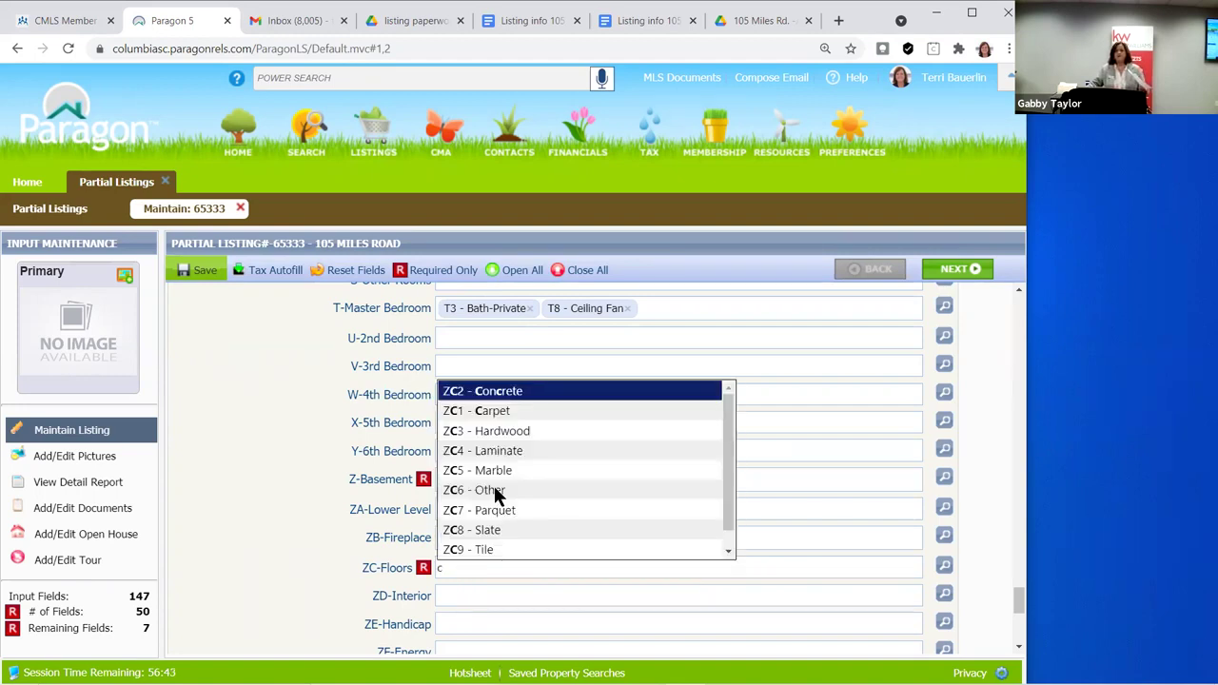
text(a)
key(Return)
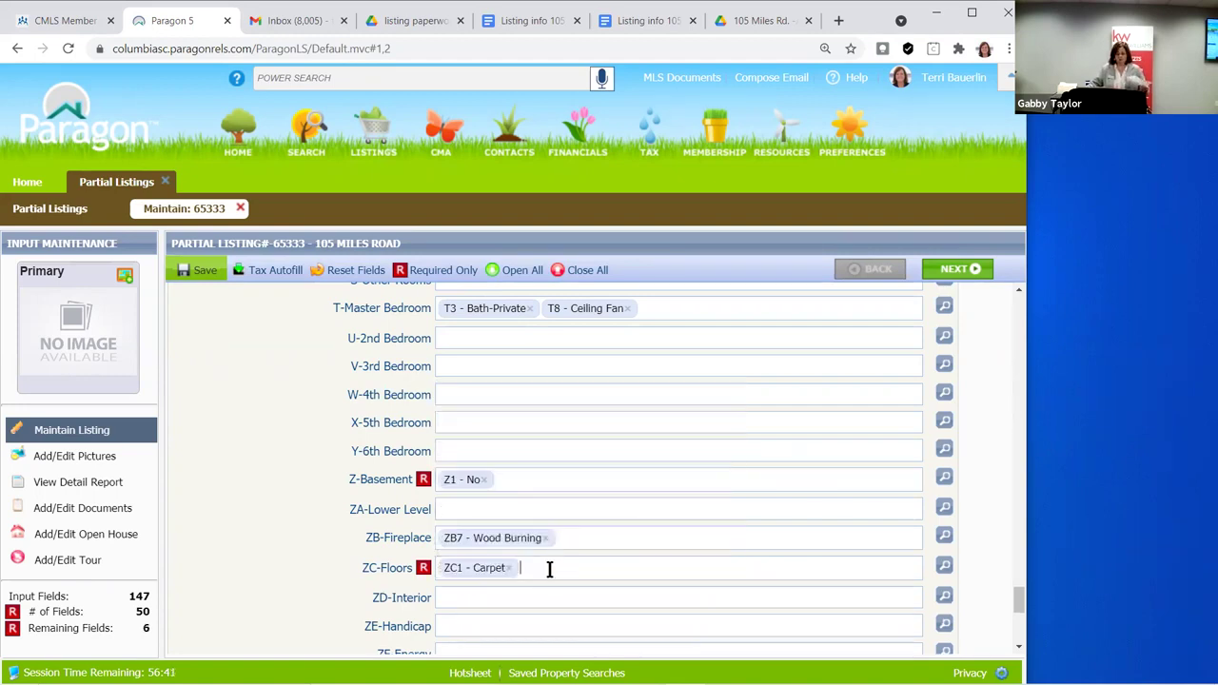
text(t)
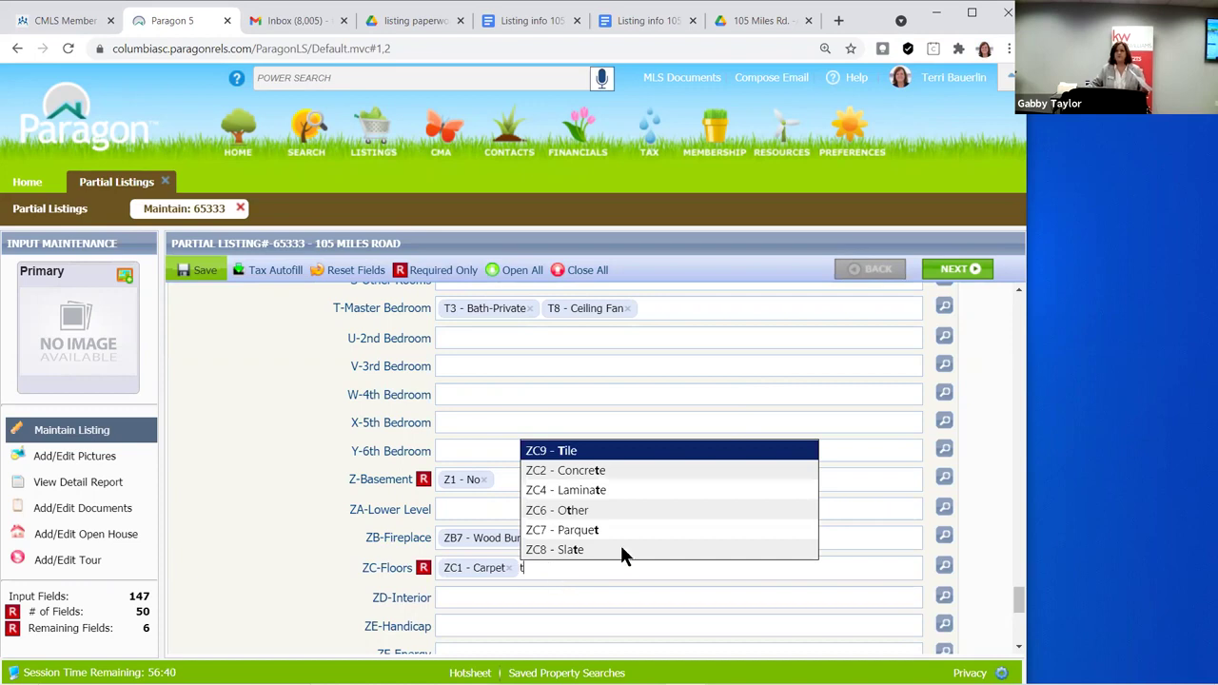
click(582, 447)
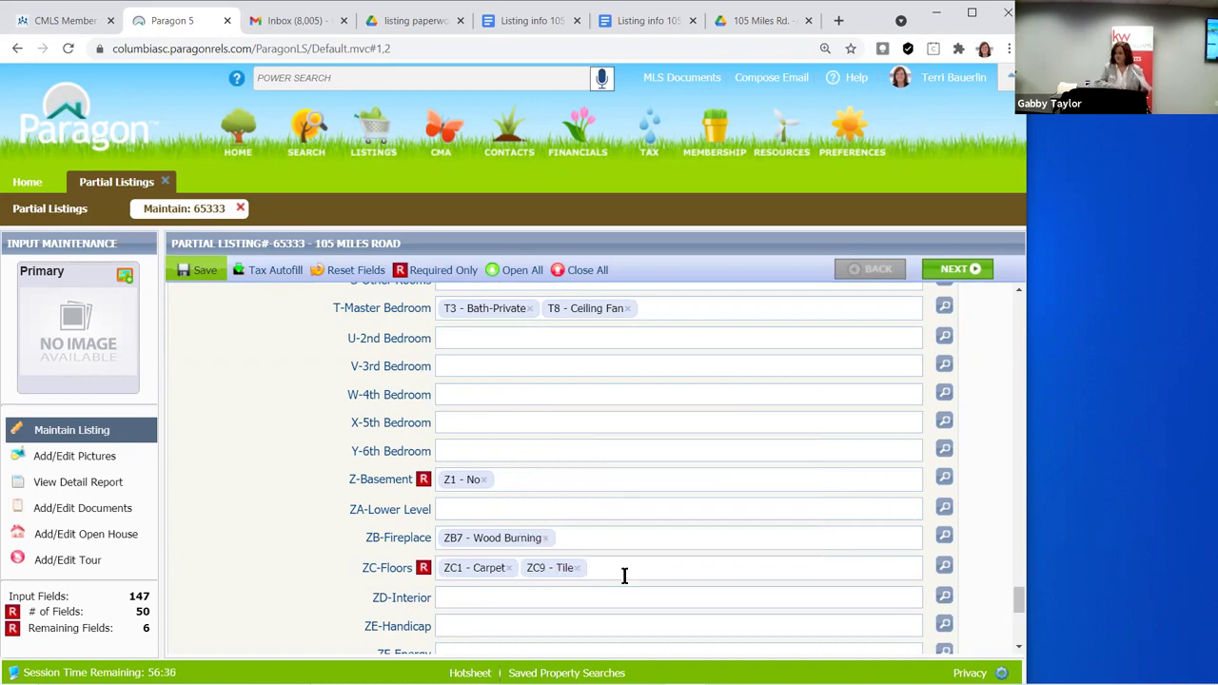
text(wo)
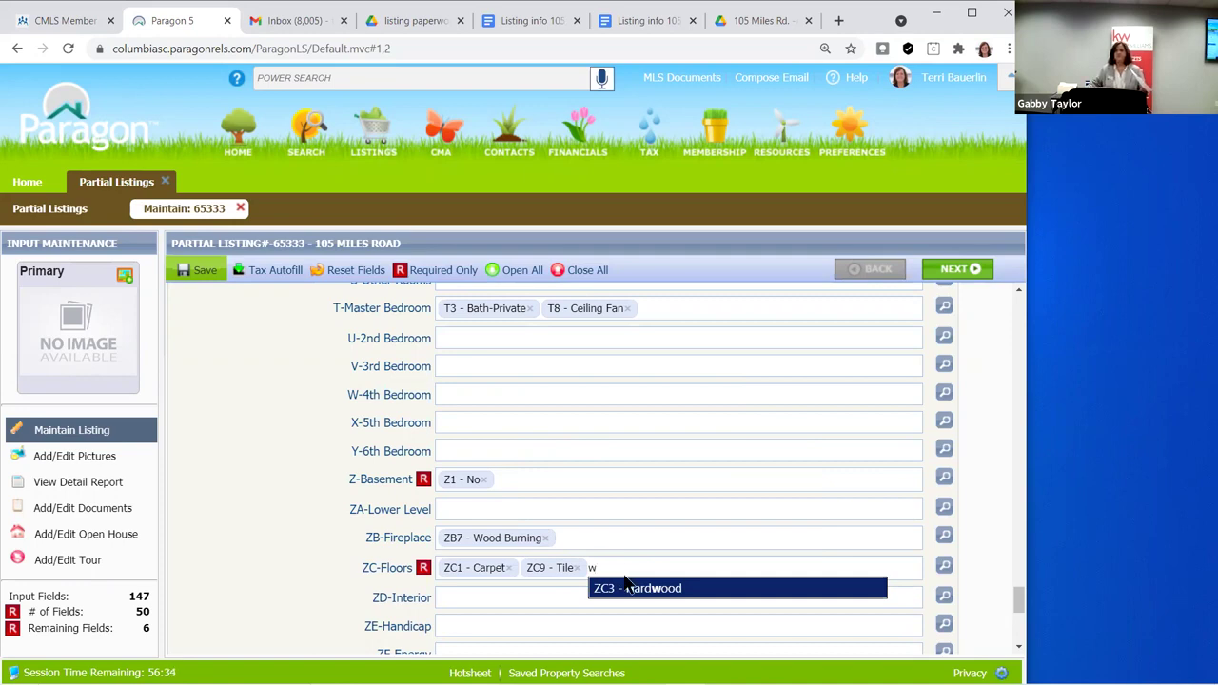
scroll(652, 587, down, 1)
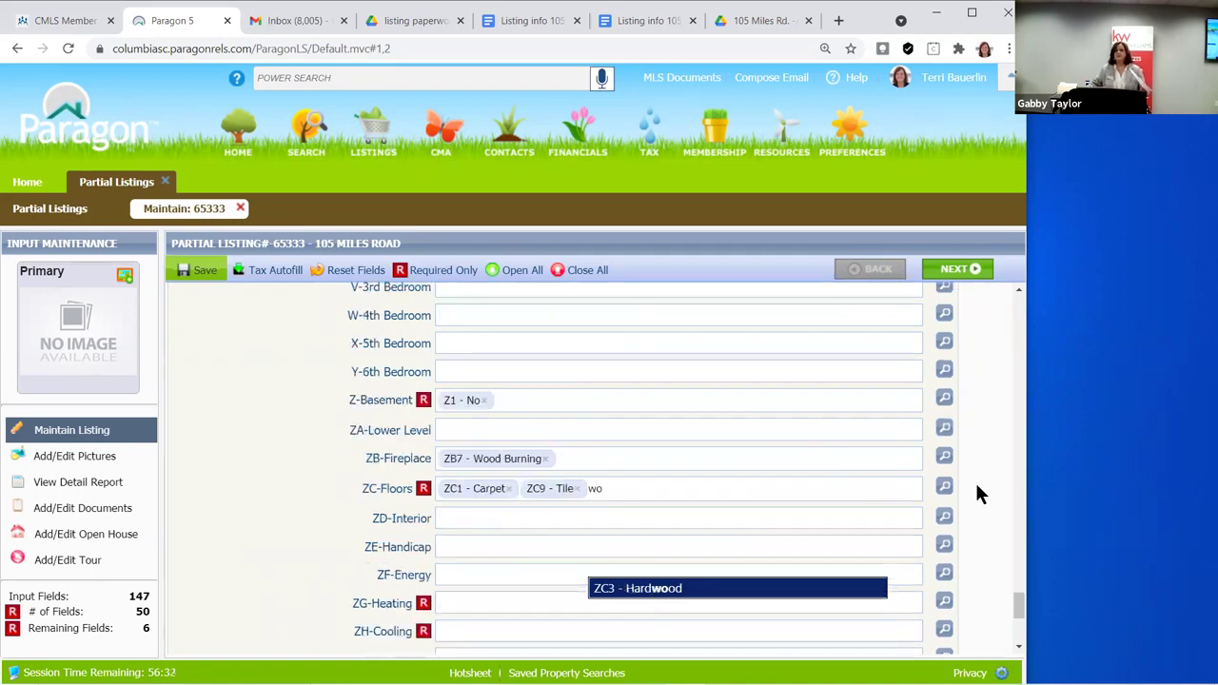
key(Return)
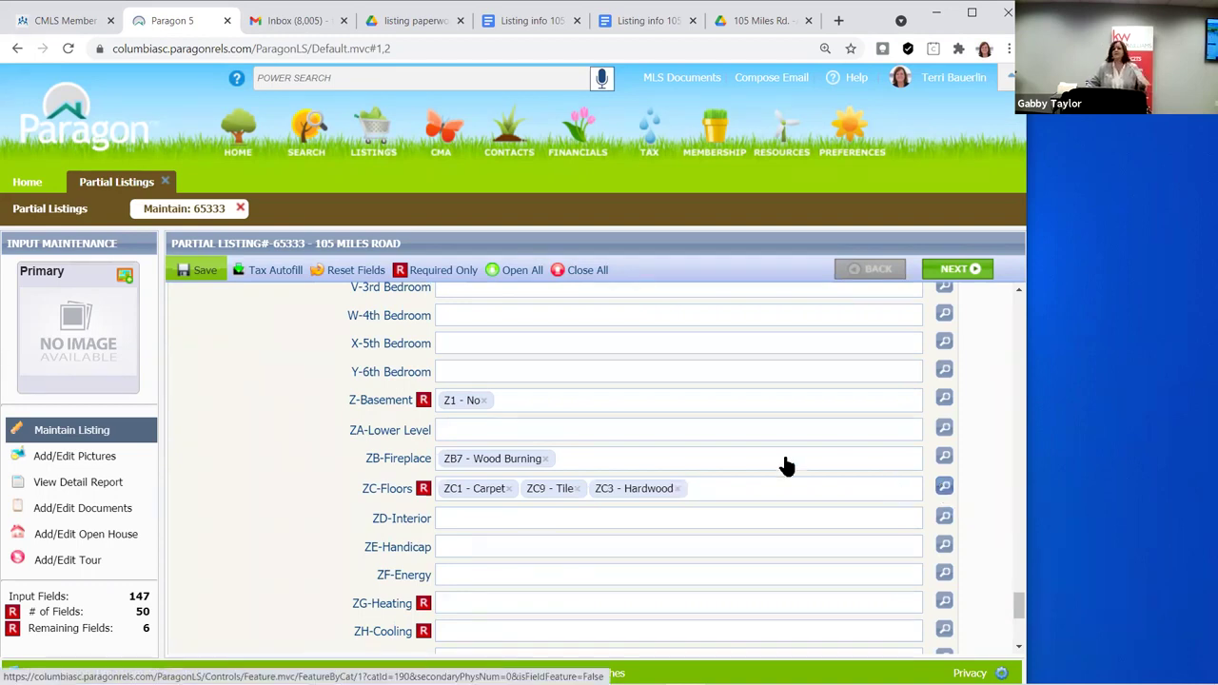
Verify the three floor types in the ZC-Floors lookup and save them
click(785, 487)
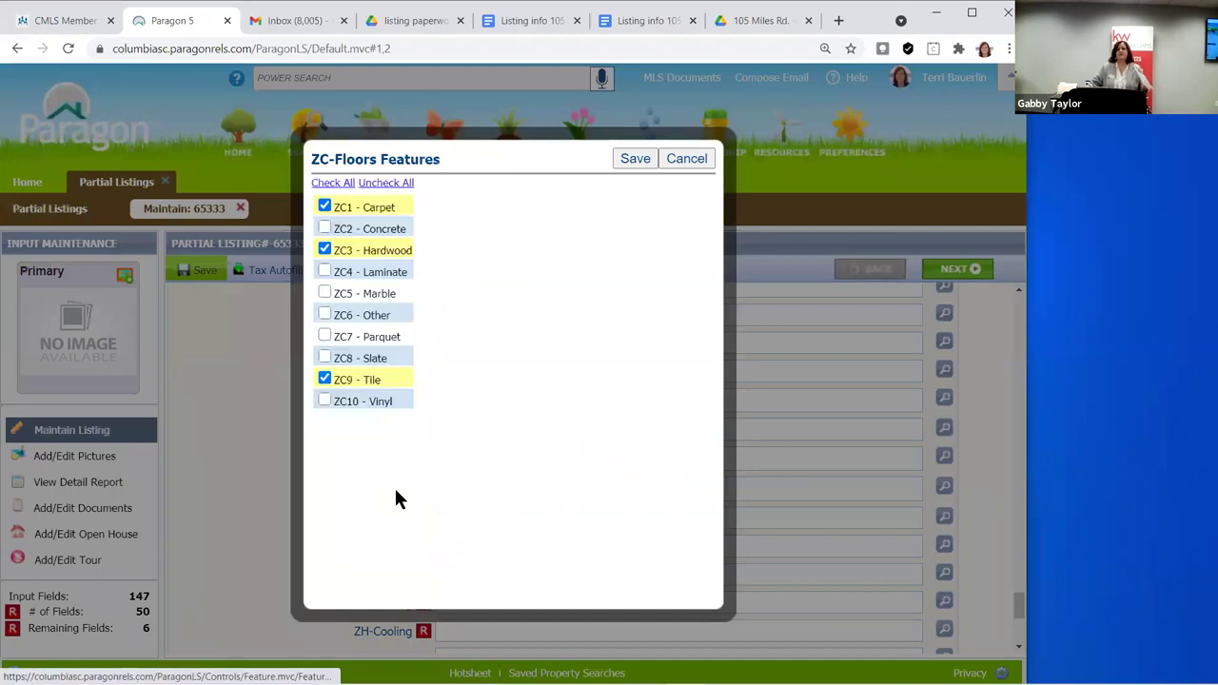
click(634, 158)
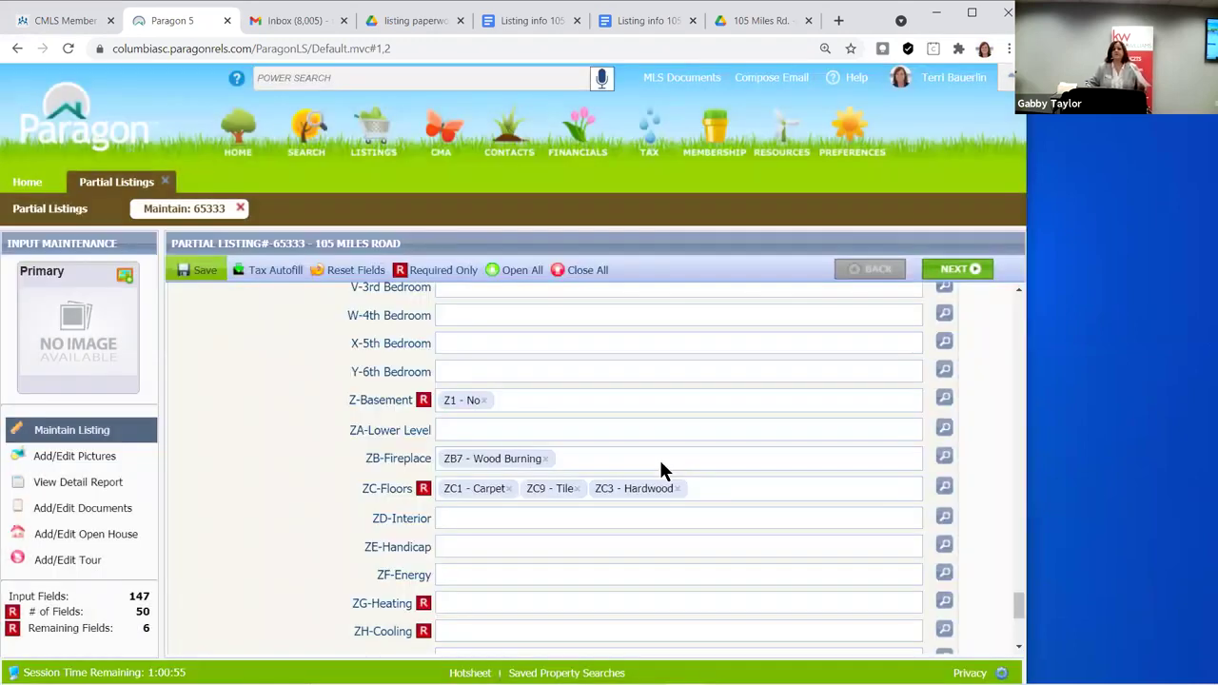
scroll(479, 512, down, 1)
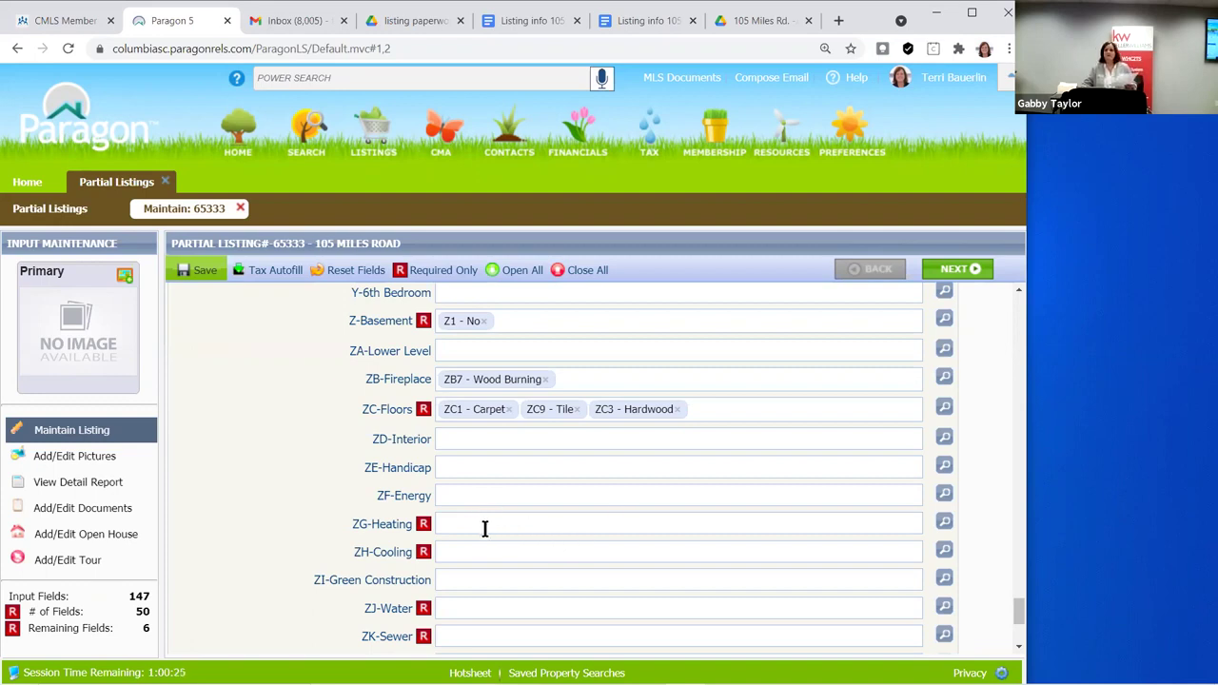
click(453, 445)
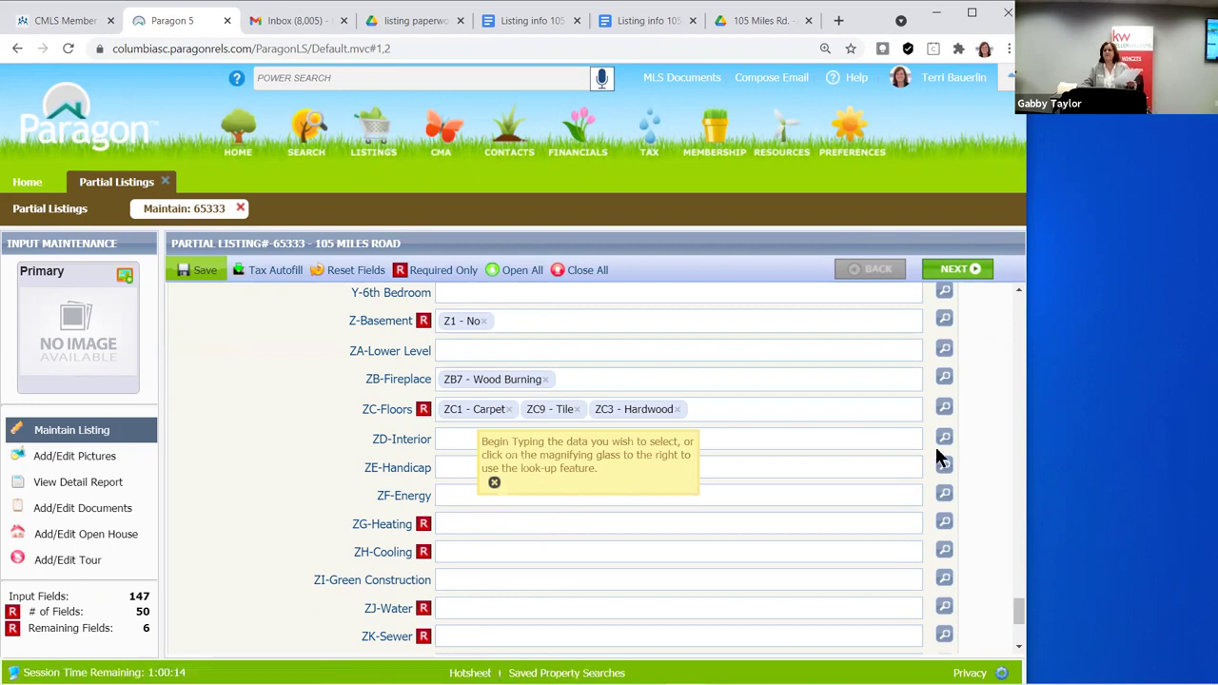
click(472, 456)
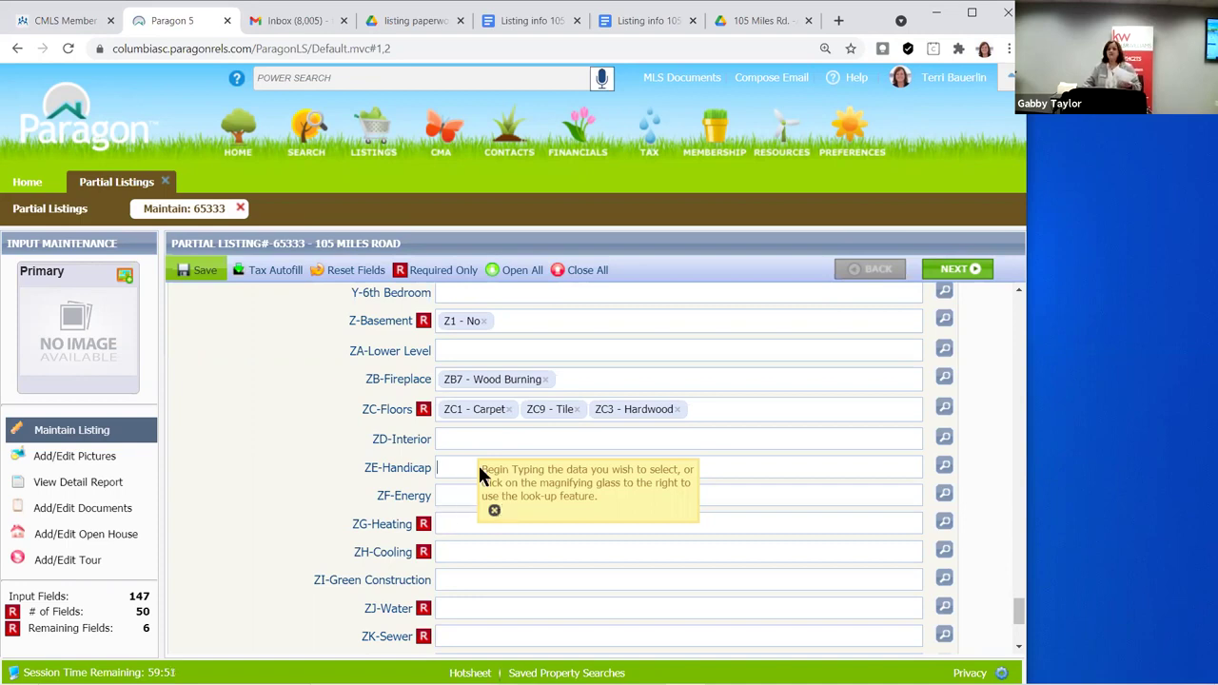
click(458, 498)
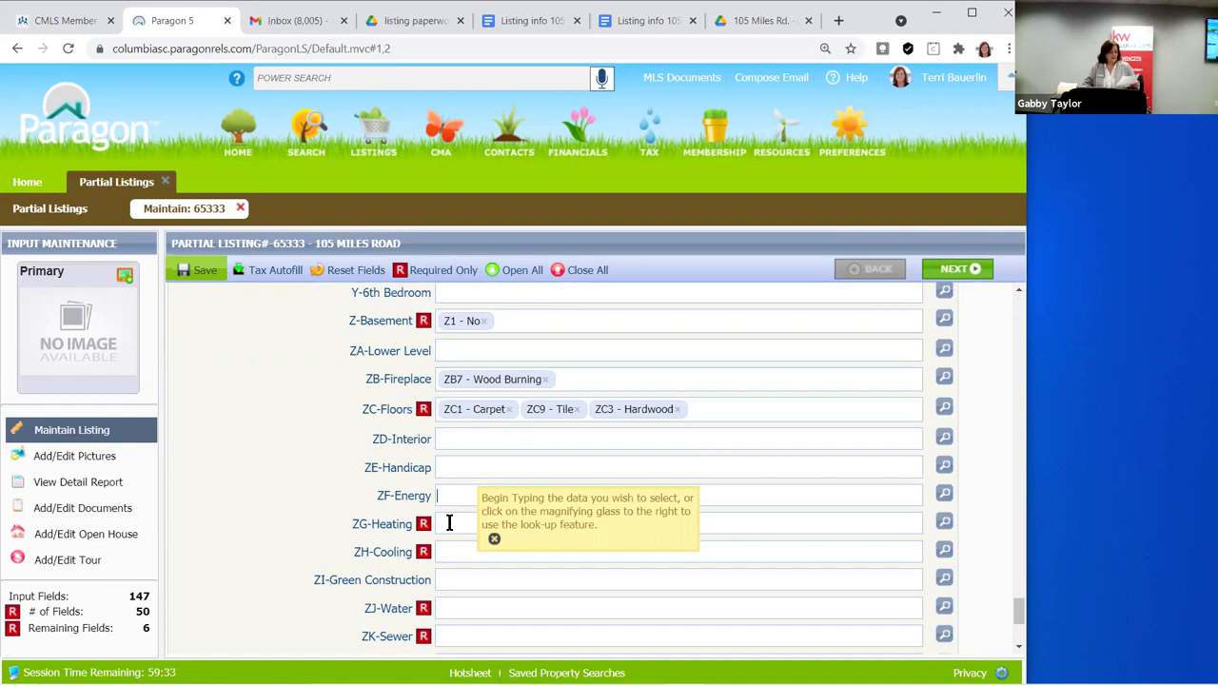
click(449, 523)
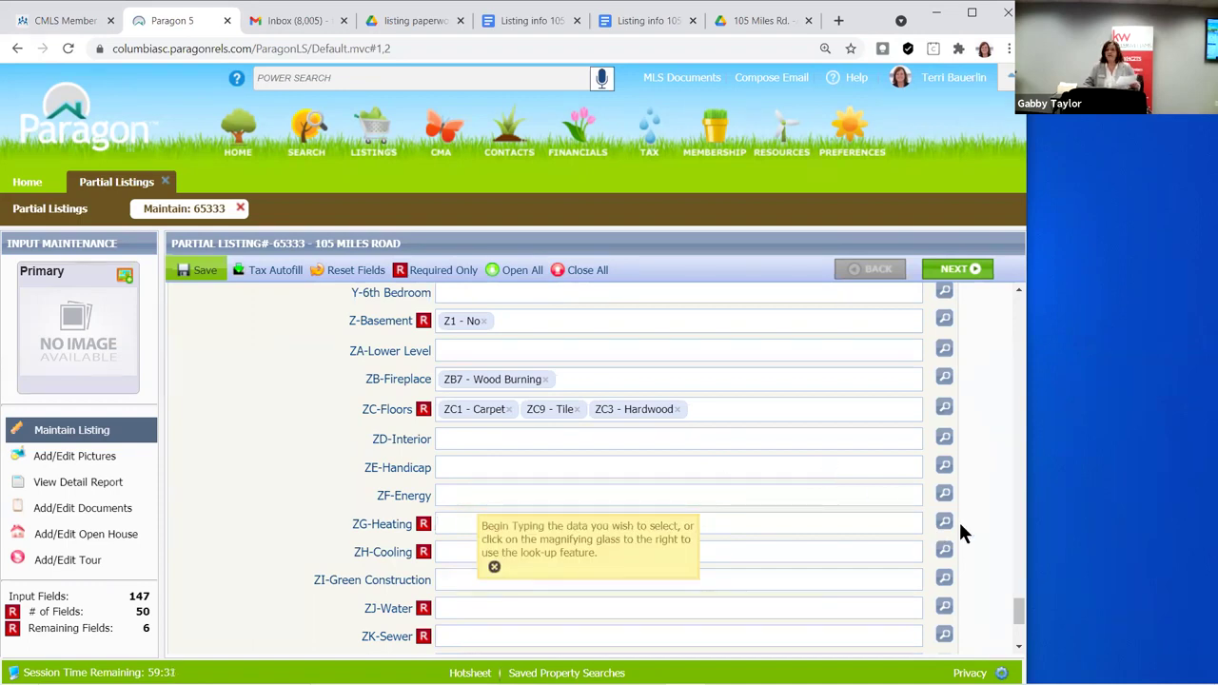
Check ZG2 - Central and ZG9 - Heat Pump 2nd Lvl in the ZG-Heating list
click(742, 467)
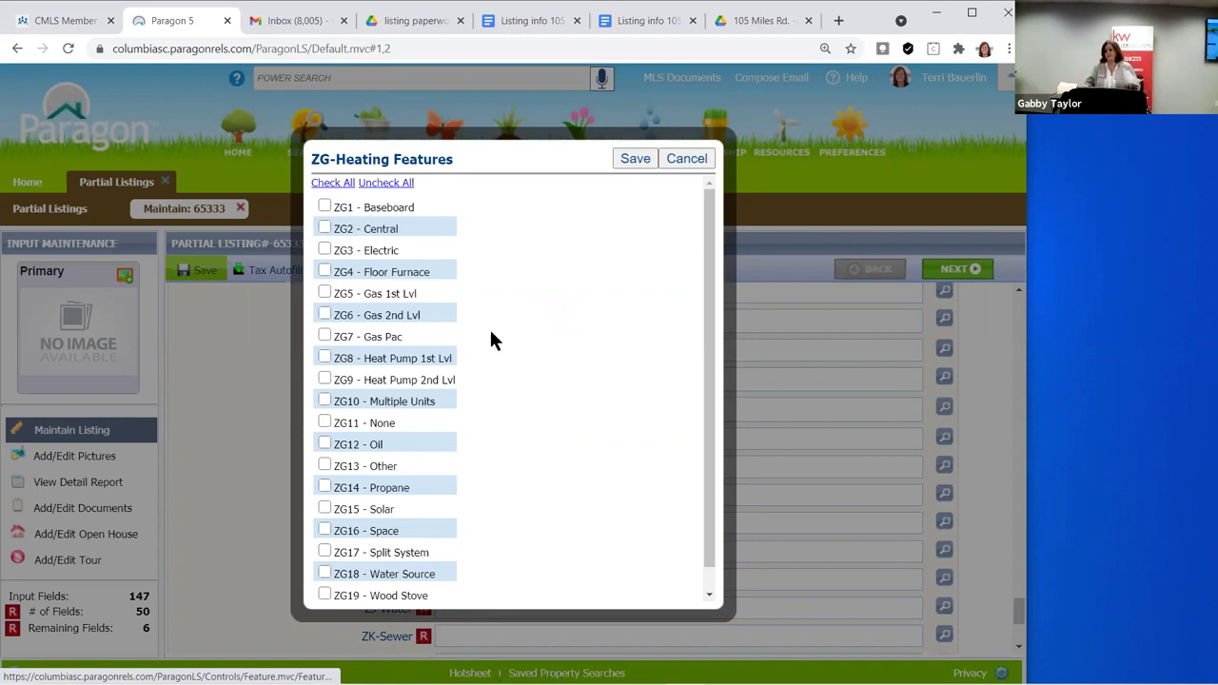
click(324, 230)
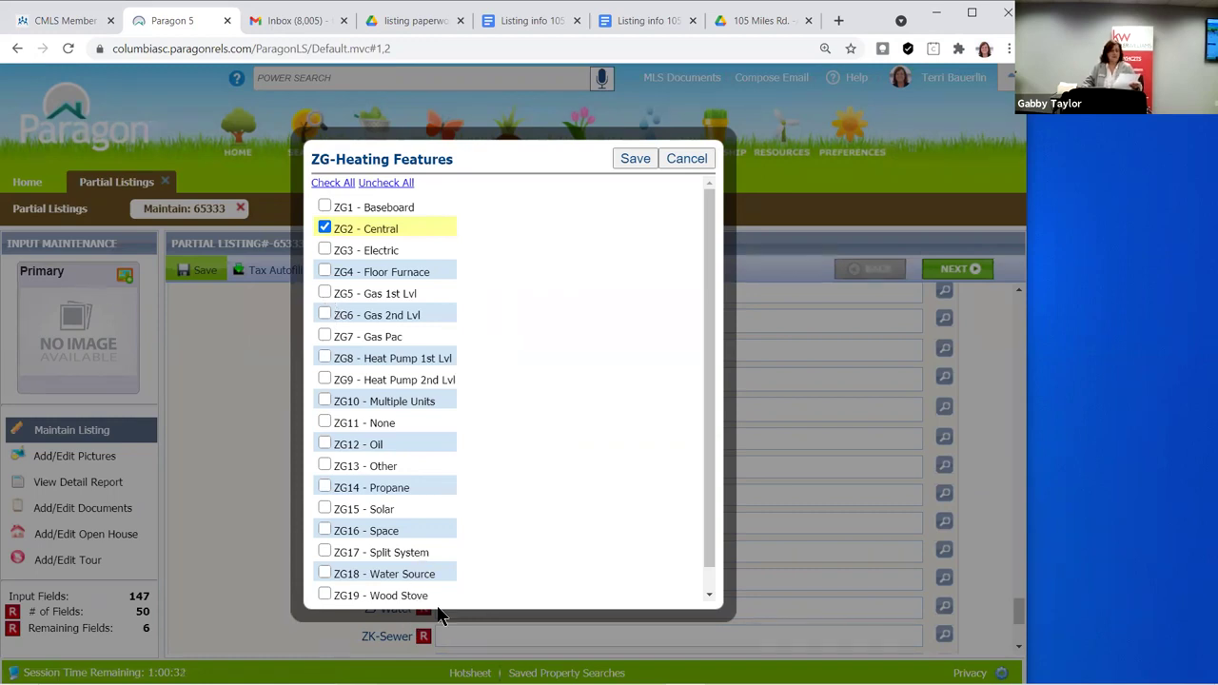
click(326, 380)
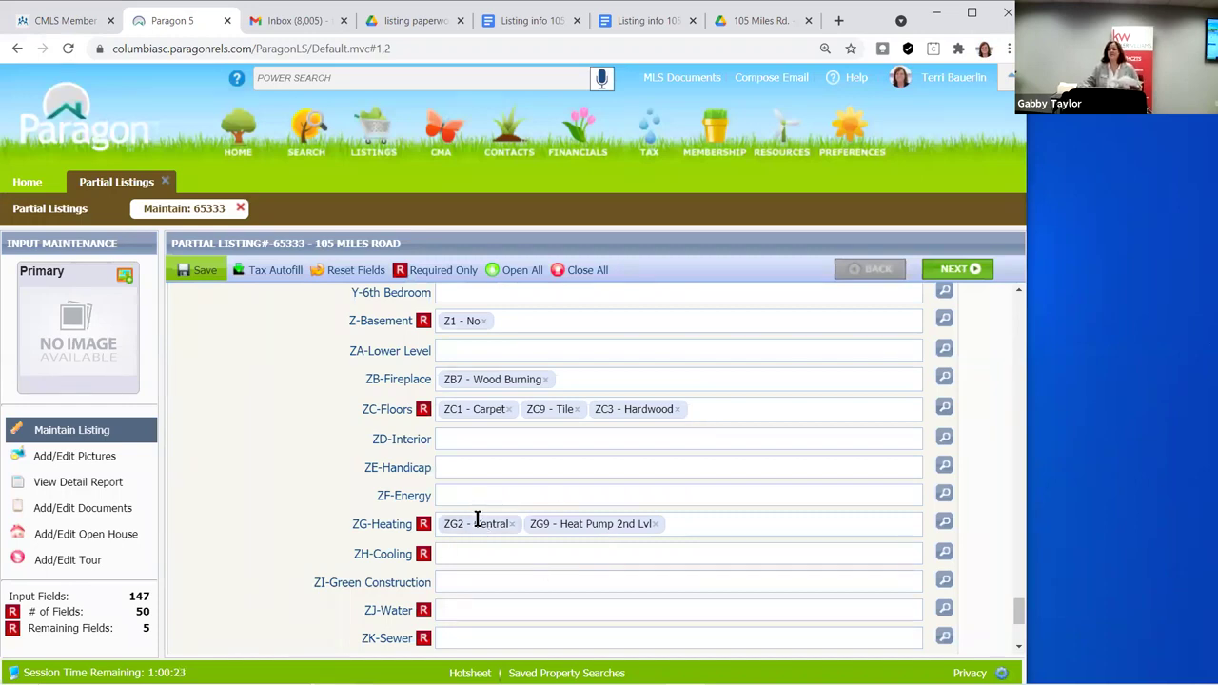
Set ZH-Cooling to ZH1 - Central and ZH4 - Heat Pump 2nd Lvl
scroll(476, 504, down, 1)
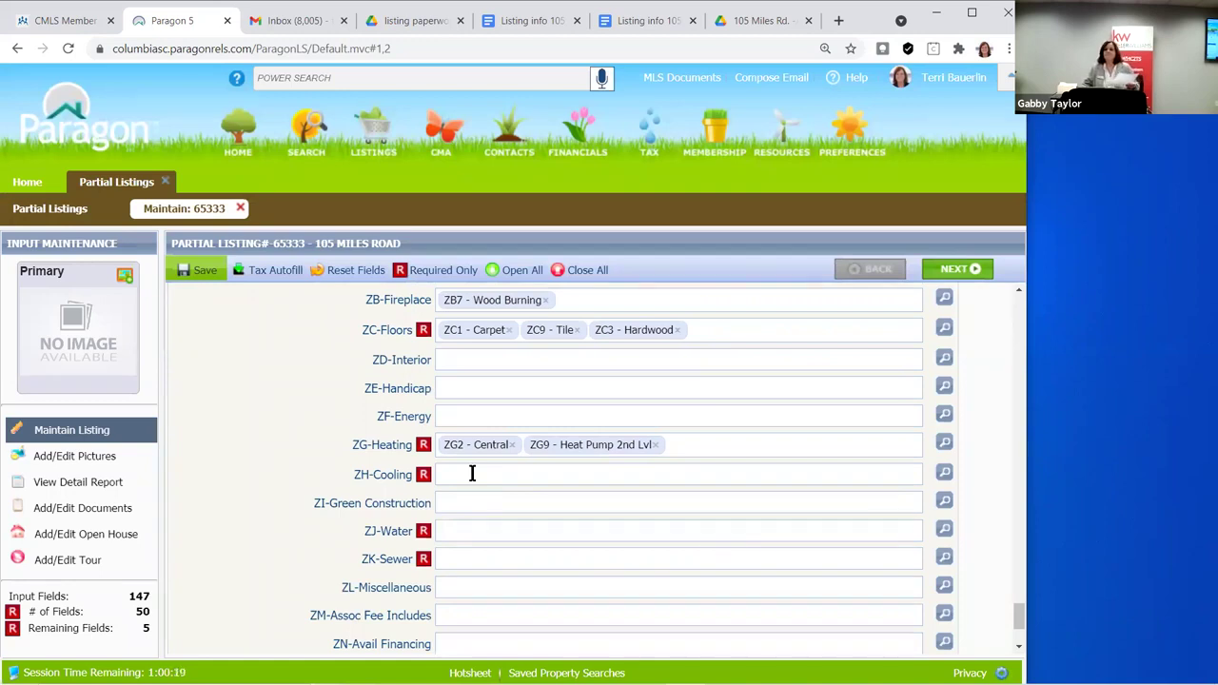
click(472, 474)
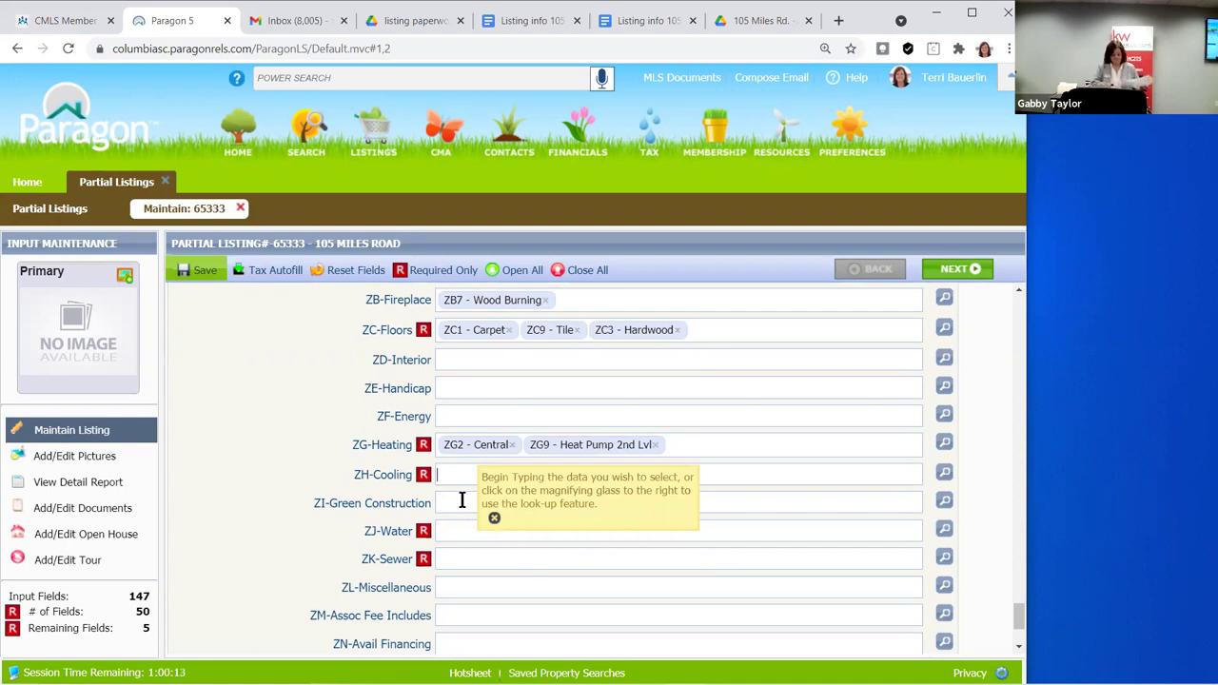
text(c)
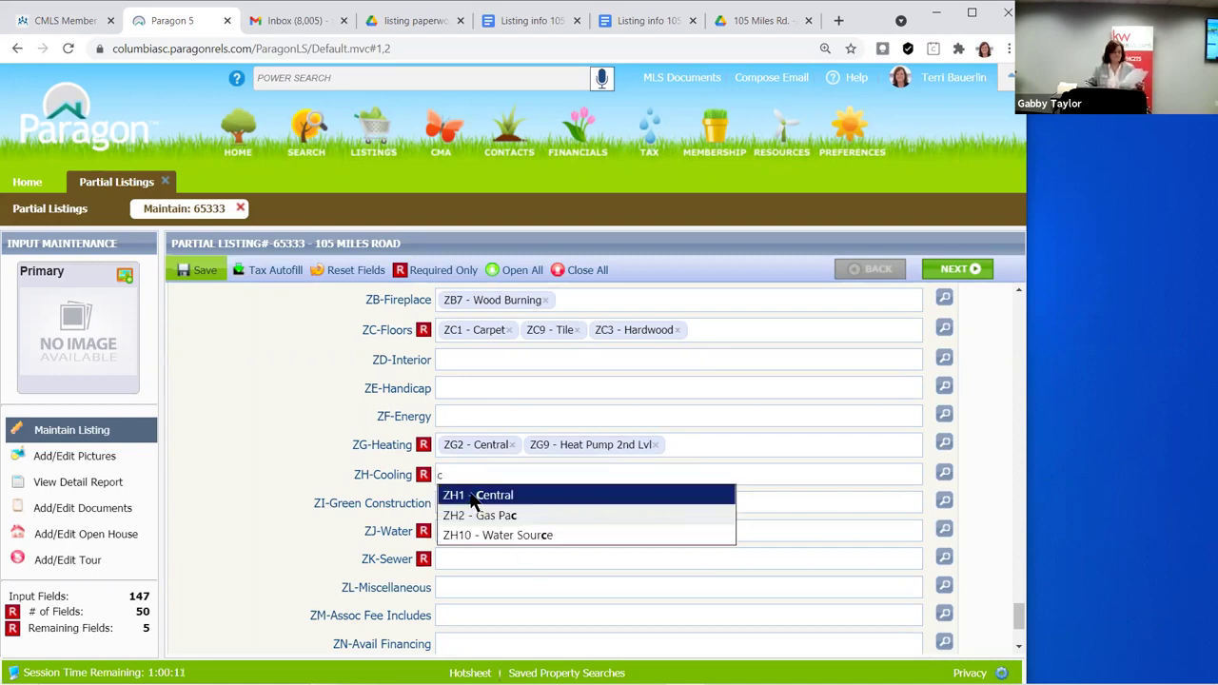
click(469, 494)
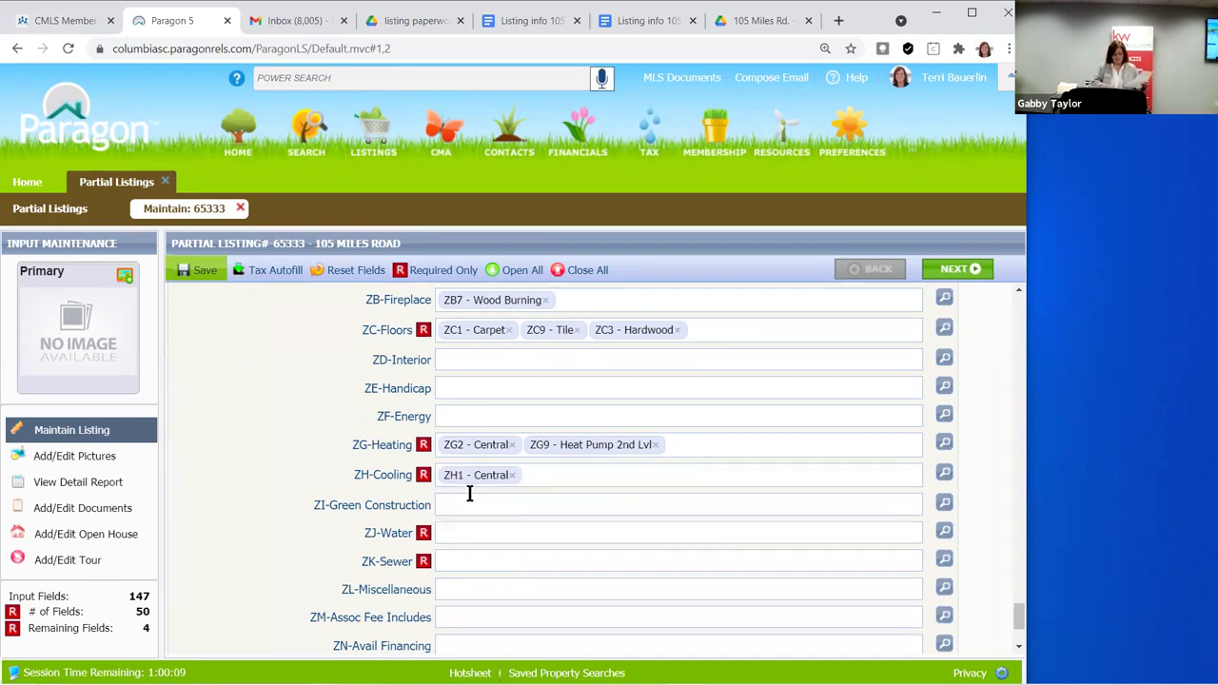
text(he)
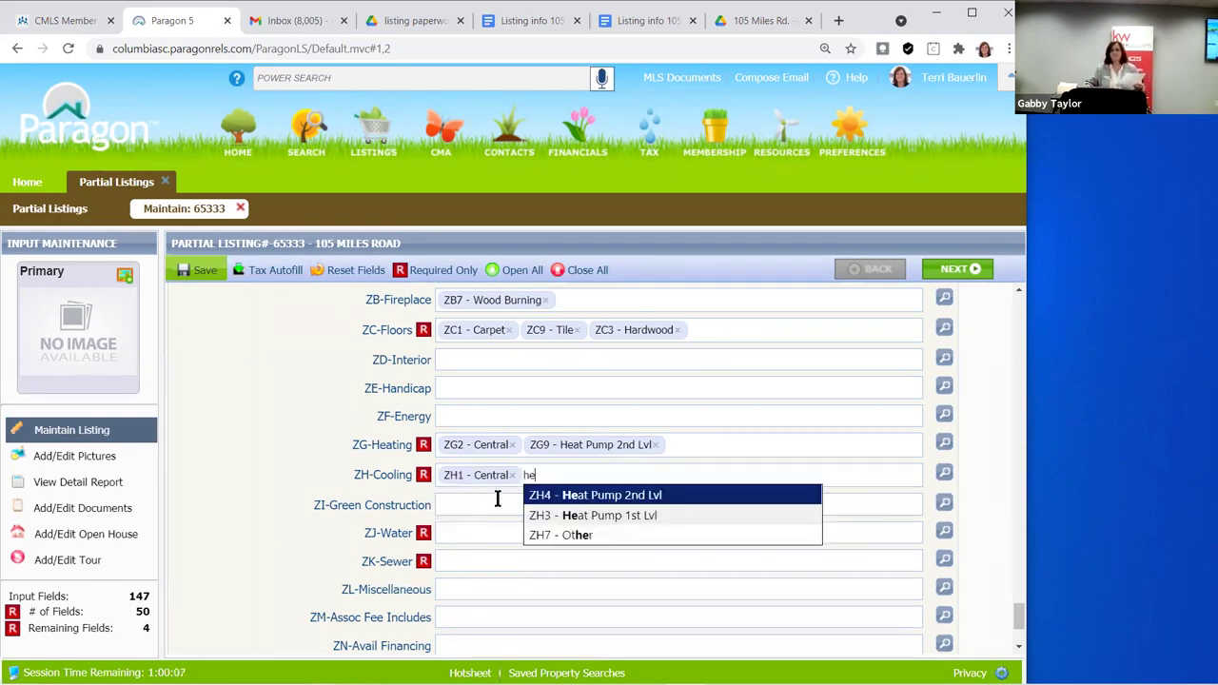
click(637, 487)
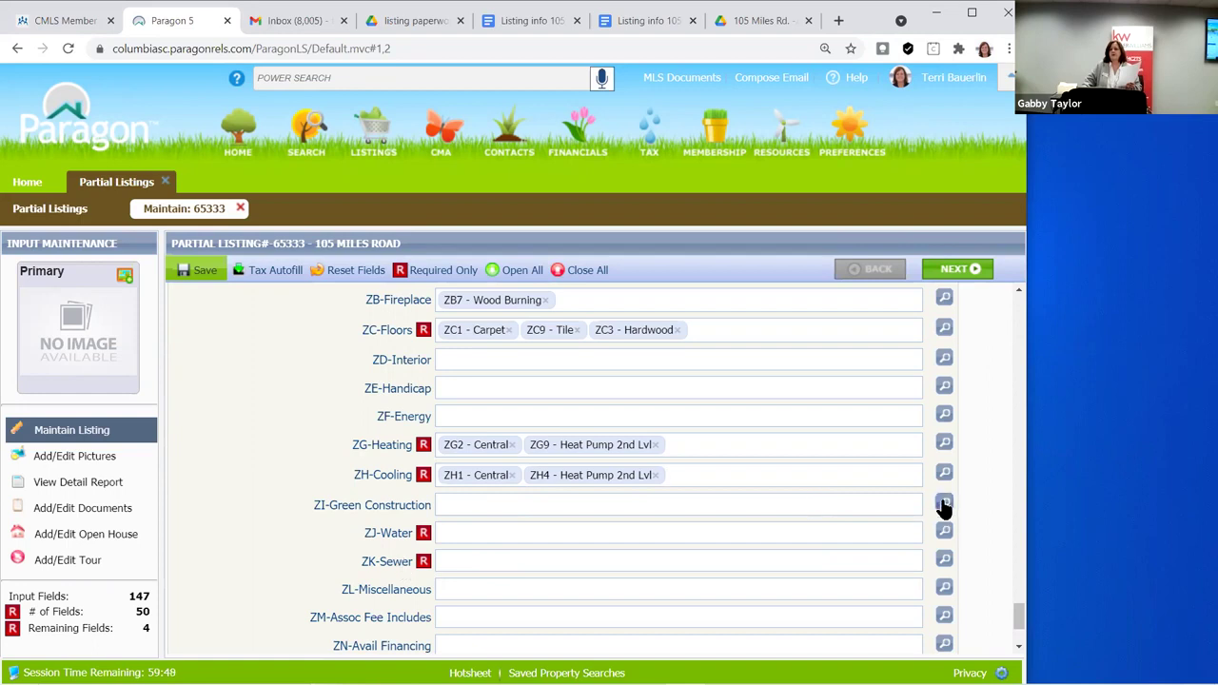
click(452, 539)
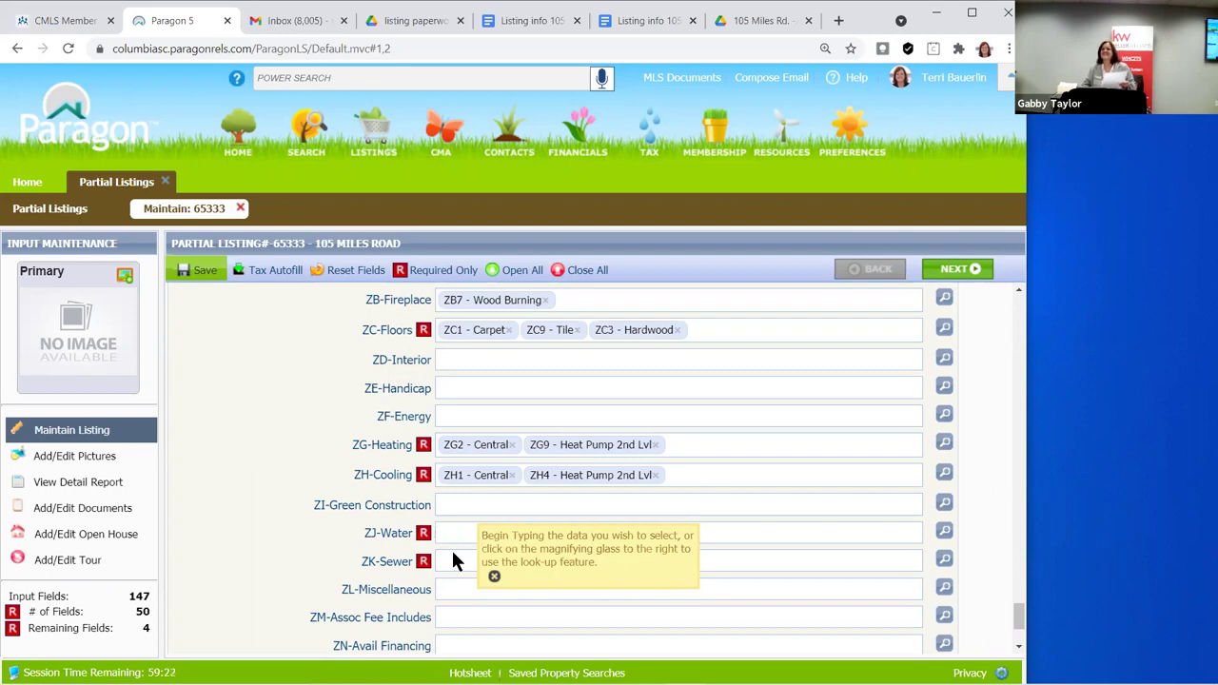
click(458, 533)
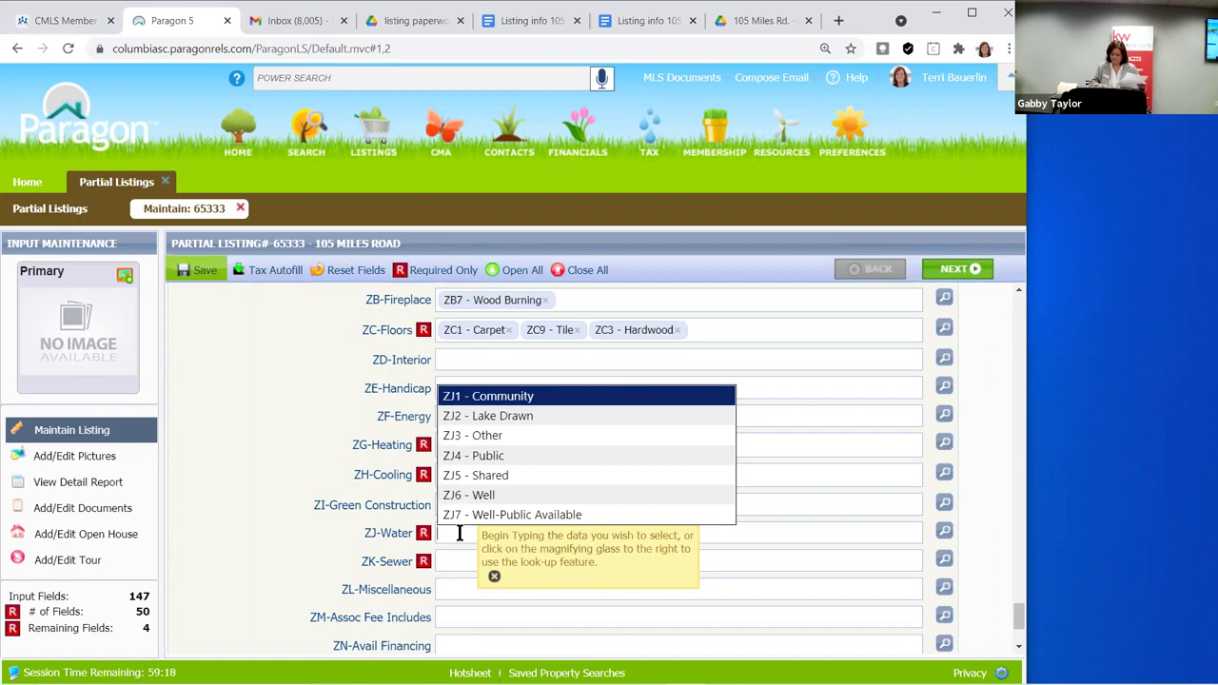
Set ZJ-Water to ZJ4 - Public and ZK-Sewer to ZK4 - Public
text(p)
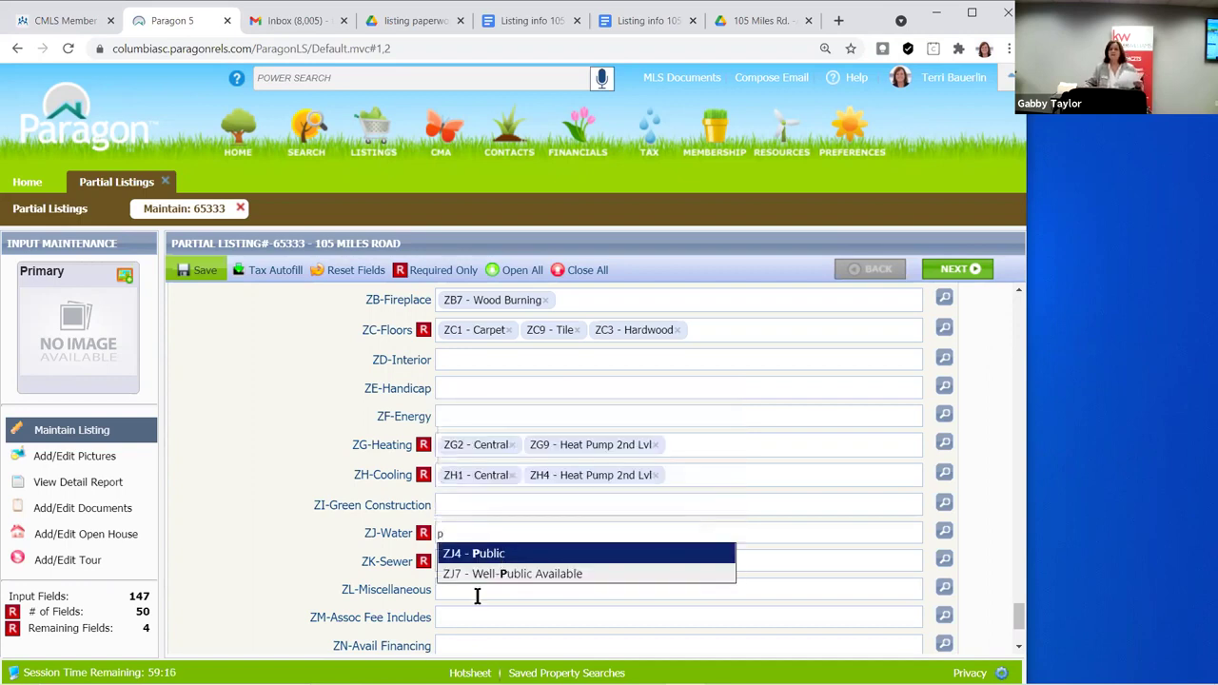
key(Return)
click(447, 561)
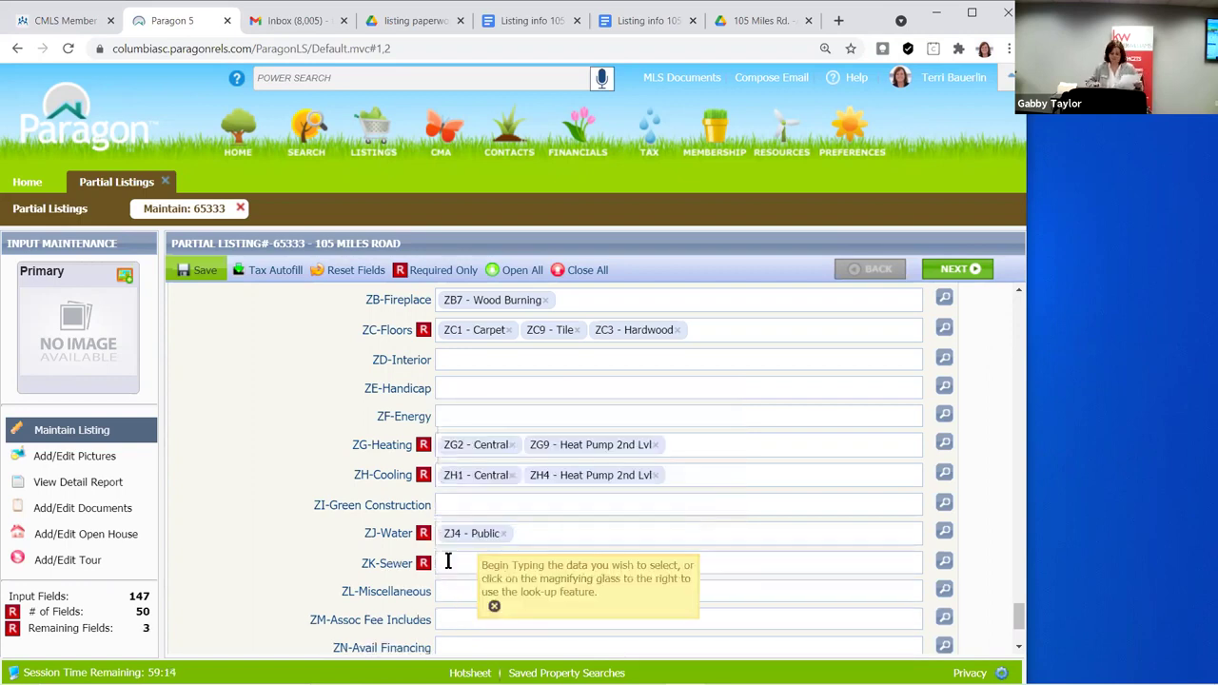
text(p)
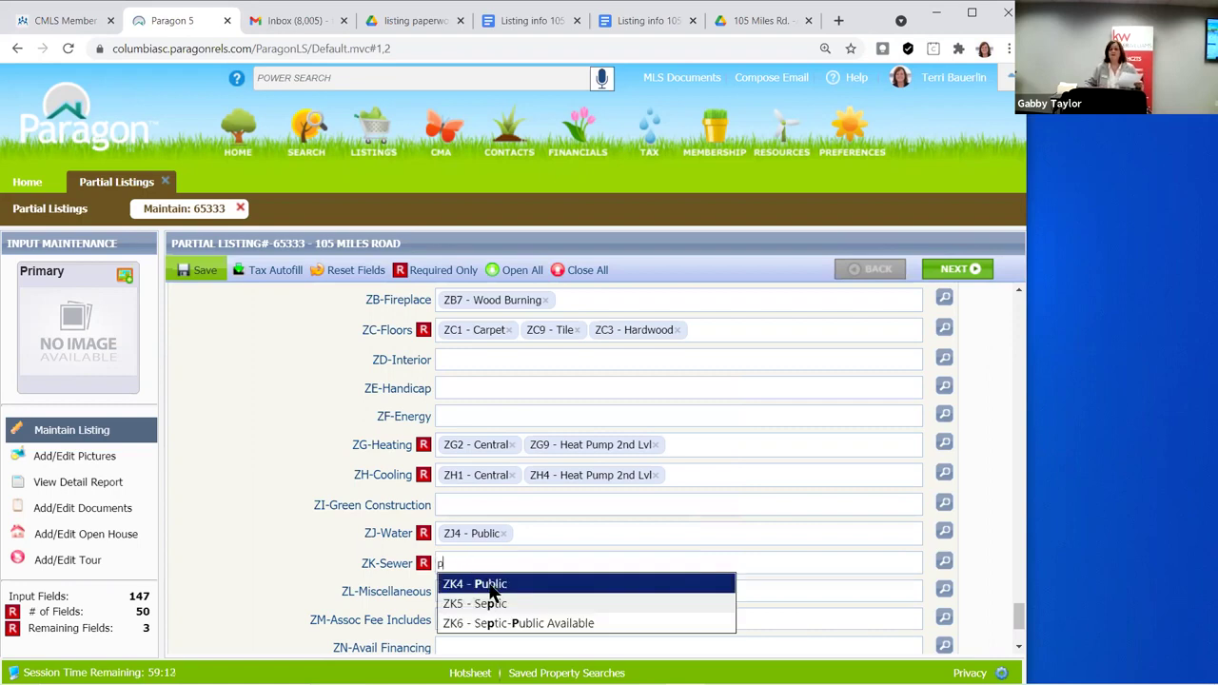
key(Return)
scroll(467, 529, down, 1)
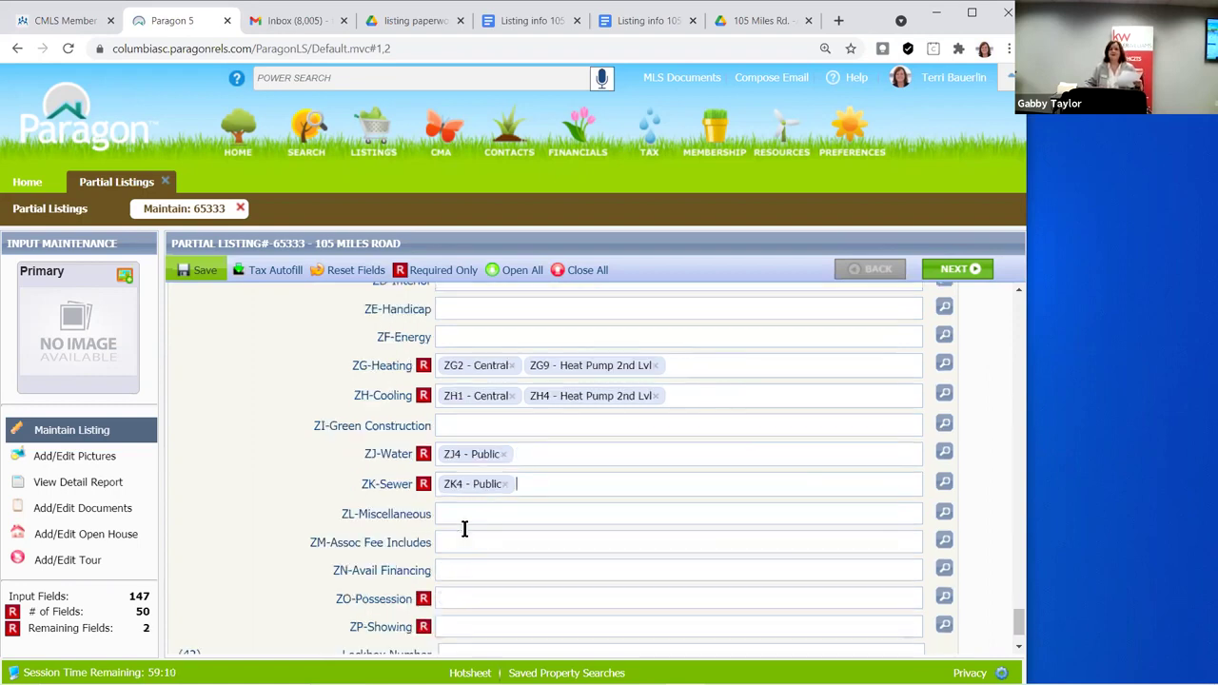
click(469, 512)
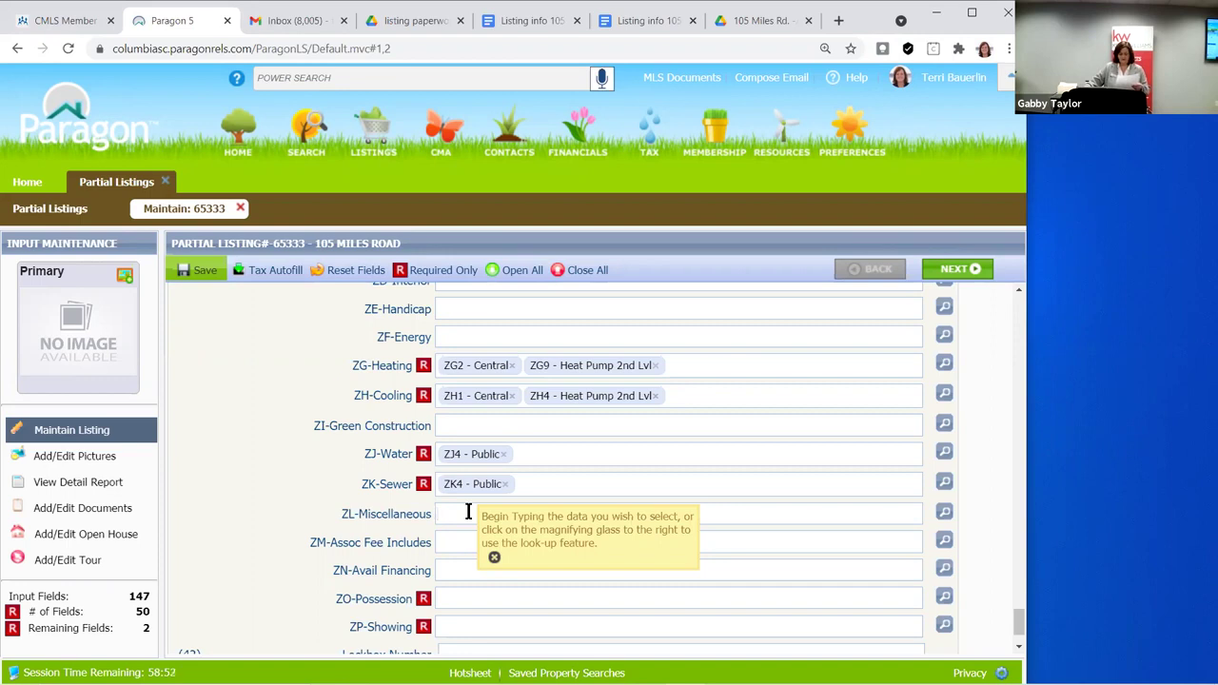
click(468, 513)
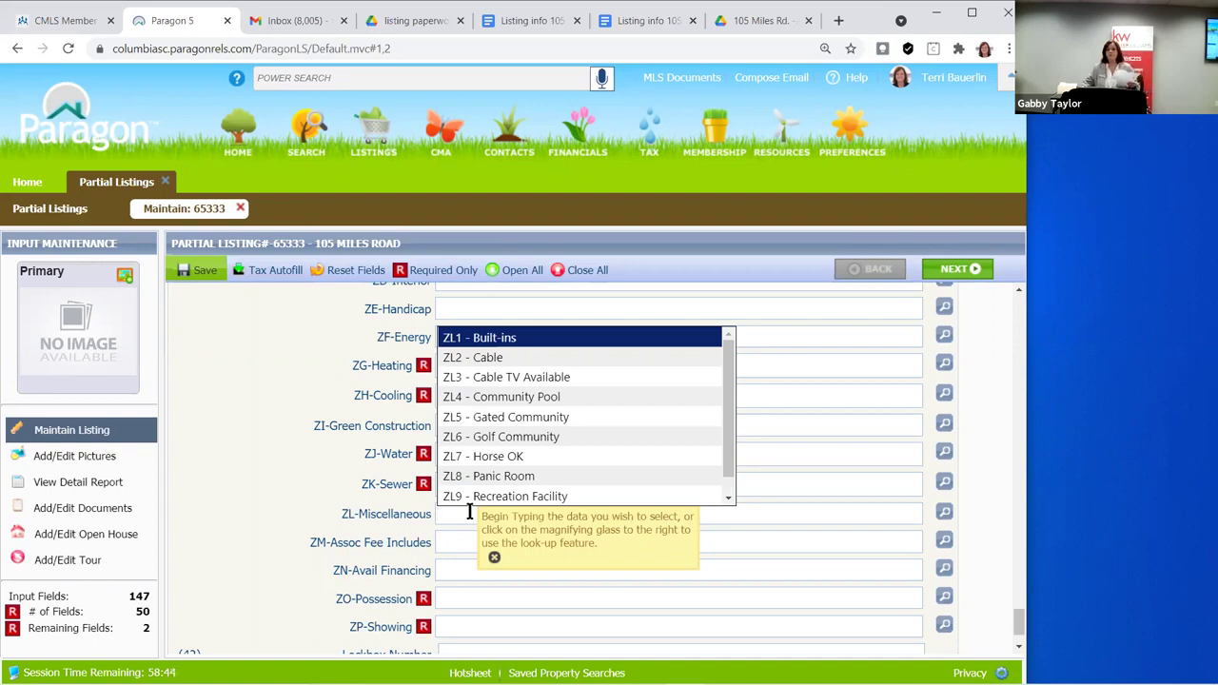
Add ZL4 - Community Pool and ZL6 - Golf Community to ZL-Miscellaneous
click(507, 402)
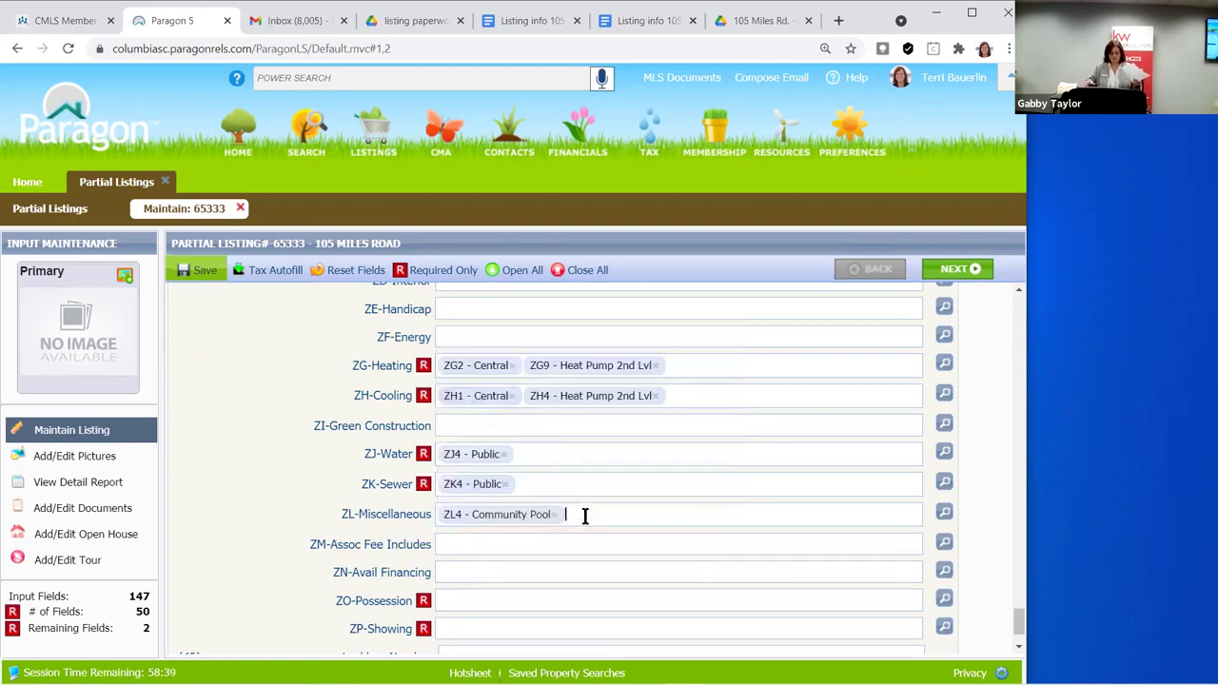
text(g)
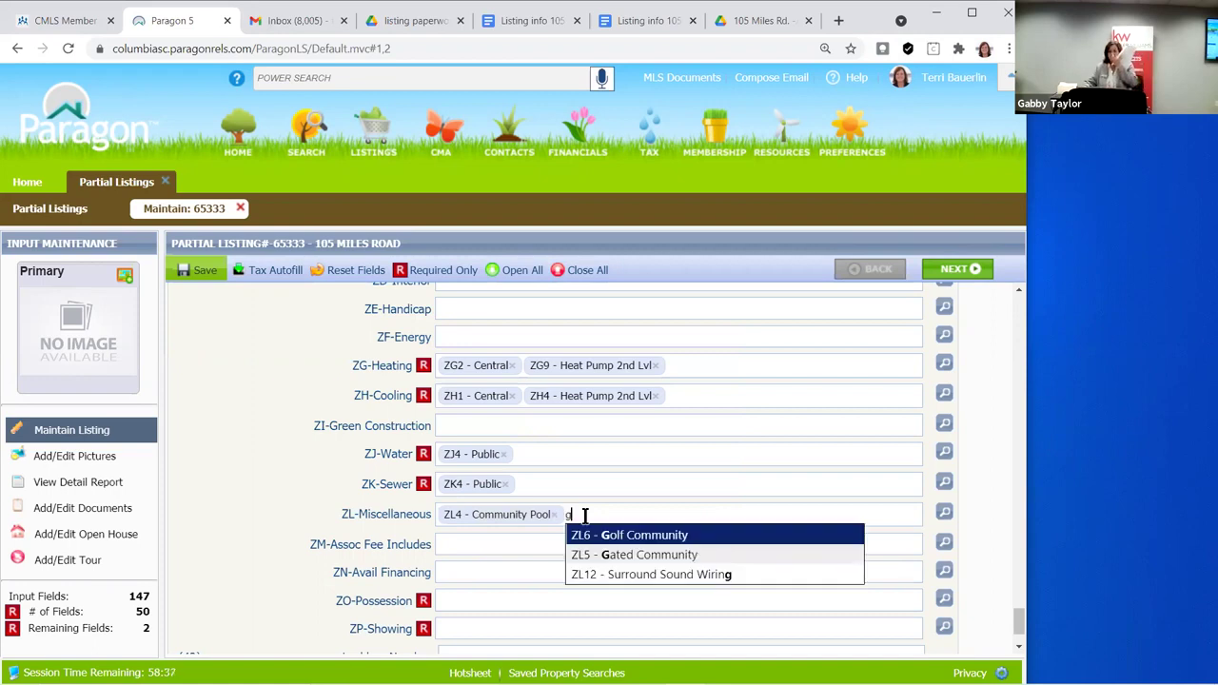
click(664, 535)
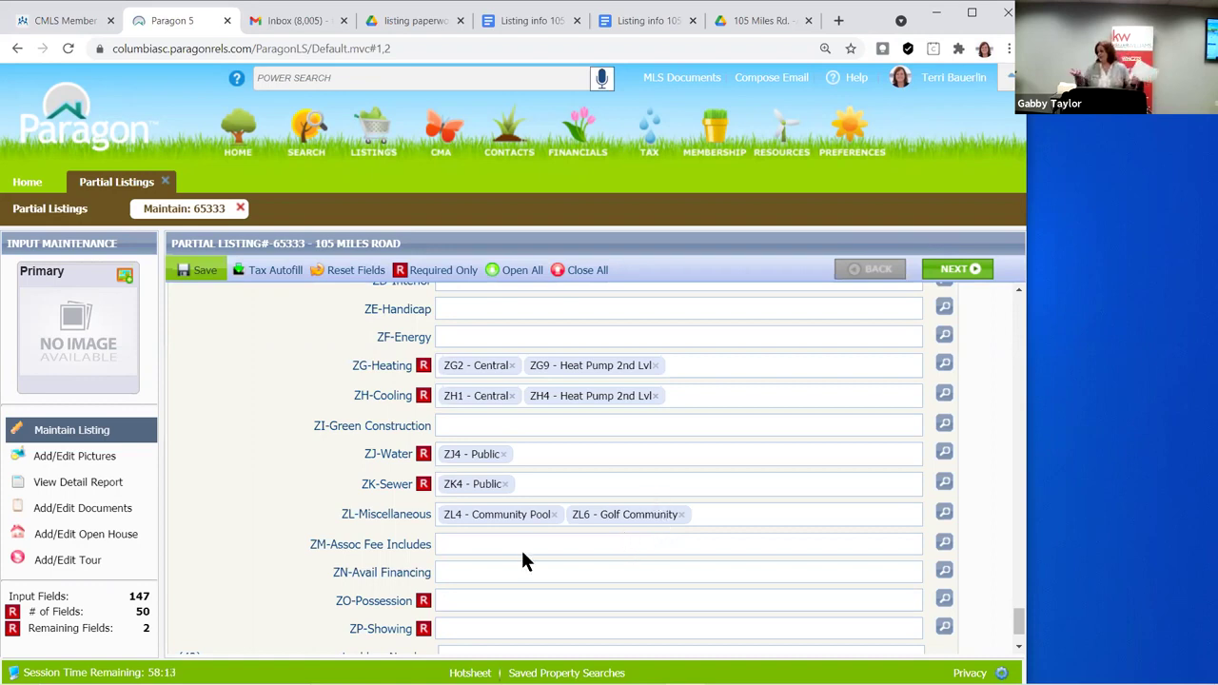
click(465, 544)
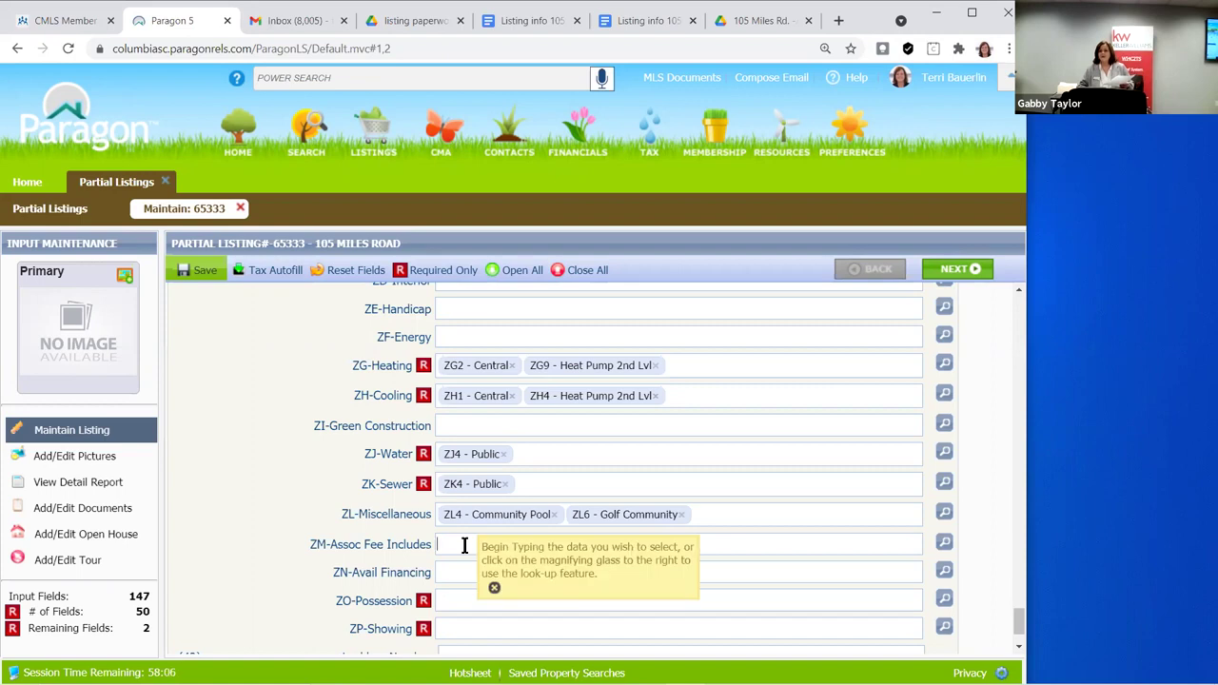
click(944, 542)
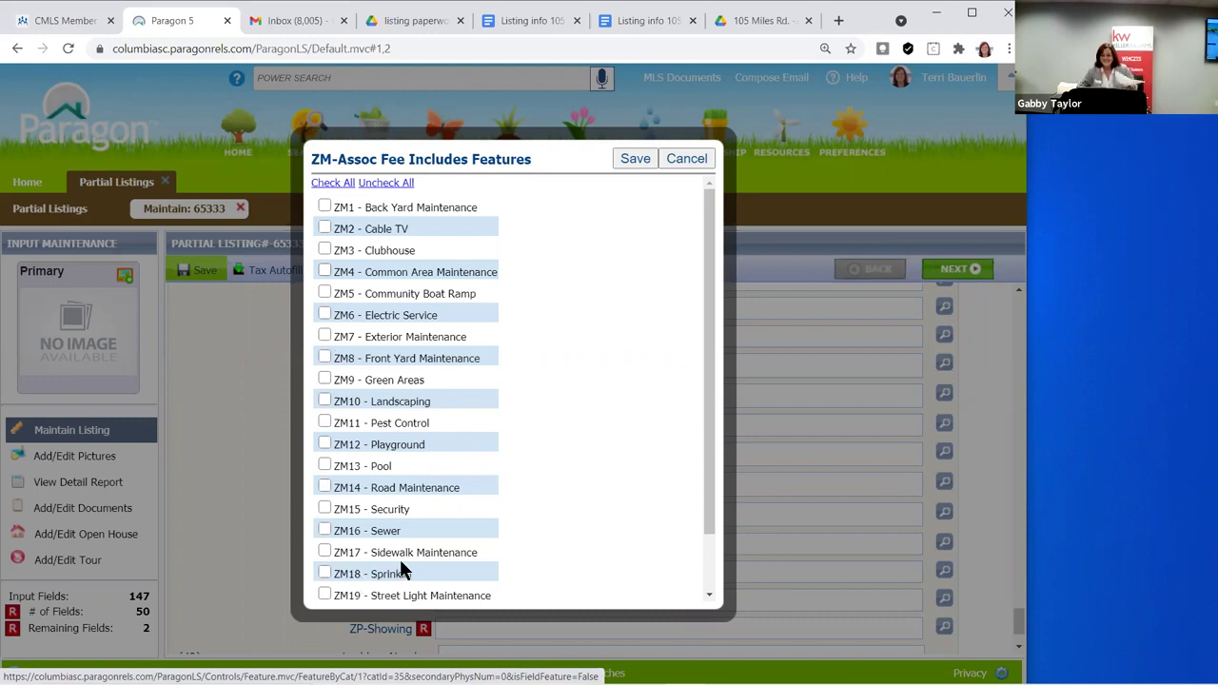
scroll(411, 515, down, 1)
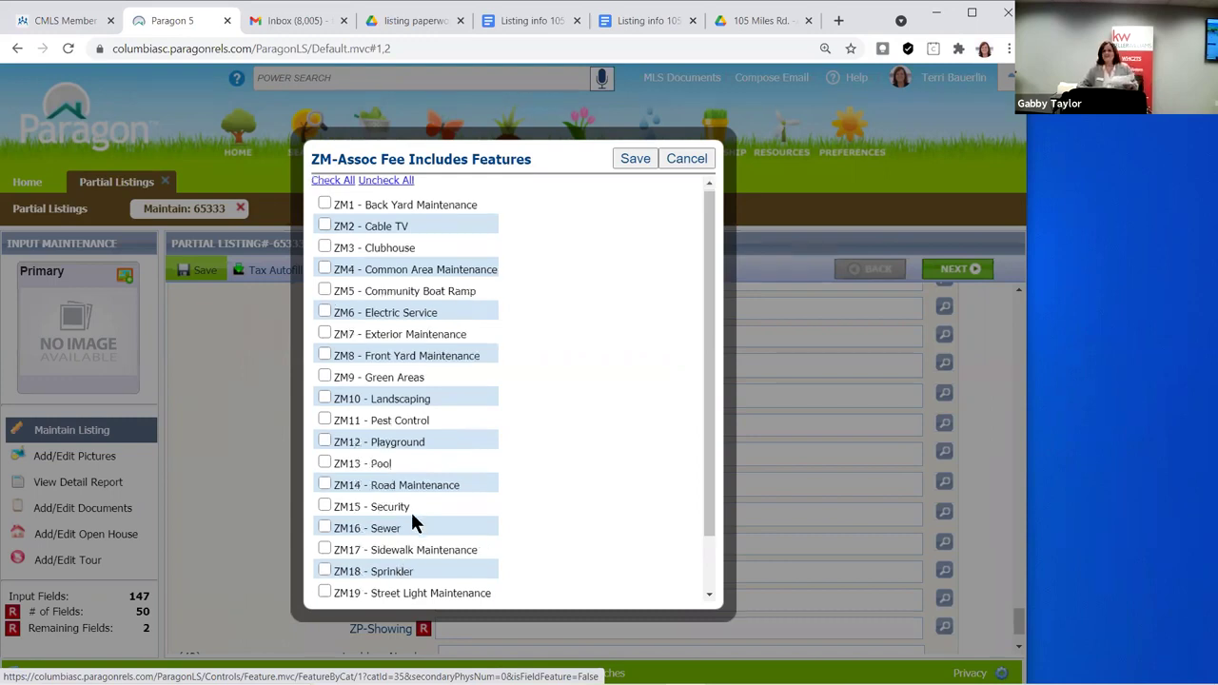
scroll(412, 520, down, 2)
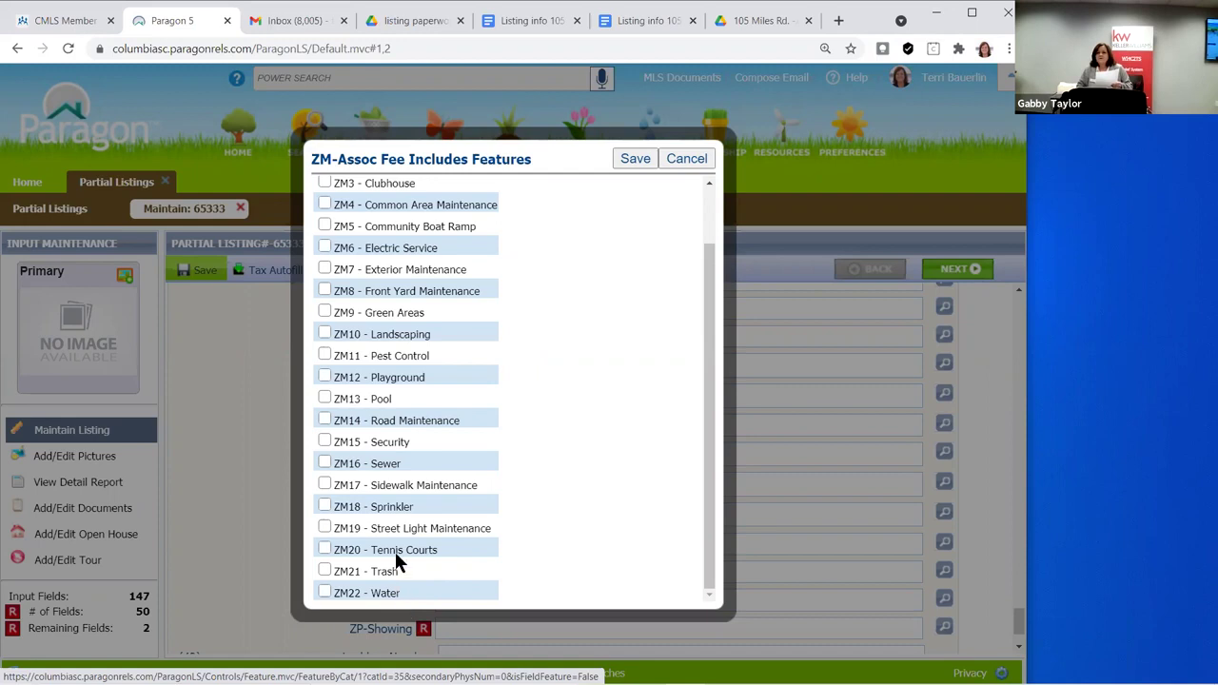
click(636, 158)
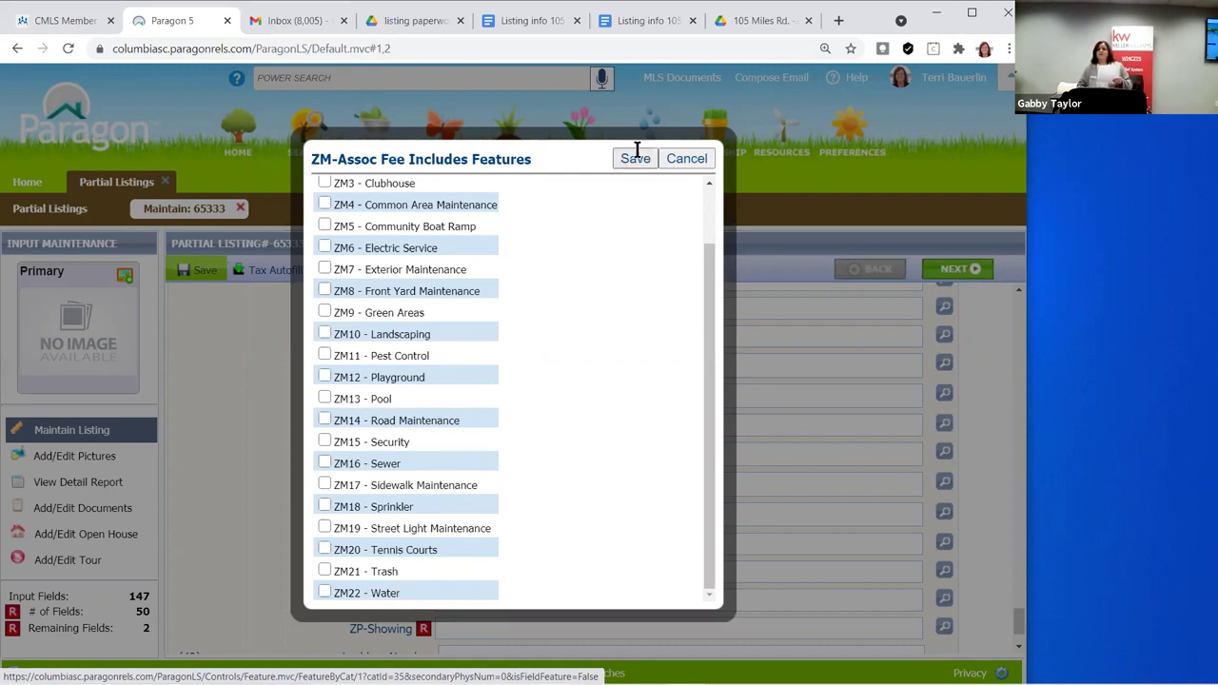
scroll(469, 521, down, 1)
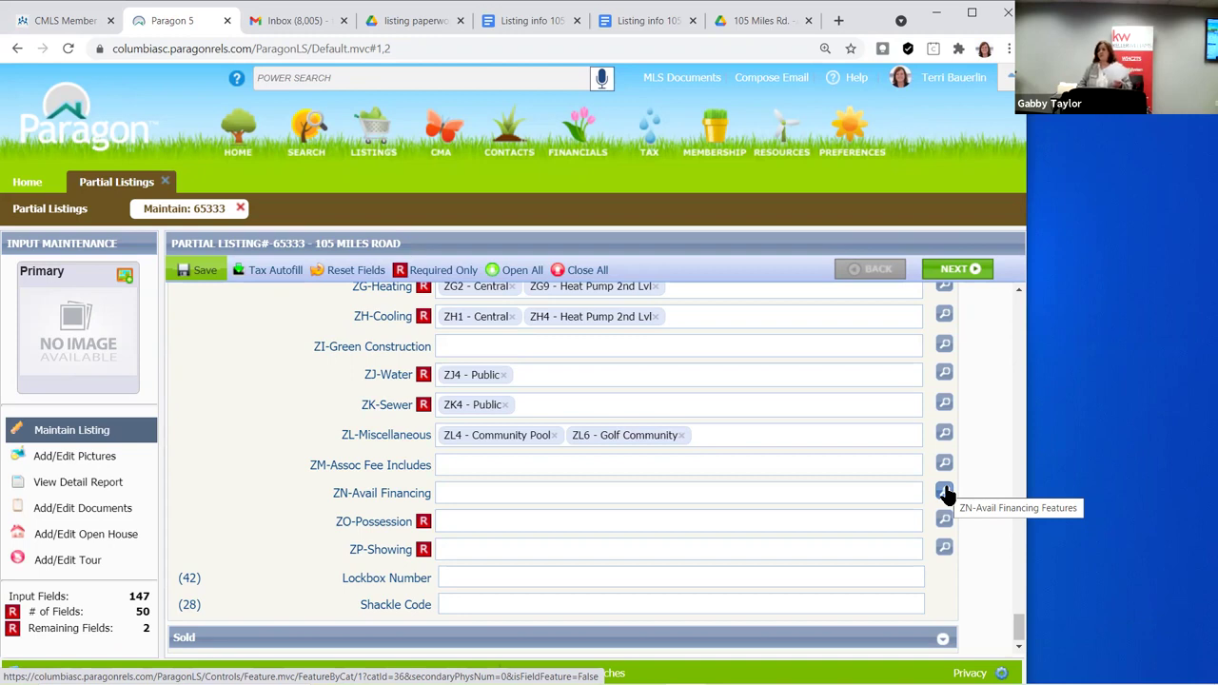
Save ZN2 - Cash, ZN3 - Conventional and ZN4 - FHA-VA as financing, then review them
click(468, 497)
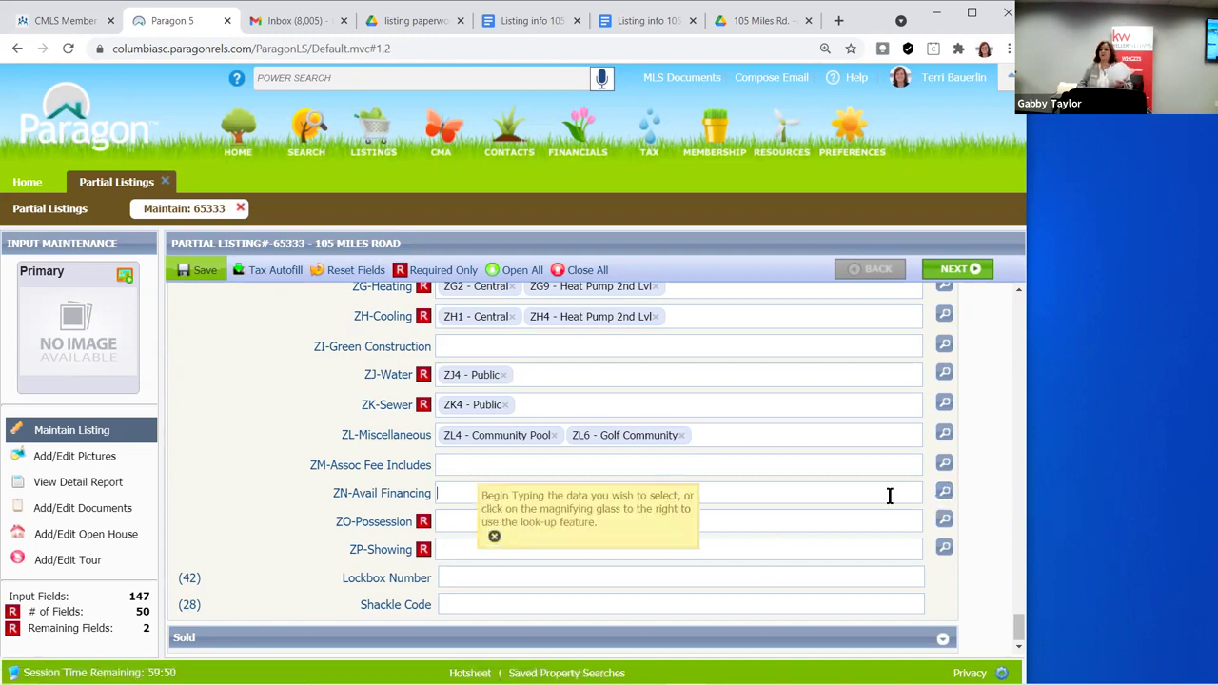
click(943, 494)
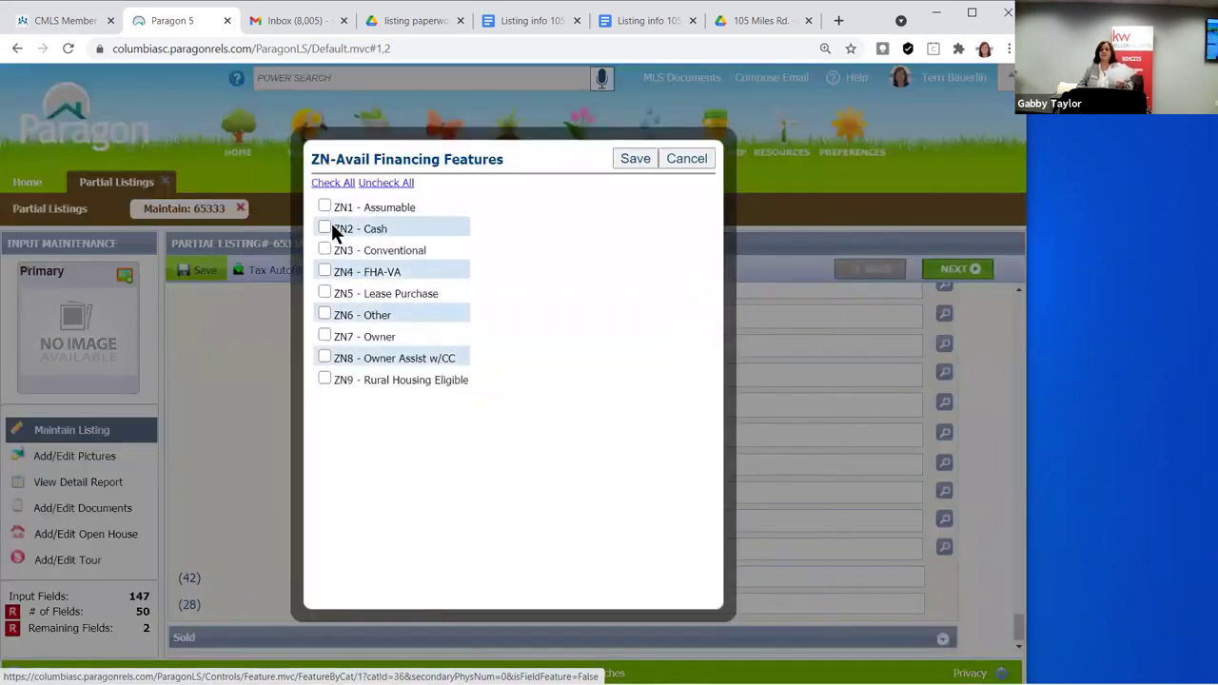
click(325, 228)
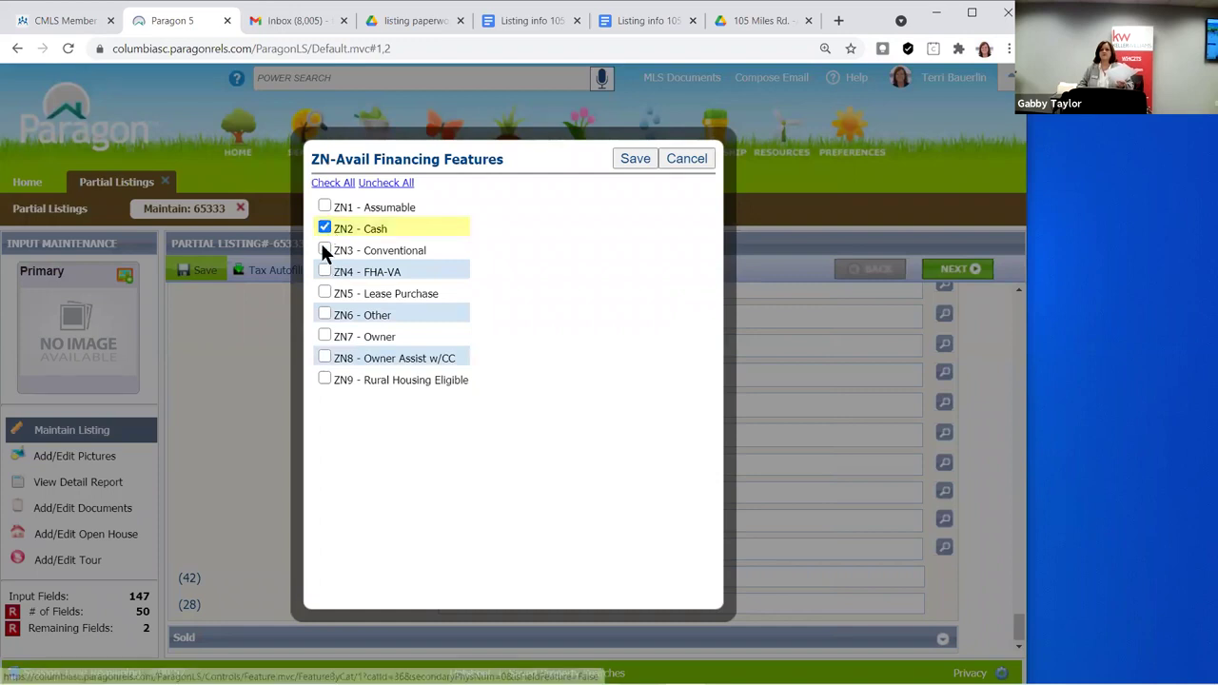
click(325, 250)
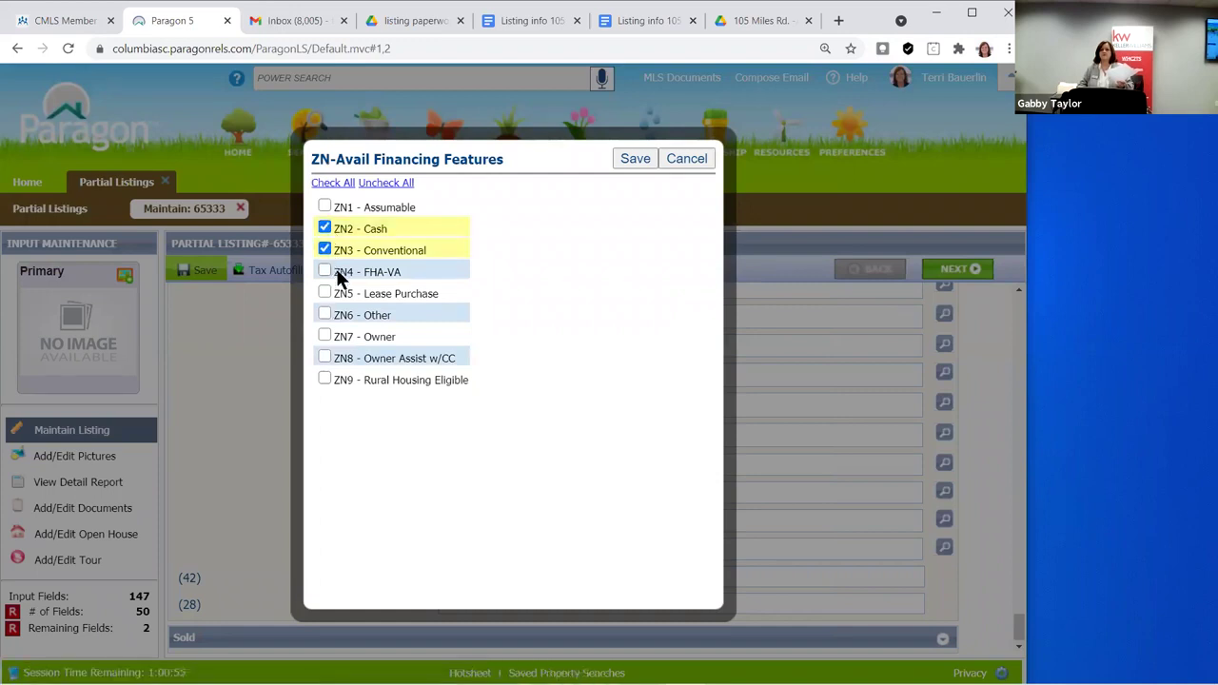
click(325, 273)
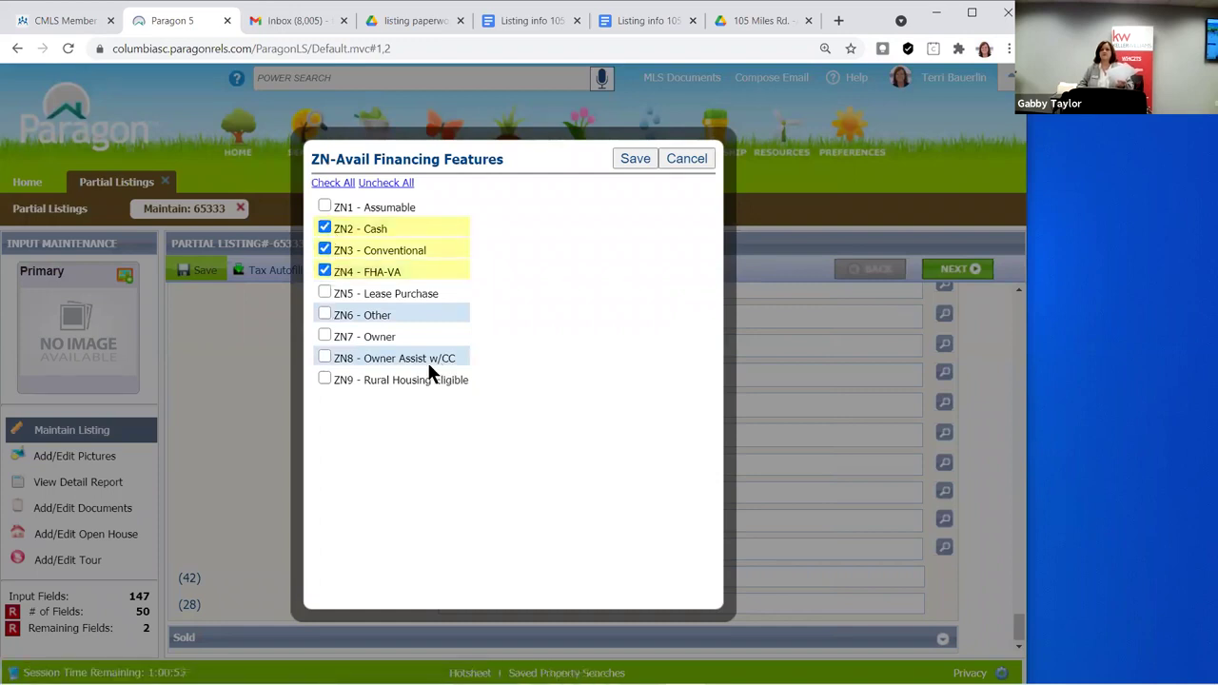
click(634, 158)
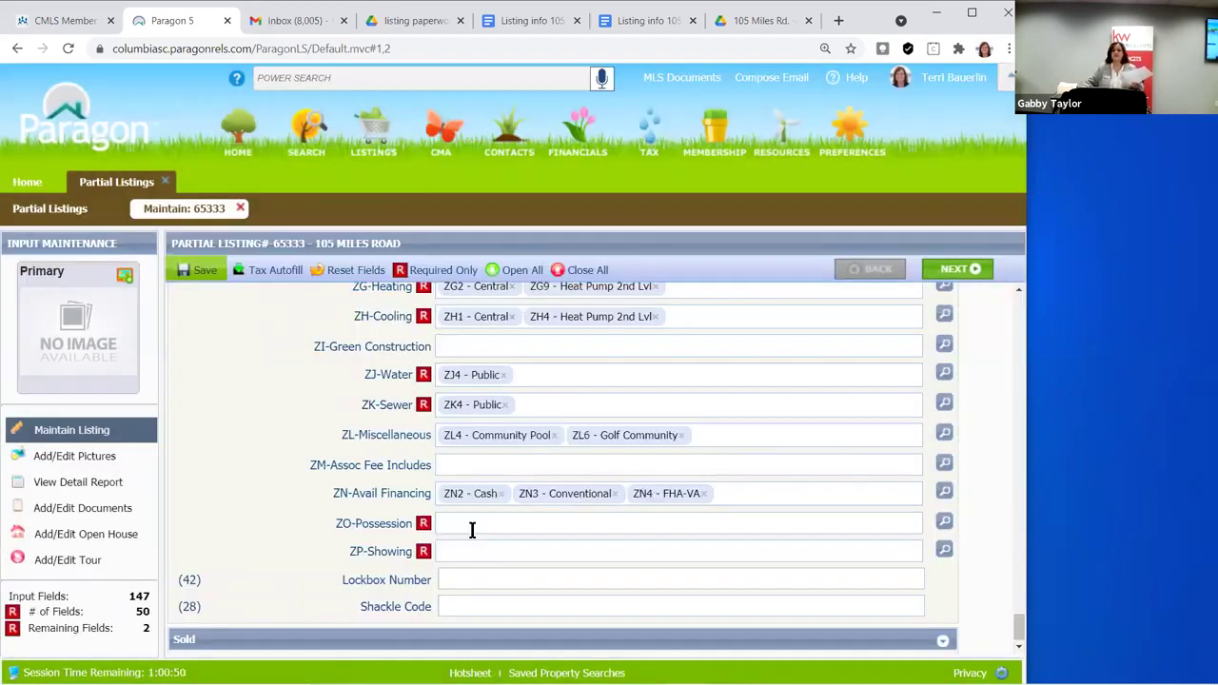
click(423, 528)
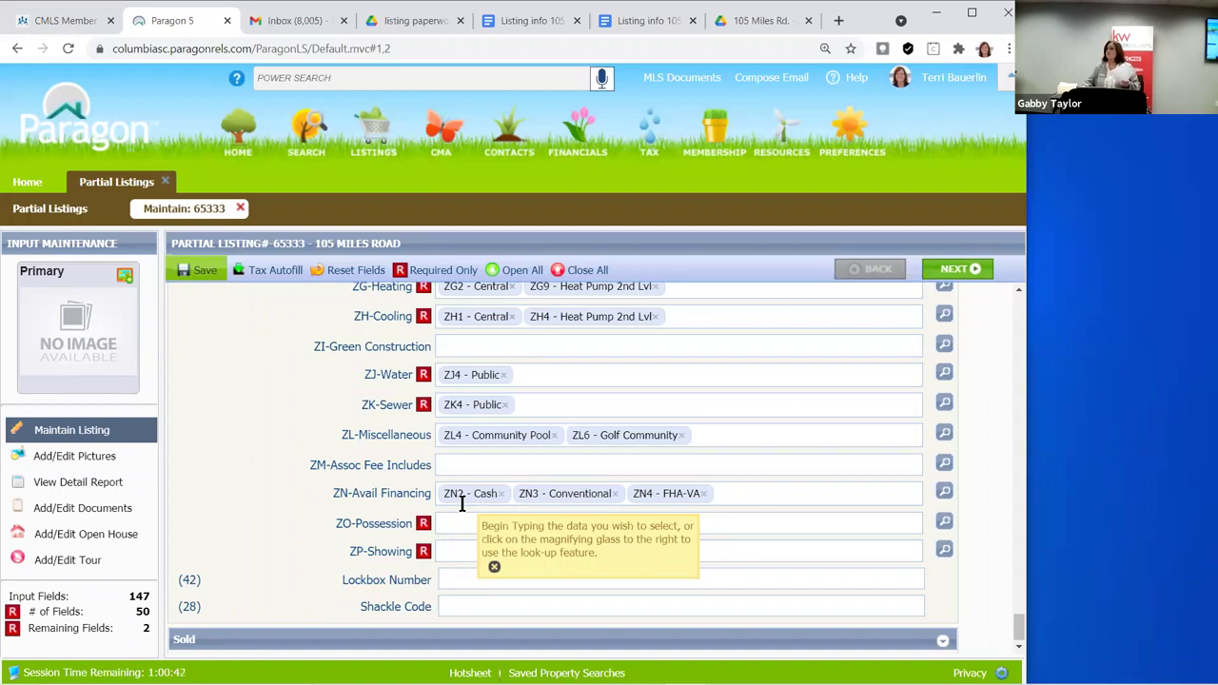
click(942, 494)
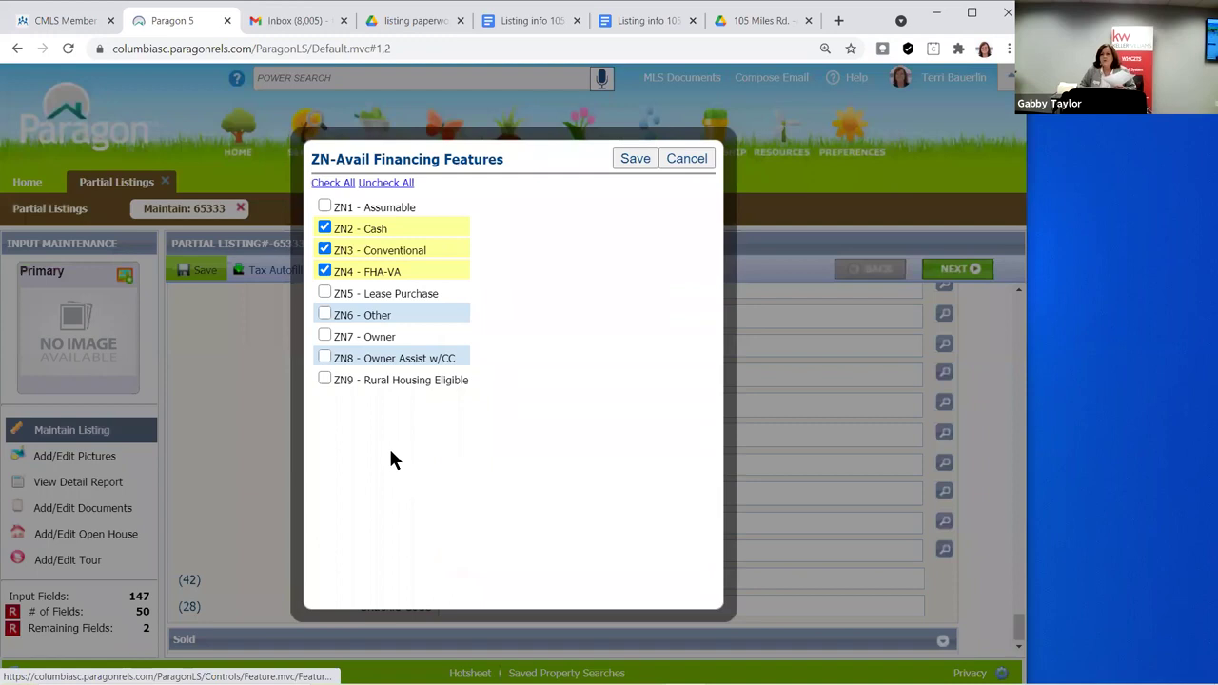
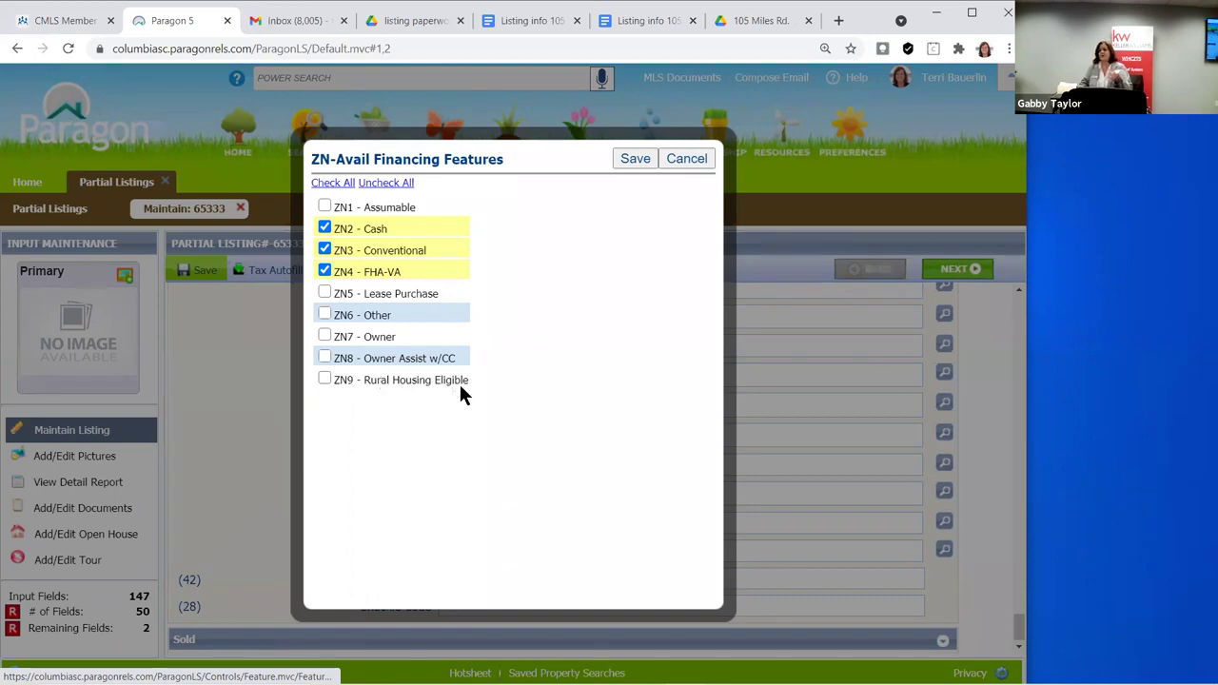
Save Cash, Conventional and FHA-VA as the listing's available financing
click(637, 160)
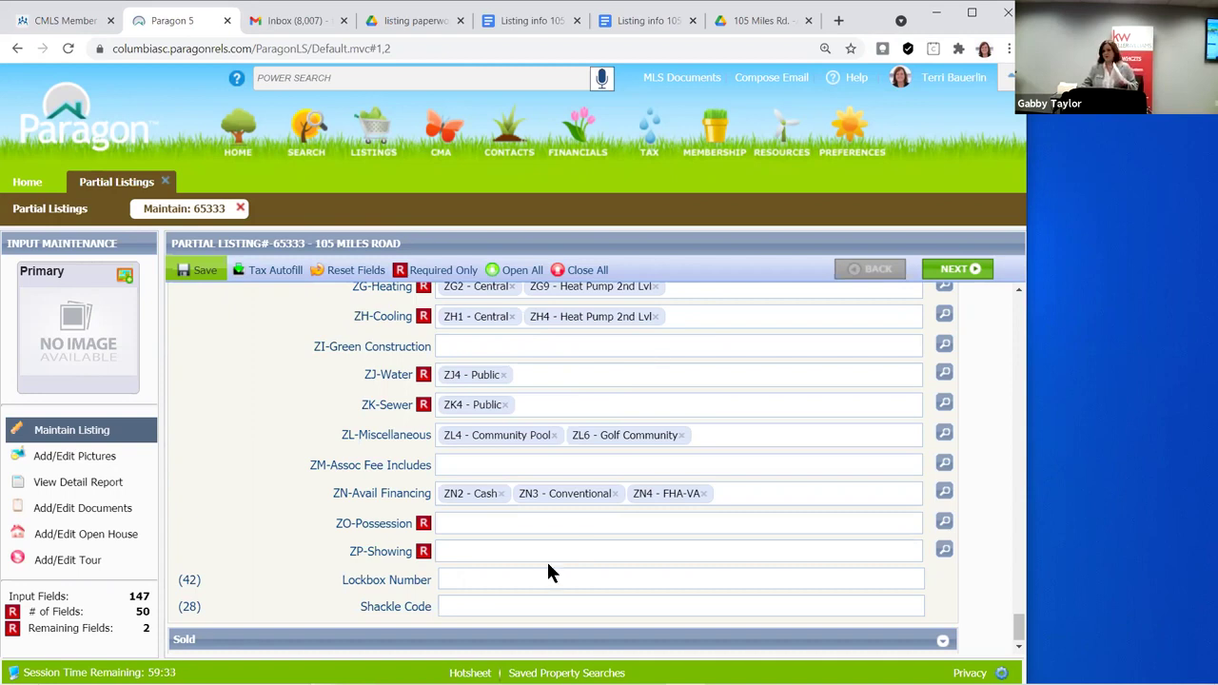
click(473, 527)
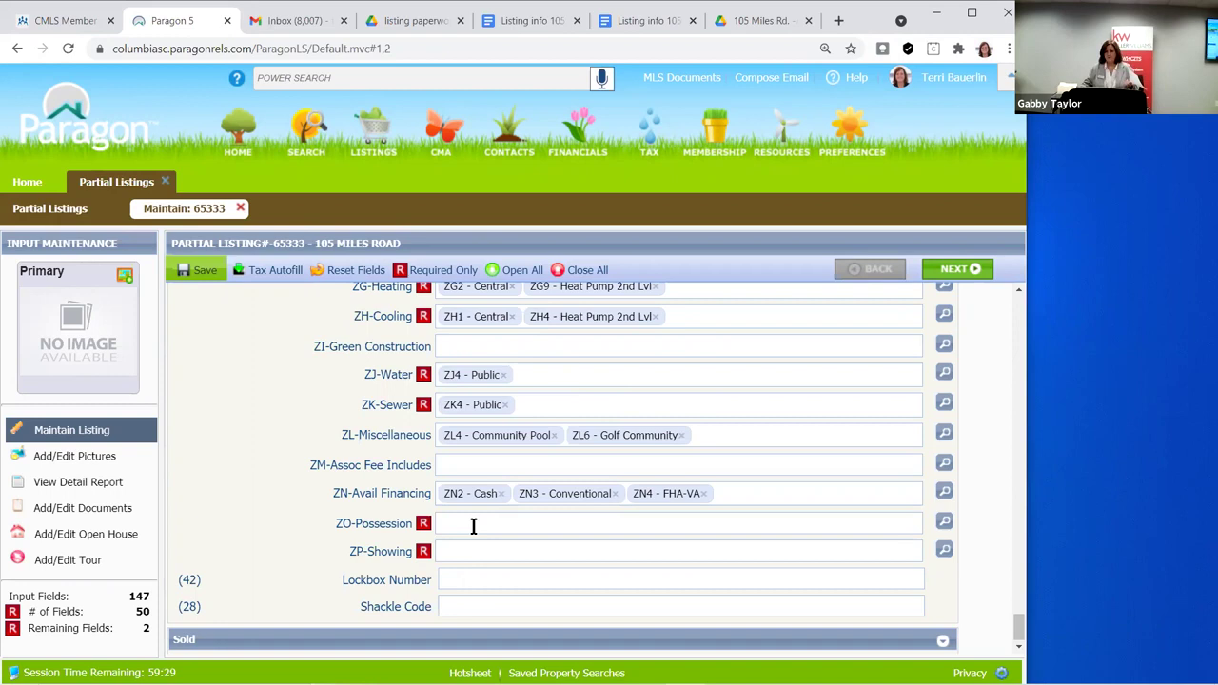
Set the listing's possession to ZO1 - Closing
click(945, 523)
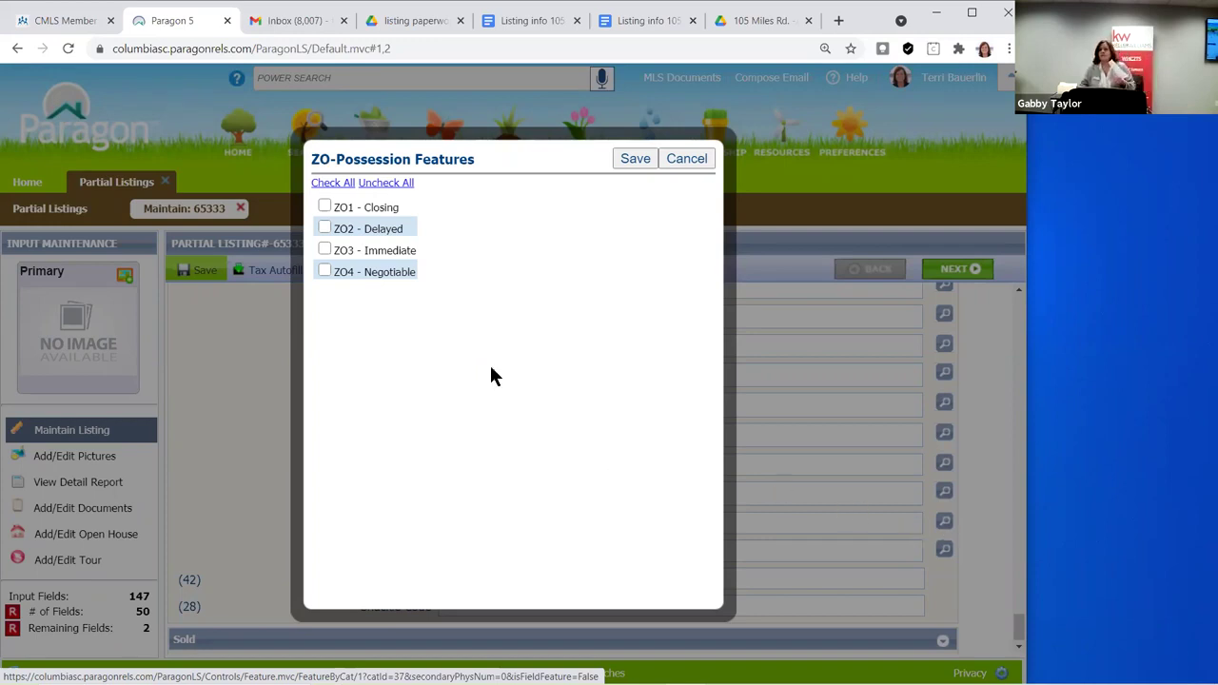
click(325, 207)
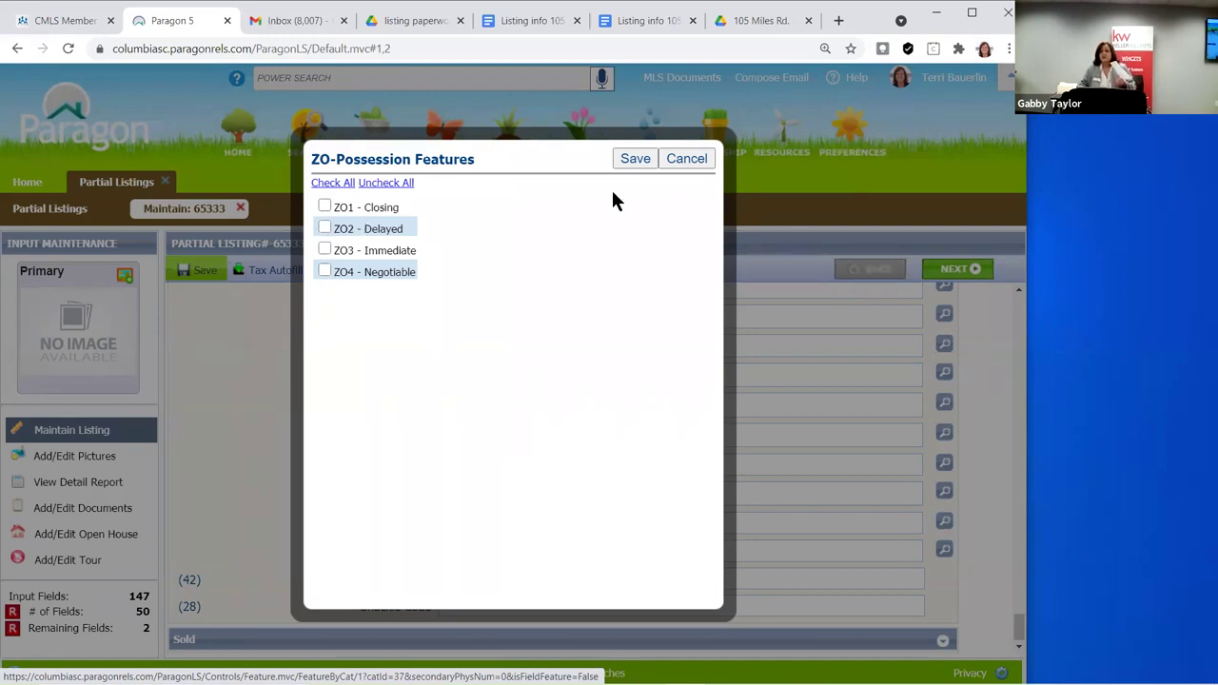
click(635, 159)
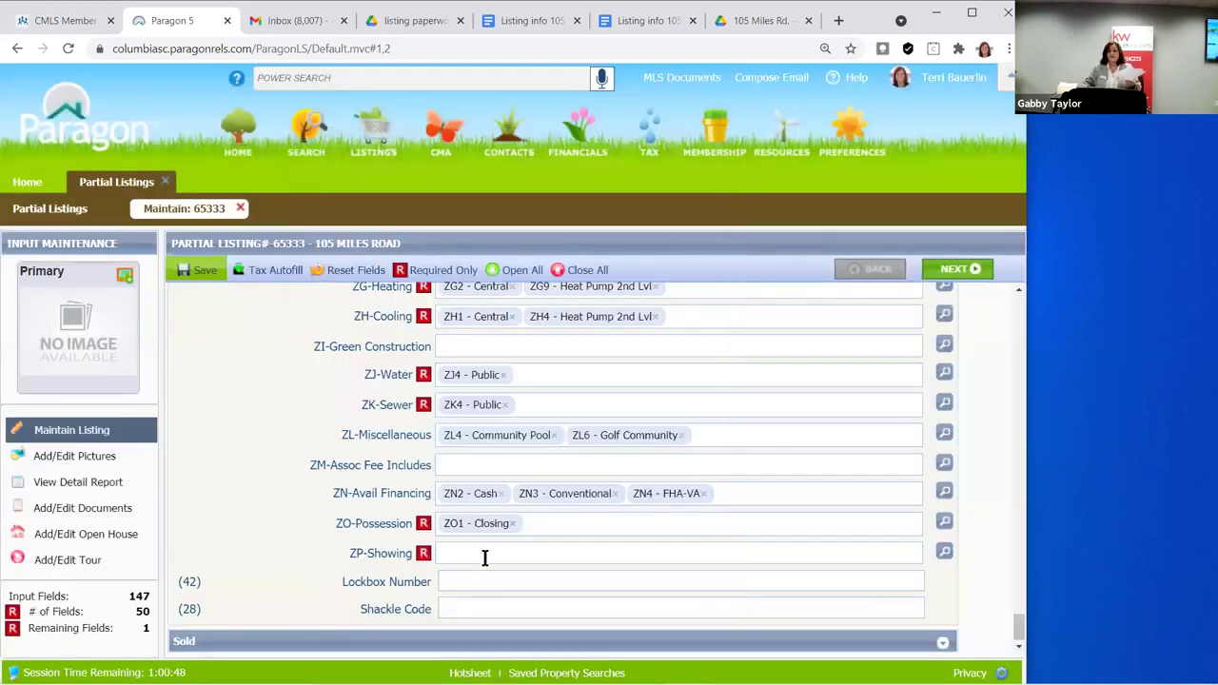
click(945, 559)
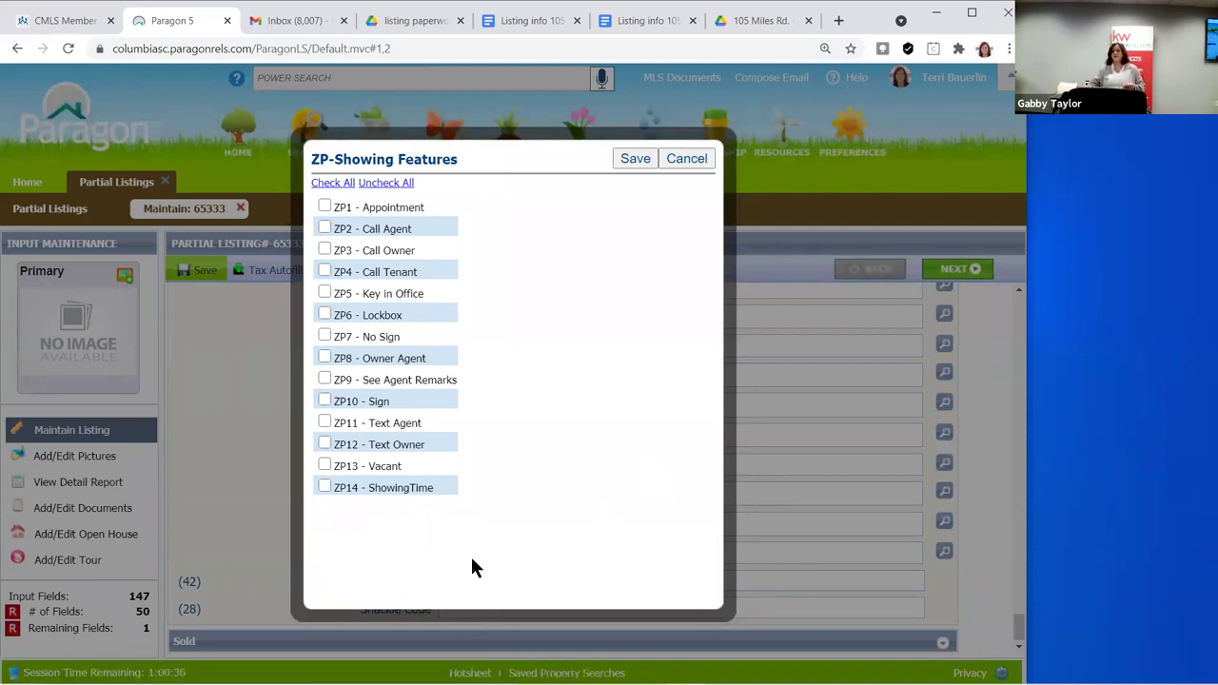
Add Lockbox, ShowingTime and Sign as the showing instructions
click(330, 316)
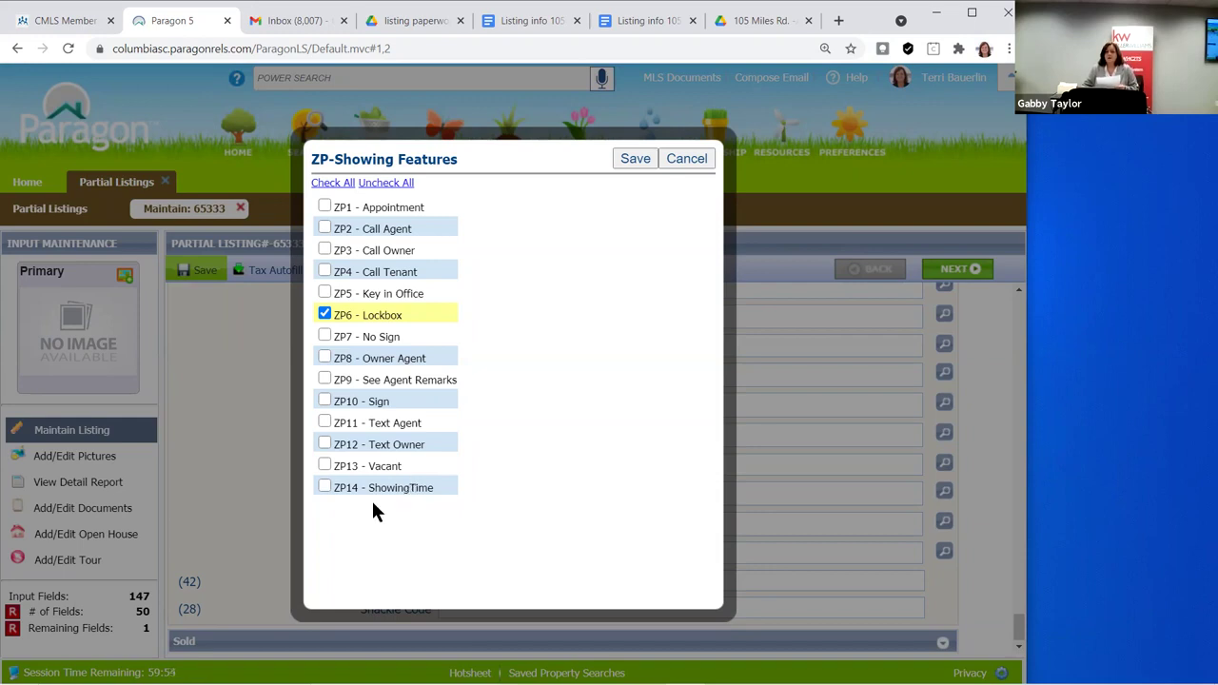
click(323, 487)
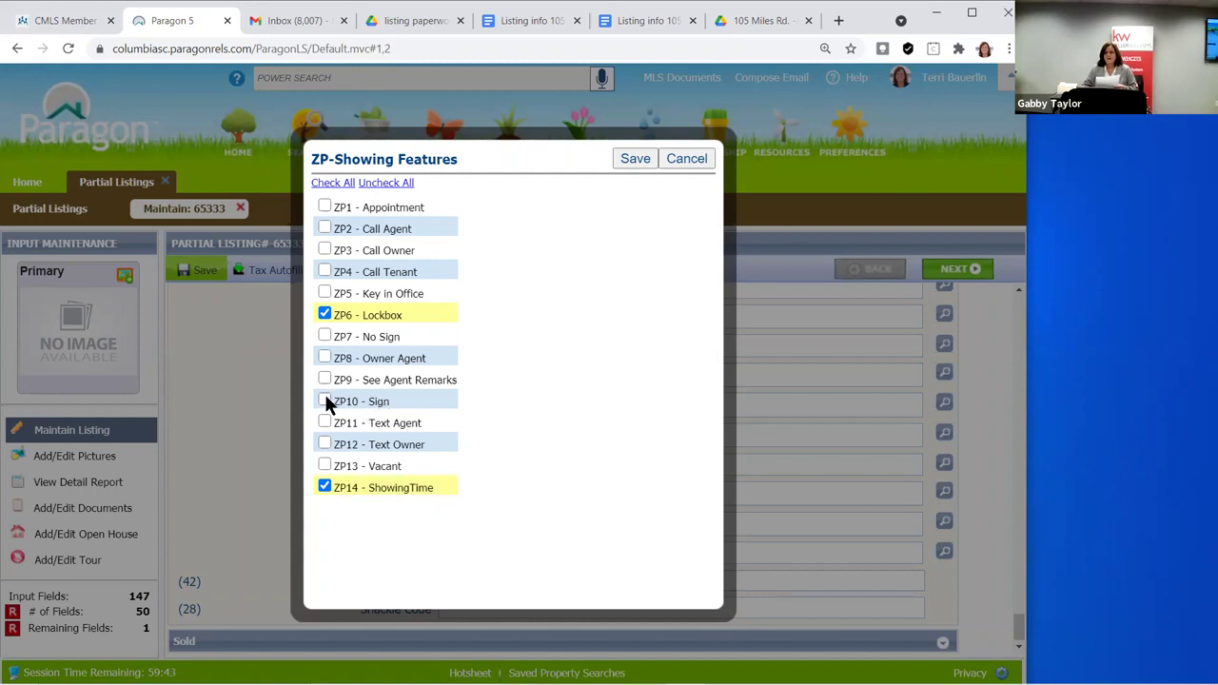
click(430, 398)
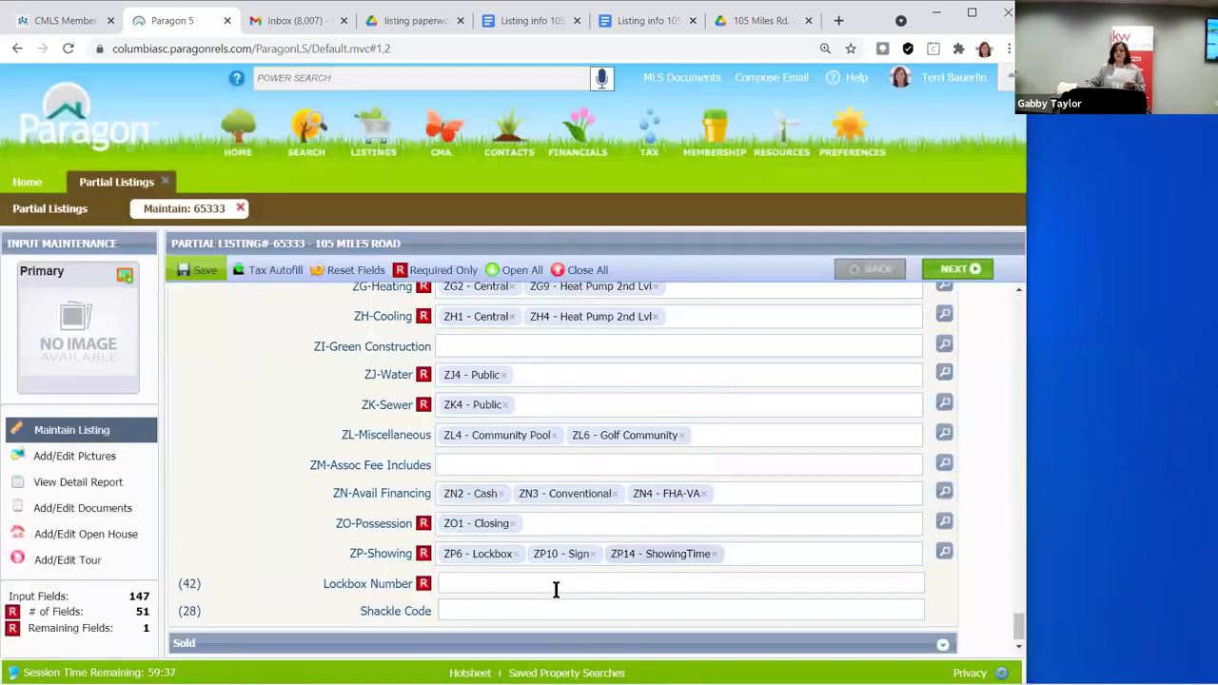
scroll(483, 577, down, 1)
Enter the lockbox number in Lockbox Number, leaving Shackle Code blank
click(464, 573)
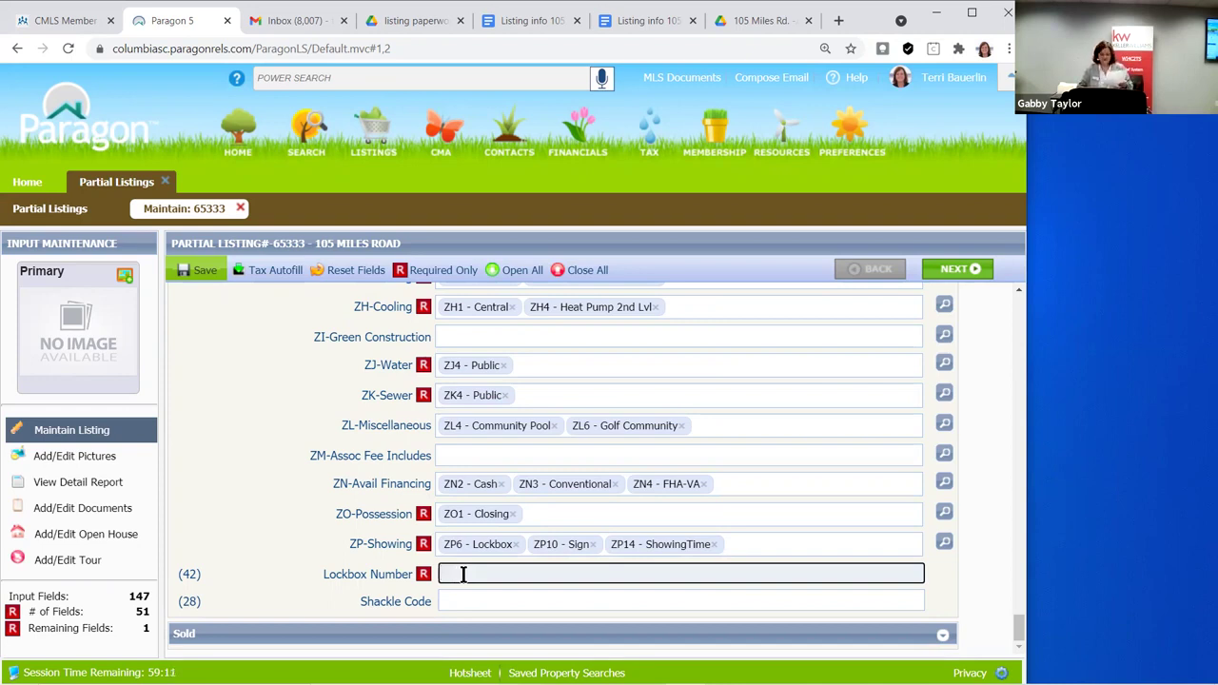
text(32)
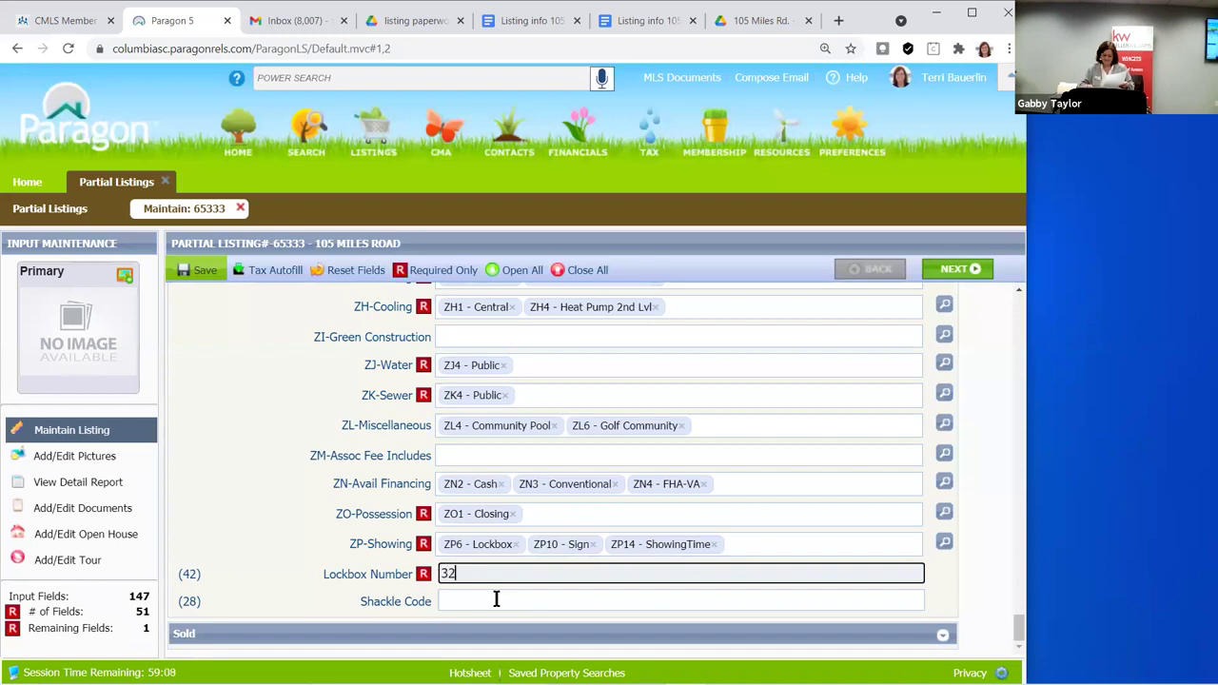
text(803911)
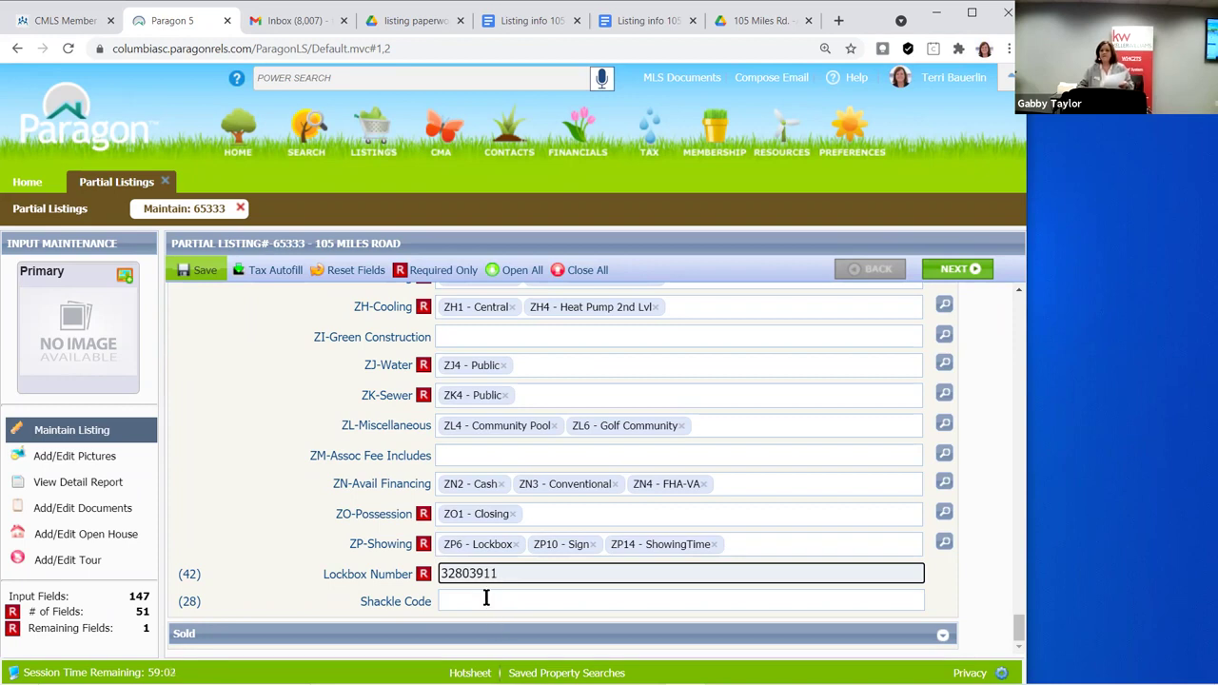
click(486, 598)
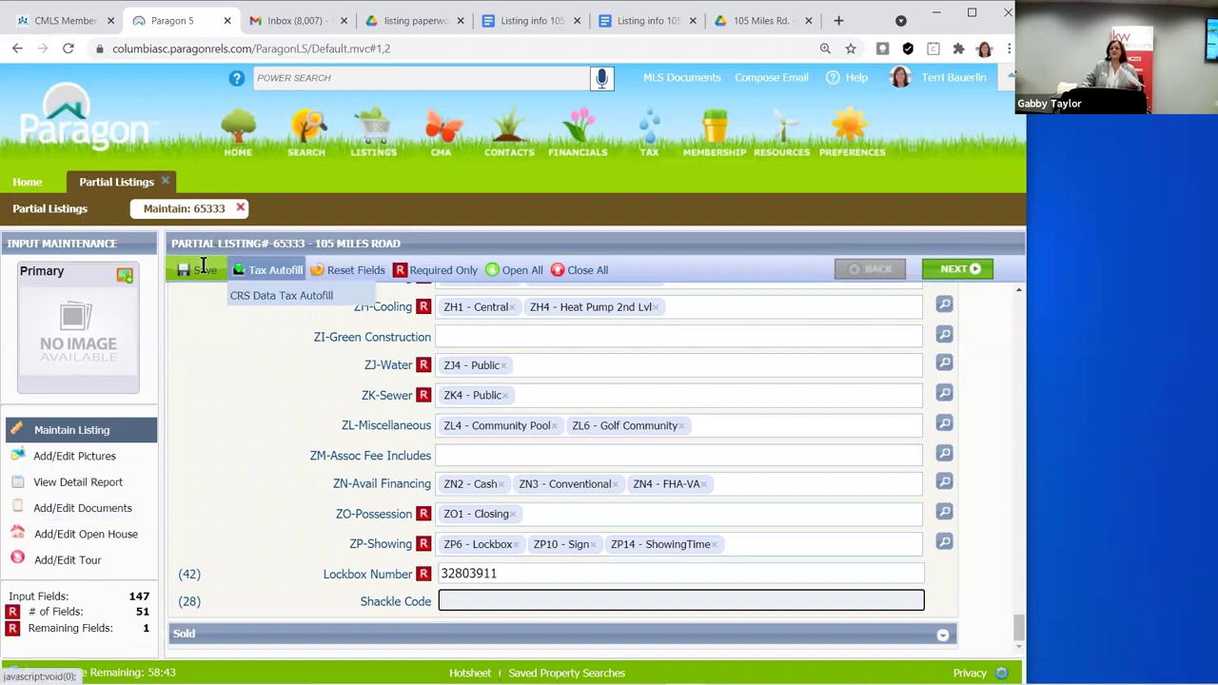
mouse_move(205, 271)
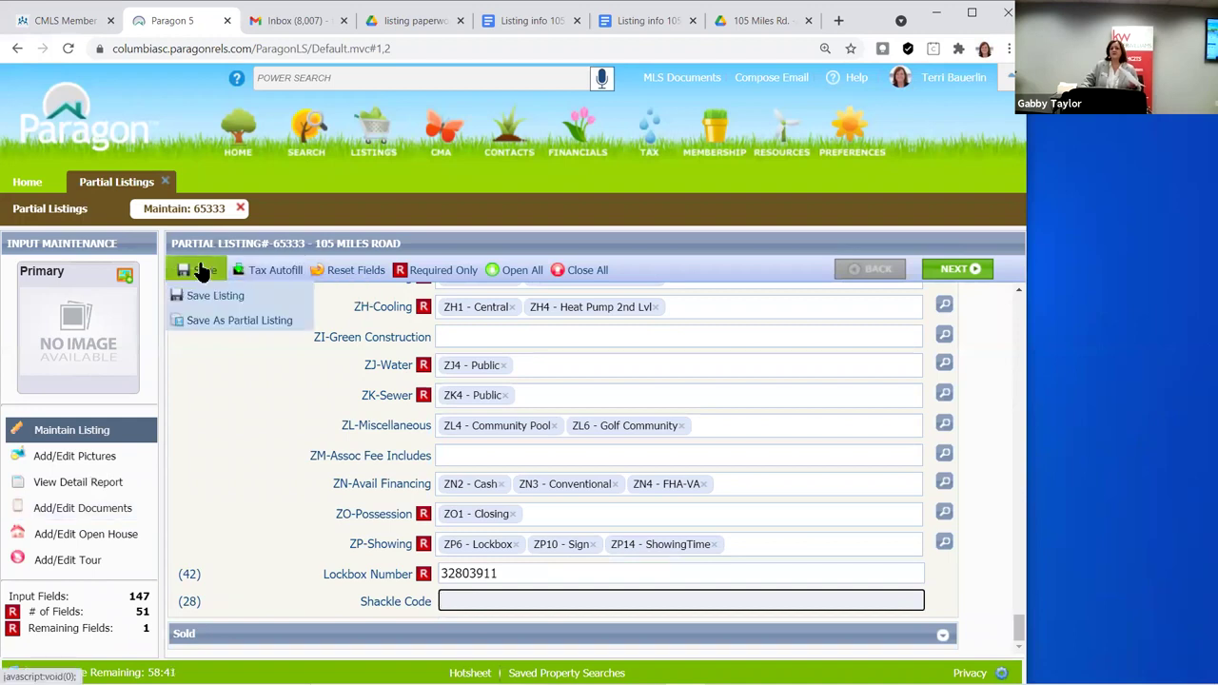
Save 105 Miles Road as a partial listing, continue input, and advance to pictures
click(224, 319)
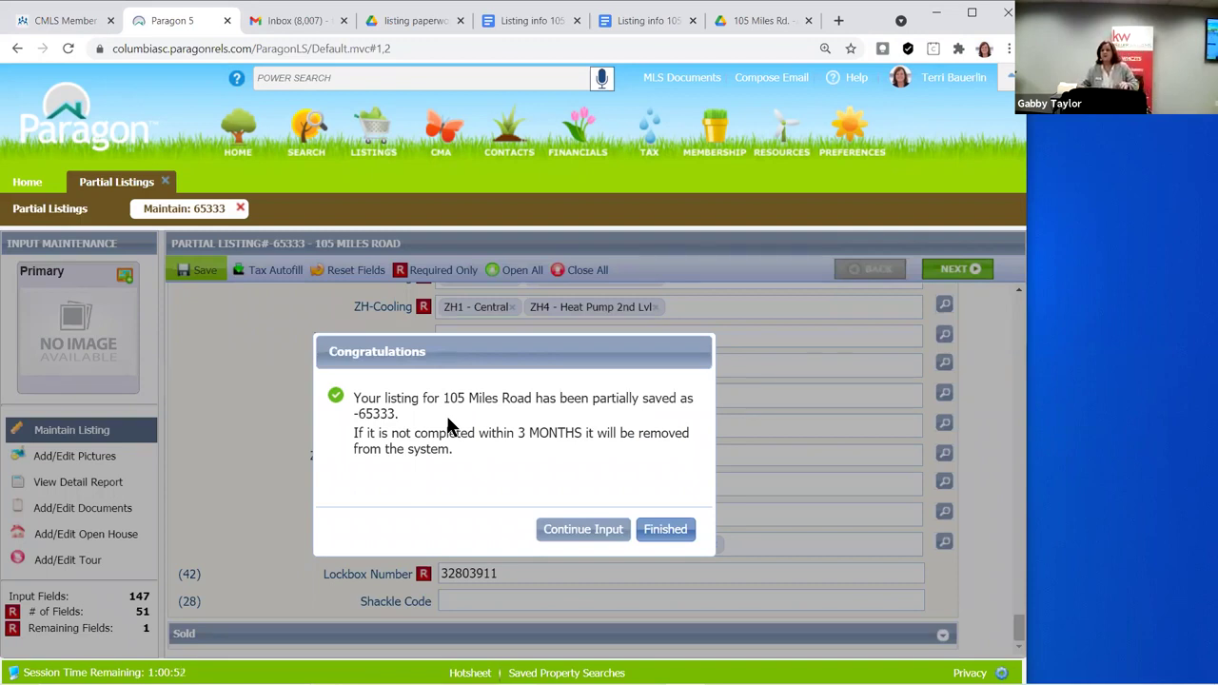
click(563, 527)
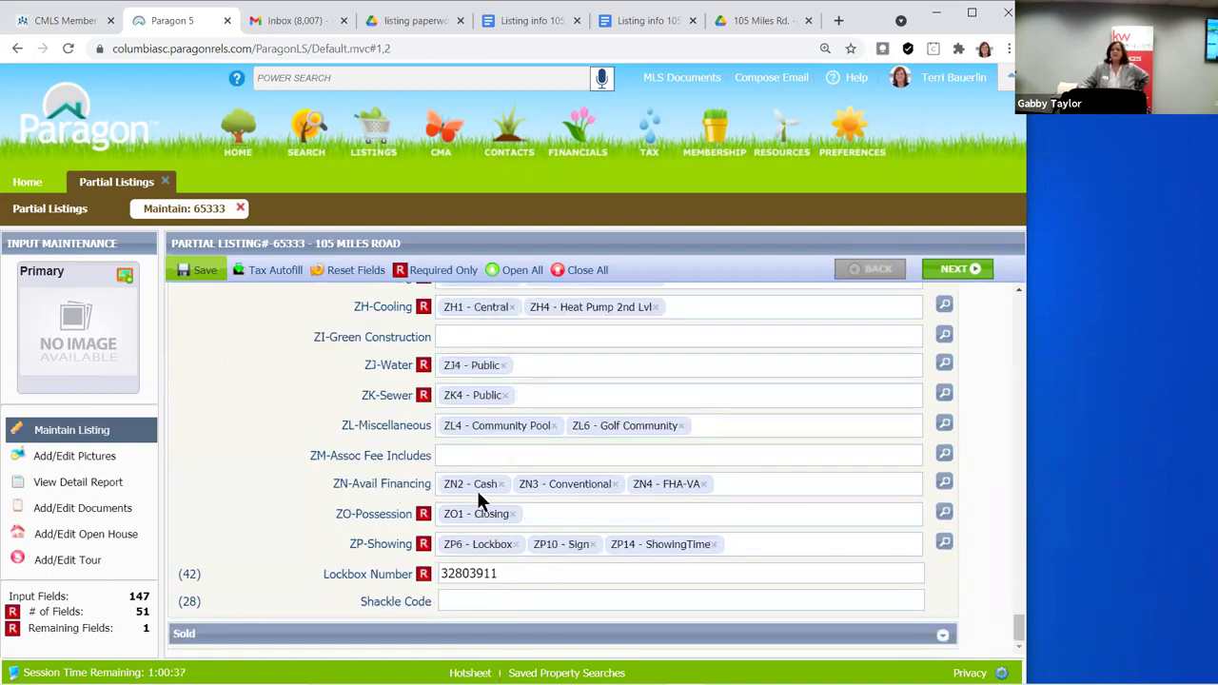
scroll(576, 445, up, 5)
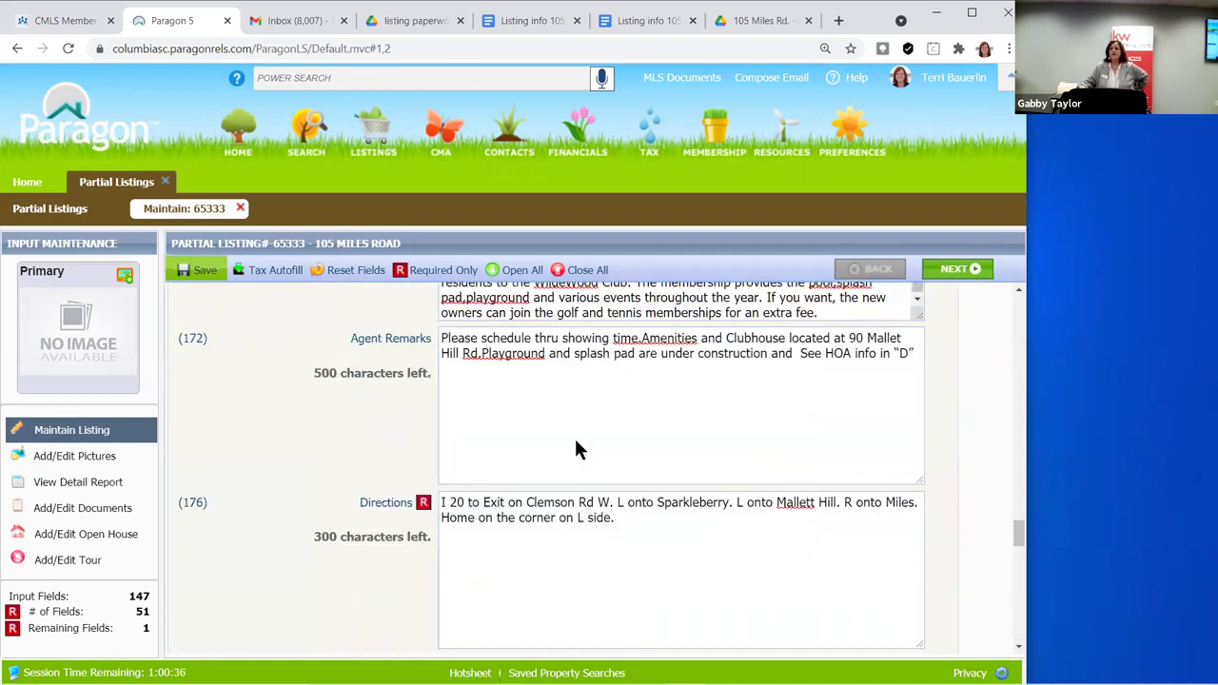
click(952, 270)
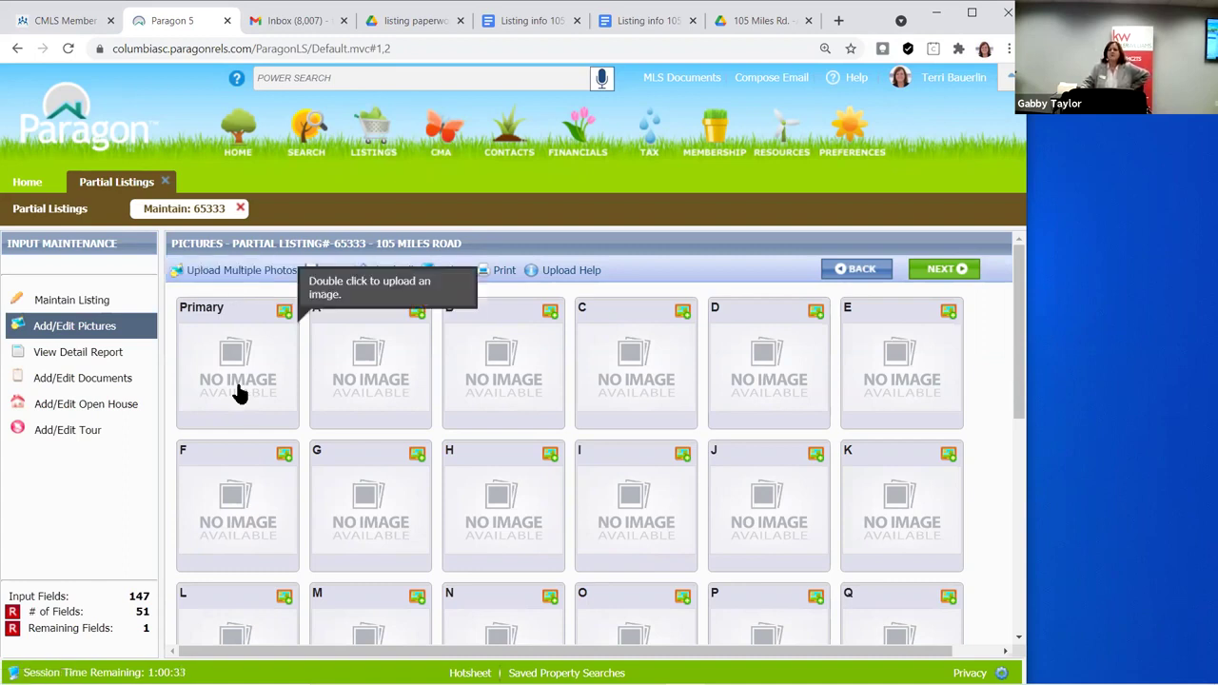
Bring up the Upload Multiple Photos window and scroll to its Add Files button
click(245, 281)
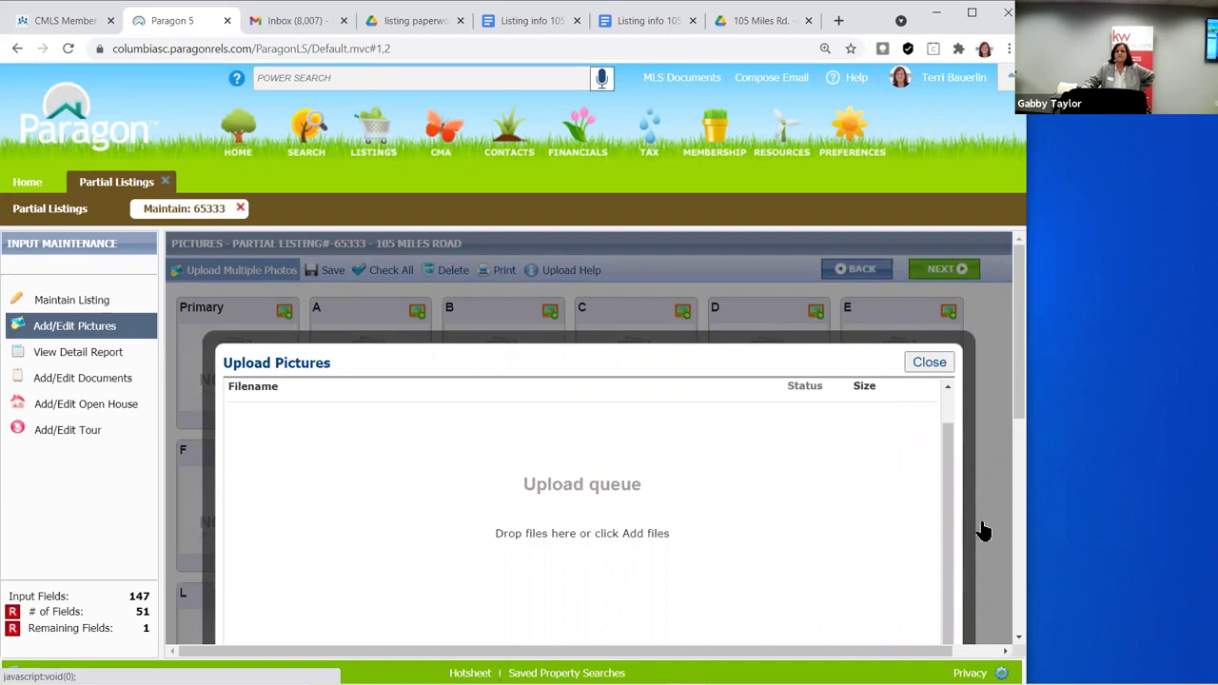
scroll(305, 511, down, 2)
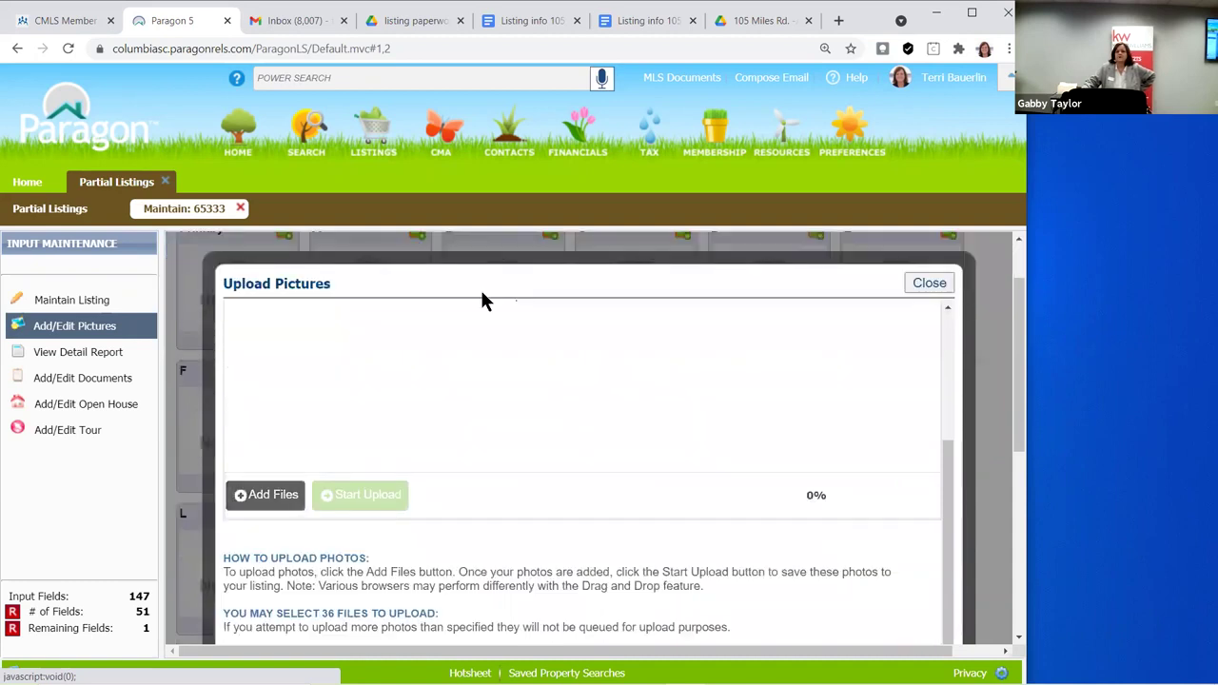
Browse the computer's folders for photos, then cancel without adding any and close the upload window
click(270, 497)
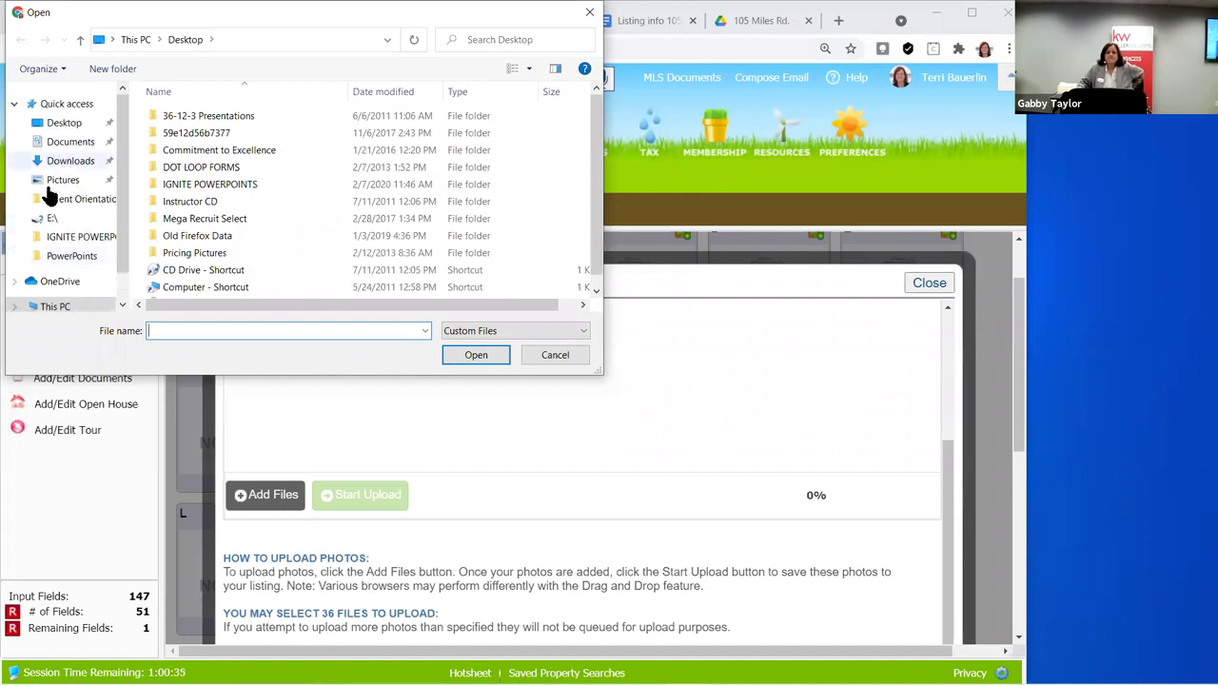
scroll(49, 196, down, 1)
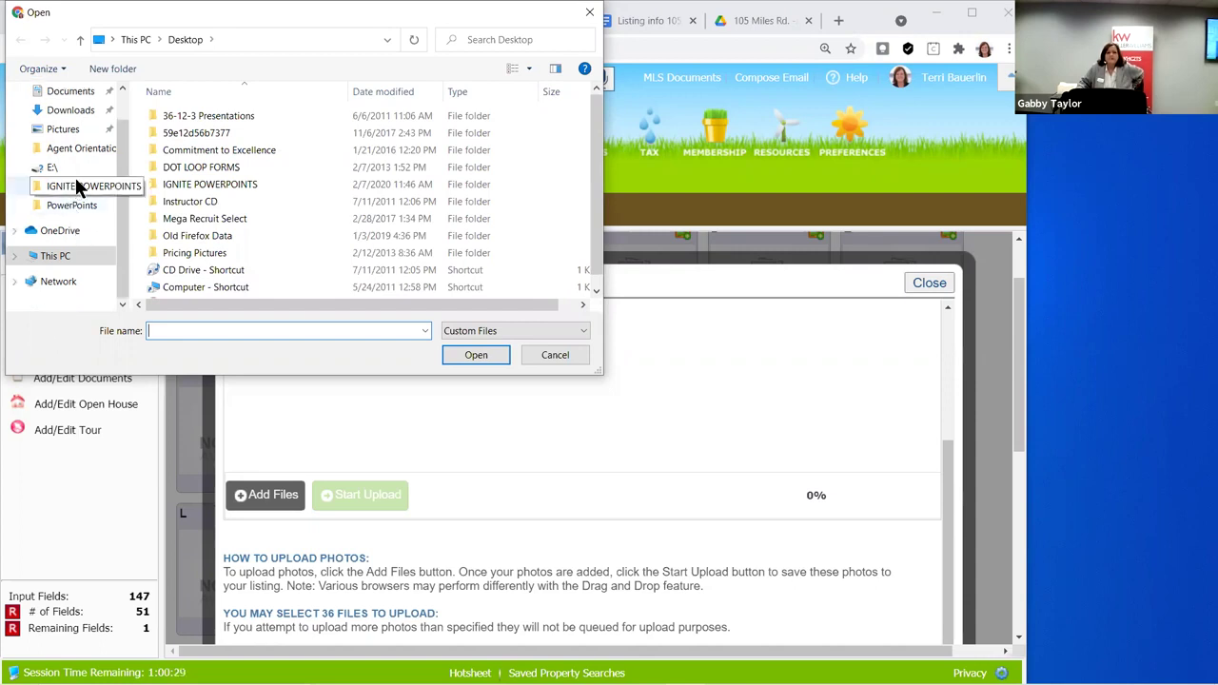
scroll(77, 181, up, 1)
scroll(74, 185, up, 1)
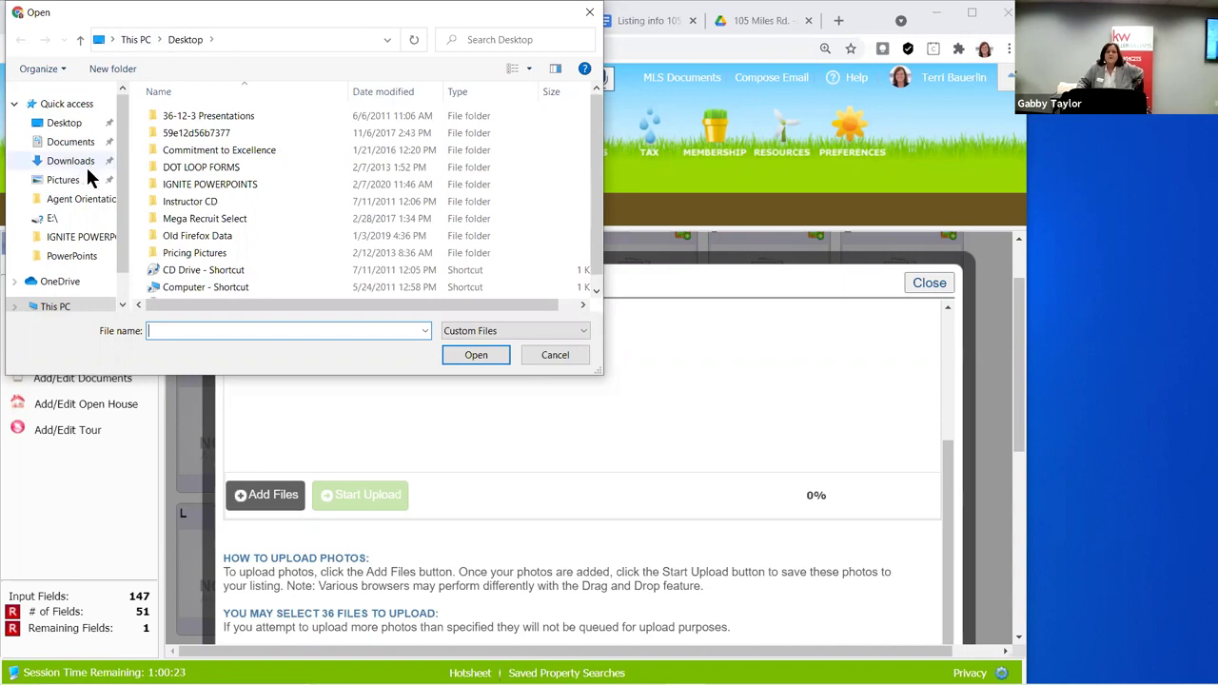
click(187, 42)
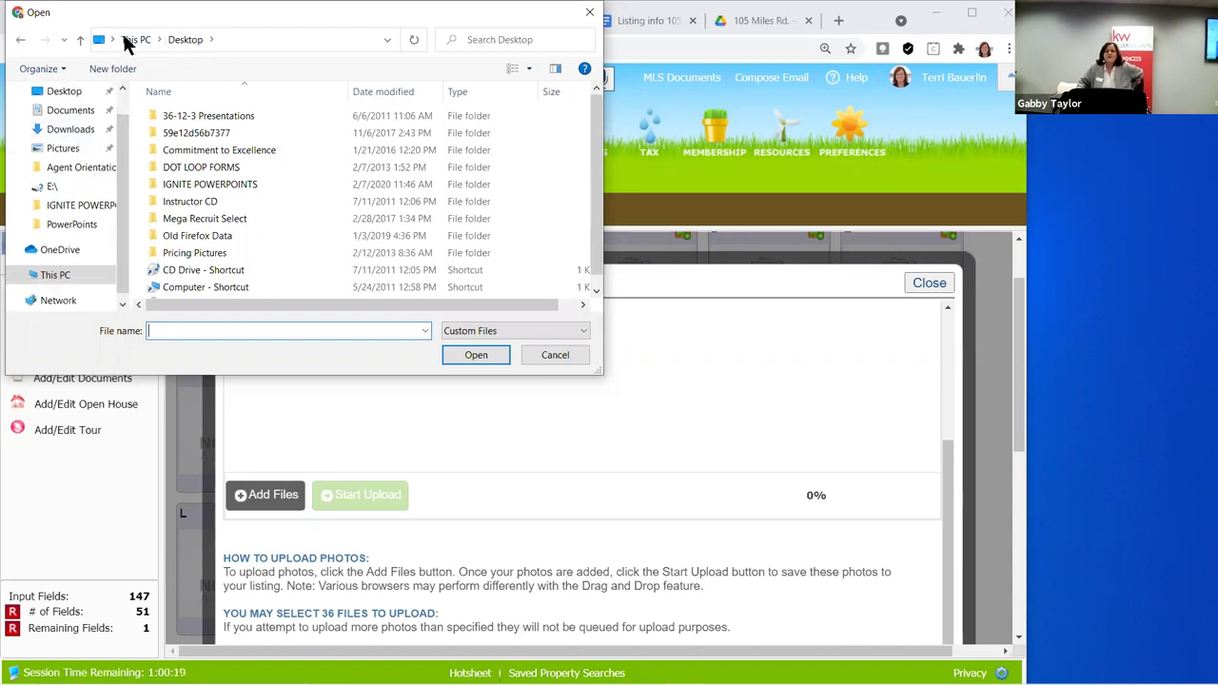
click(138, 40)
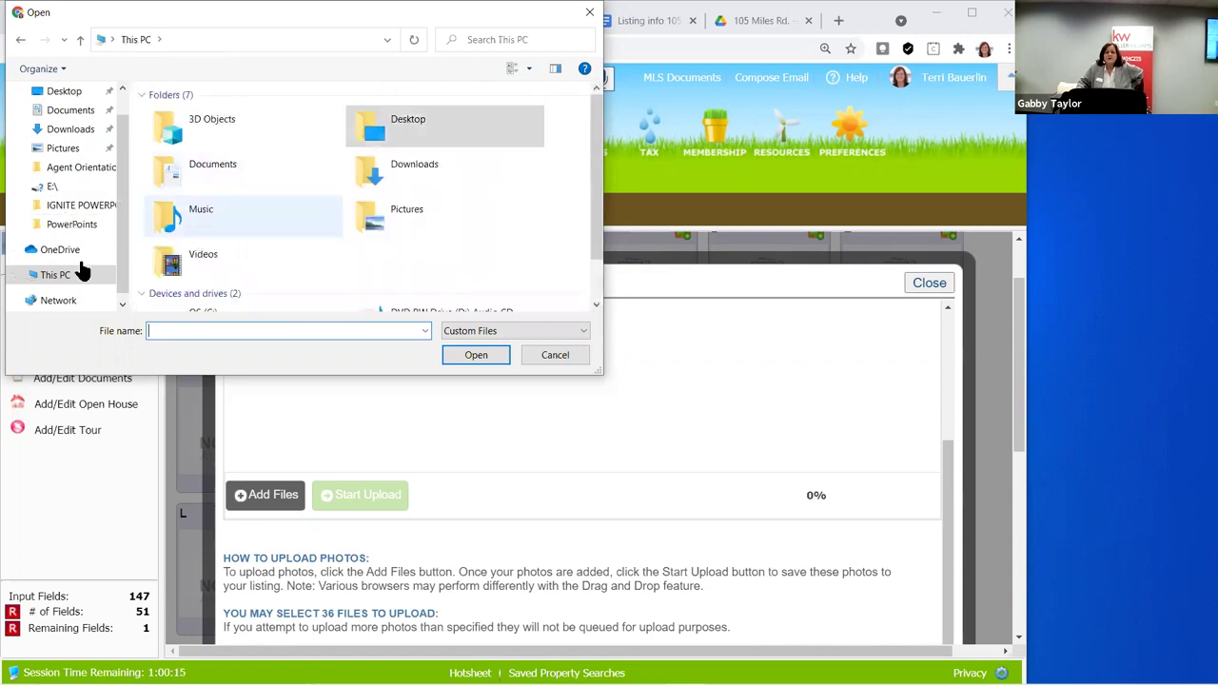
scroll(81, 264, down, 1)
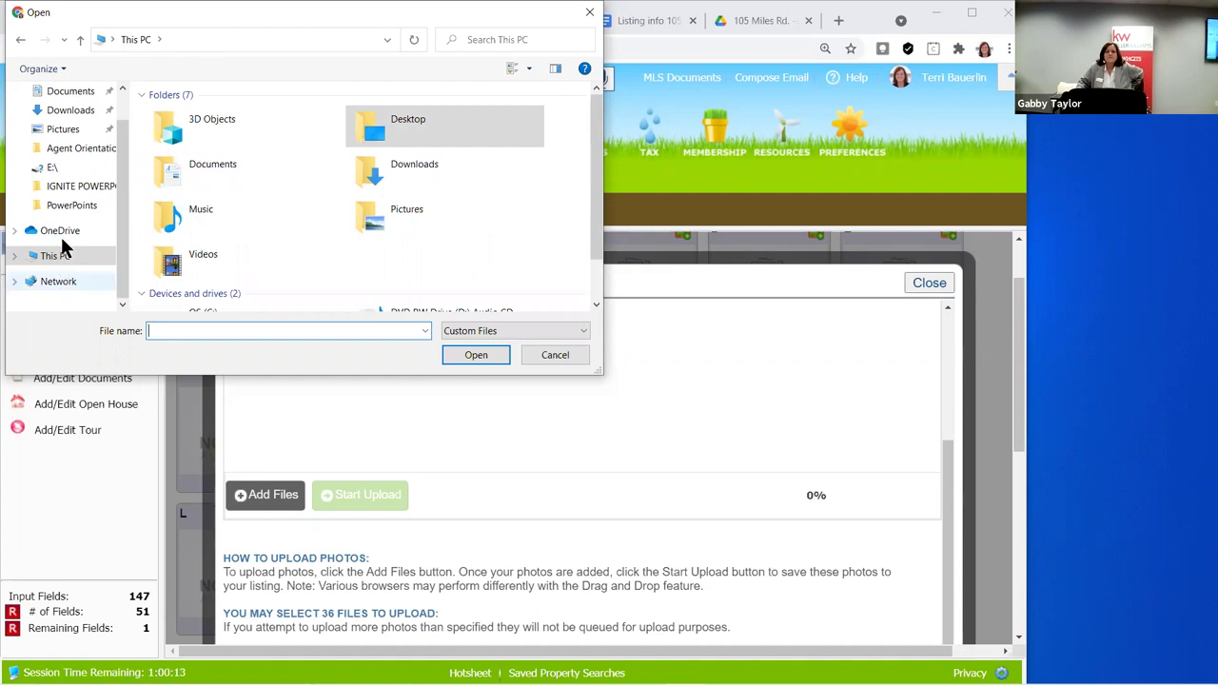
scroll(64, 247, up, 1)
scroll(54, 105, up, 2)
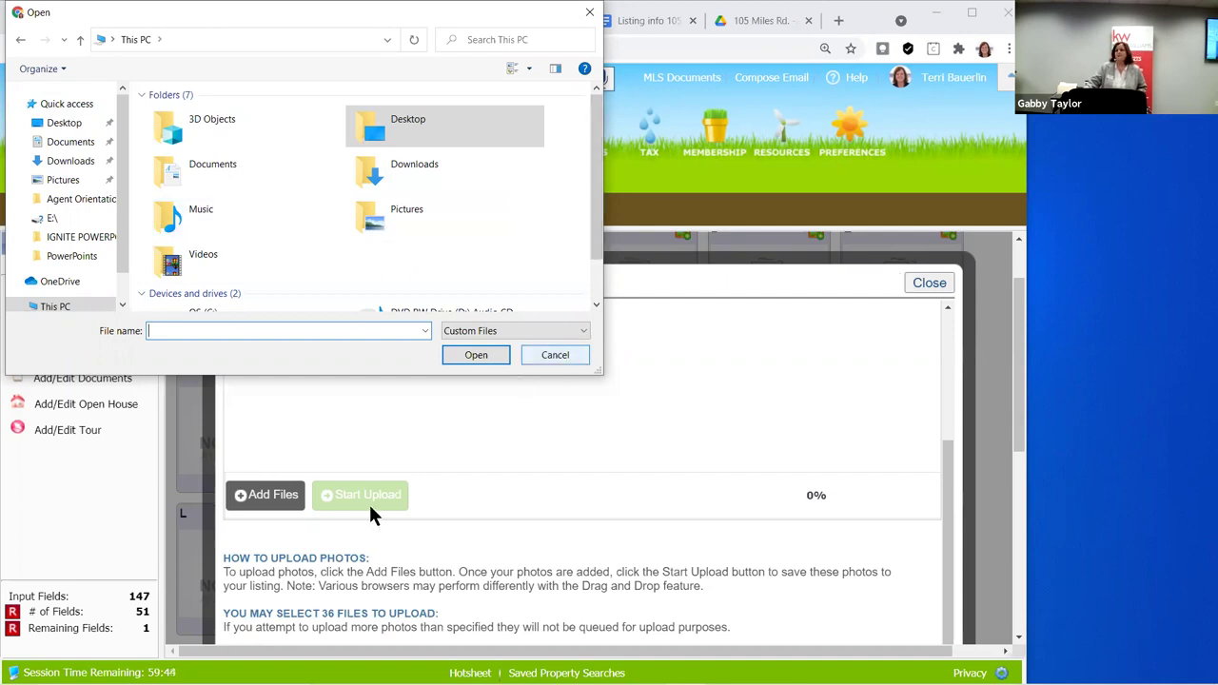
key(Escape)
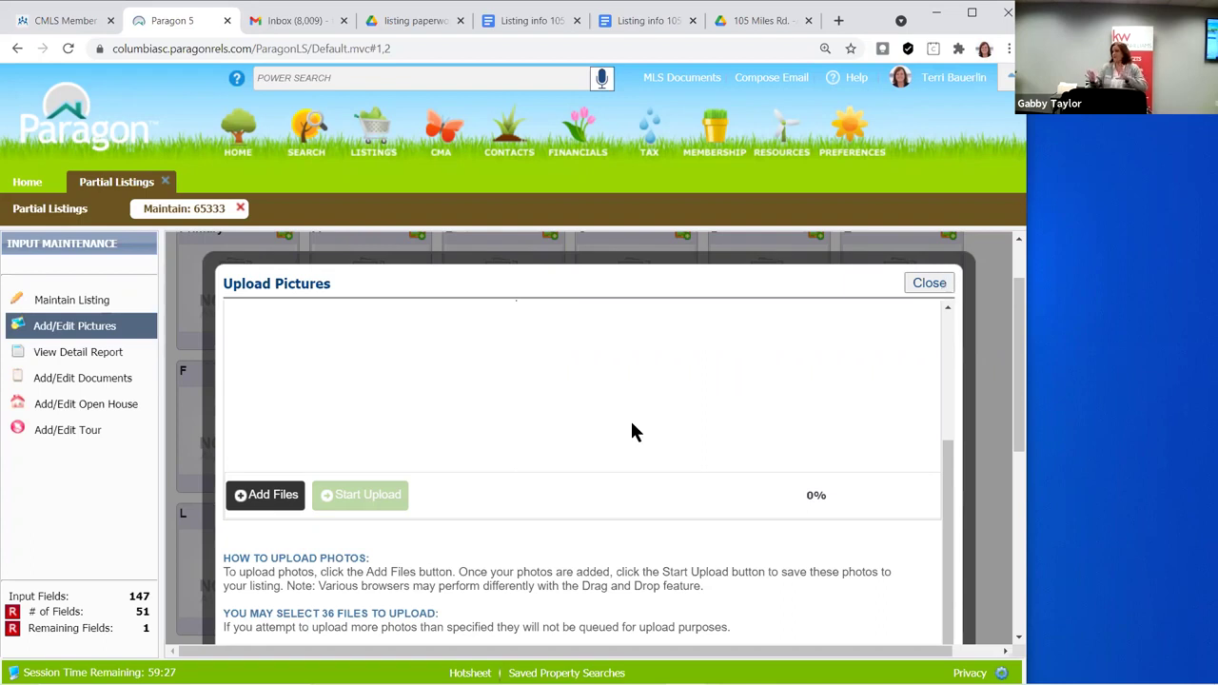
key(Escape)
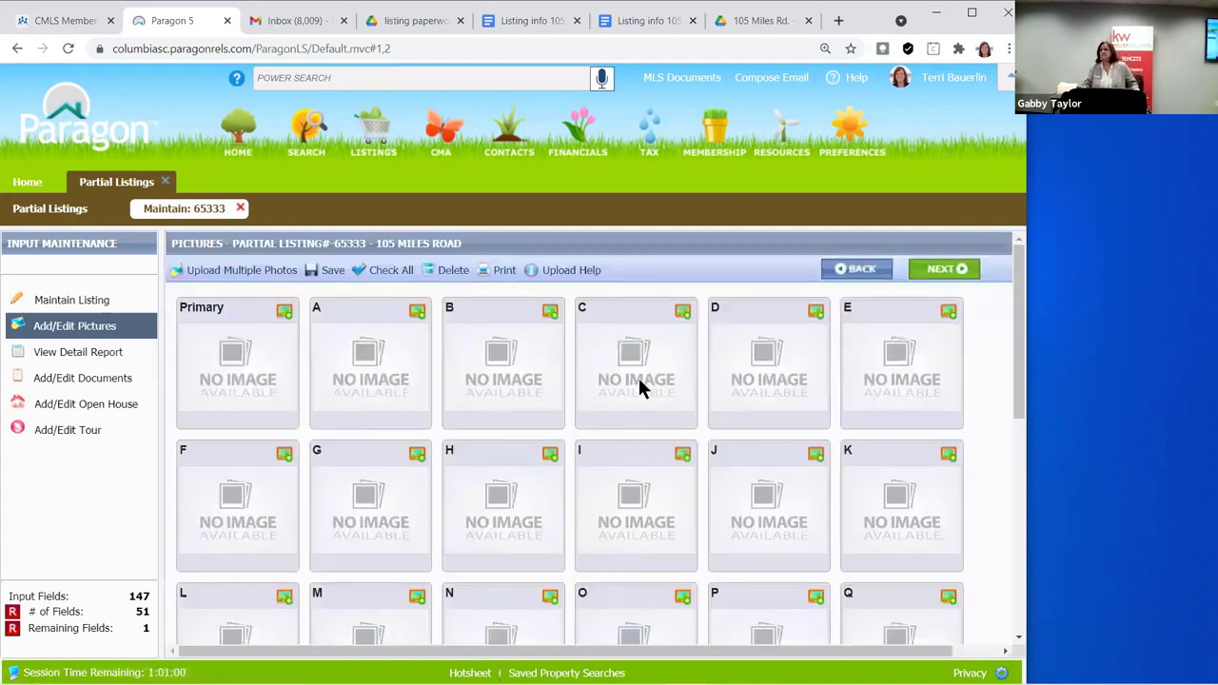
scroll(228, 455, down, 3)
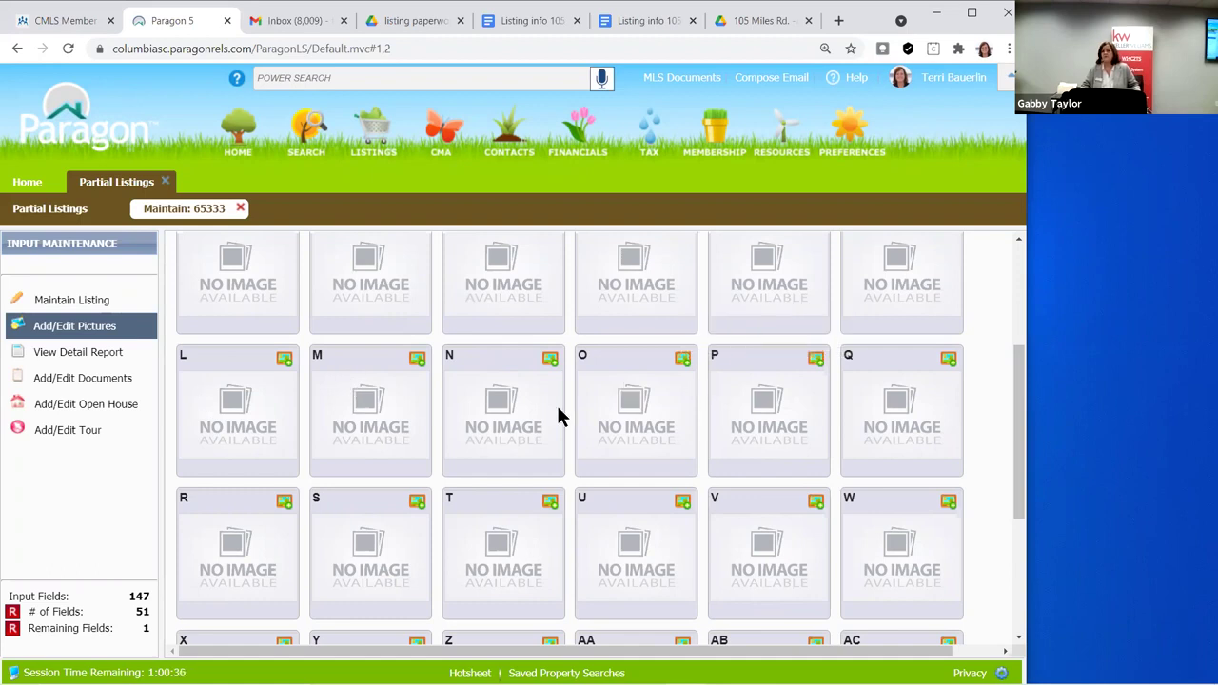
scroll(190, 276, up, 3)
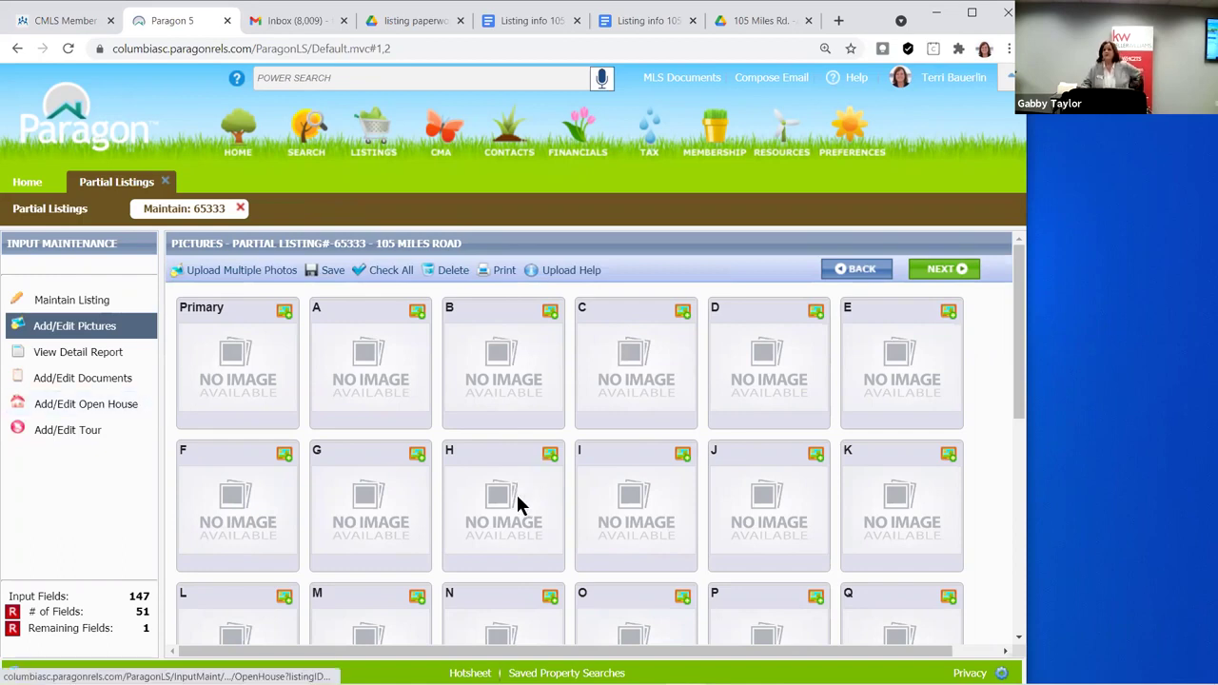
scroll(516, 492, down, 1)
scroll(913, 407, down, 2)
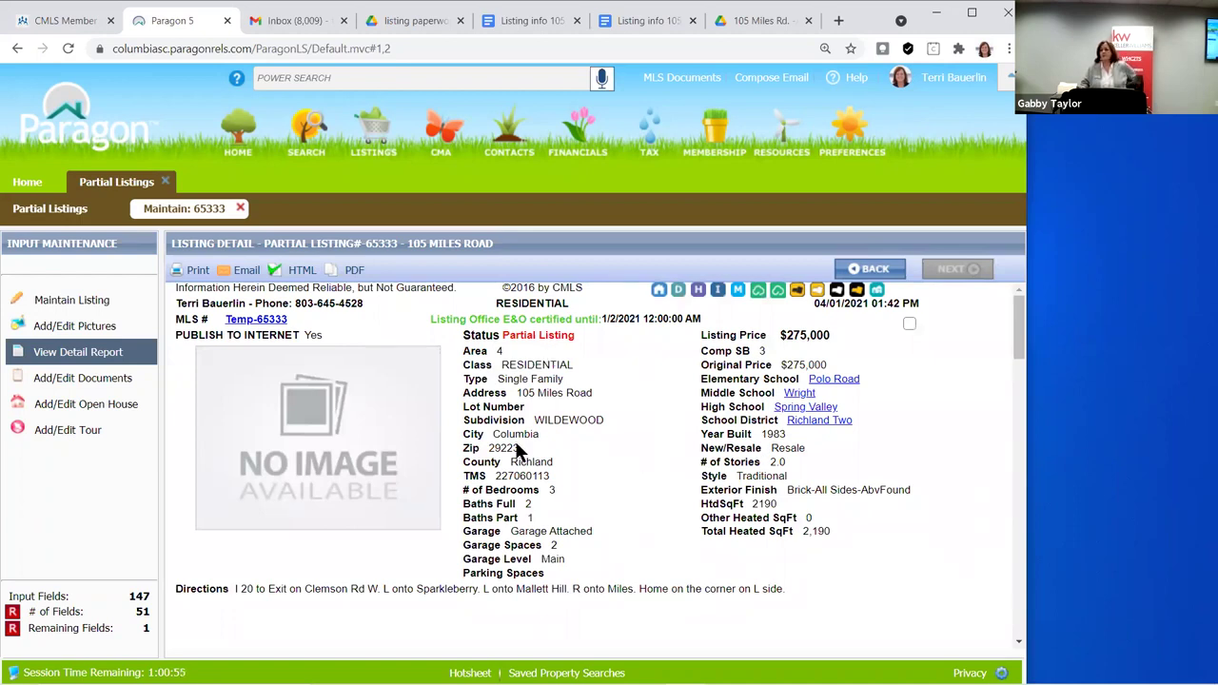
Scroll through listing 65333's detail report down to the Agent and Public Remarks
scroll(649, 394, down, 1)
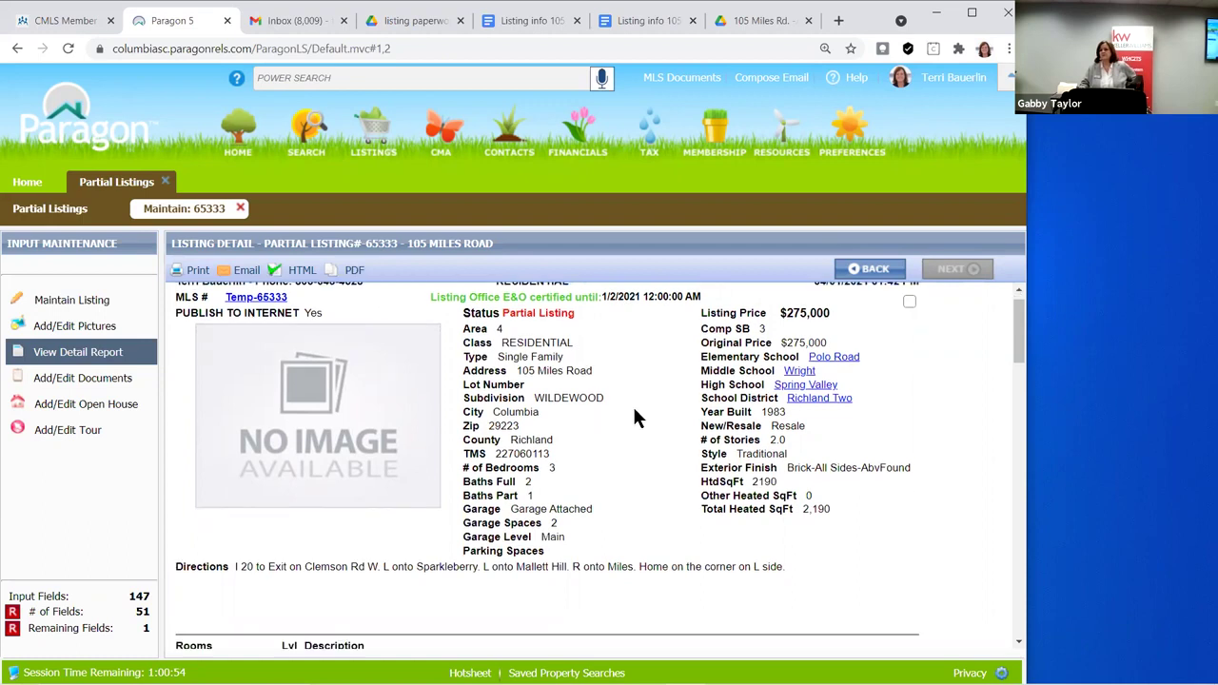
scroll(632, 404, down, 2)
scroll(628, 413, down, 5)
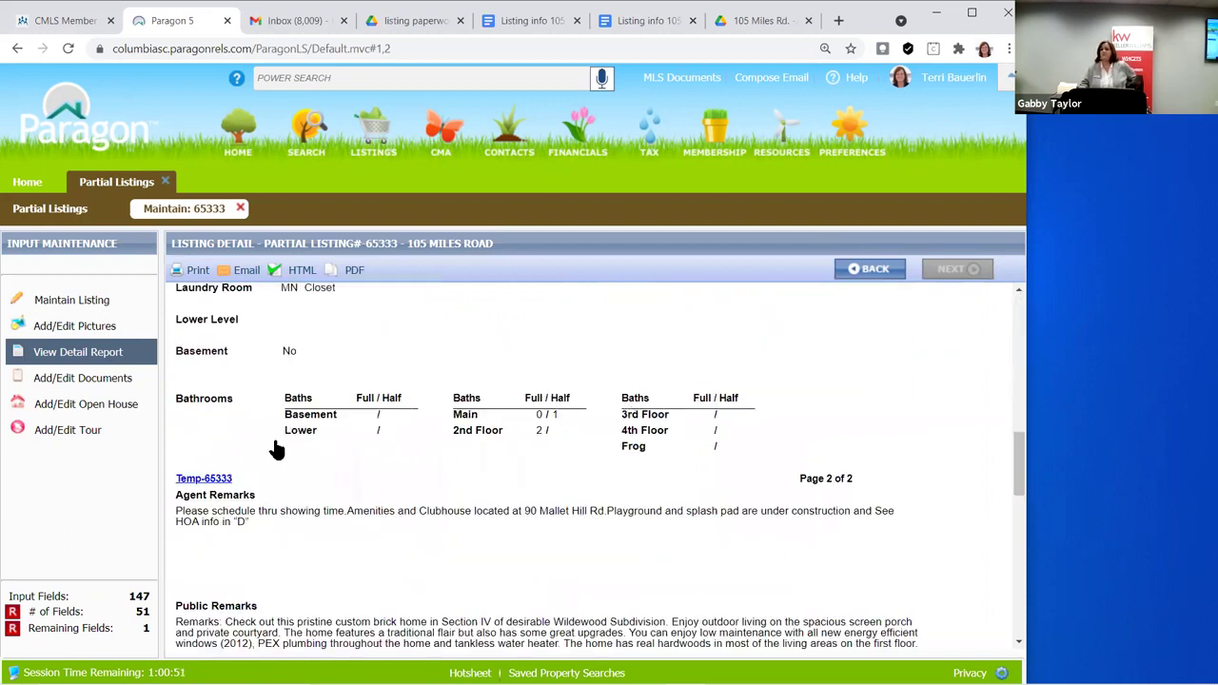
scroll(286, 438, up, 10)
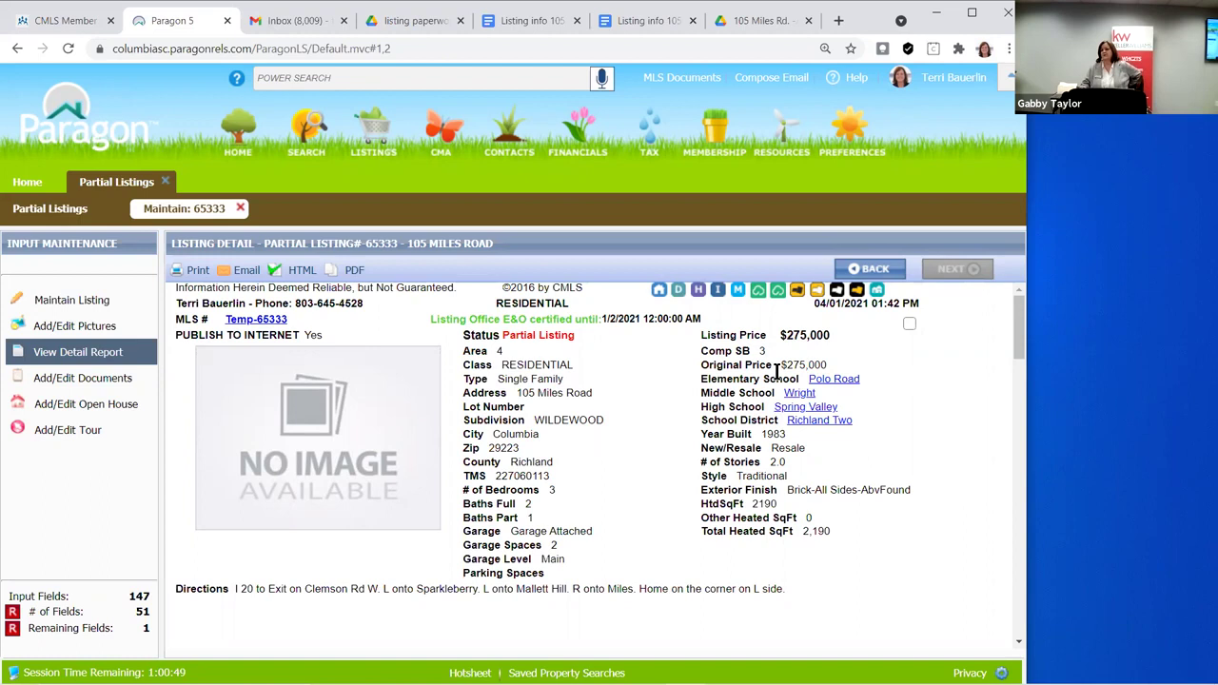
scroll(776, 371, down, 4)
scroll(777, 376, down, 5)
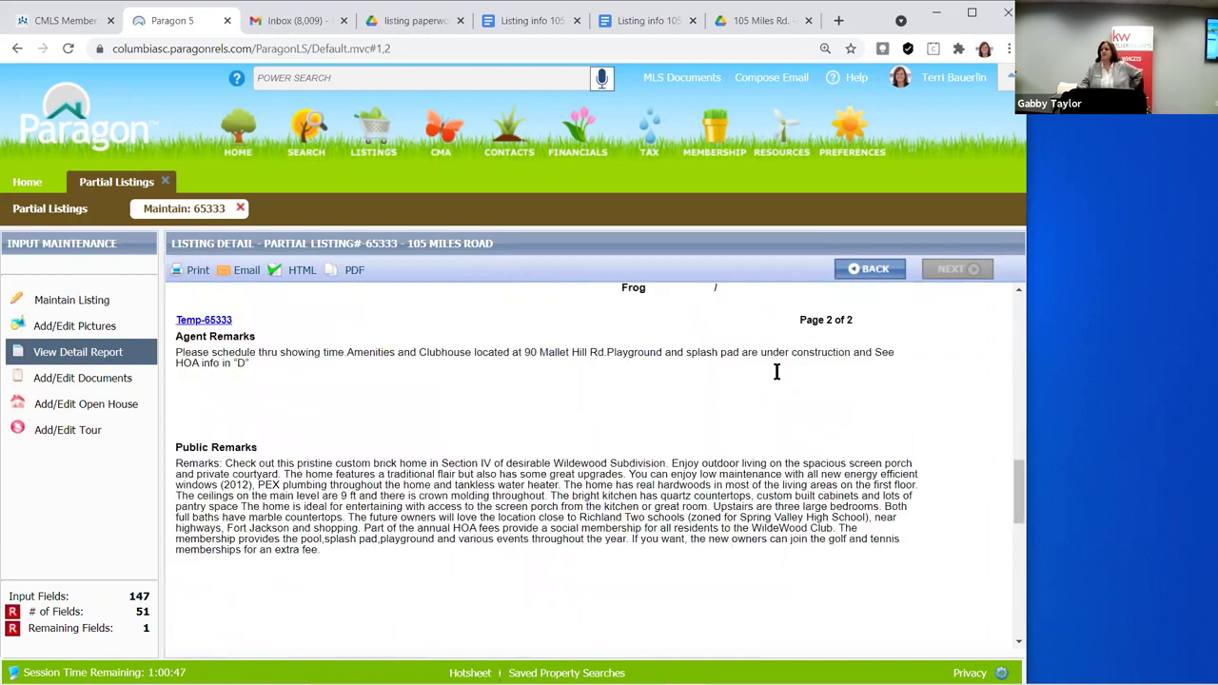
scroll(776, 371, up, 5)
scroll(785, 386, up, 5)
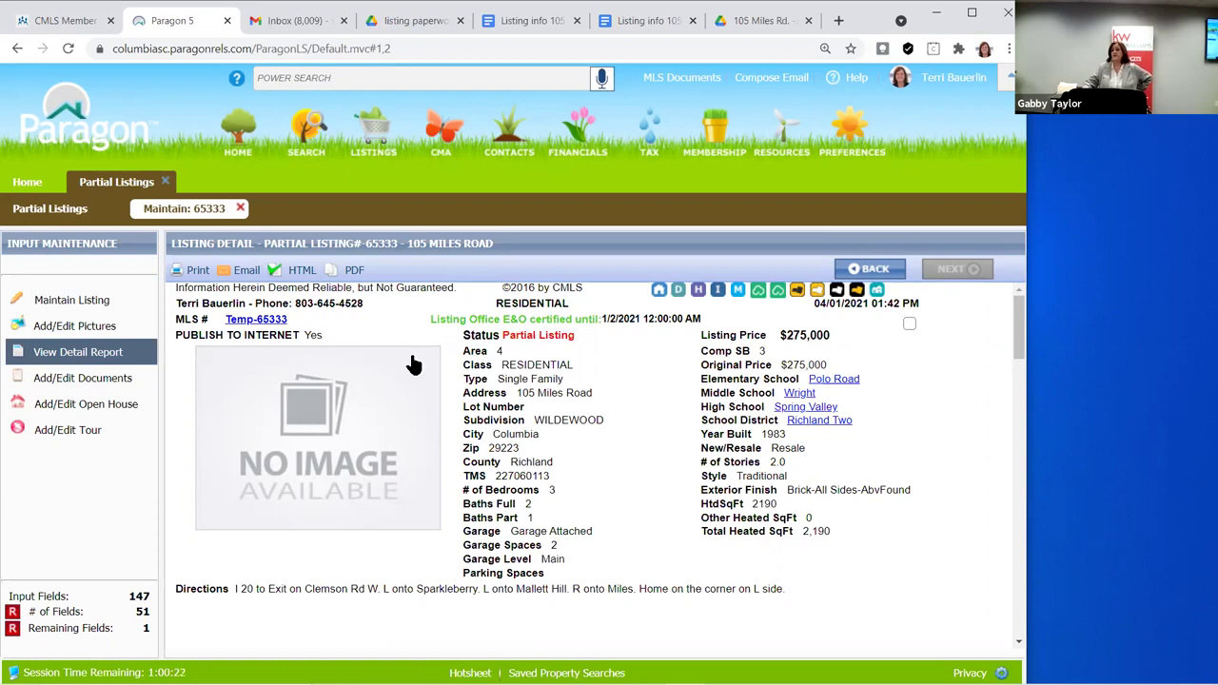
click(246, 271)
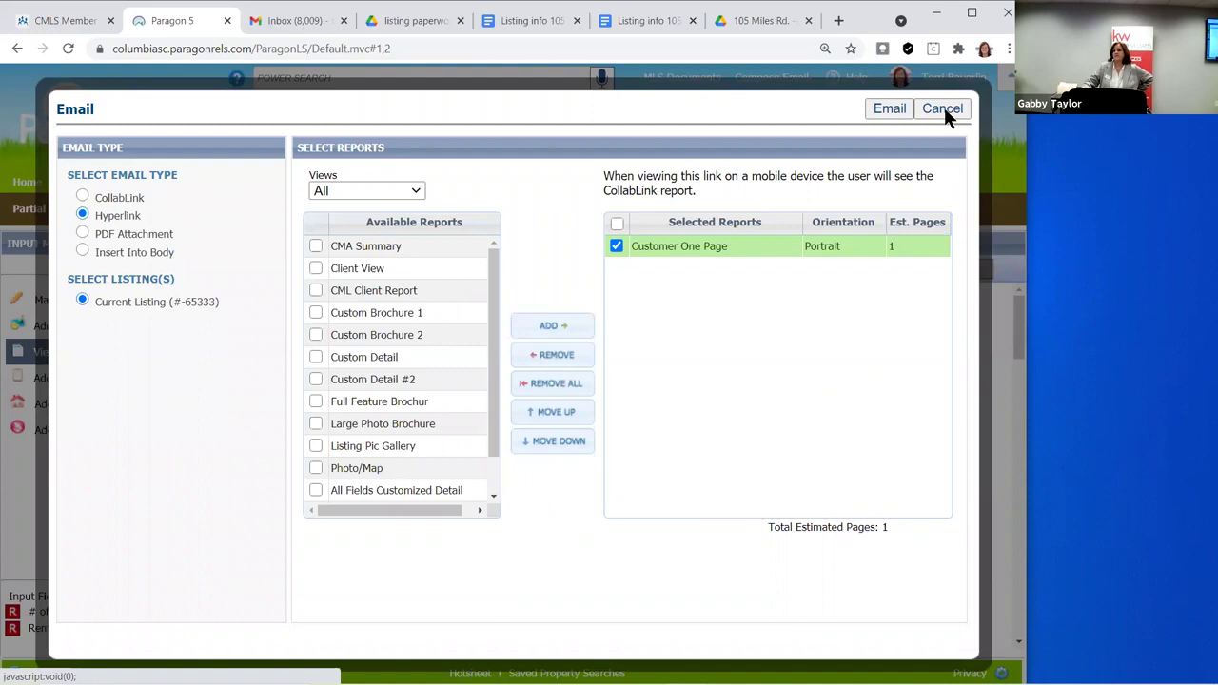
key(Escape)
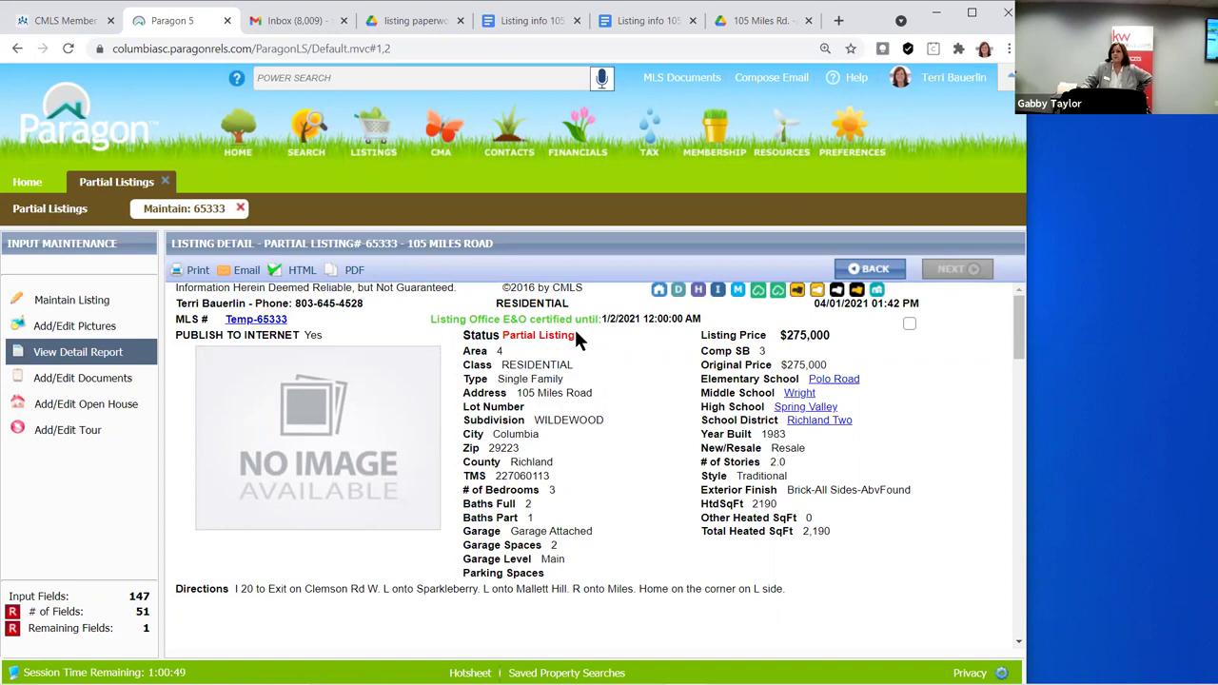
click(245, 276)
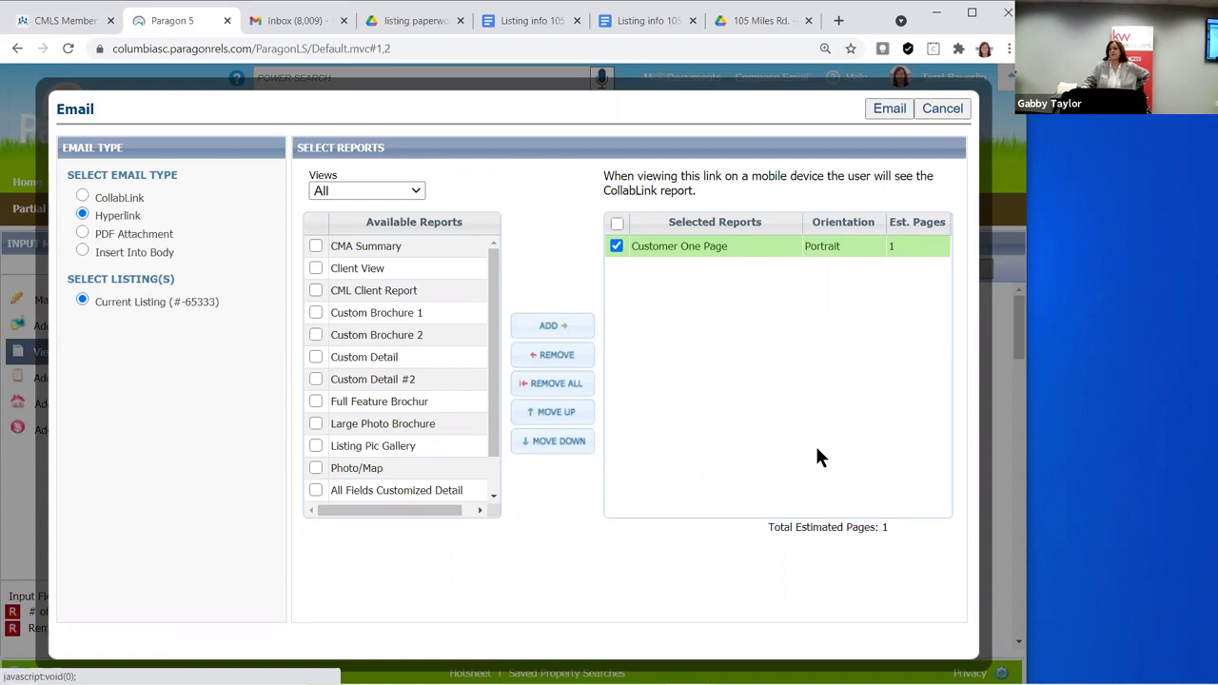
click(714, 253)
click(747, 253)
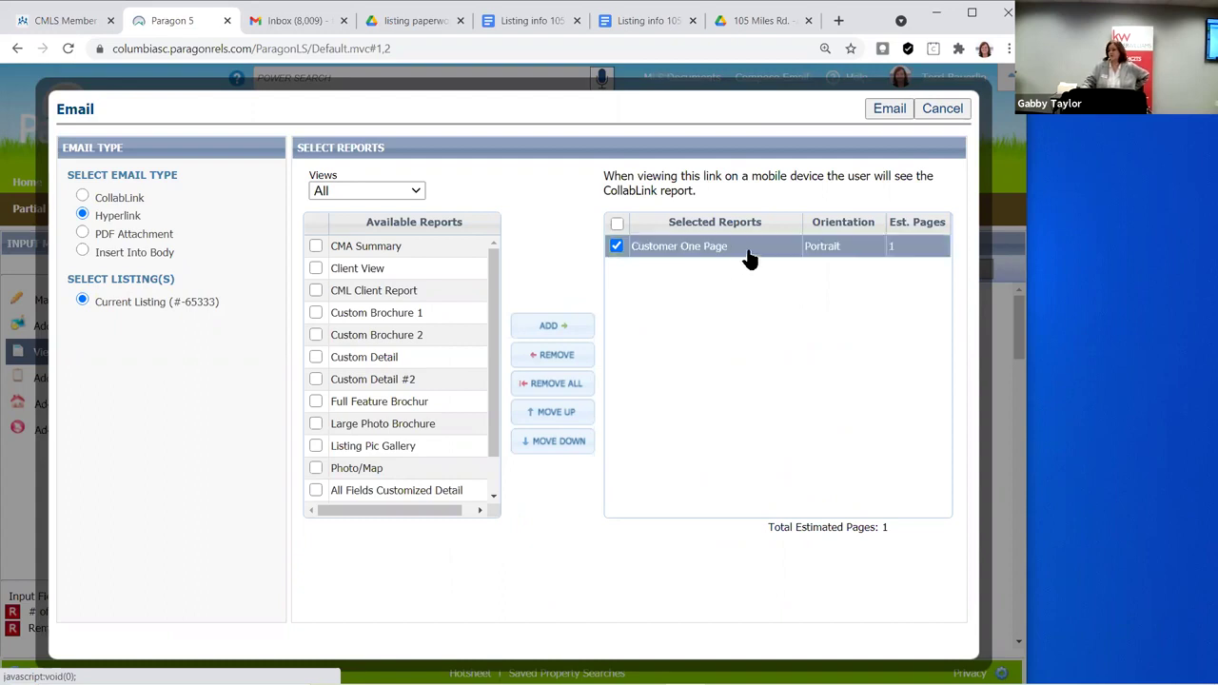
click(891, 107)
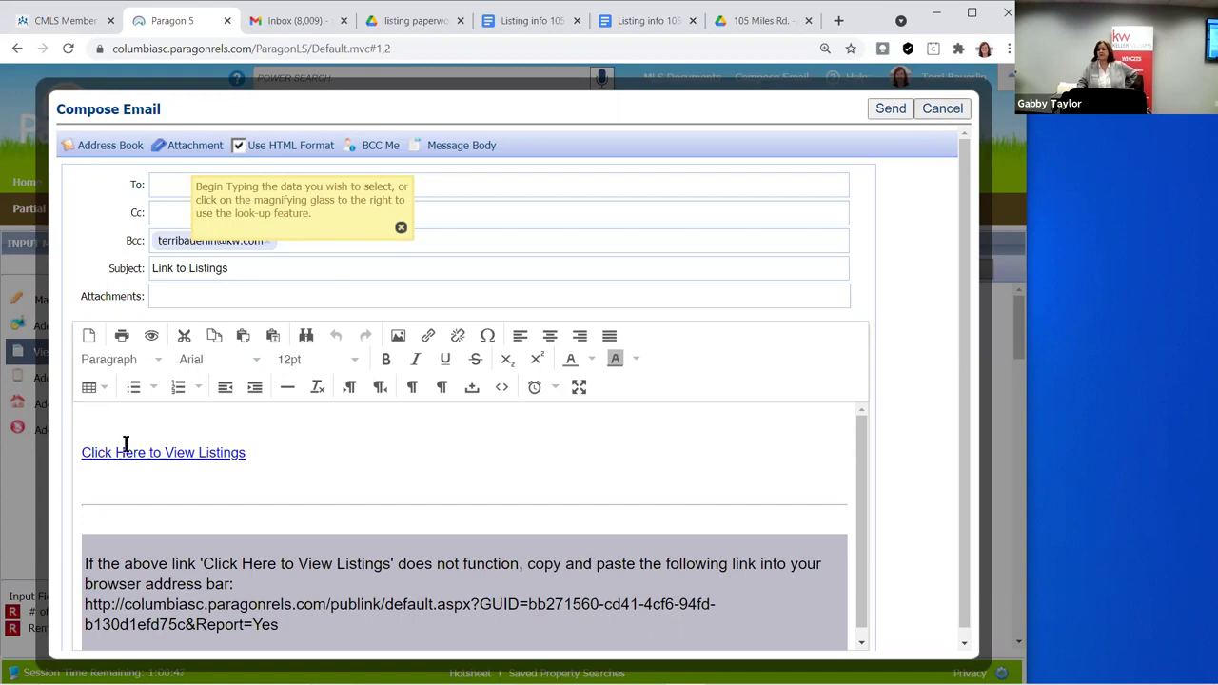
click(942, 108)
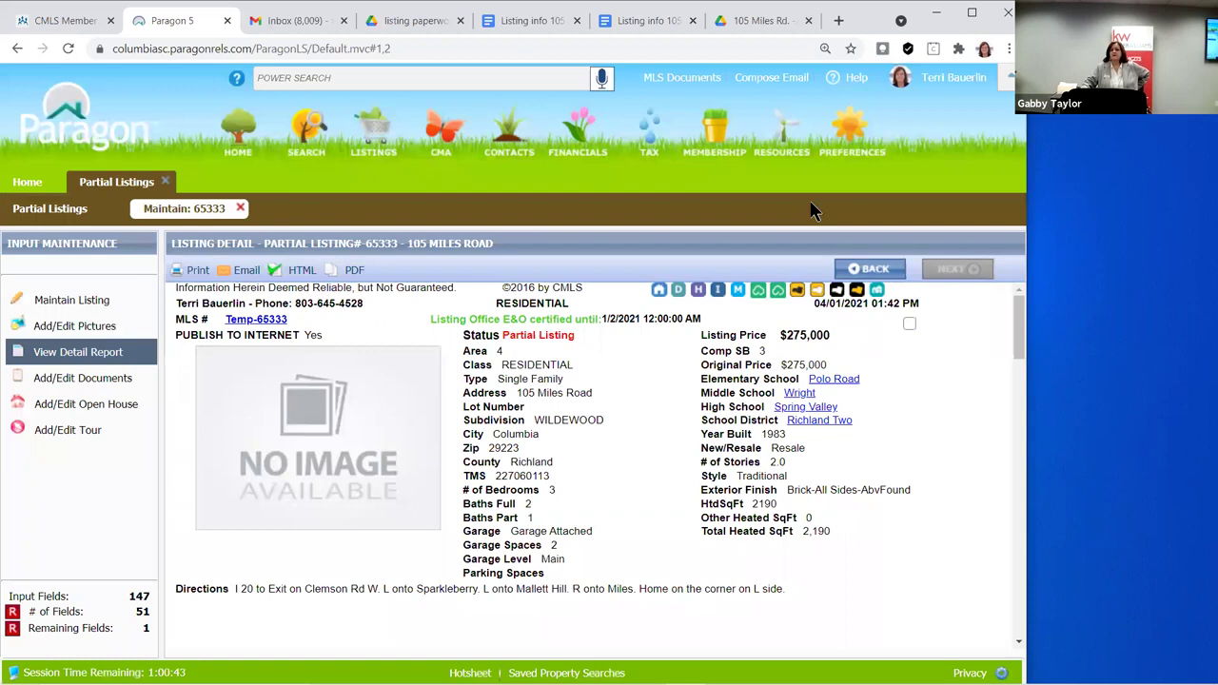
Open listing 65333's Documents page, briefly revisiting Maintain Listing before returning to it
click(116, 381)
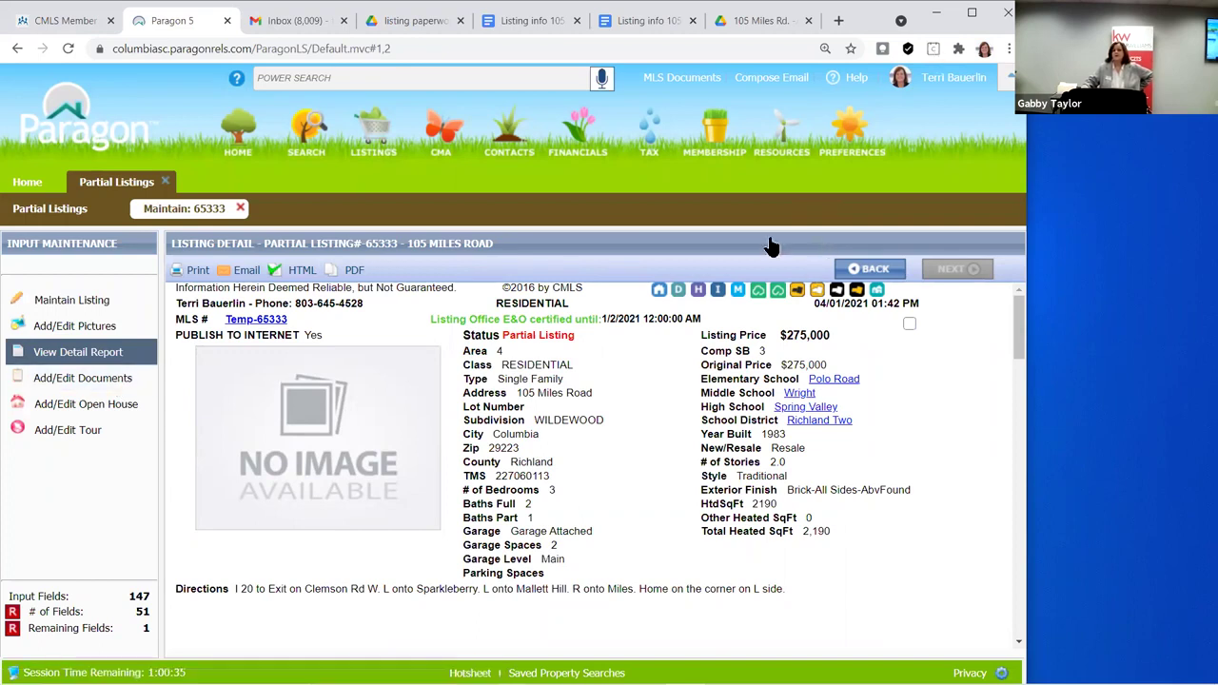
click(954, 271)
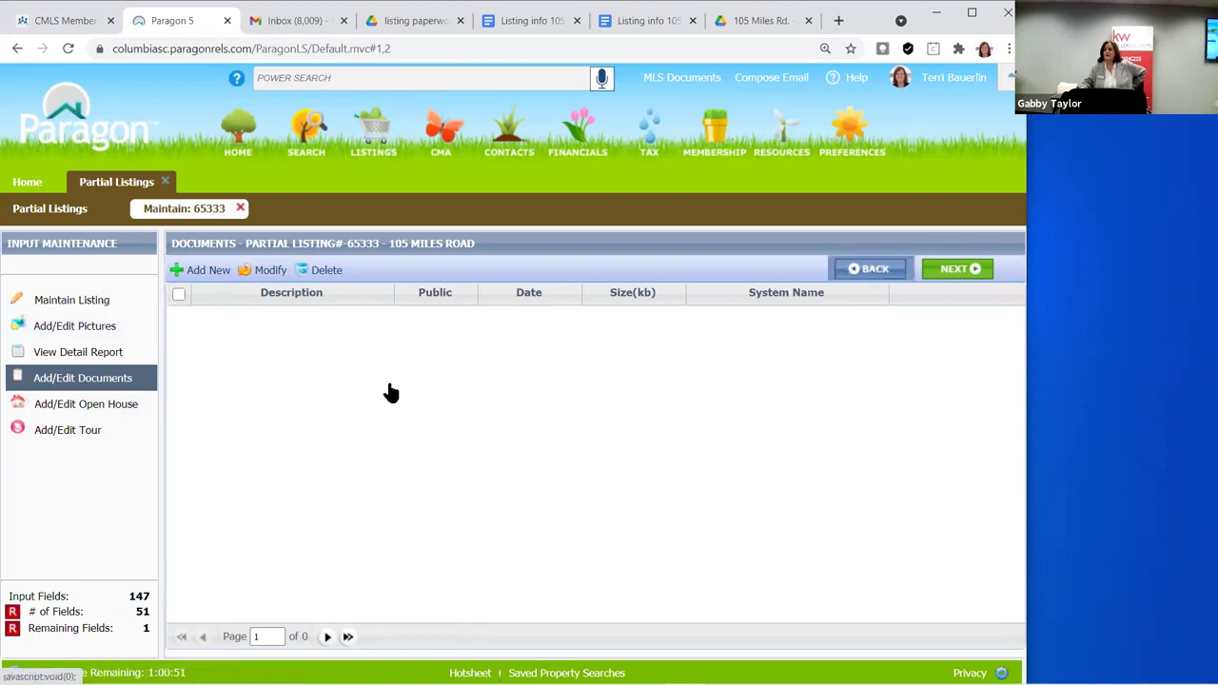
click(101, 301)
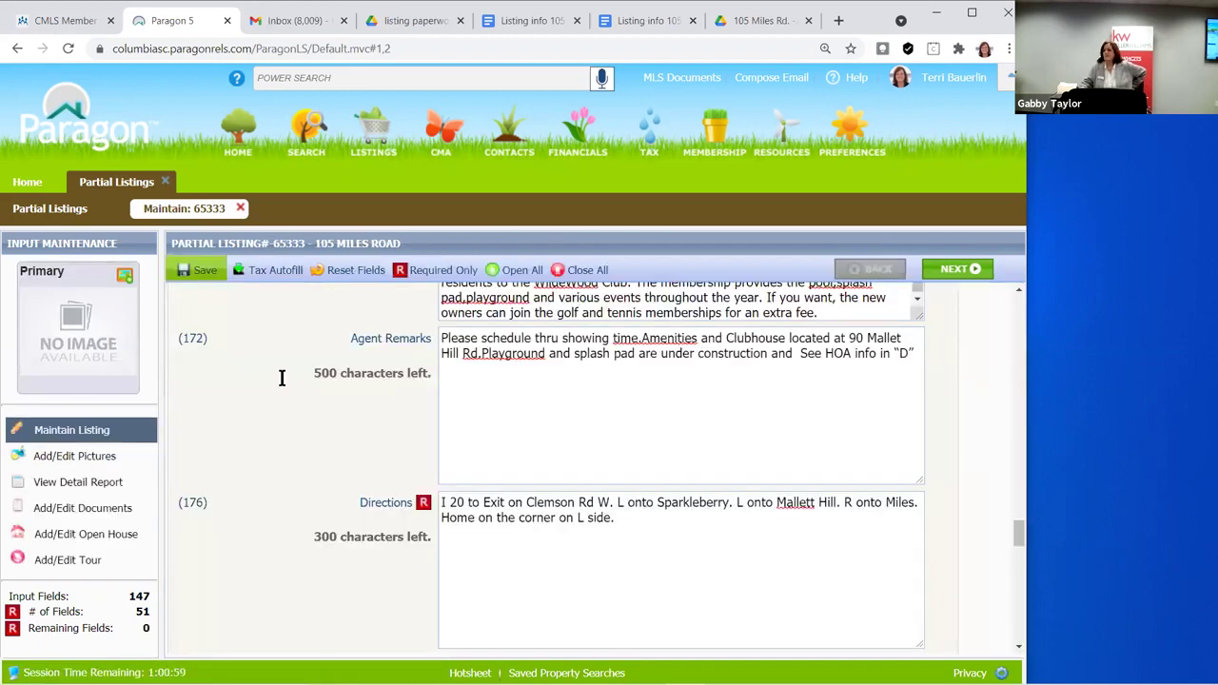
scroll(282, 378, down, 5)
scroll(327, 481, down, 5)
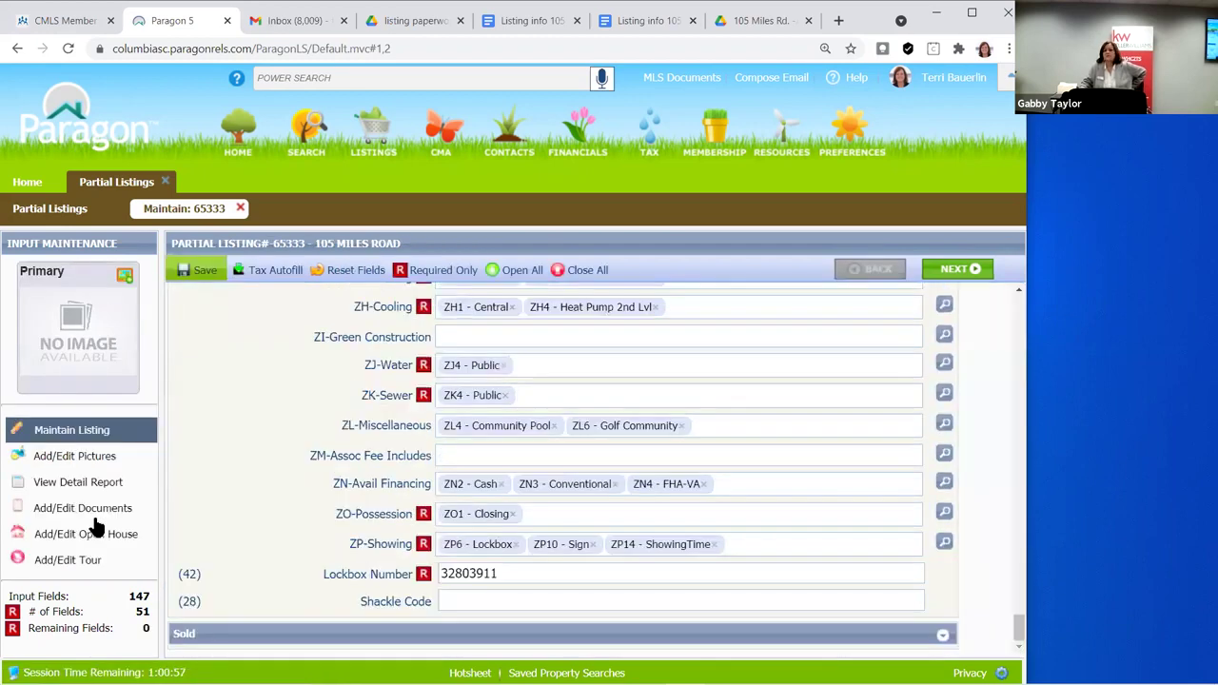
click(96, 514)
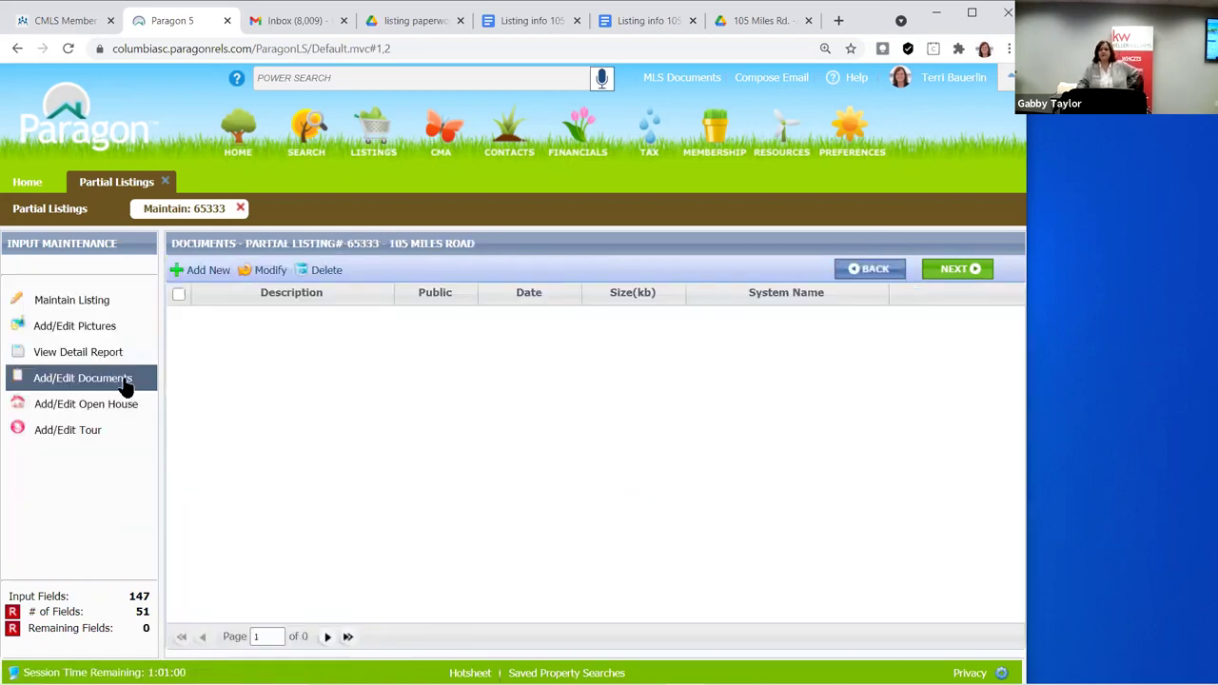
Add a public document entry described as 'Property disclosure', cancelling the file picker without attaching anything
click(197, 273)
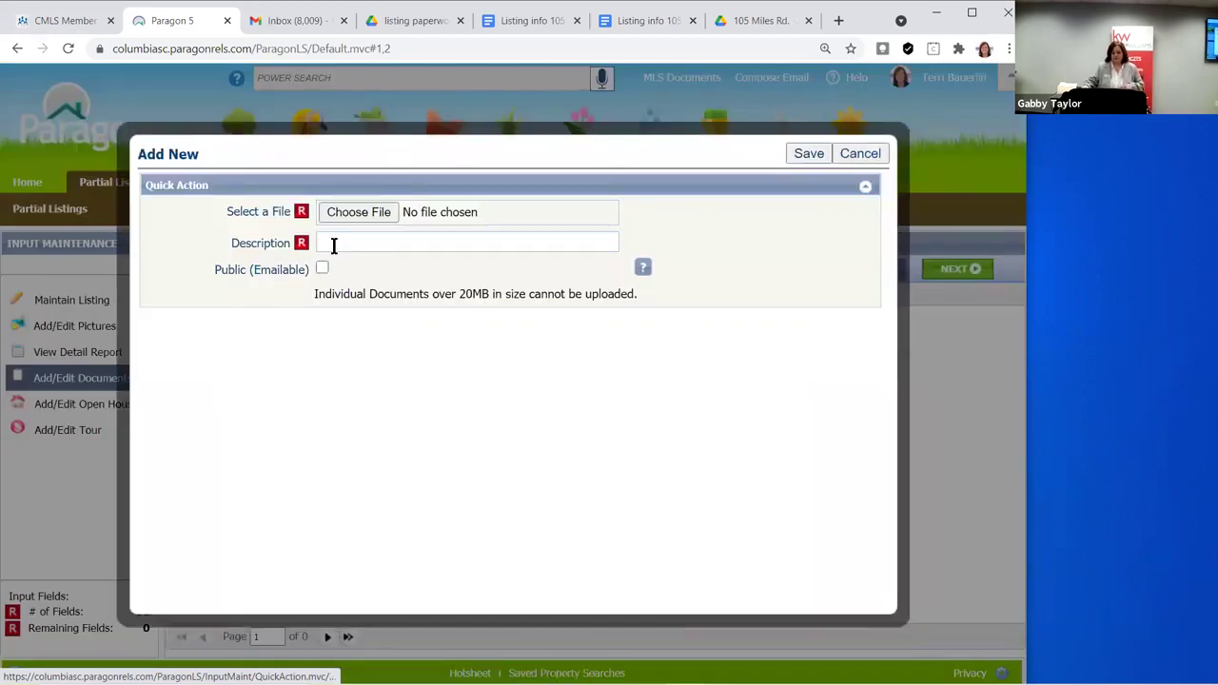
click(333, 243)
text(Property disclosure)
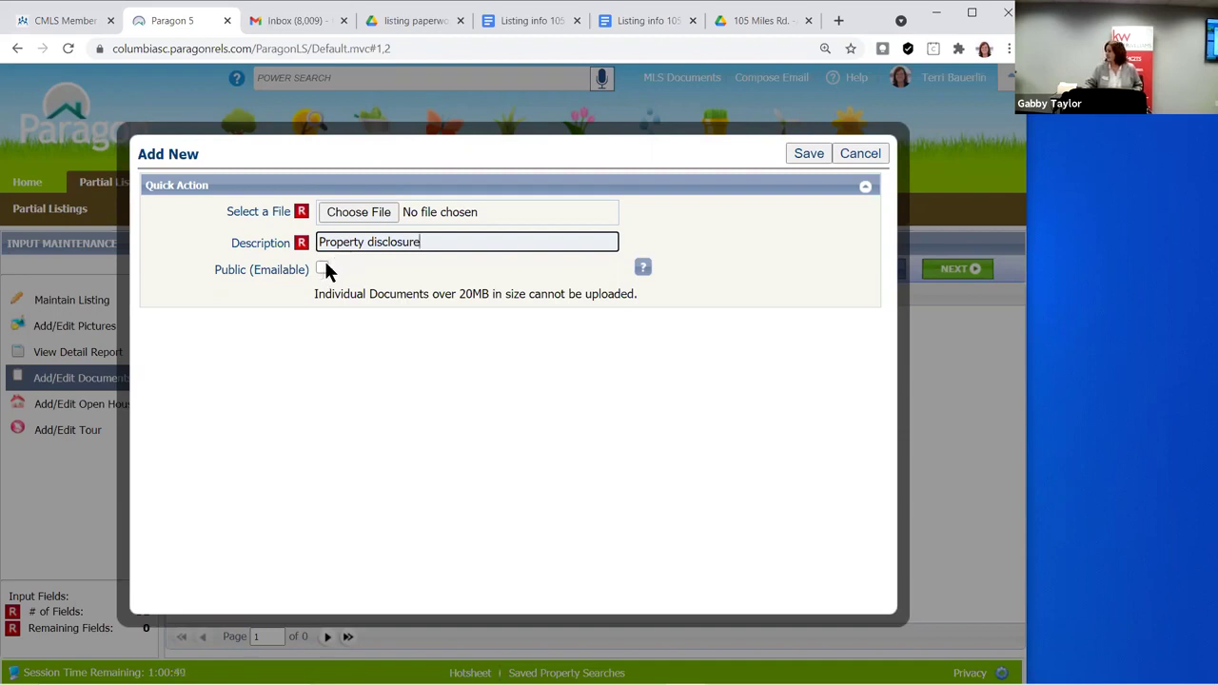
click(322, 269)
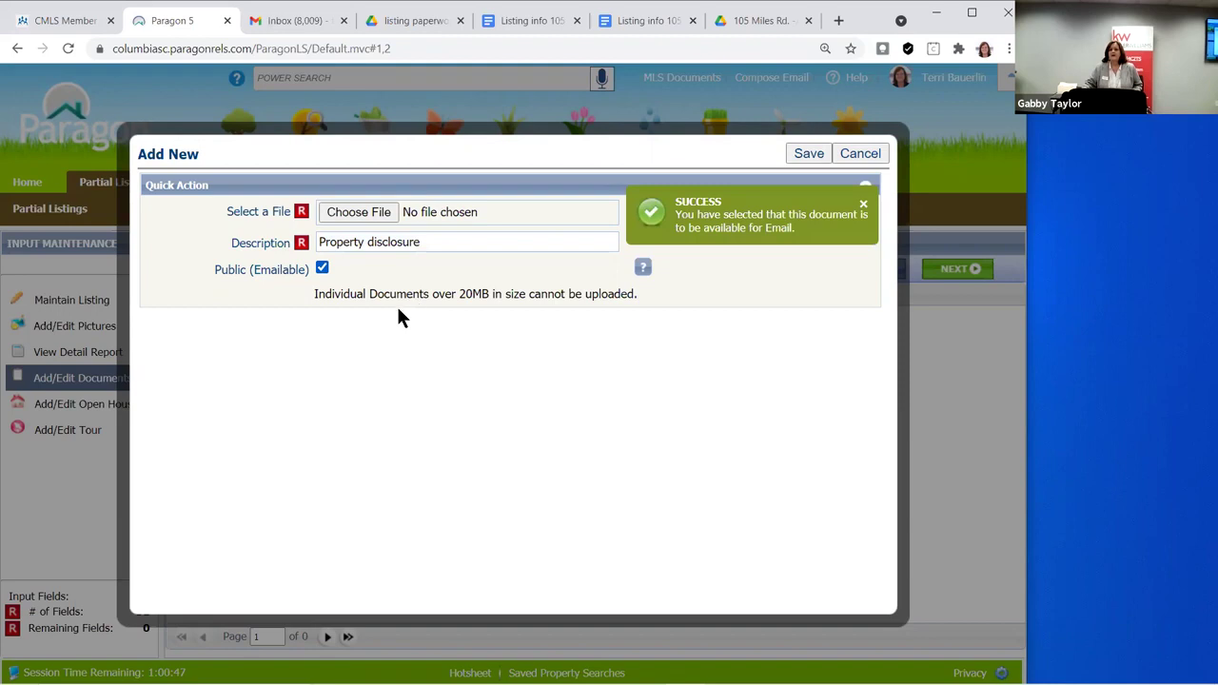
click(440, 211)
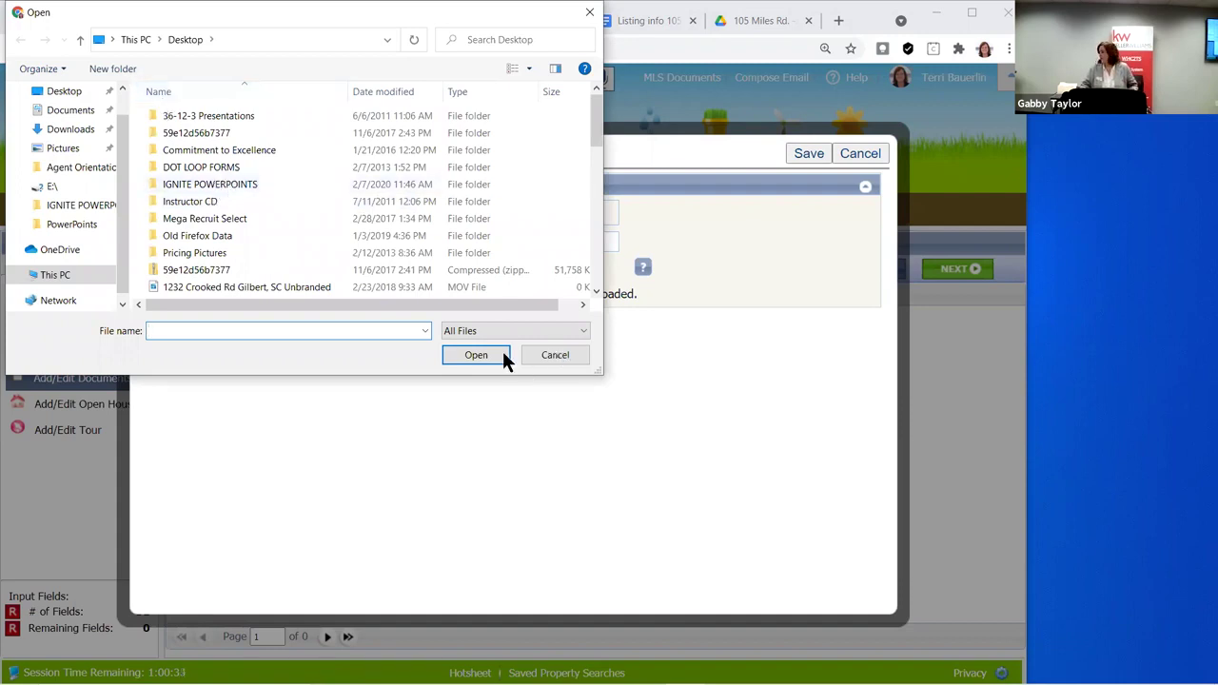
click(589, 13)
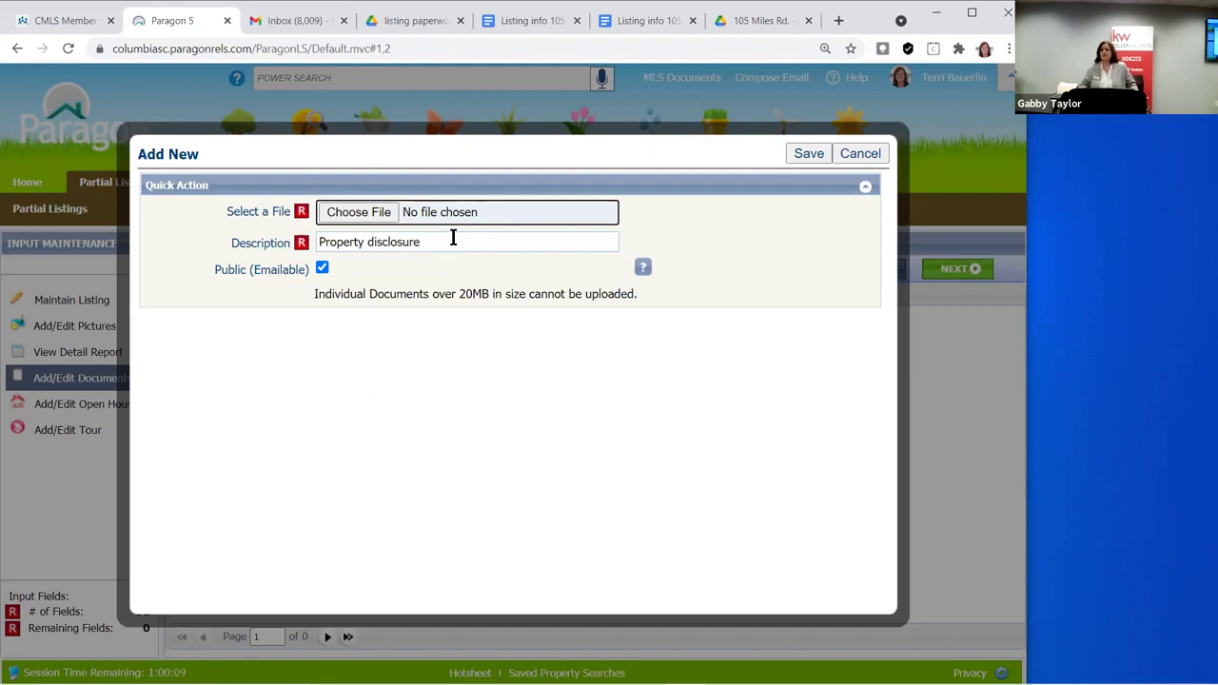
Discard the unfinished 'Property disclosure' document entry
click(864, 157)
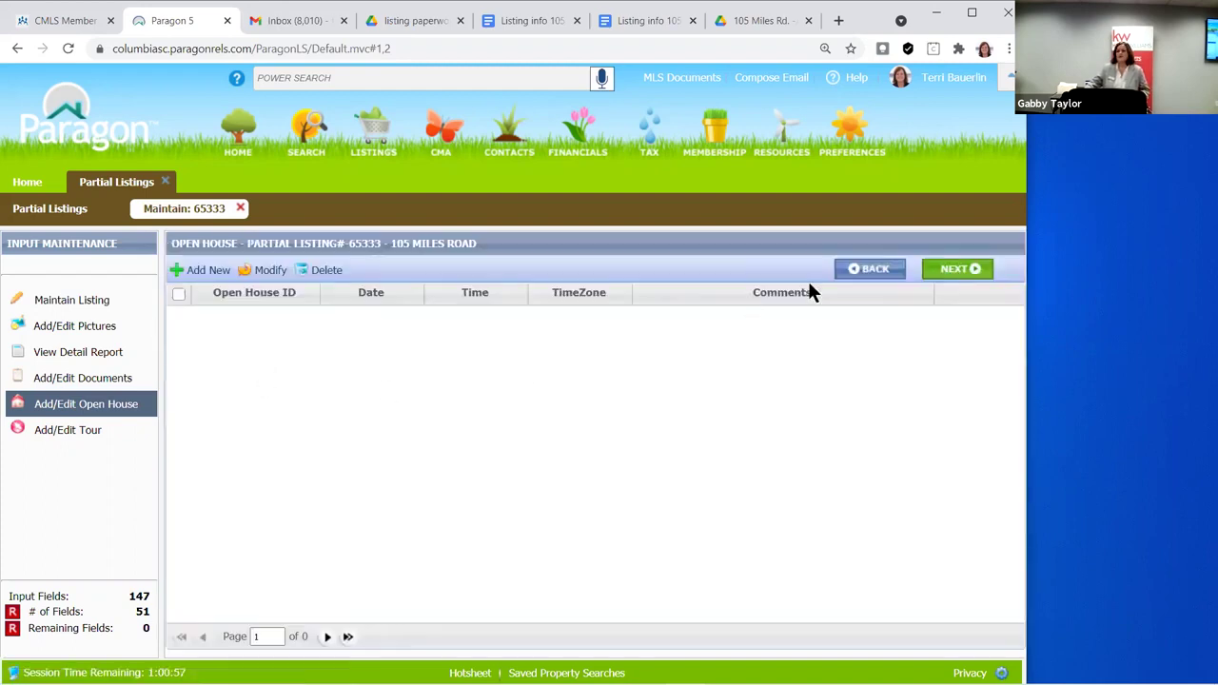
Skip past the empty Tour step back to the 105 Miles Road main listing form
click(947, 271)
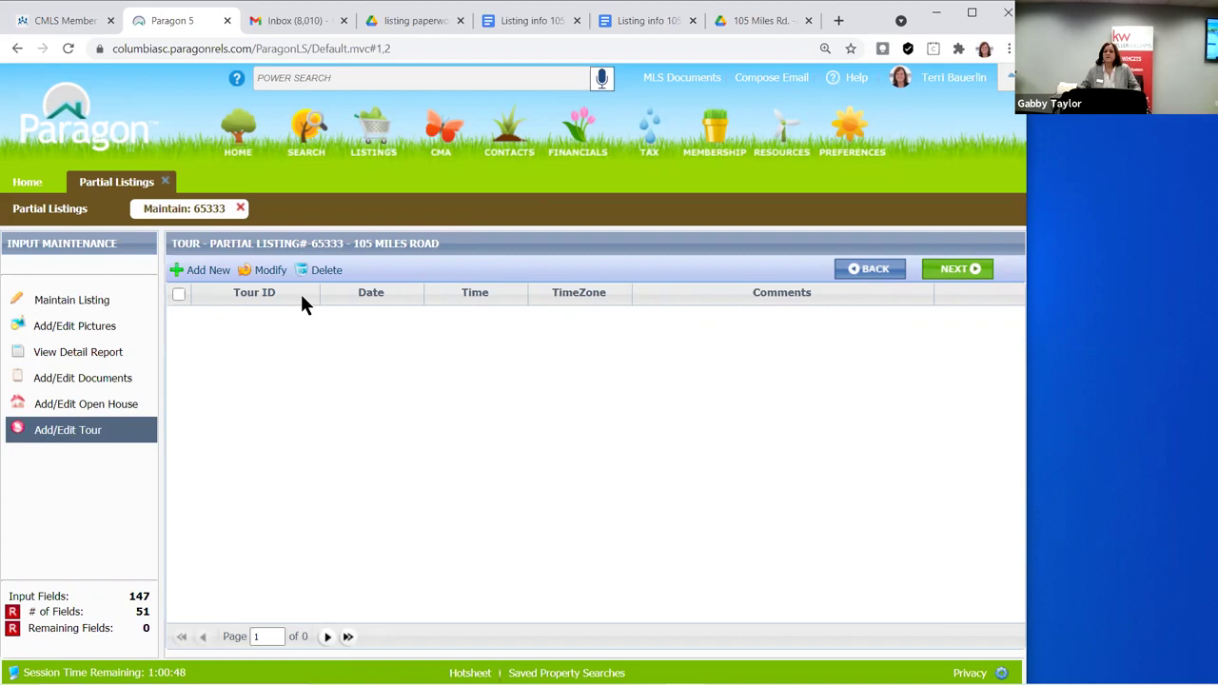
click(80, 299)
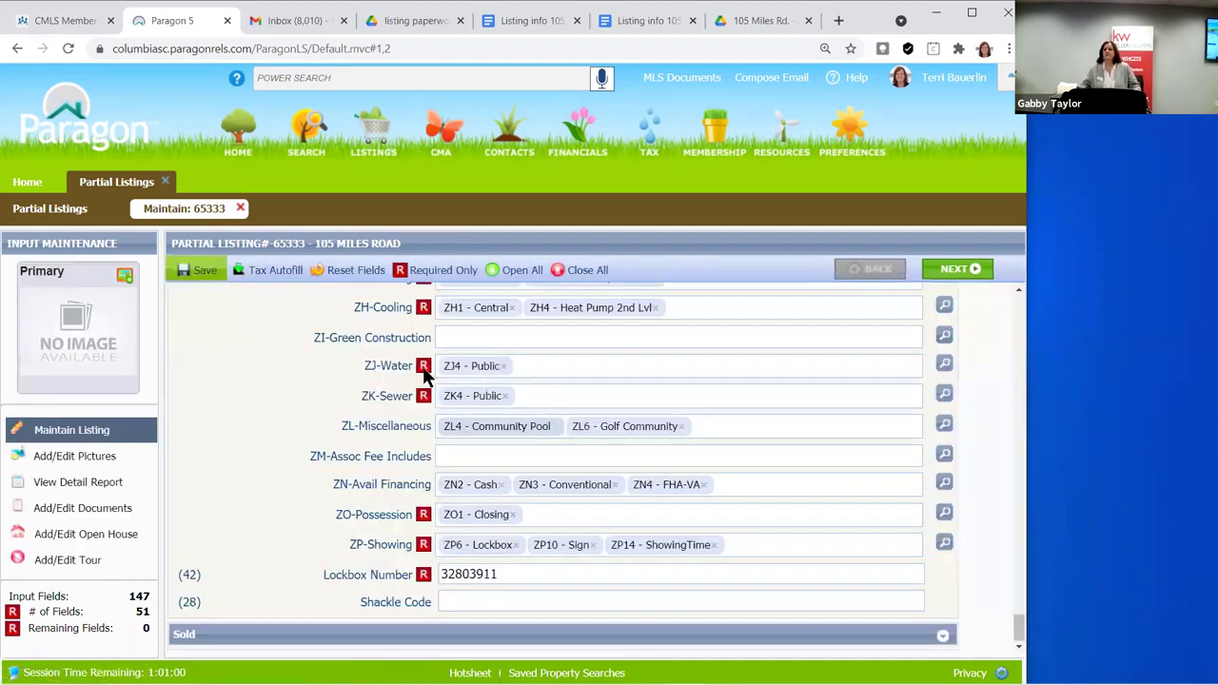
scroll(424, 376, up, 3)
scroll(563, 418, up, 10)
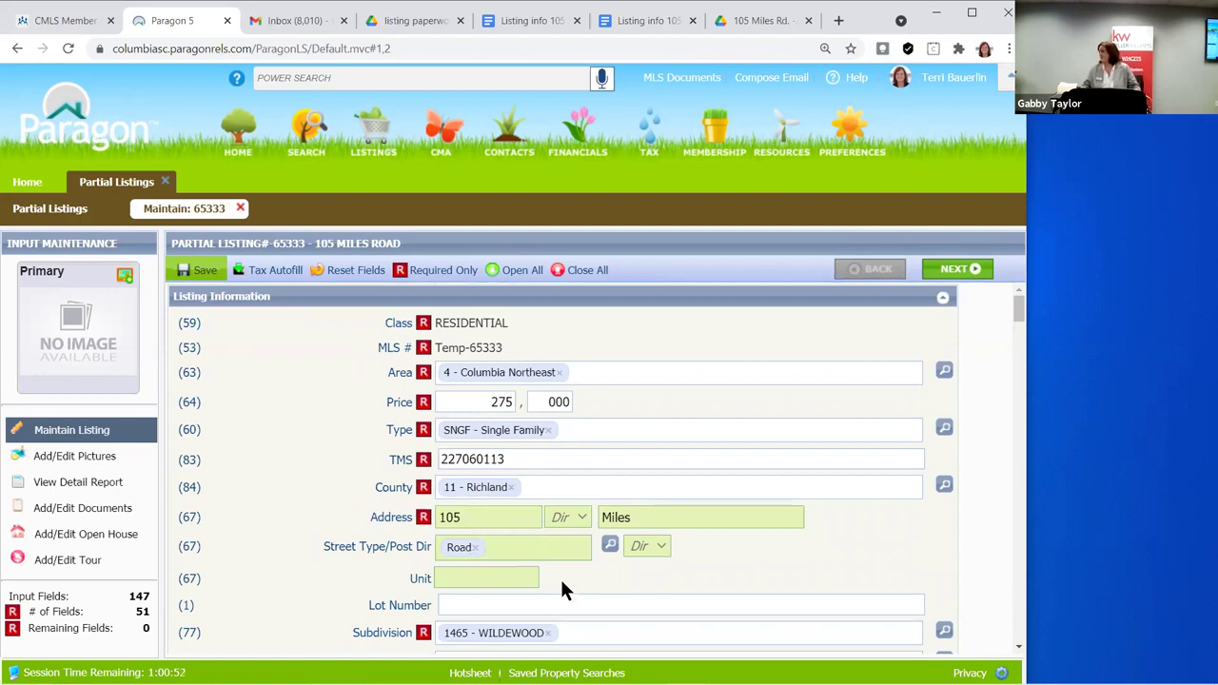
mouse_move(195, 272)
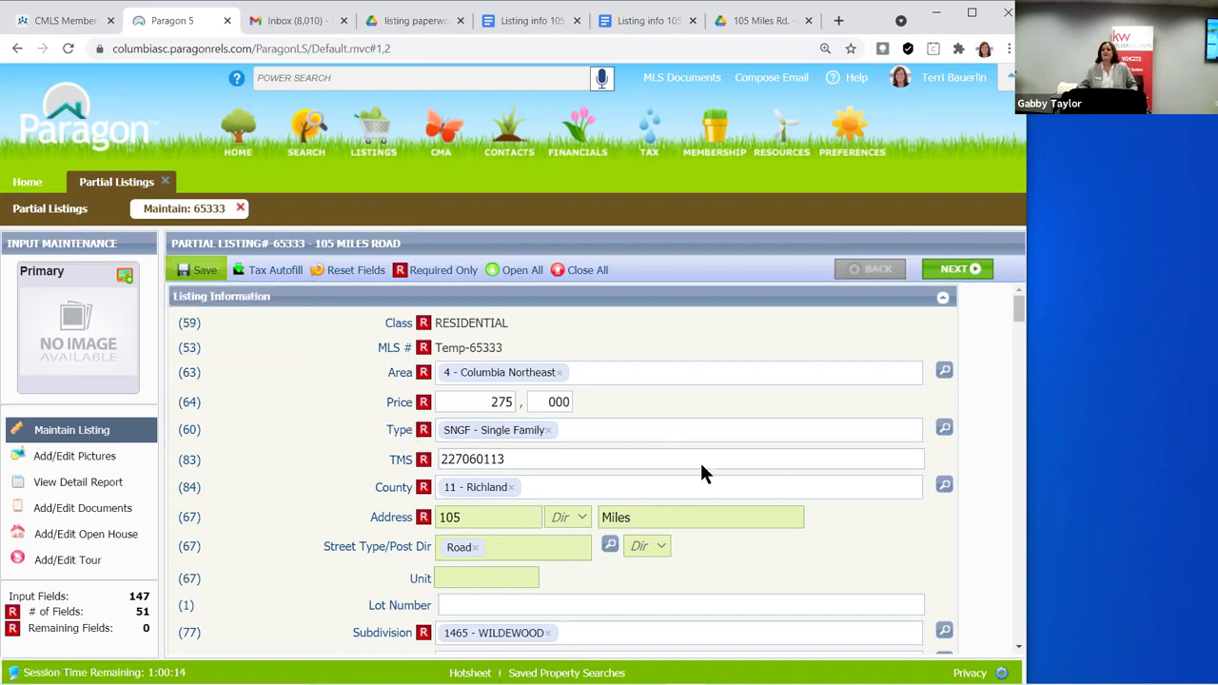
Scroll through the 105 Miles Road listing form to check its fields, then return to the top
scroll(702, 470, down, 3)
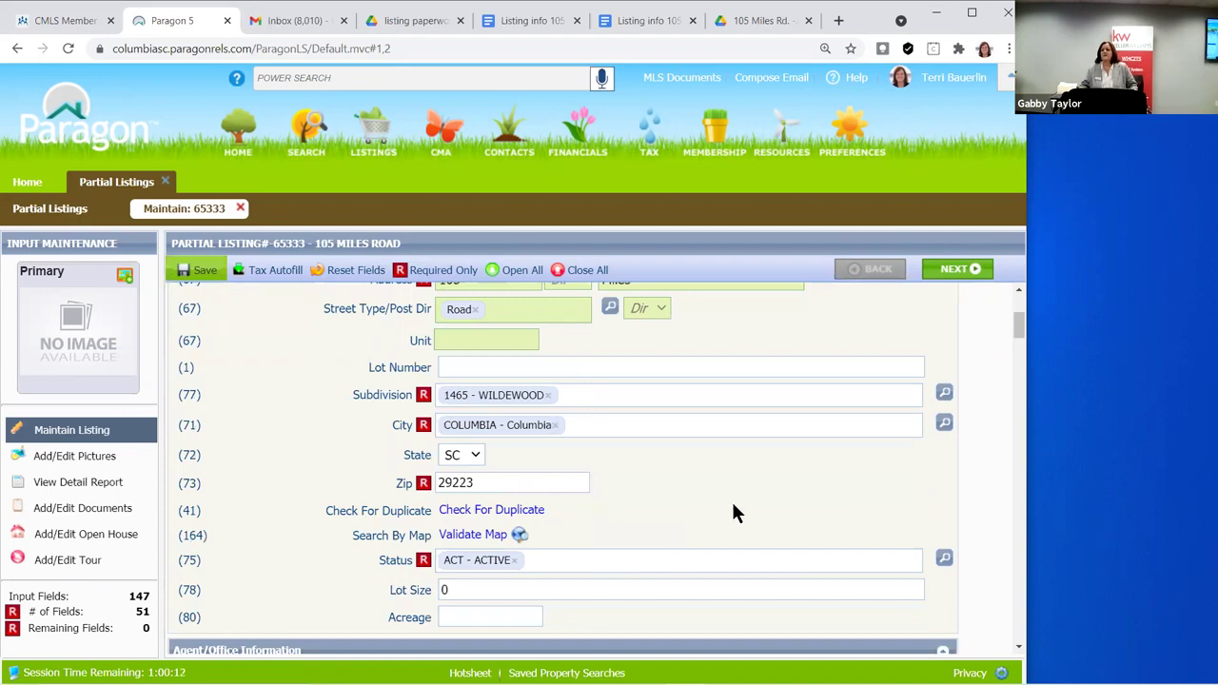
scroll(727, 526, down, 1)
scroll(590, 542, down, 1)
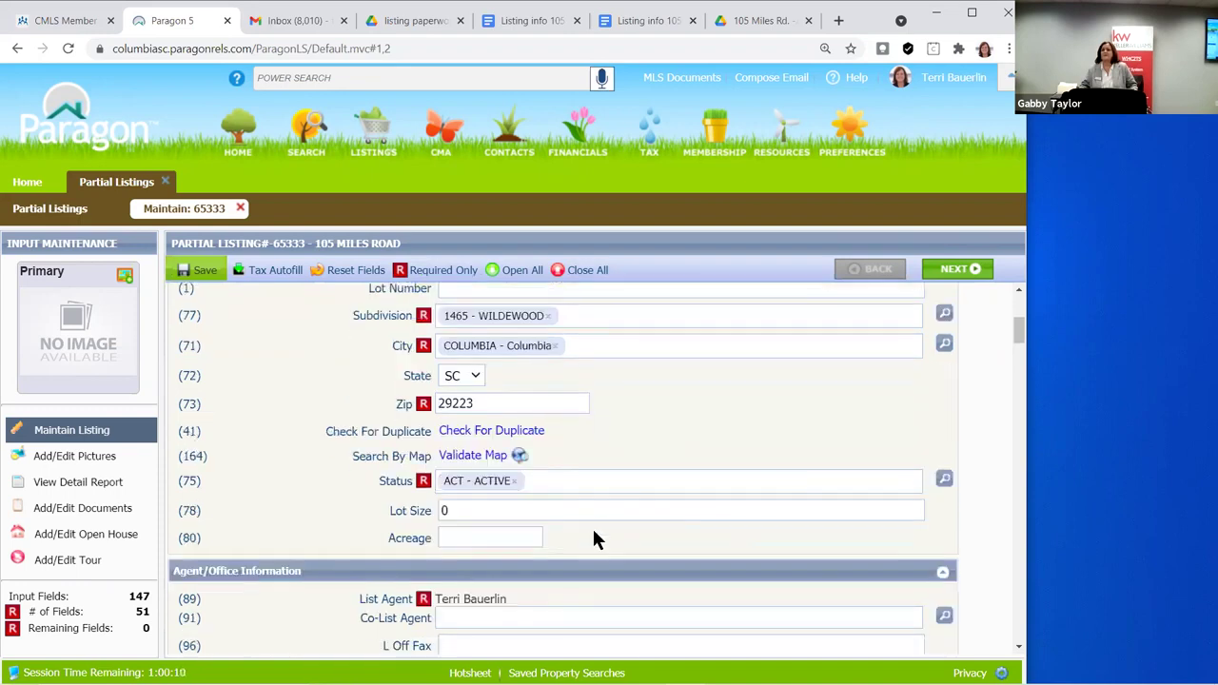
scroll(180, 285, up, 5)
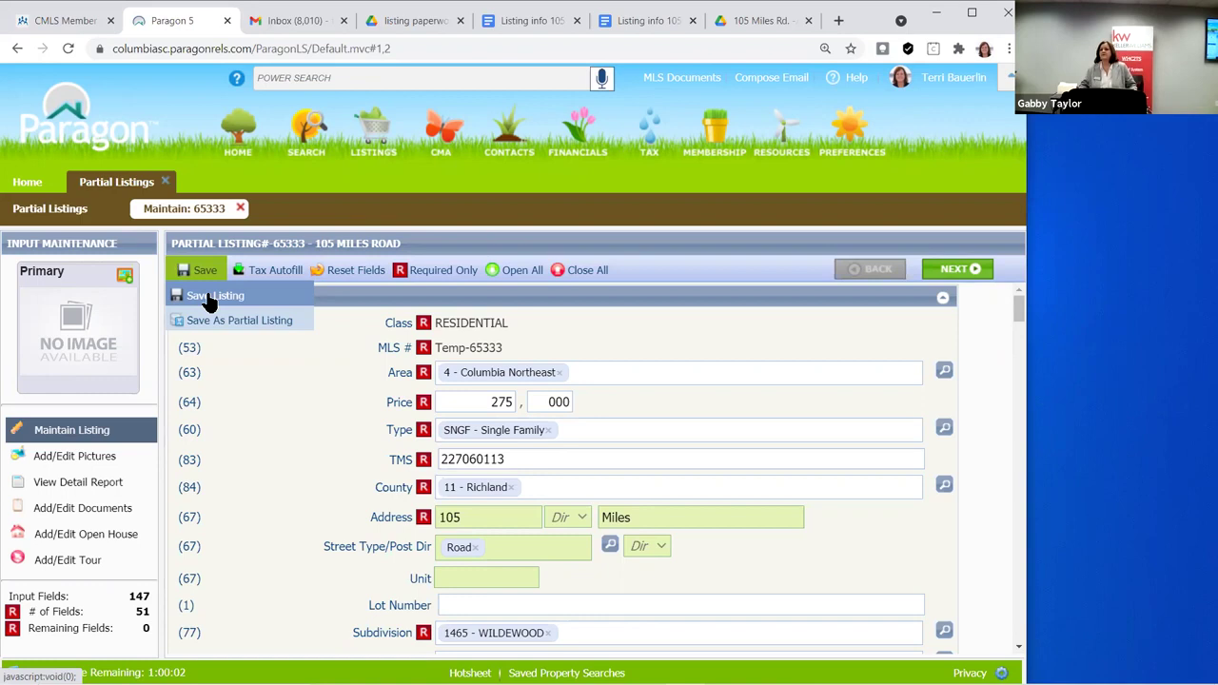
Save as a full listing and review the List/Expiration date warnings and the TMS APN format error
click(210, 300)
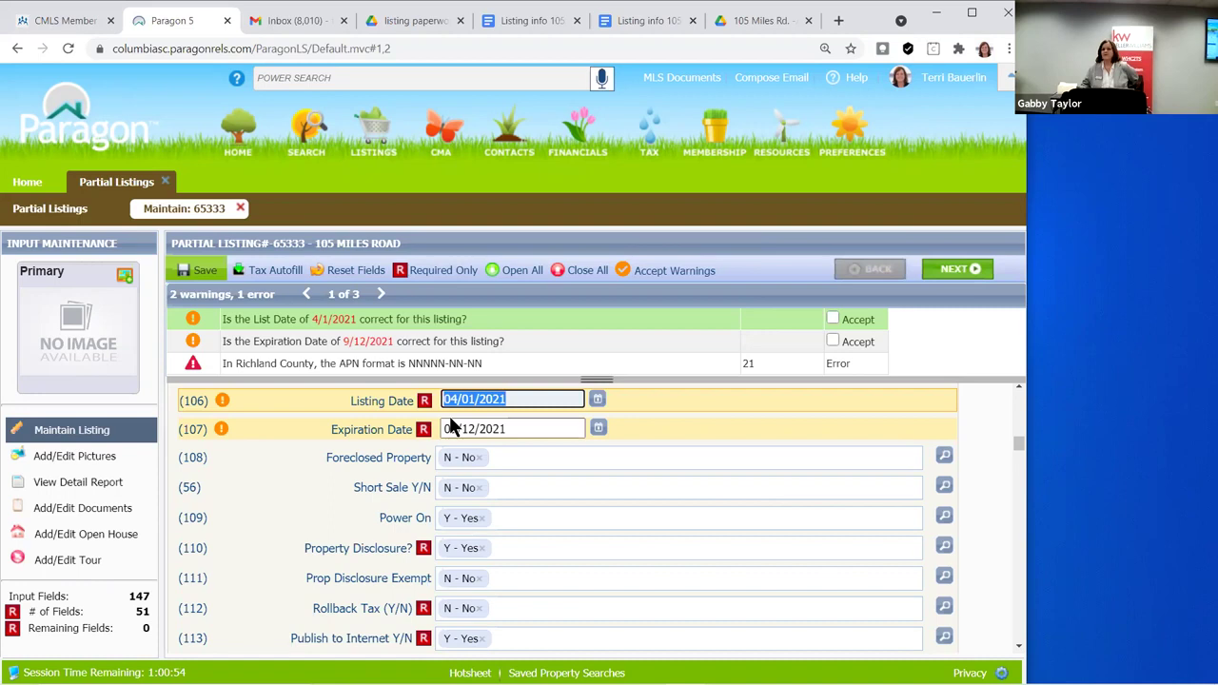
mouse_move(330, 680)
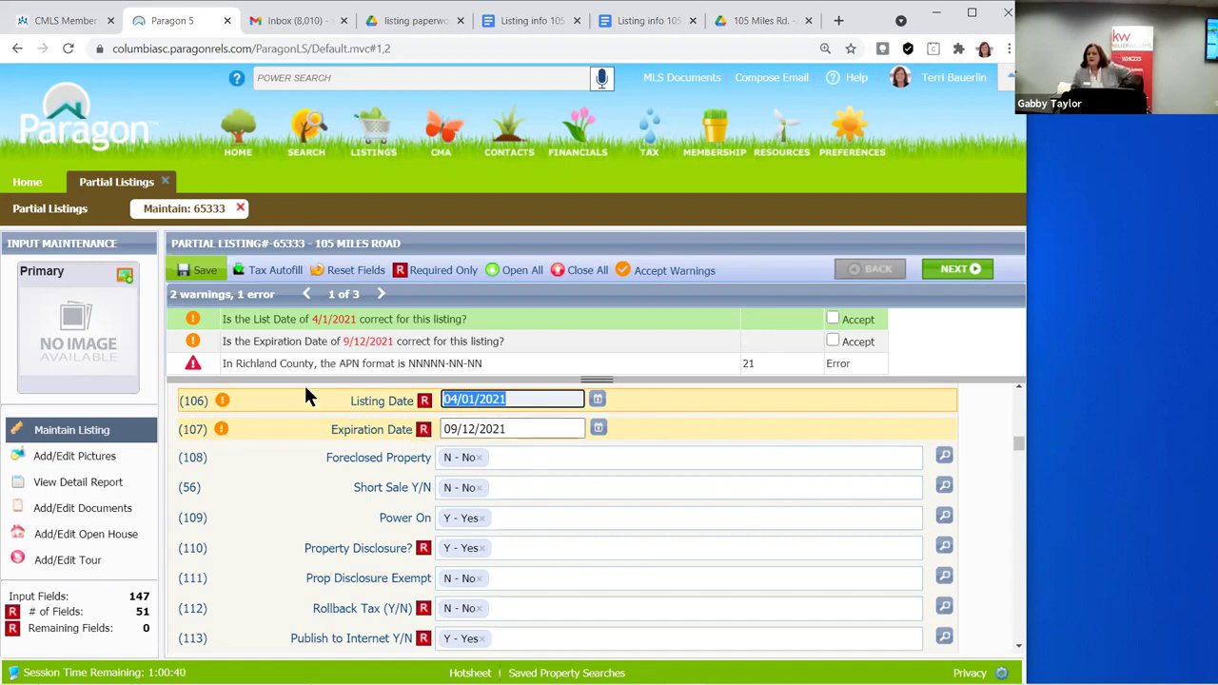
click(787, 365)
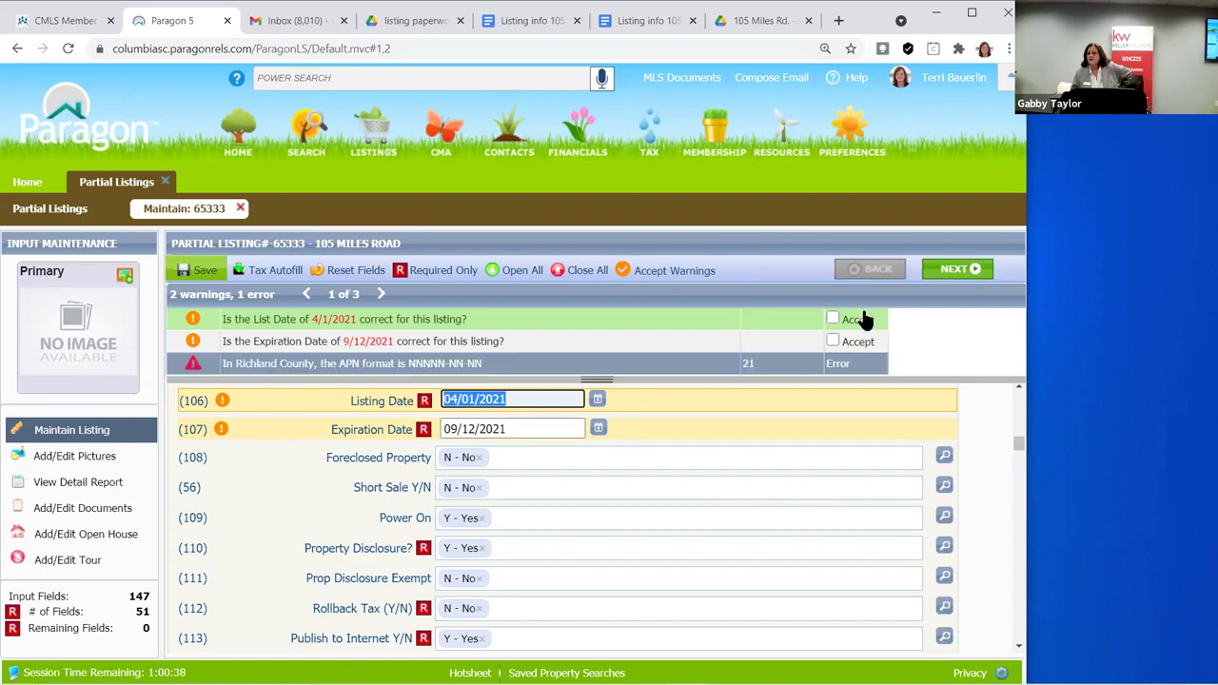
click(859, 321)
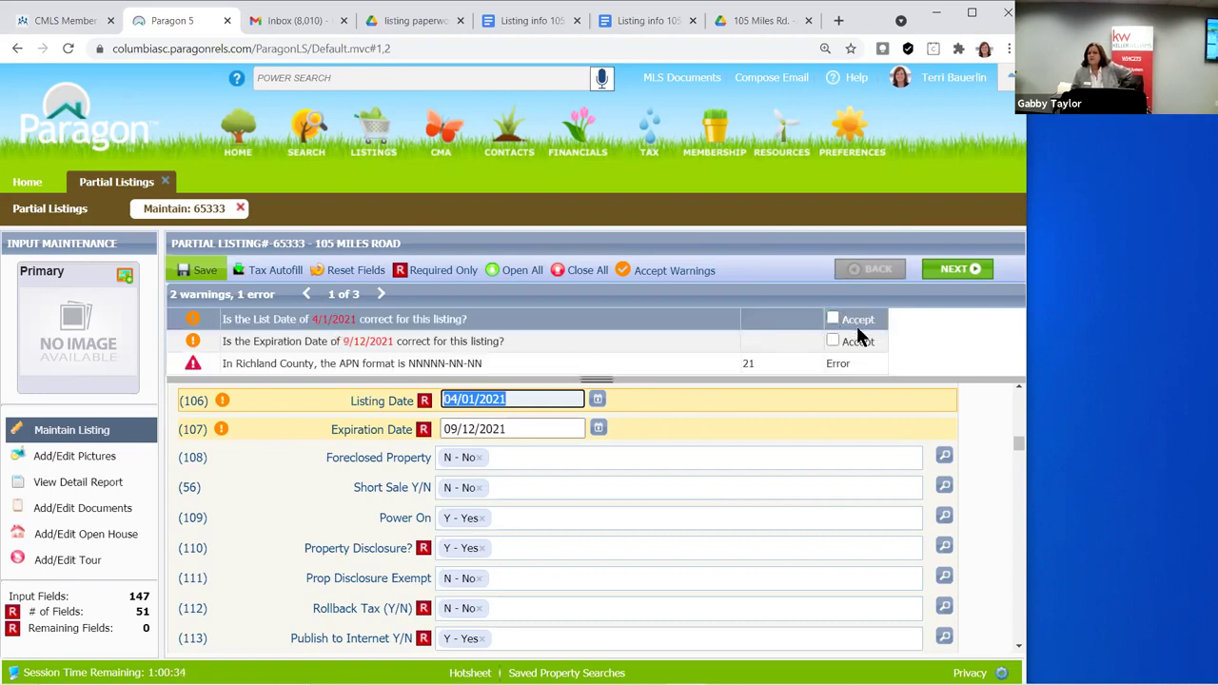
click(296, 369)
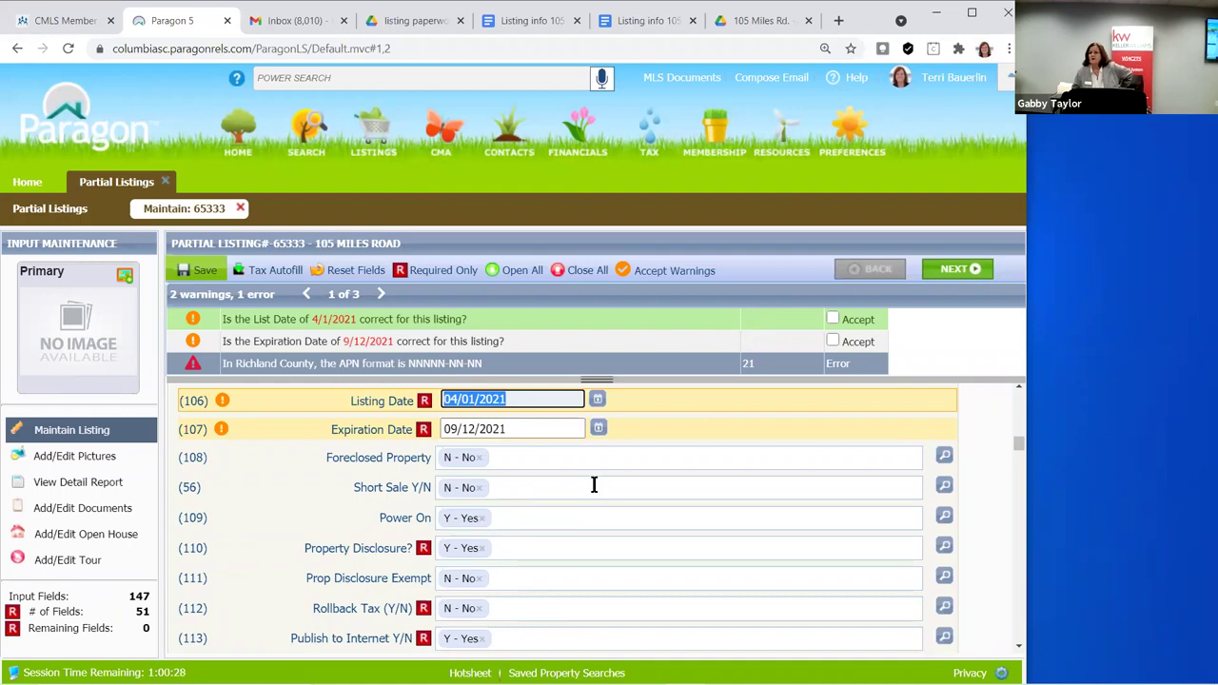
scroll(592, 489, down, 3)
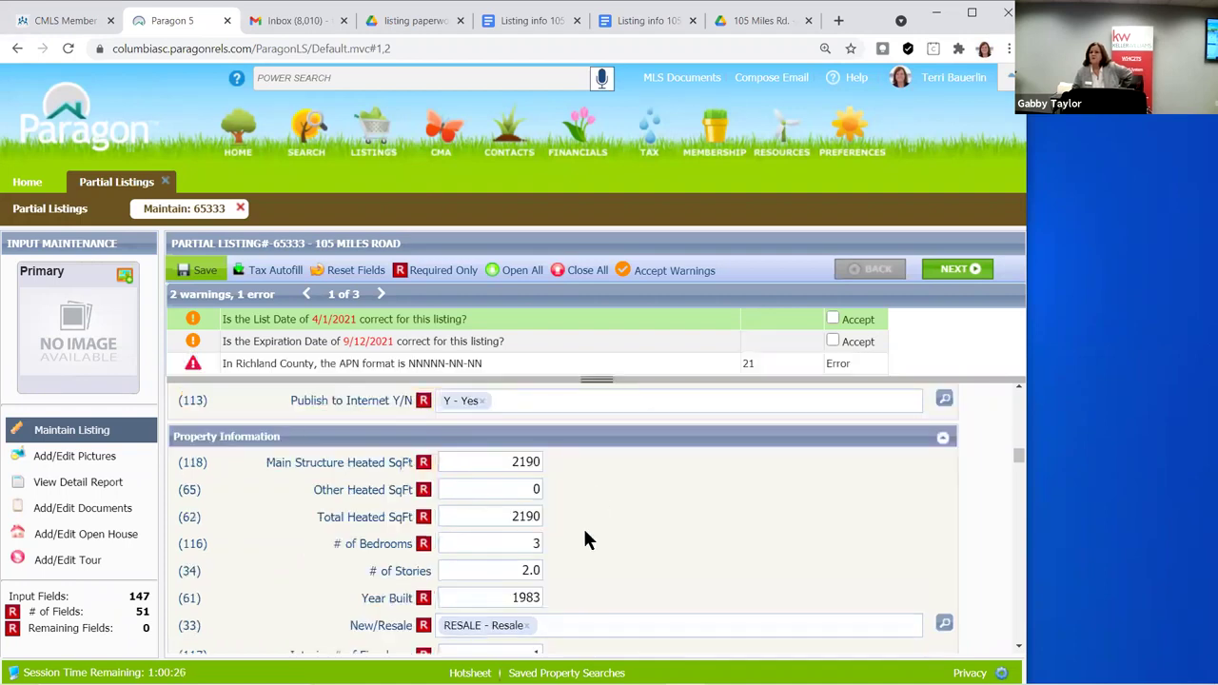
scroll(585, 533, up, 10)
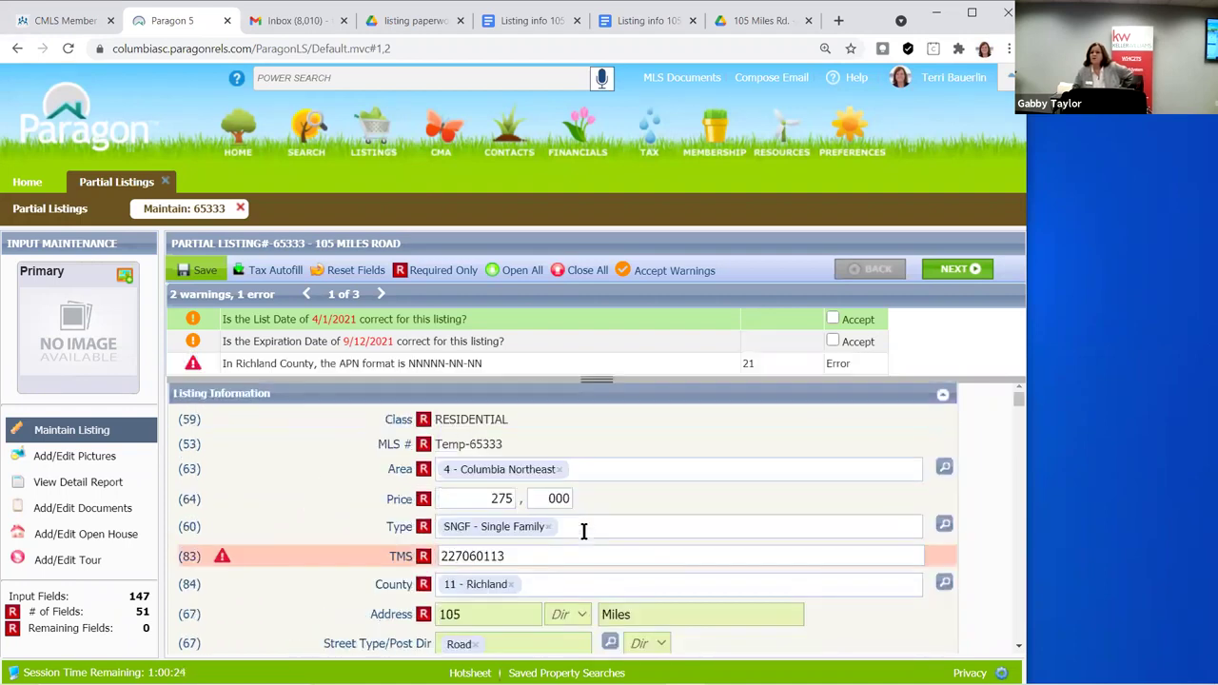
scroll(584, 531, down, 2)
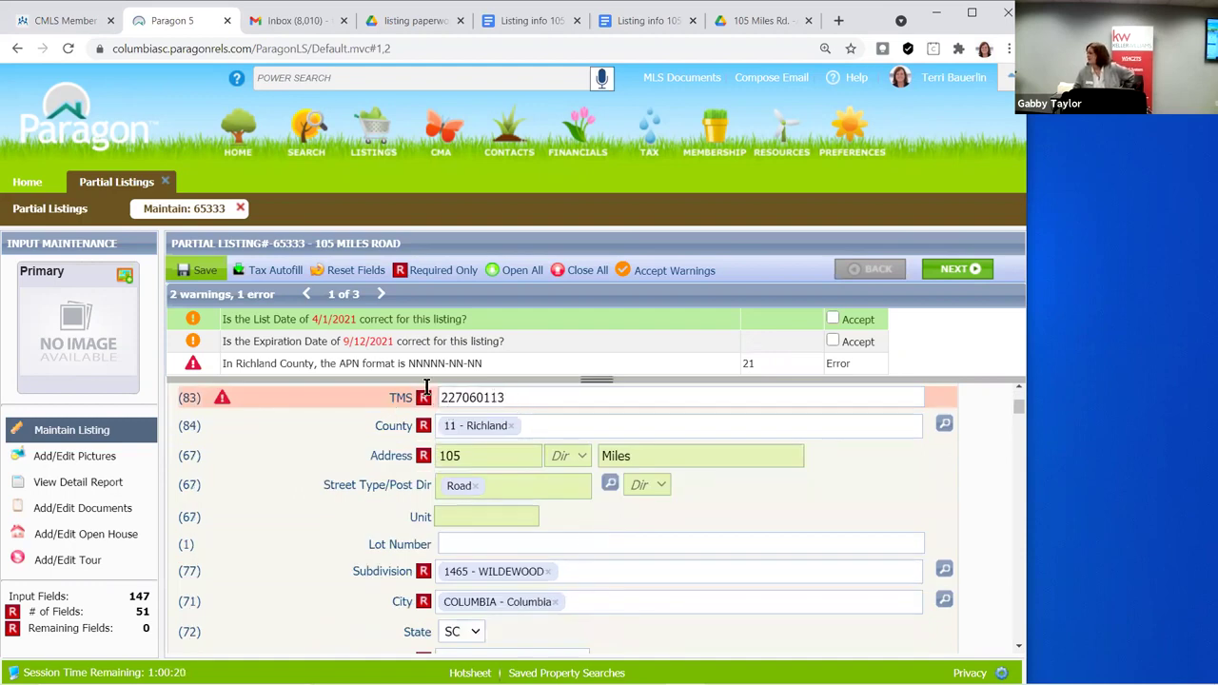
Insert hyphens so the TMS number reads 22706-01-13, then recheck the APN error
click(473, 397)
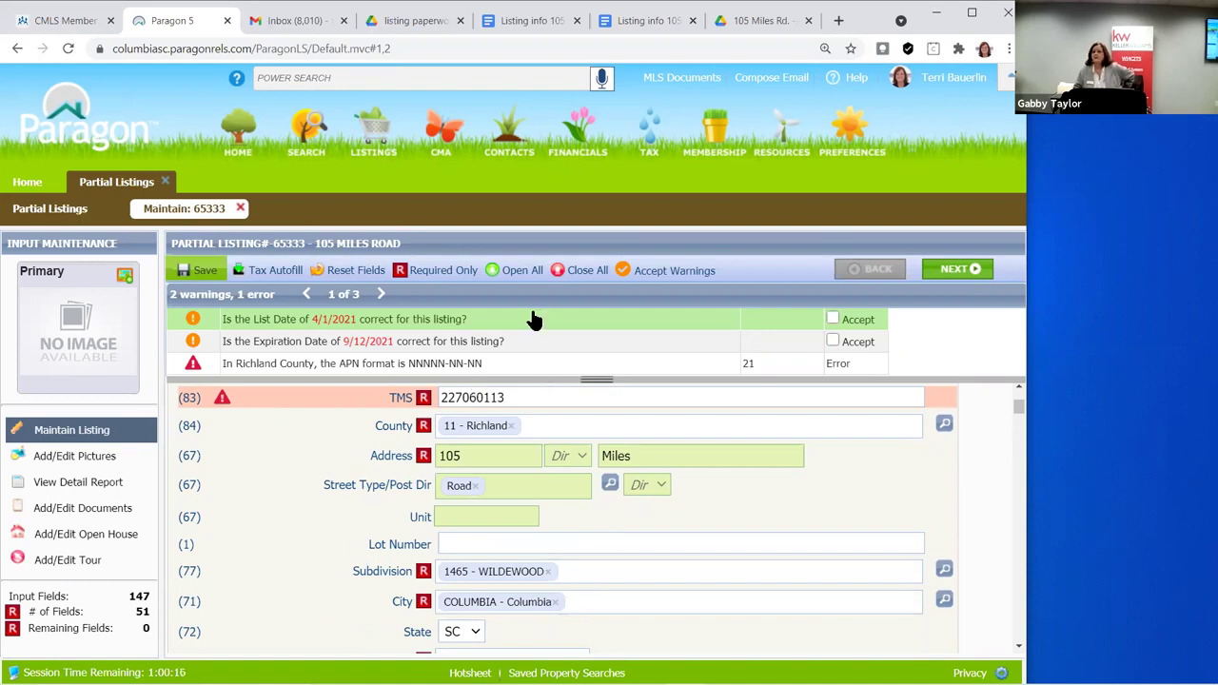
click(507, 398)
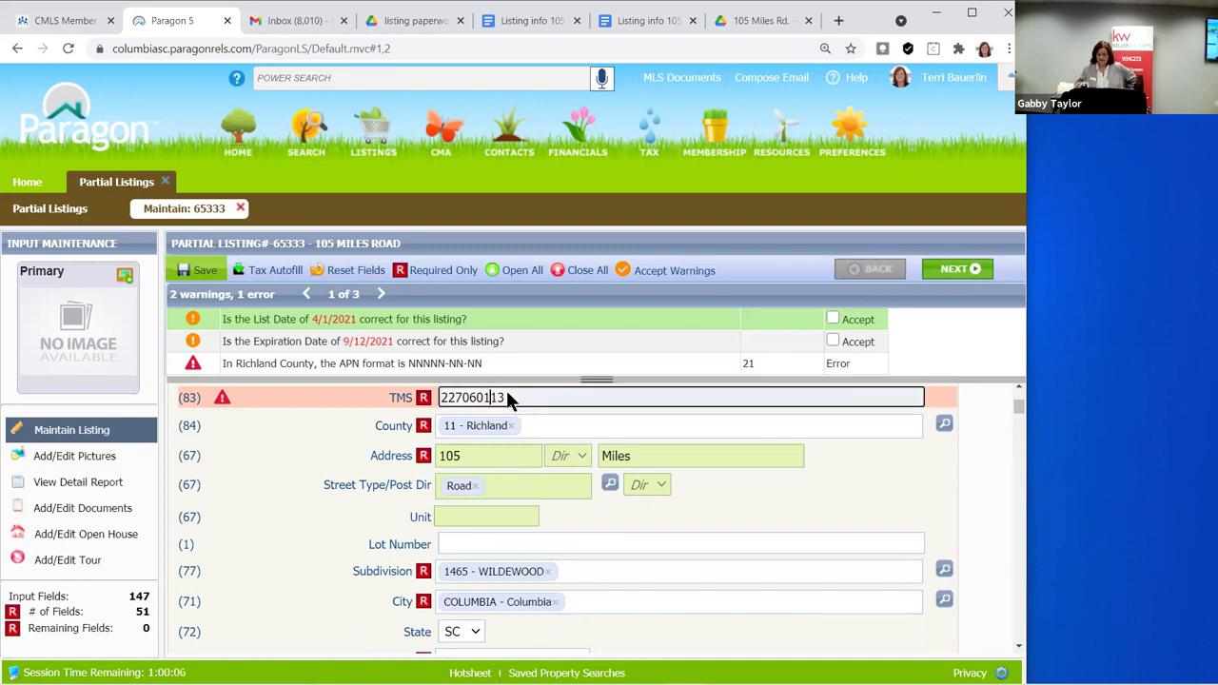
text(-)
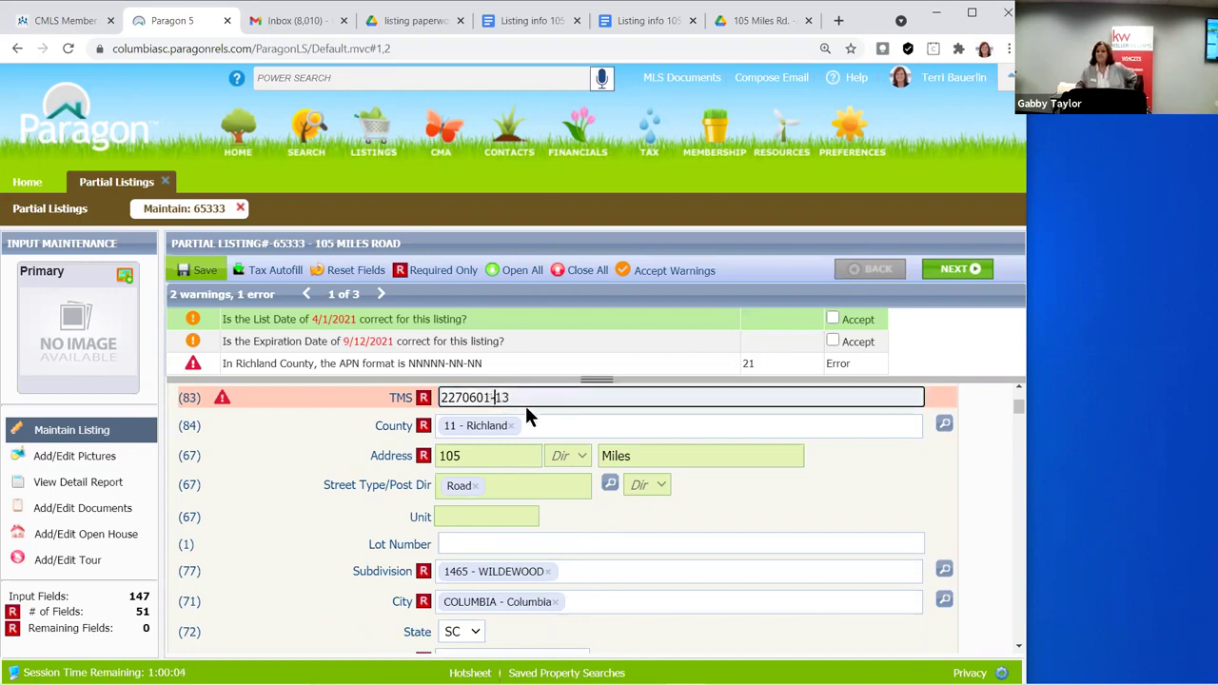
click(473, 398)
text(-)
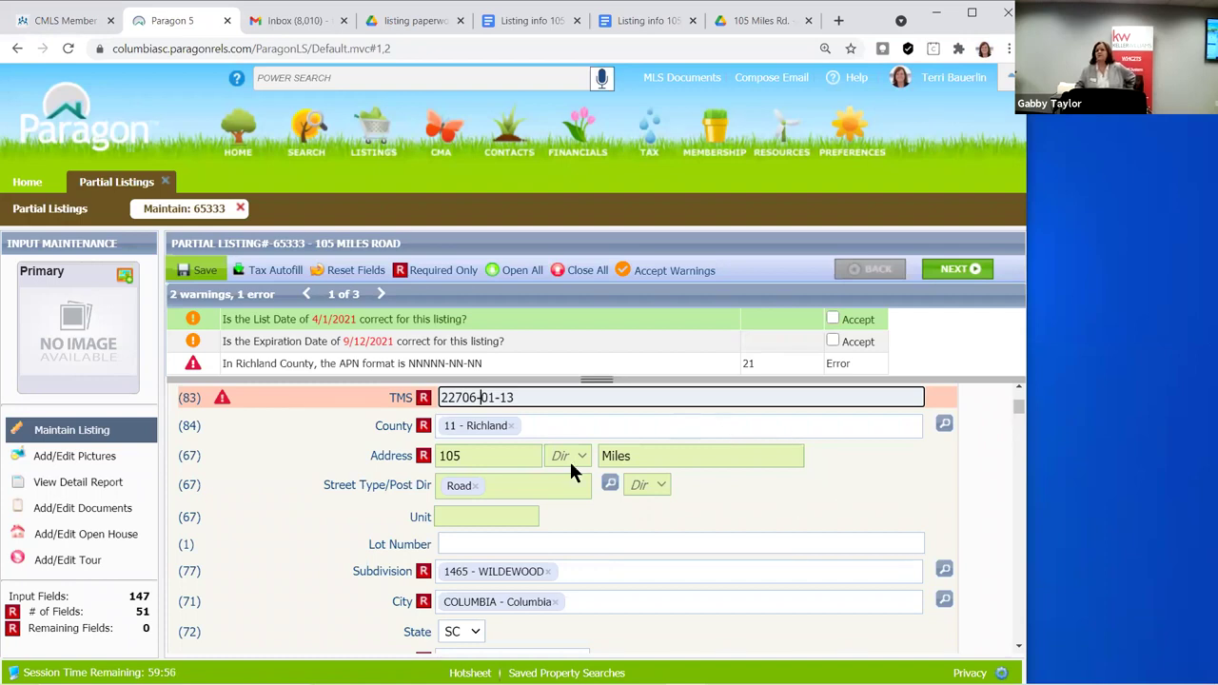
click(380, 362)
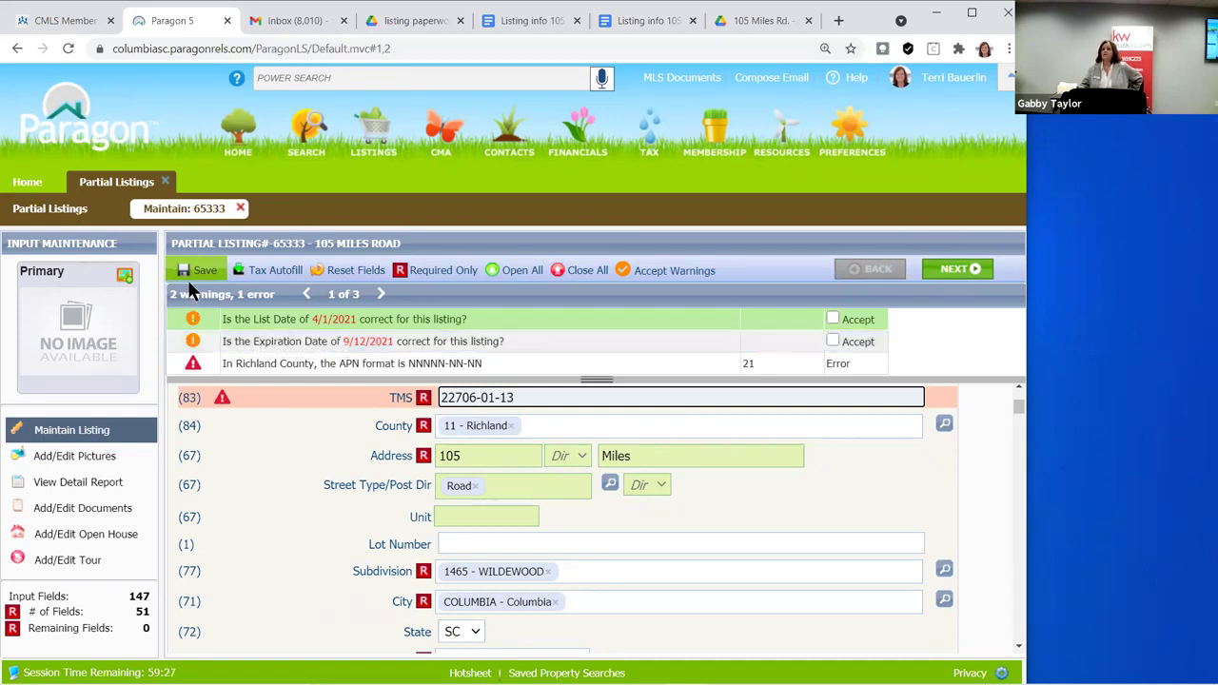
Save 105 Miles Road as partial listing -65333 and return to the Partial Listings list
mouse_move(188, 276)
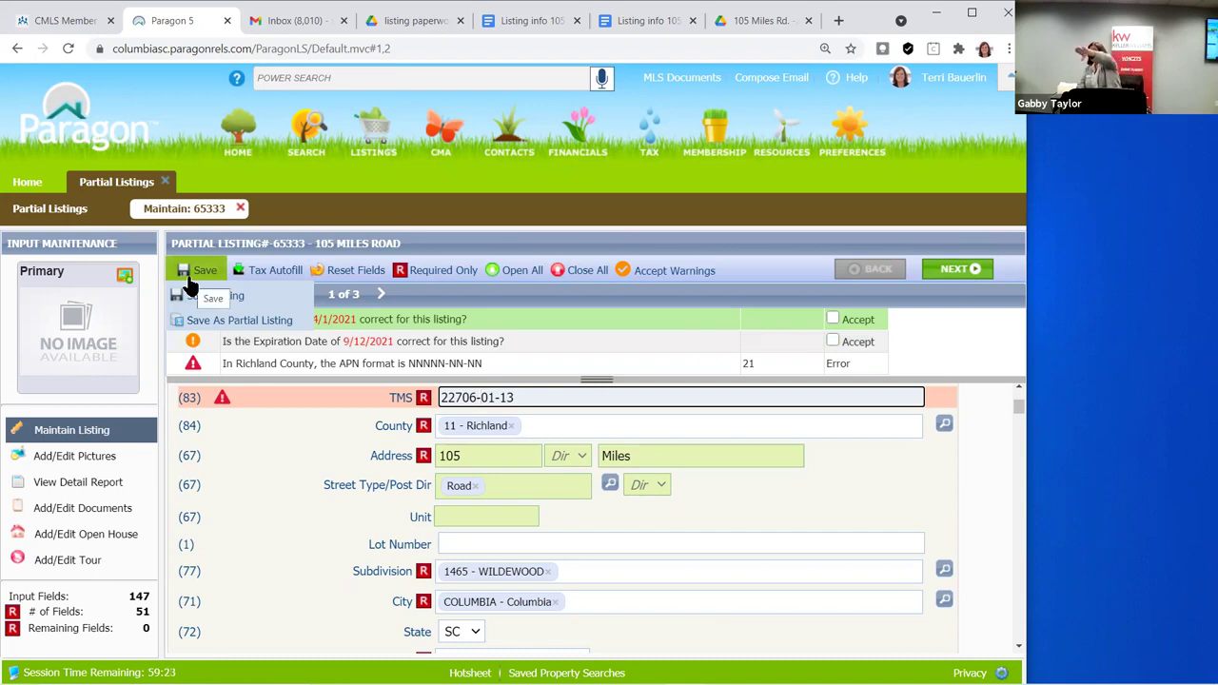
click(239, 321)
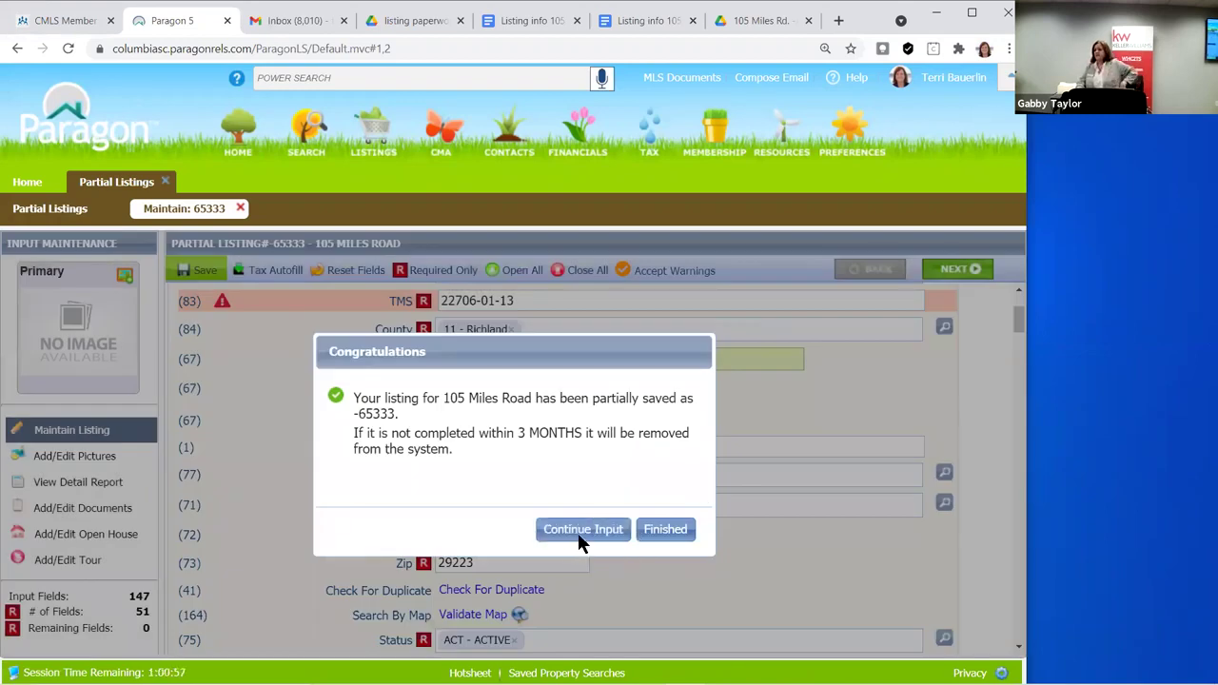
click(581, 530)
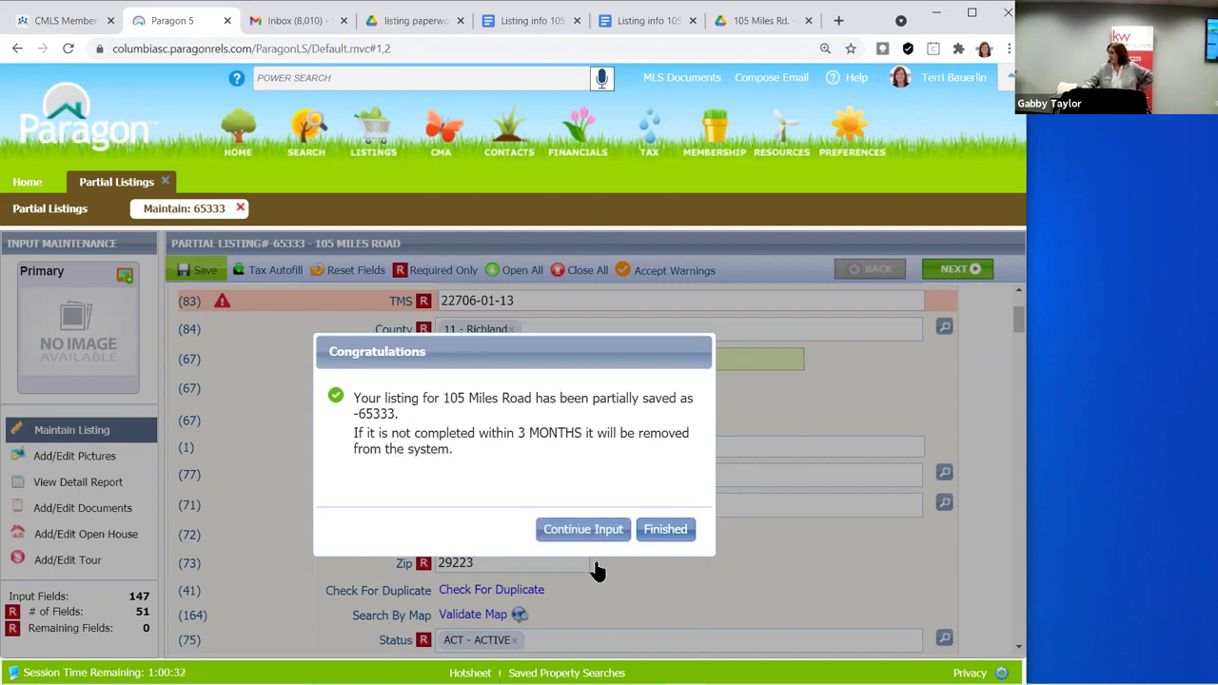
click(666, 533)
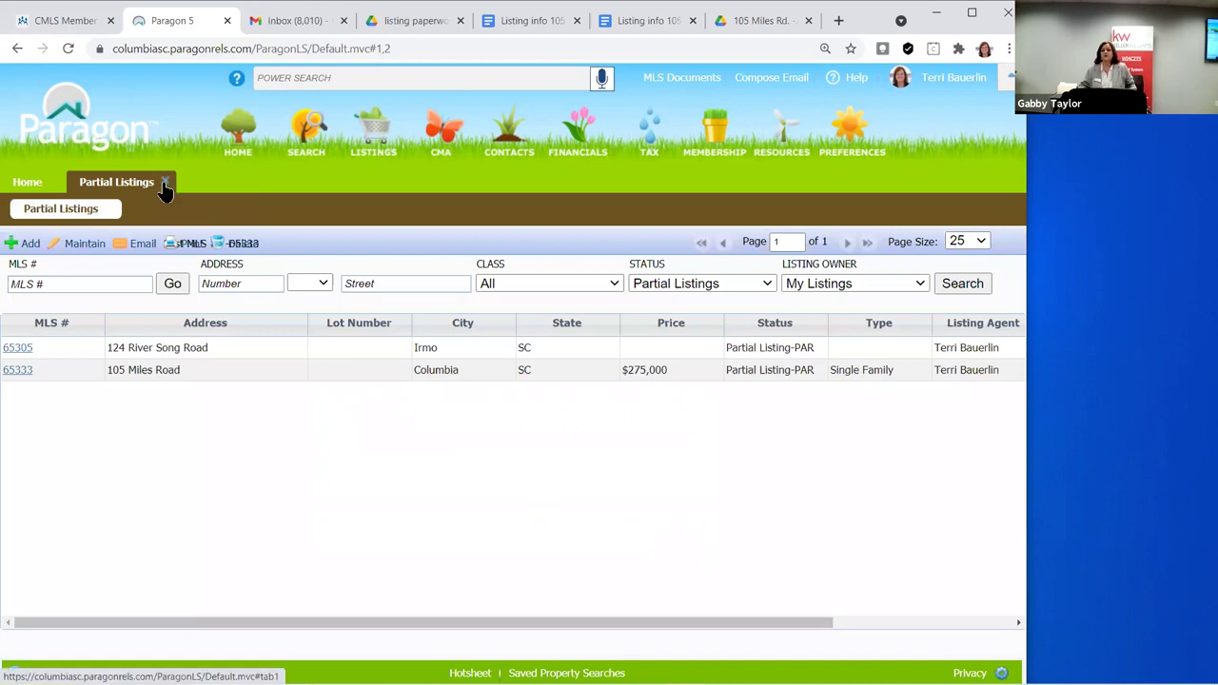
Close Partial Listings and search the listings to maintain, filtered to Pending status
click(166, 182)
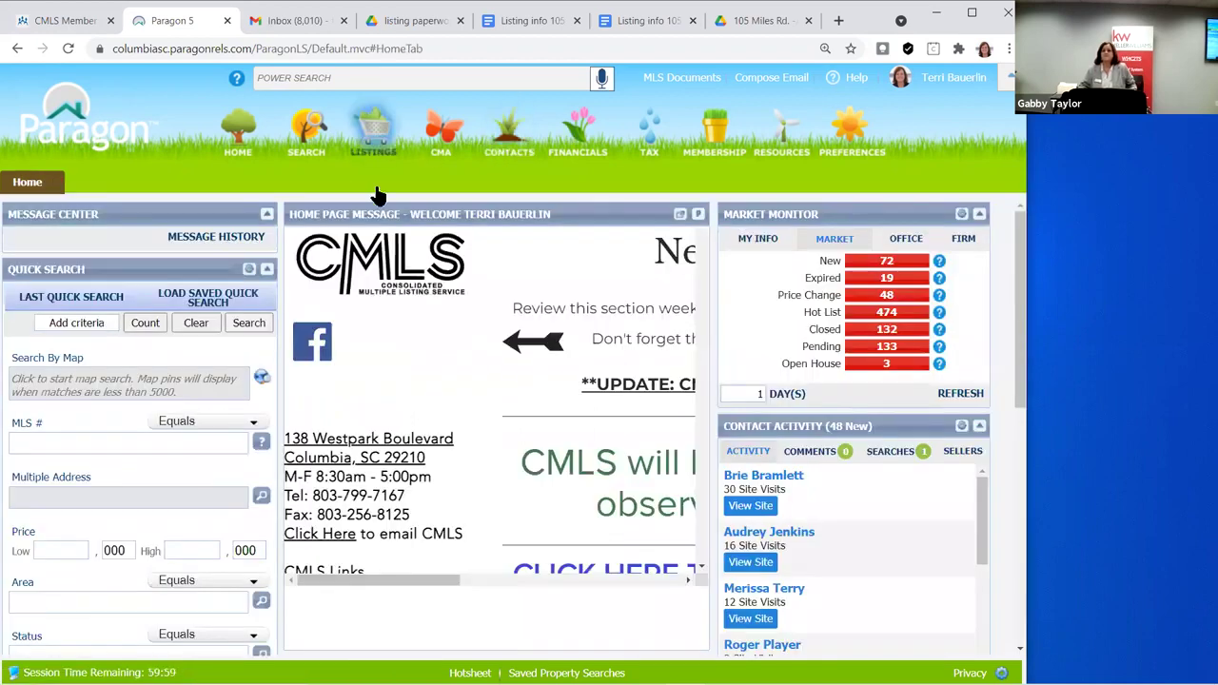
click(373, 138)
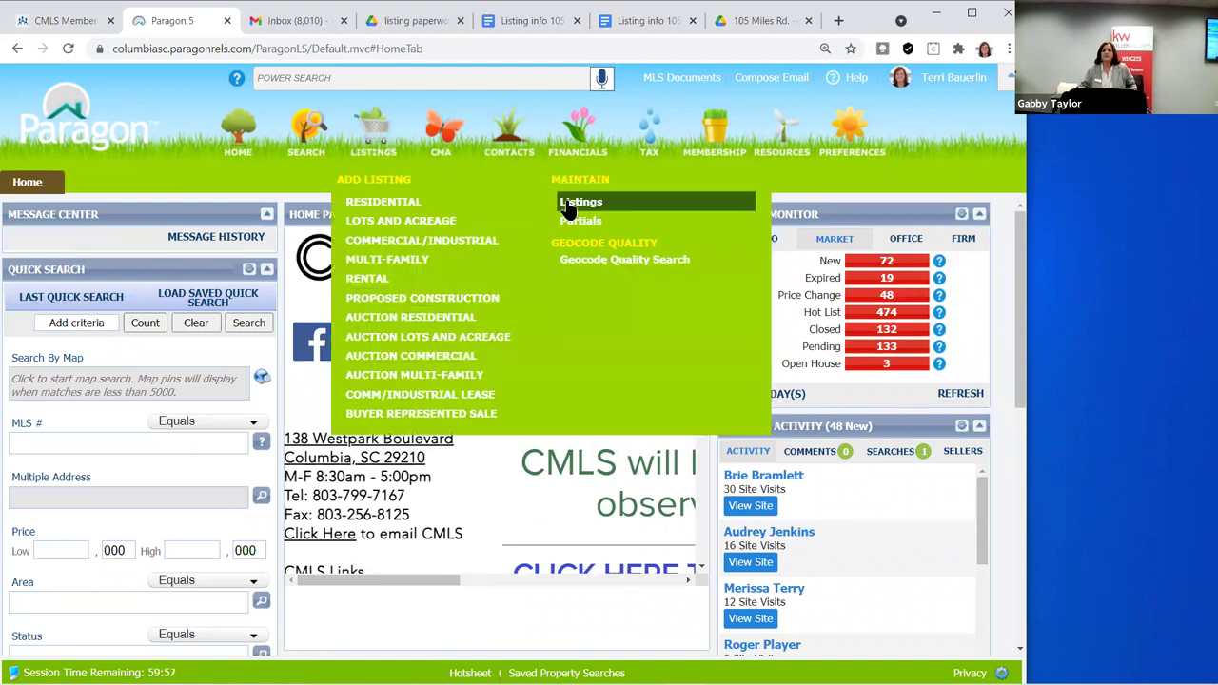
click(579, 202)
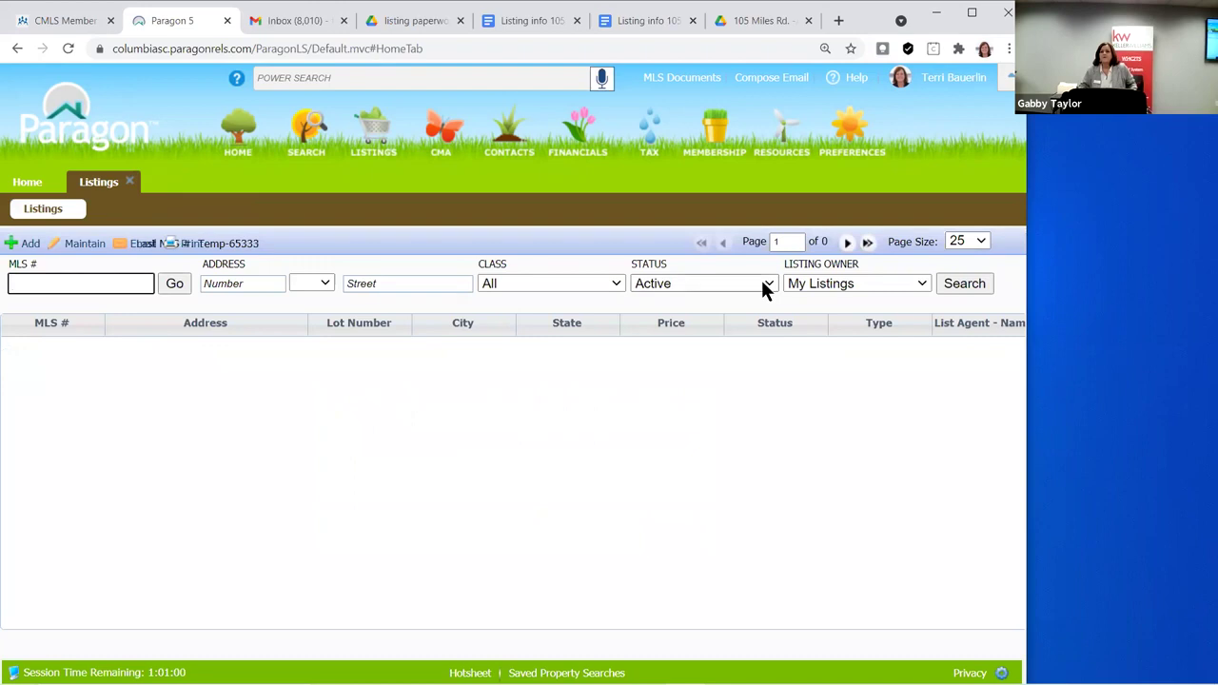
click(761, 282)
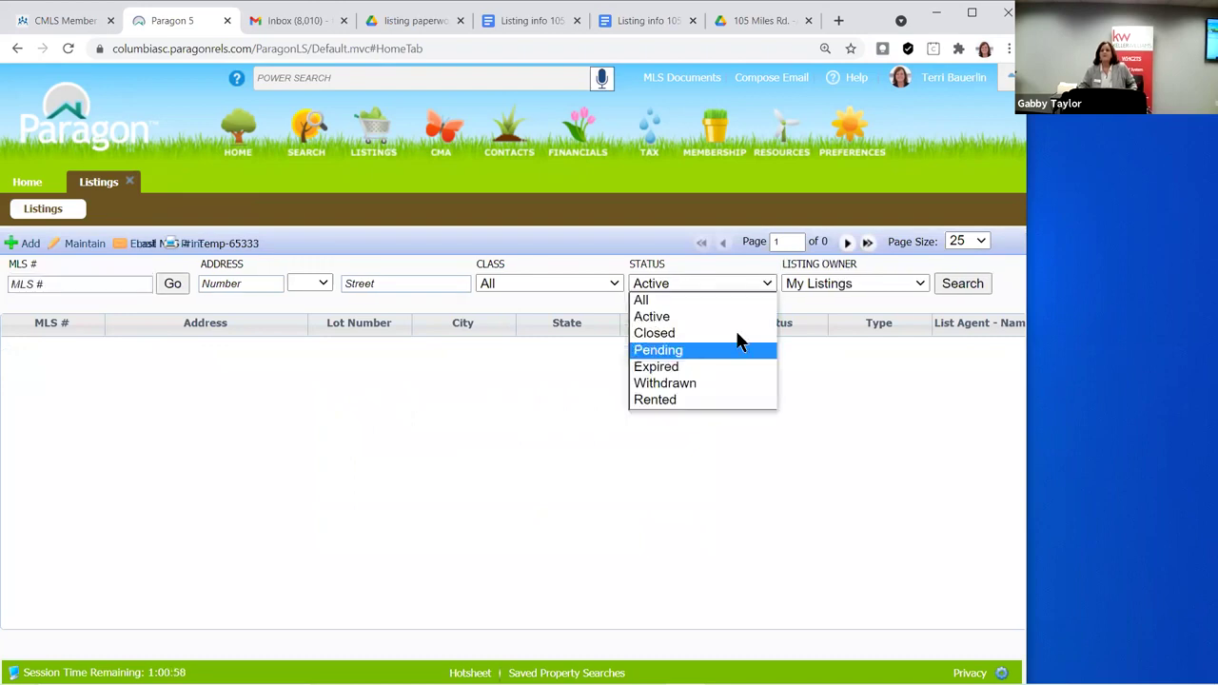
key(Return)
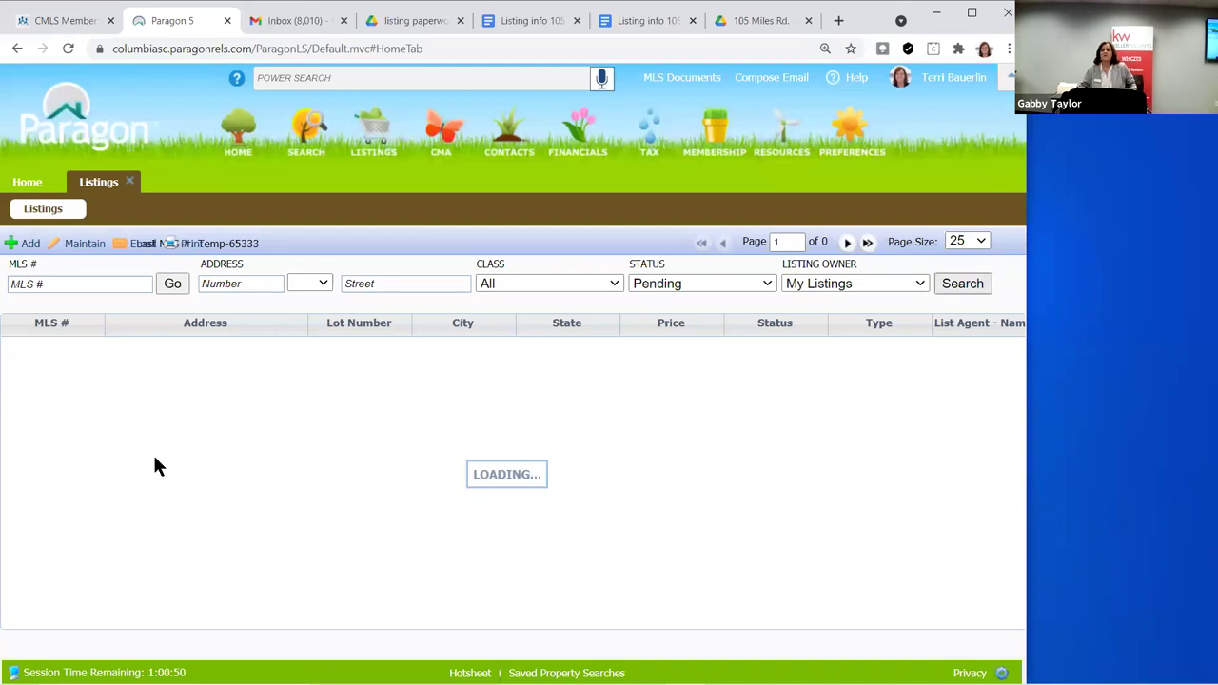
click(27, 349)
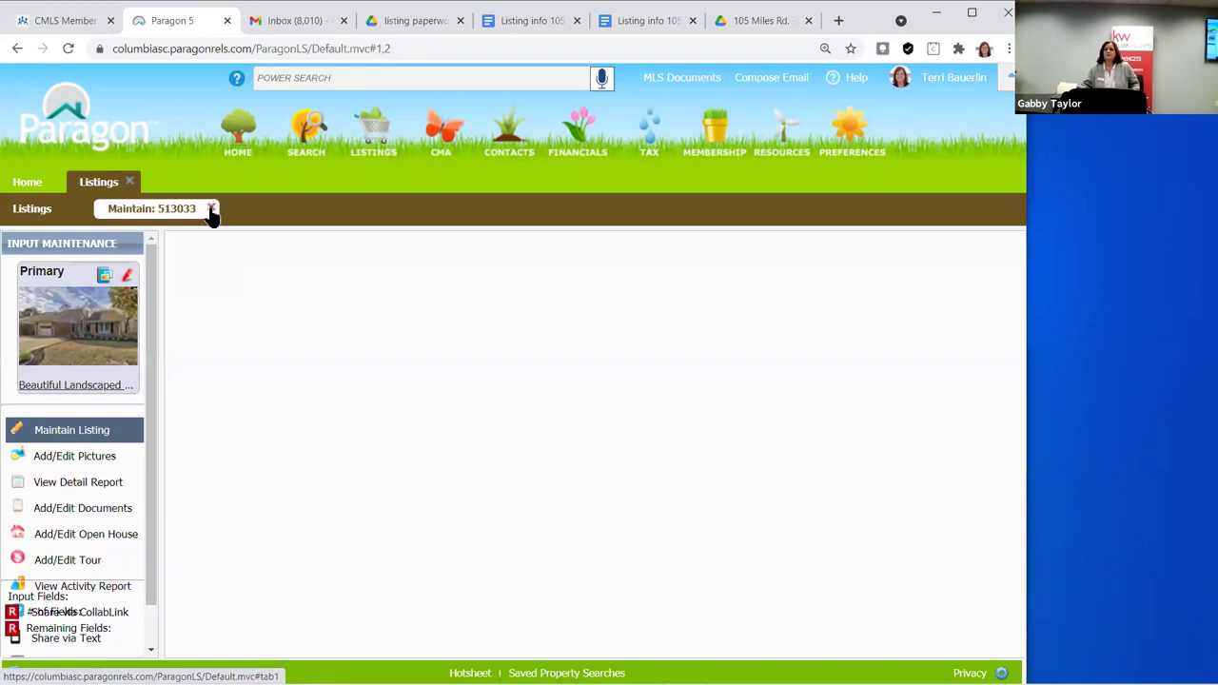
click(17, 52)
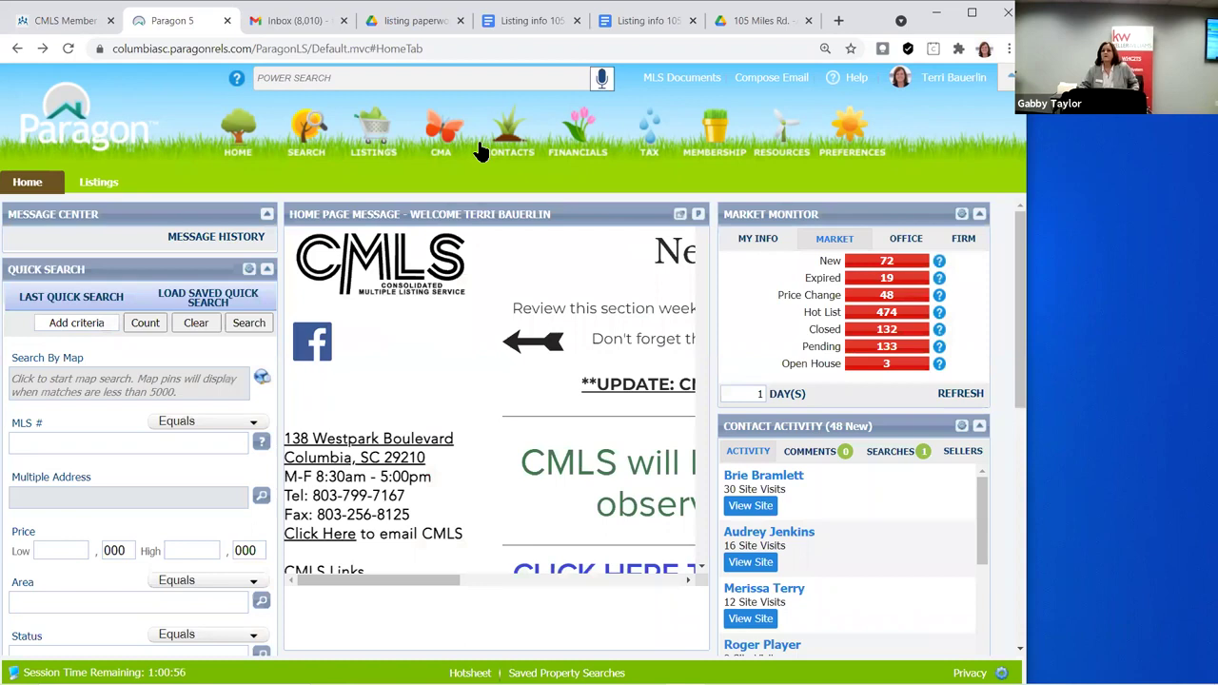
click(562, 211)
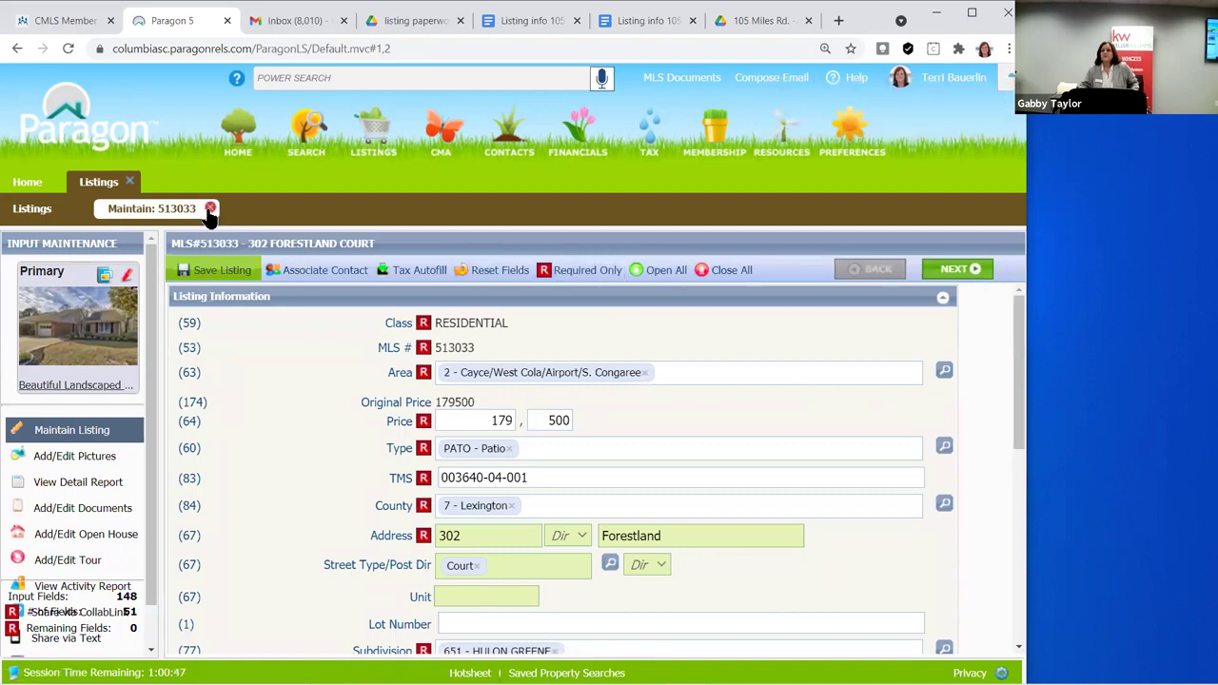
click(234, 276)
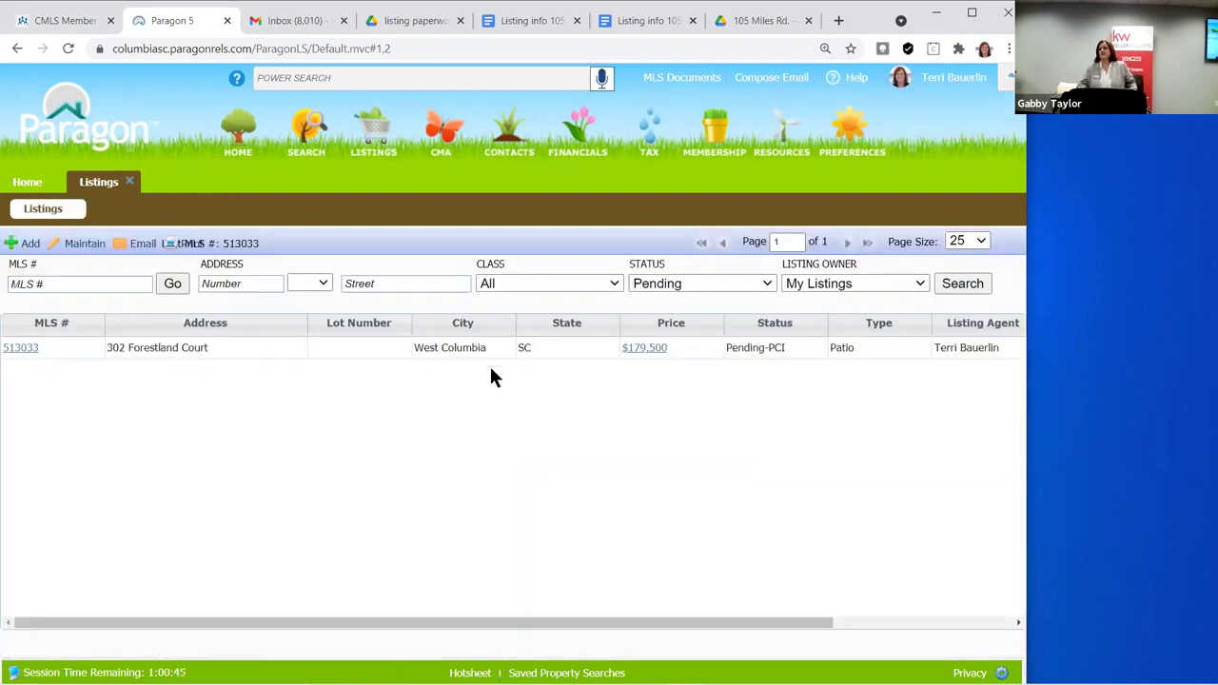
click(729, 350)
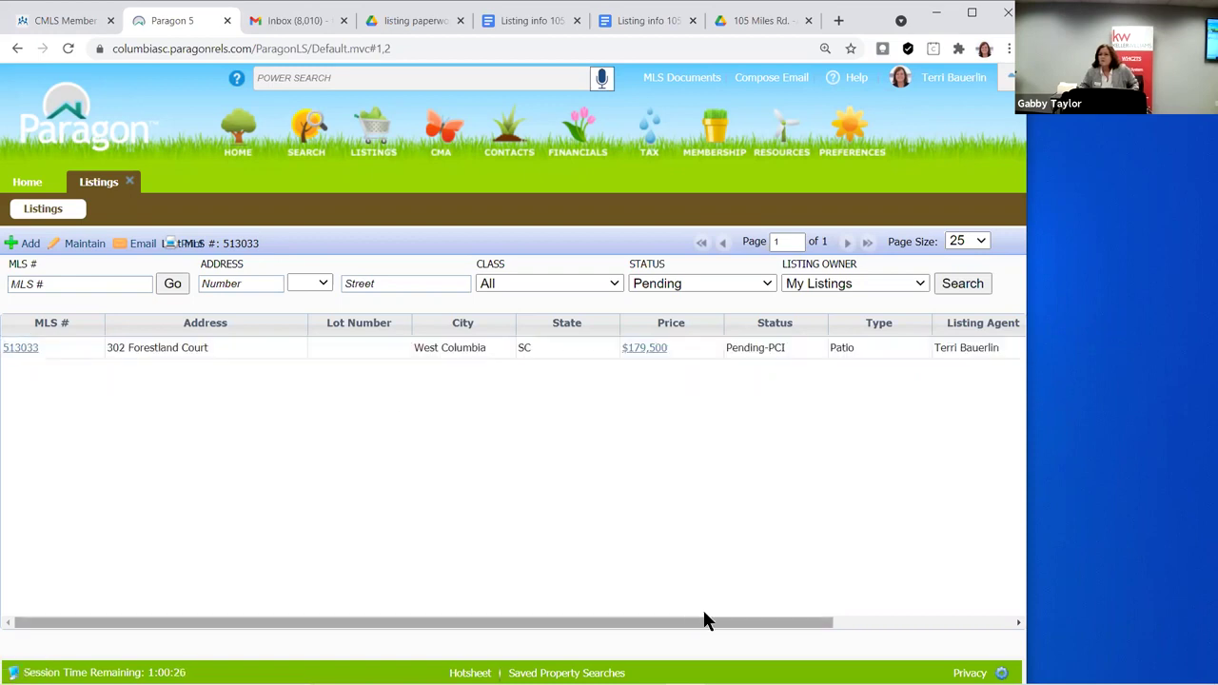
drag(704, 621, 1000, 615)
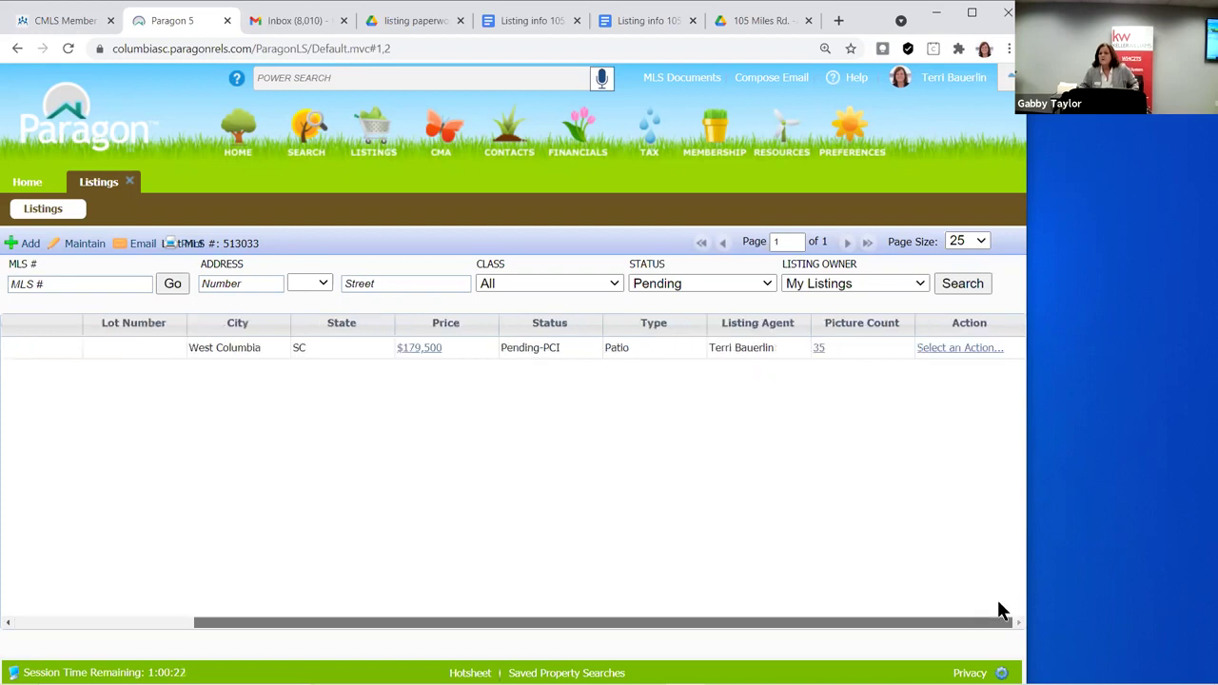
click(975, 350)
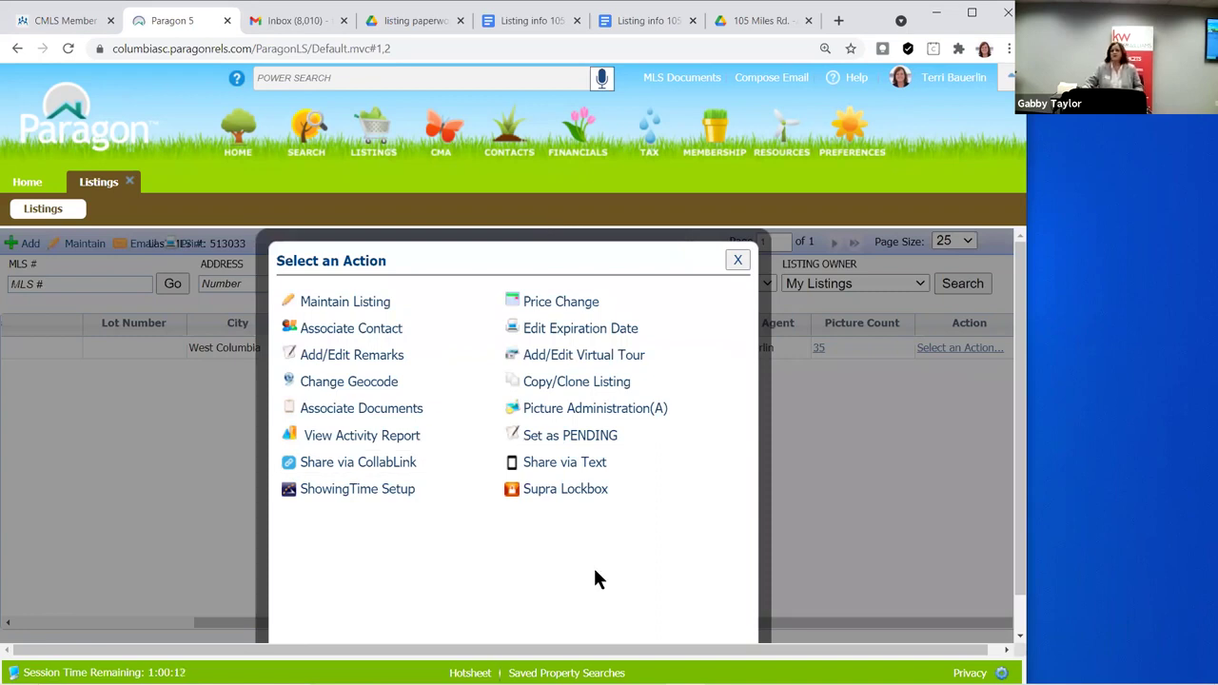
click(559, 497)
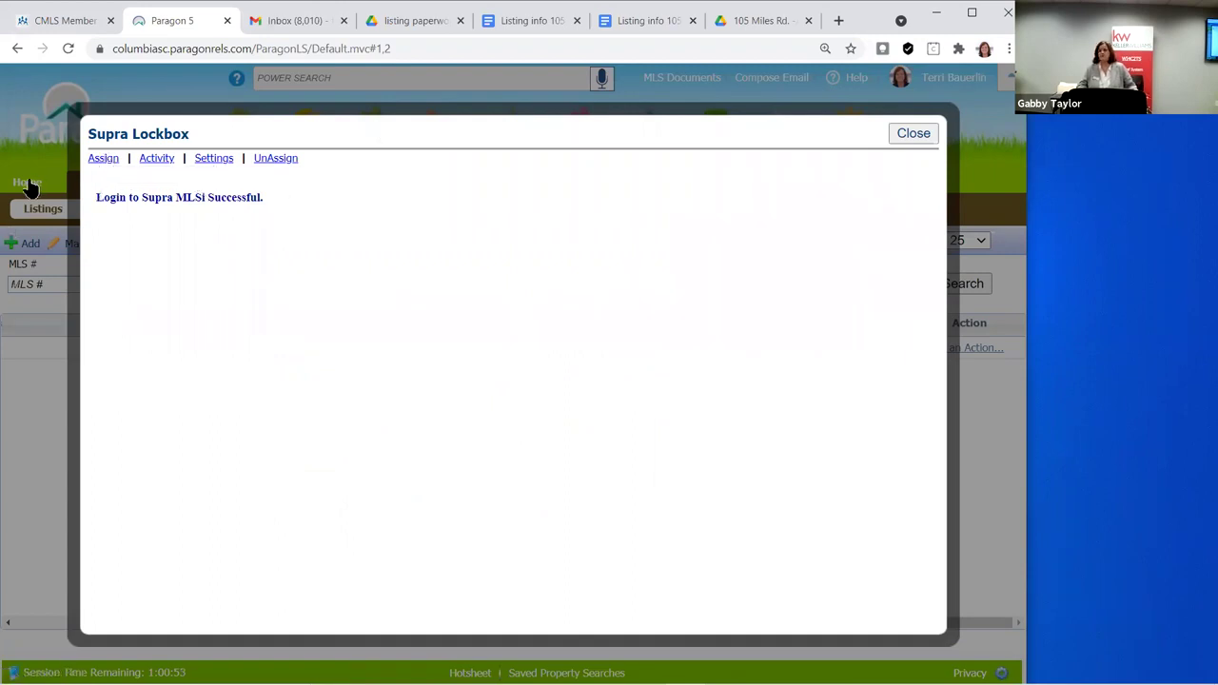
View the Supra KeyBox assignment form for listing 513033, then close the lockbox window
click(99, 175)
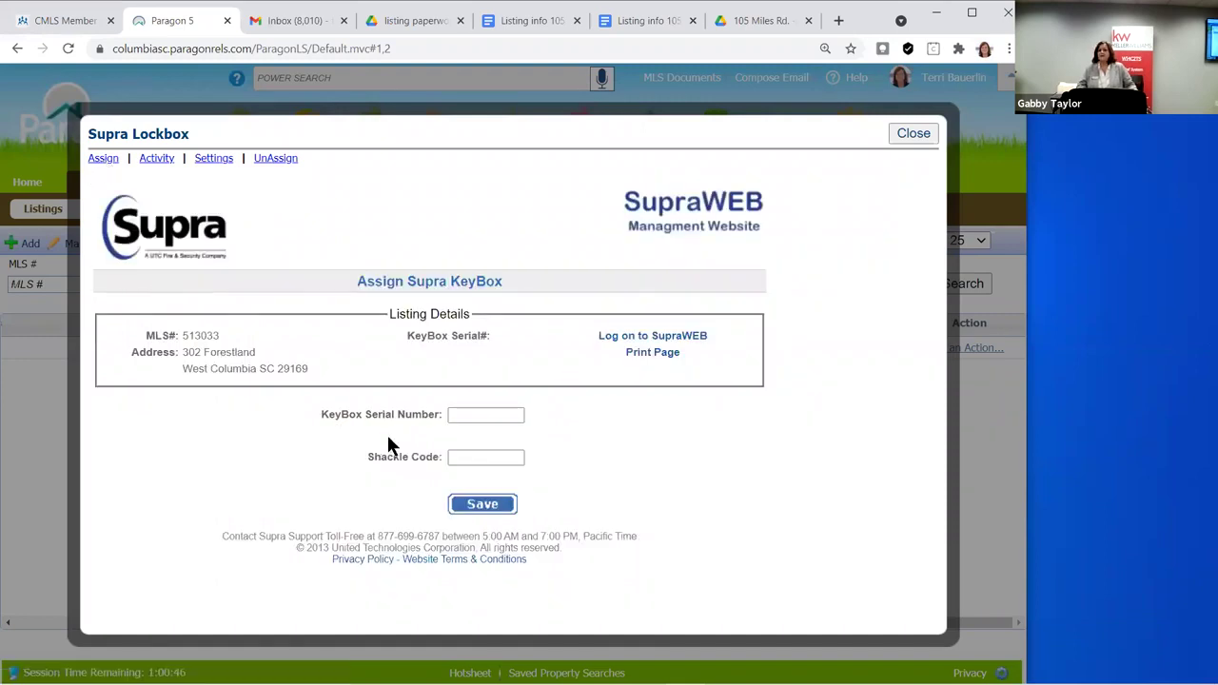
click(473, 420)
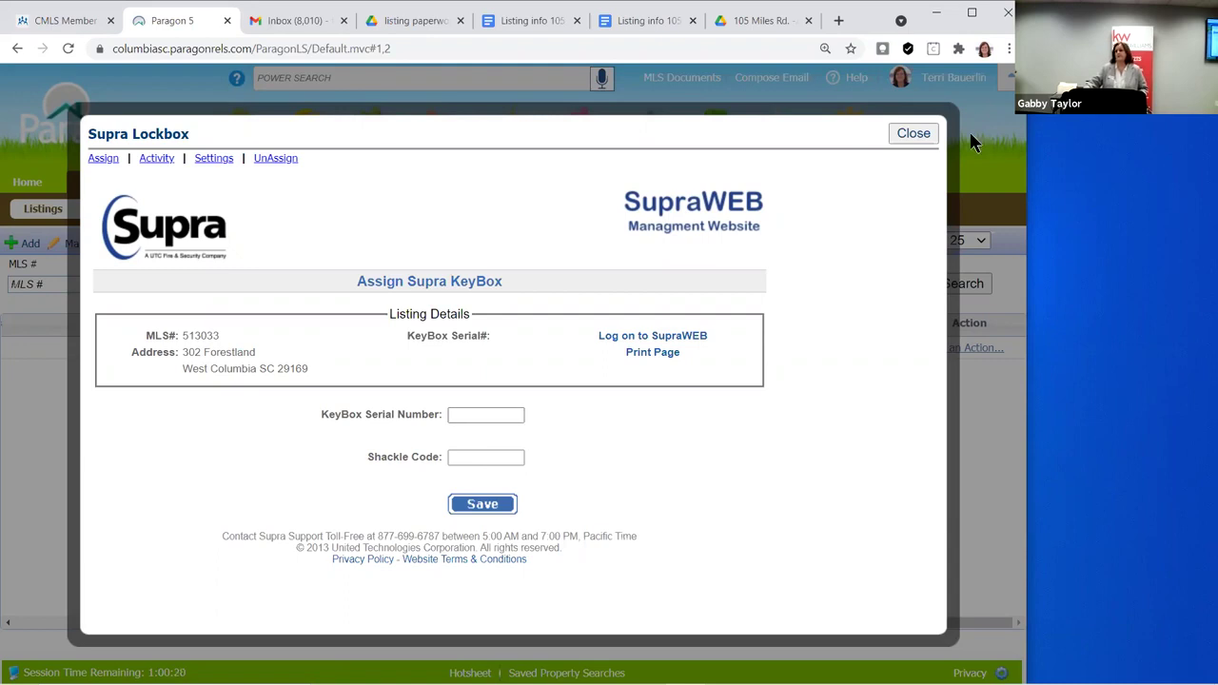
click(913, 133)
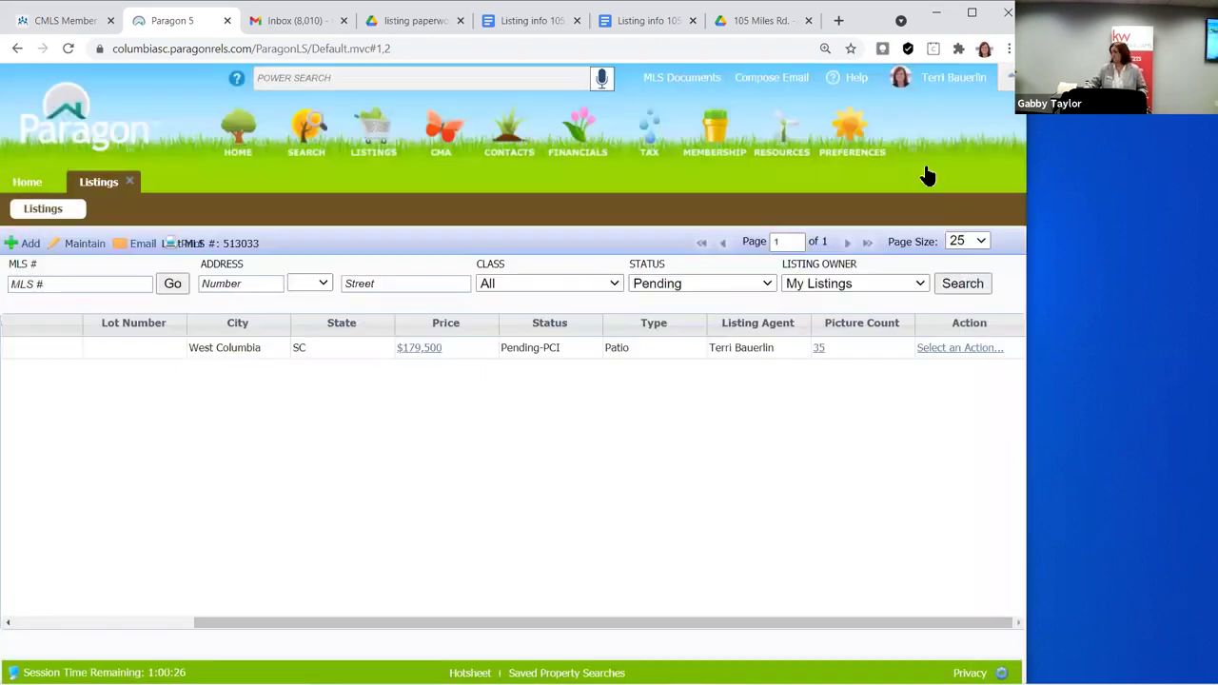
click(960, 347)
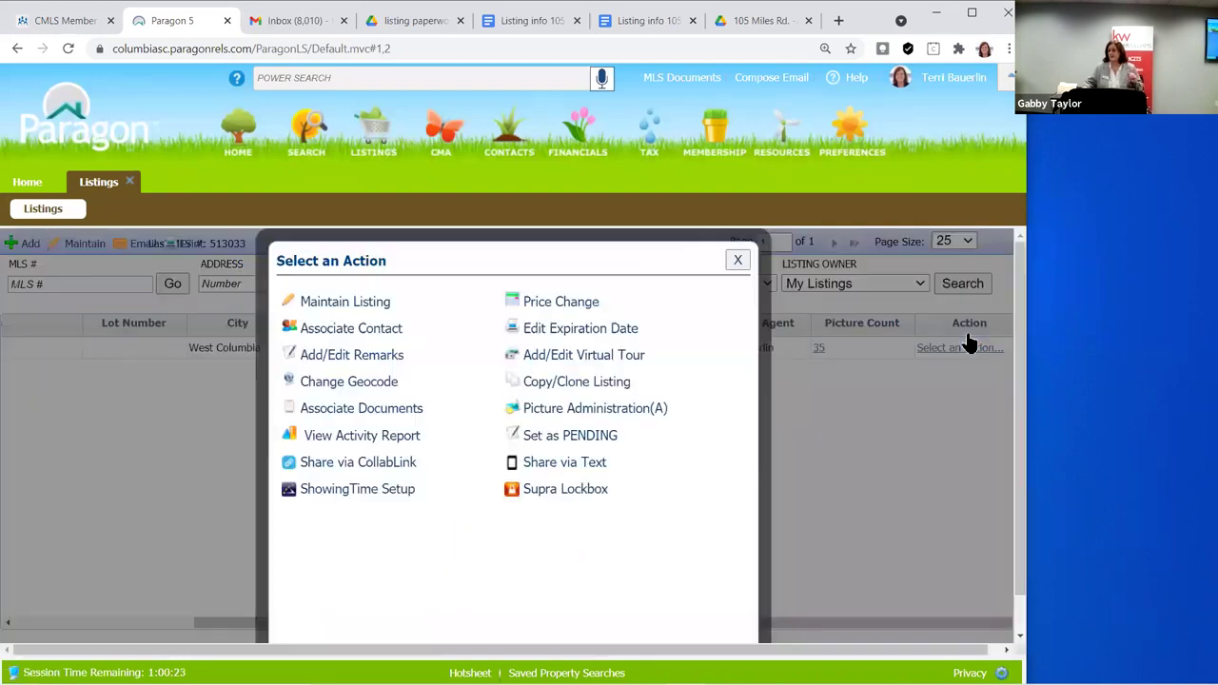
click(358, 490)
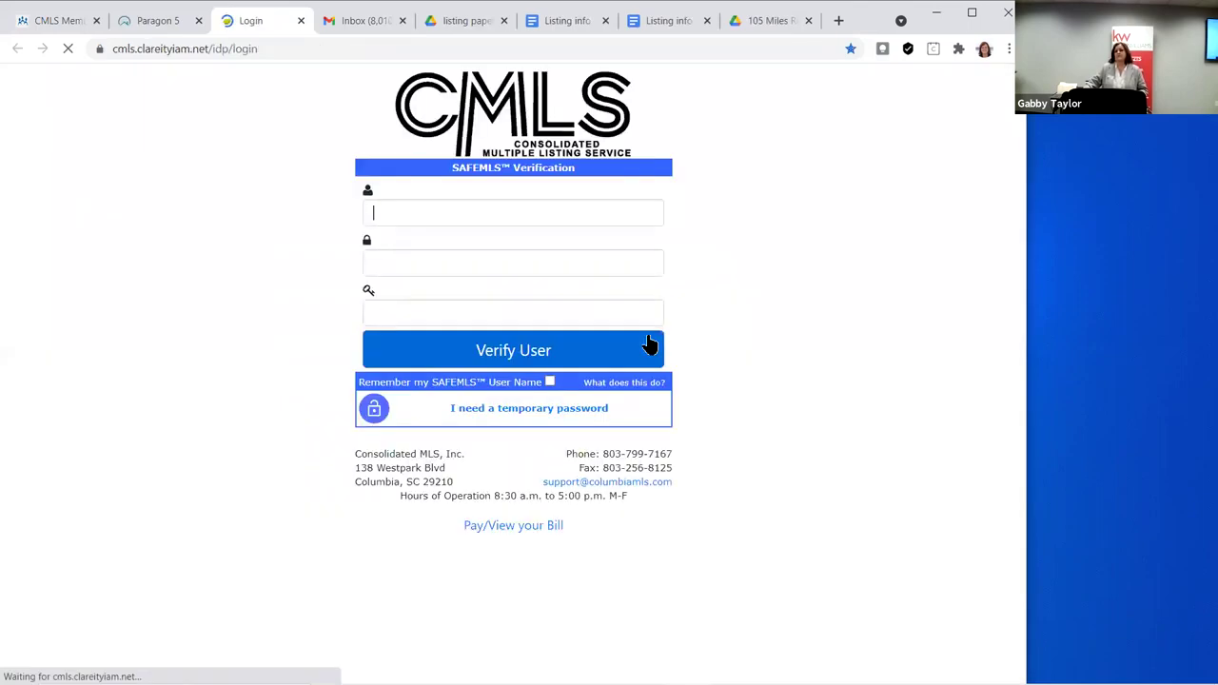
Return to the Paragon 5 tab and dismiss the listing's actions window, leaving Pending results showing 513033
click(158, 21)
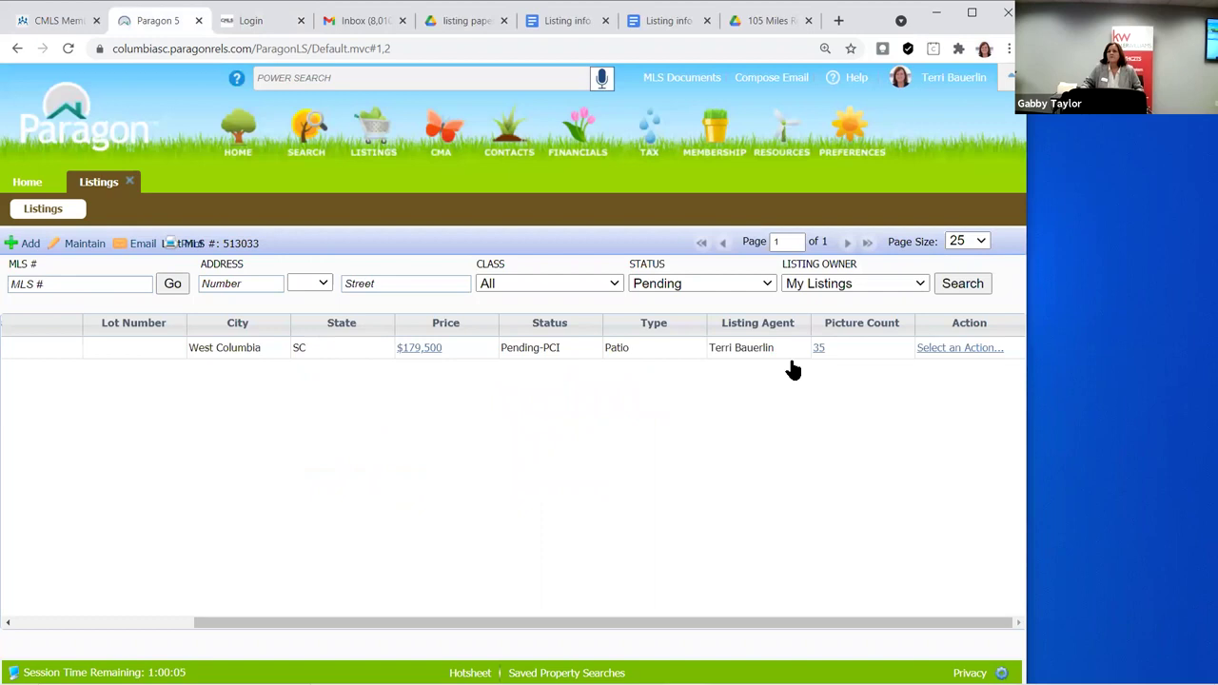
click(938, 350)
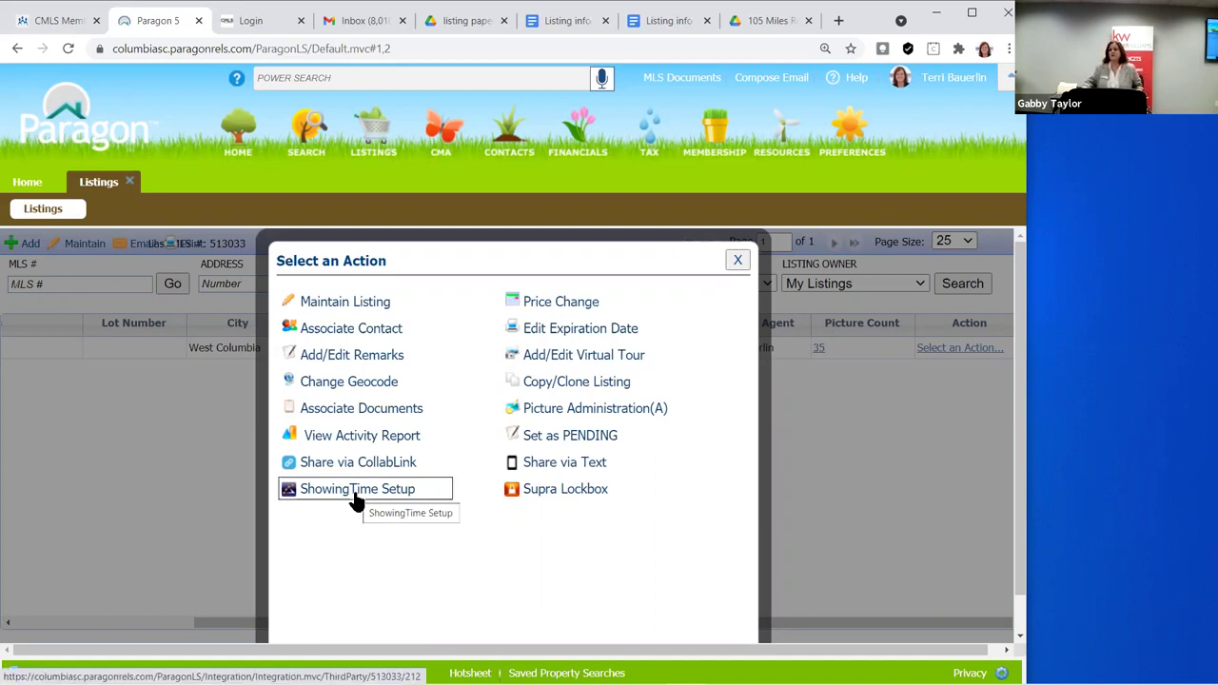
click(740, 259)
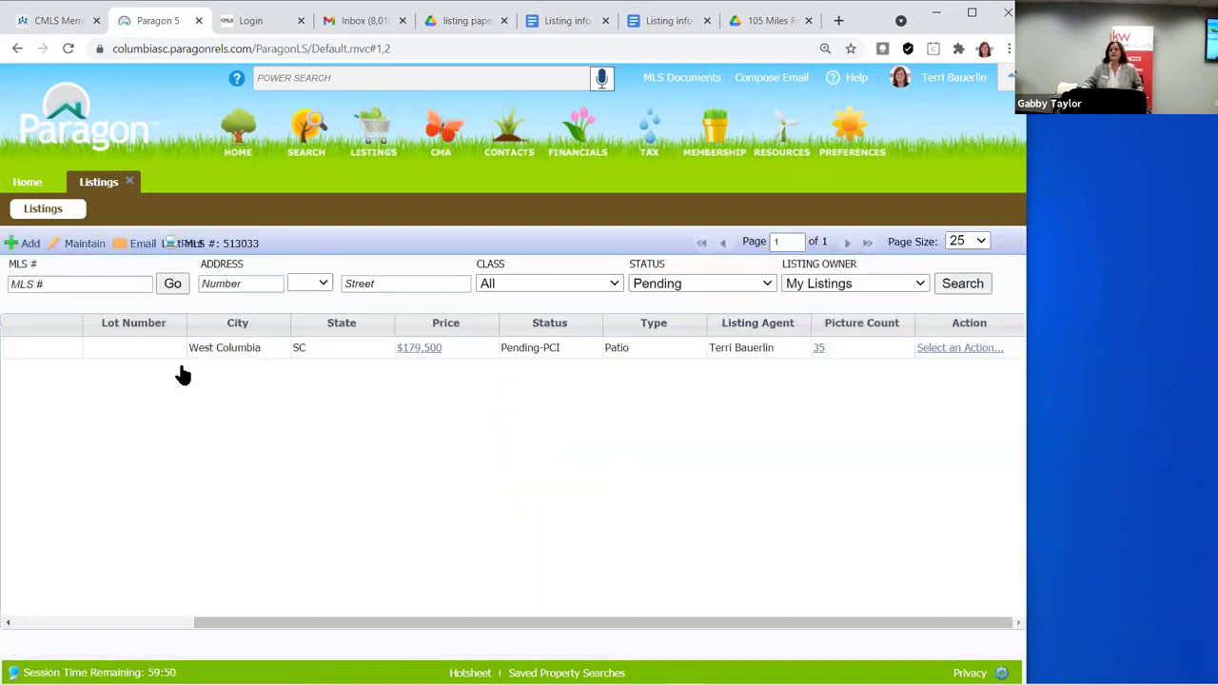
click(209, 354)
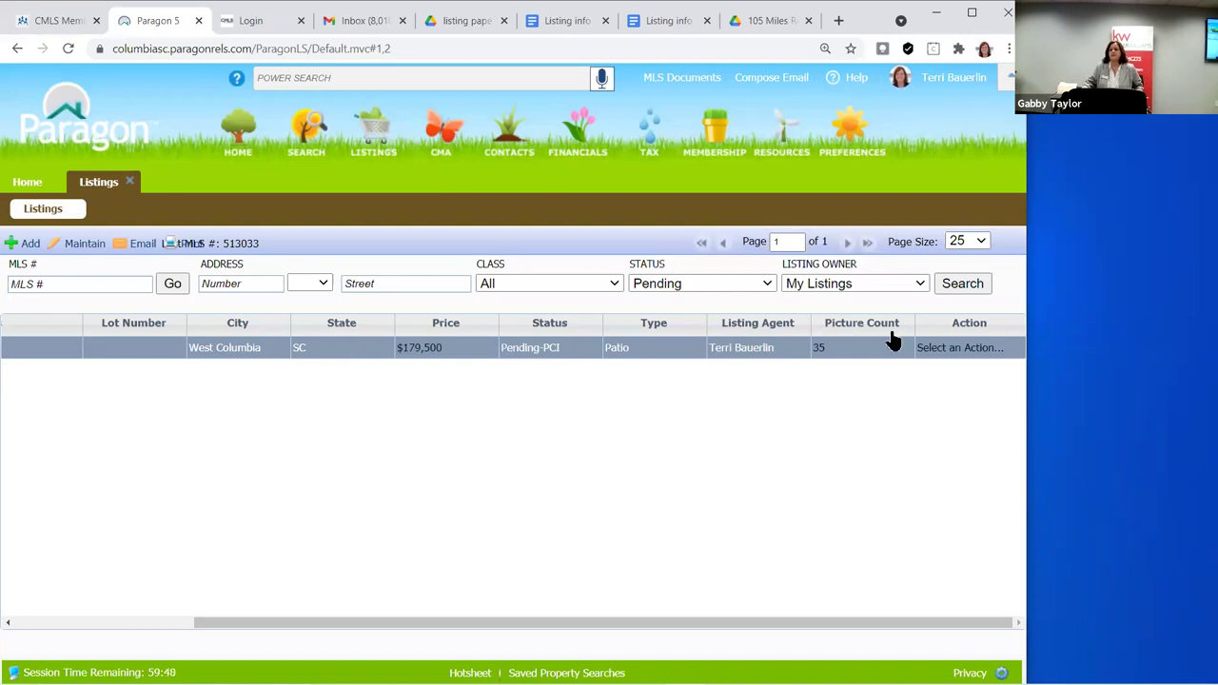
click(981, 350)
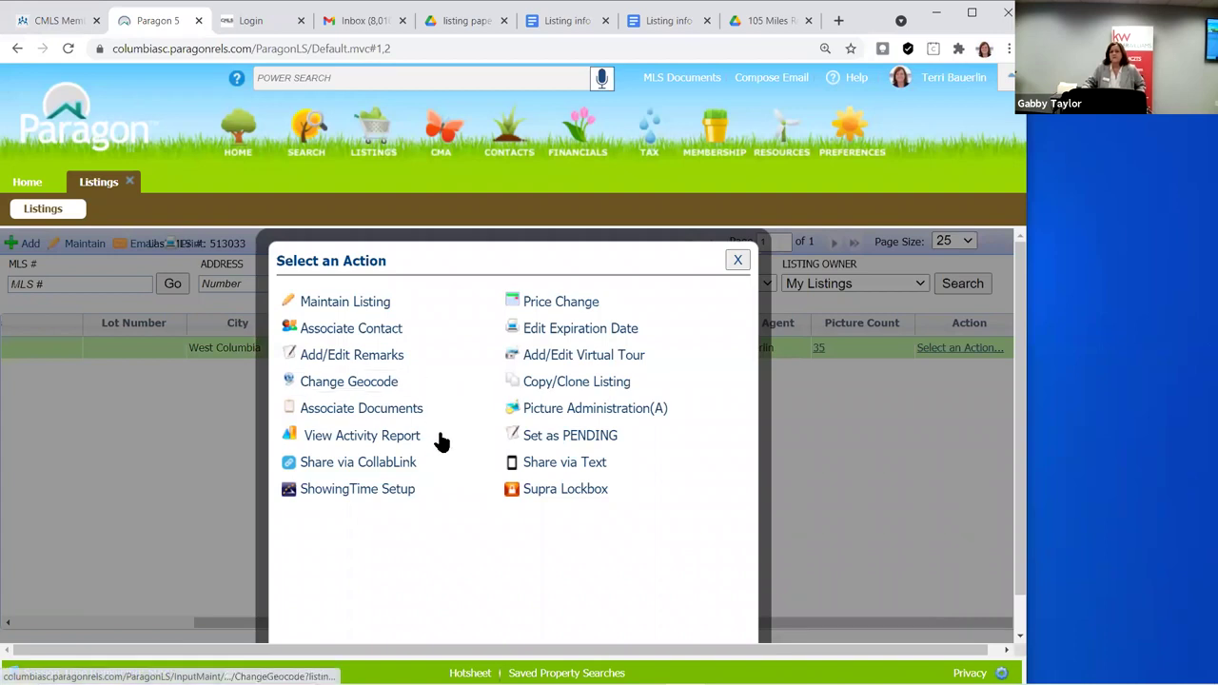
click(424, 499)
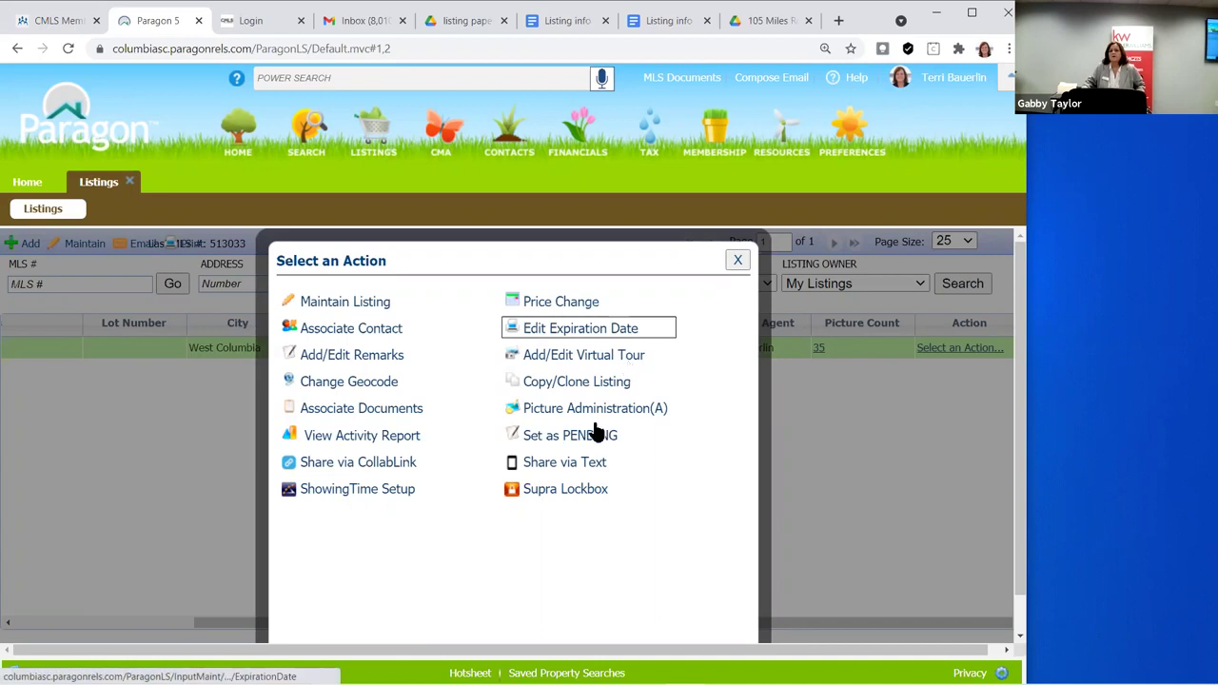
click(738, 260)
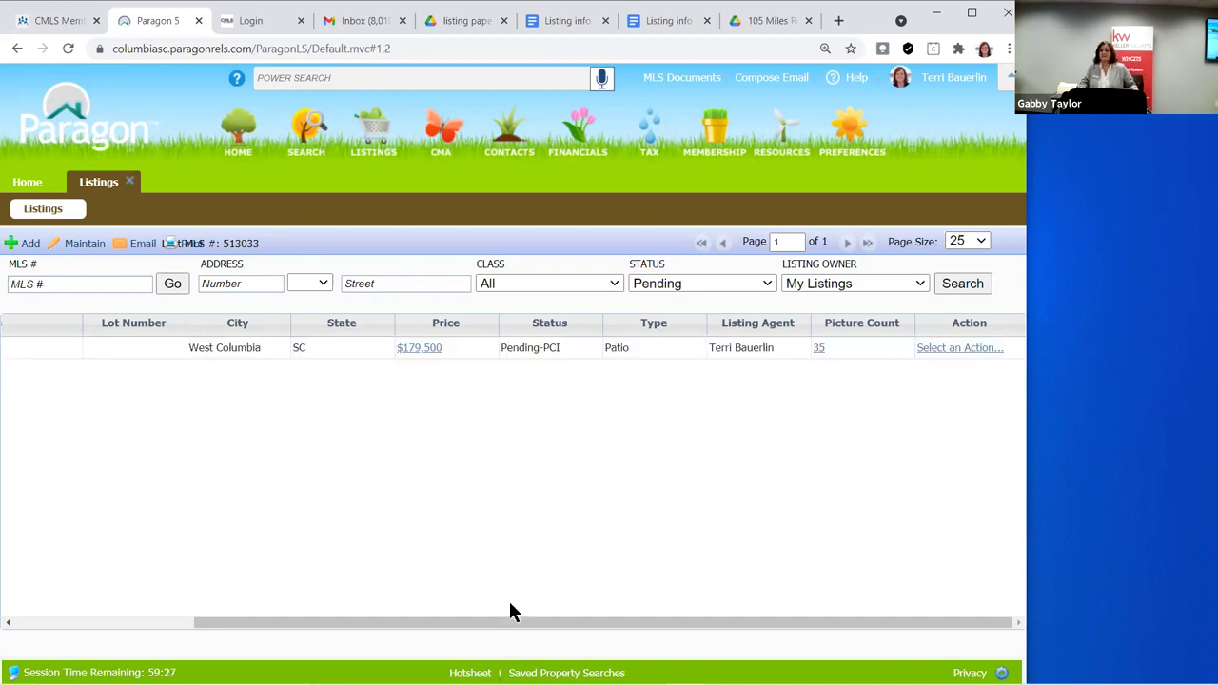
scroll(510, 607, left, 3)
scroll(64, 503, left, 2)
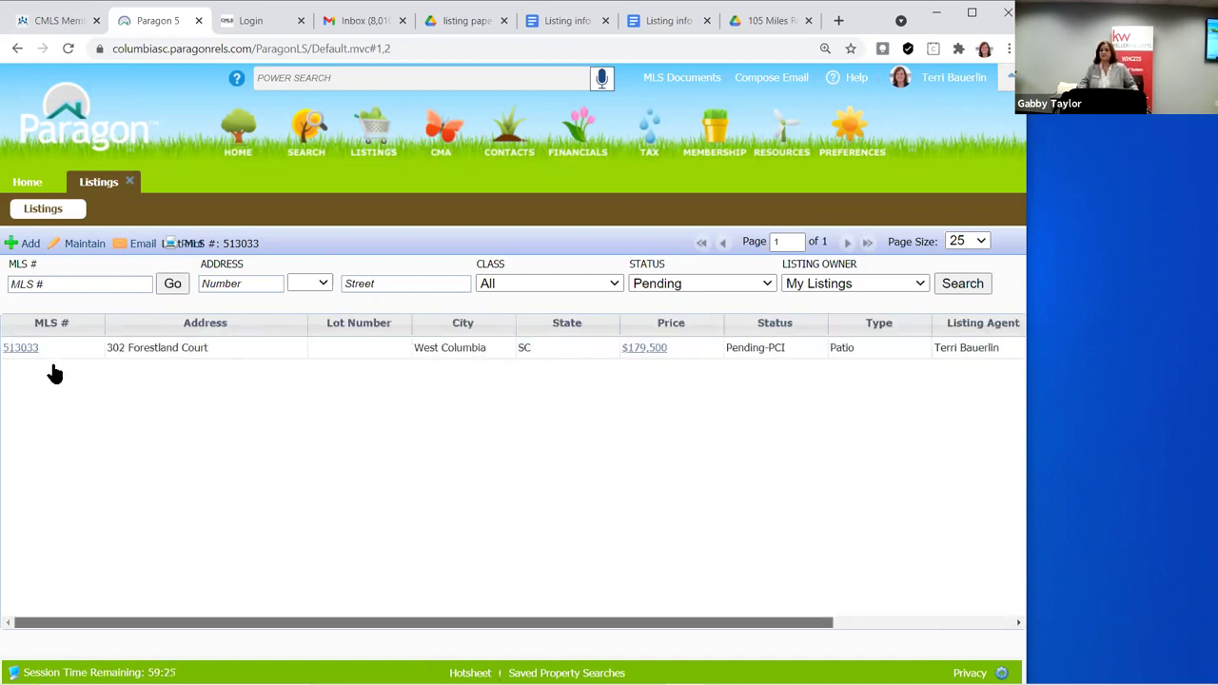
double_click(84, 354)
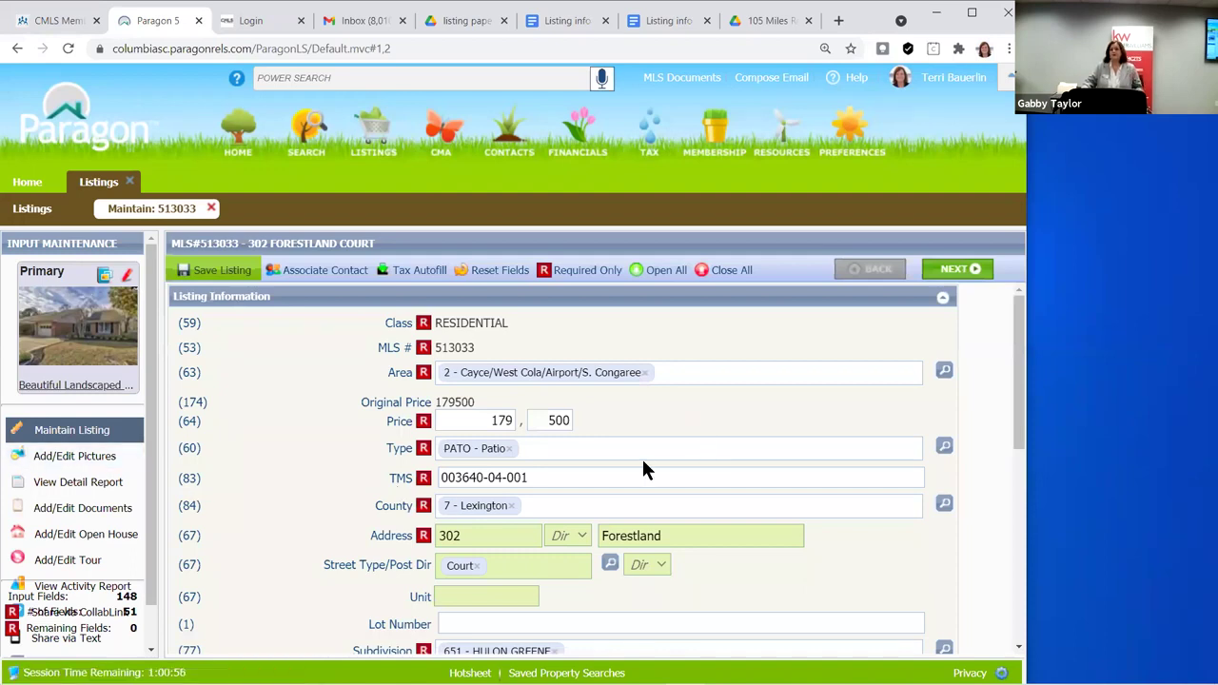
scroll(626, 480, down, 1)
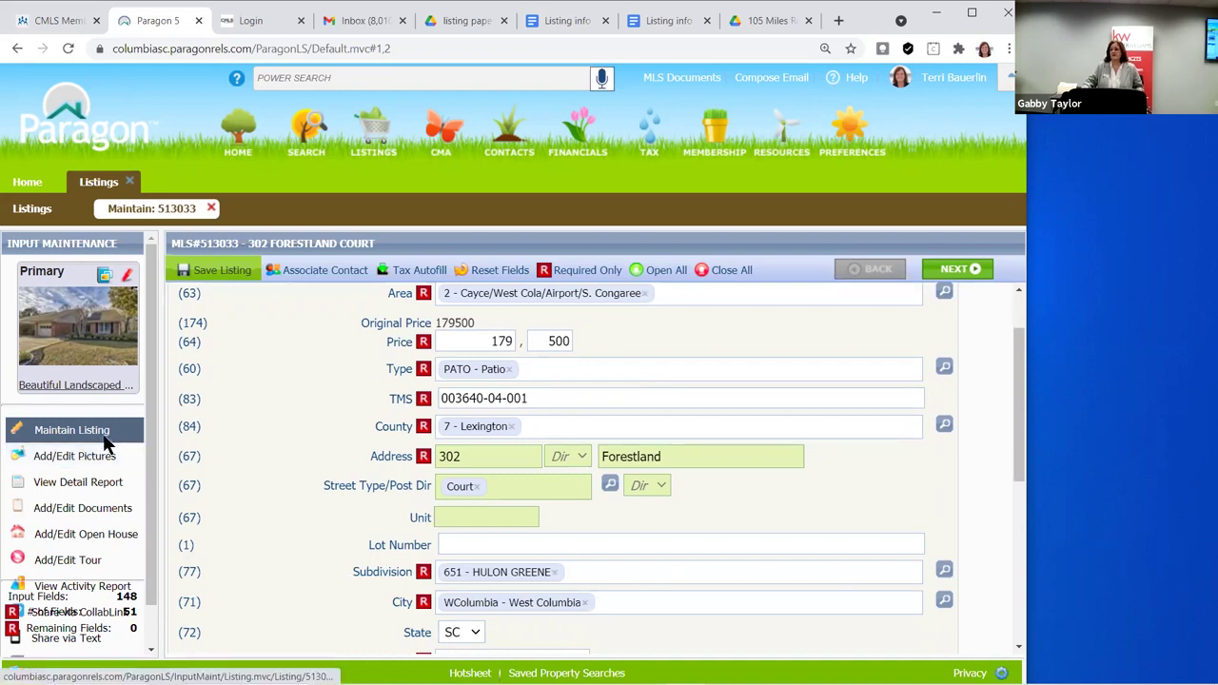
scroll(605, 319, down, 1)
scroll(651, 464, down, 1)
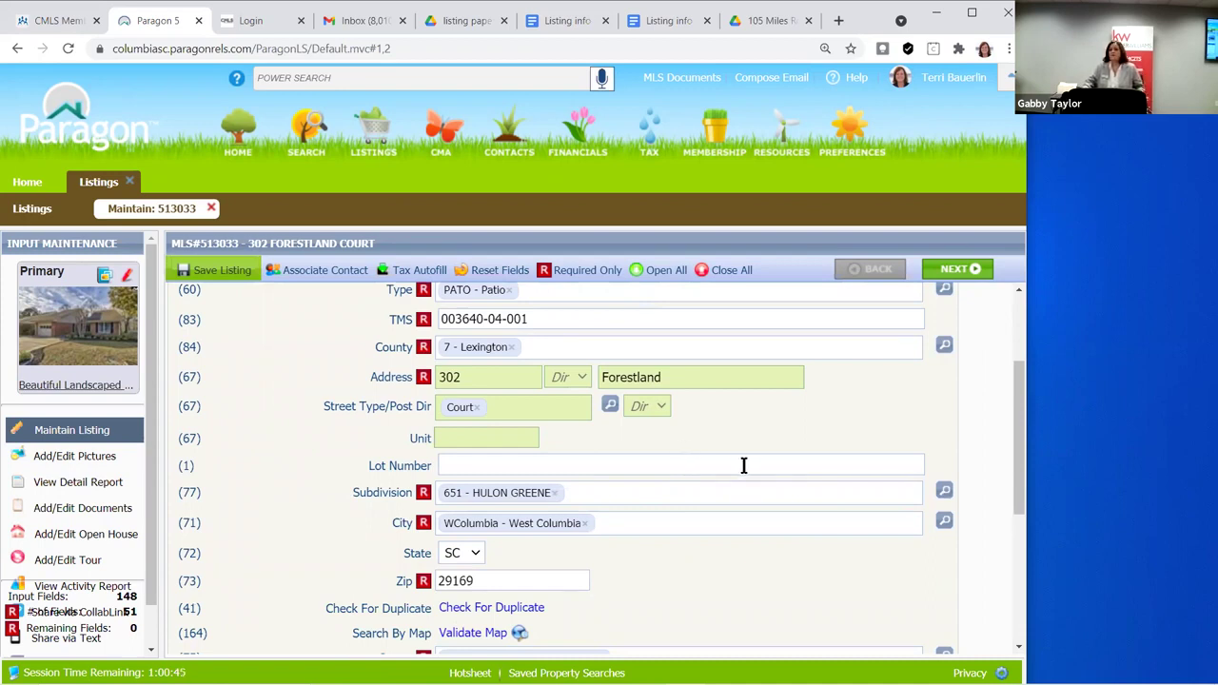
scroll(733, 471, down, 1)
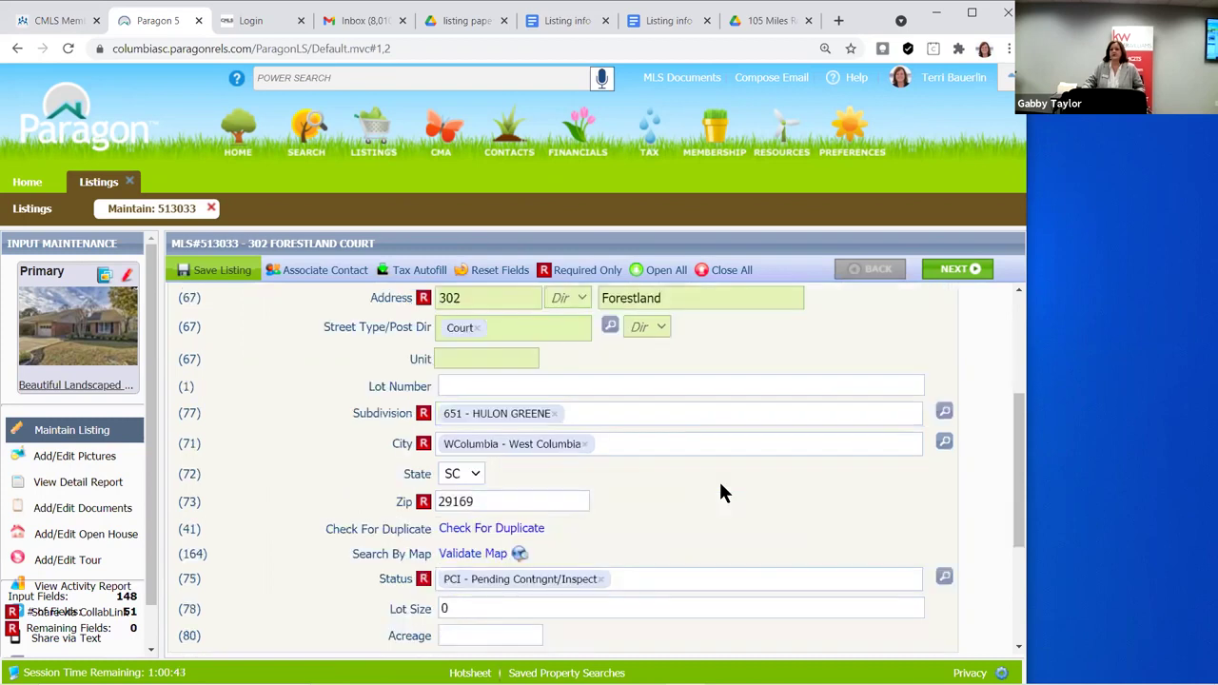
scroll(563, 513, down, 1)
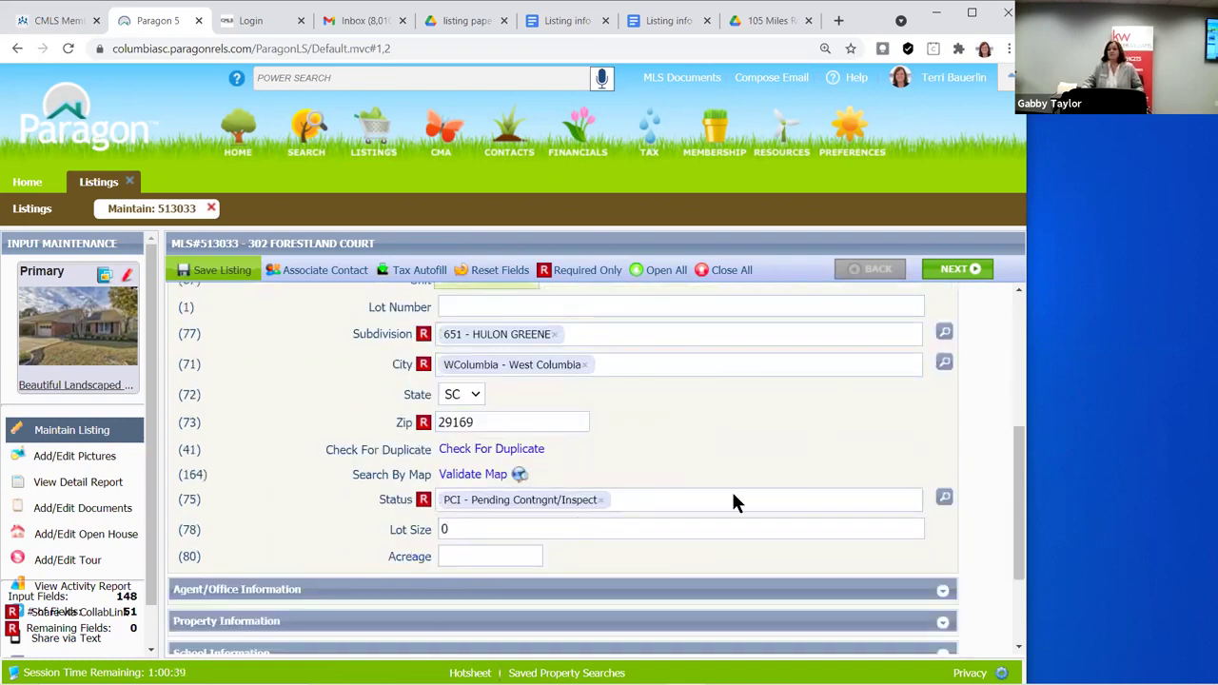
scroll(371, 499, down, 1)
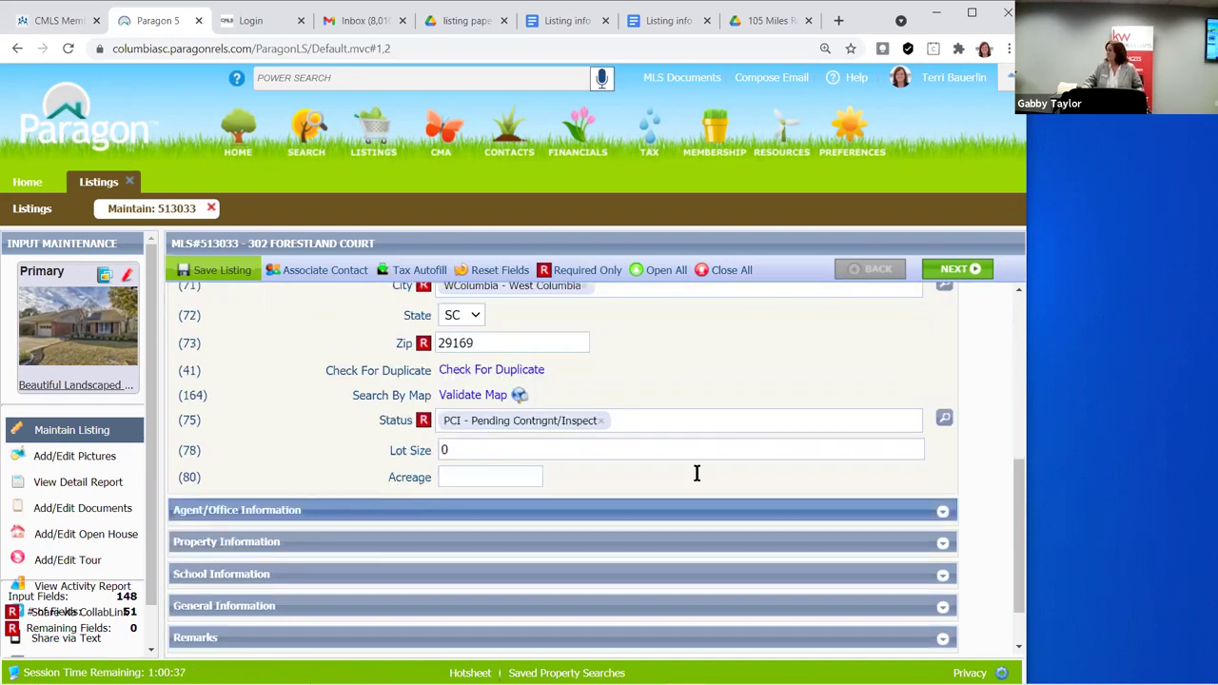
scroll(697, 473, up, 3)
scroll(697, 473, up, 2)
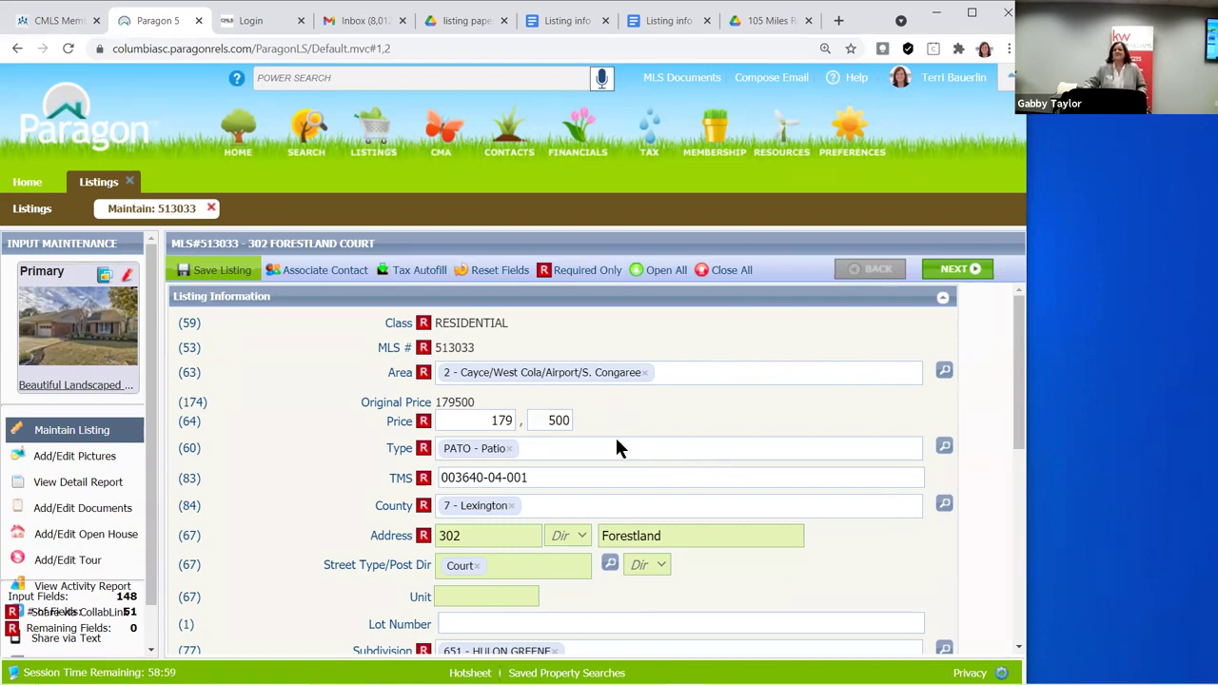
scroll(81, 533, down, 1)
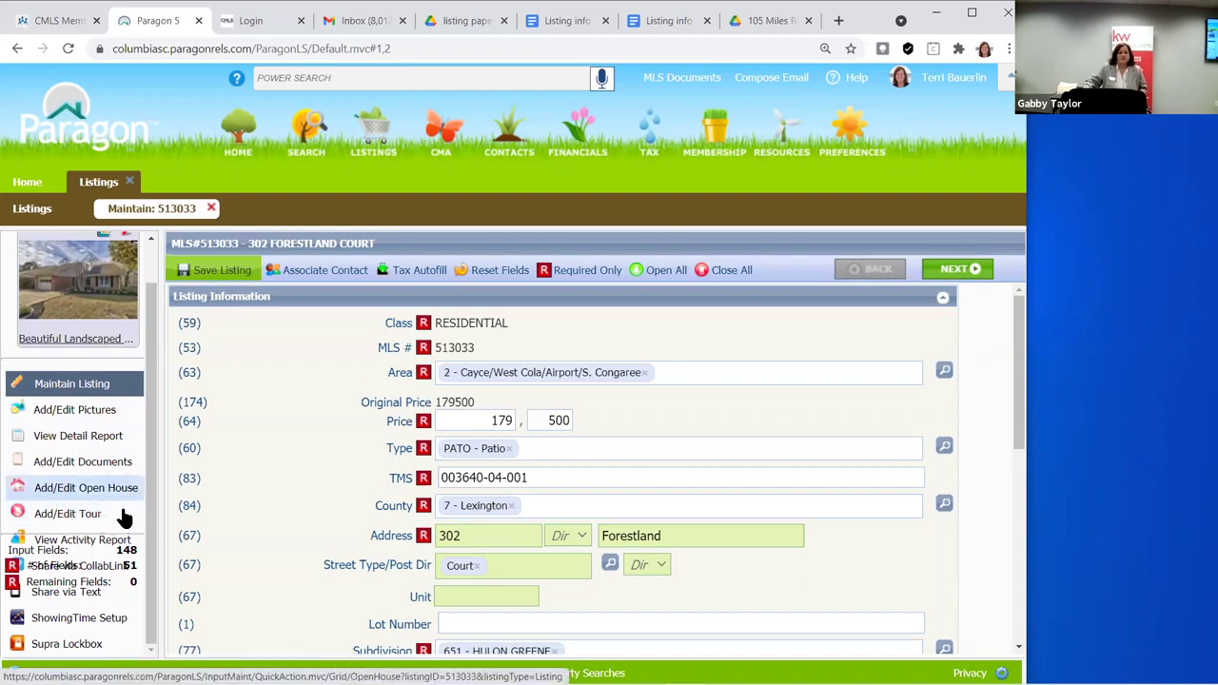
Open the listing's photo gallery and scroll through the picture thumbnails
click(85, 417)
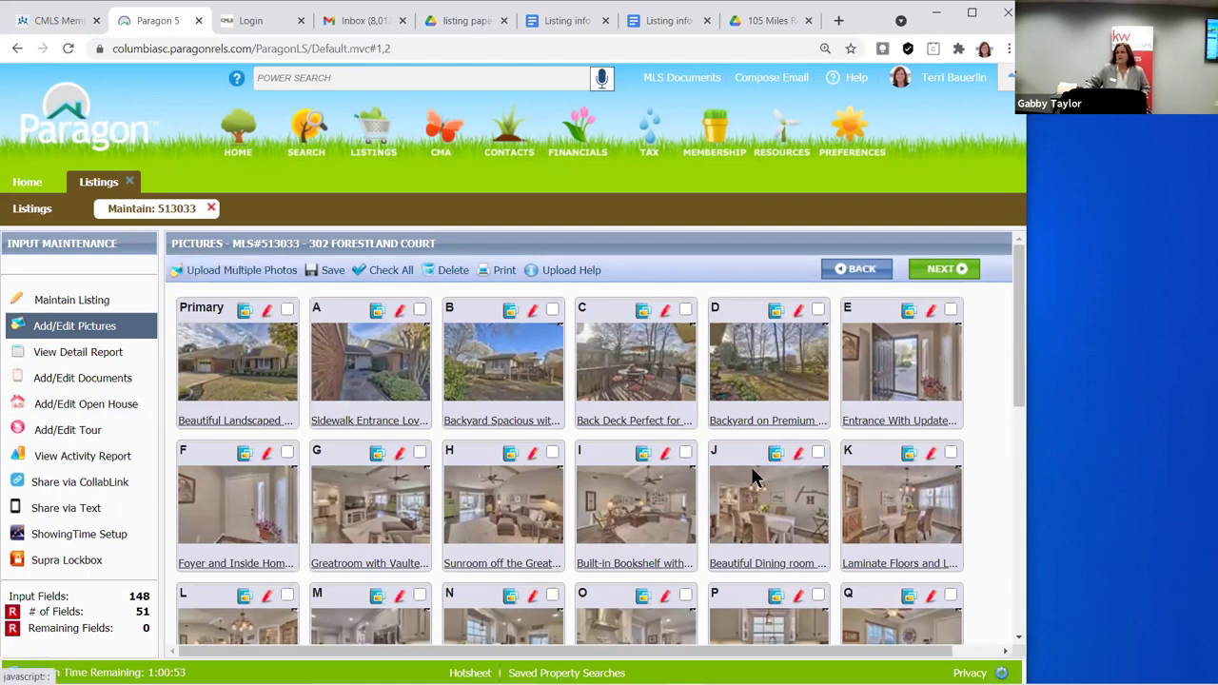
scroll(752, 476, down, 5)
scroll(709, 532, down, 1)
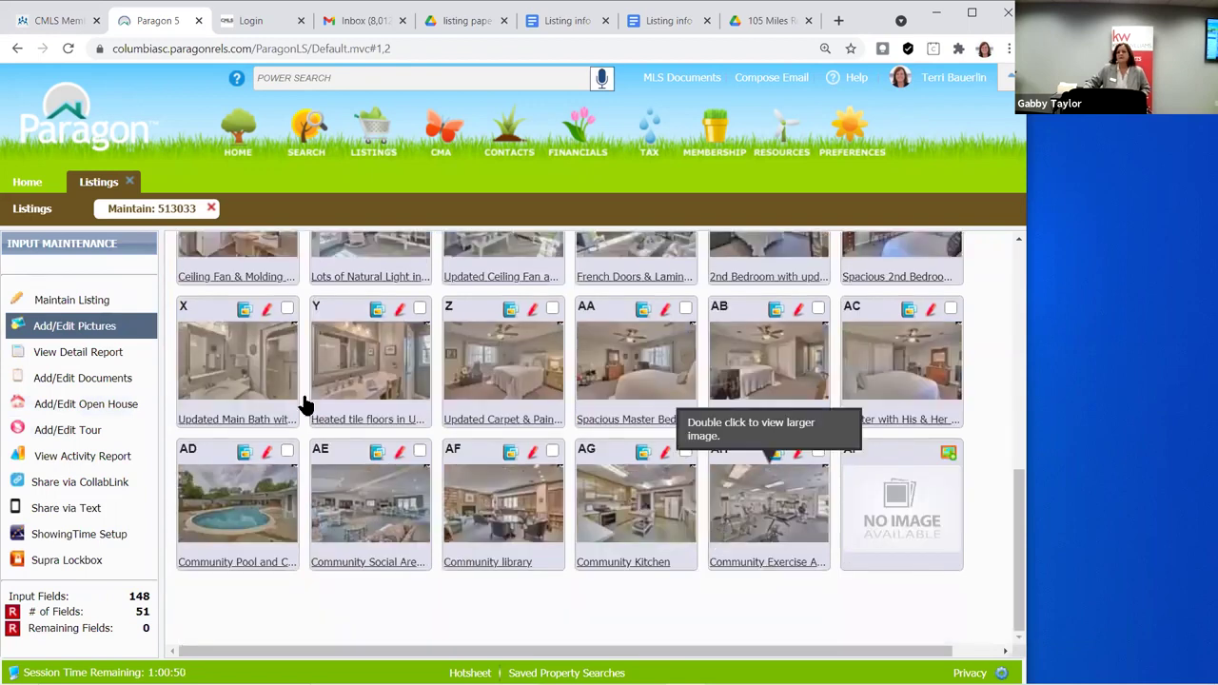
scroll(299, 403, up, 4)
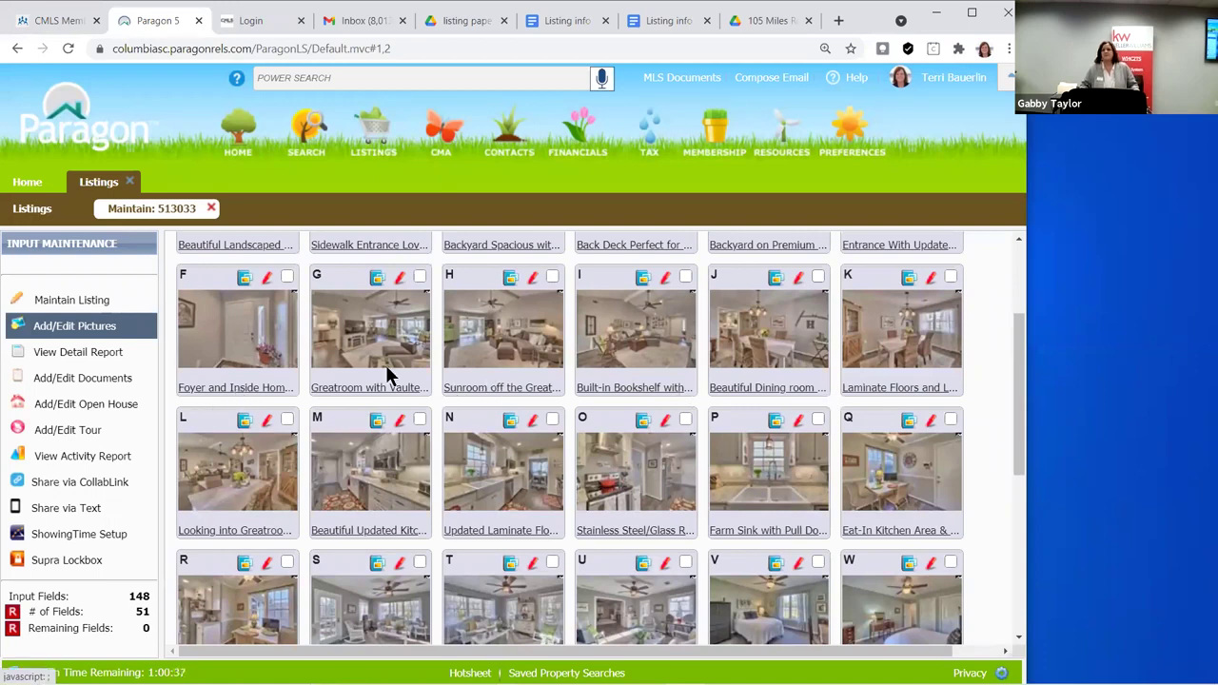
Check photo F's label without saving changes, then bring up the attached documents list
click(266, 277)
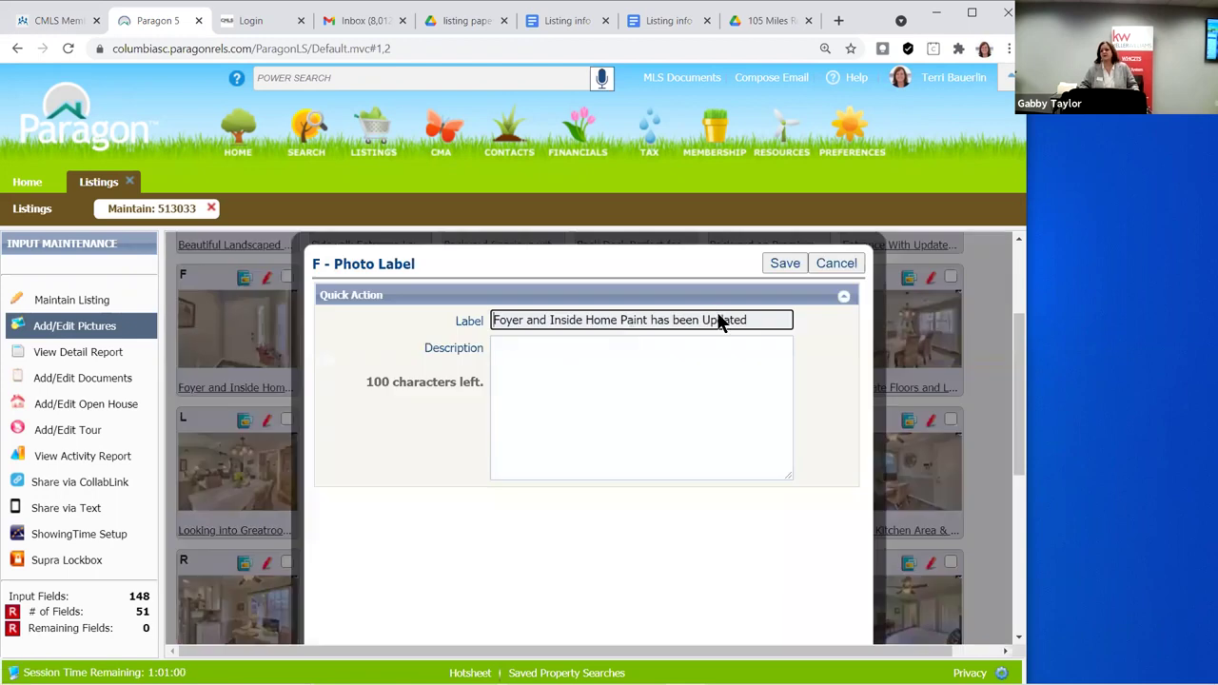
click(836, 263)
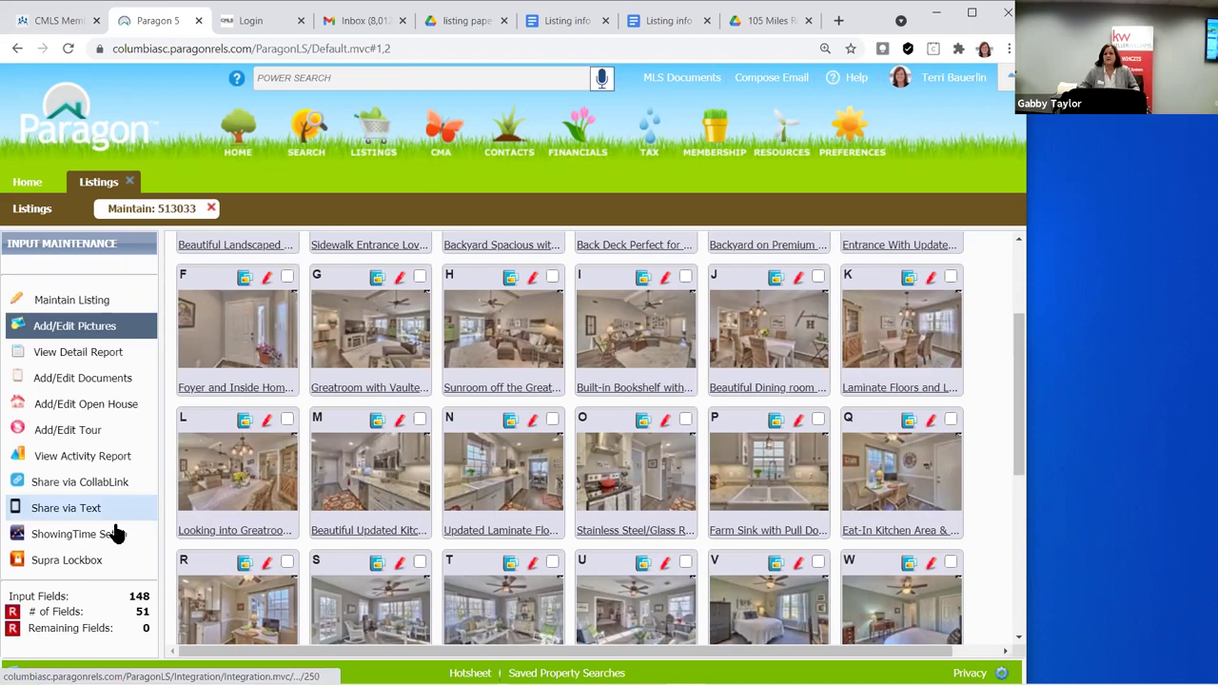
click(115, 380)
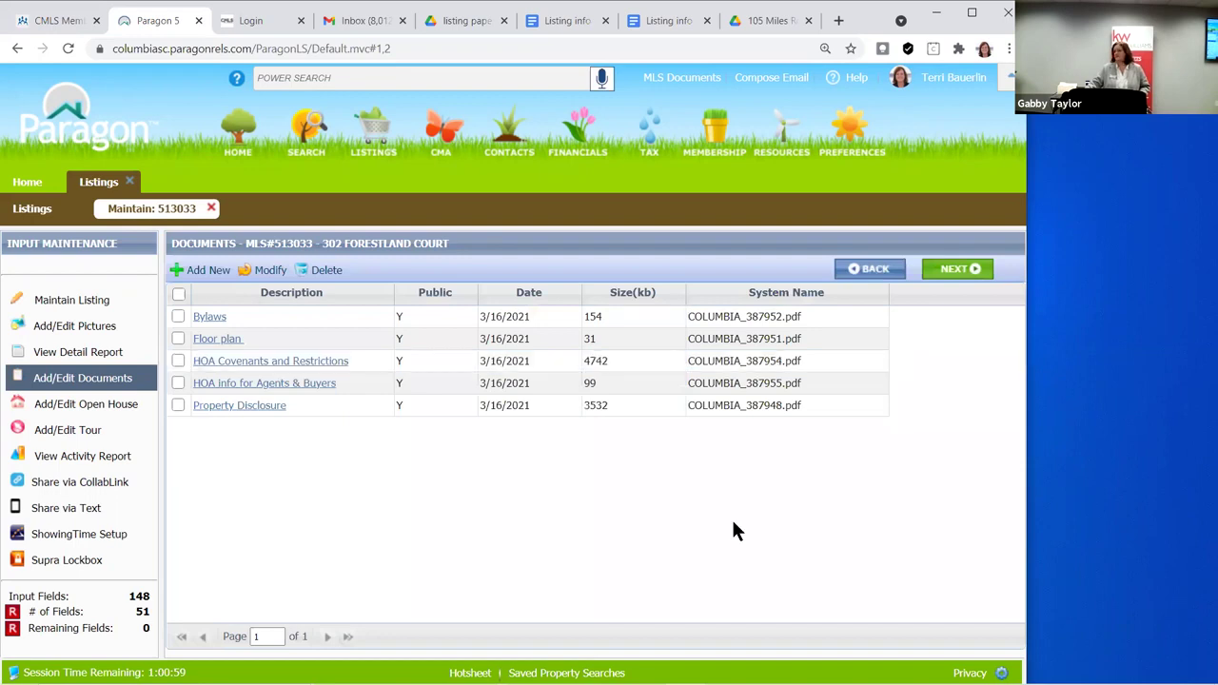
Cancel adding a new document, select the Property Disclosure PDF, and open the full detail report
click(198, 271)
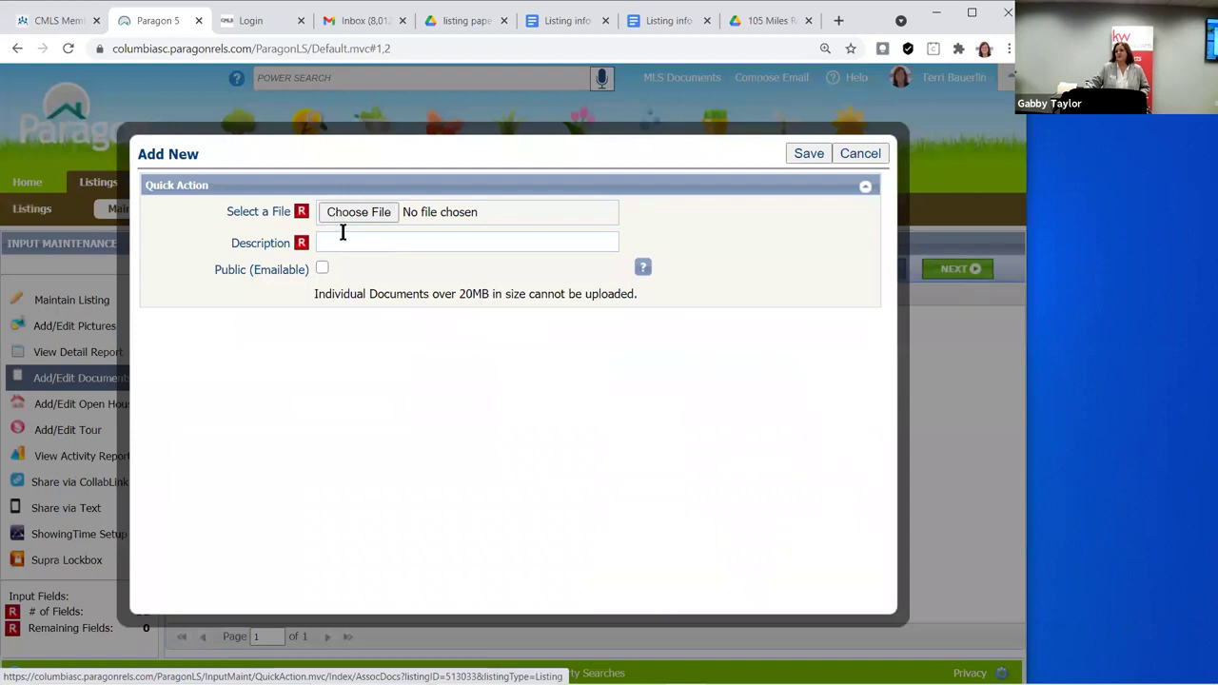
click(877, 162)
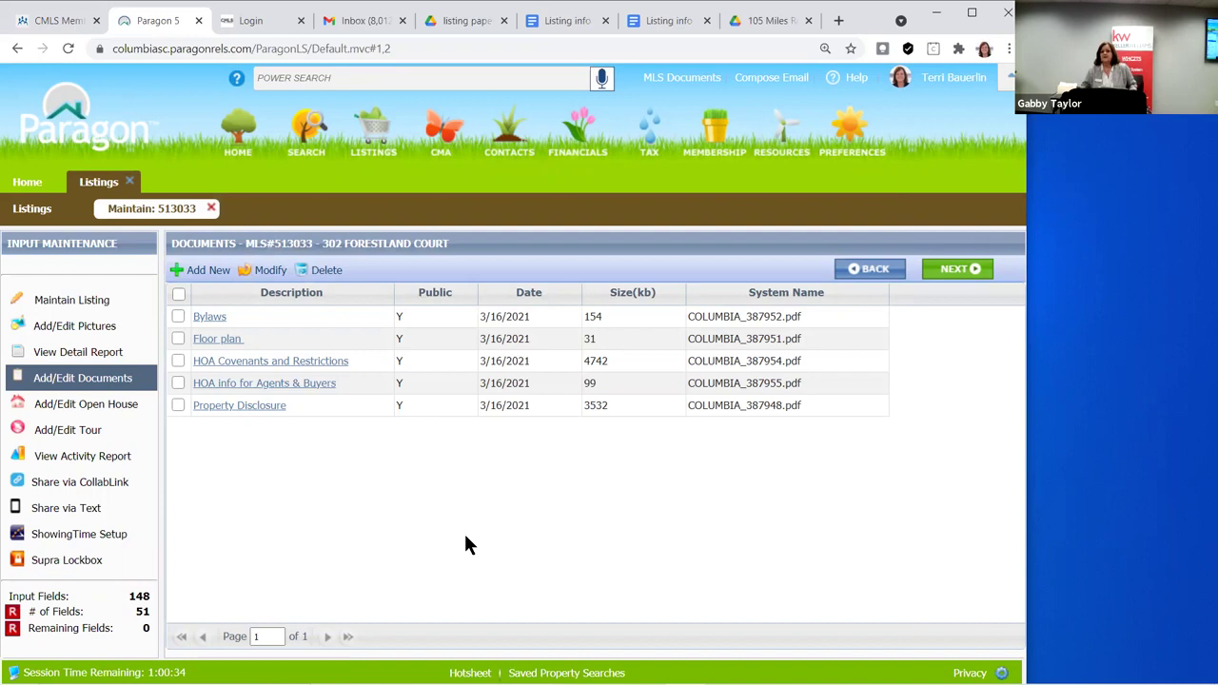
click(169, 411)
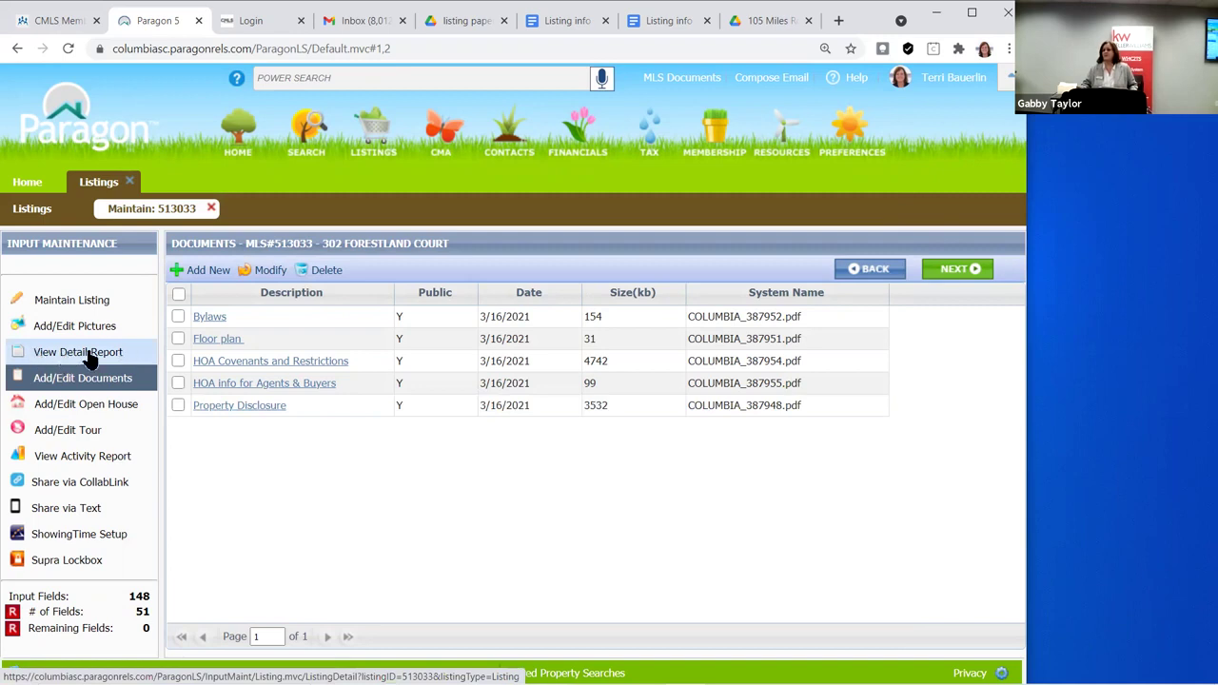
click(90, 355)
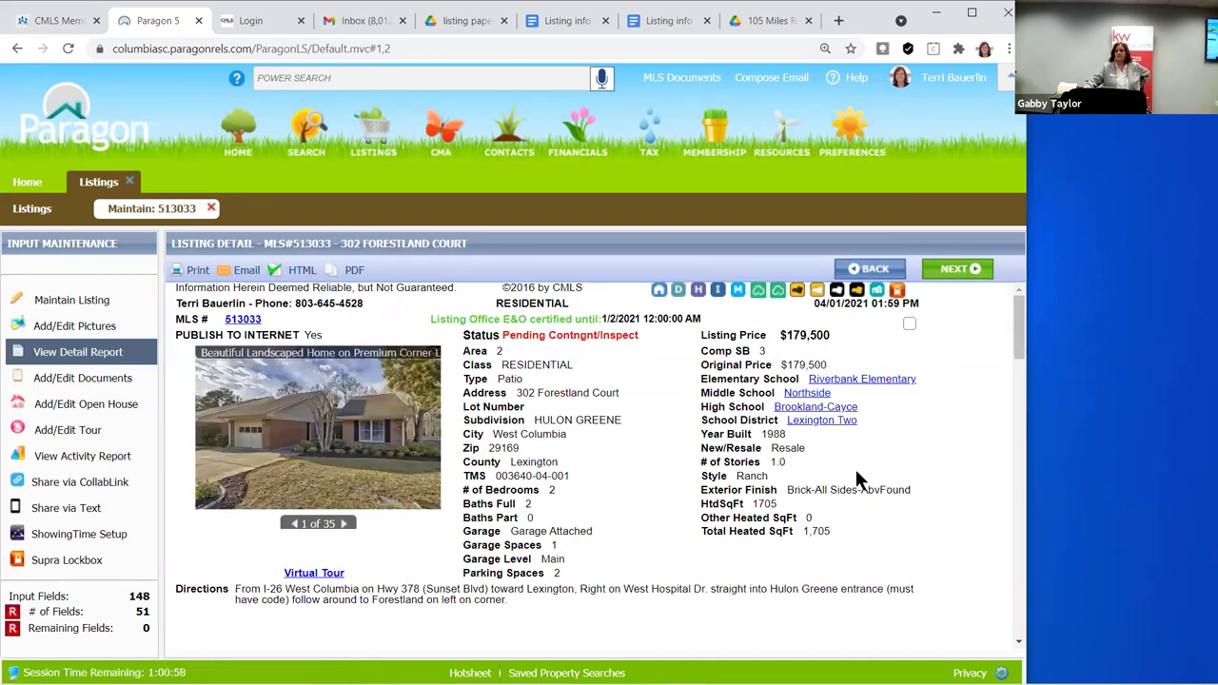
Scroll through listing 513033's detail report, reviewing the main-floor baths and ShowingTime agent remarks
scroll(855, 477, down, 1)
scroll(856, 478, down, 5)
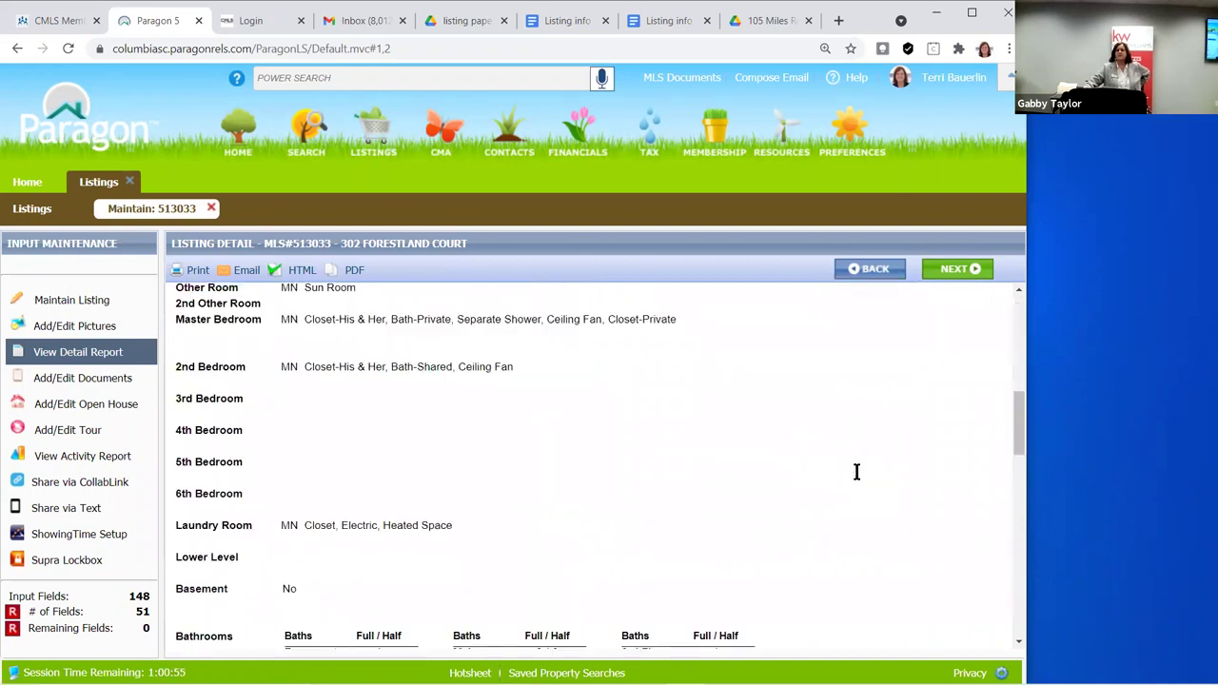
scroll(856, 478, down, 10)
scroll(855, 478, down, 1)
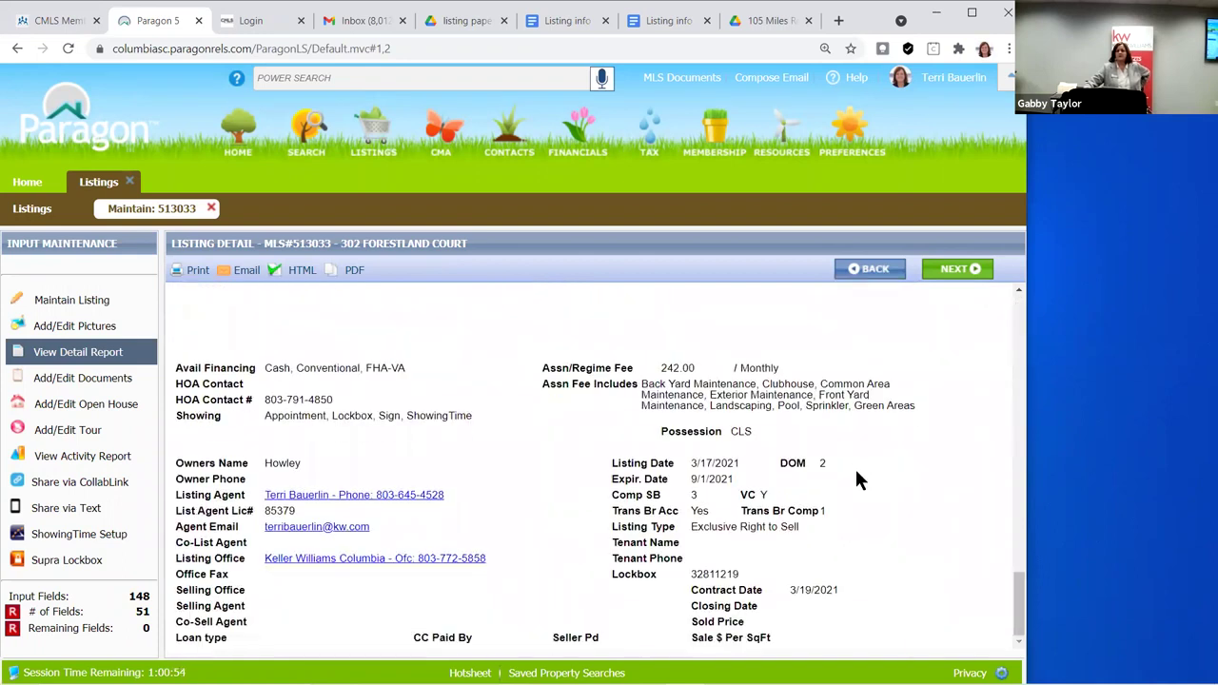
scroll(856, 481, up, 3)
scroll(855, 478, up, 5)
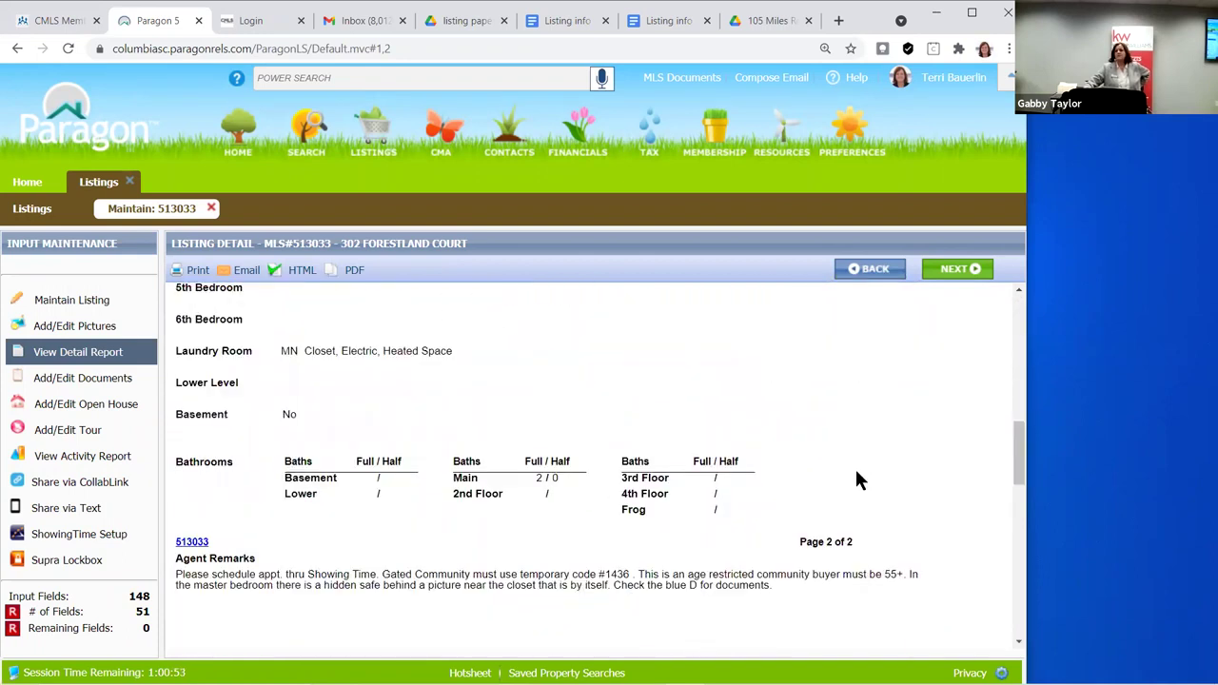
scroll(669, 403, up, 10)
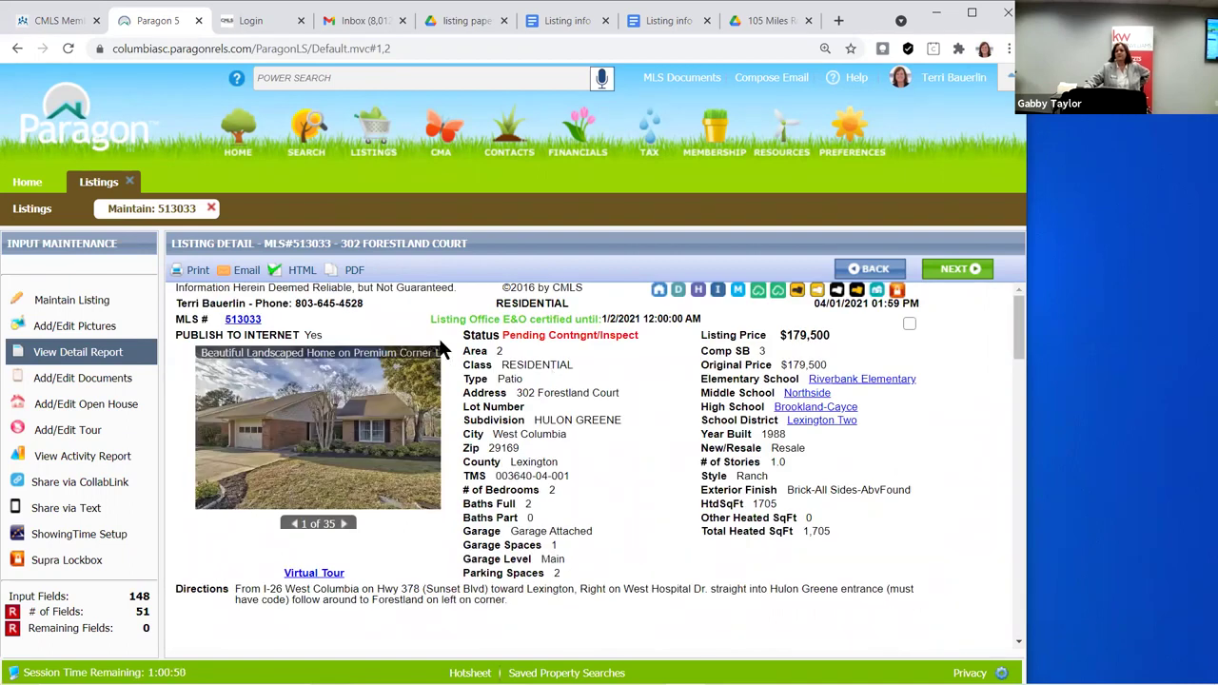